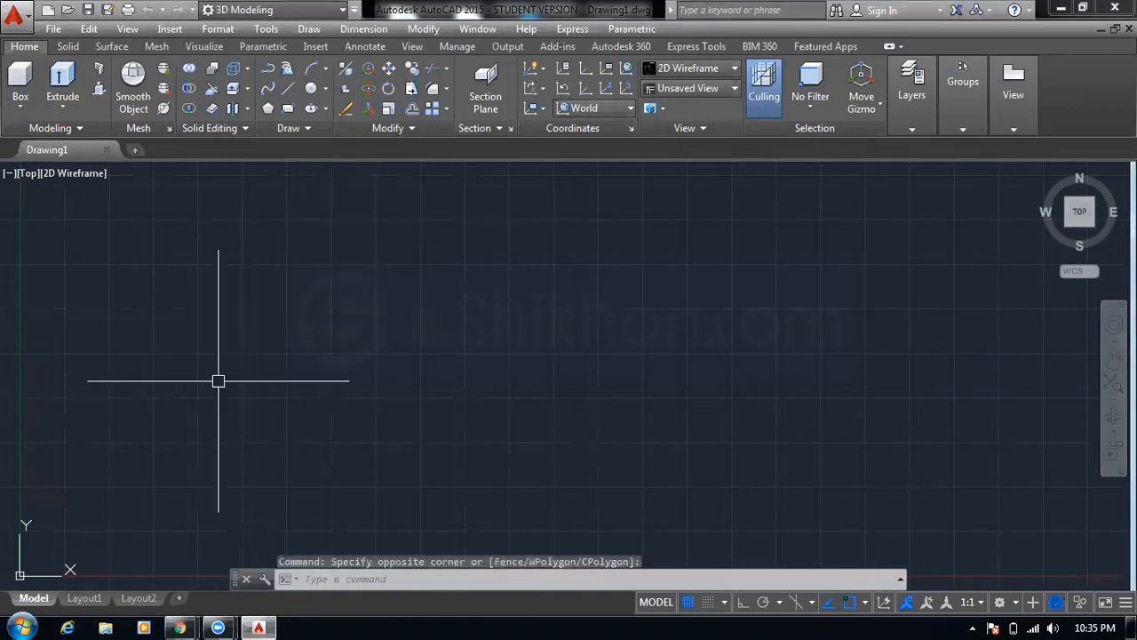
click(431, 227)
click(101, 406)
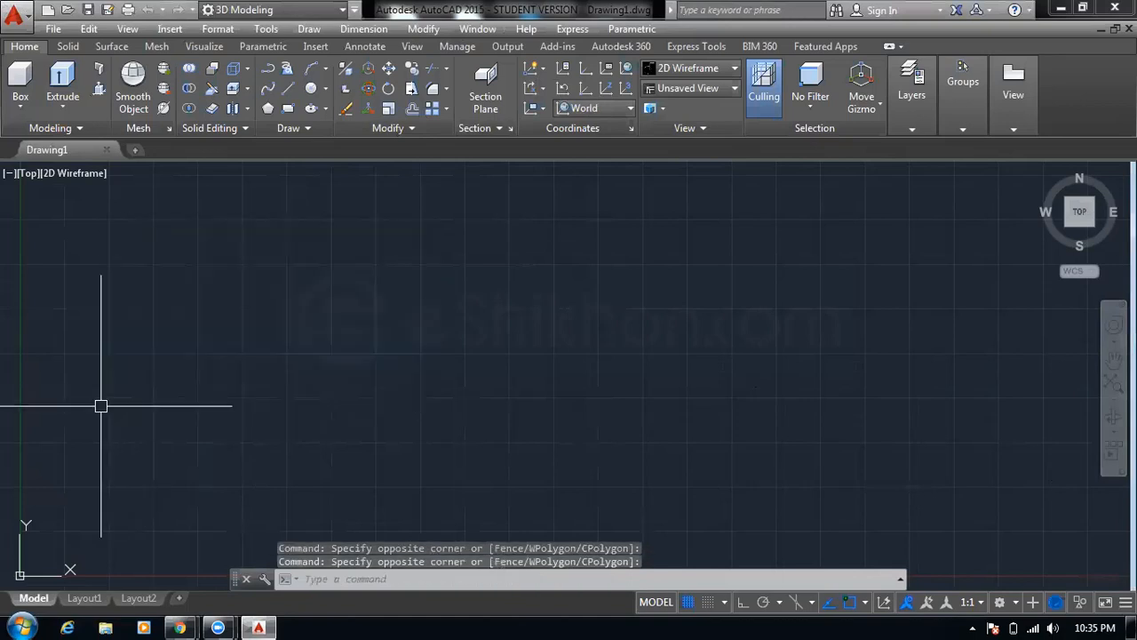
click(193, 269)
click(392, 397)
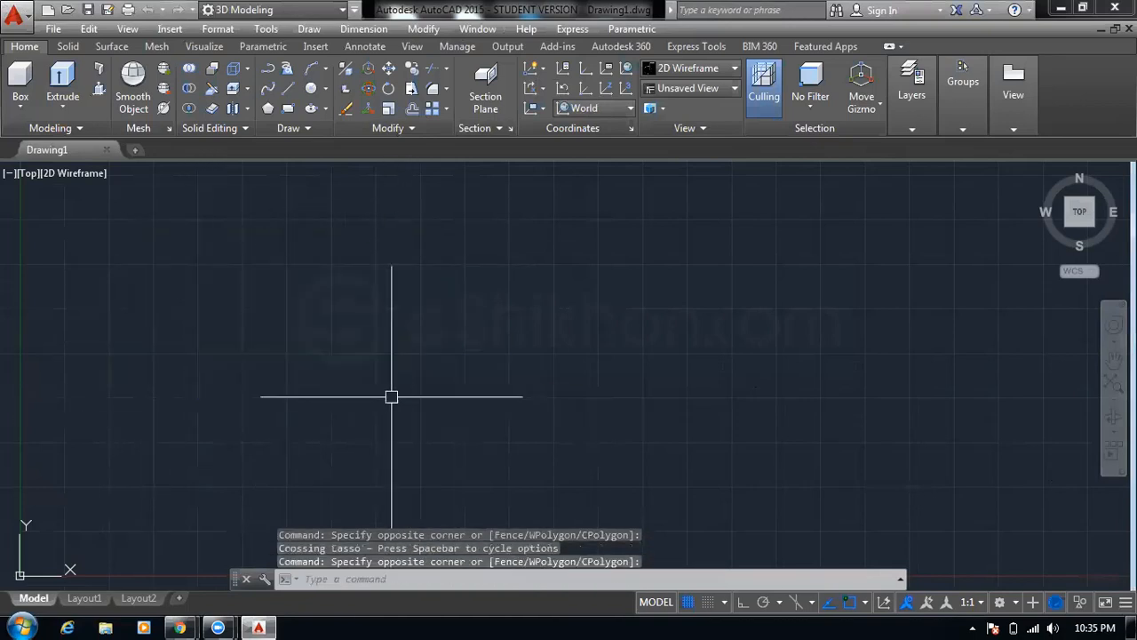
click(441, 231)
click(54, 449)
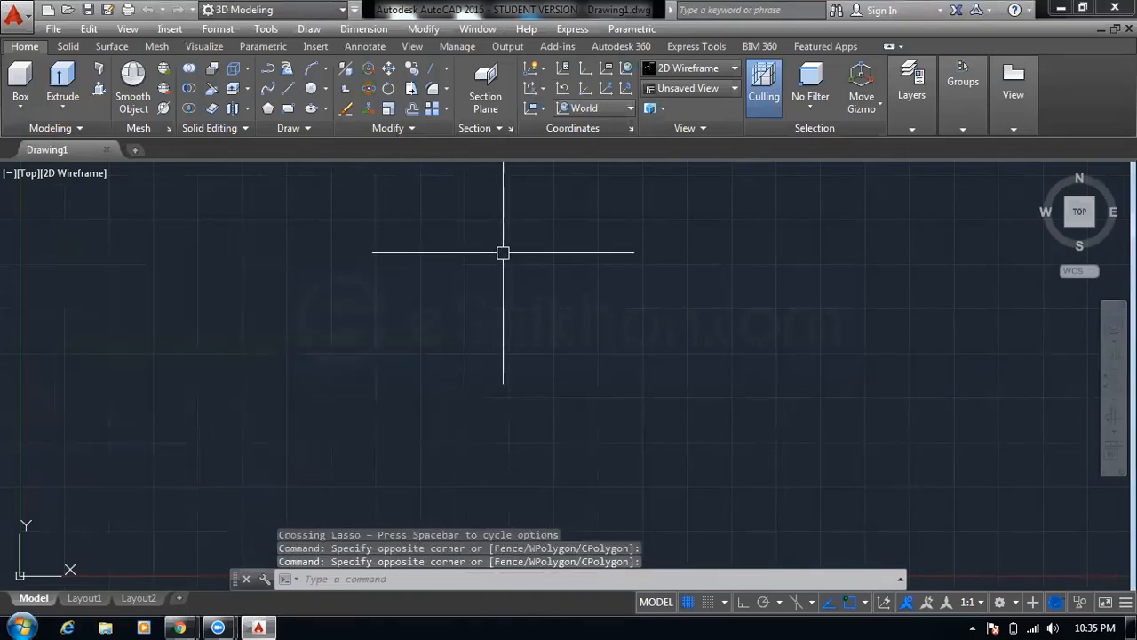
click(394, 231)
click(179, 360)
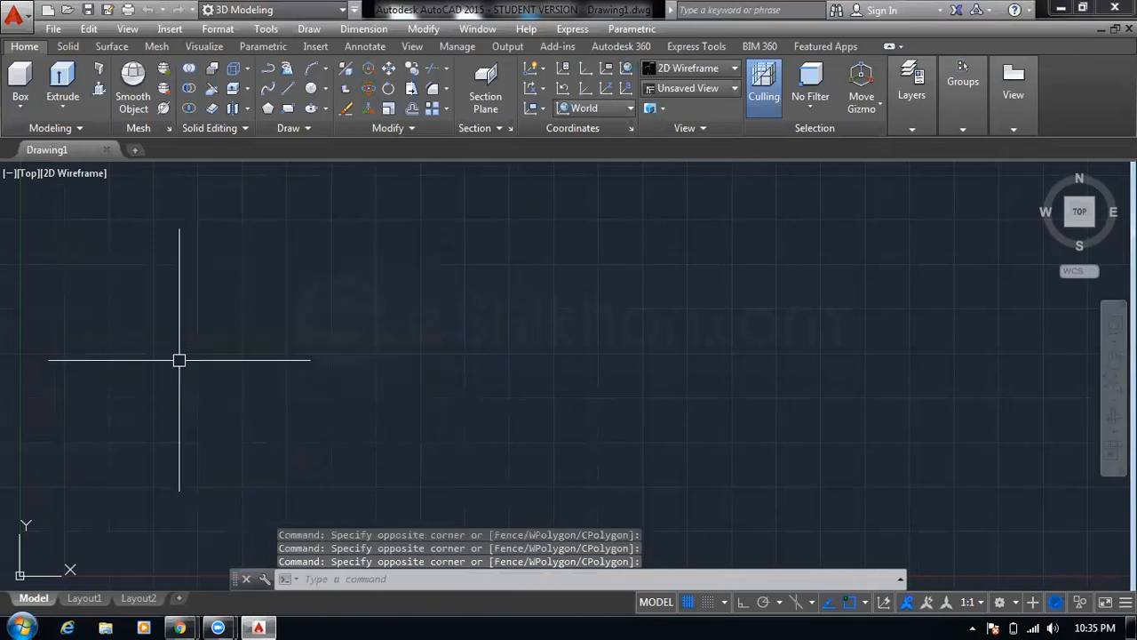
click(1059, 9)
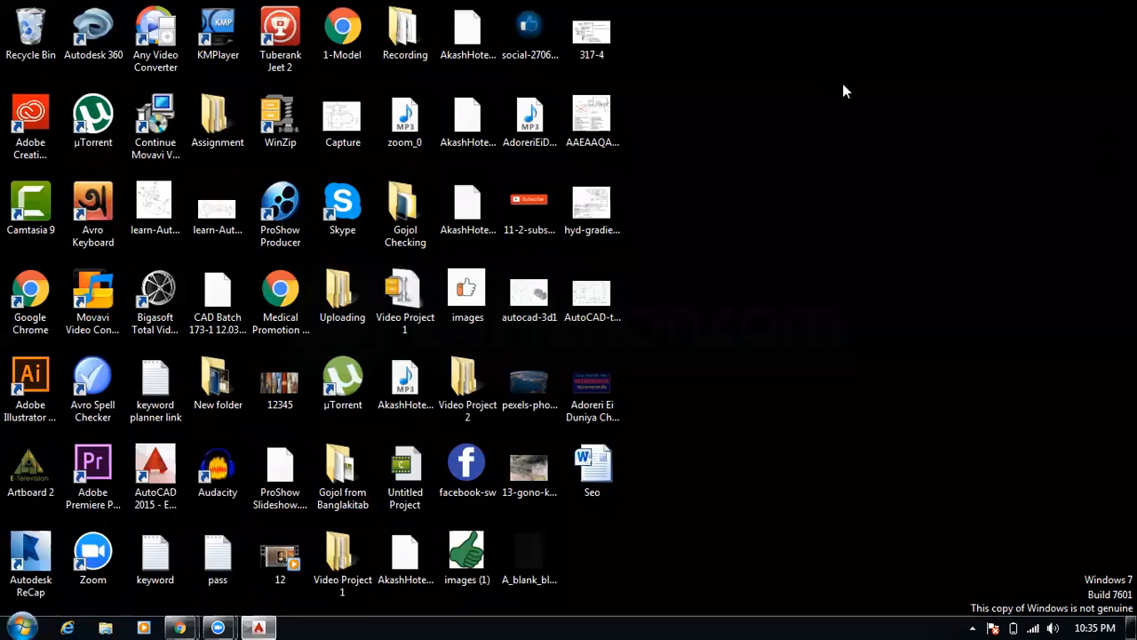
click(258, 627)
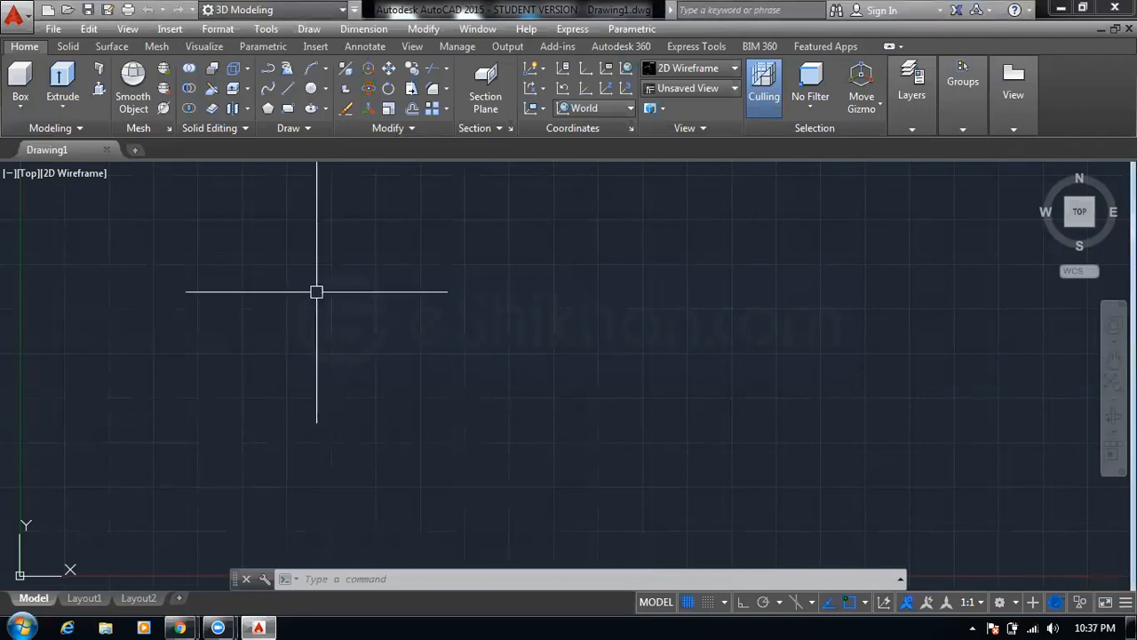
Choose the 3D Modeling workspace and turn off the drawing grid
click(253, 9)
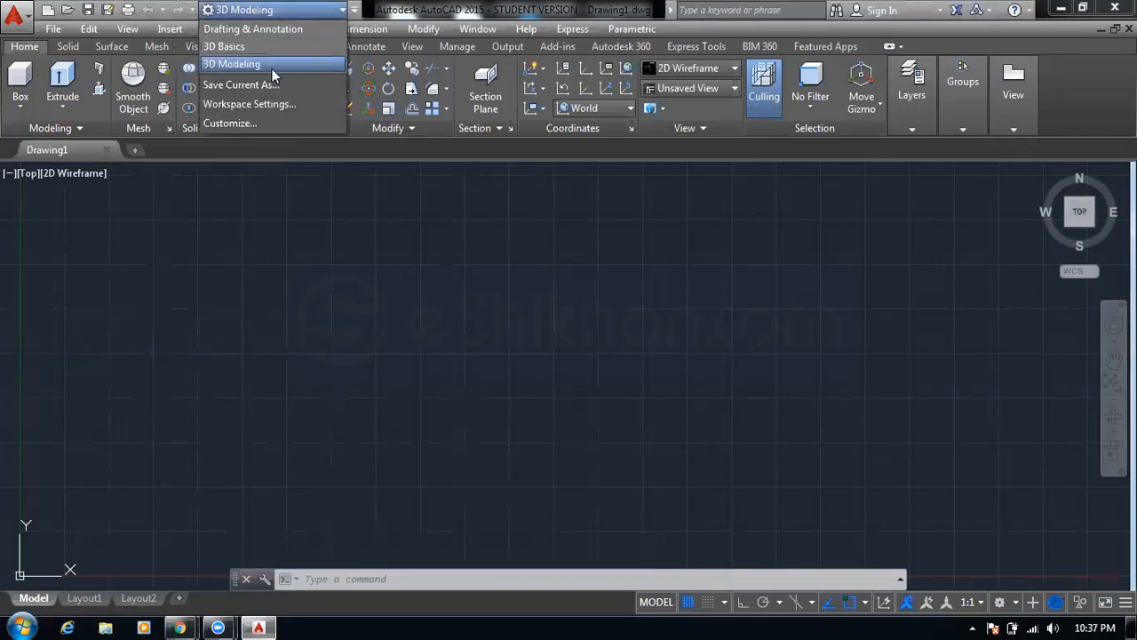
click(271, 67)
click(694, 287)
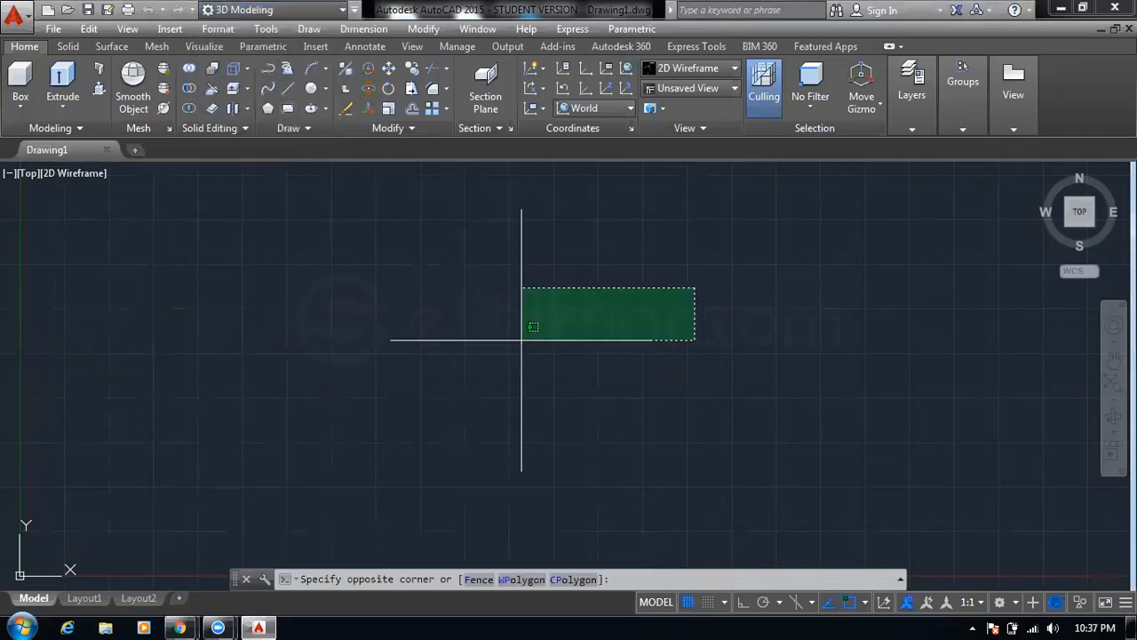
click(234, 415)
click(686, 605)
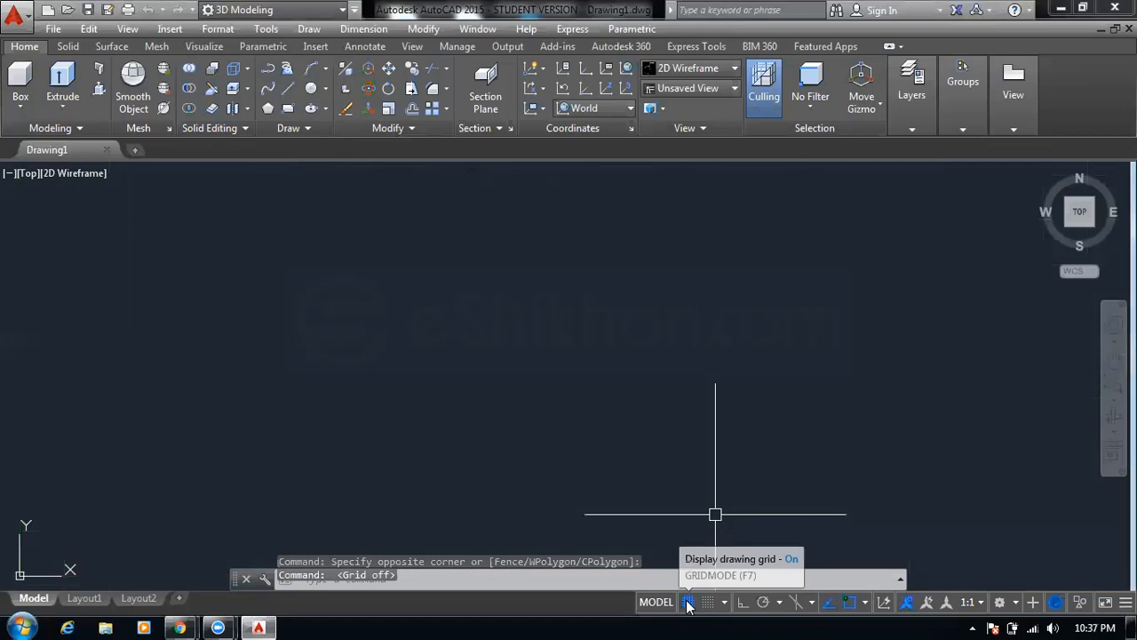
click(661, 254)
click(259, 380)
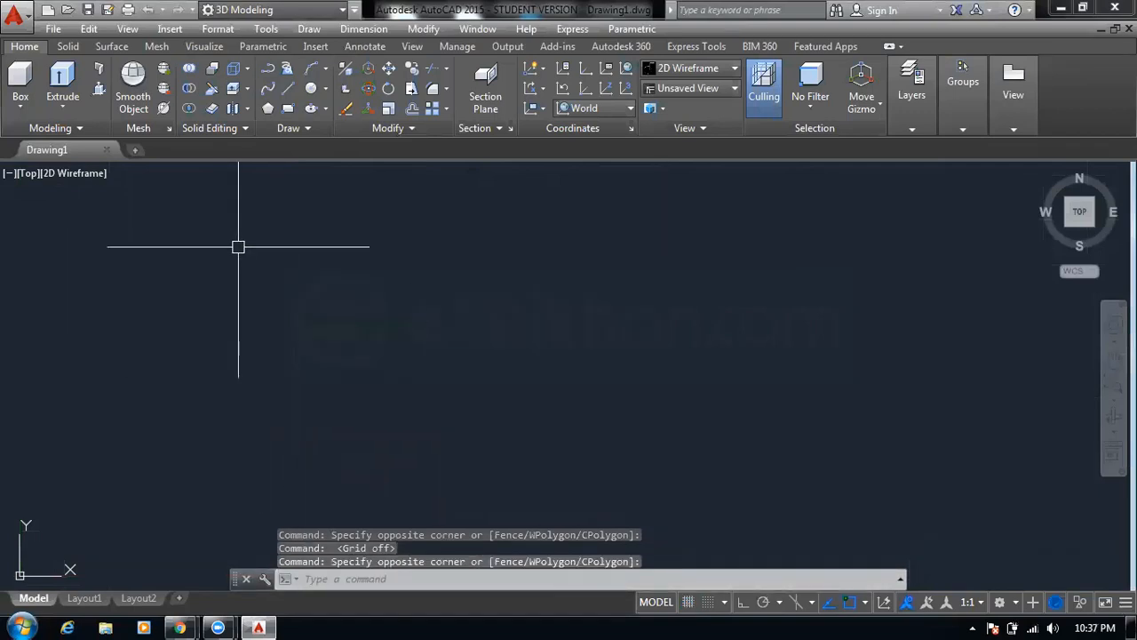
click(59, 105)
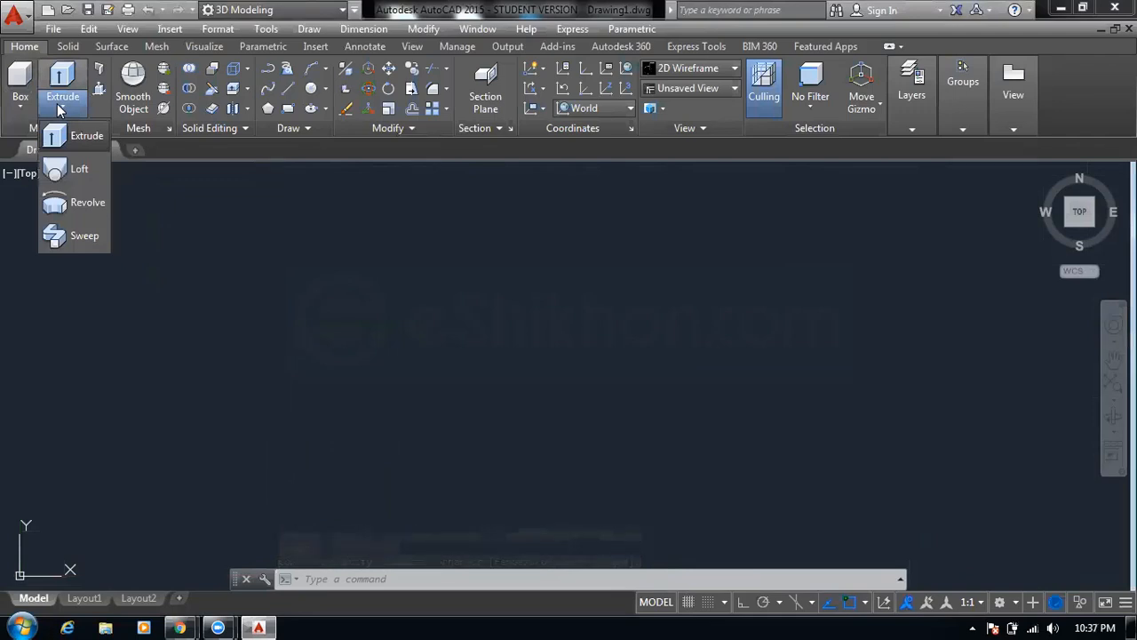
click(61, 110)
click(203, 216)
click(95, 329)
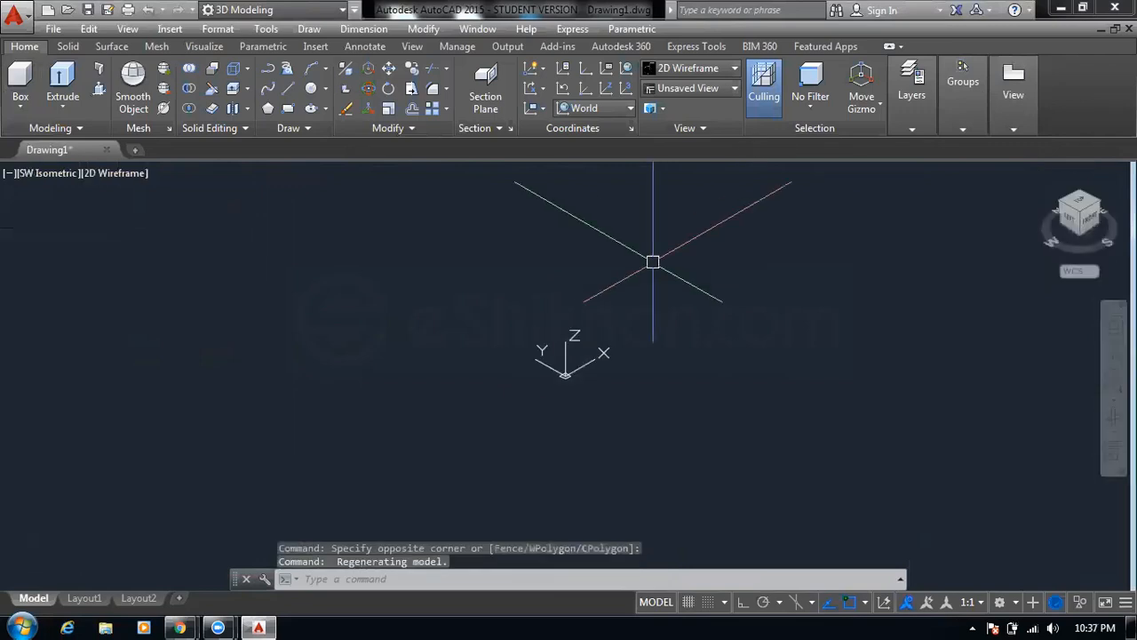
Turn off the UCS icon's Origin display option so the icon stays in the viewport corner
middle_drag(675, 302, 358, 433)
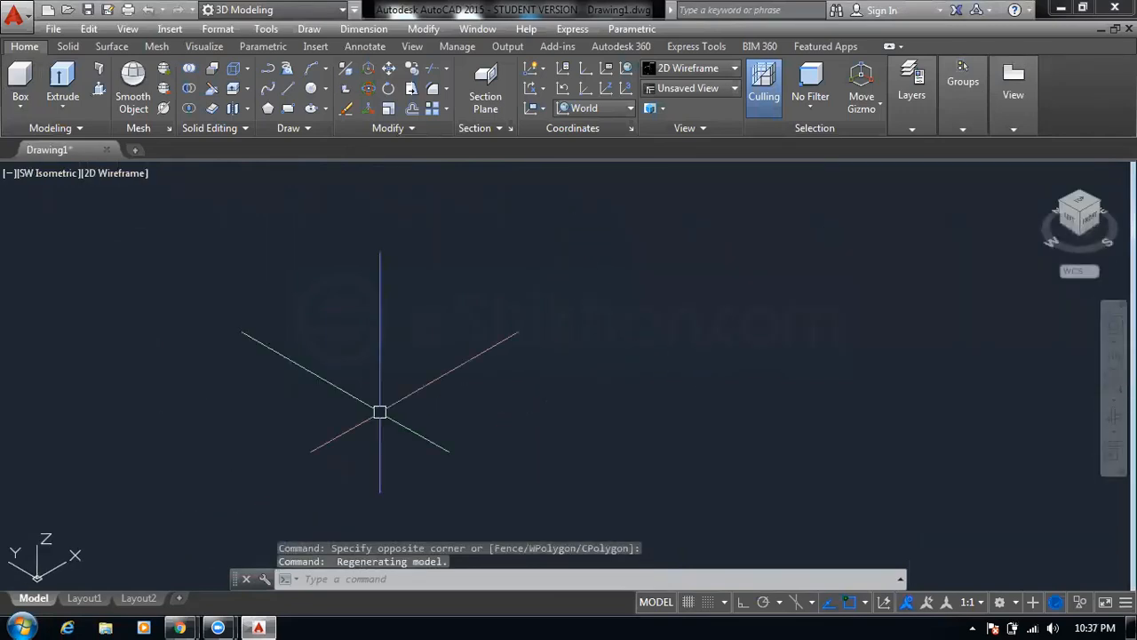
middle_click(382, 404)
middle_click(381, 404)
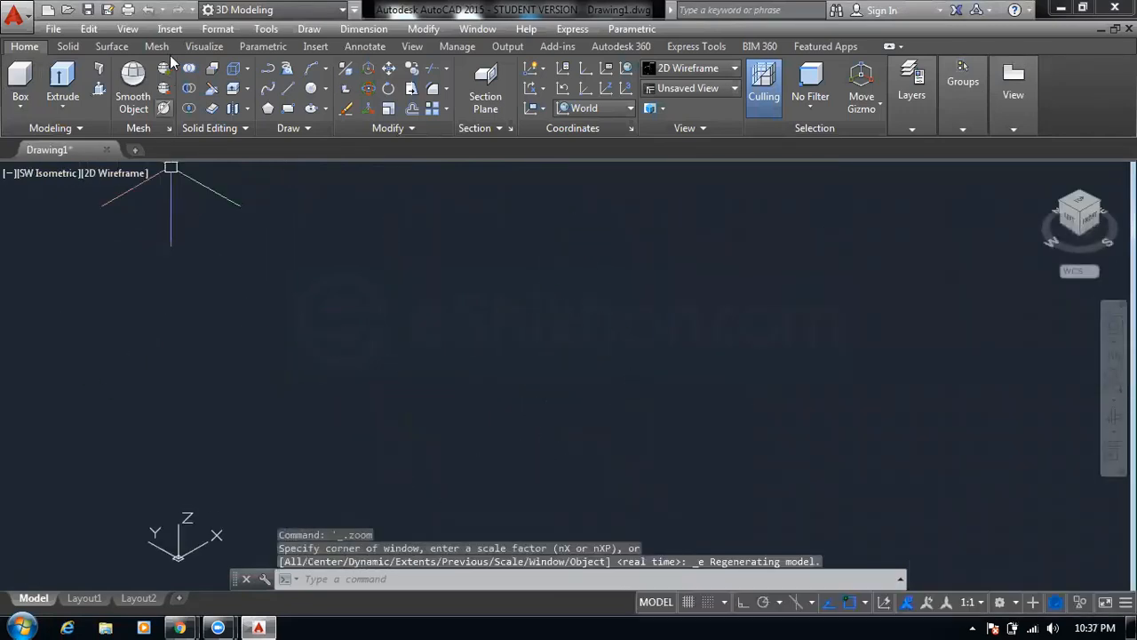
click(125, 29)
mouse_move(216, 462)
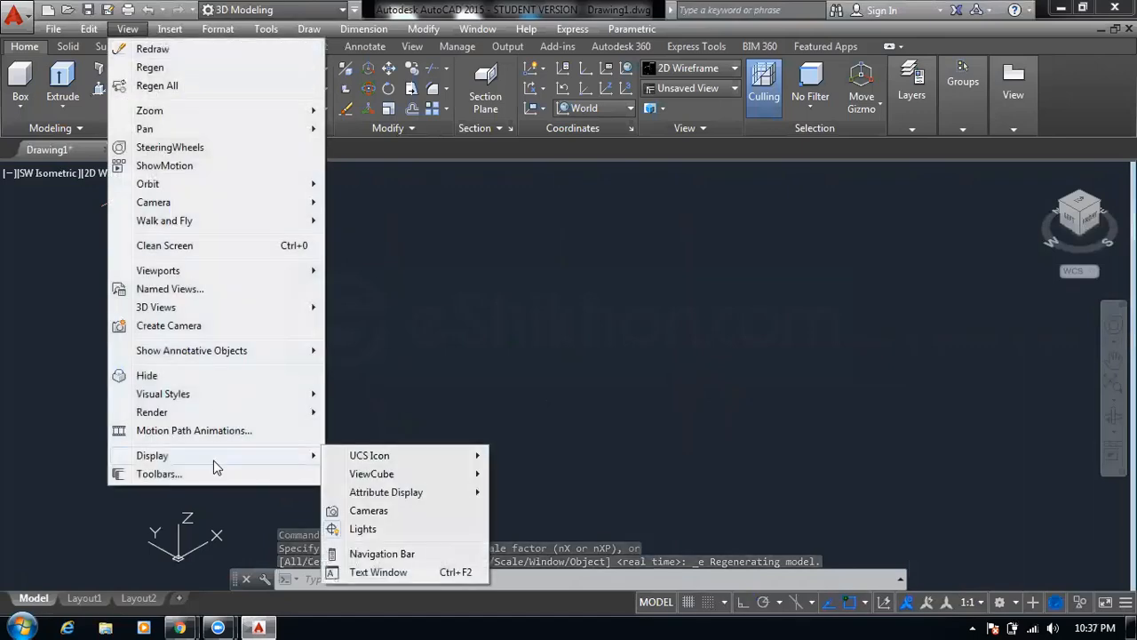
mouse_move(357, 454)
click(562, 474)
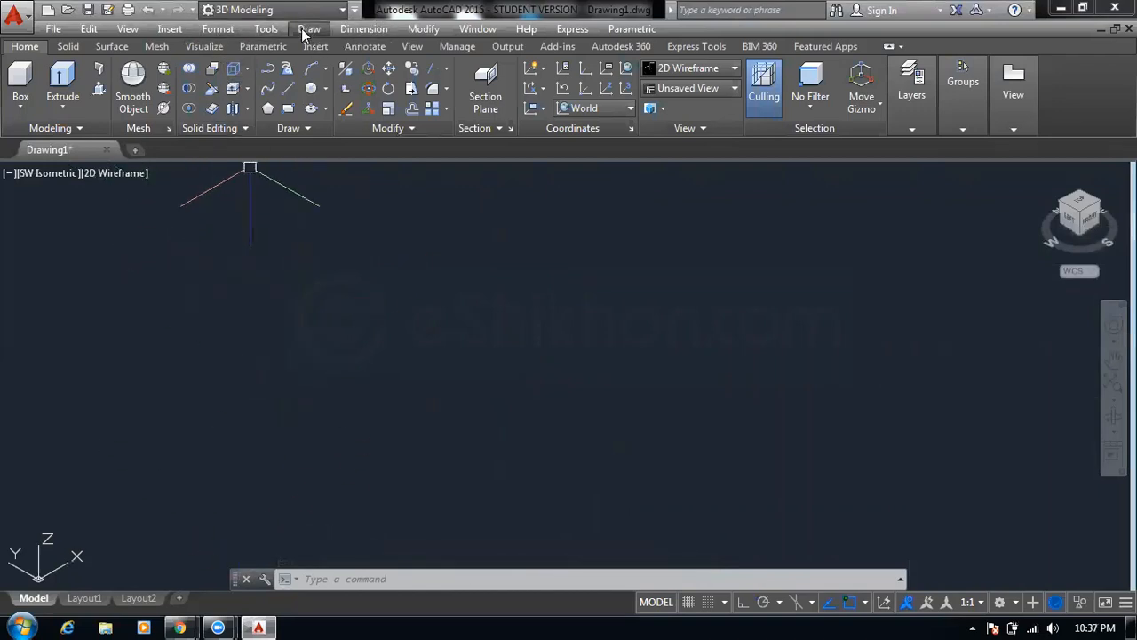
Display the AutoCAD Draw toolbar
right_click(292, 78)
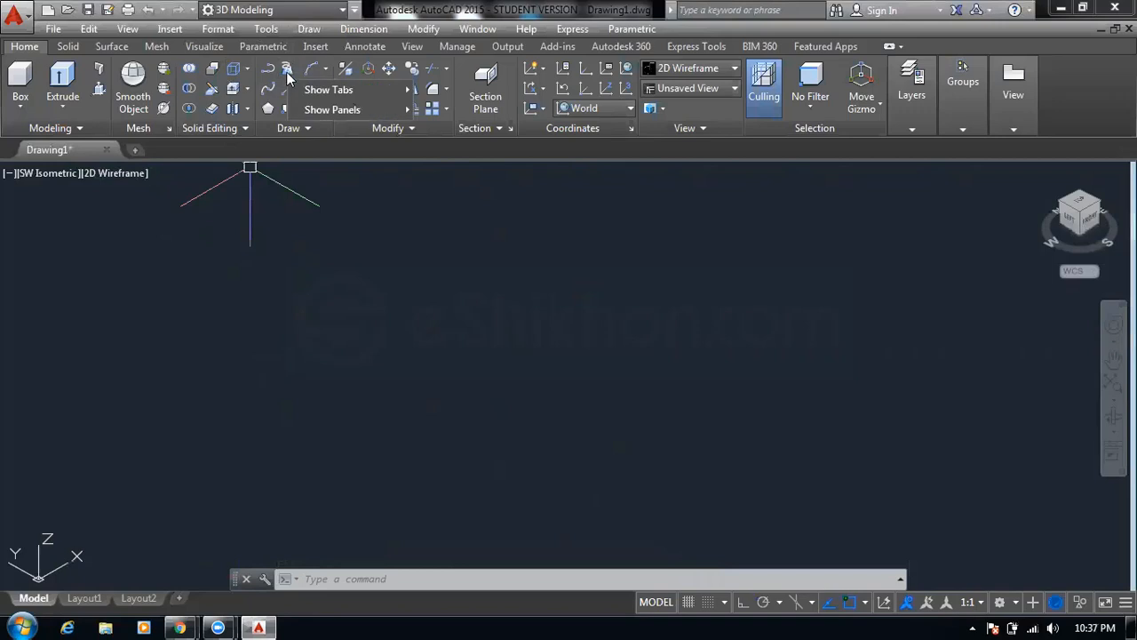
mouse_move(326, 90)
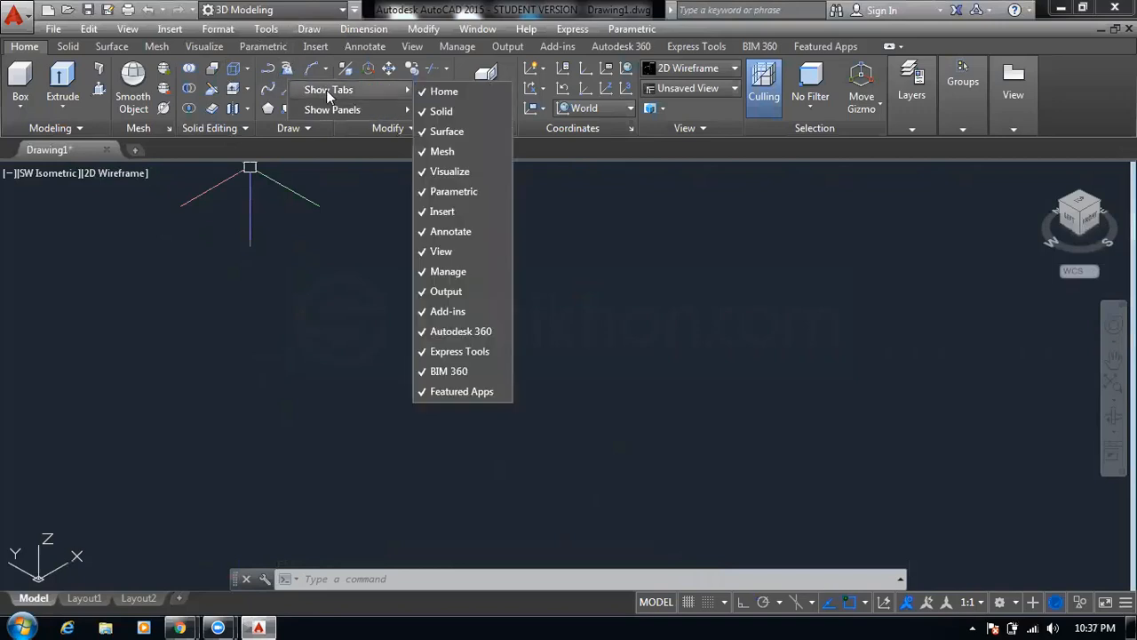
click(266, 29)
click(265, 29)
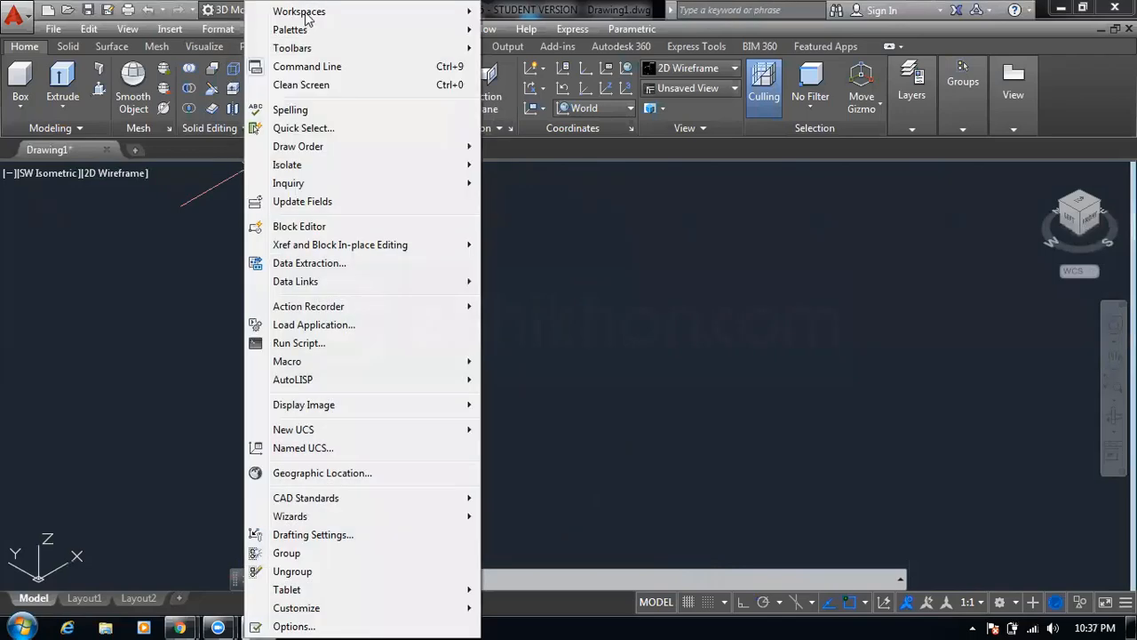
mouse_move(307, 26)
mouse_move(293, 47)
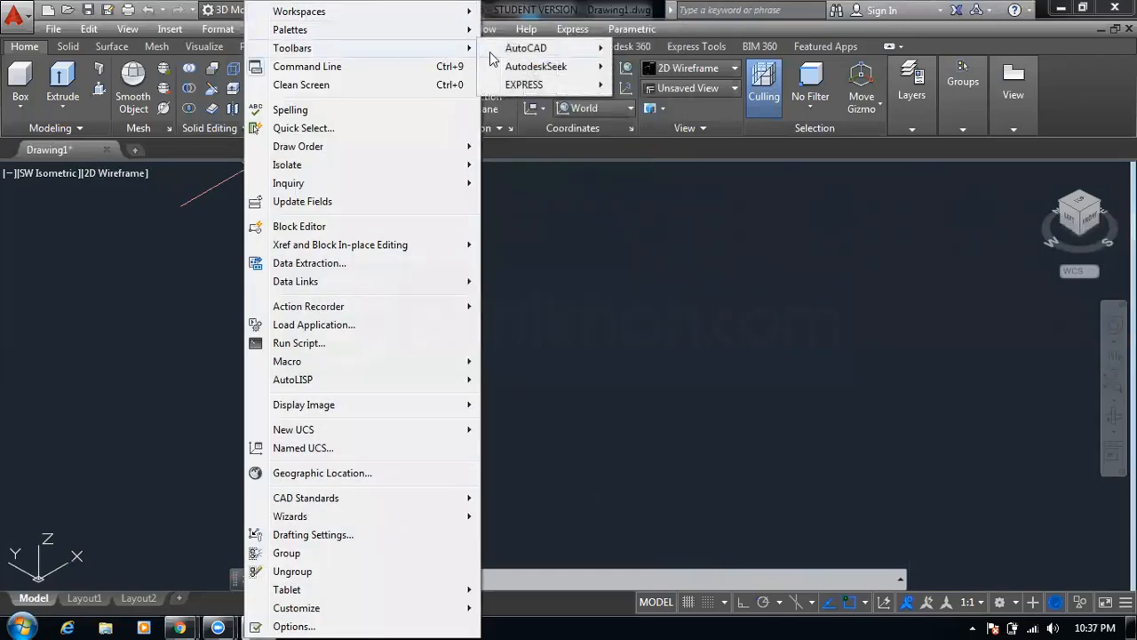
mouse_move(525, 48)
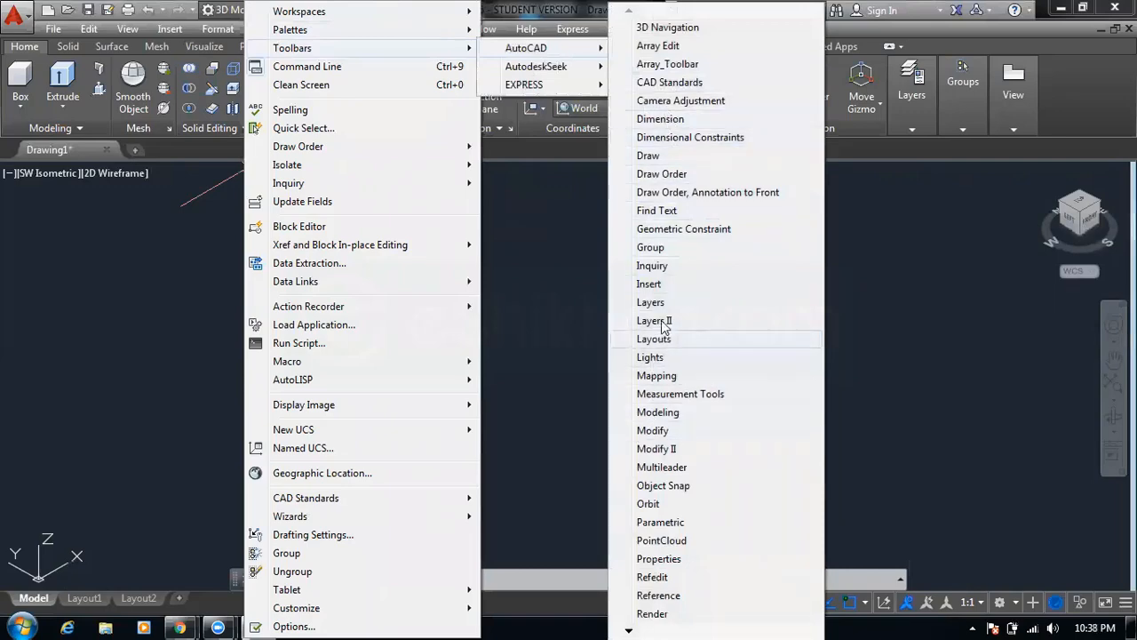
click(647, 155)
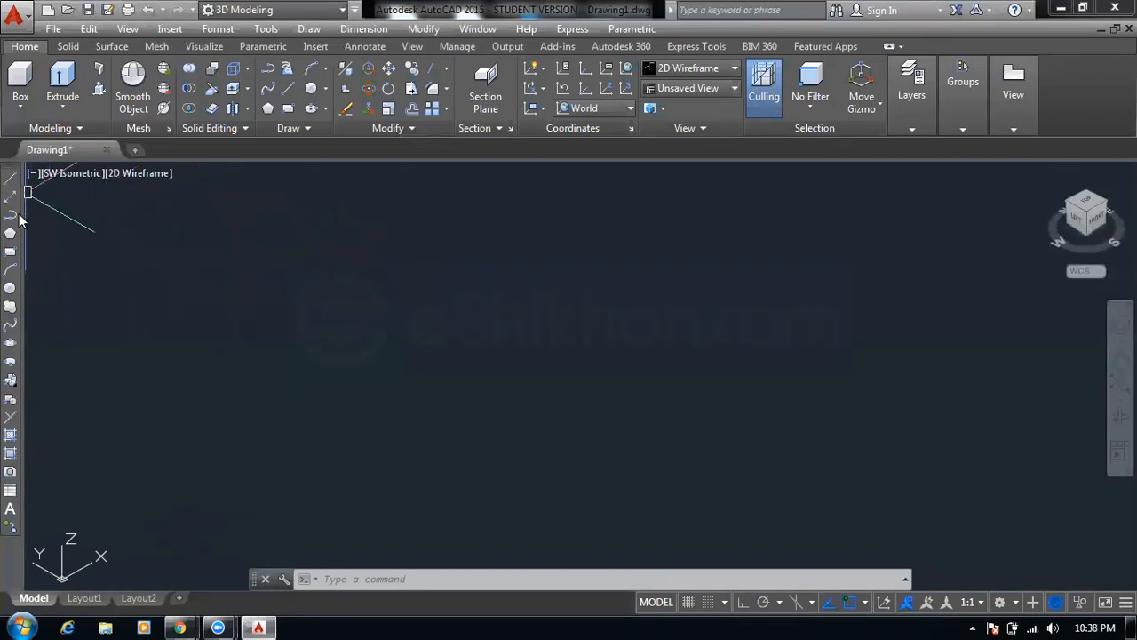
Draw a rectangle about 6.6 by 9.7 units in the empty isometric model space
click(10, 254)
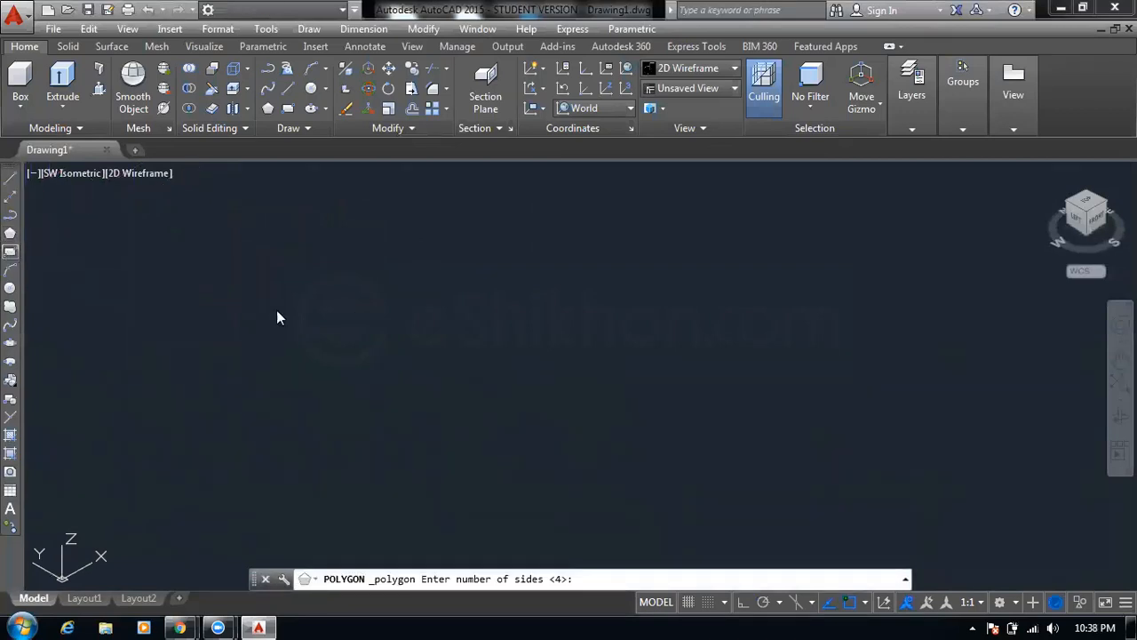
click(10, 251)
click(305, 283)
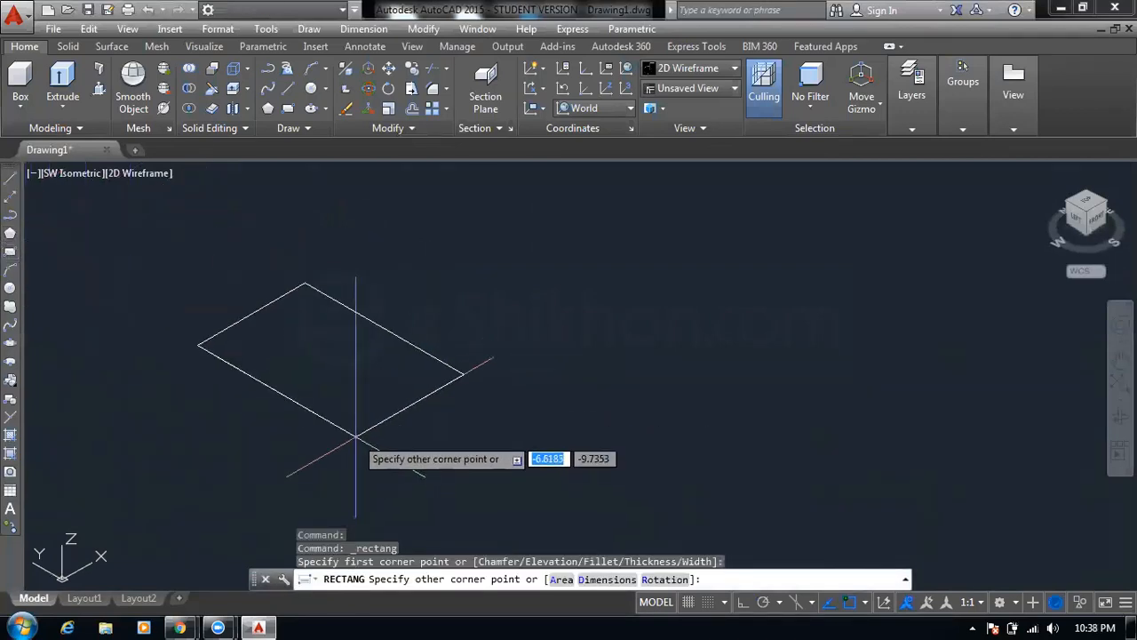
click(356, 436)
Extrude the rectangle upward into a solid box with a freely picked height
click(63, 82)
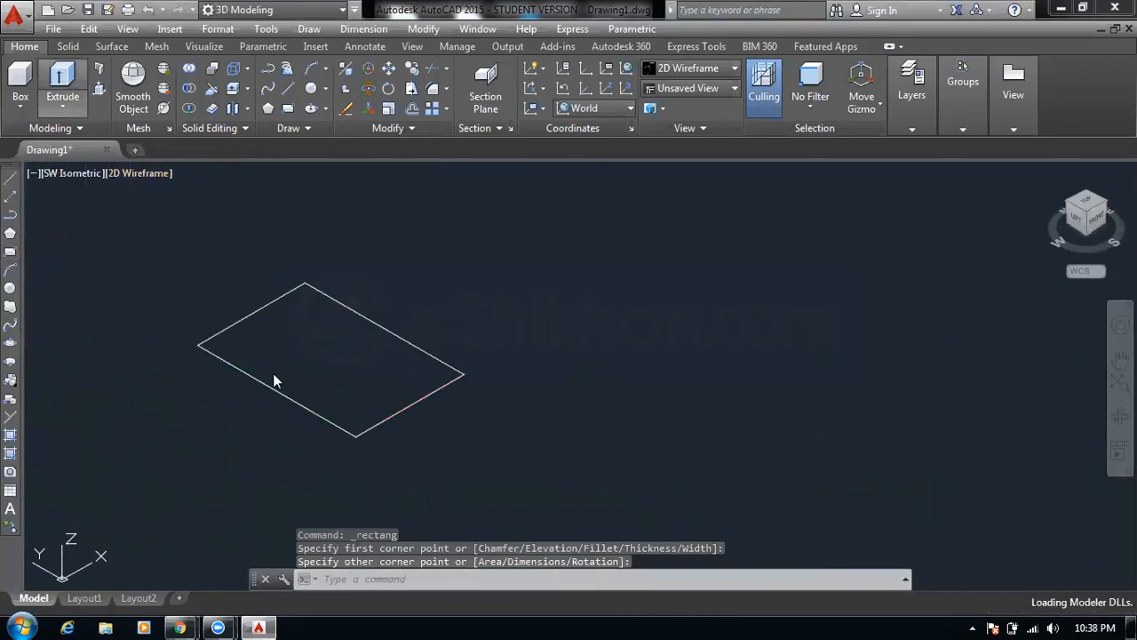
click(268, 384)
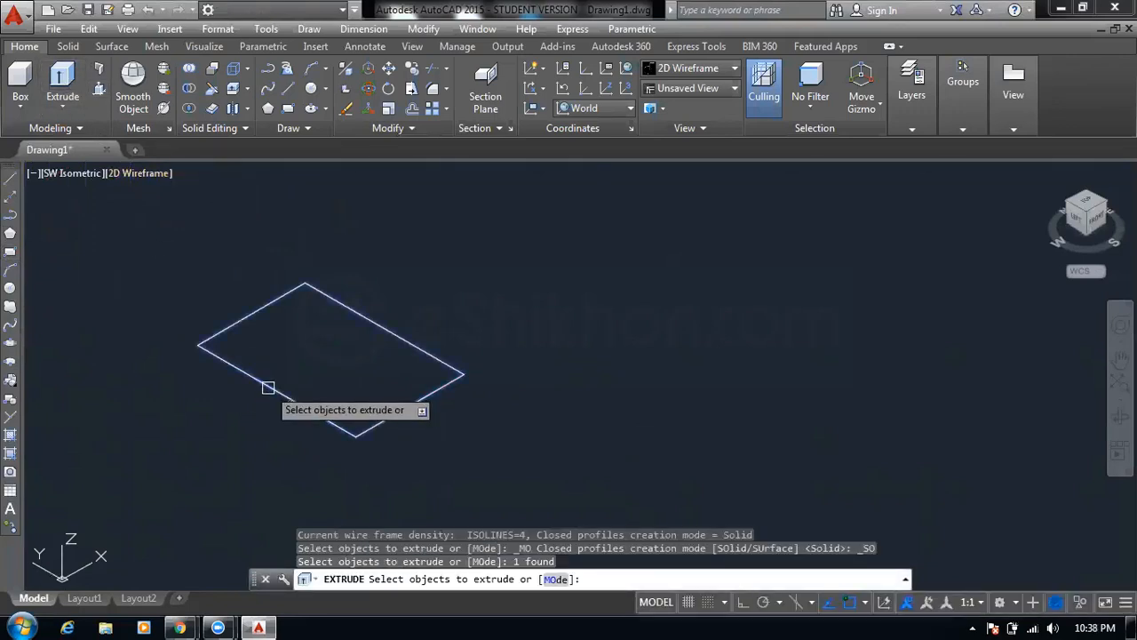
click(267, 386)
right_click(256, 343)
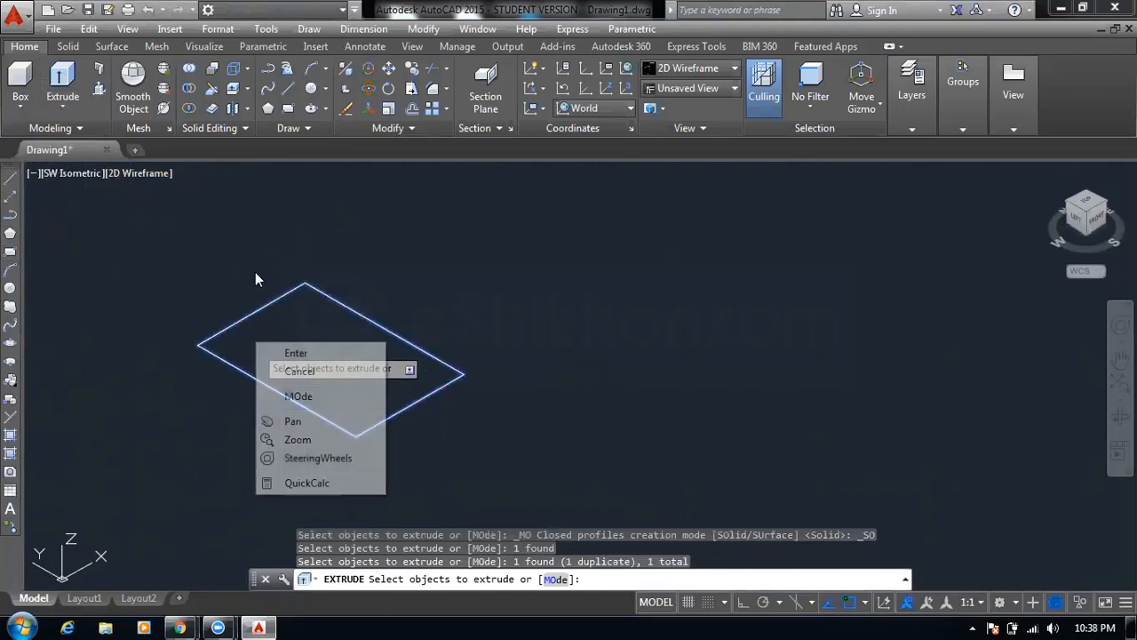
click(270, 350)
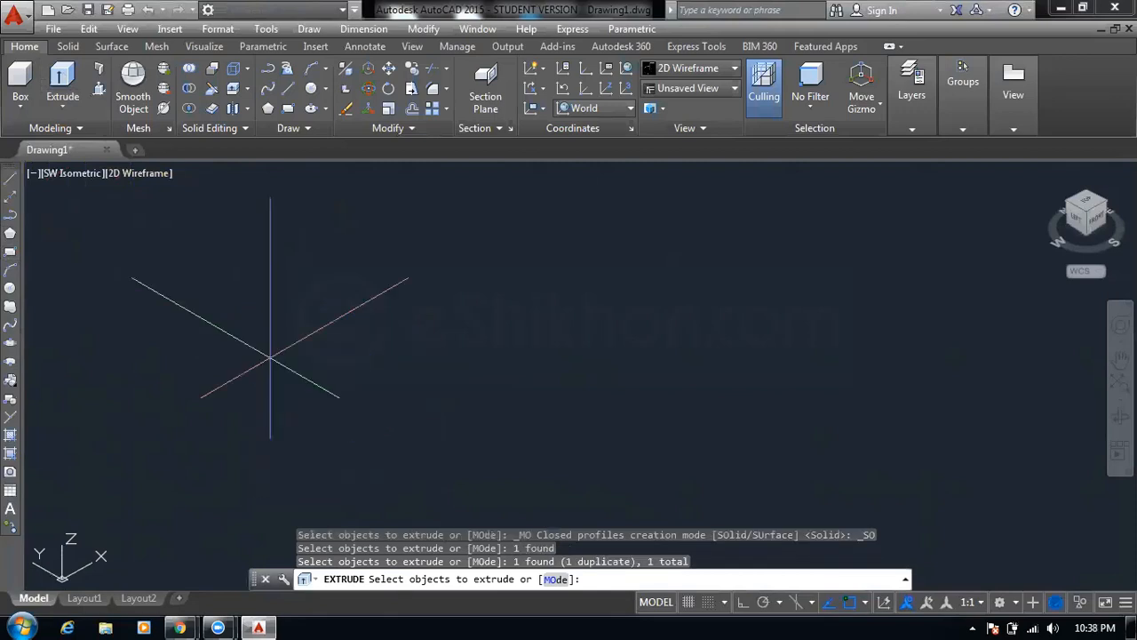
click(276, 243)
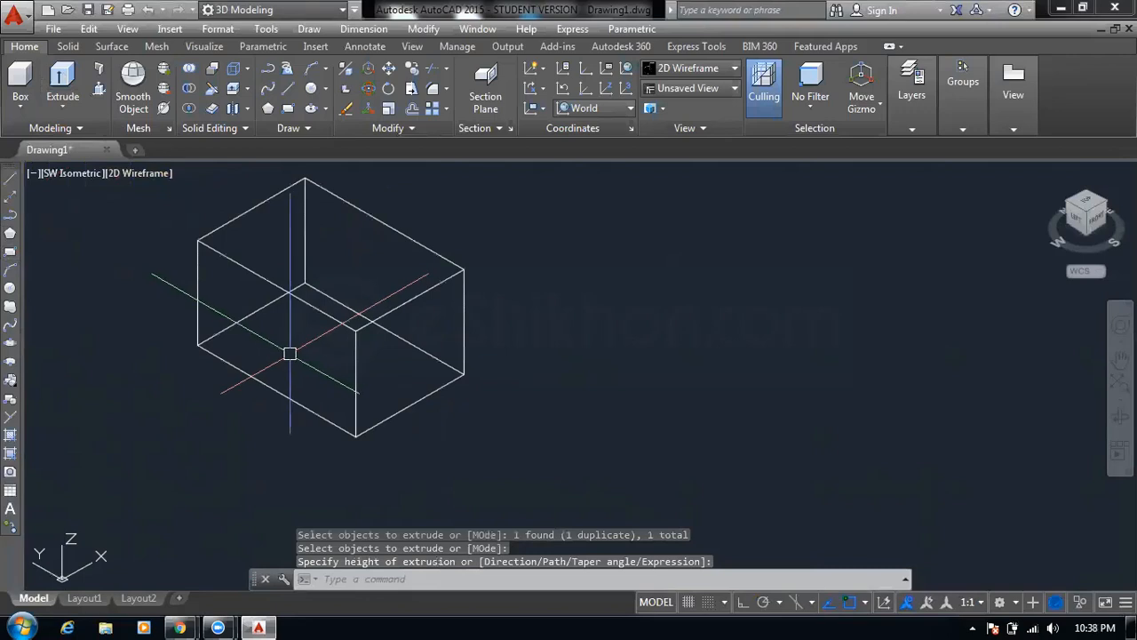
Draw a second, smaller rectangle about 3.4 by 5.8 units beside the extruded box, leaving clear space between them
middle_drag(376, 314, 307, 339)
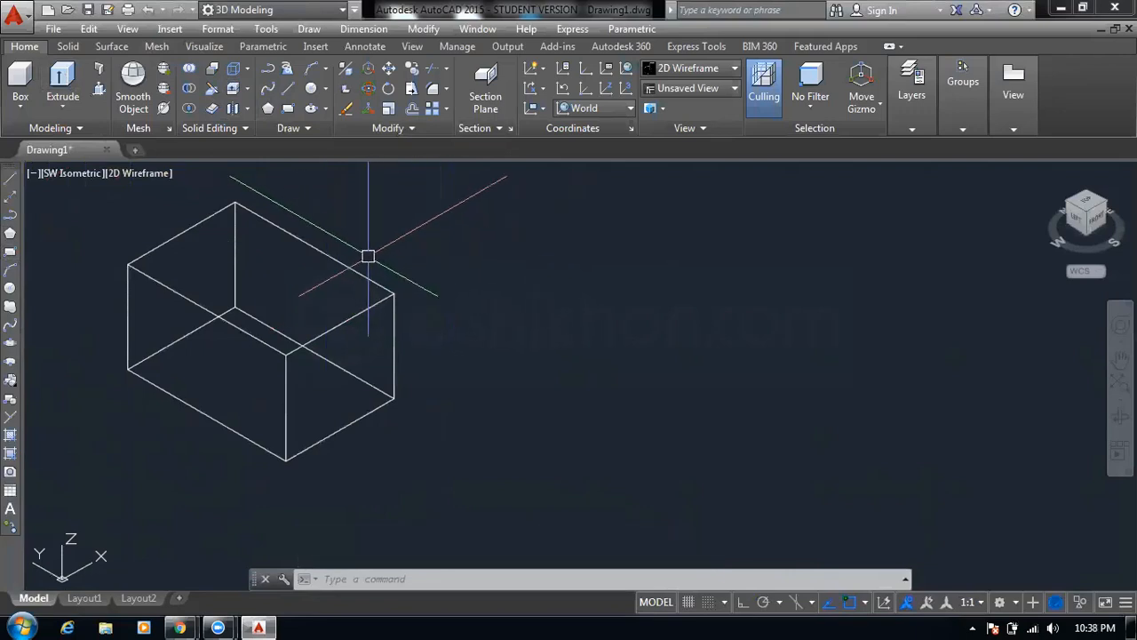
middle_drag(338, 248, 241, 236)
click(11, 255)
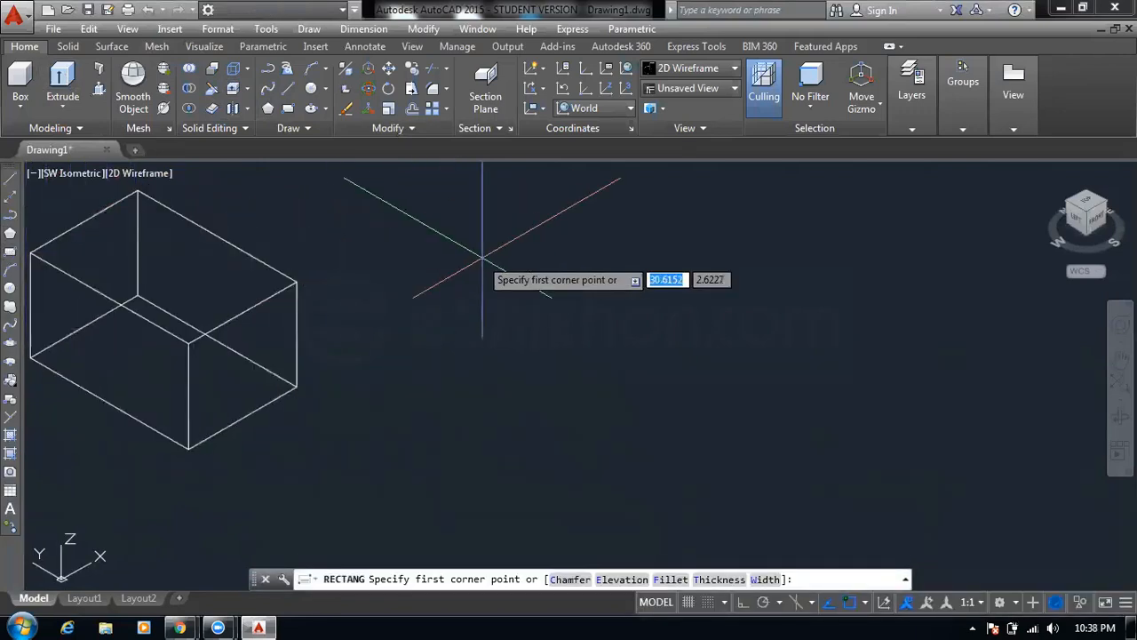
click(470, 256)
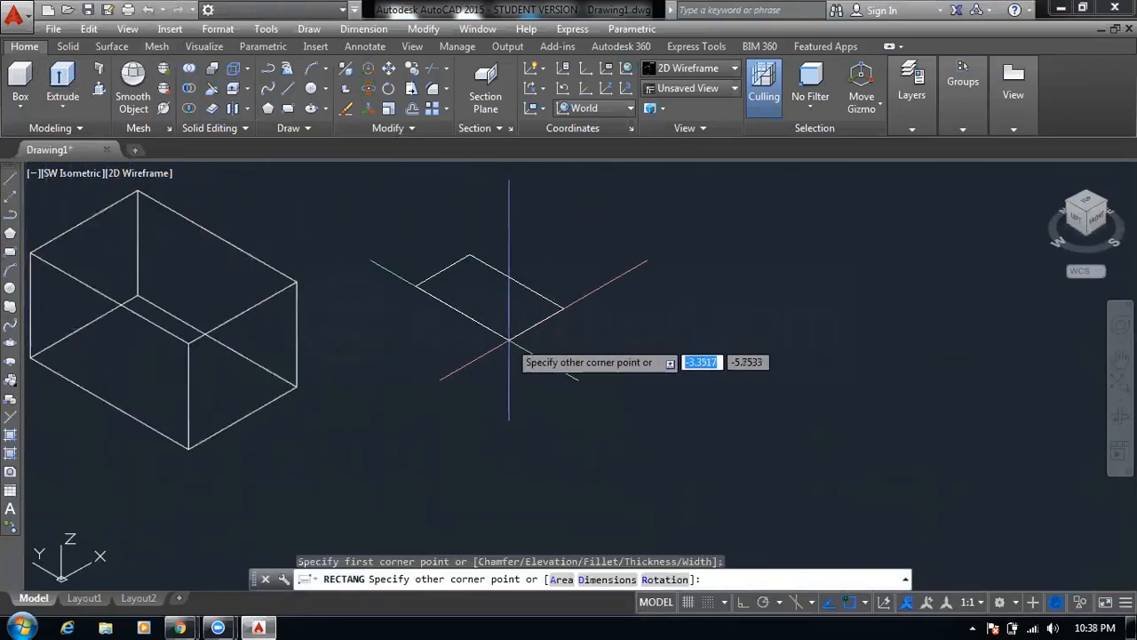
click(509, 338)
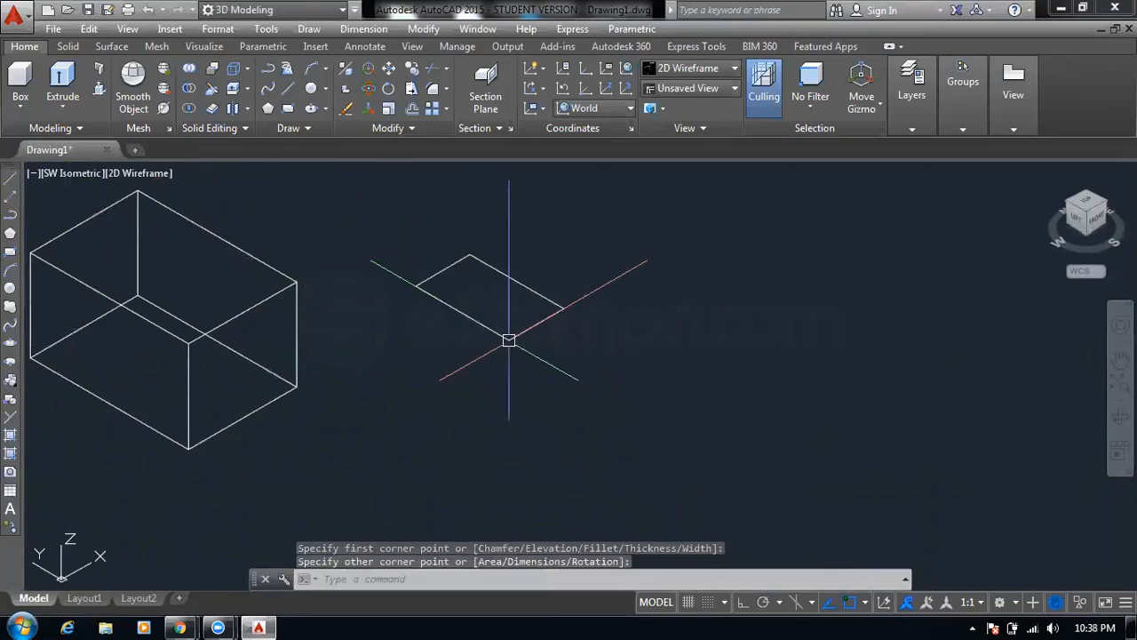
Draw a circle with a radius of about 3.6 units overlapping most of the smaller rectangle
click(10, 287)
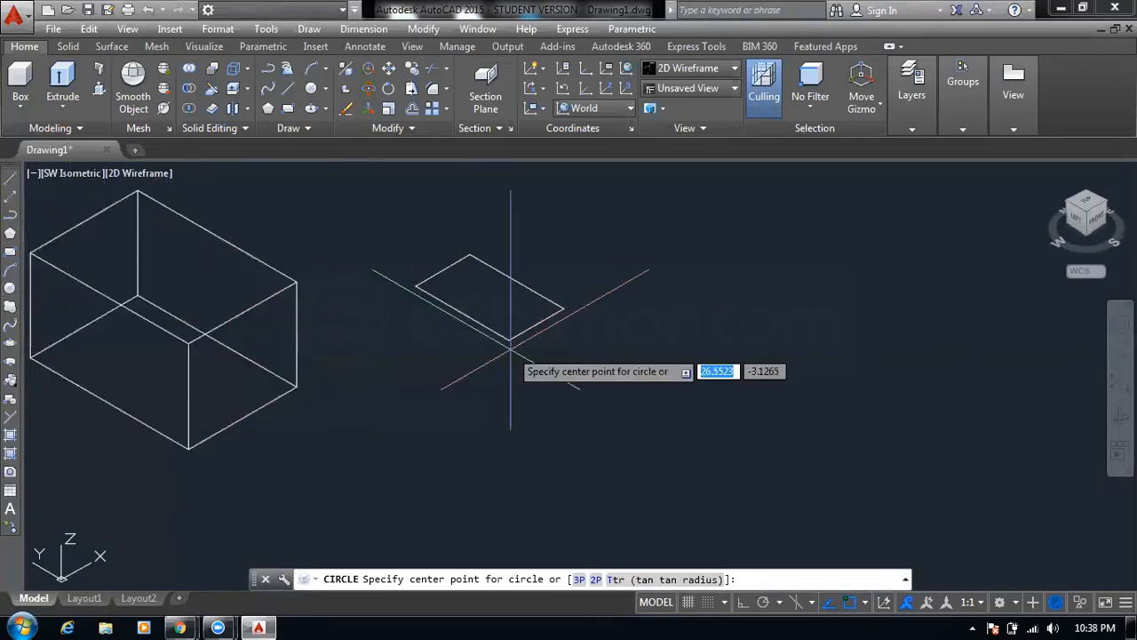
click(507, 320)
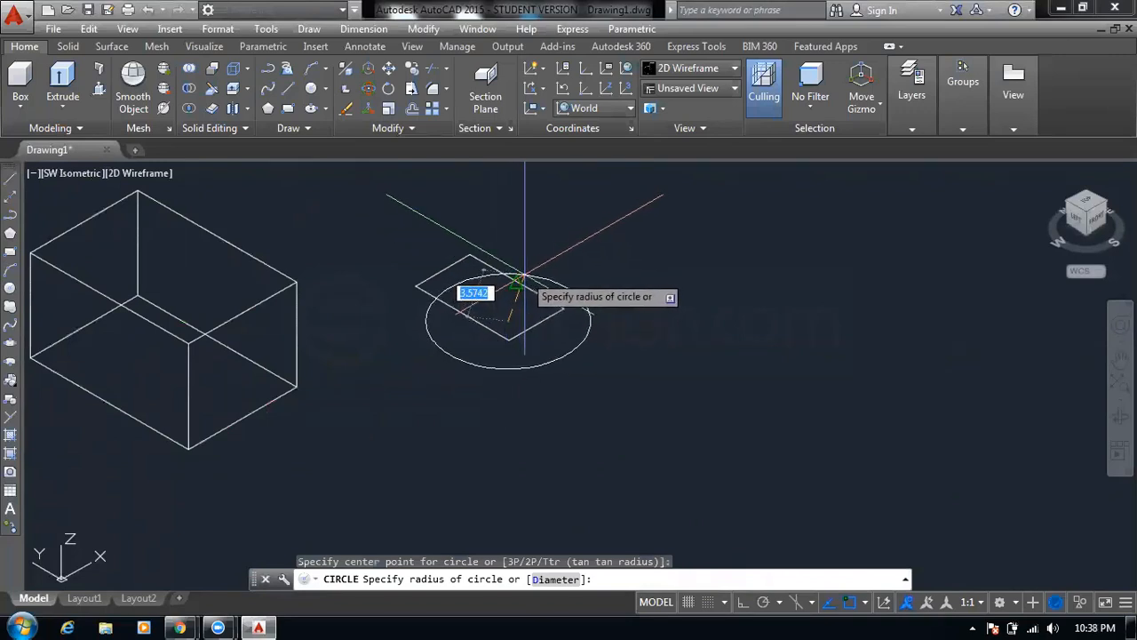
click(525, 276)
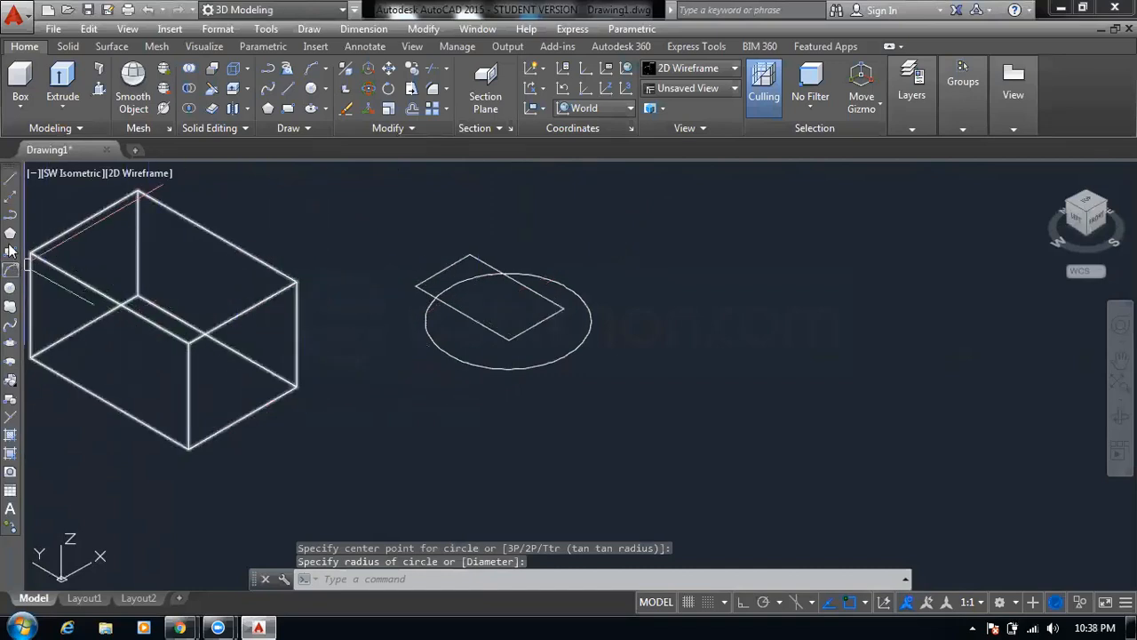
click(10, 234)
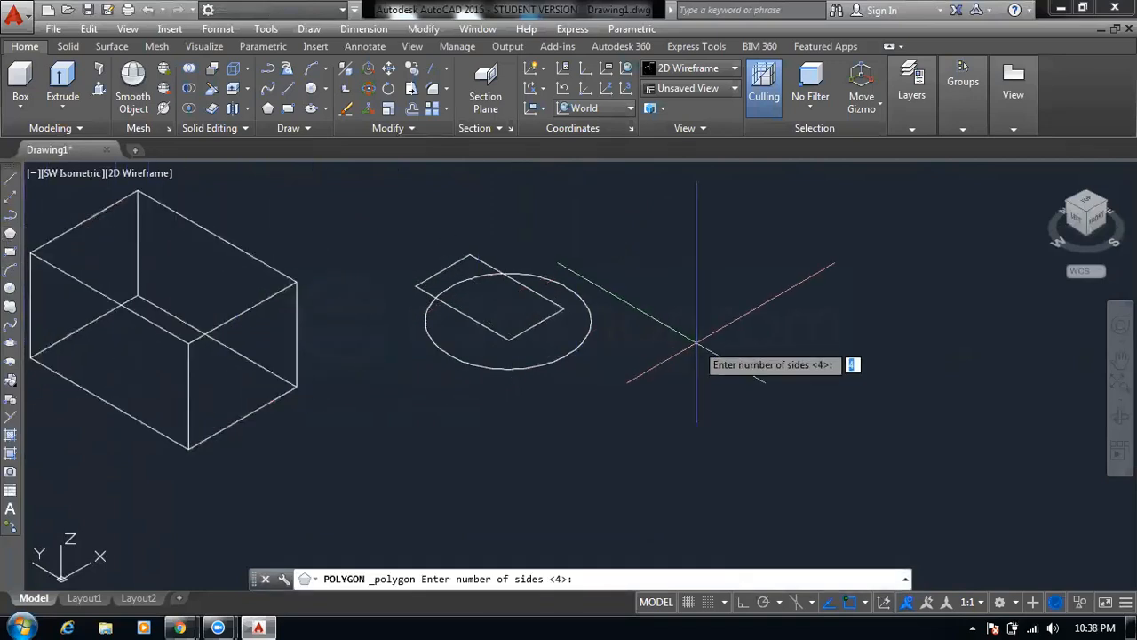
key(Return)
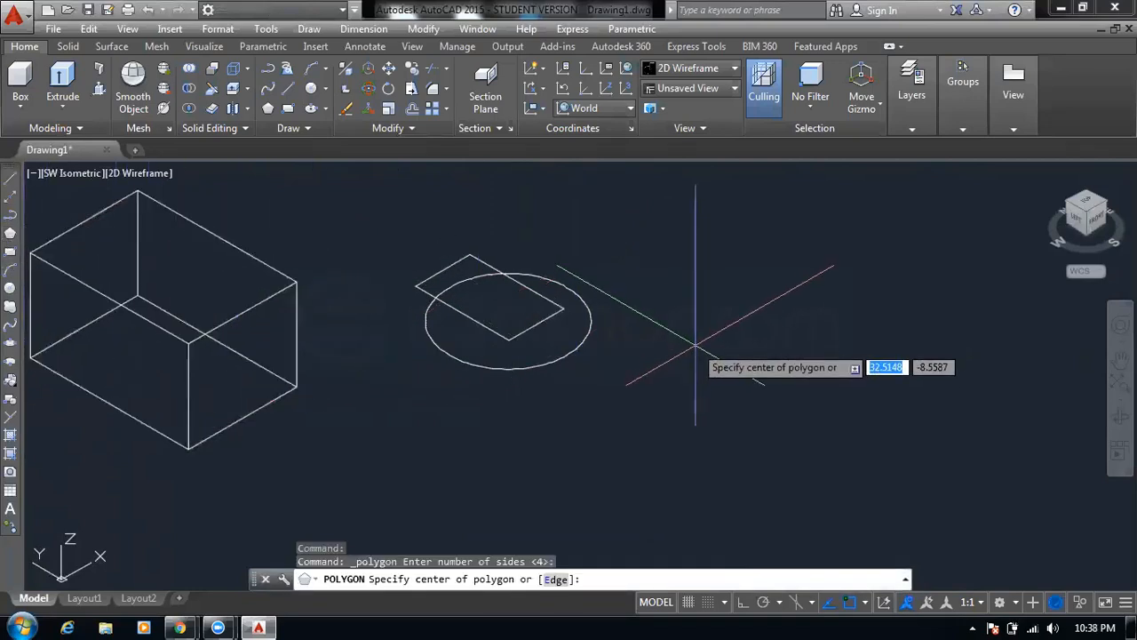
key(Escape)
Draw a 5-sided polygon inscribed in a circle beside the existing circle so that one corner overlaps the circle
click(10, 235)
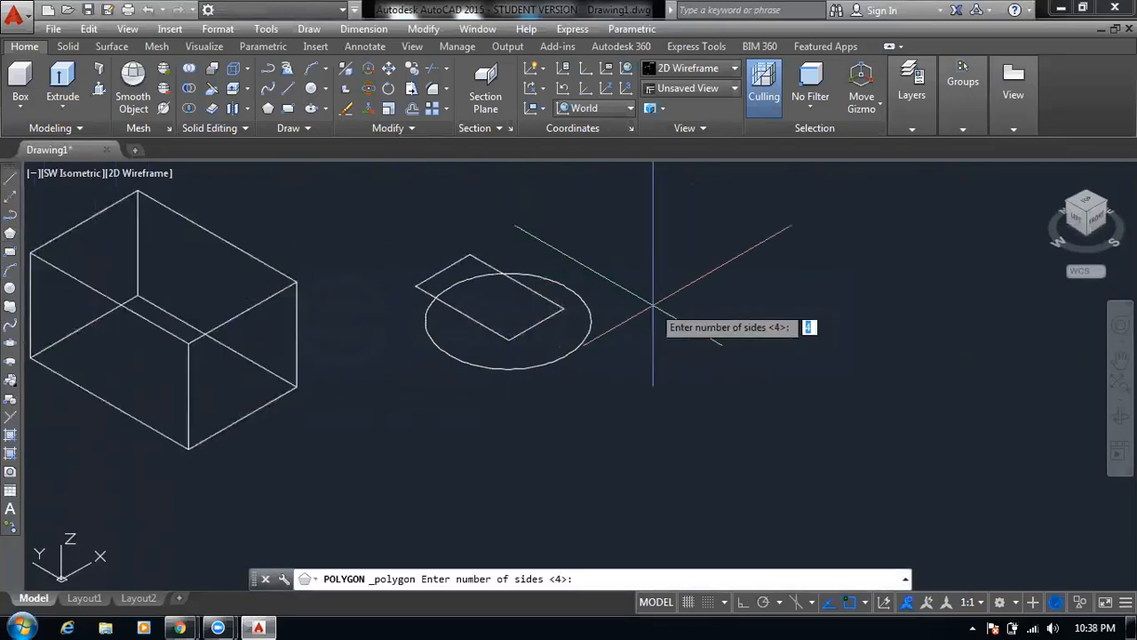
key(Return)
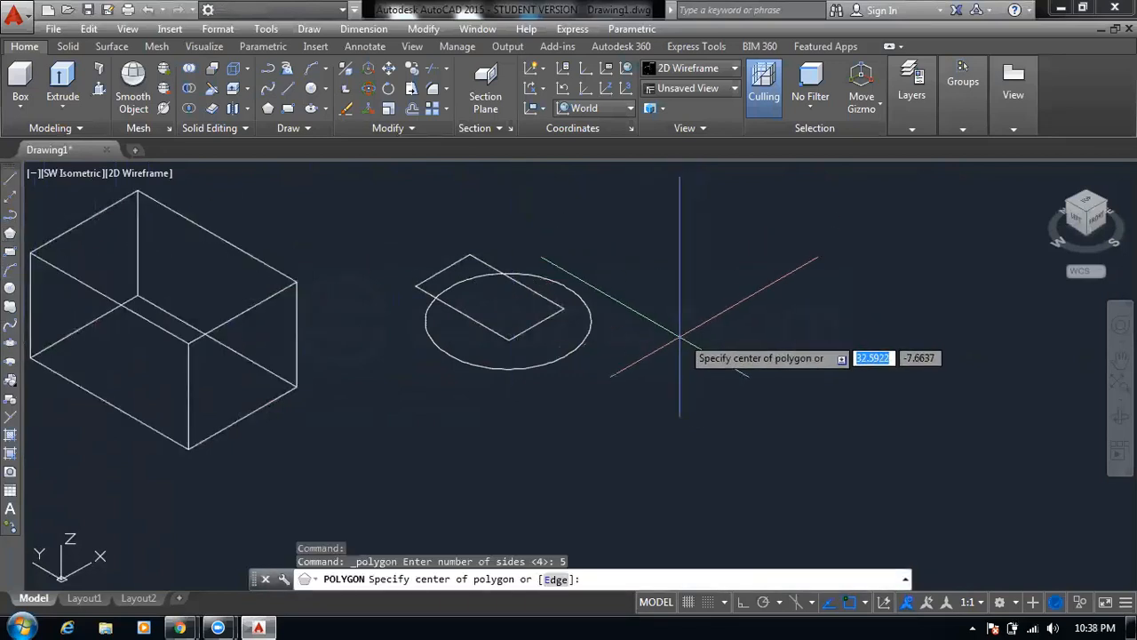
click(643, 337)
key(Return)
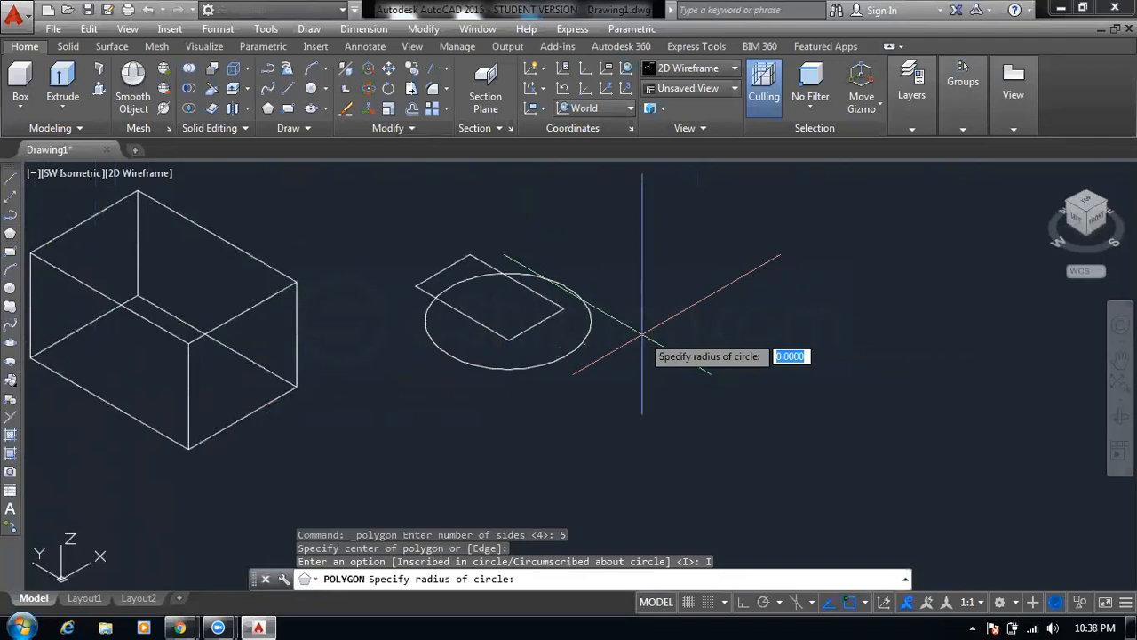
click(612, 383)
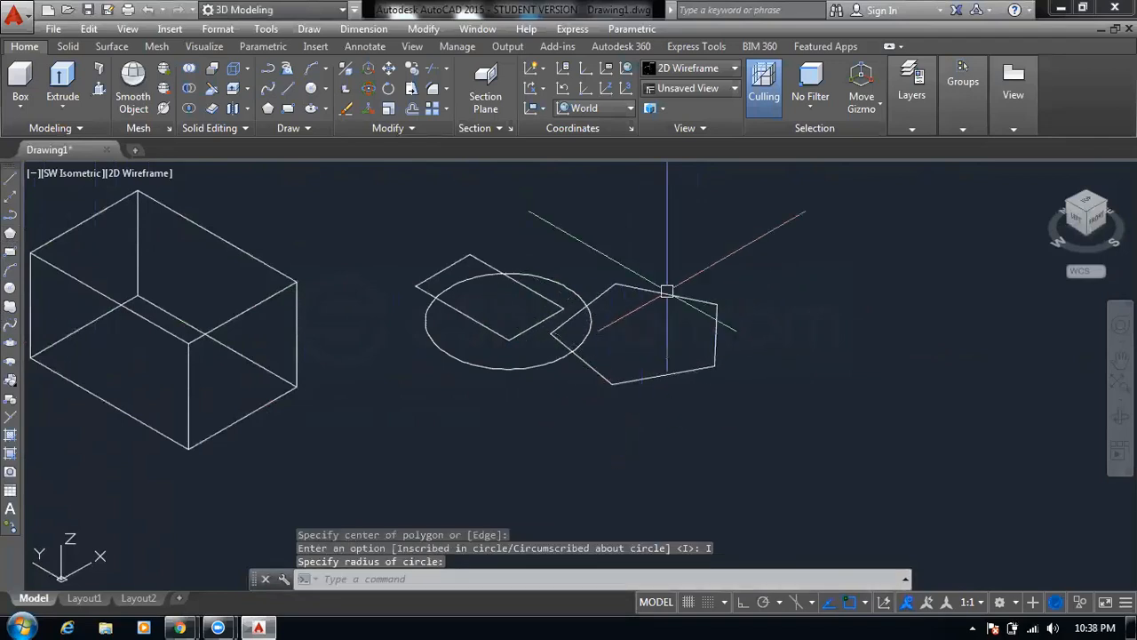
key(Escape)
key(Escape)
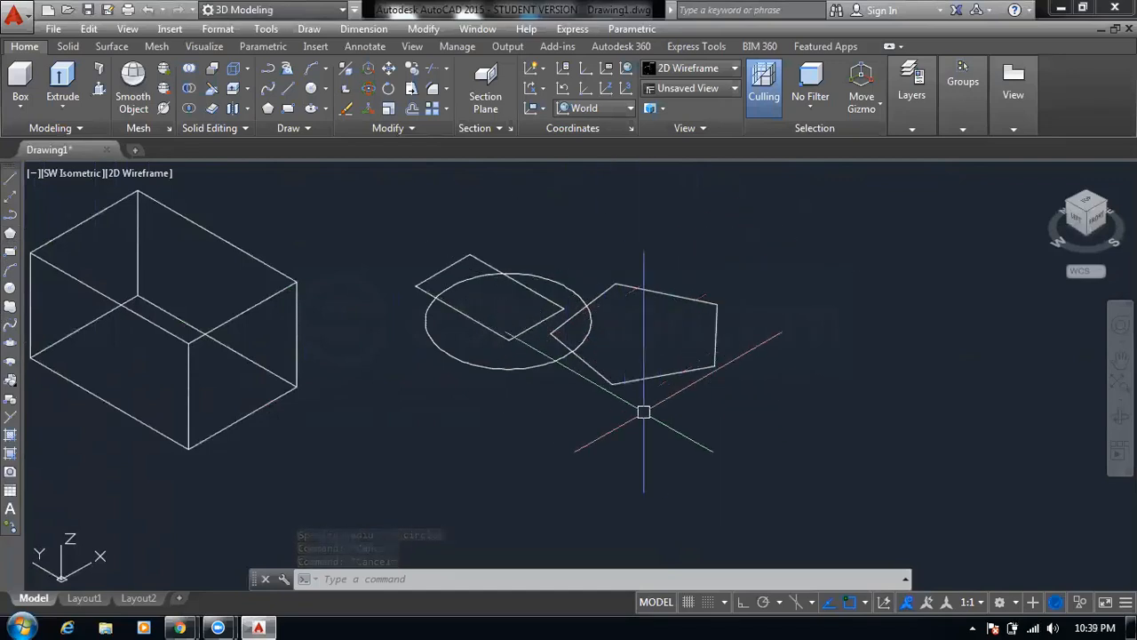
middle_drag(604, 317, 546, 339)
scroll(482, 292, up, 4)
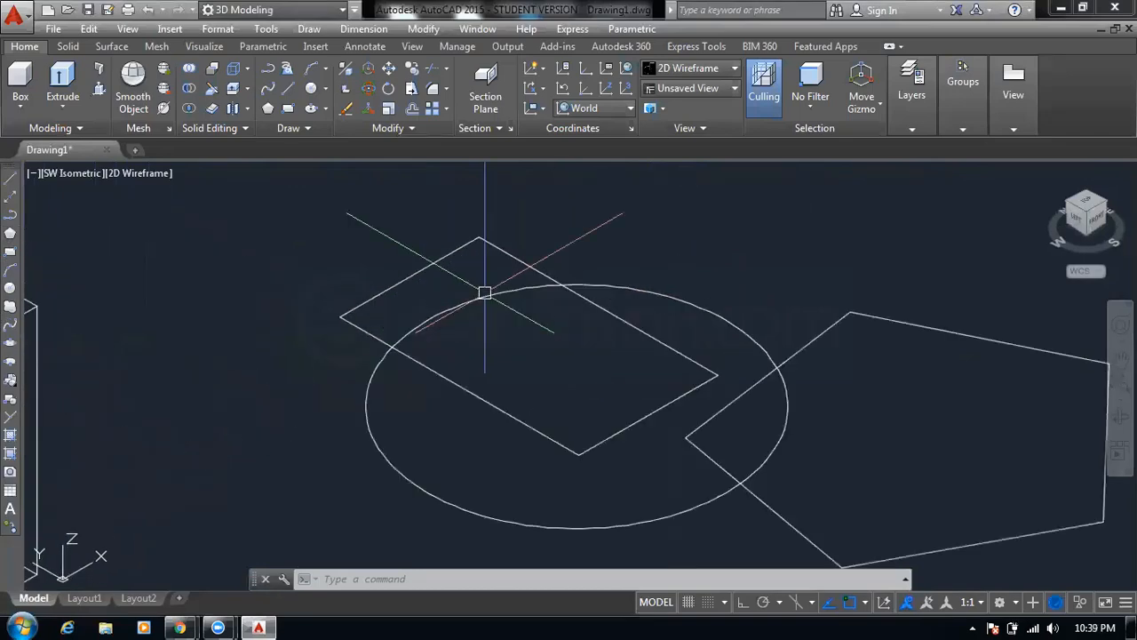
scroll(483, 293, down, 1)
scroll(647, 282, down, 2)
middle_drag(844, 297, 731, 301)
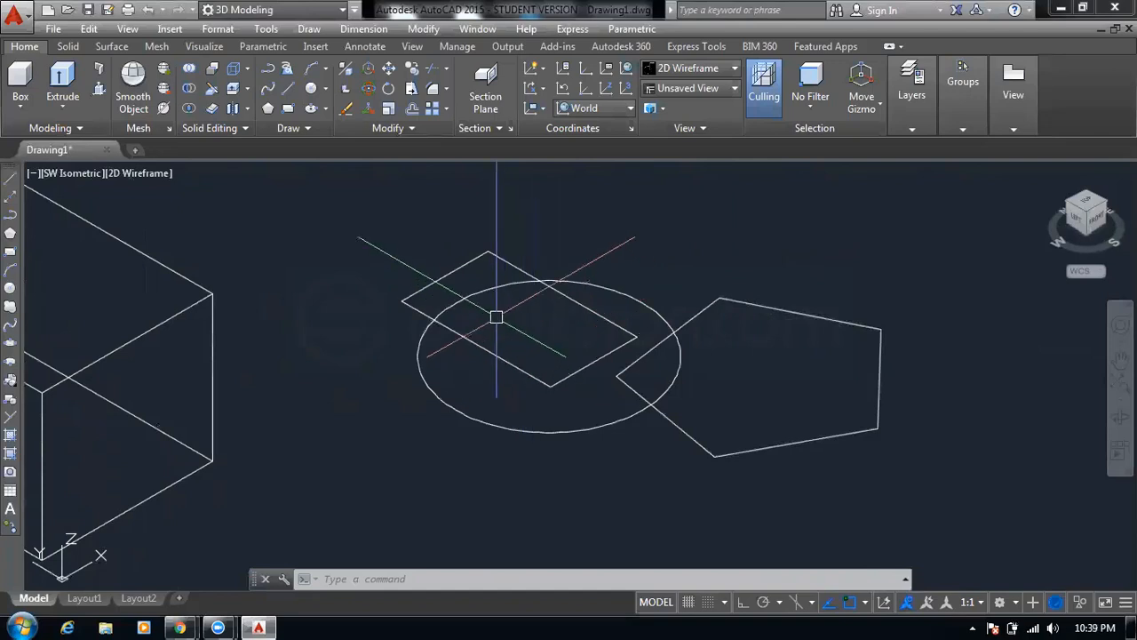
scroll(475, 285, down, 3)
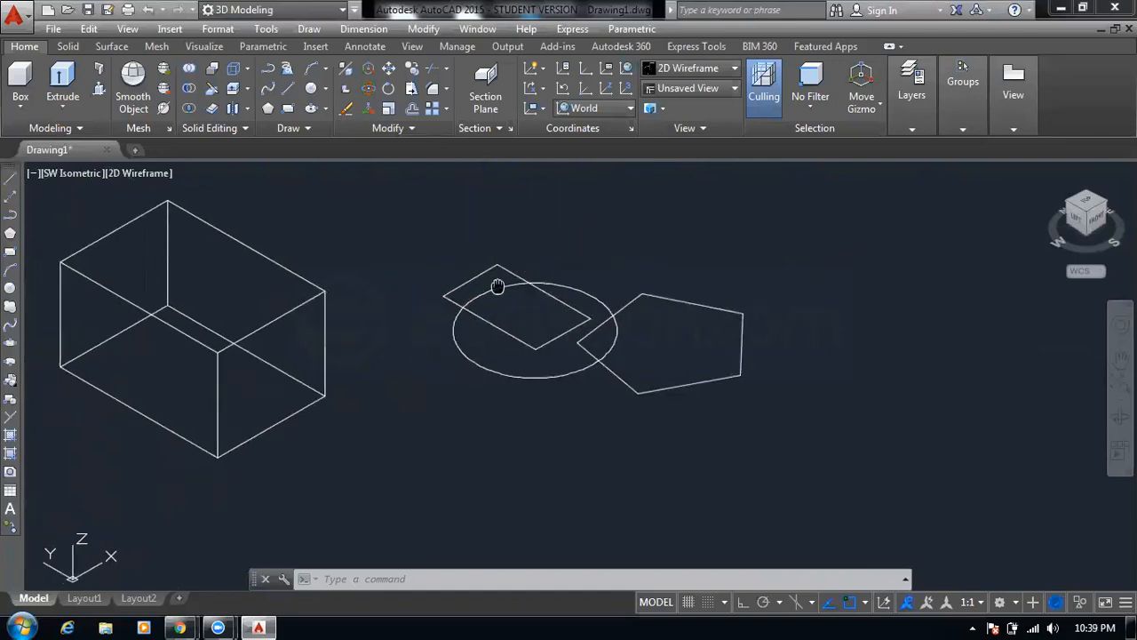
scroll(520, 272, up, 1)
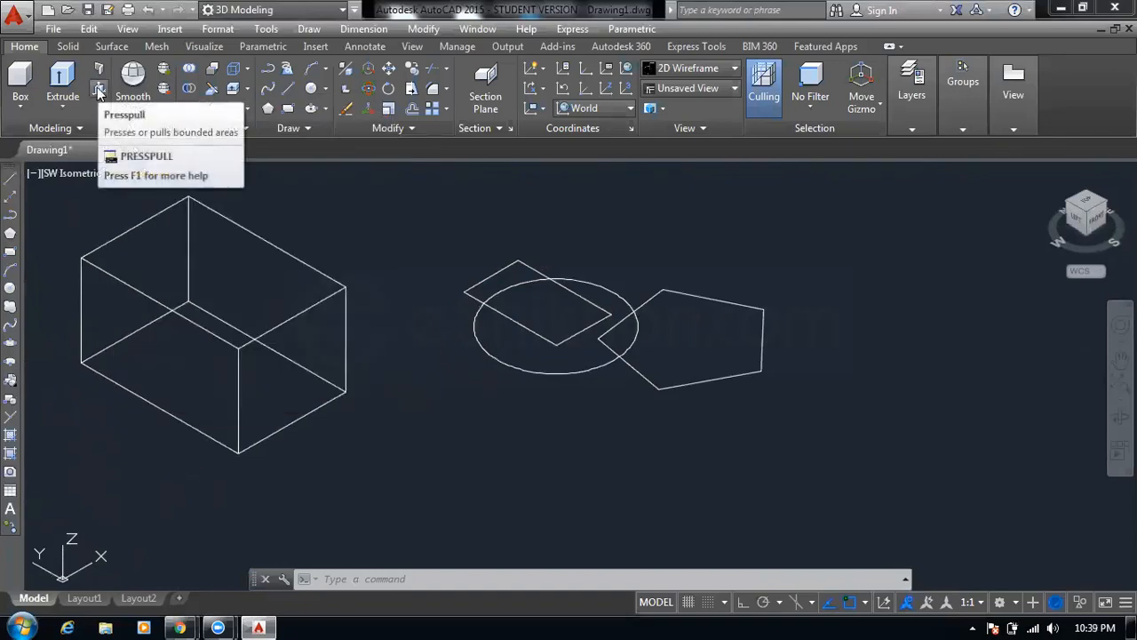
Presspull the pentagon area outside the circle upward by about 4.7 units
click(99, 90)
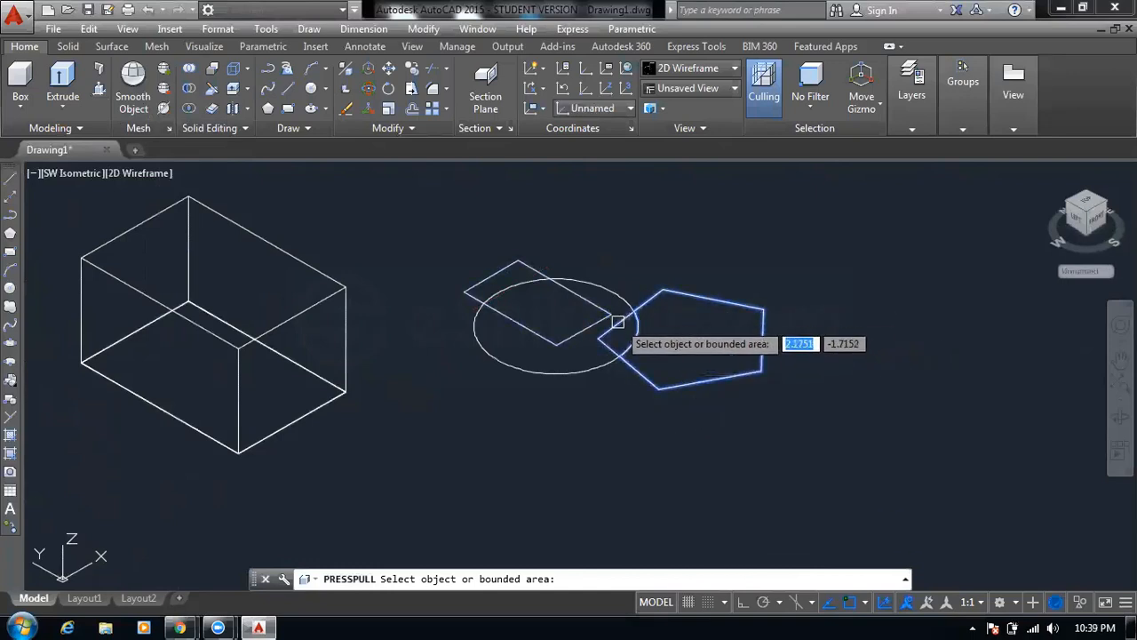
scroll(609, 325, up, 4)
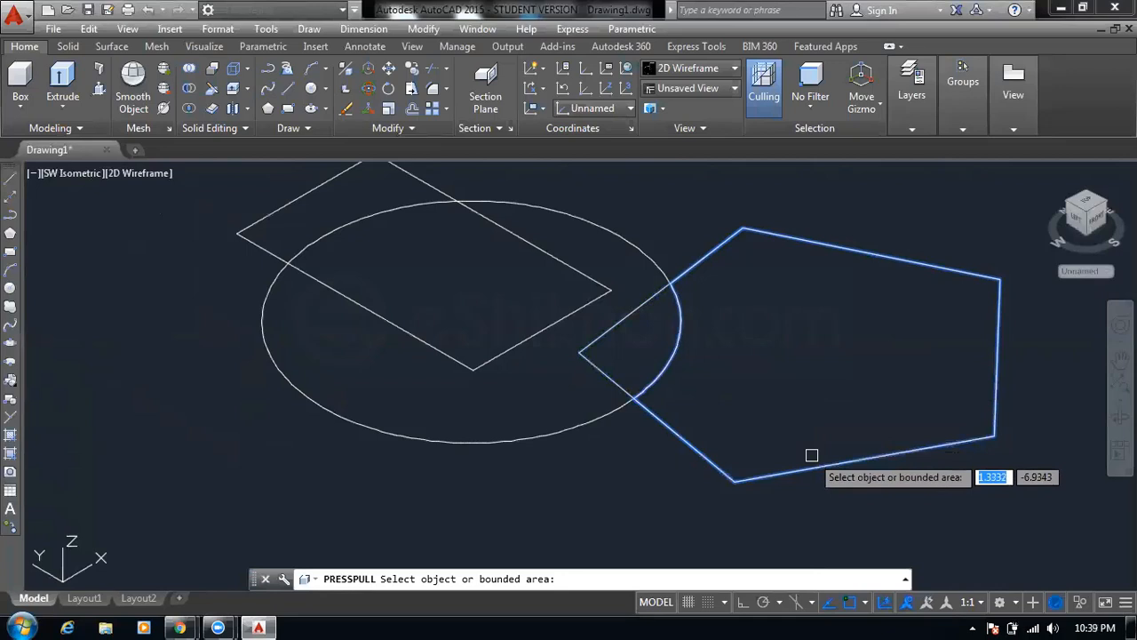
scroll(811, 455, down, 2)
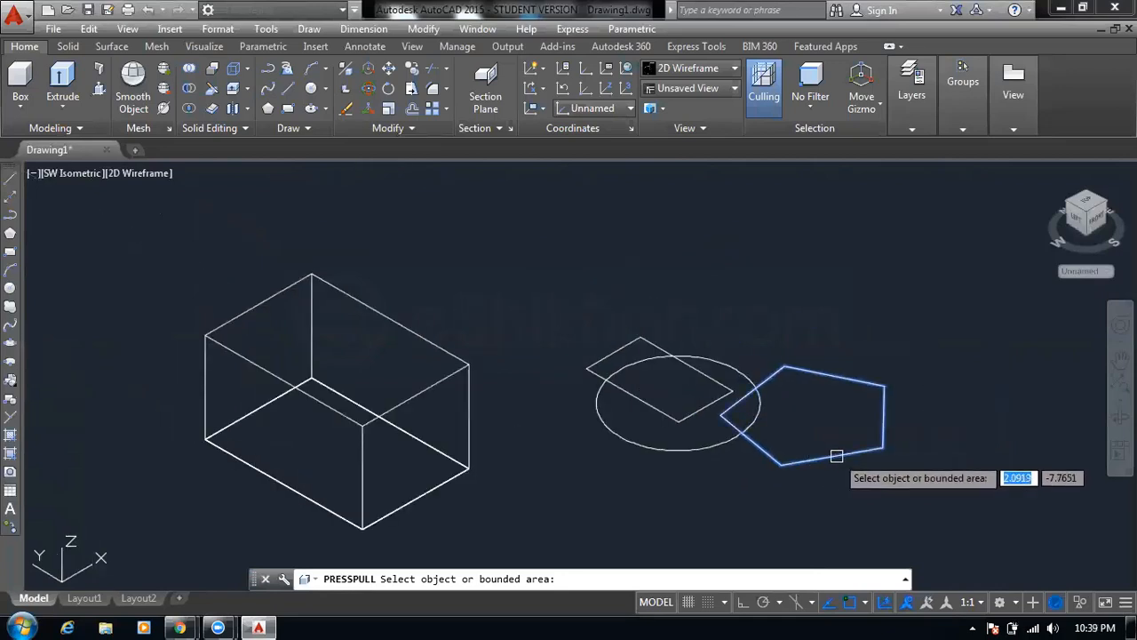
click(811, 455)
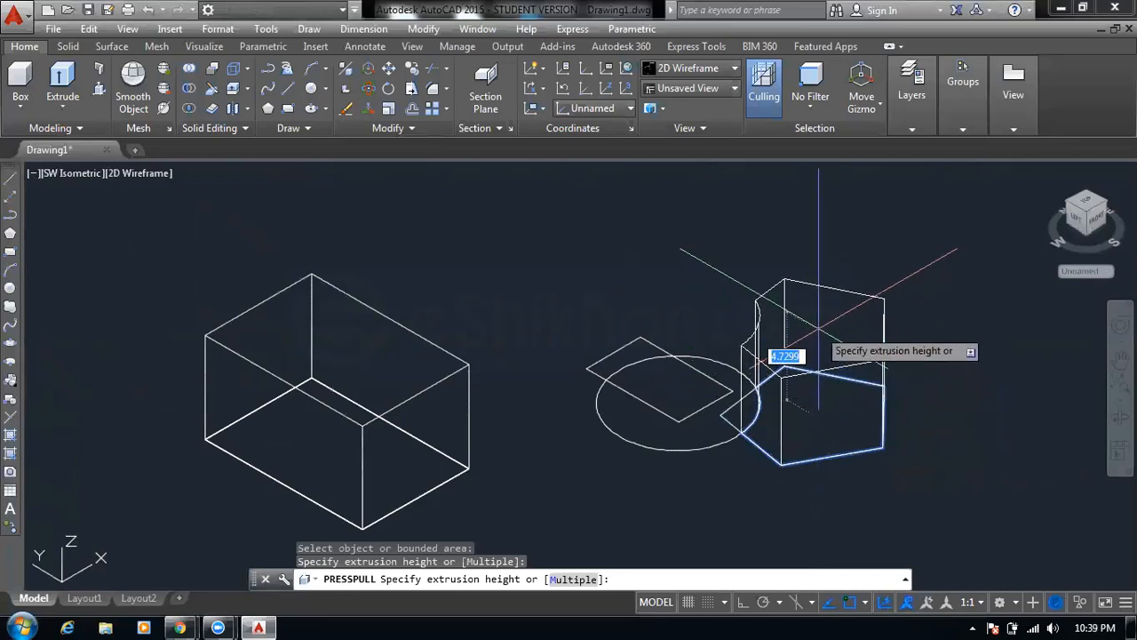
click(818, 329)
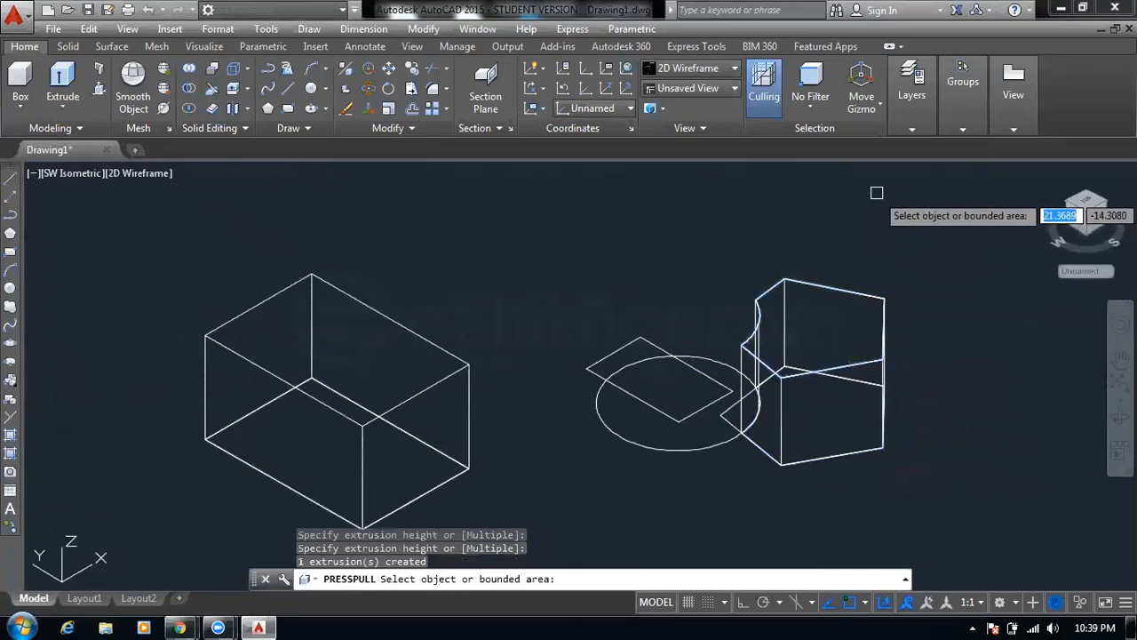
middle_drag(820, 246, 622, 258)
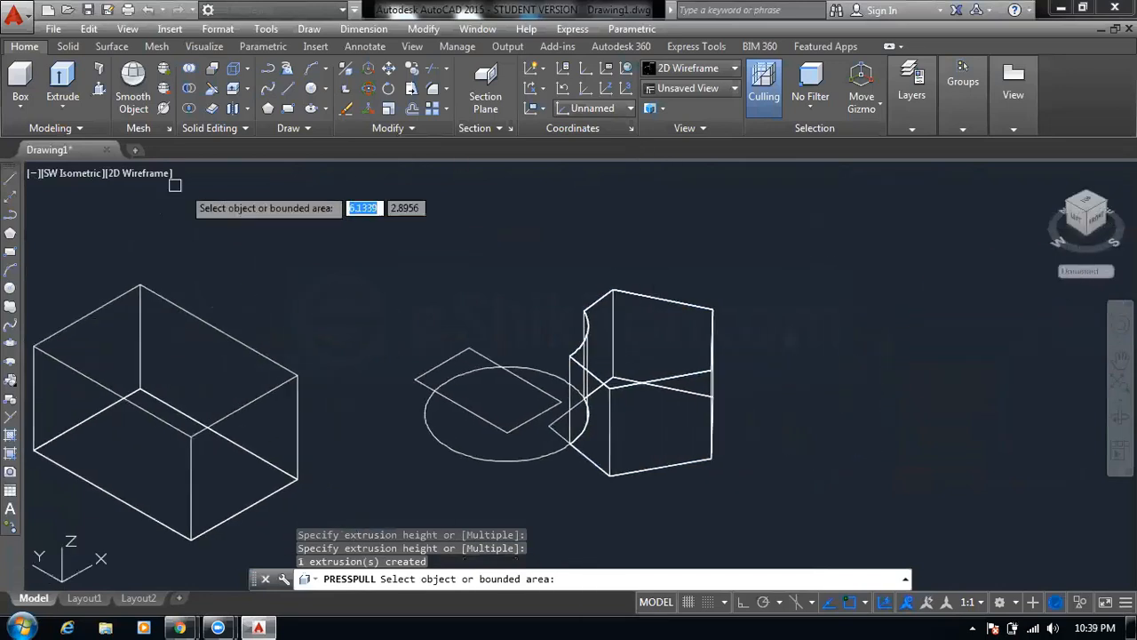
key(Return)
Switch the viewport's visual style from 2D Wireframe to Conceptual to shade the solids
right_click(127, 174)
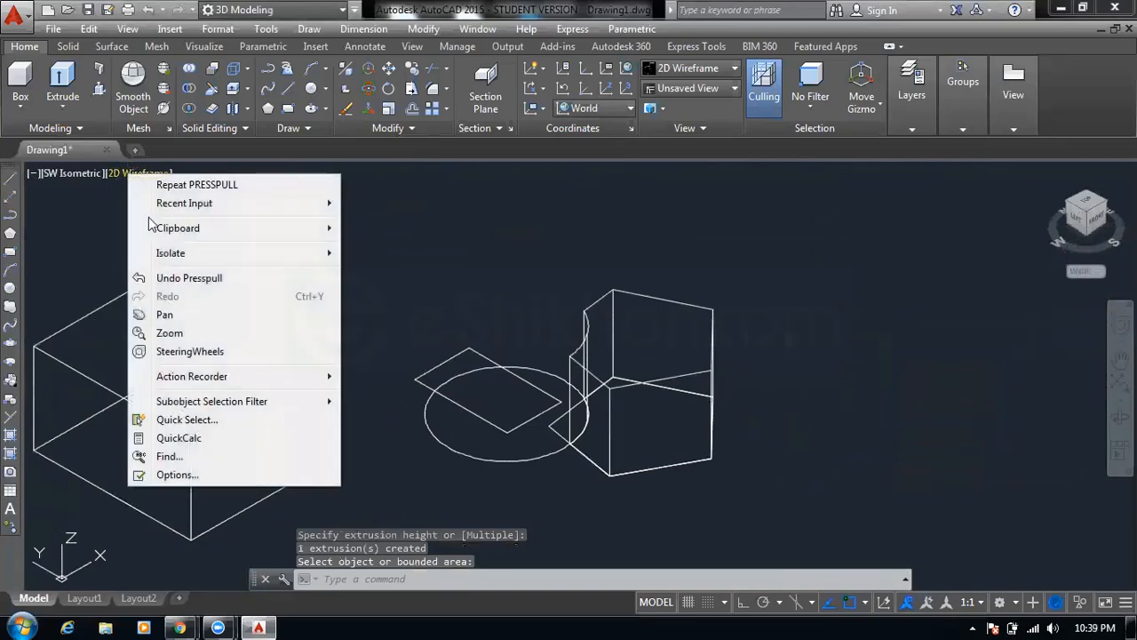
click(124, 175)
click(125, 175)
click(180, 238)
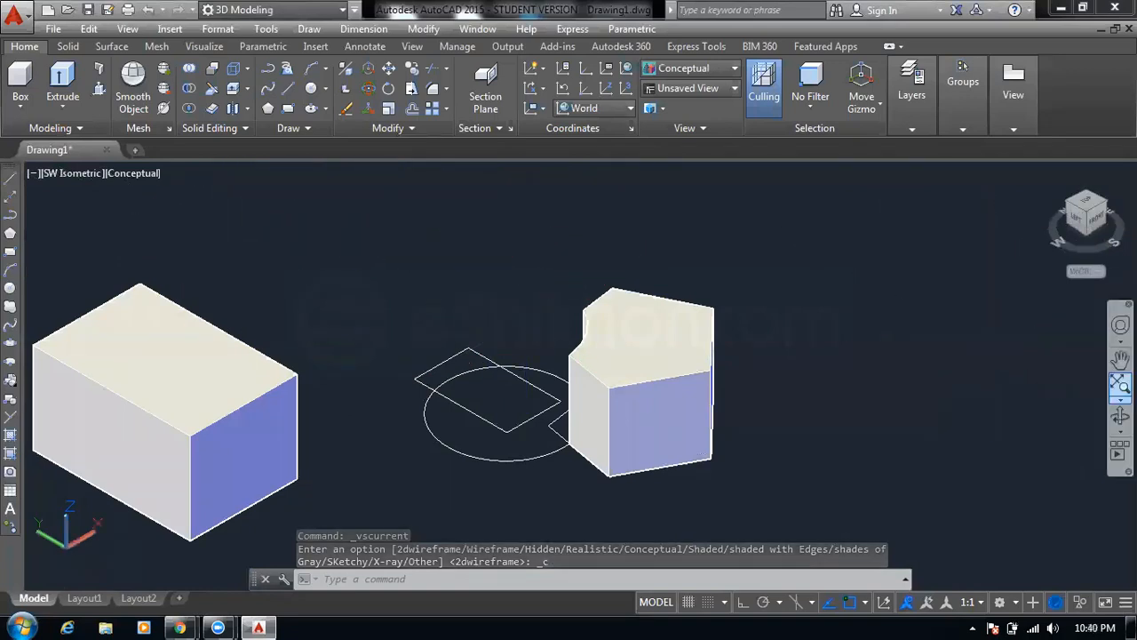
Orbit the shaded model to examine the pulled pentagon solid's curved side, and return to the home view
click(1120, 415)
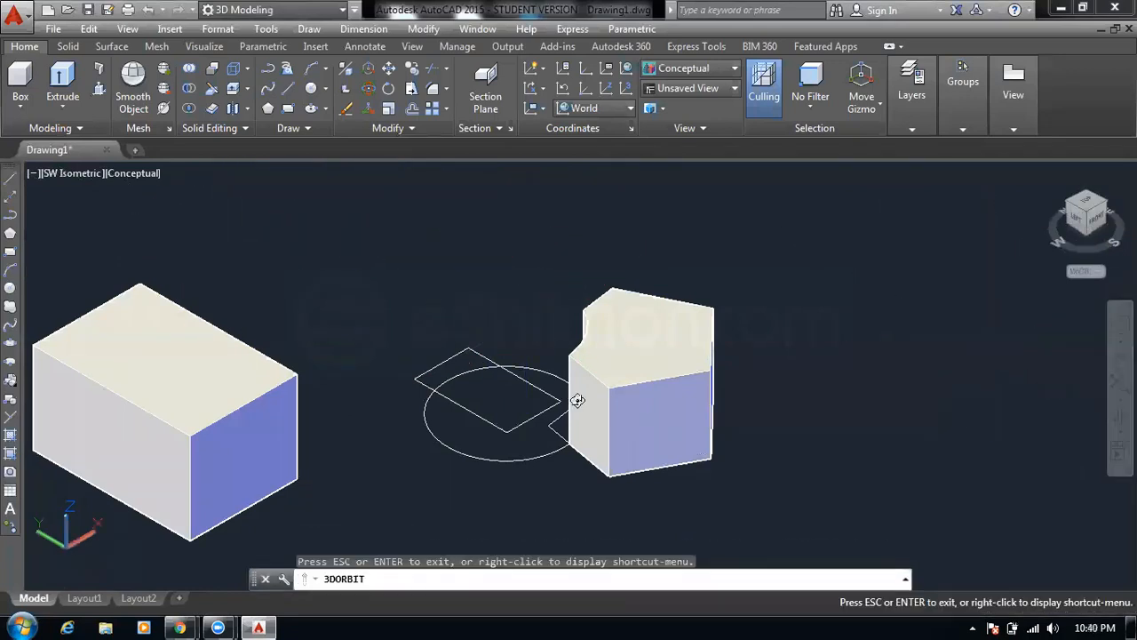
drag(578, 399, 605, 402)
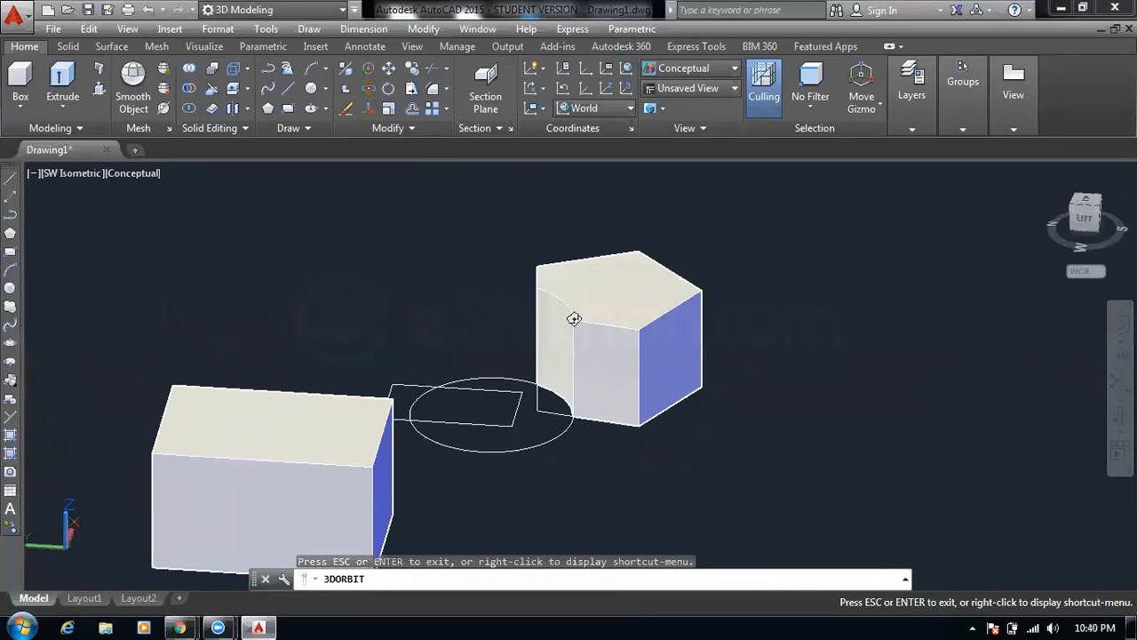
drag(616, 355, 572, 357)
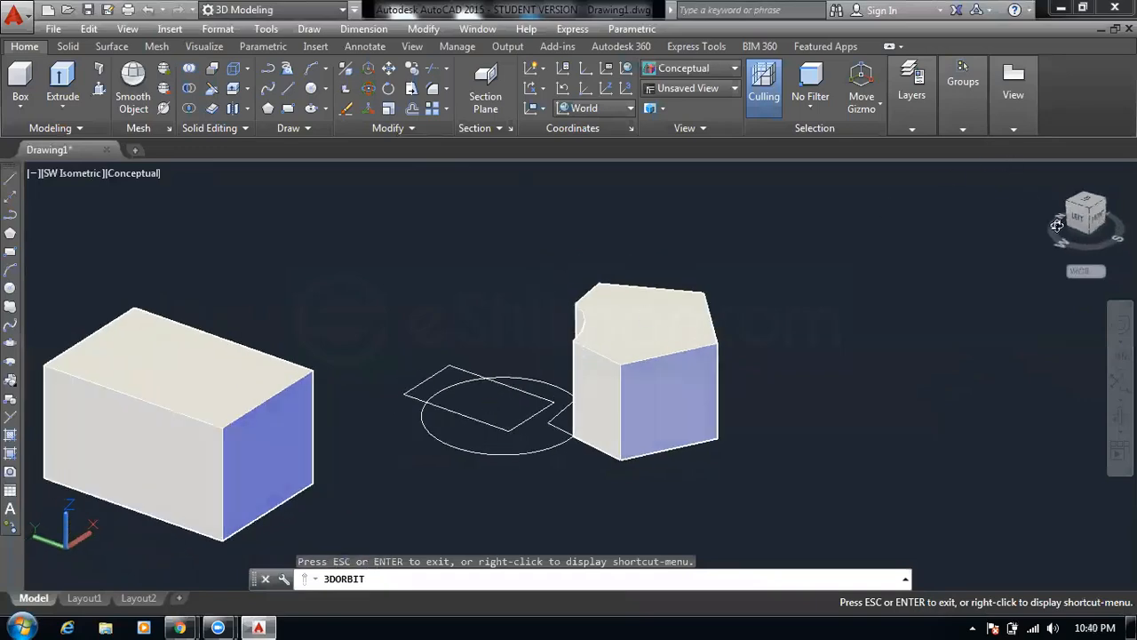
key(Escape)
click(1048, 174)
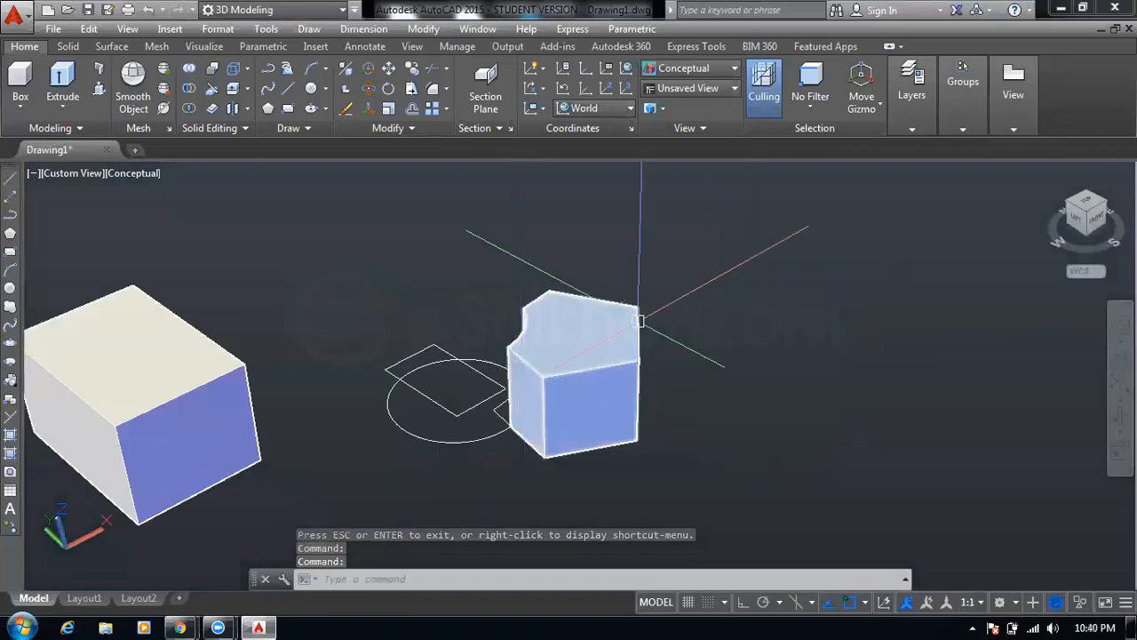
Undo the view changes, the Conceptual visual style and the Presspull of the pentagon area
key(ctrl+z)
key(ctrl+z)
key(ctrl+z)
key(ctrl+z)
key(ctrl+z)
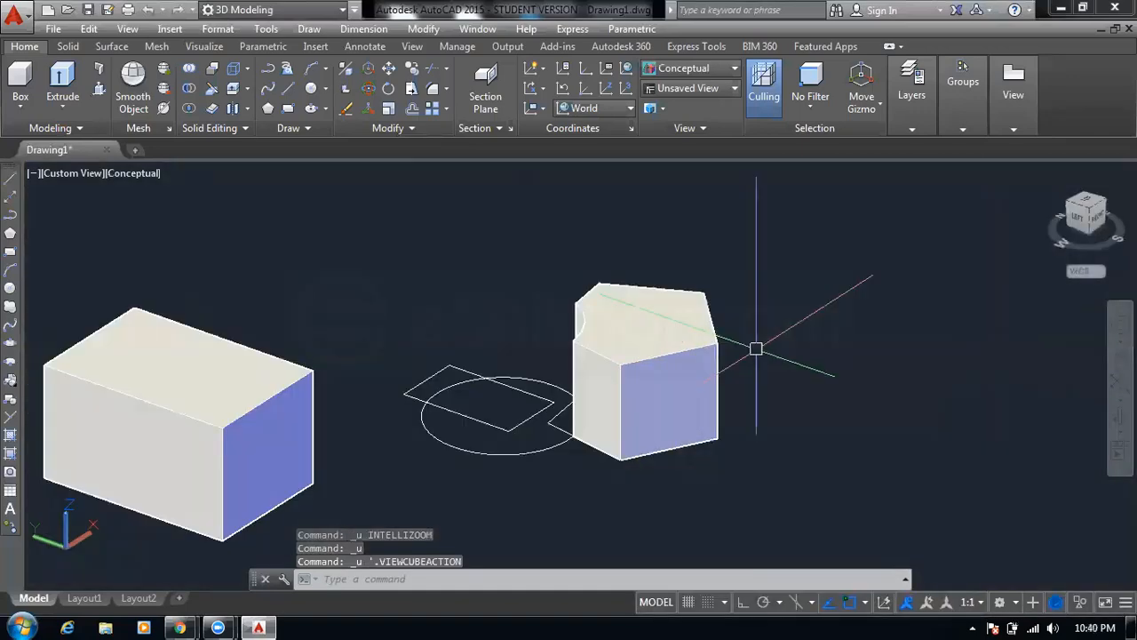
key(ctrl+z)
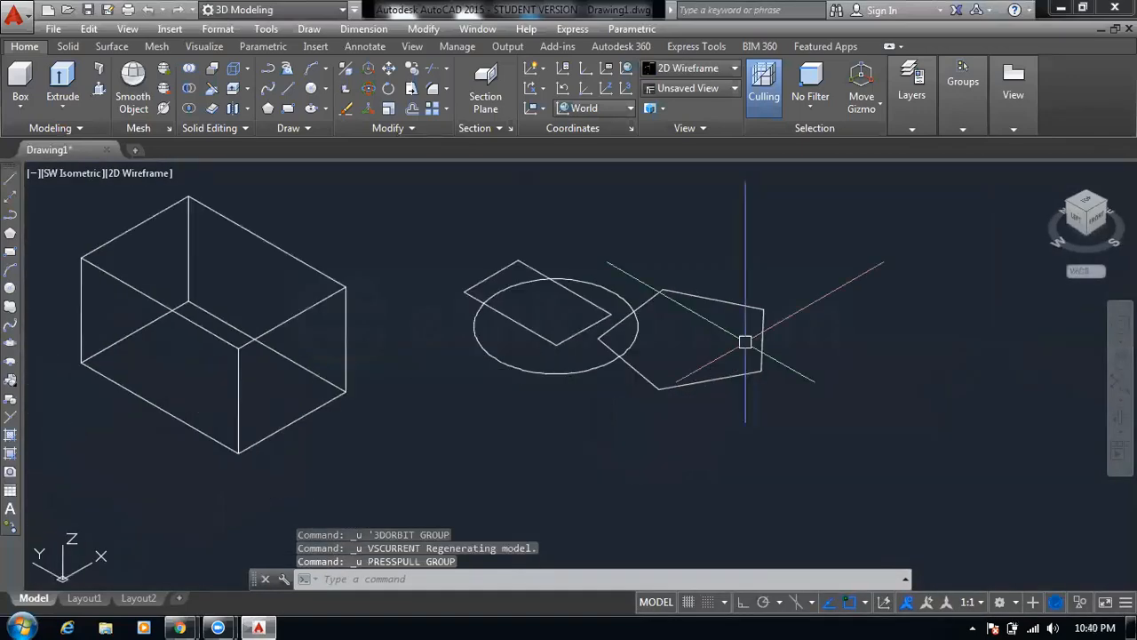
key(Escape)
key(Escape)
Presspull the smaller rectangle's corner area outside the circle upward to a freely picked height
middle_drag(741, 320, 638, 340)
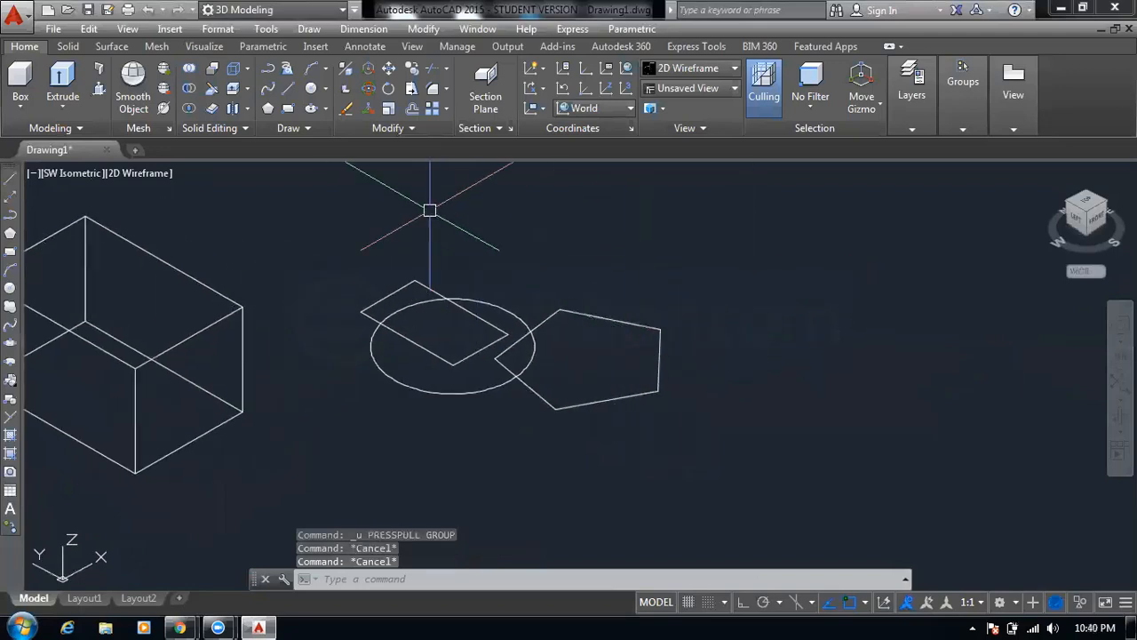
click(100, 92)
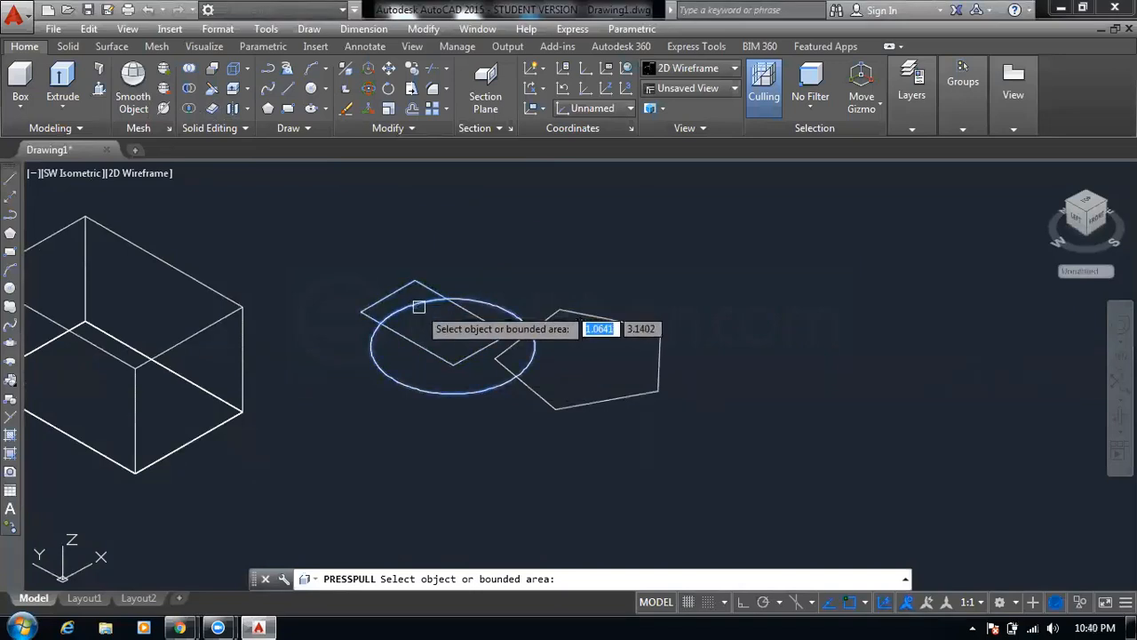
click(414, 293)
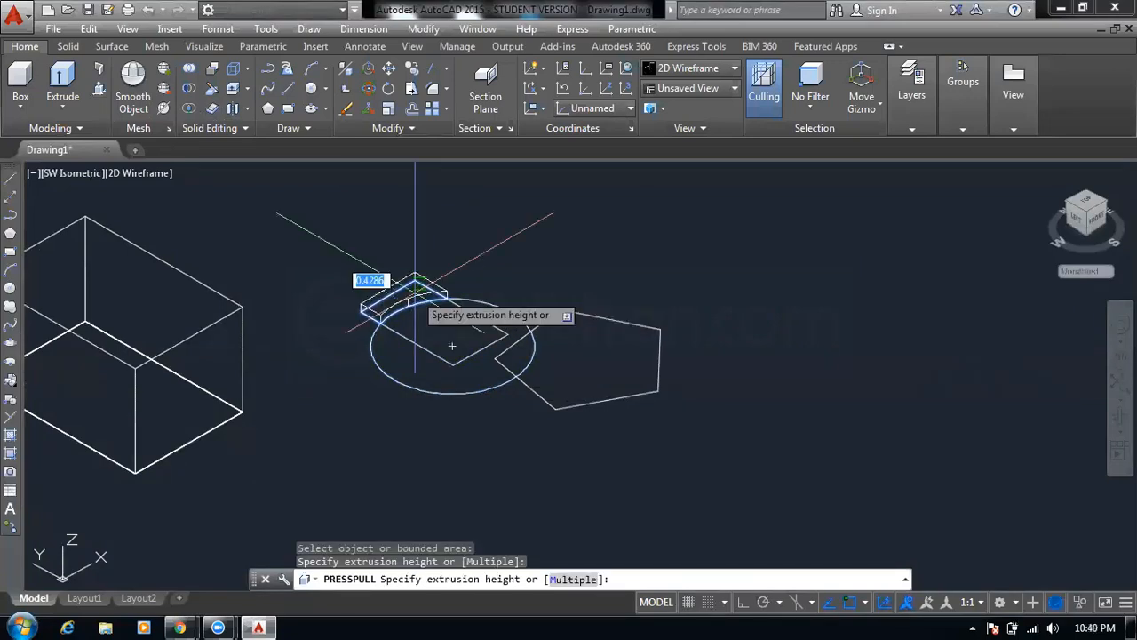
click(418, 233)
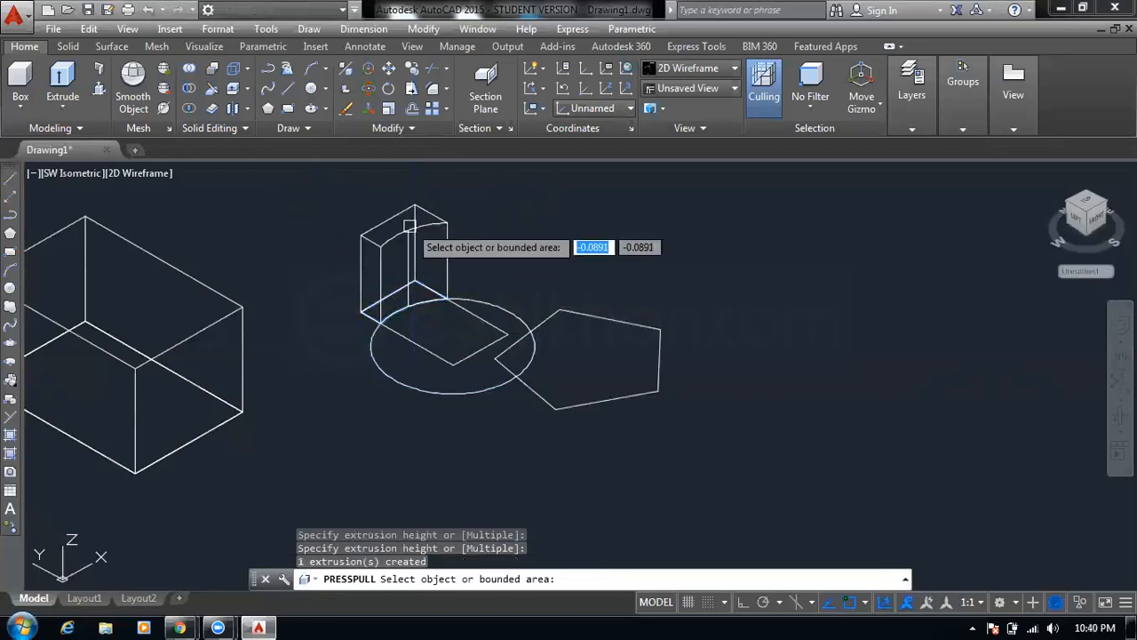
End Presspull and display the box and the pulled corner solid in the Conceptual visual style
click(140, 172)
click(218, 235)
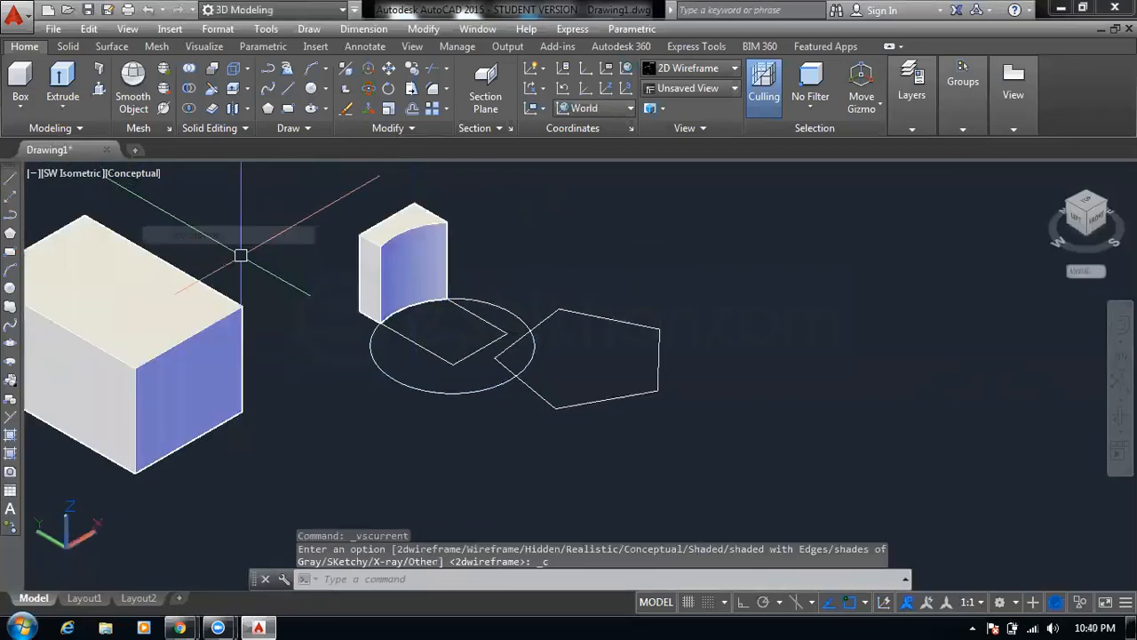
key(Escape)
key(Escape)
key(Escape)
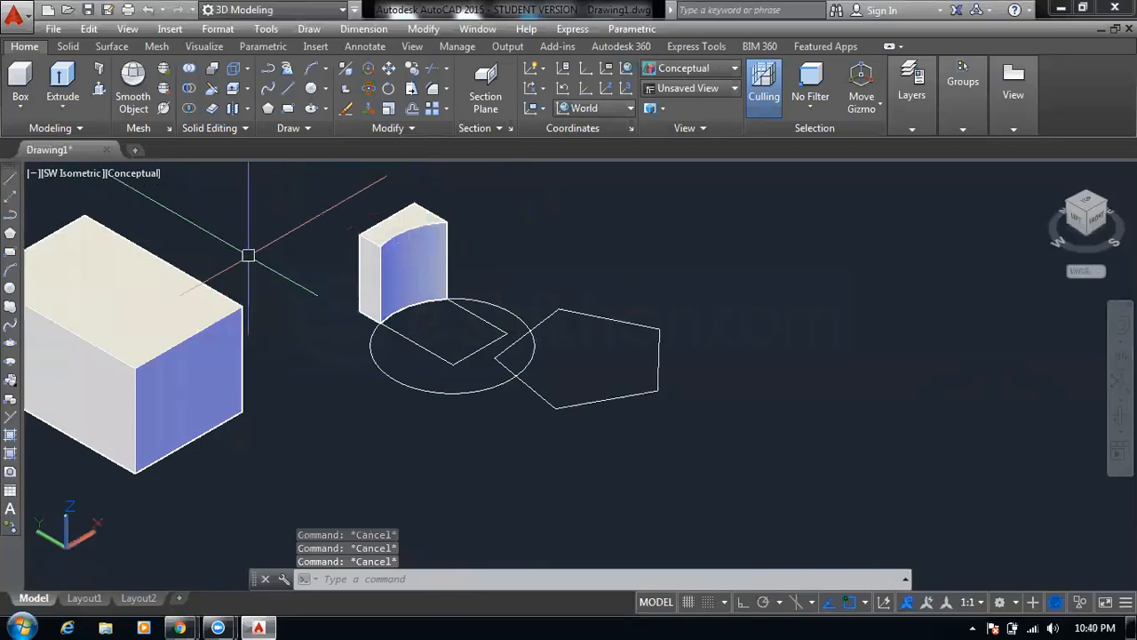
Presspull the circle downward and the smaller rectangle's area inside the circle upward to freely picked heights
click(100, 90)
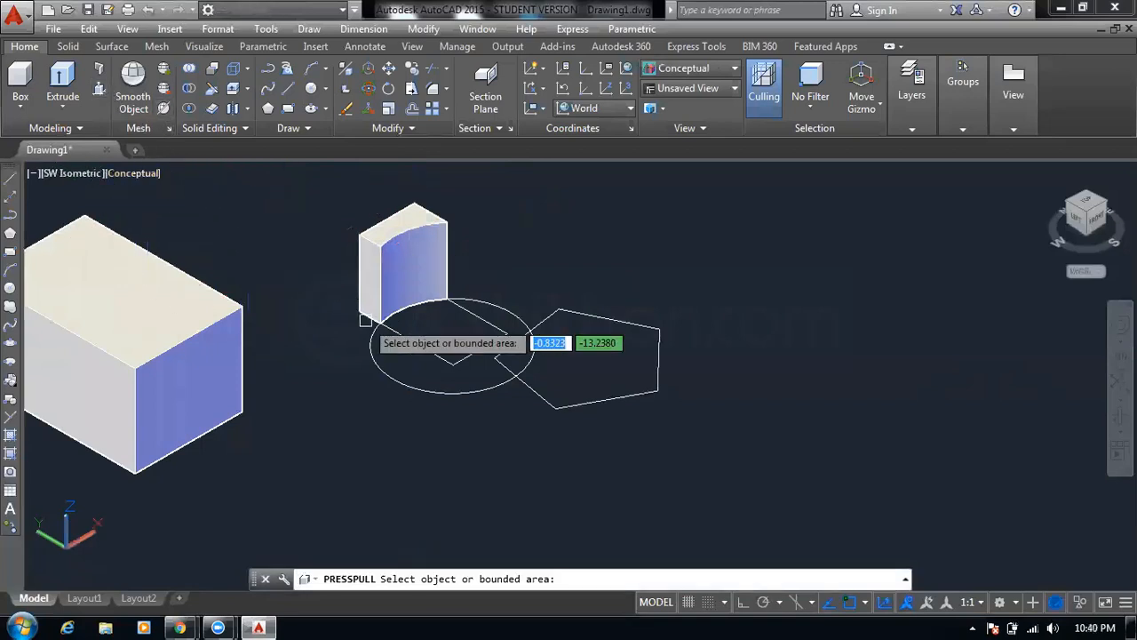
click(427, 392)
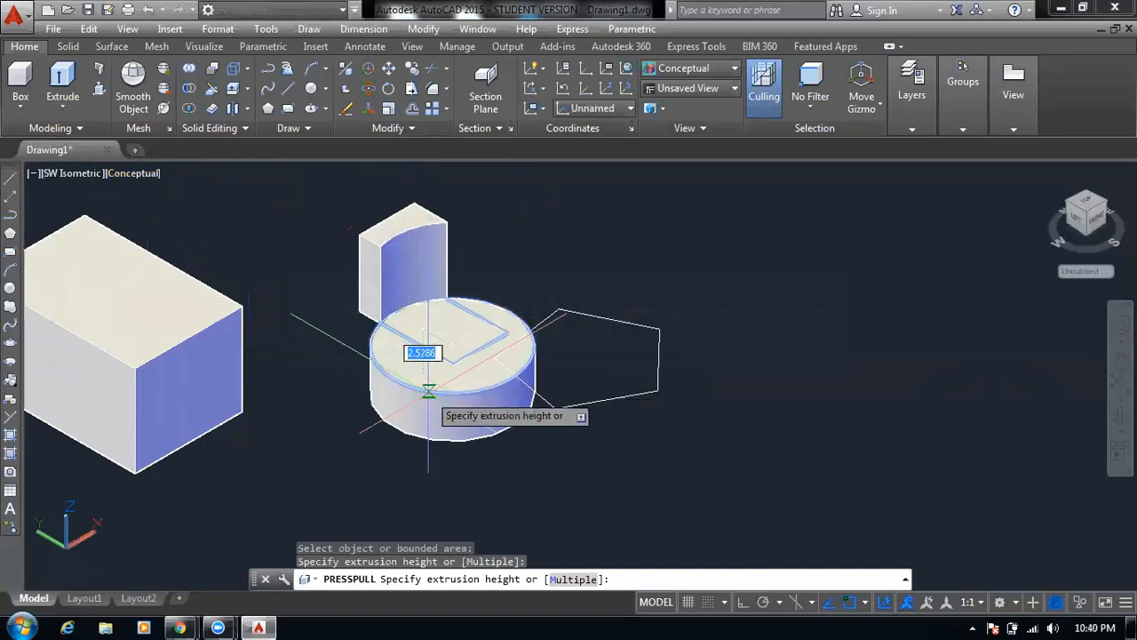
click(439, 435)
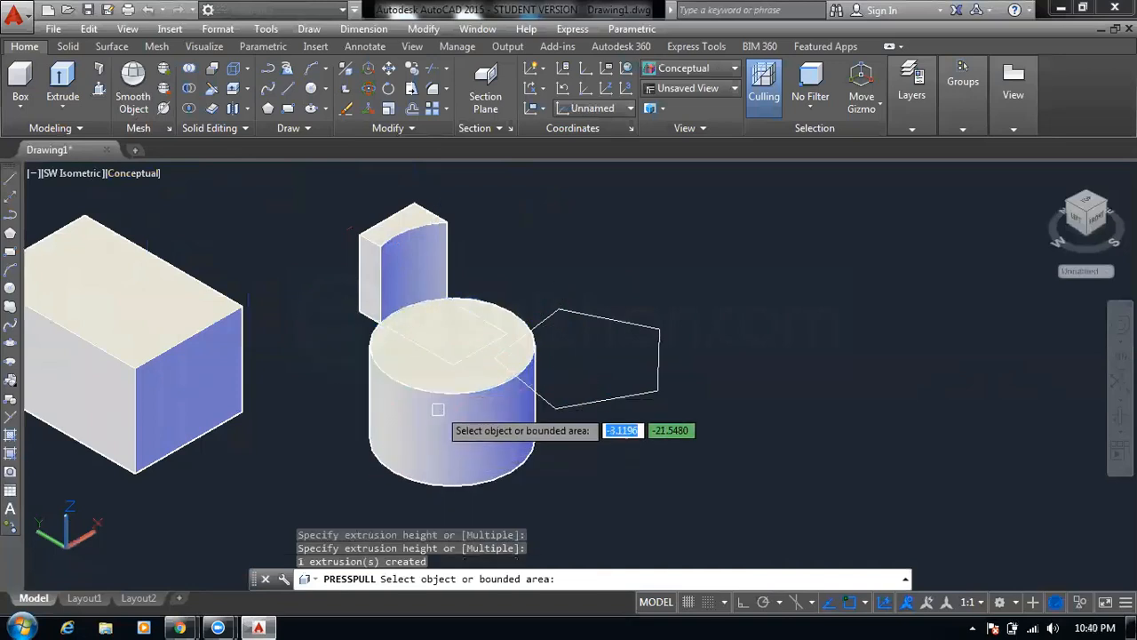
click(441, 333)
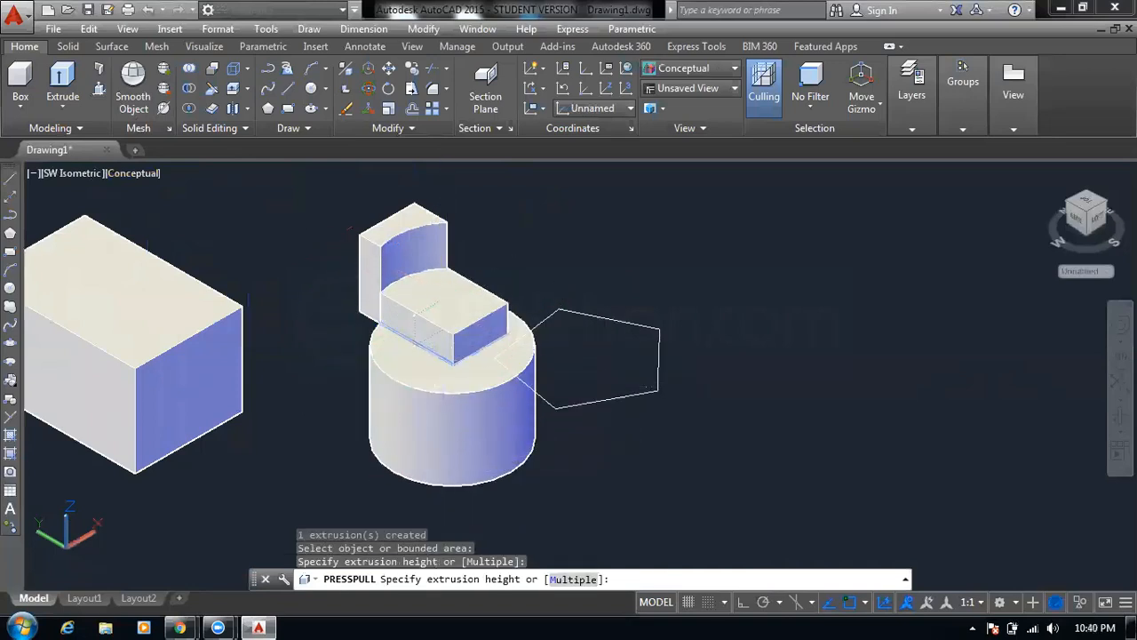
click(569, 394)
Presspull the pentagon downward beside the cylinder to a freely picked height and end the command
click(570, 396)
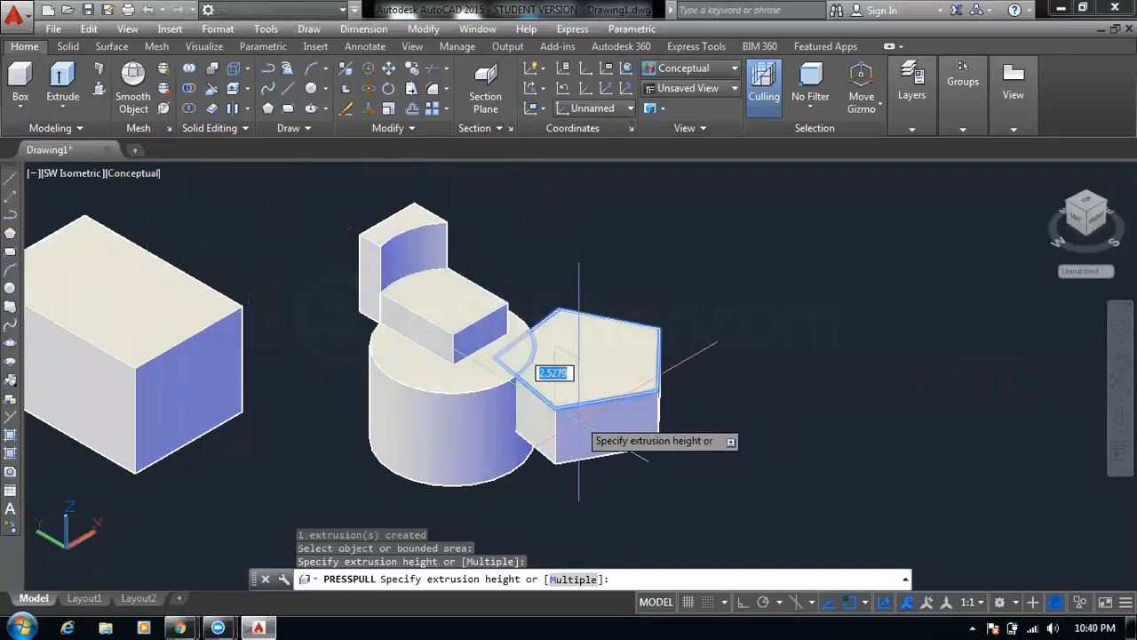
click(581, 410)
key(Escape)
key(Escape)
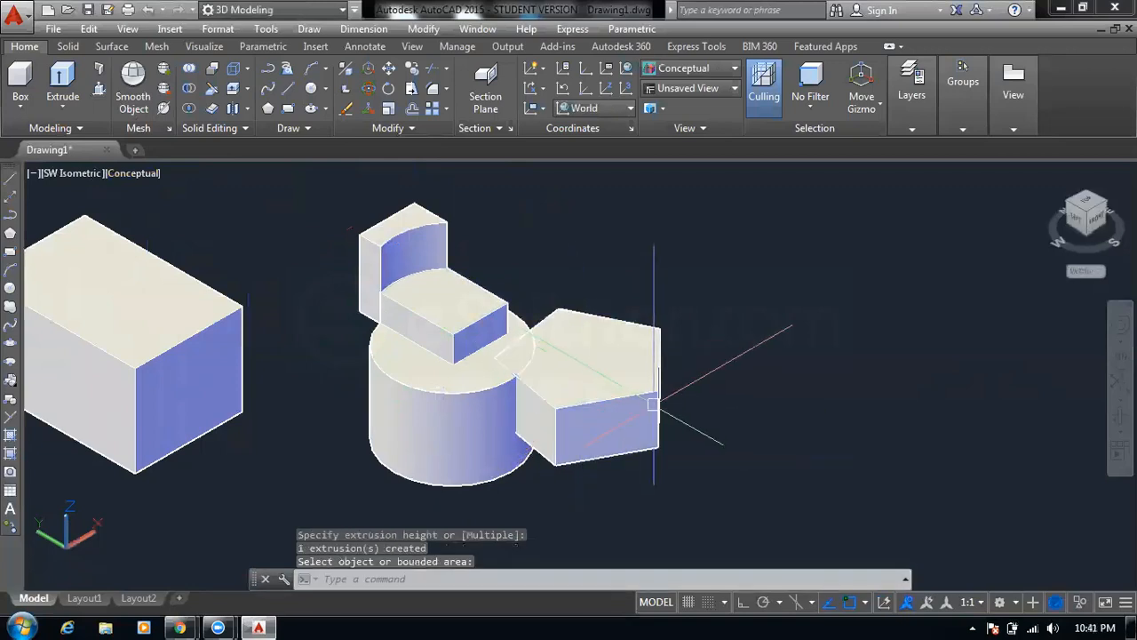
Presspull the overlap area of the circle and pentagon upward to a freely picked height and end the command
key(Return)
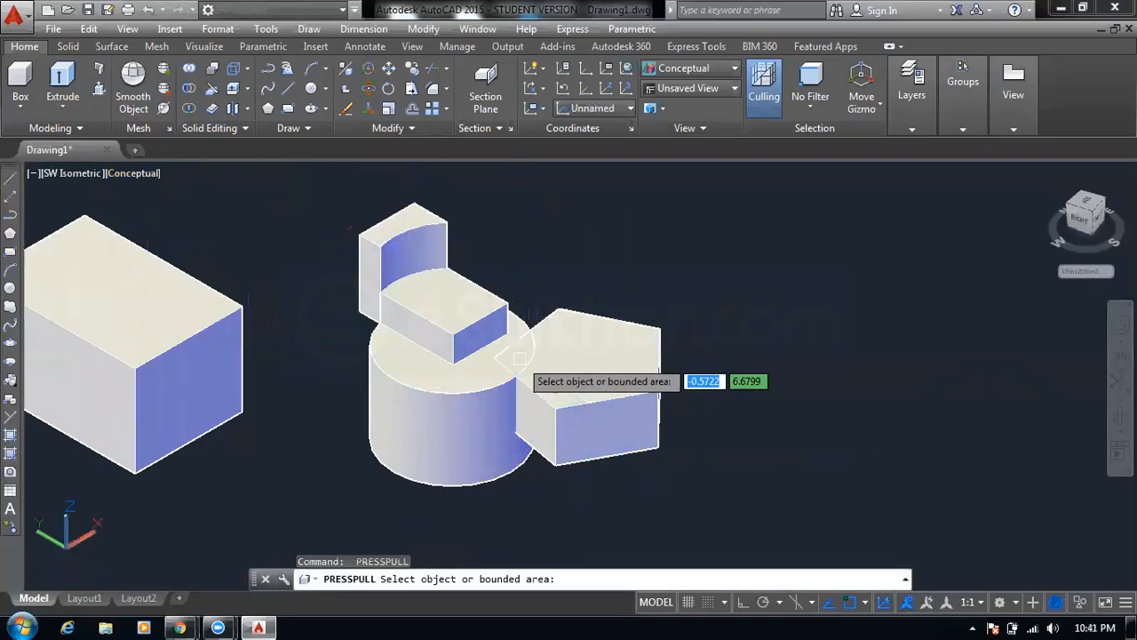
click(519, 358)
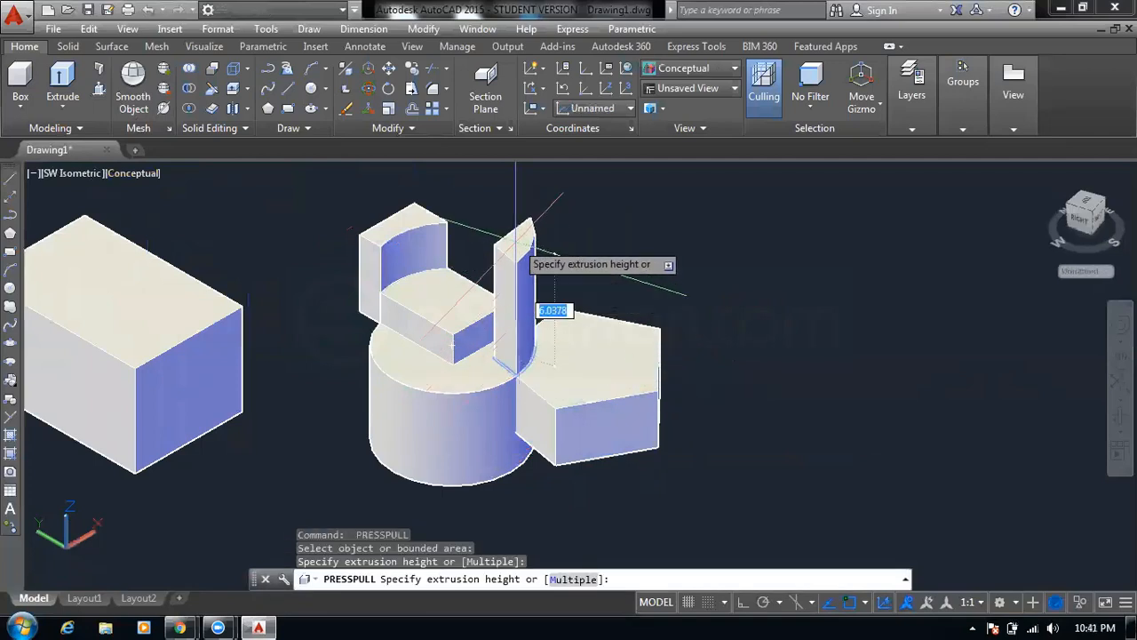
click(525, 245)
key(Escape)
key(Escape)
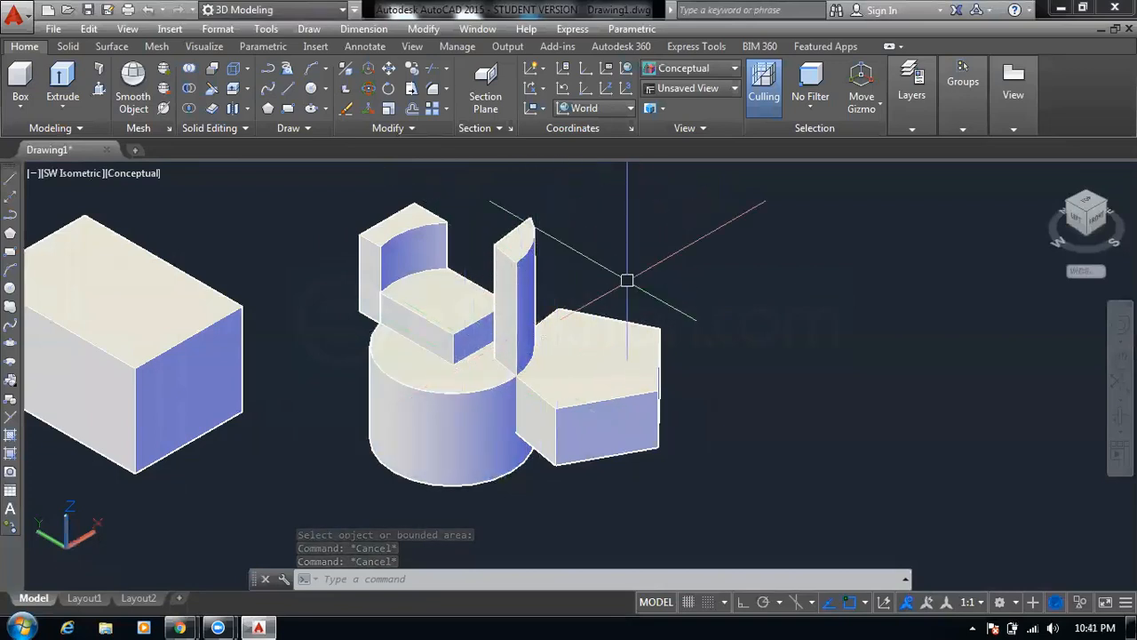
Undo the Presspull operations on the circle, rectangle and pentagon and the Conceptual visual style, back to the 2D wireframe outlines
key(ctrl+z)
key(ctrl+z)
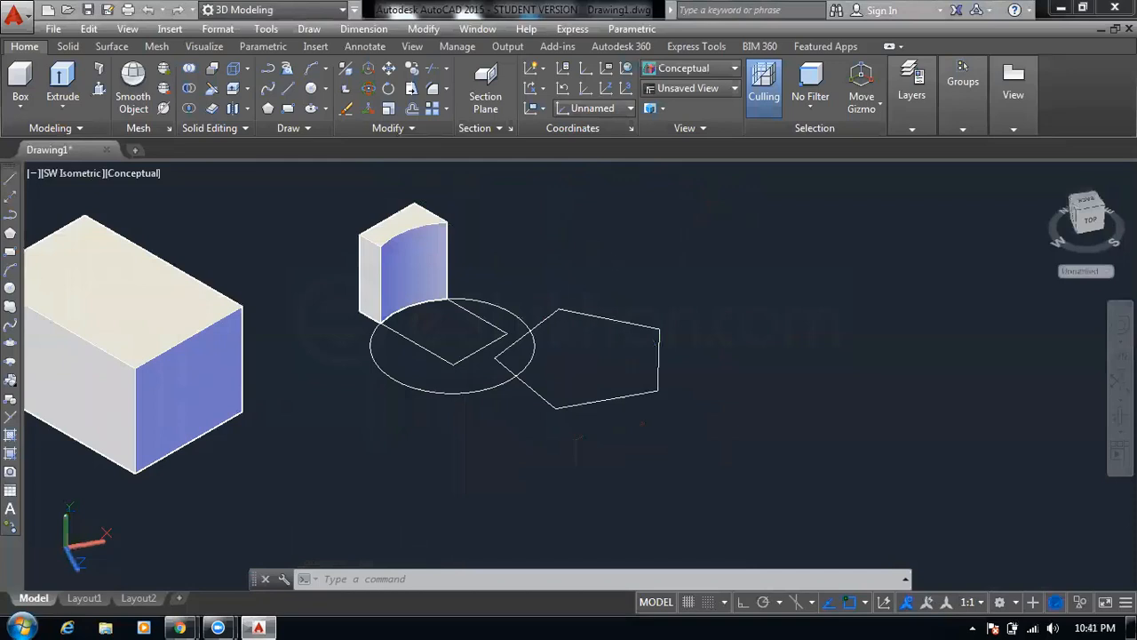
key(ctrl+z)
key(ctrl+z)
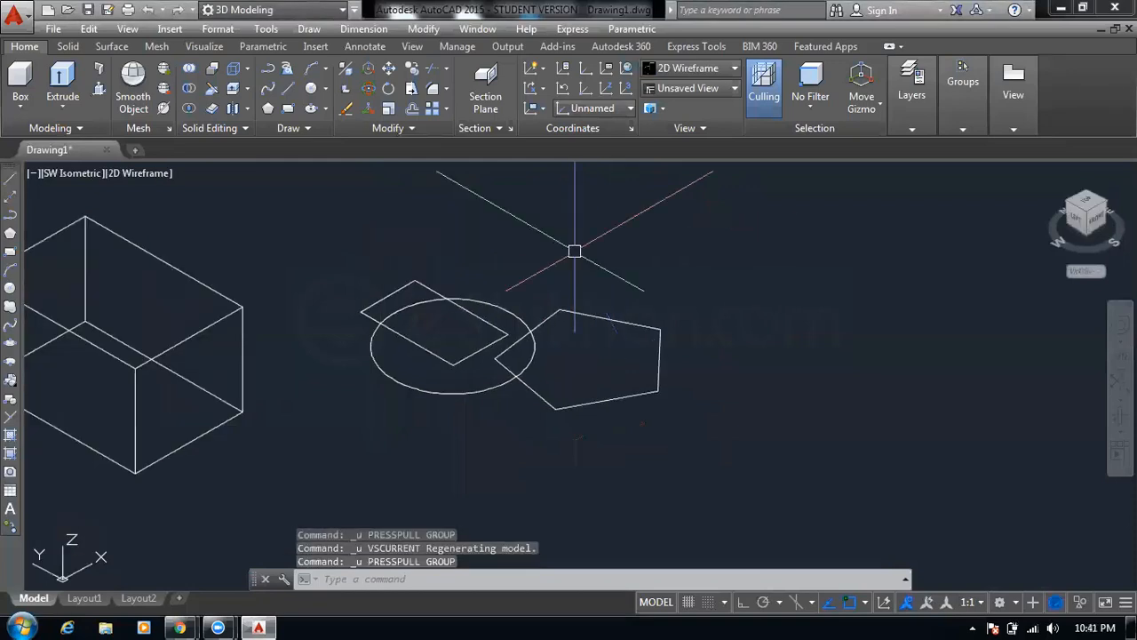
middle_drag(602, 276, 580, 275)
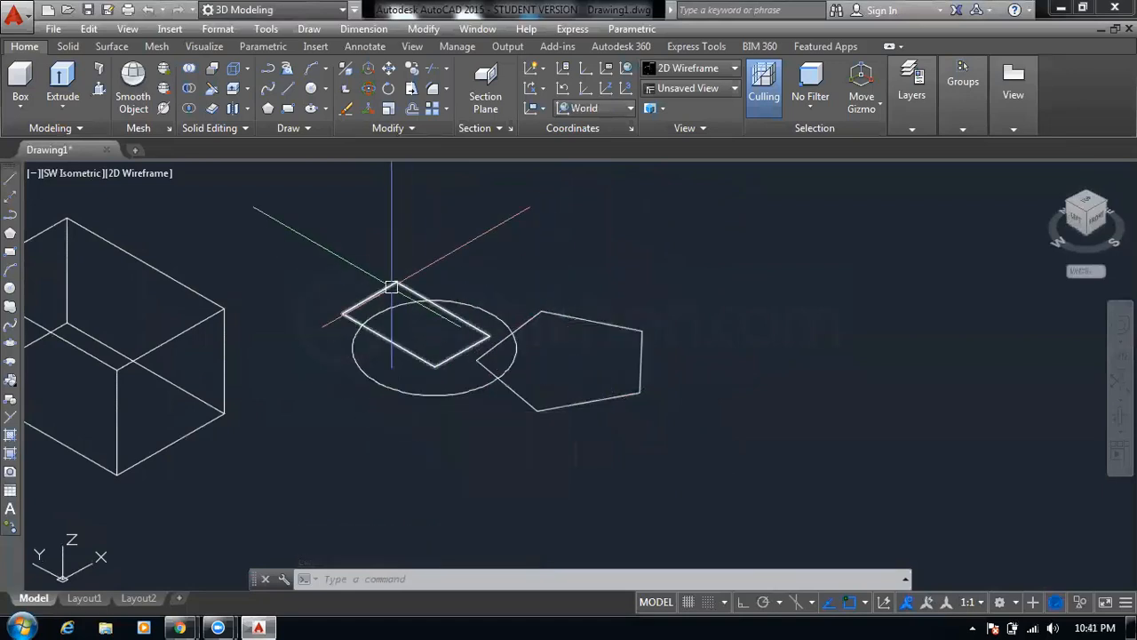
Presspull the pentagon, circle and smaller rectangle upward together with the Multiple option to one freely picked height
click(99, 90)
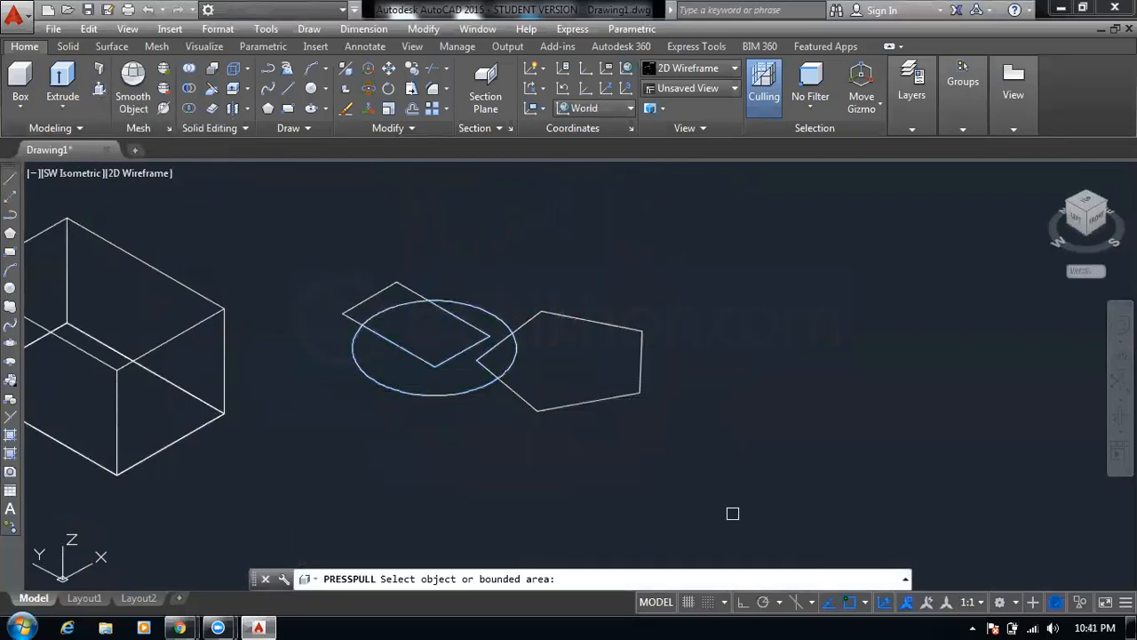
click(541, 408)
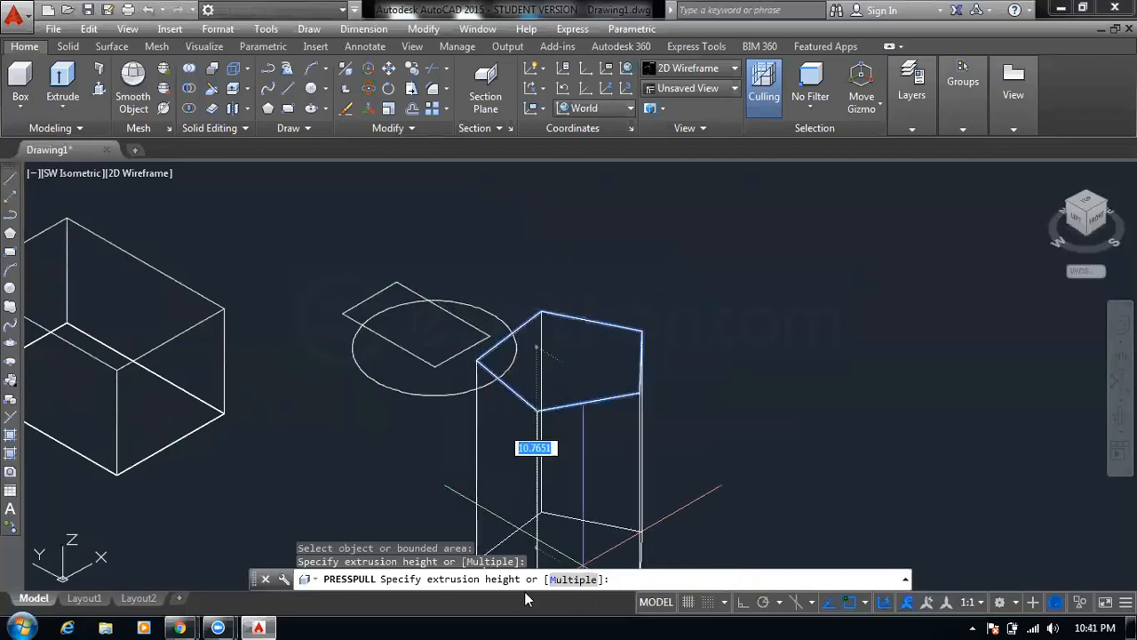
click(574, 579)
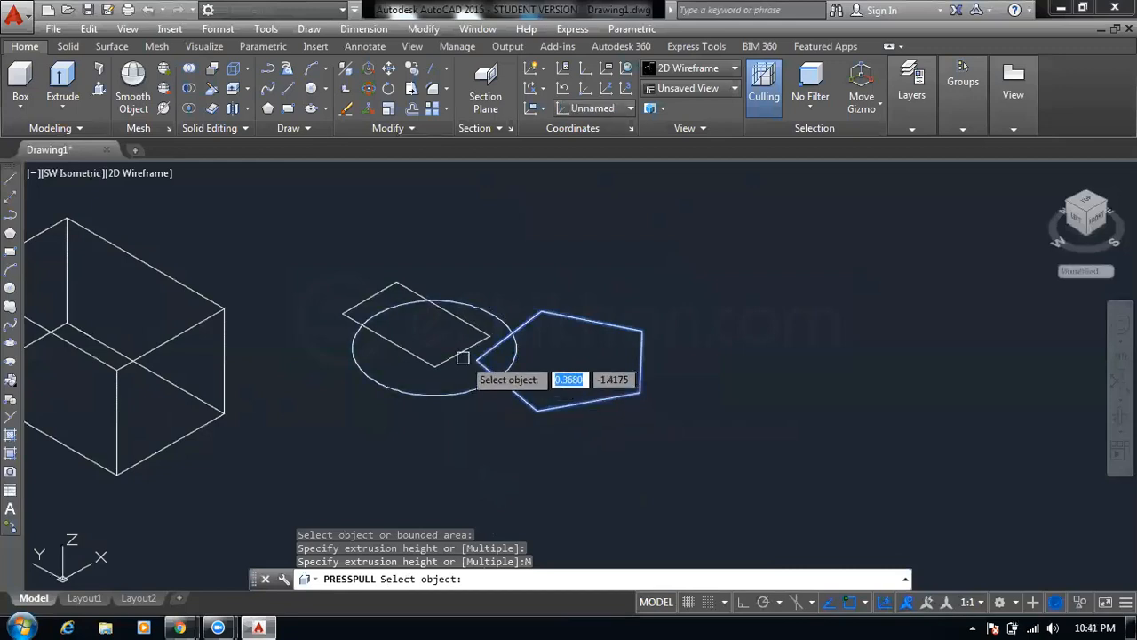
click(389, 289)
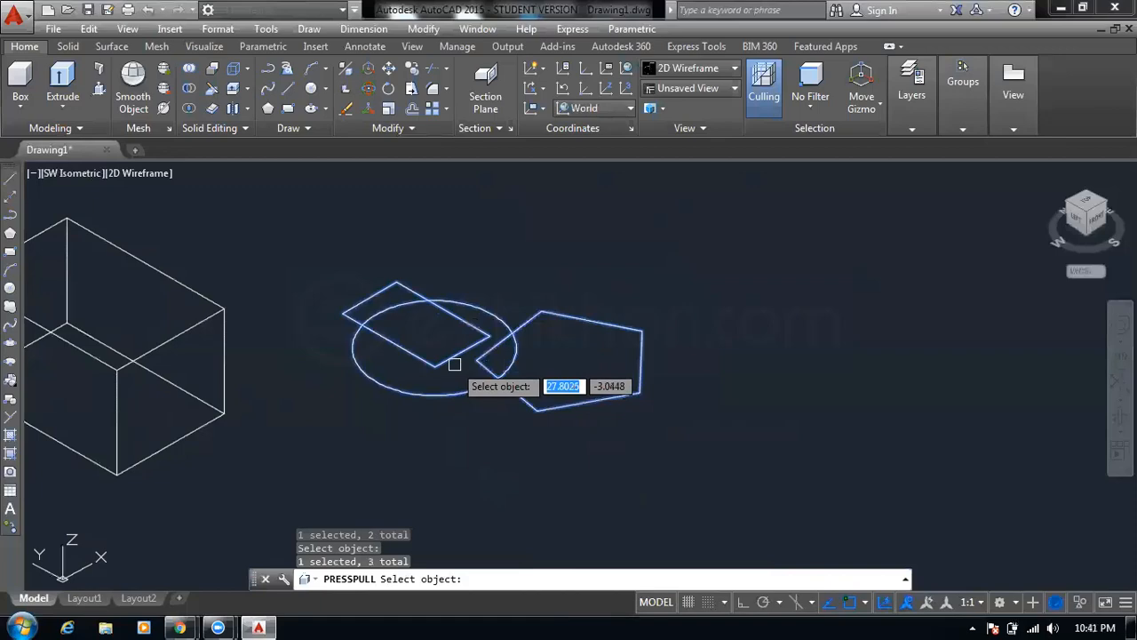
key(Return)
click(474, 277)
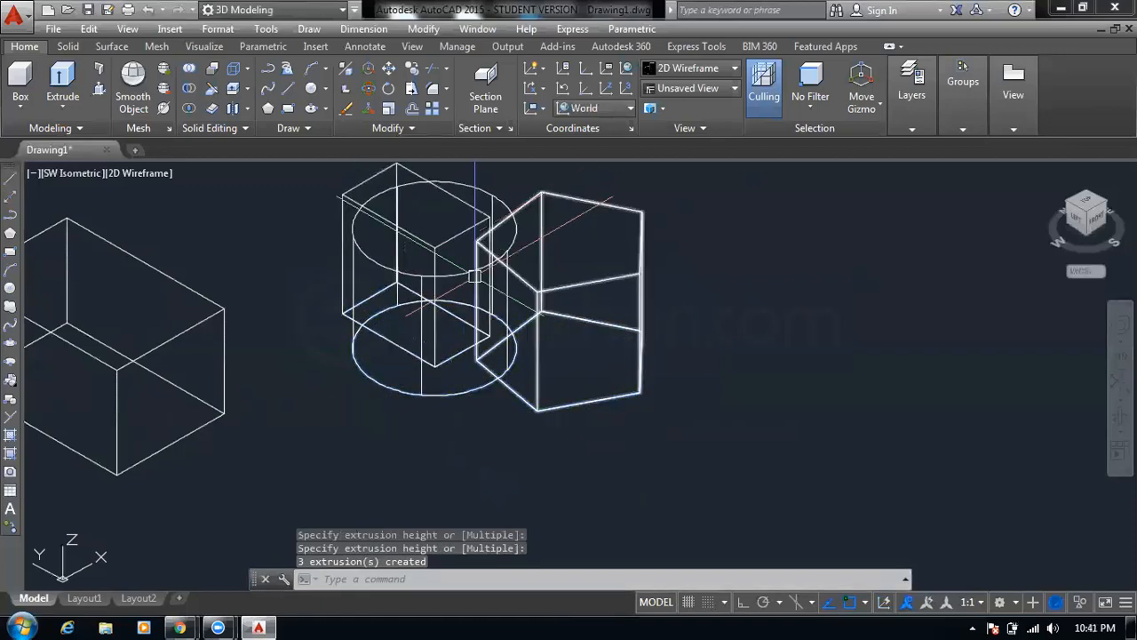
key(Escape)
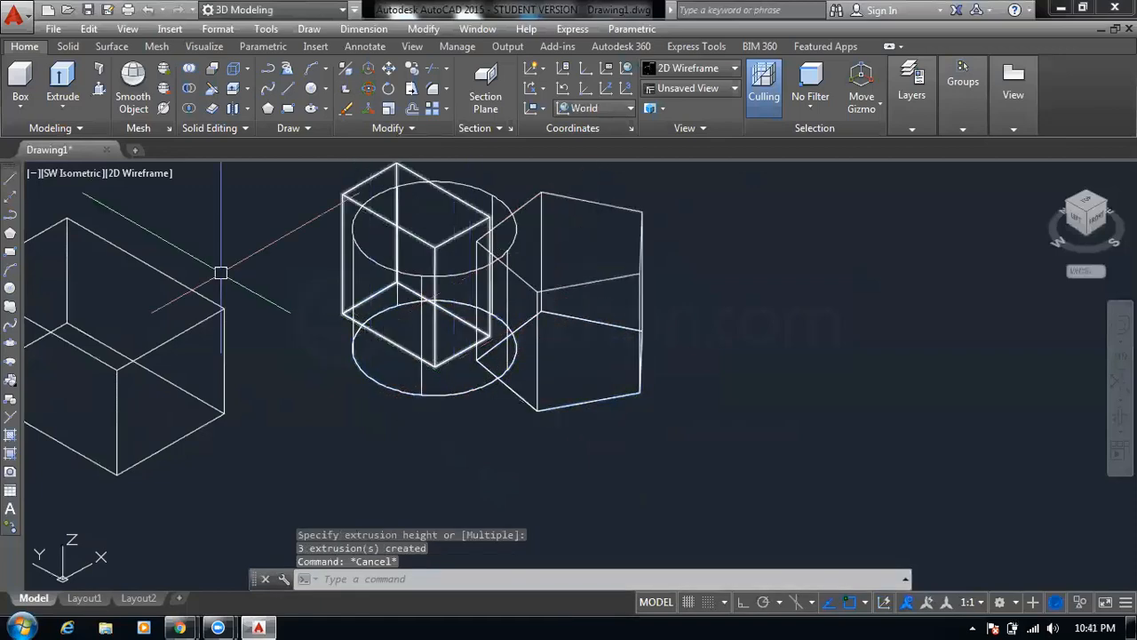
Display the box and the three pulled solids in the Conceptual visual style
click(143, 175)
click(197, 235)
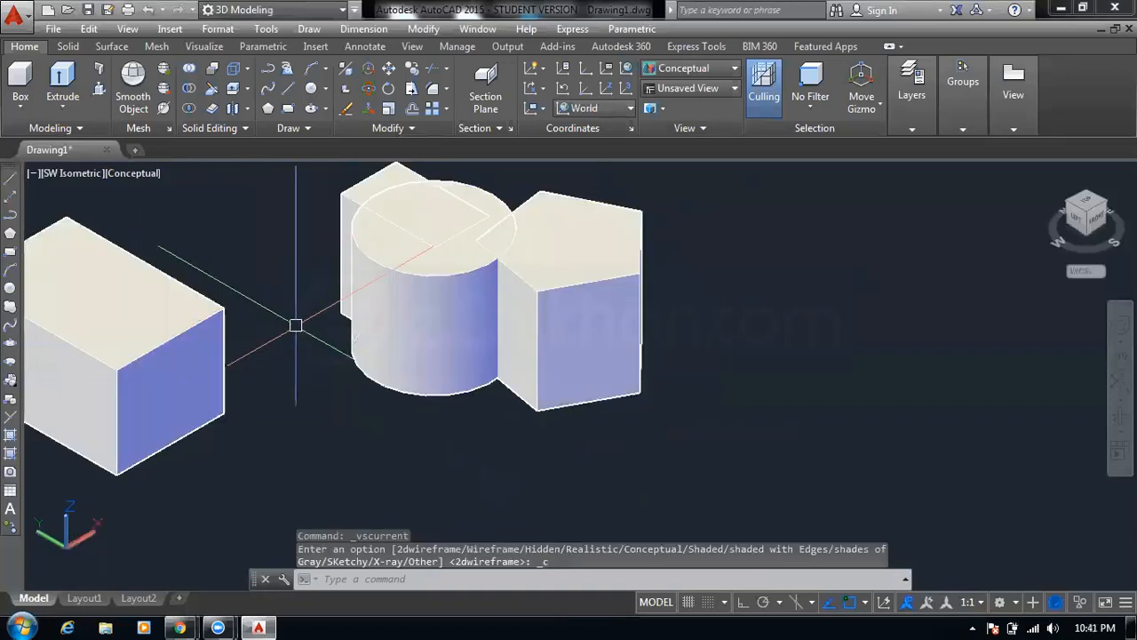
key(Escape)
key(Escape)
mouse_move(313, 264)
middle_down()
mouse_move(320, 302)
mouse_move(427, 321)
middle_up()
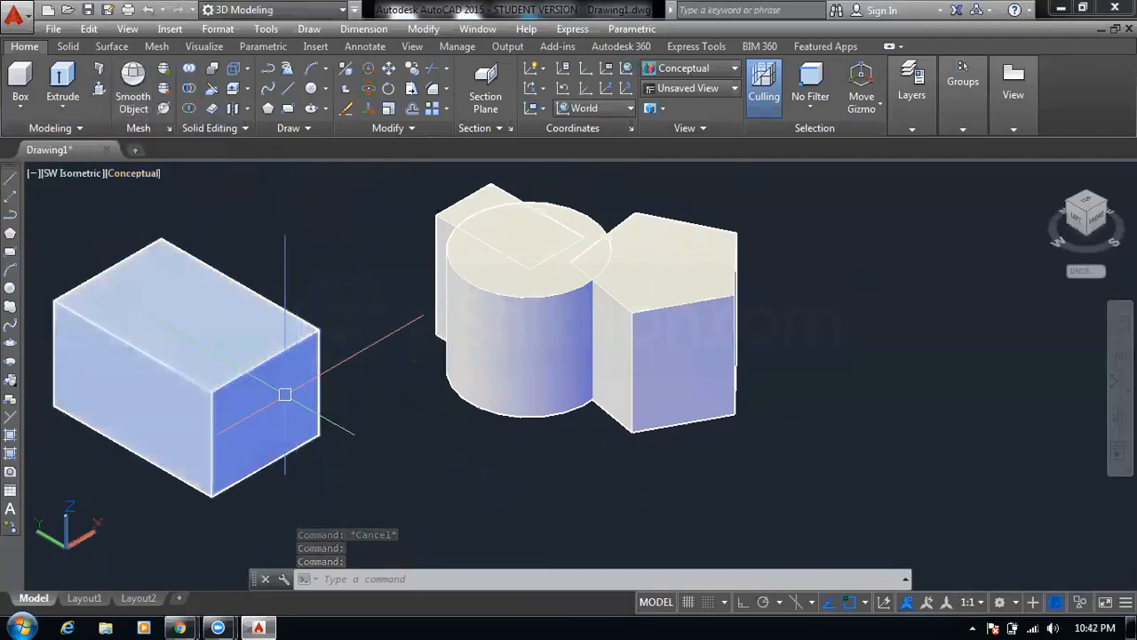
Presspull the separate box's front end face outward and the cylinder's top area outside the rectangle upward by freely picked distances
click(99, 89)
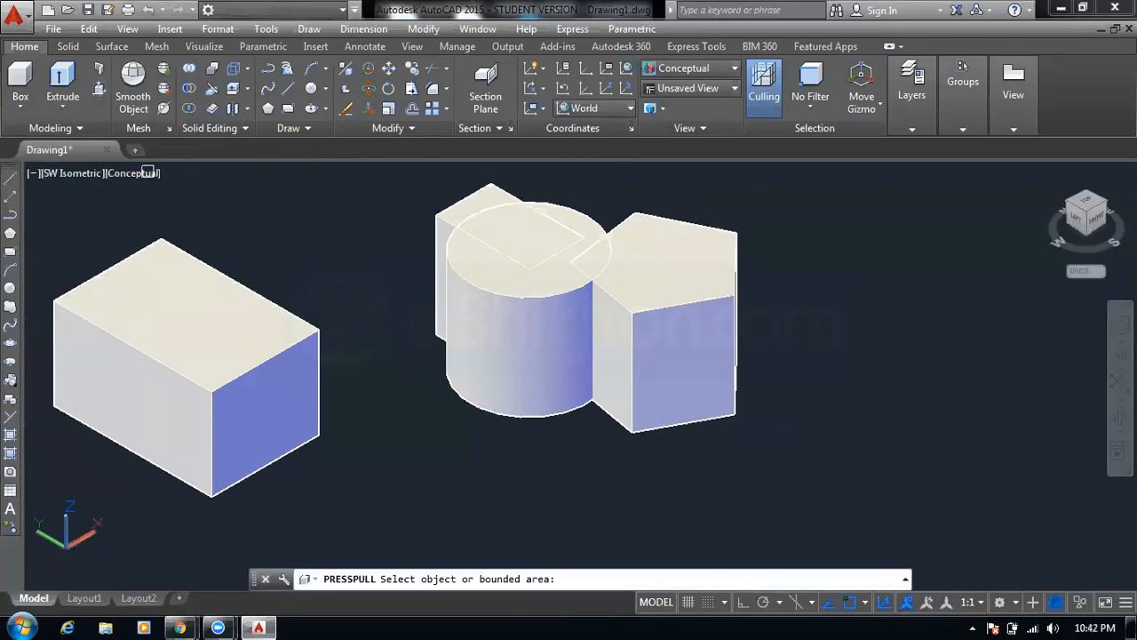
click(271, 398)
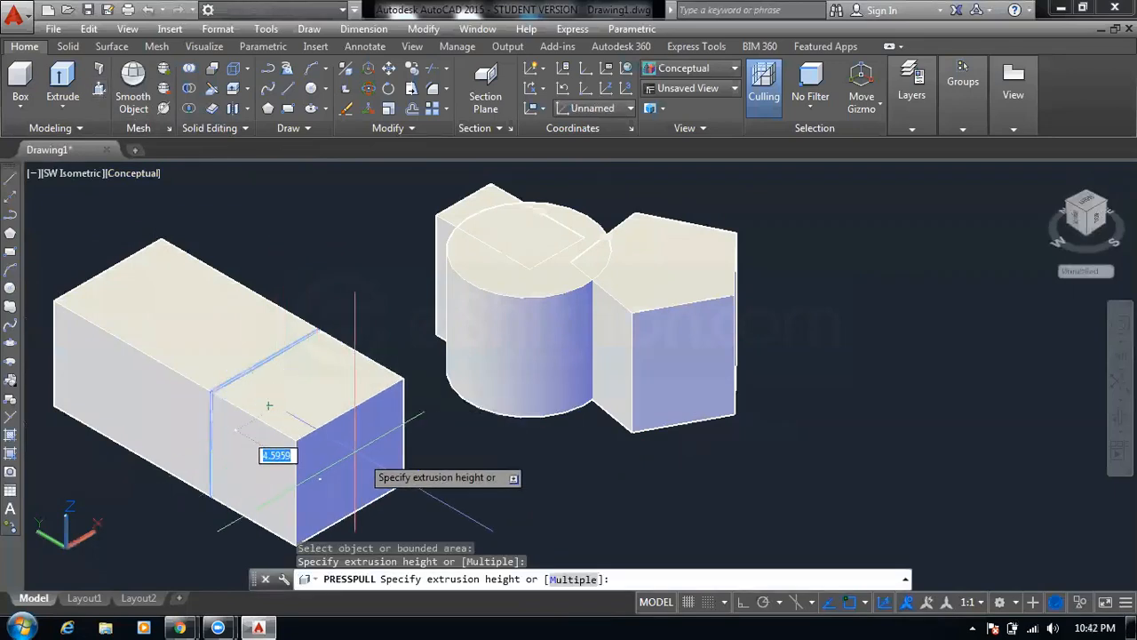
click(396, 480)
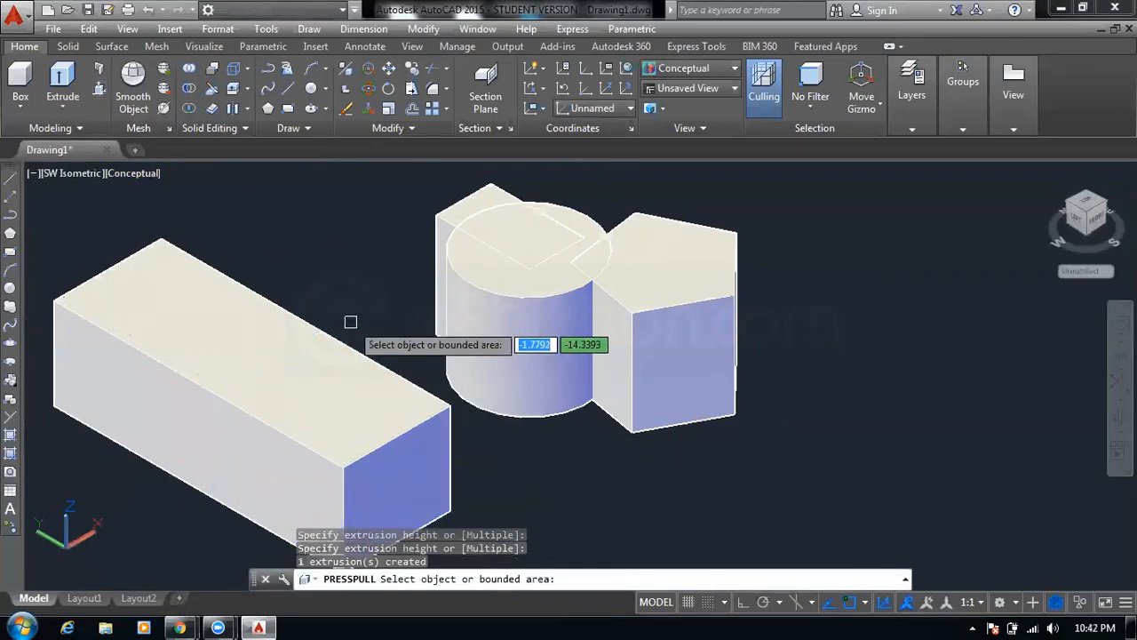
click(499, 262)
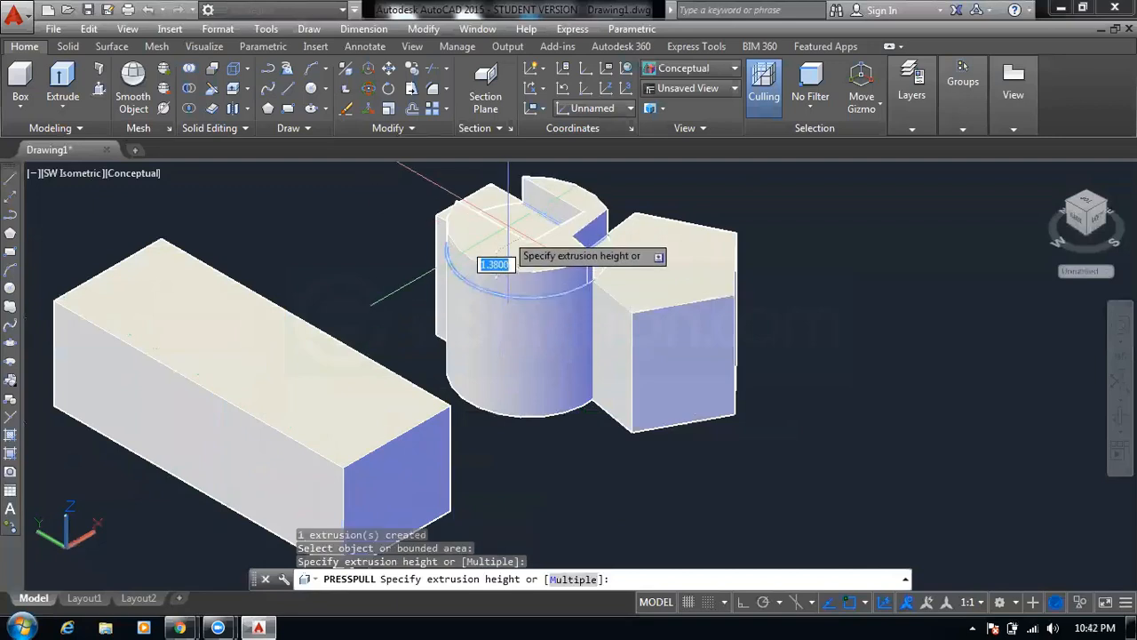
click(520, 197)
Presspull the pentagon solid's top area outside the cylinder upward to a freely picked height above the cylinder
middle_drag(611, 260, 376, 325)
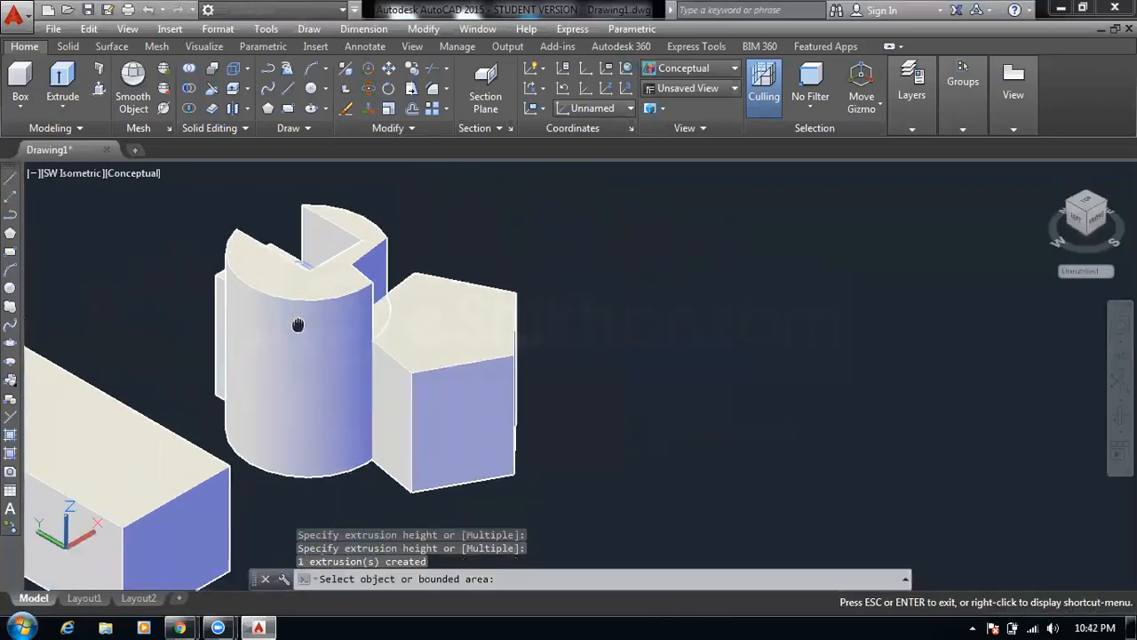
click(421, 329)
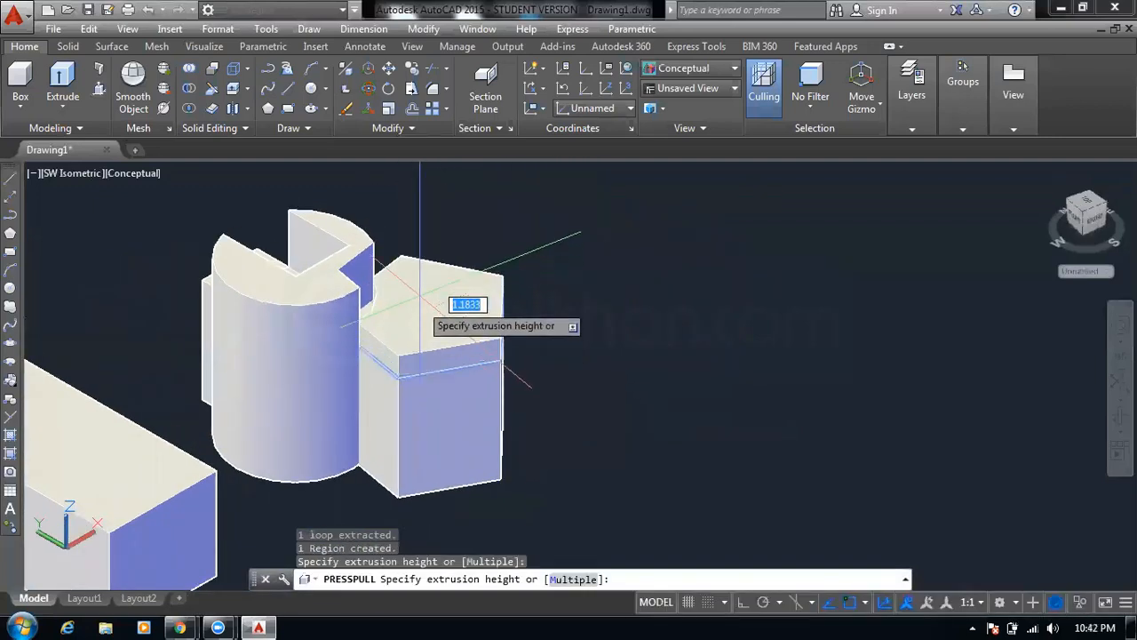
click(424, 222)
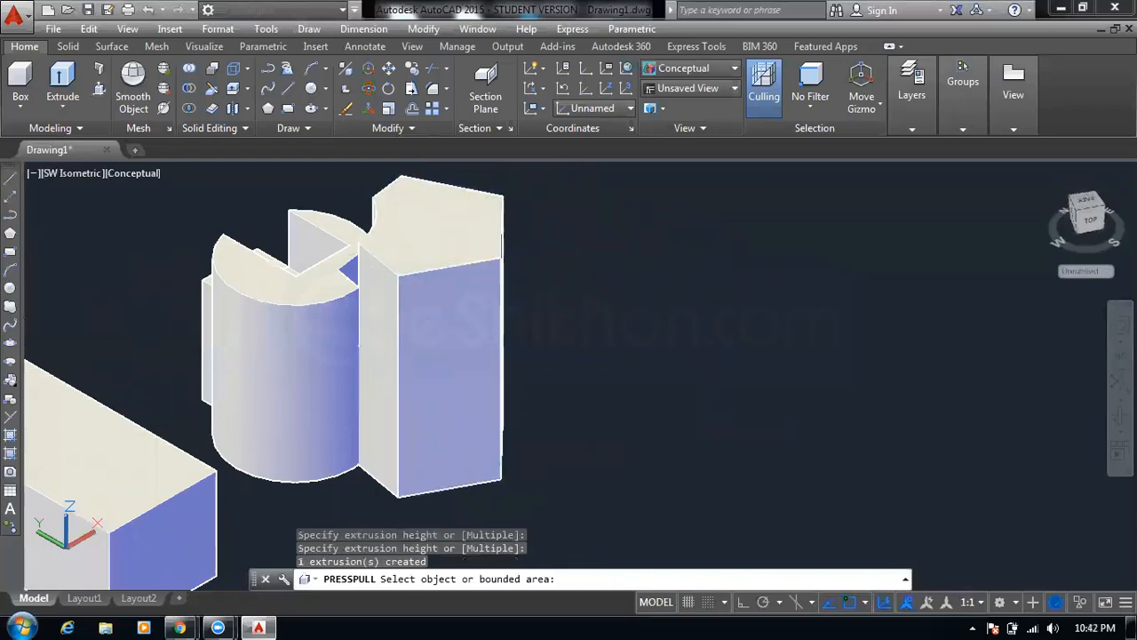
Presspull the pentagon solid's front face and its adjoining side face outward by freely picked distances
click(451, 397)
click(519, 312)
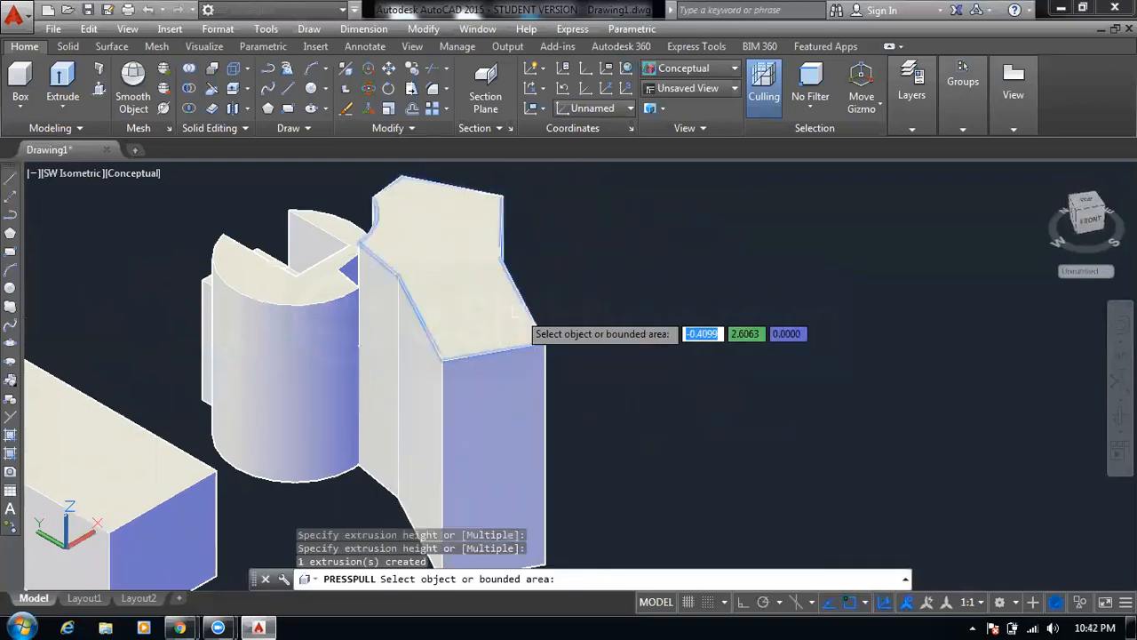
click(380, 399)
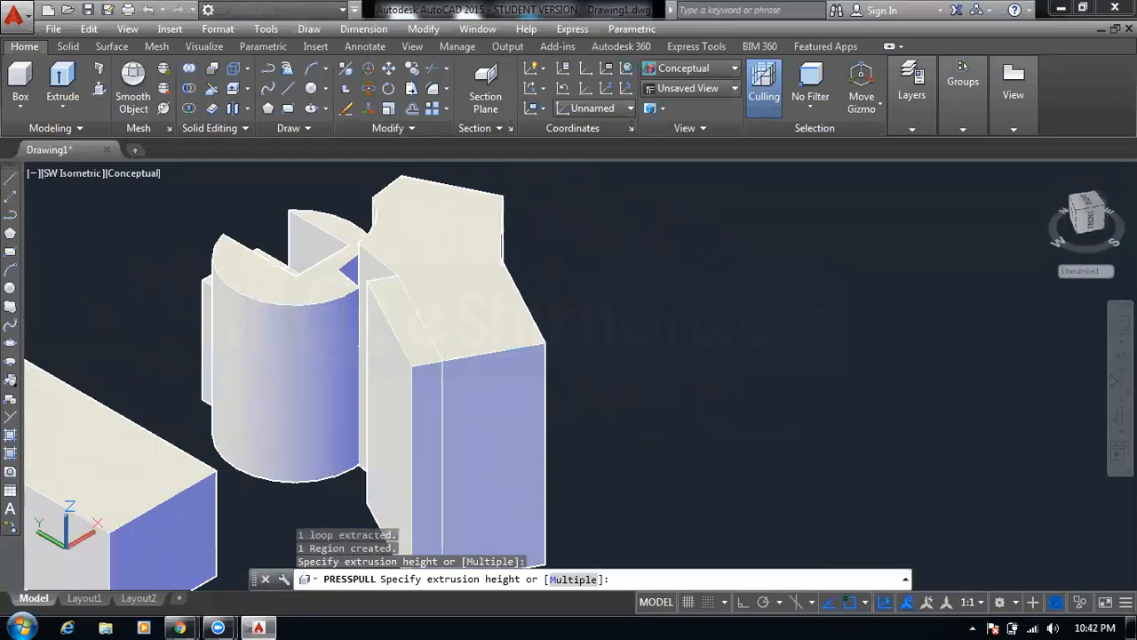
click(360, 403)
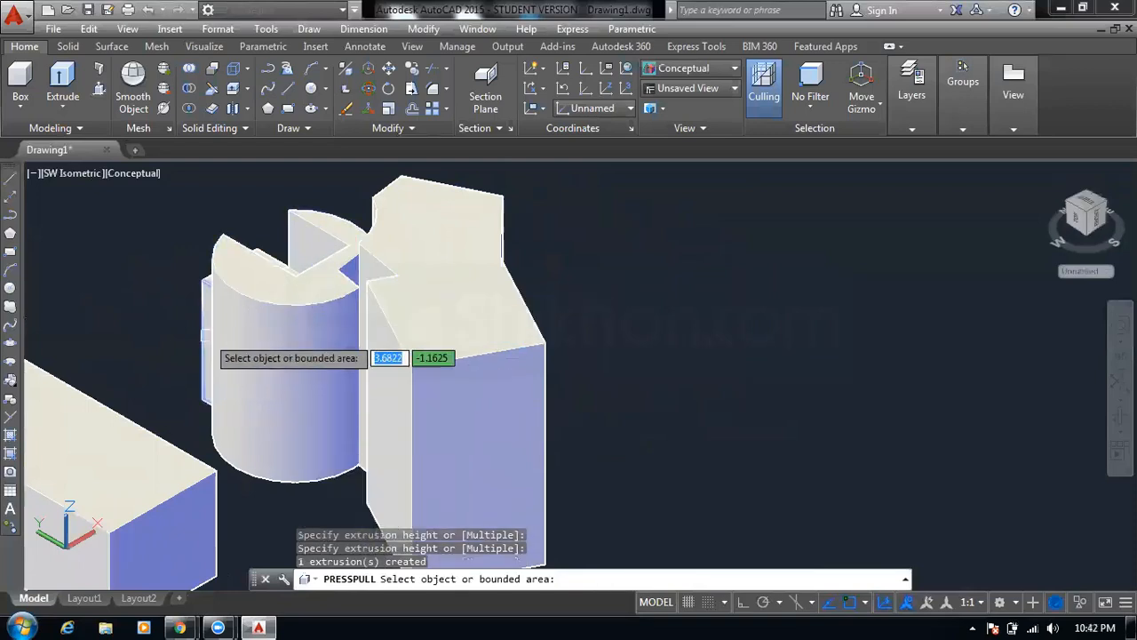
Presspull the enlarged pentagon solid's top face further upward to a freely picked height and end the command
middle_drag(187, 328, 187, 328)
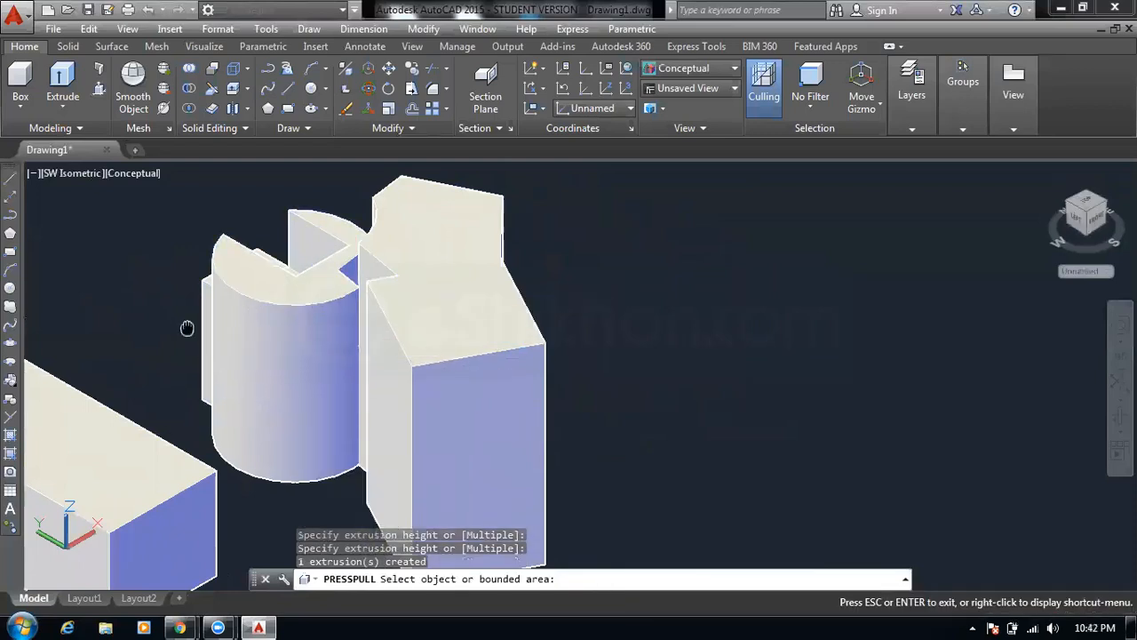
middle_drag(187, 328, 275, 379)
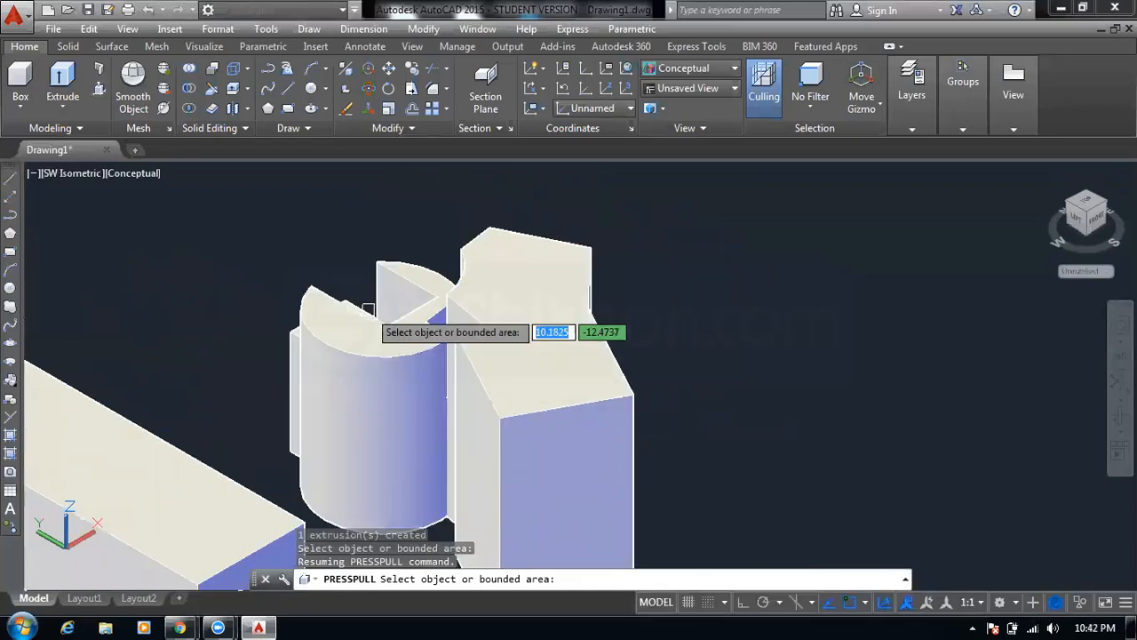
click(292, 353)
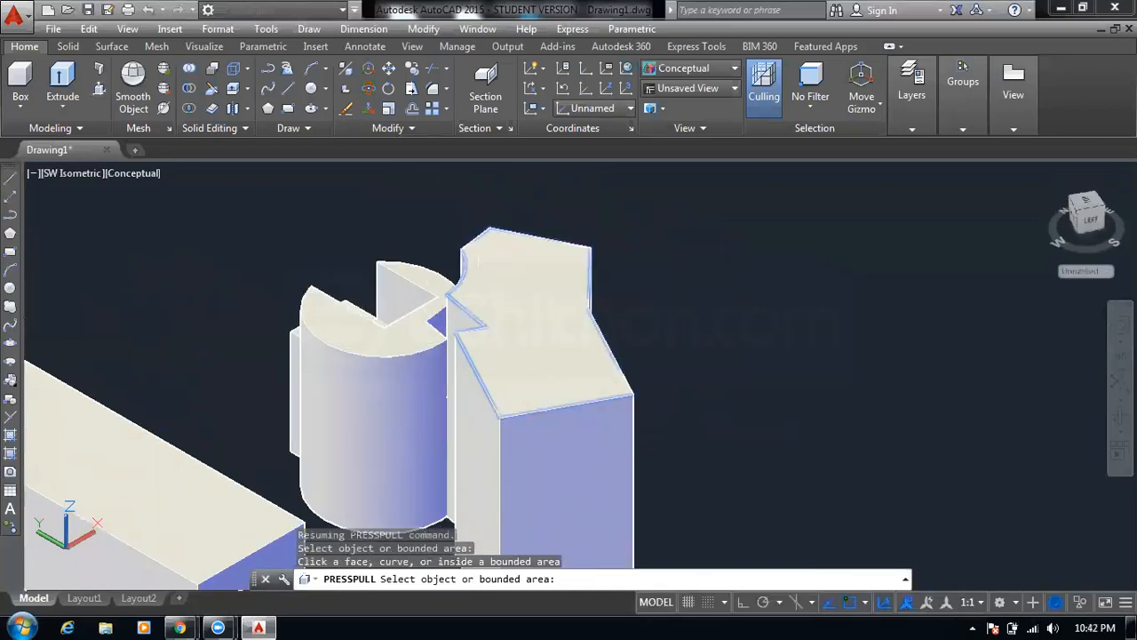
click(485, 257)
click(471, 238)
scroll(470, 238, down, 3)
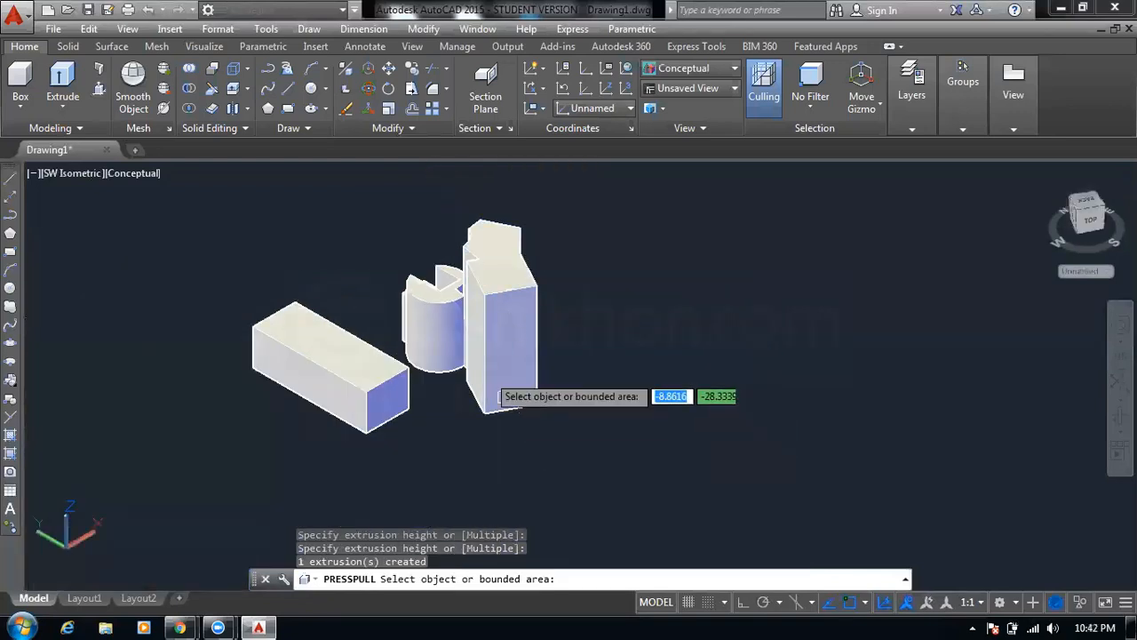
key(Escape)
key(Escape)
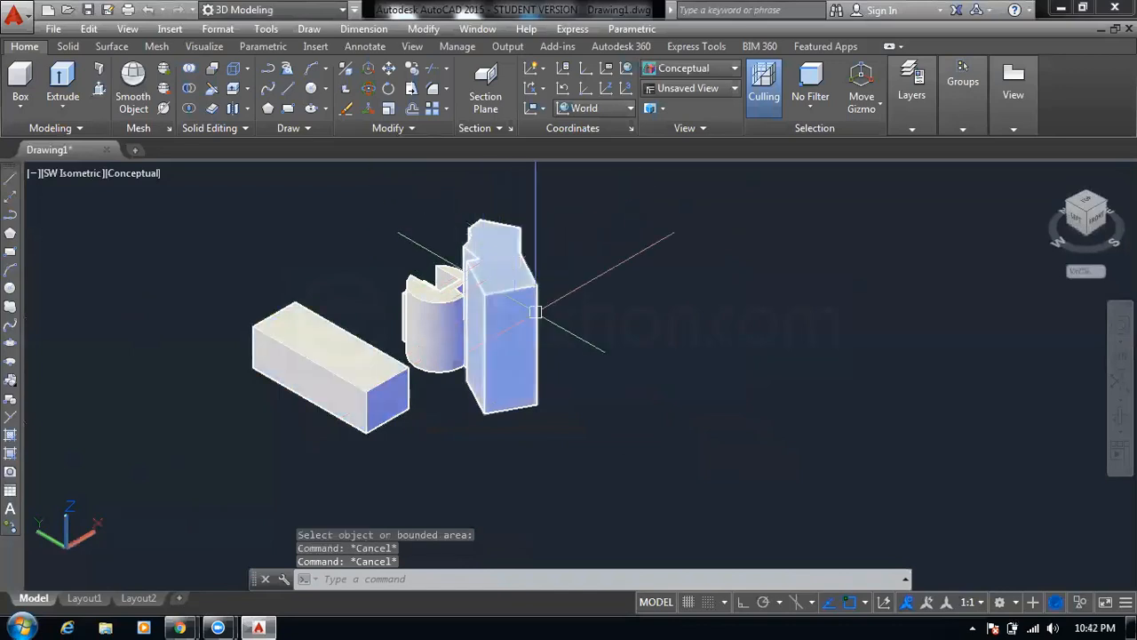
Undo the Presspull edits and the Conceptual visual style, back to the flat overlapping rectangle, circle and pentagon
key(ctrl+z)
key(ctrl+z)
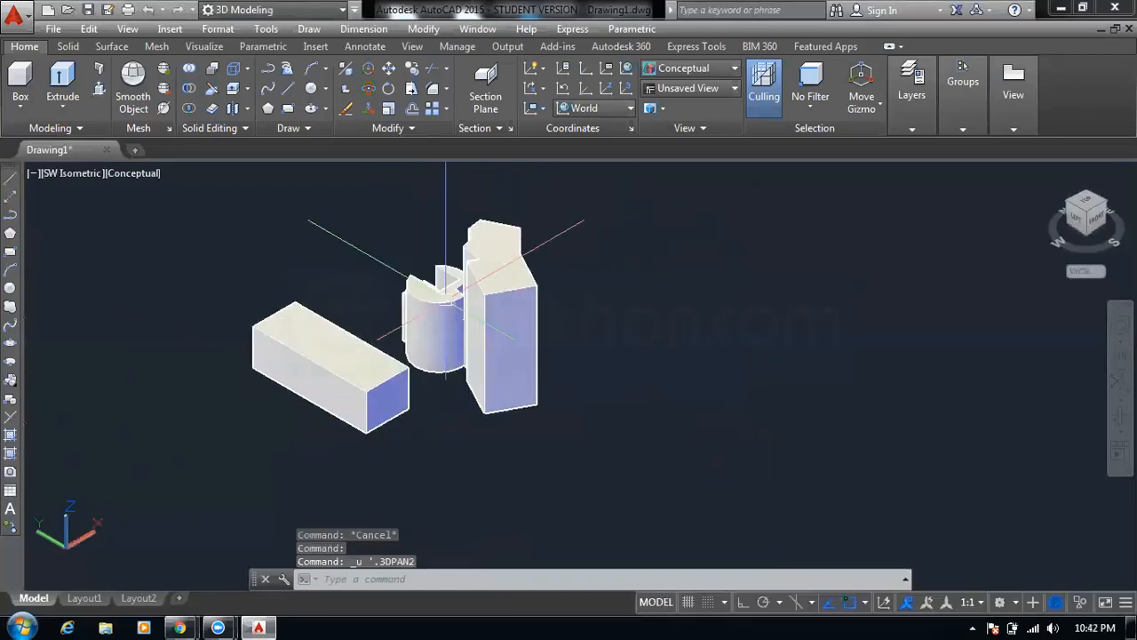
key(ctrl+z)
key(ctrl+z)
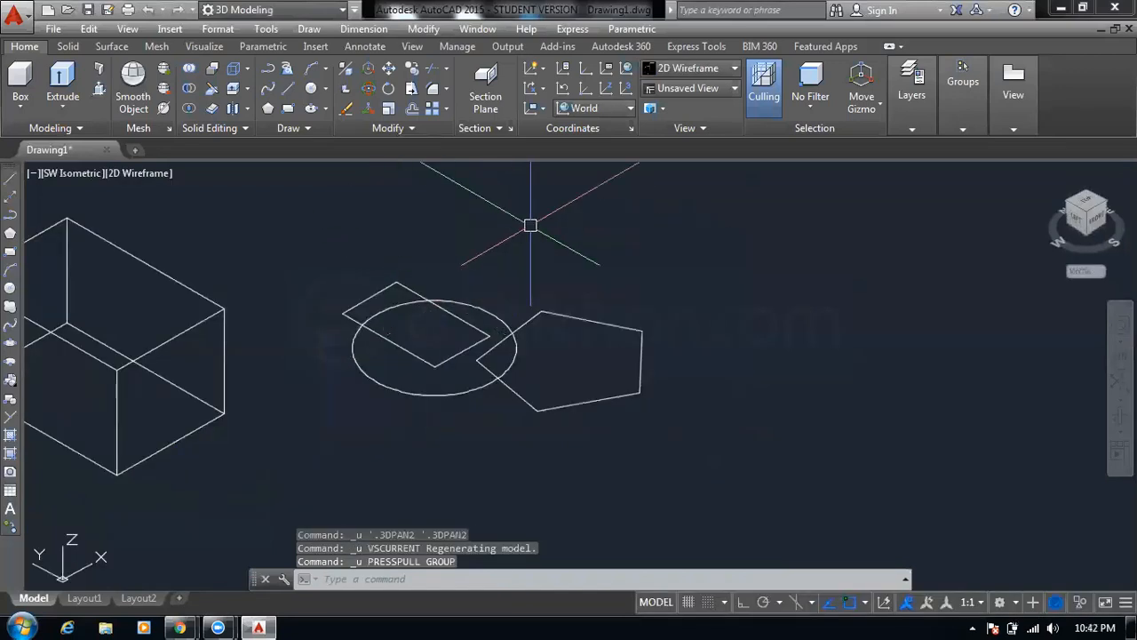
key(Escape)
key(Escape)
Presspull the whole pentagon area upward to a height of 10 and end the command
middle_drag(536, 241, 488, 257)
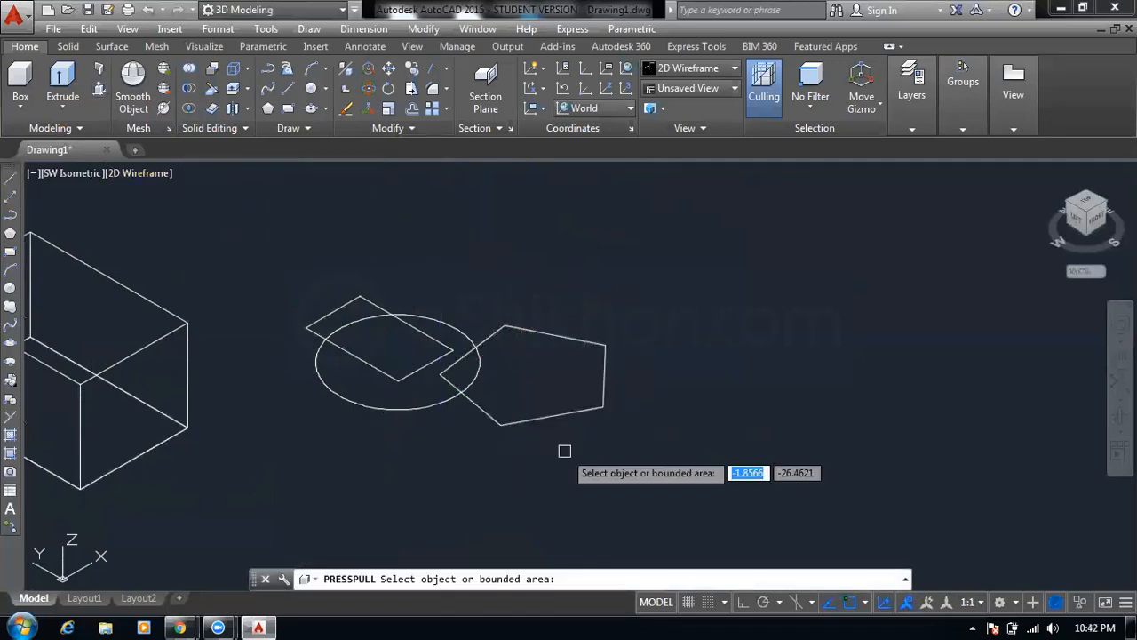
click(560, 382)
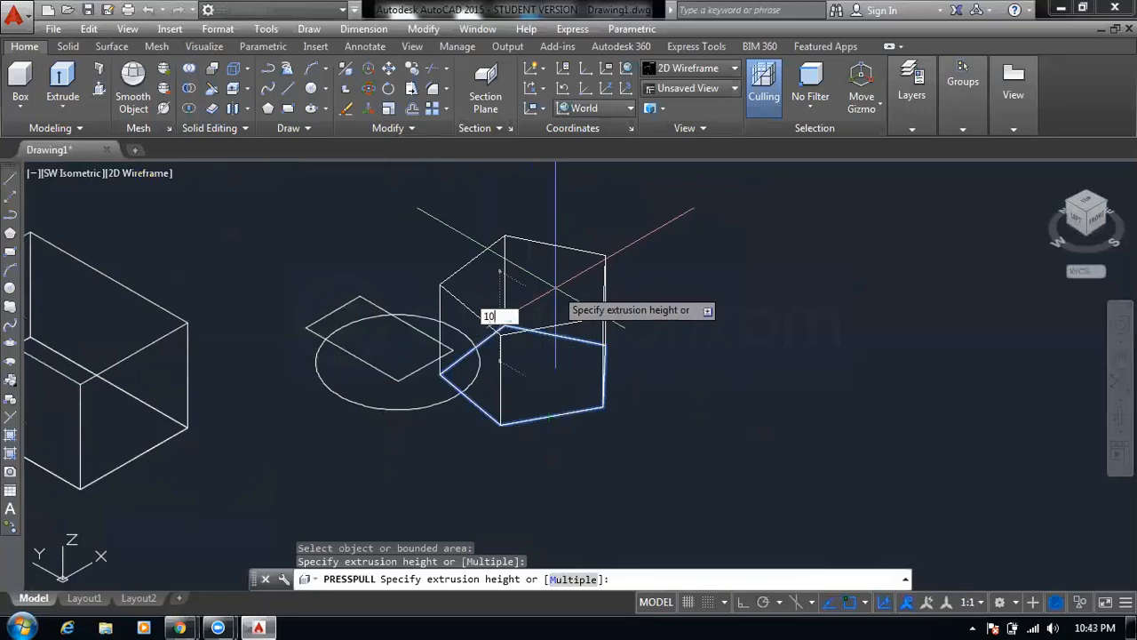
key(Return)
key(Return)
scroll(596, 281, down, 2)
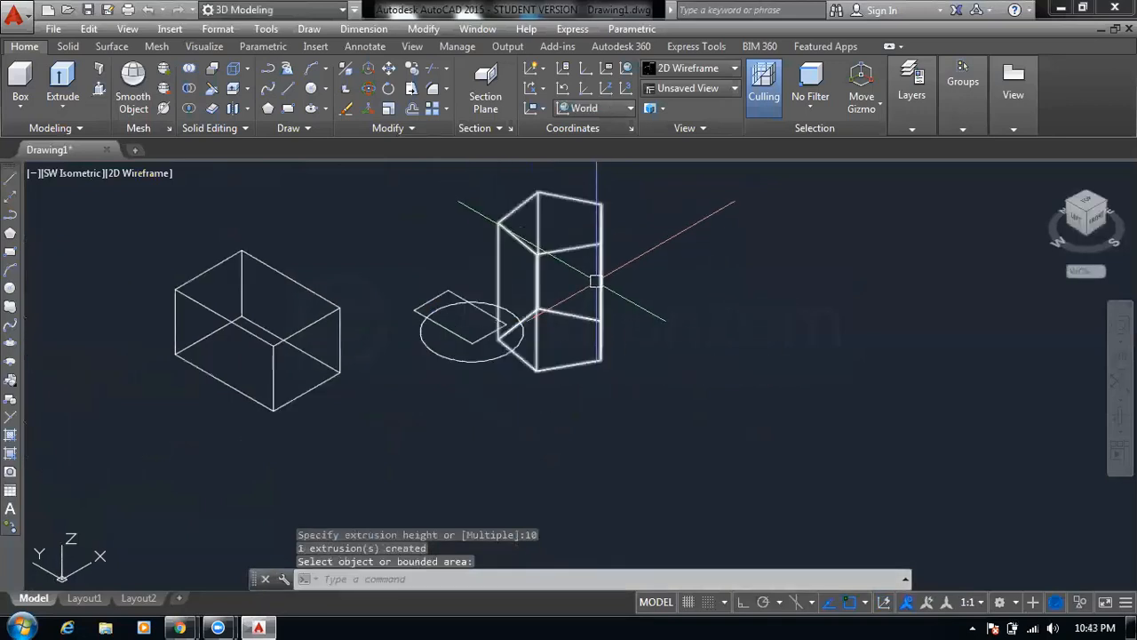
middle_drag(596, 281, 502, 332)
scroll(489, 301, up, 2)
Undo the pentagon's Presspull so only its flat outline remains beside the circle
key(ctrl+z)
key(ctrl+z)
key(ctrl+z)
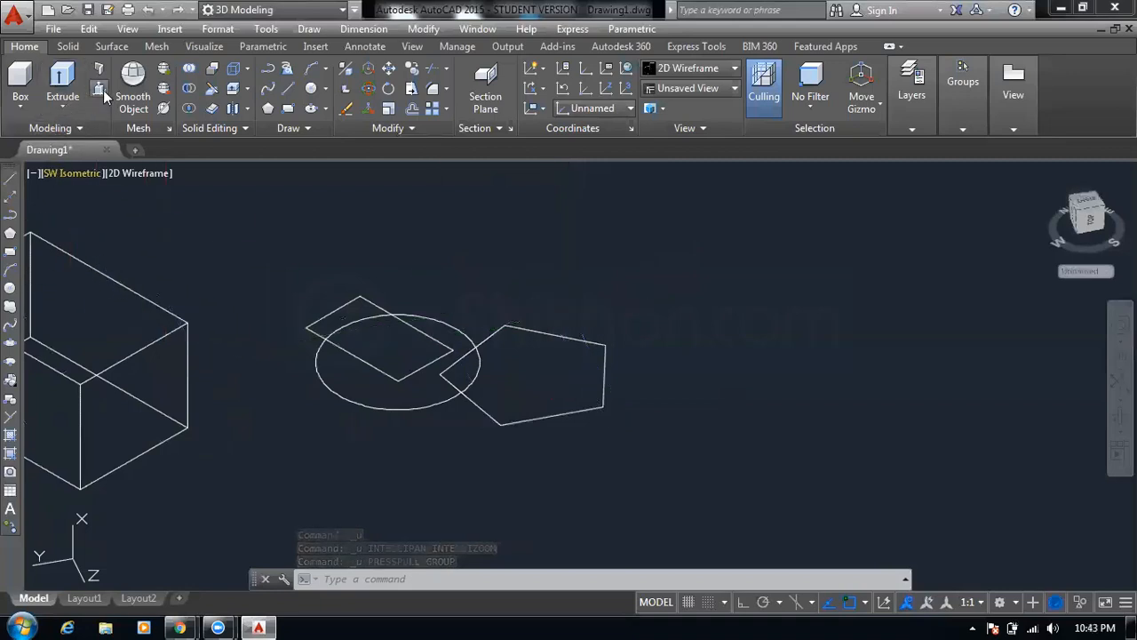
click(68, 110)
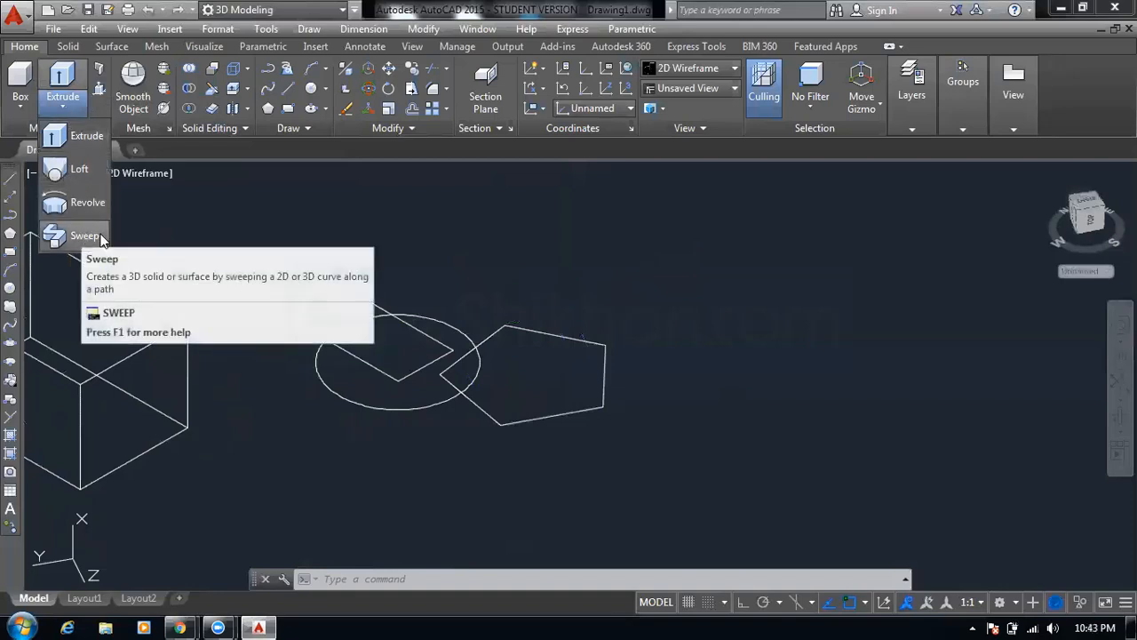
click(235, 237)
scroll(223, 236, down, 5)
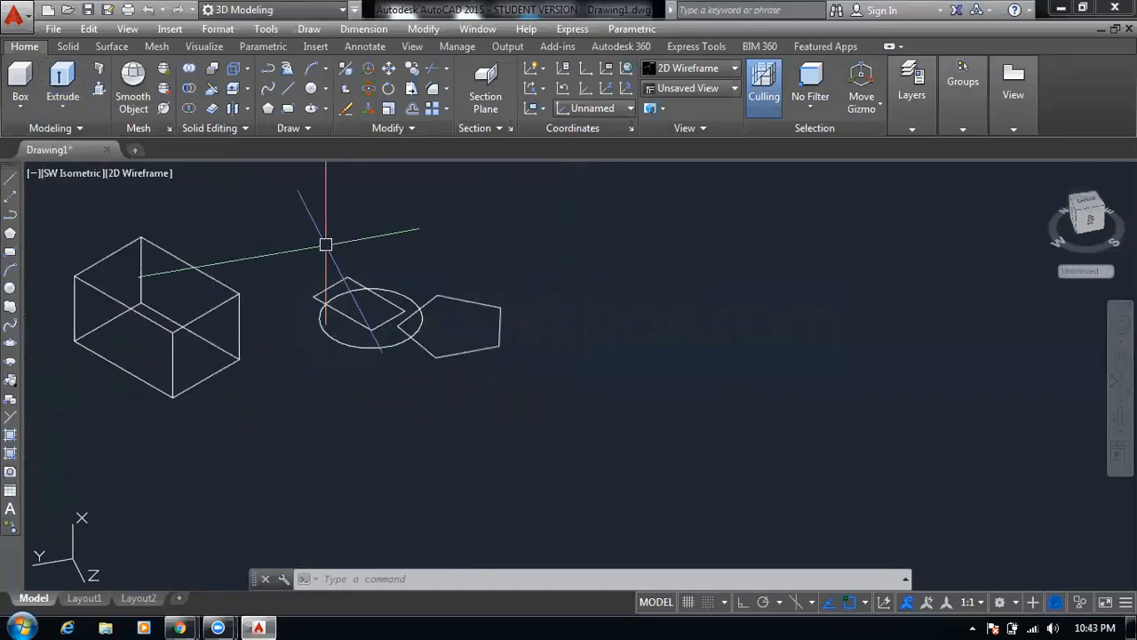
scroll(282, 261, up, 2)
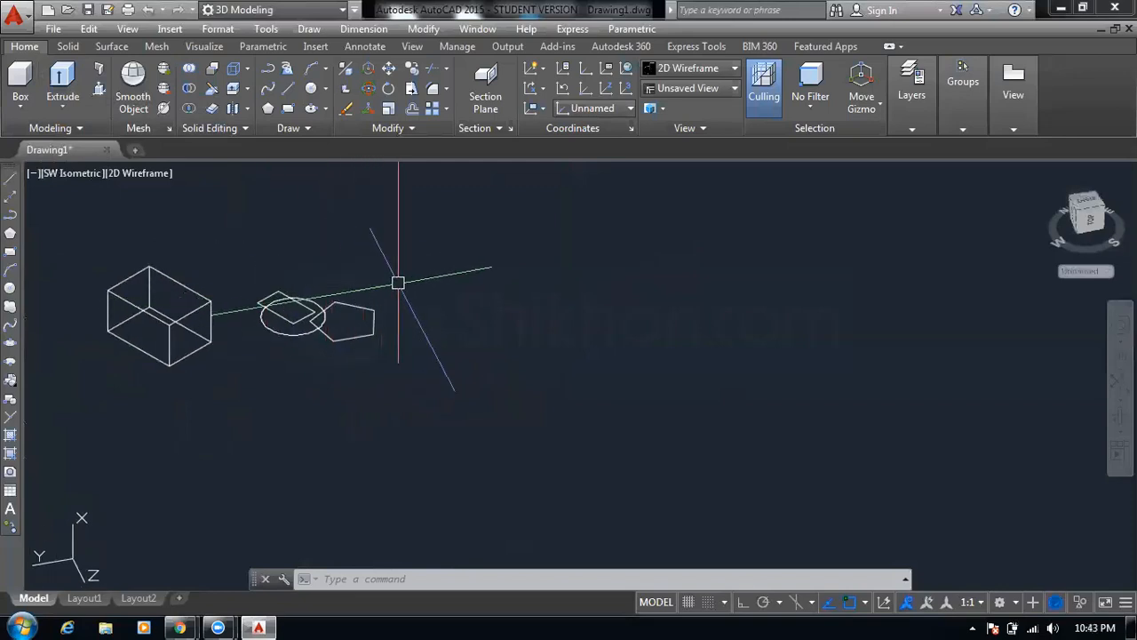
middle_drag(398, 283, 202, 277)
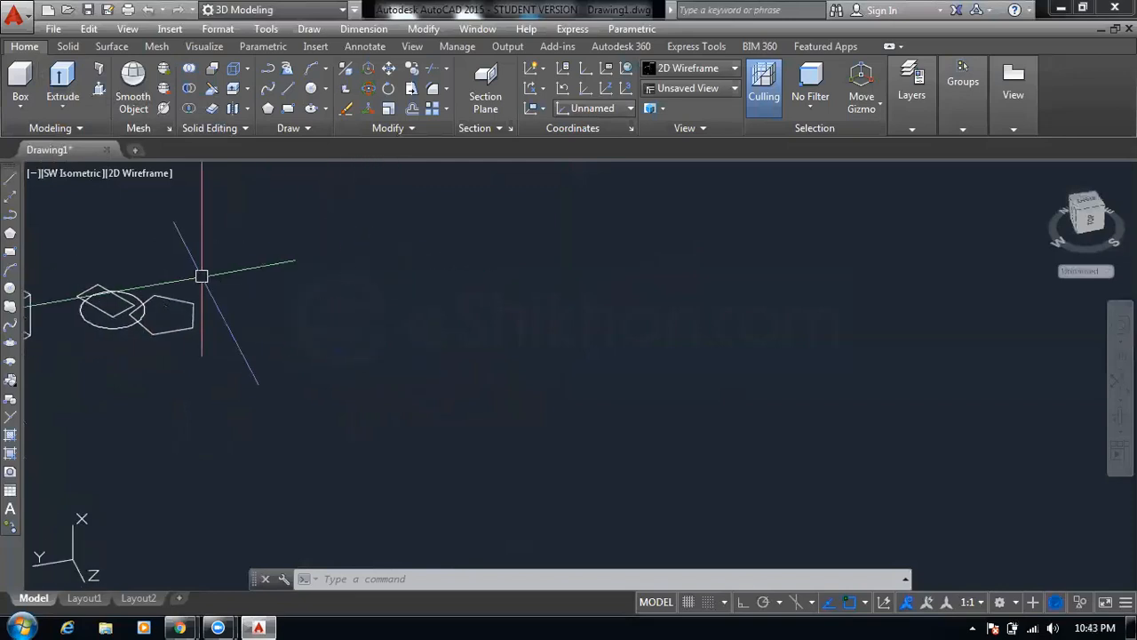
click(9, 290)
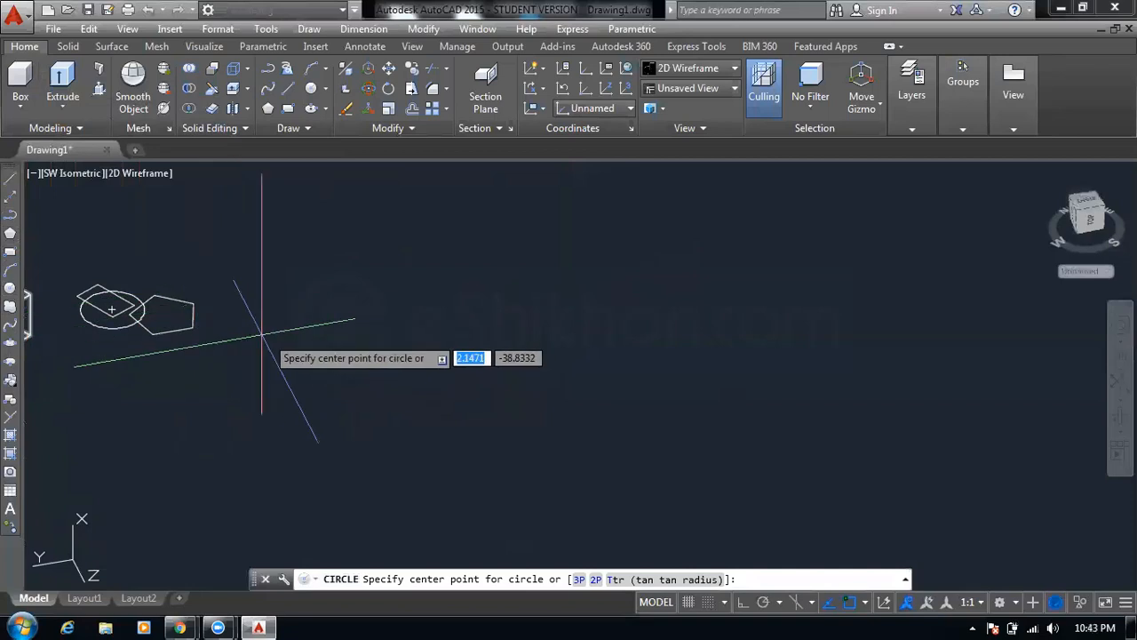
click(311, 347)
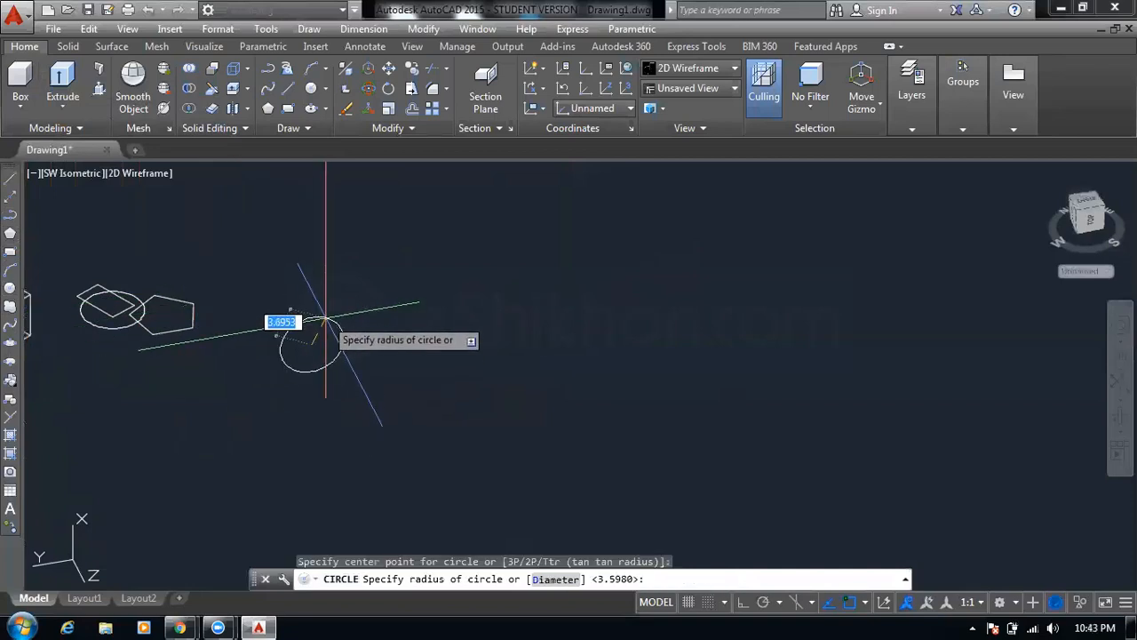
key(Escape)
key(Escape)
key(Escape)
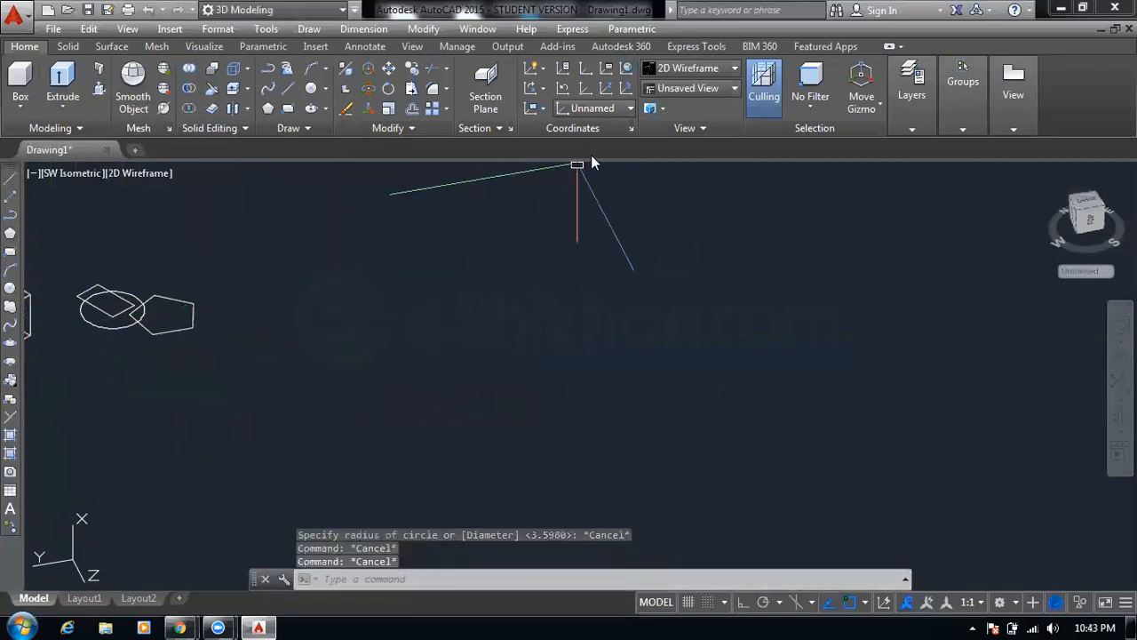
Set the model view to SW Isometric
click(711, 88)
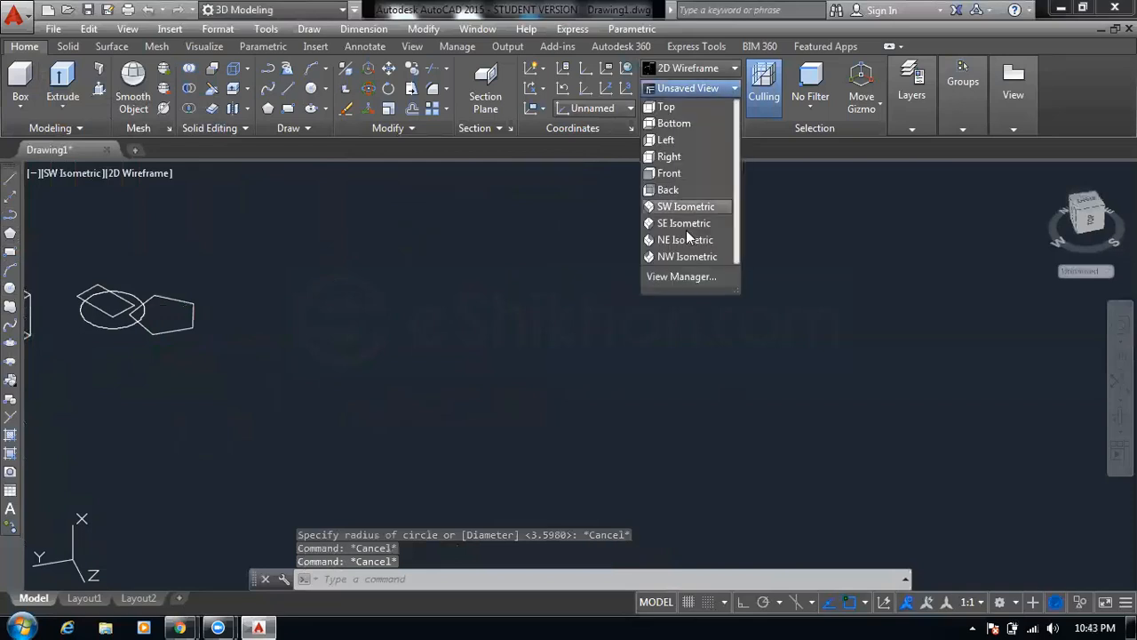
click(680, 209)
key(Escape)
key(Escape)
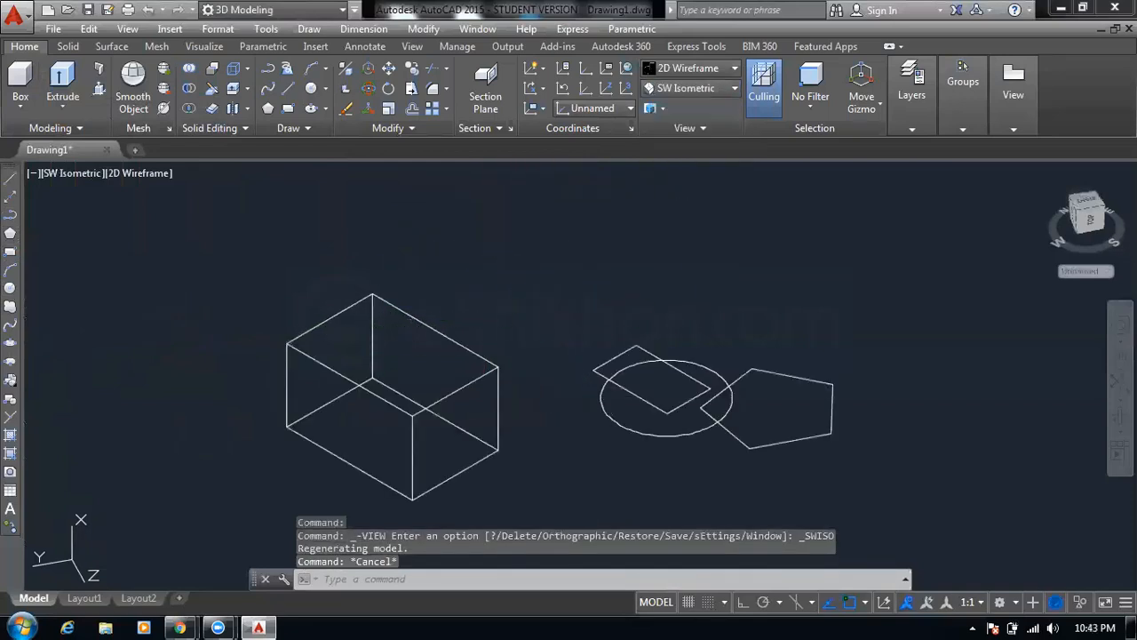
Draw a small circle with a radius of about 1.67 in the empty space beside the pentagon
middle_drag(568, 339, 333, 278)
middle_drag(657, 334, 450, 318)
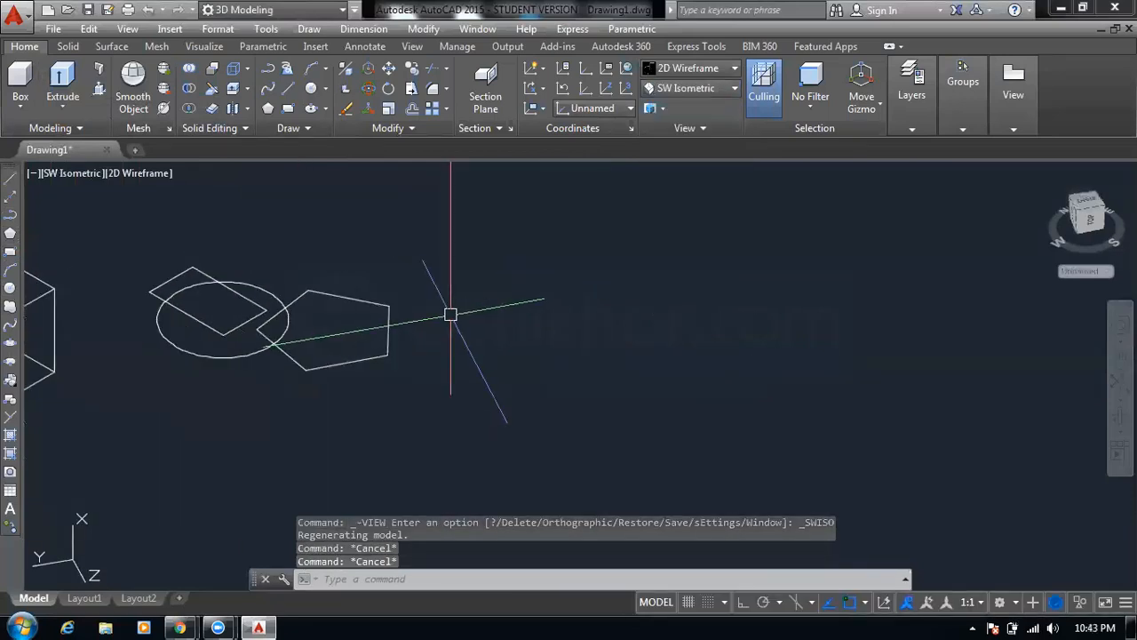
key(Return)
click(503, 354)
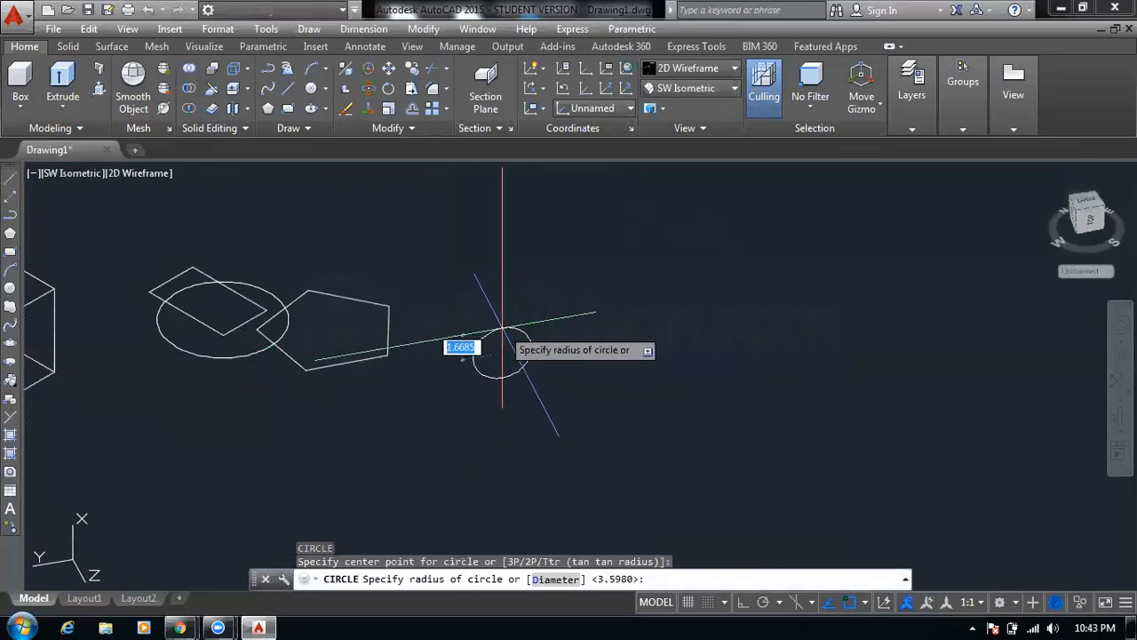
key(Escape)
Move the small circle farther away from the pentagon by a freely picked distance
click(538, 327)
click(518, 313)
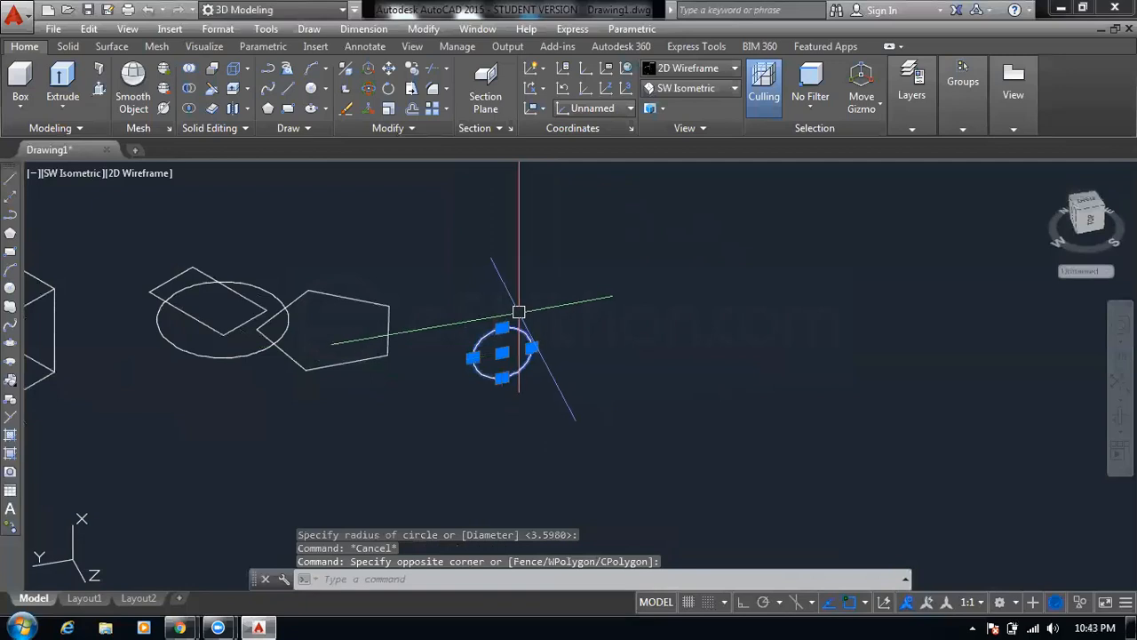
text(m)
key(Return)
click(541, 284)
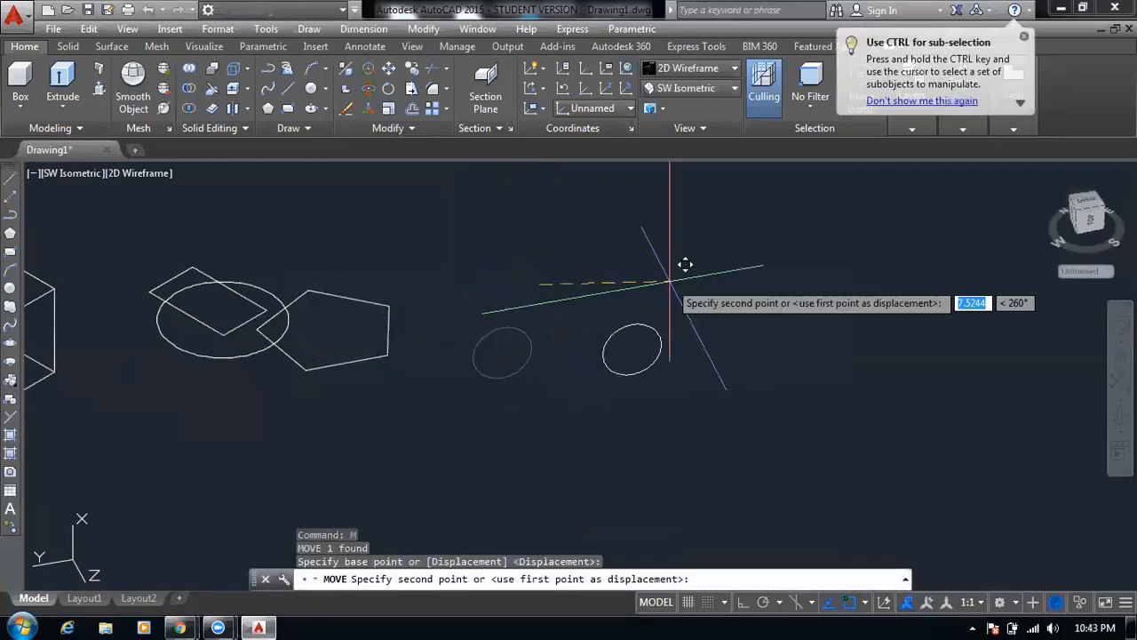
click(695, 286)
key(Escape)
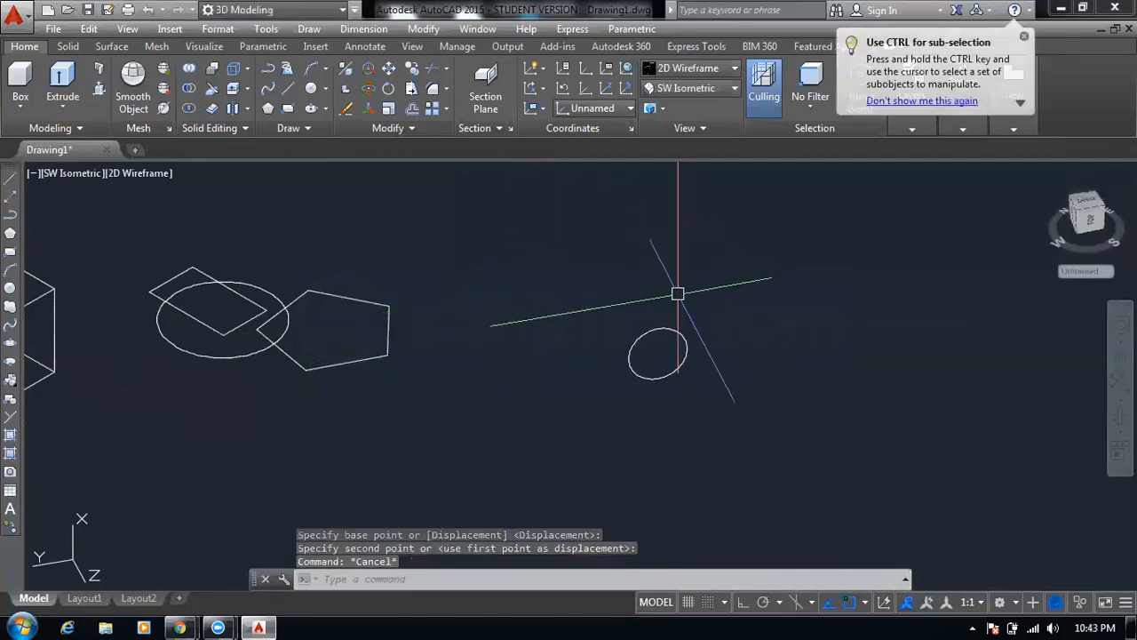
key(Escape)
Draw an open, wavy five-point spline from the small circle's centre up toward the space above the pentagon
middle_drag(651, 356, 543, 292)
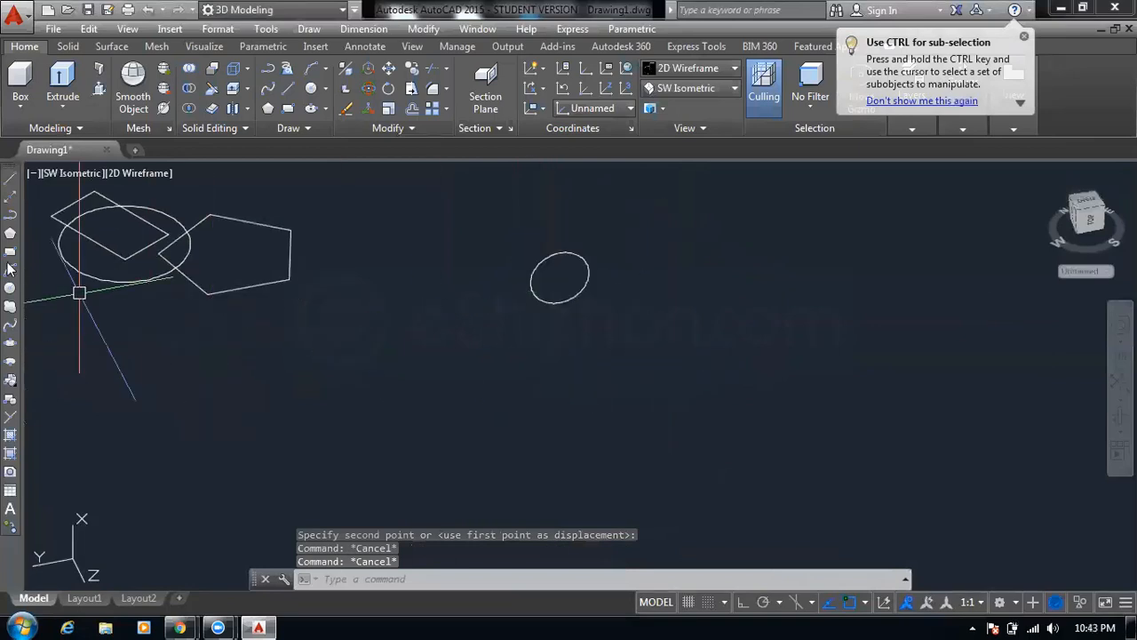
key(Escape)
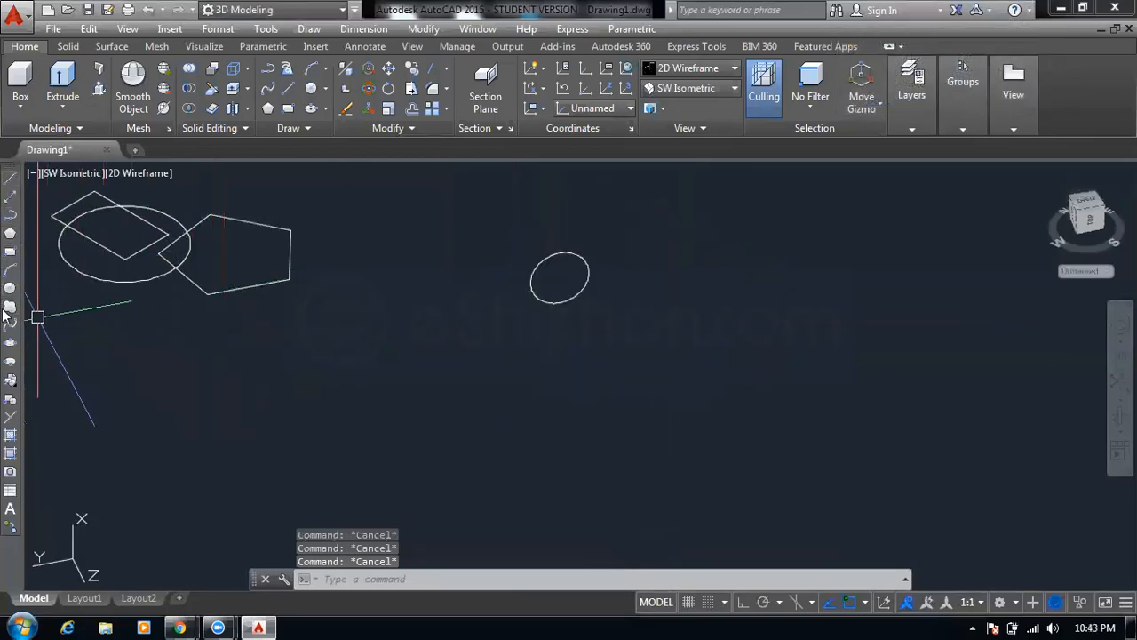
click(9, 327)
scroll(545, 265, up, 2)
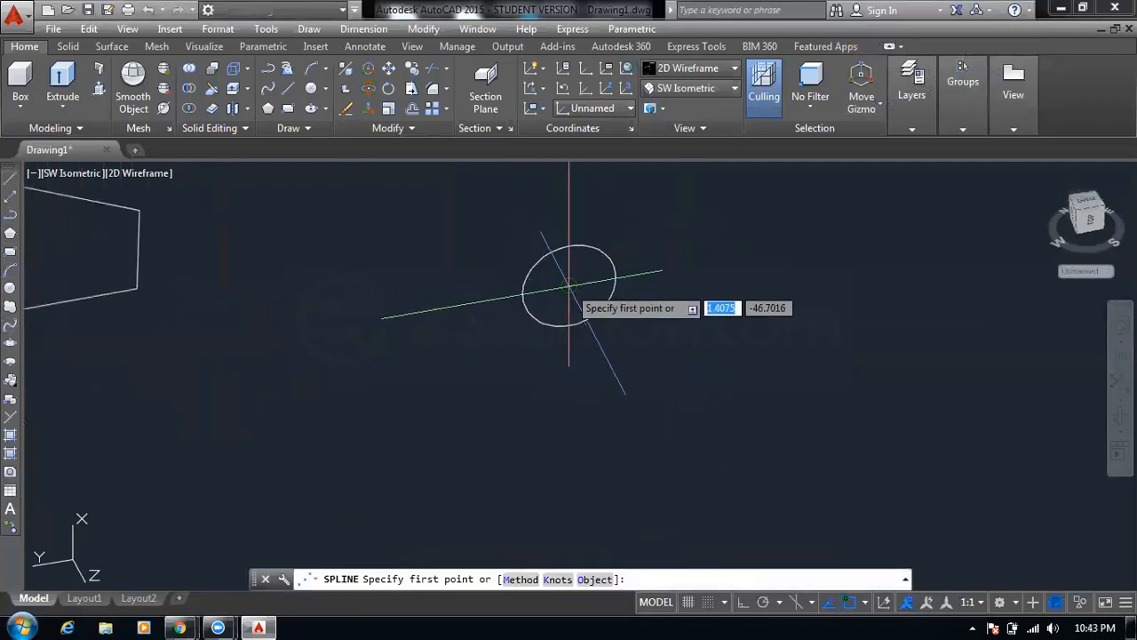
click(566, 282)
click(417, 230)
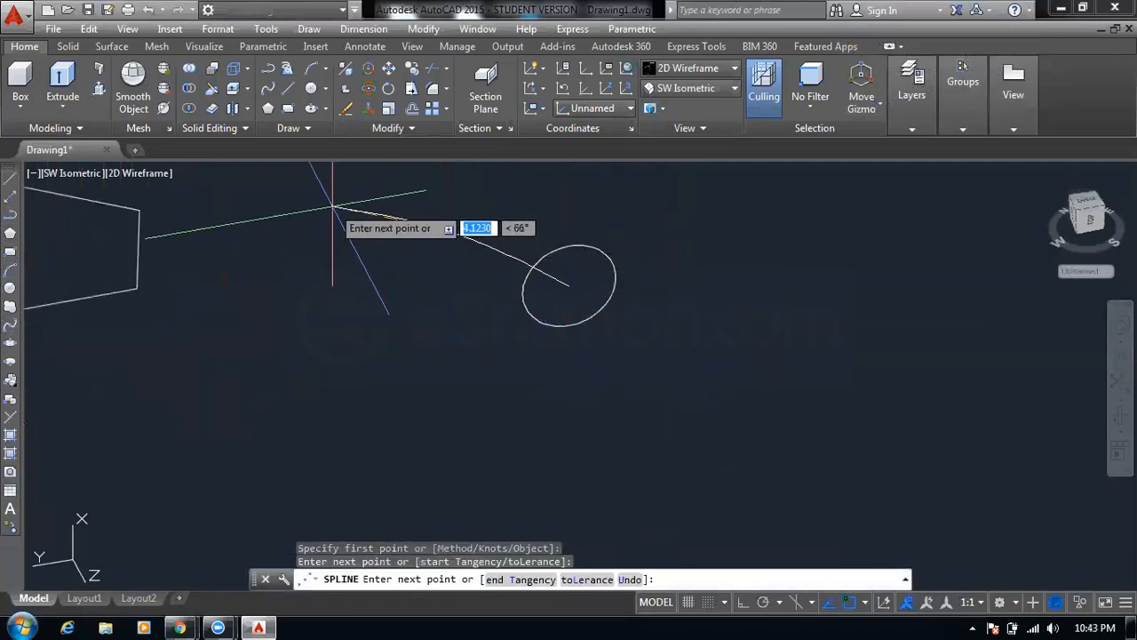
middle_drag(330, 206, 418, 368)
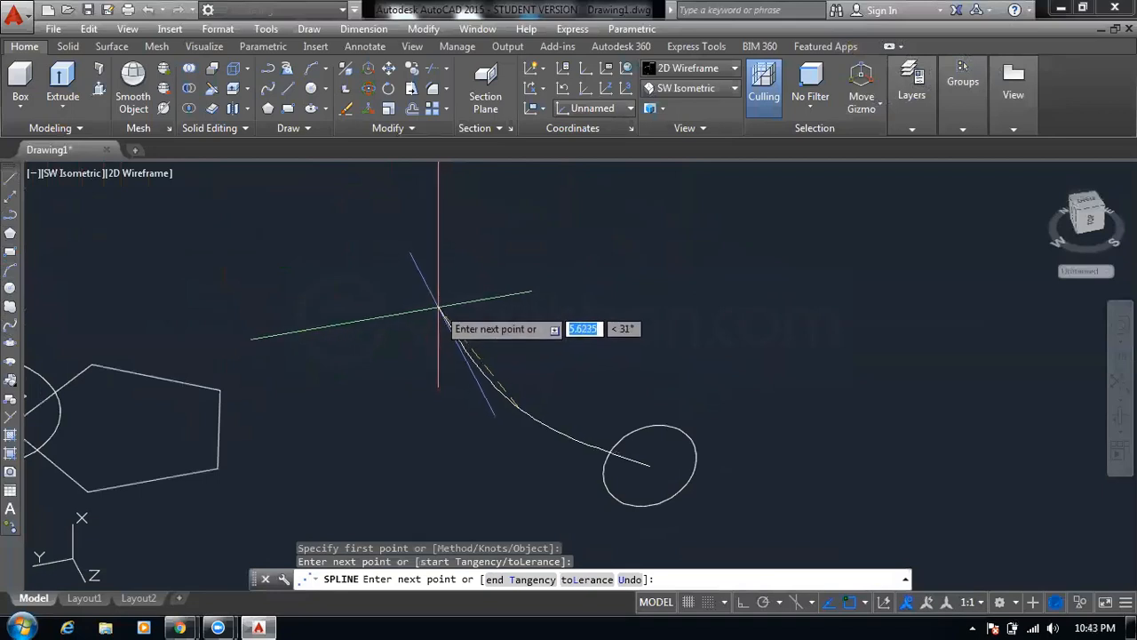
click(448, 328)
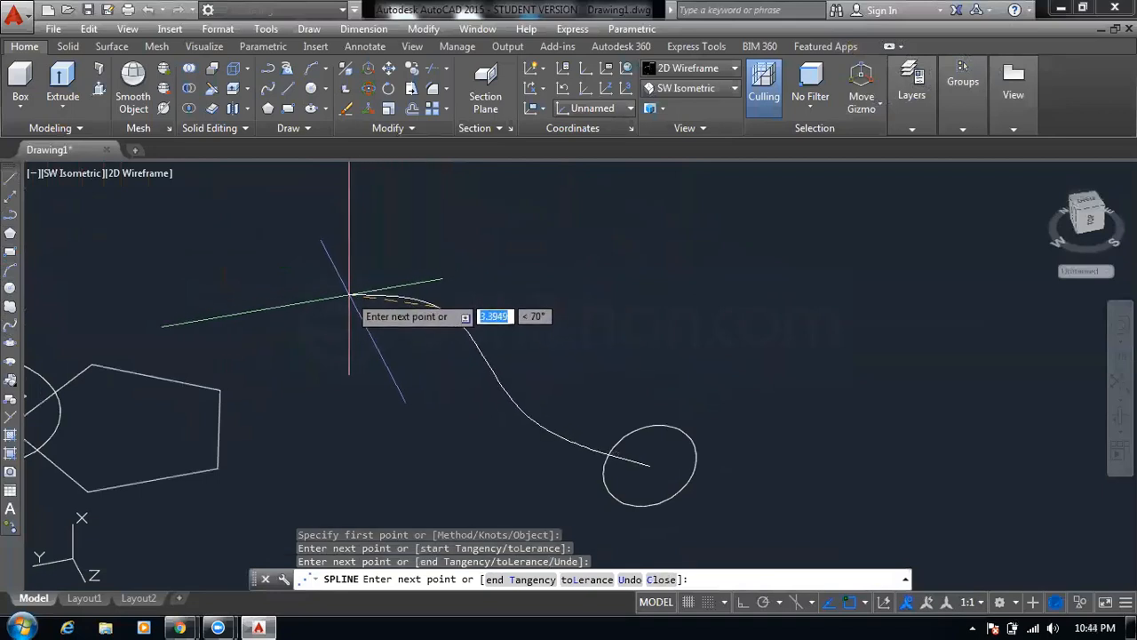
click(302, 302)
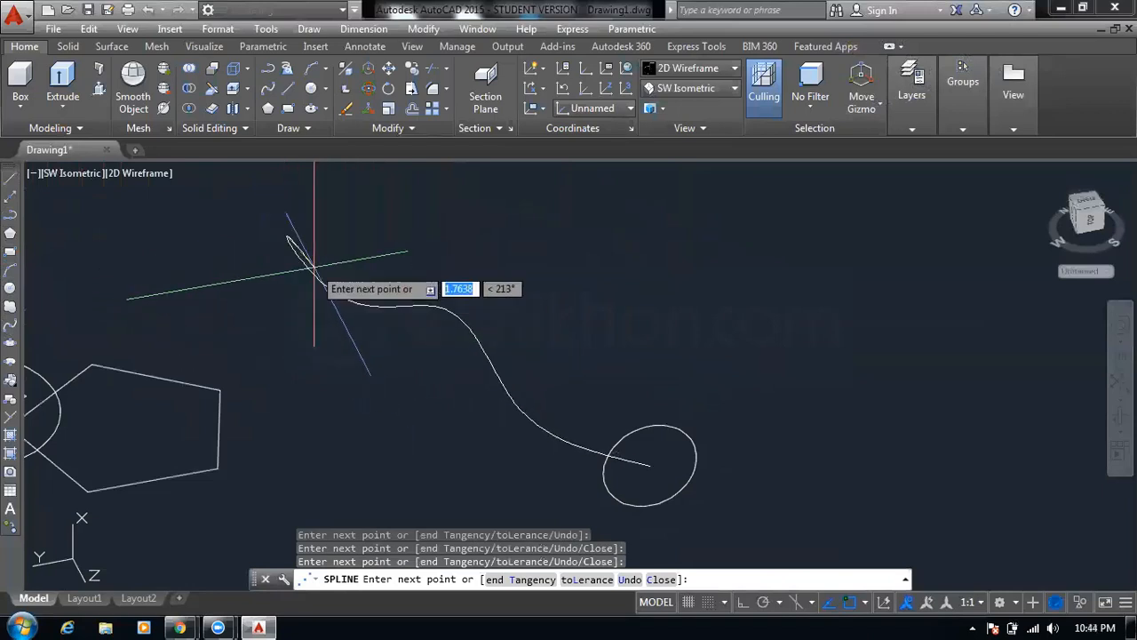
key(Return)
key(Escape)
key(Escape)
Draw a second open four-point spline that starts inside the small circle just below its centre and crosses the first spline
middle_drag(533, 325, 475, 233)
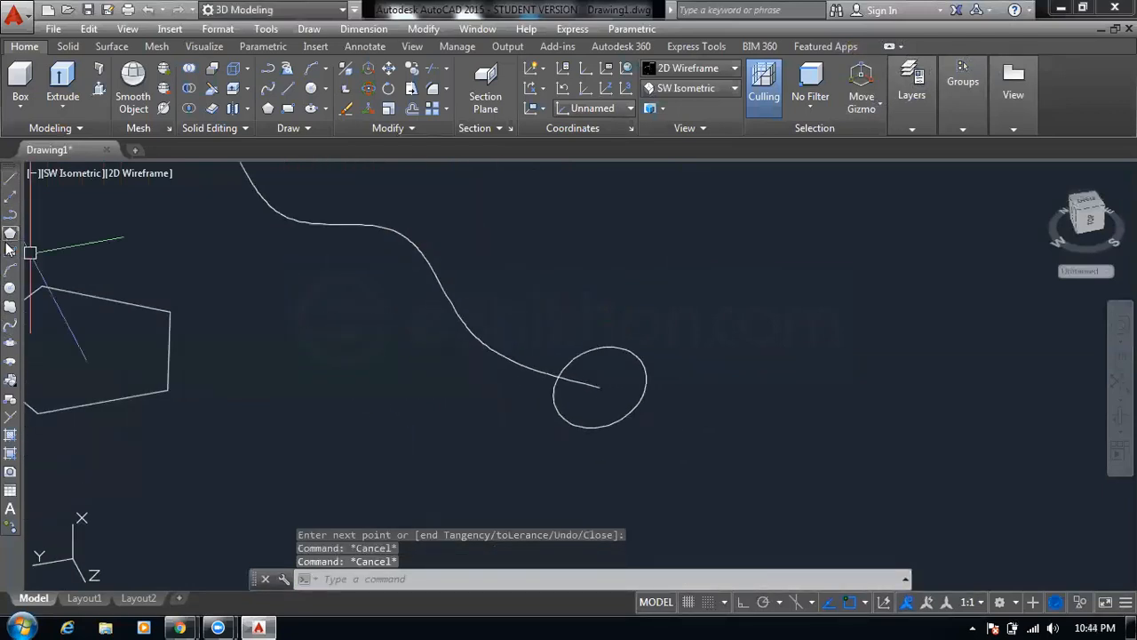
click(11, 327)
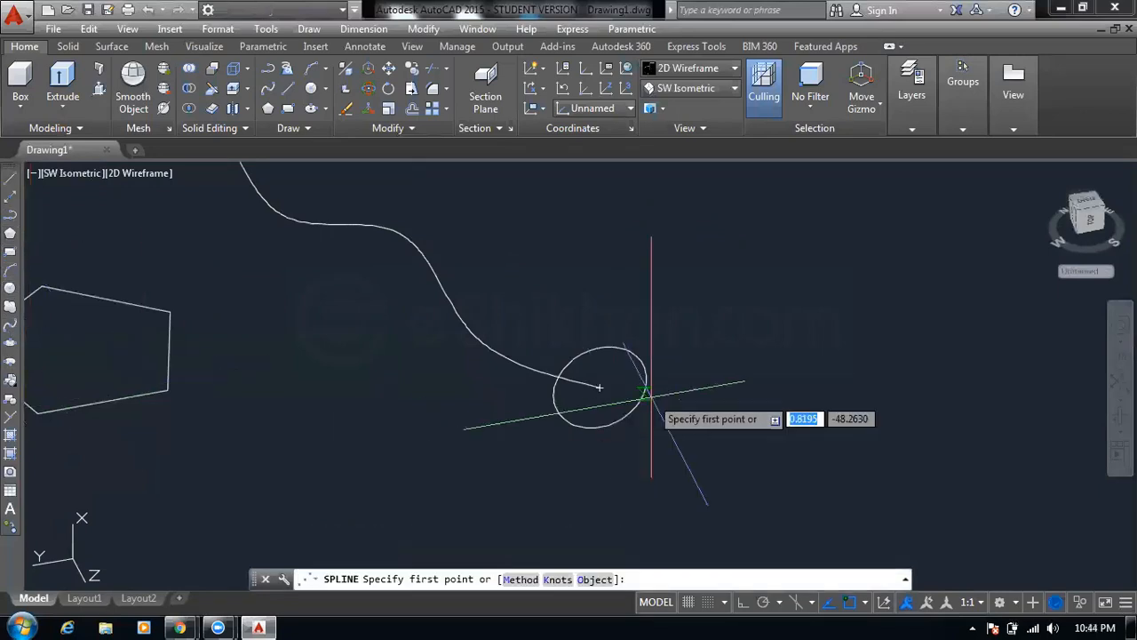
scroll(568, 404, up, 3)
click(568, 400)
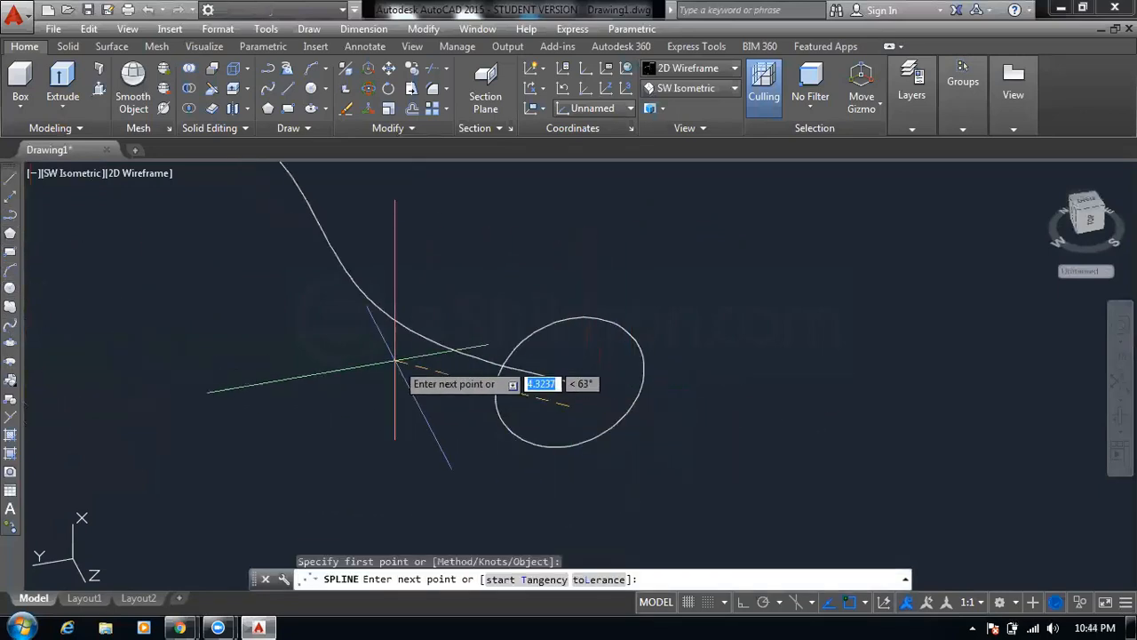
middle_drag(394, 368, 435, 432)
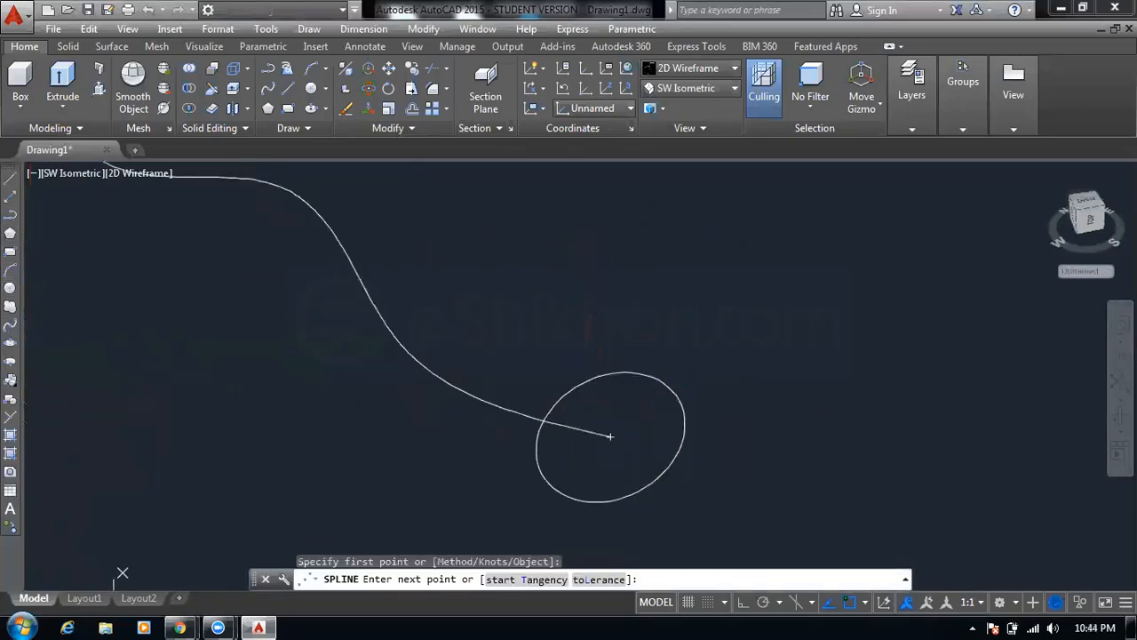
click(345, 298)
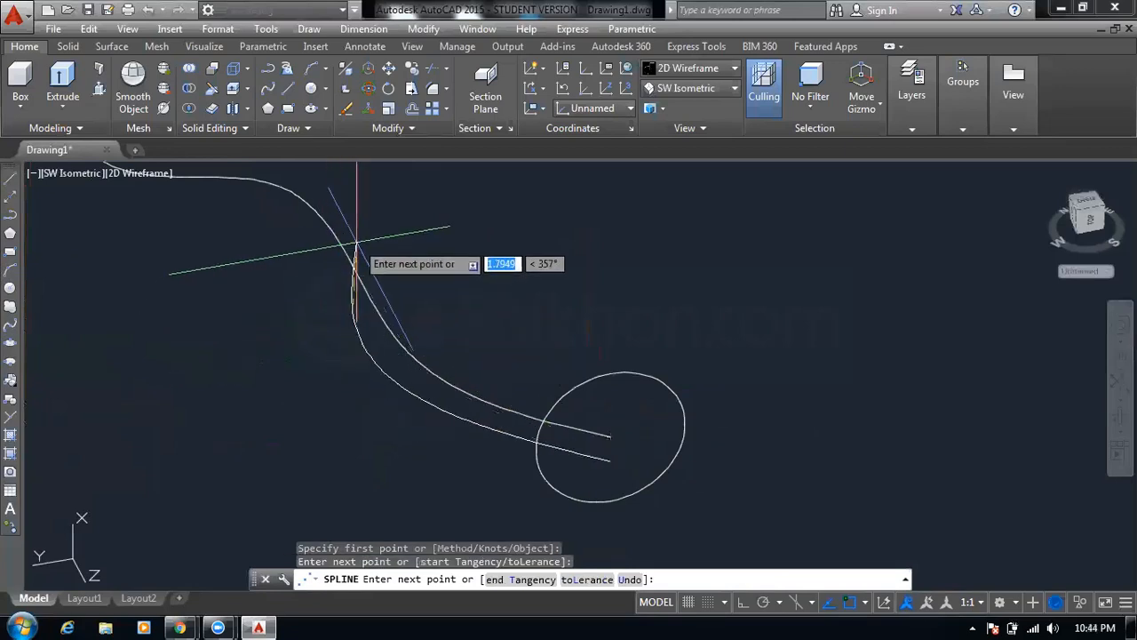
click(339, 214)
middle_drag(339, 214, 428, 351)
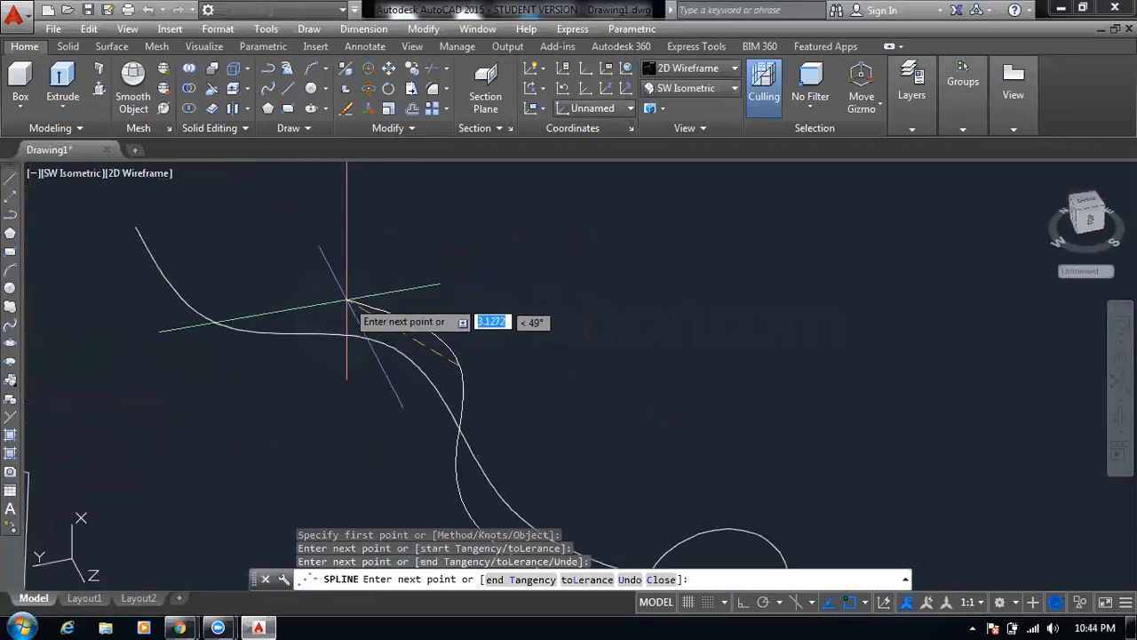
click(284, 264)
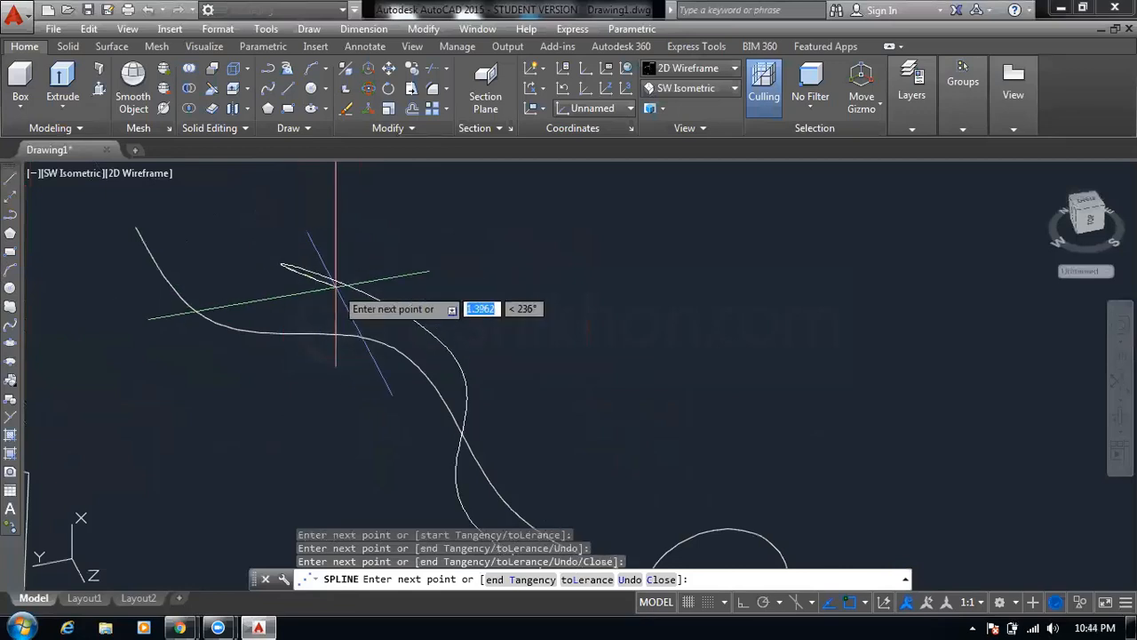
key(Return)
key(Escape)
key(Escape)
key(Escape)
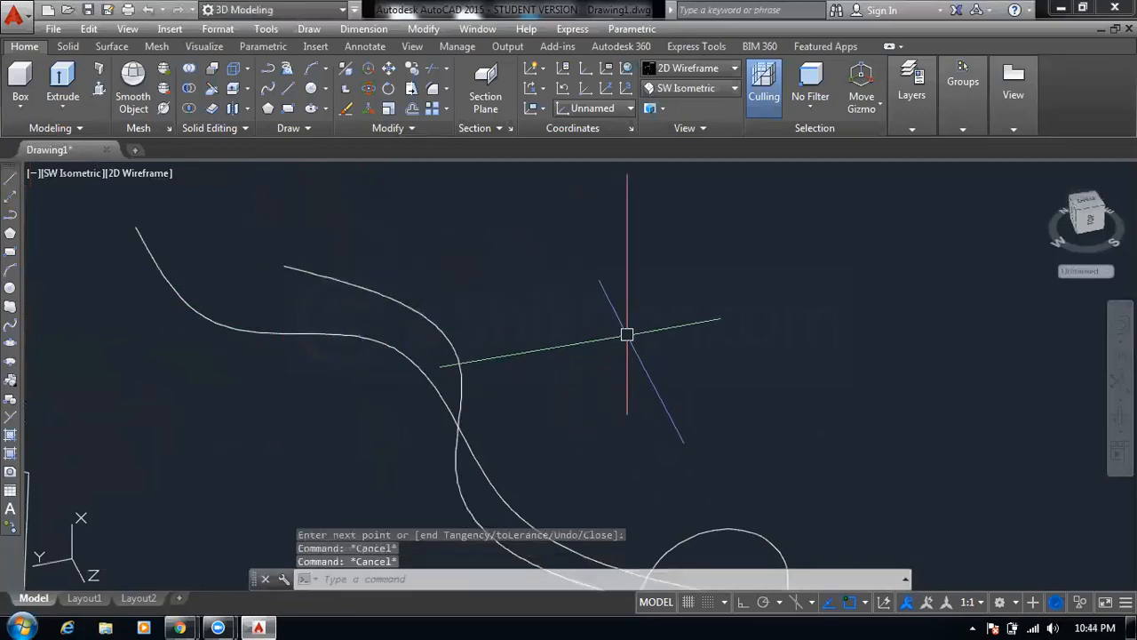
Sweep the small circle as a solid along the wavy spline that starts at the circle's centre
middle_drag(593, 323, 459, 281)
scroll(538, 332, down, 2)
middle_drag(531, 330, 362, 277)
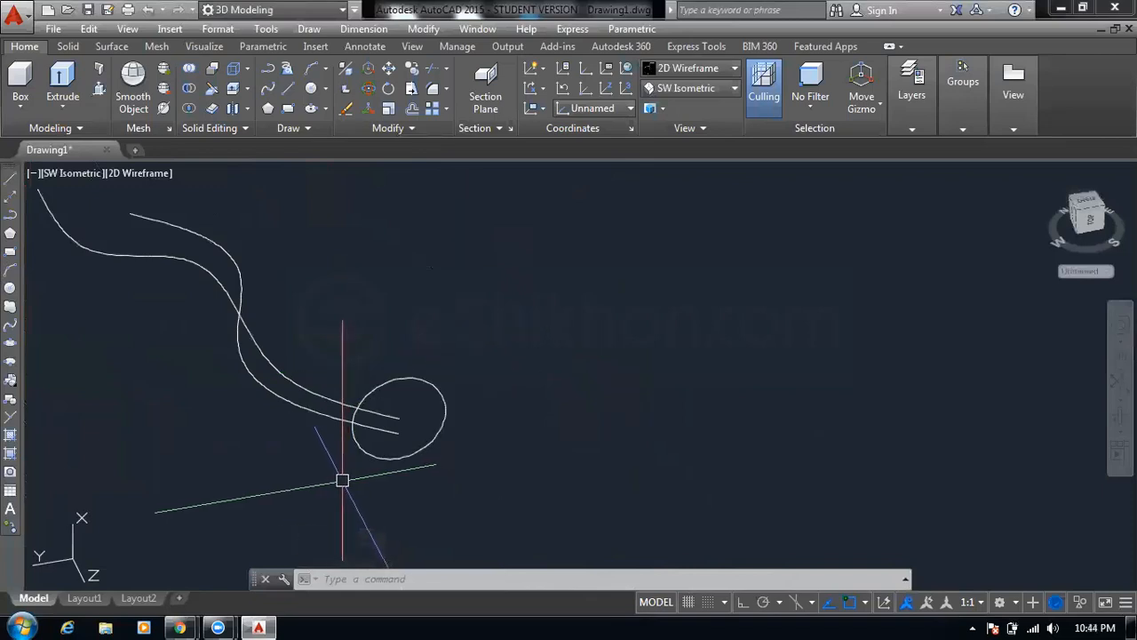
middle_drag(420, 407, 531, 411)
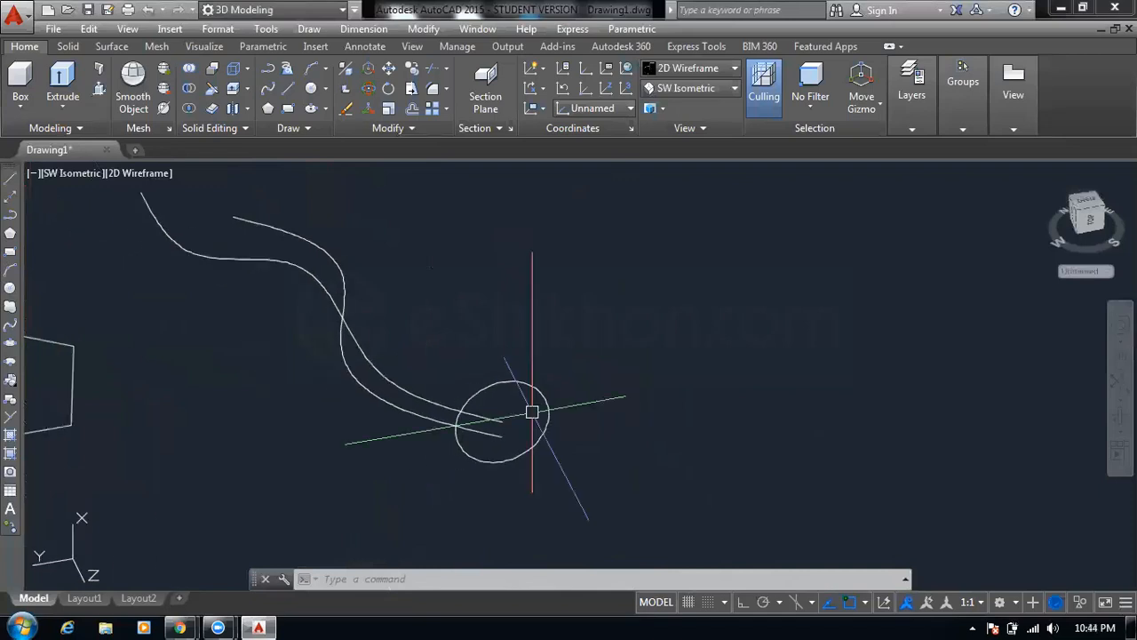
scroll(524, 411, down, 2)
scroll(530, 427, up, 2)
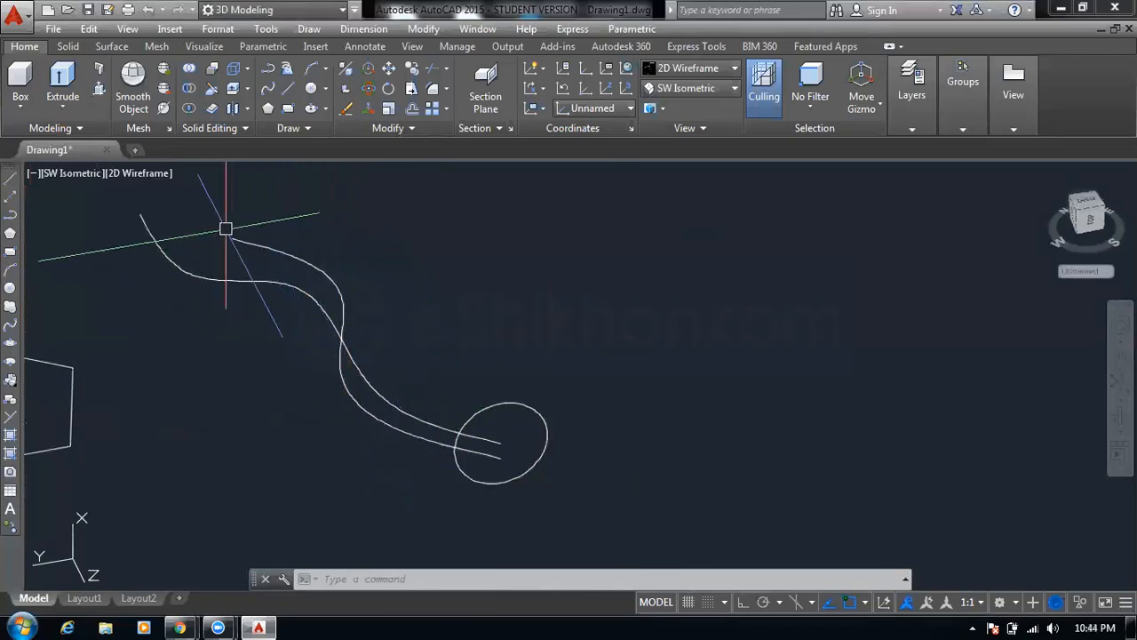
click(74, 102)
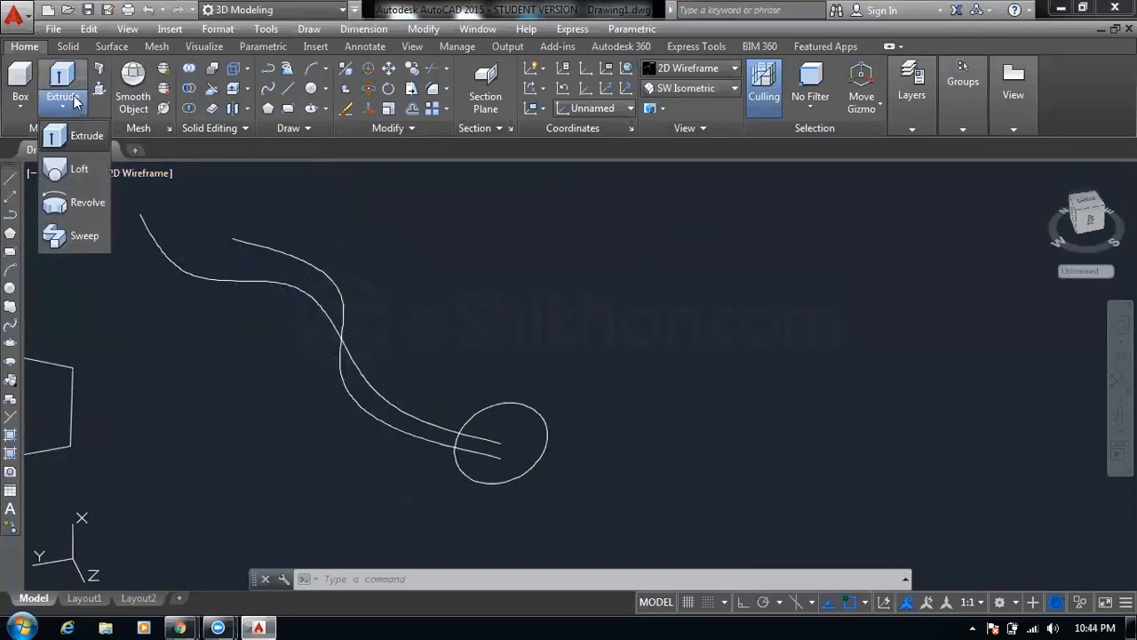
click(79, 237)
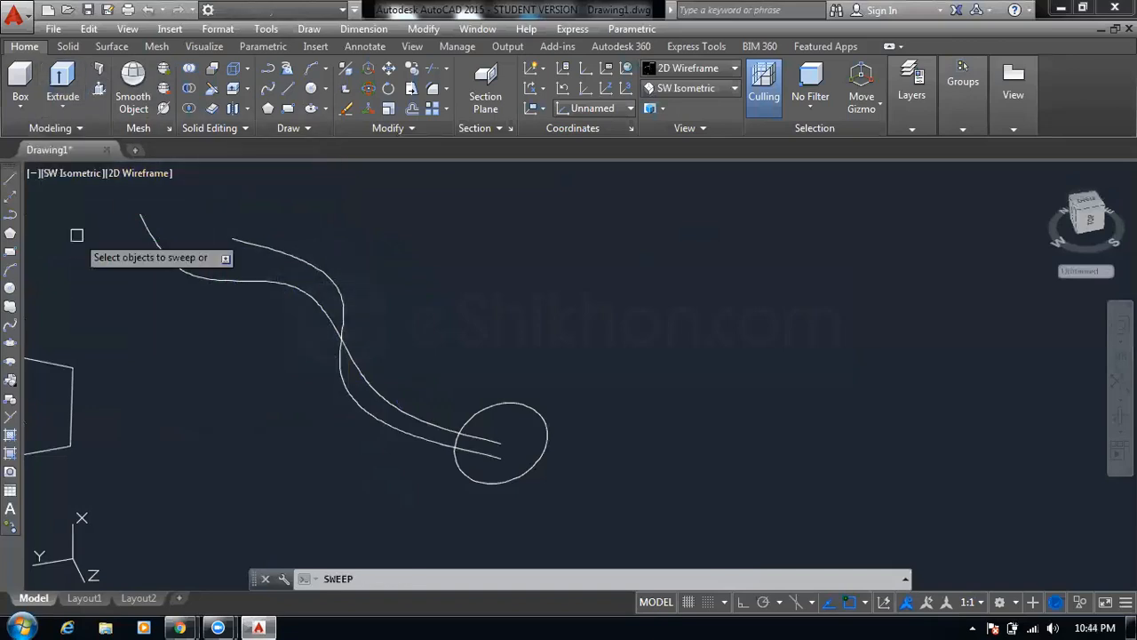
click(468, 478)
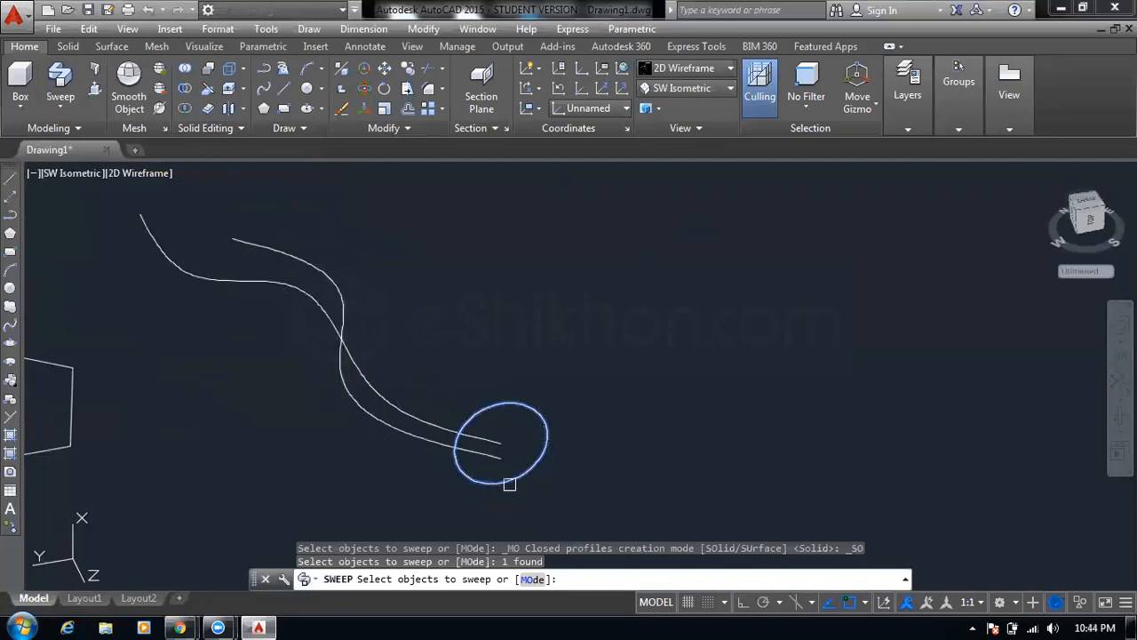
right_click(568, 346)
click(571, 357)
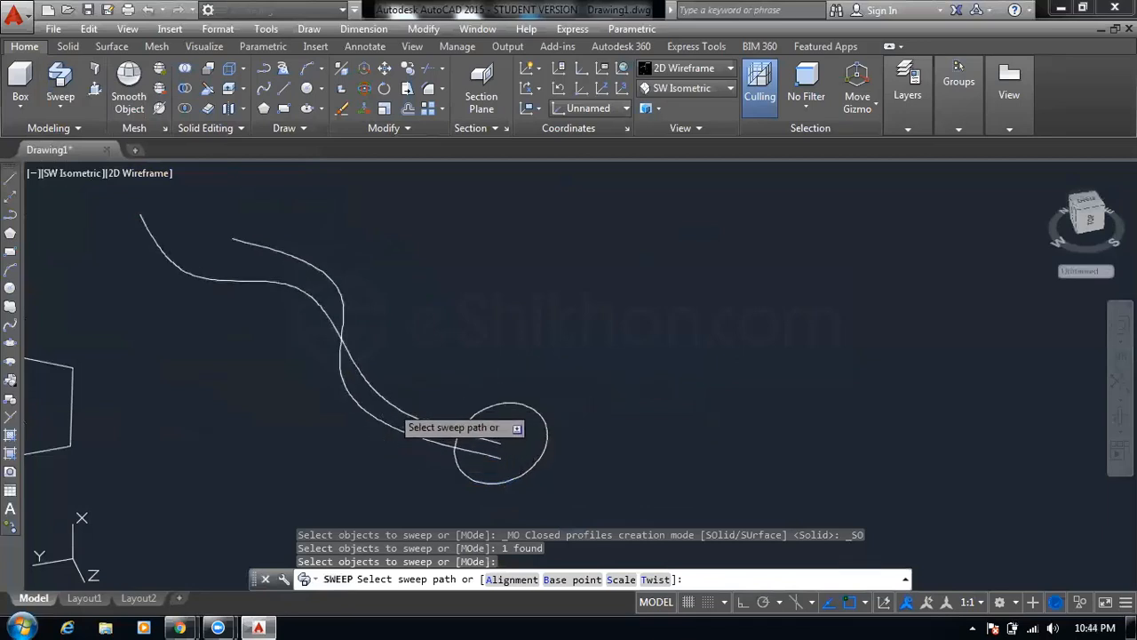
click(401, 421)
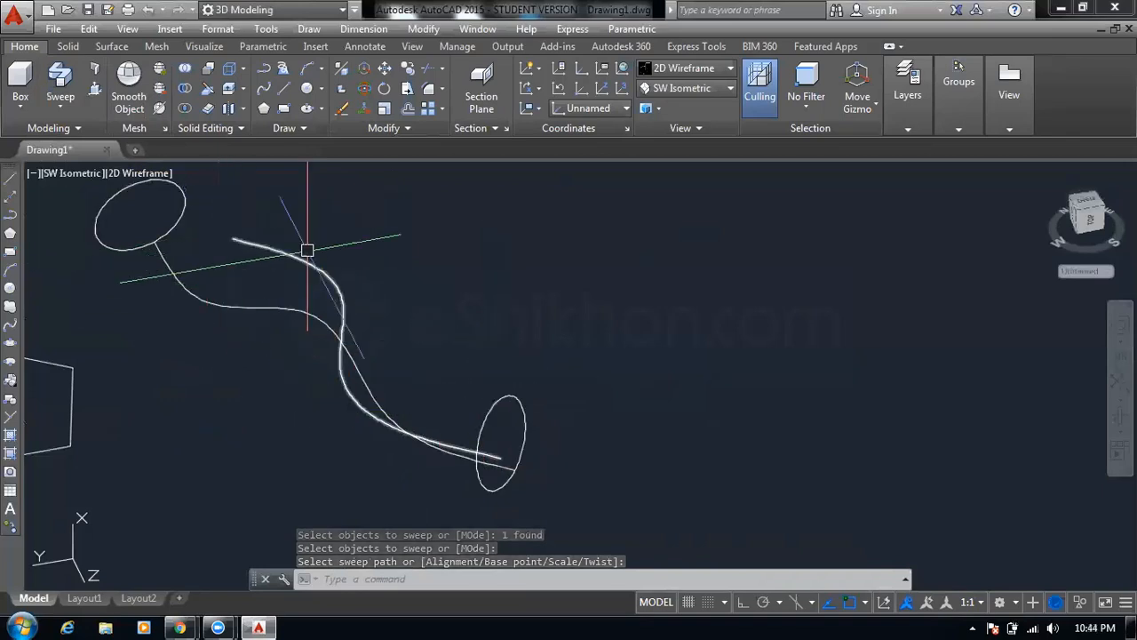
Display the model in the Conceptual visual style
scroll(369, 258, down, 2)
middle_drag(372, 265, 380, 294)
scroll(315, 277, up, 2)
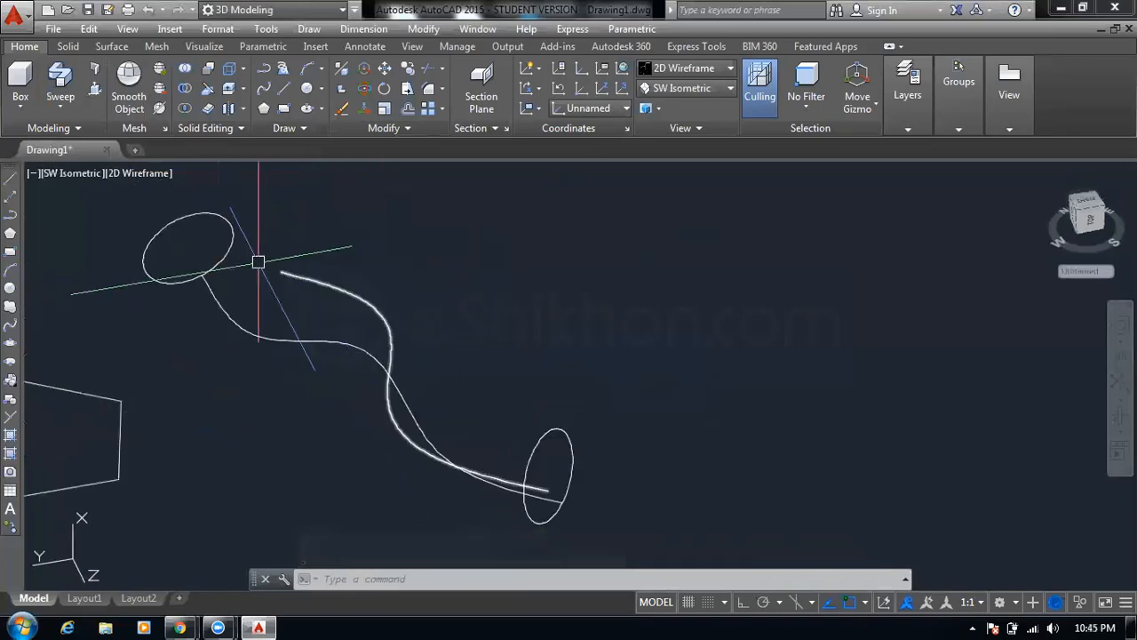
click(140, 171)
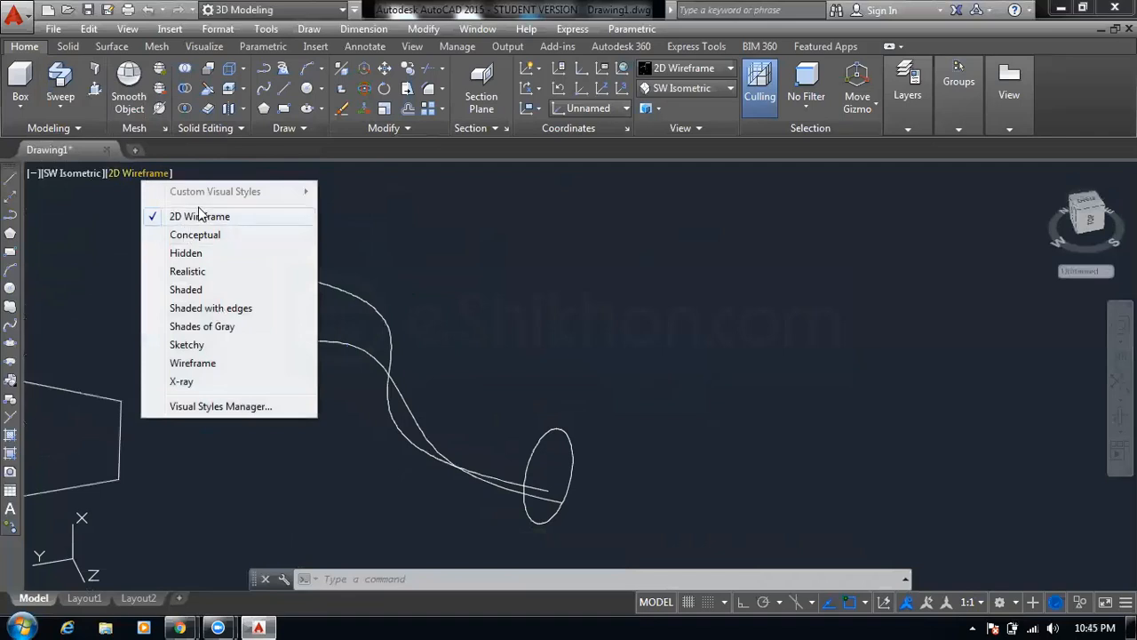
click(208, 235)
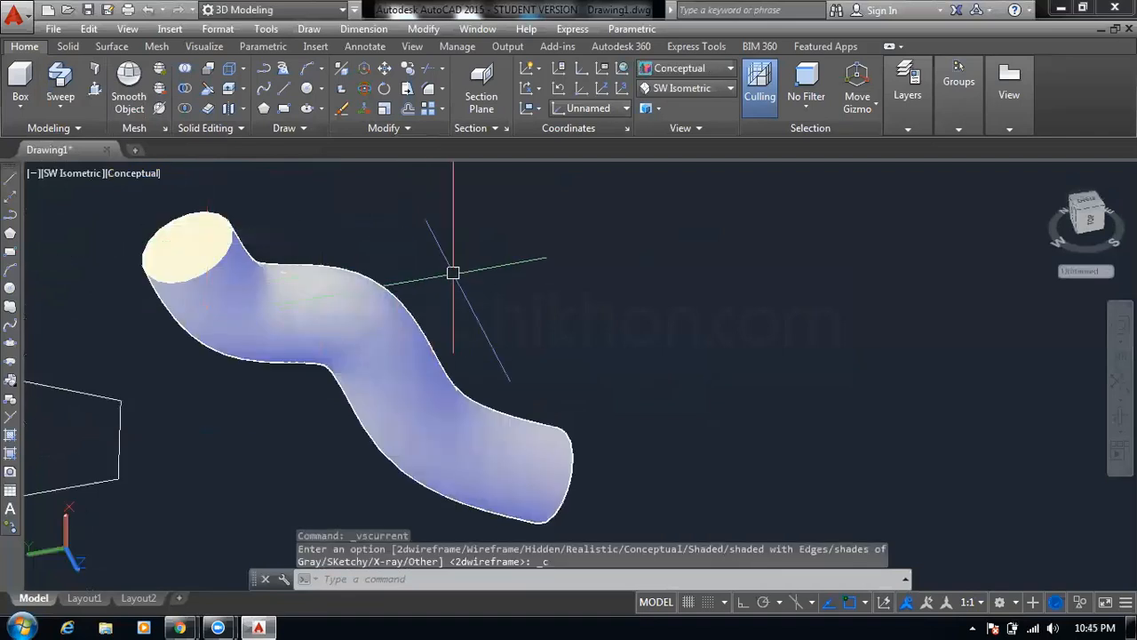
Examine the shaded swept tube from both a distance and close up
scroll(452, 272, down, 2)
mouse_move(452, 272)
middle_down()
mouse_move(415, 264)
mouse_move(379, 276)
mouse_move(454, 332)
mouse_move(334, 246)
middle_up()
scroll(358, 261, up, 2)
scroll(312, 257, up, 2)
scroll(396, 274, down, 2)
right_click(334, 246)
click(351, 256)
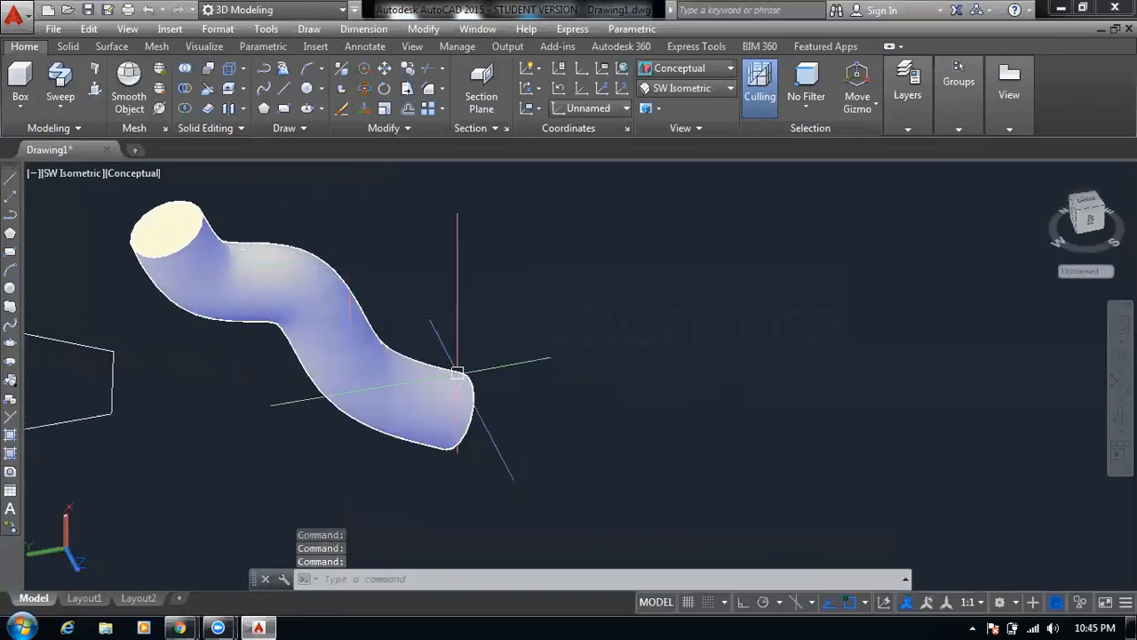
scroll(207, 245, up, 4)
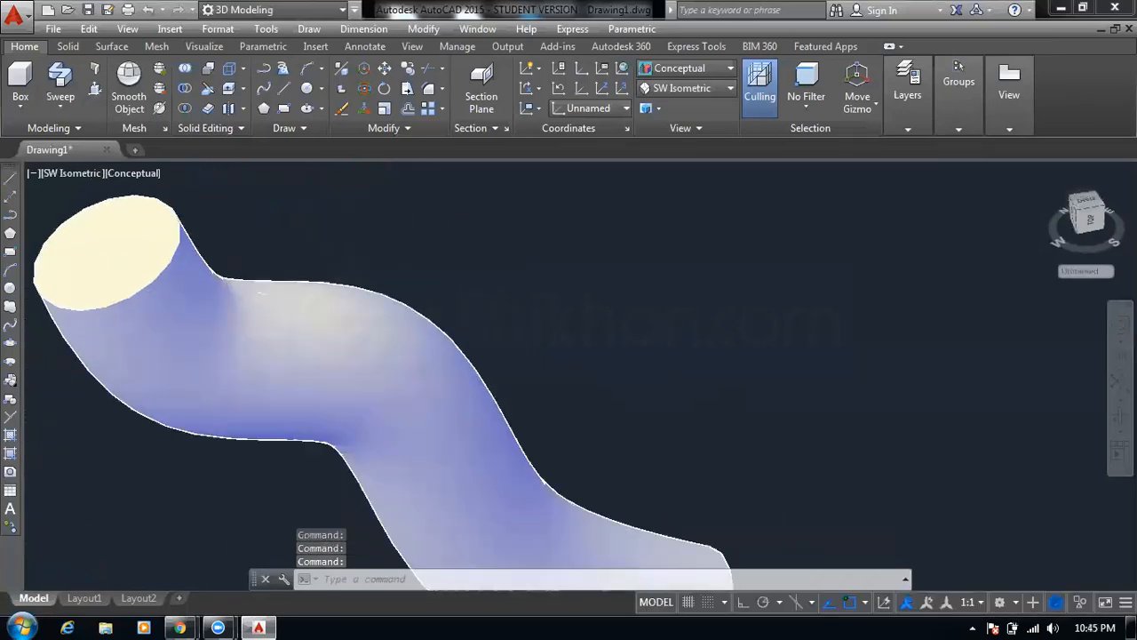
scroll(357, 256, down, 2)
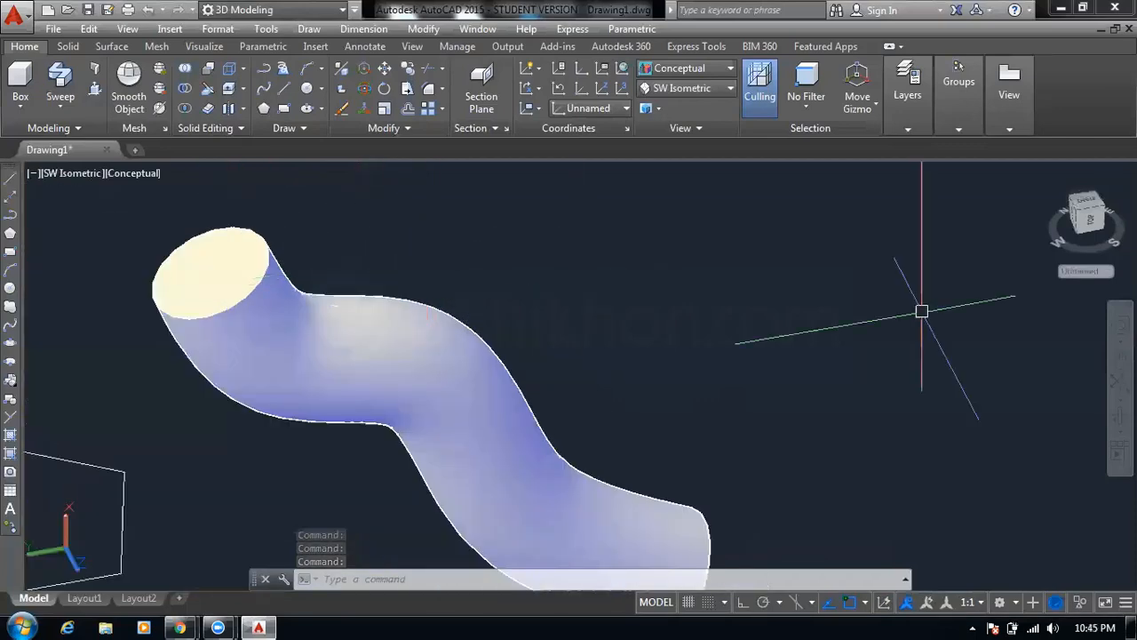
Zoom to the drawing's extents and try to orbit around the box, flat shapes and swept tube
click(1120, 385)
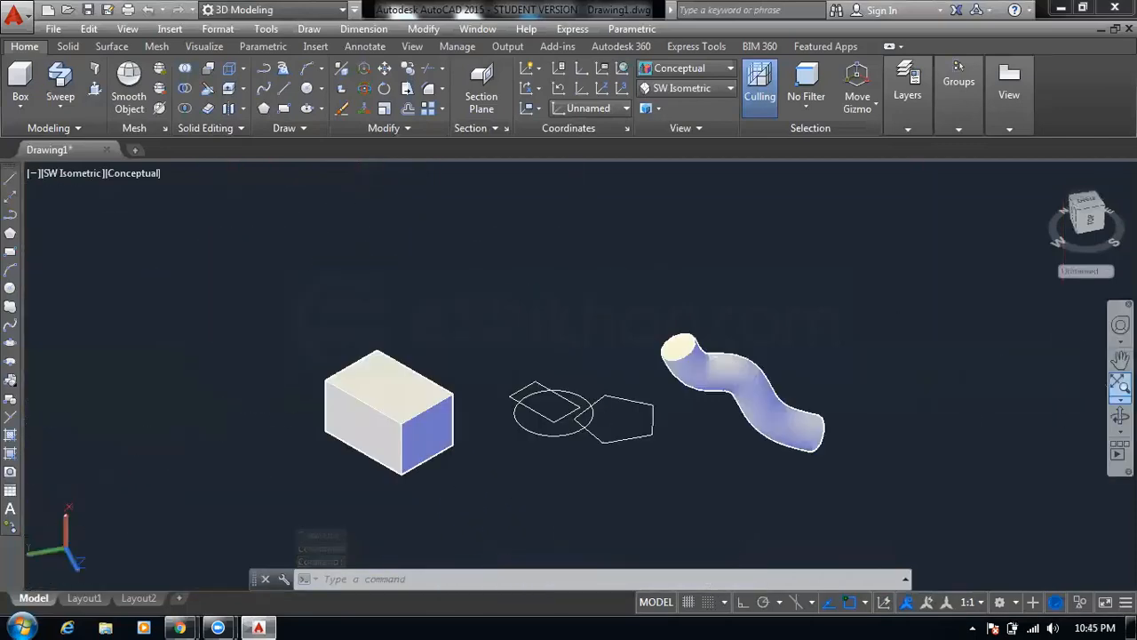
click(1120, 416)
mouse_move(1083, 415)
mouse_down()
mouse_move(785, 424)
mouse_move(362, 238)
mouse_up()
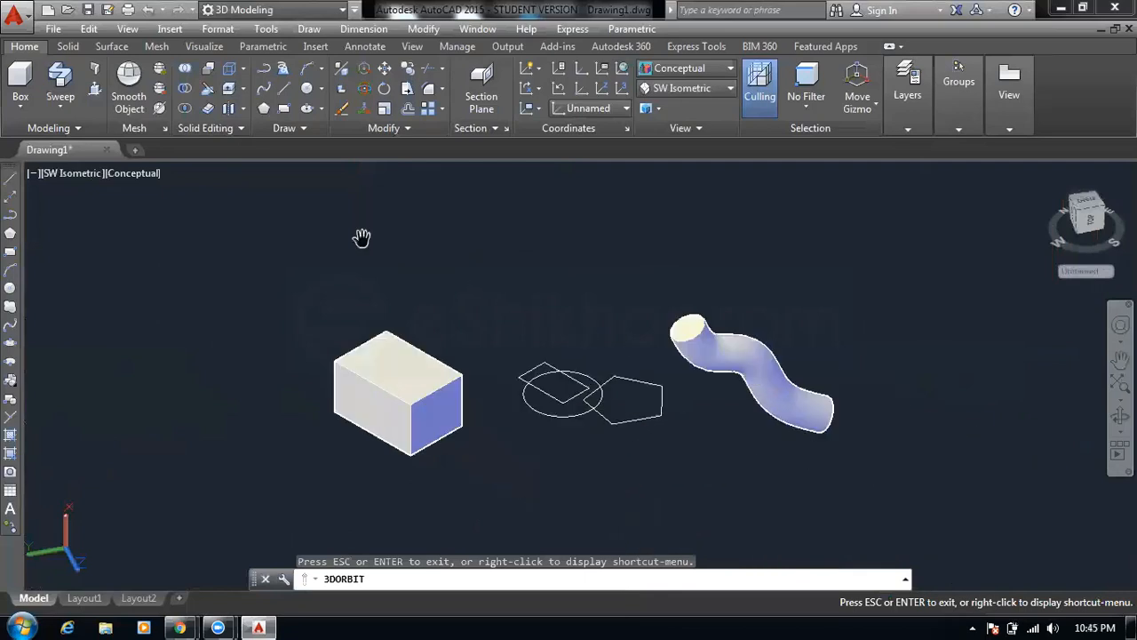
click(1119, 416)
drag(918, 427, 445, 287)
right_click(455, 287)
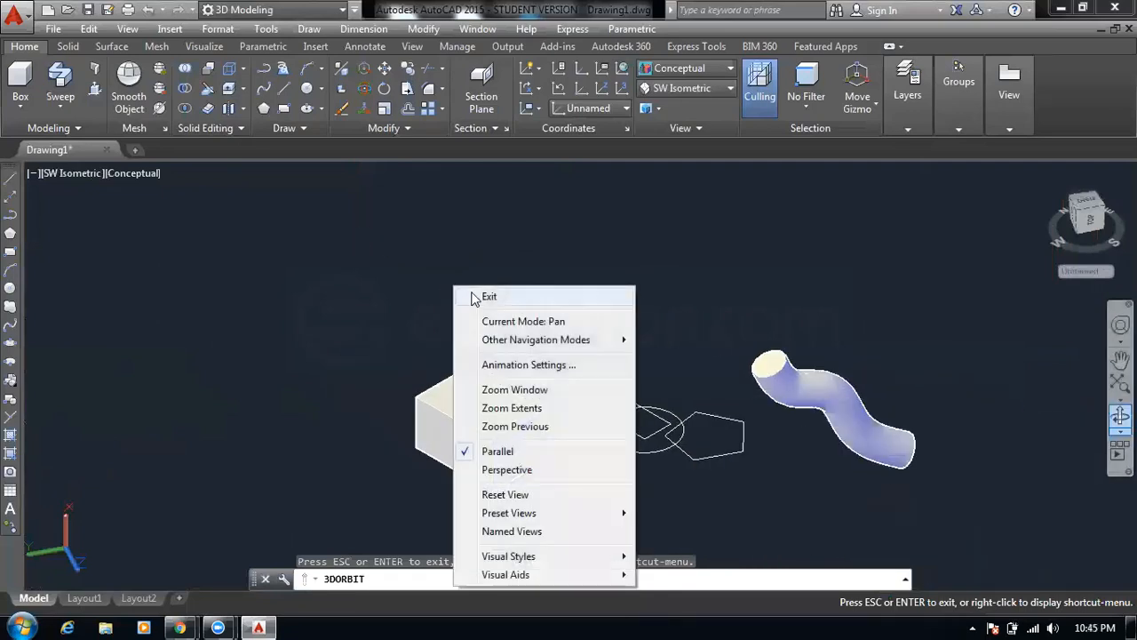
click(488, 296)
click(1119, 416)
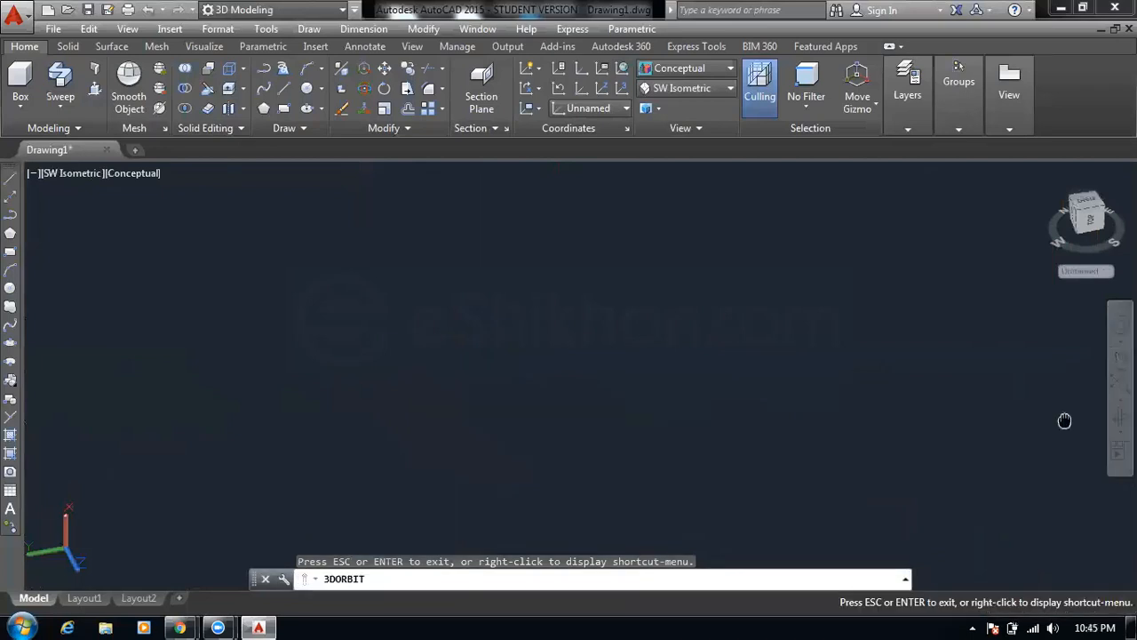
drag(831, 378, 459, 241)
right_click(456, 237)
click(485, 248)
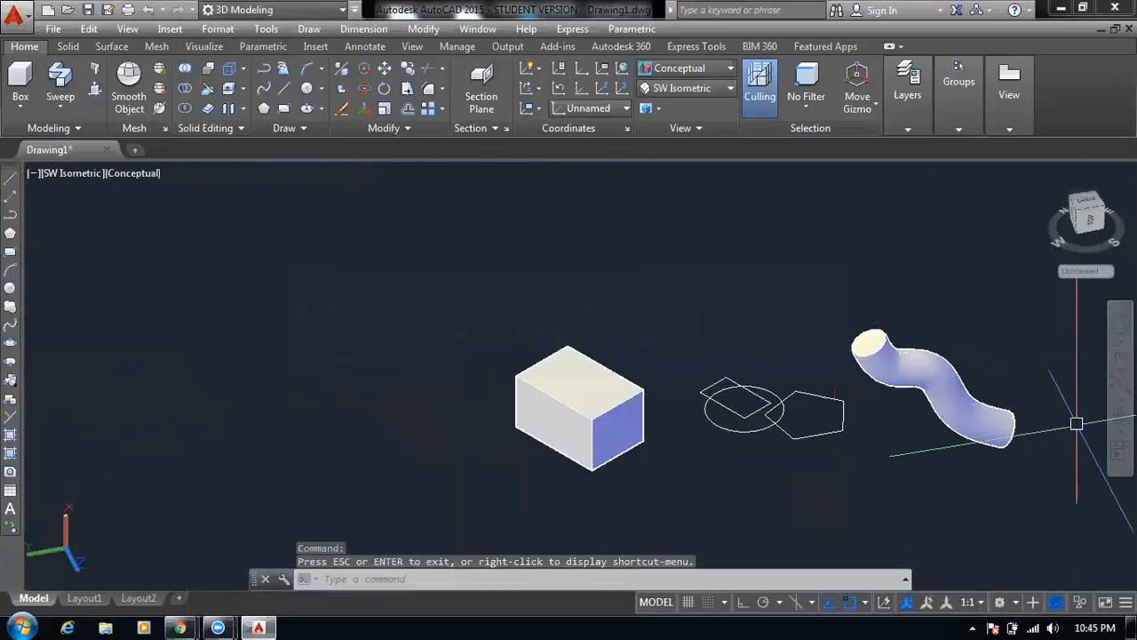
Try to inspect the whole model with Free Orbit, and exit the orbit mode
click(1120, 431)
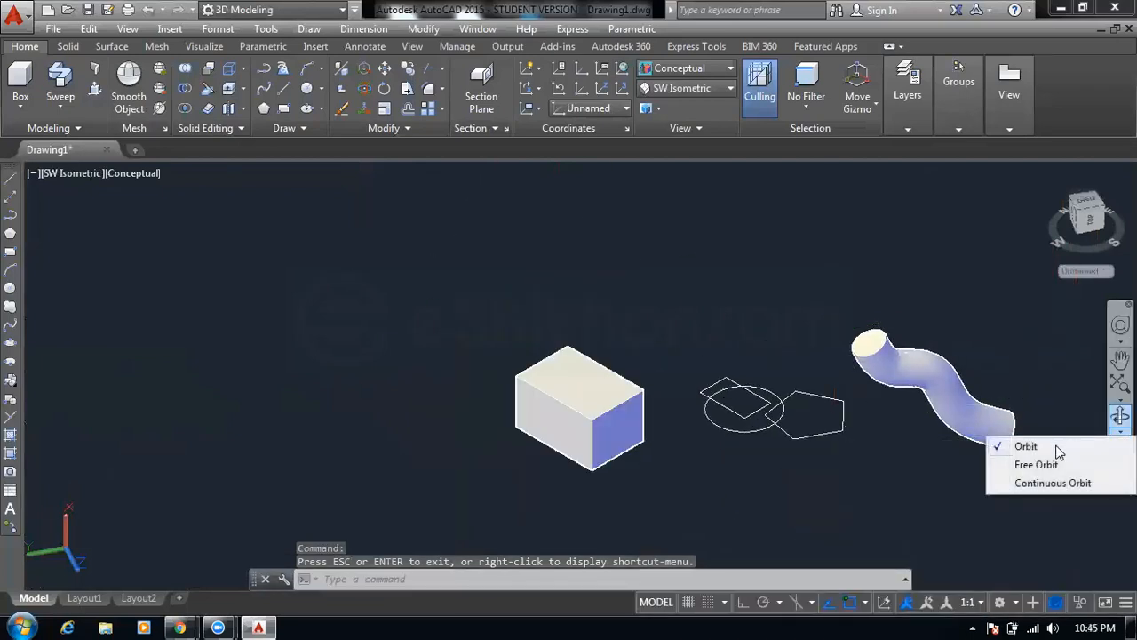
click(1033, 465)
drag(952, 404, 213, 211)
right_click(213, 210)
click(227, 217)
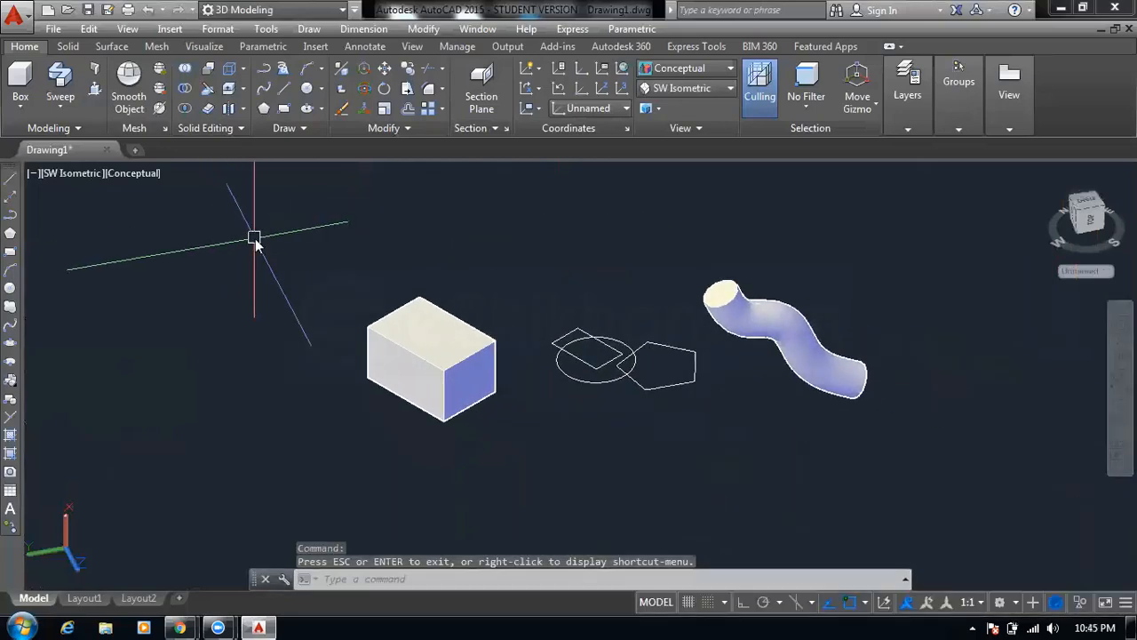
right_click(254, 239)
click(246, 235)
click(167, 293)
click(171, 293)
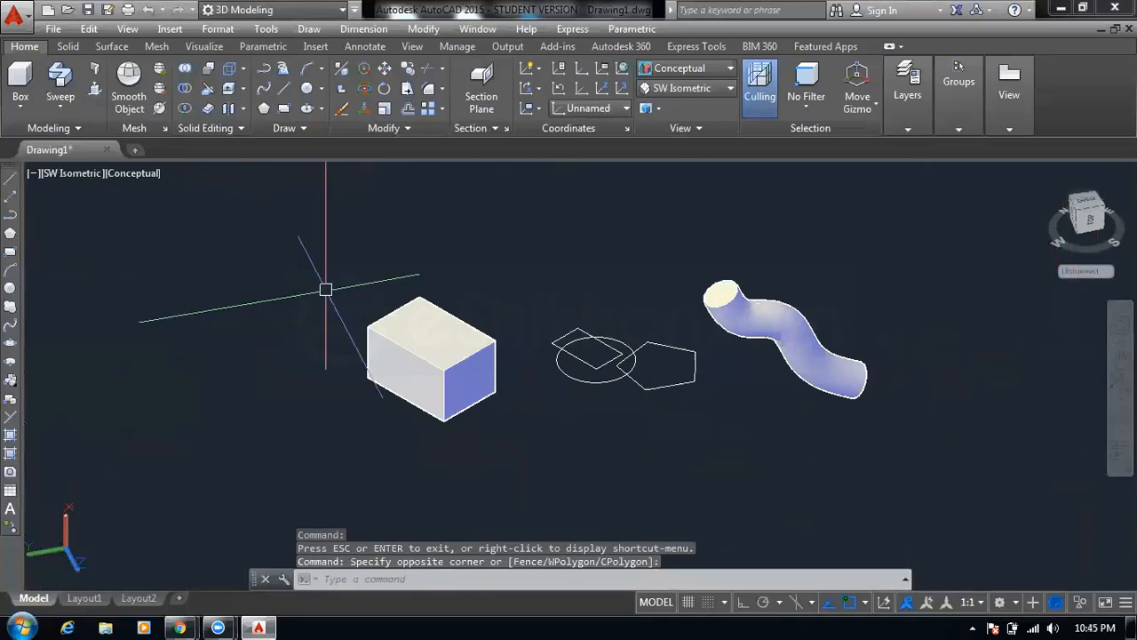
Pan and orbit across the box, flat shapes and swept tube, and switch to the ViewCube's Home view
click(1120, 359)
drag(345, 256, 137, 231)
drag(670, 362, 544, 390)
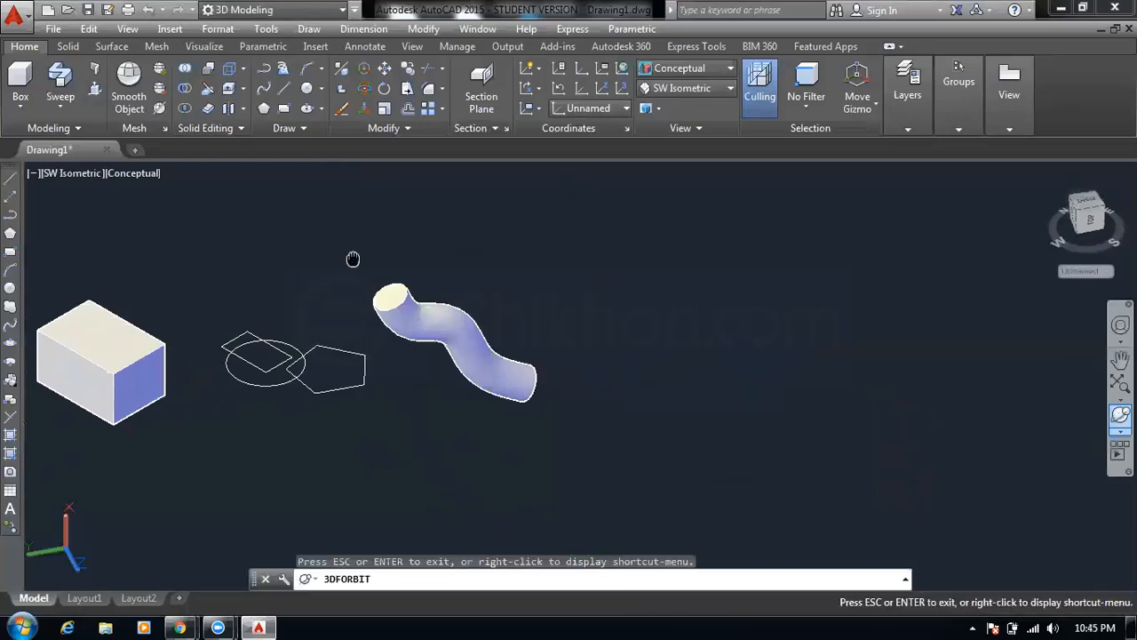
mouse_move(352, 259)
middle_down()
mouse_move(820, 328)
mouse_move(591, 310)
middle_up()
right_click(599, 314)
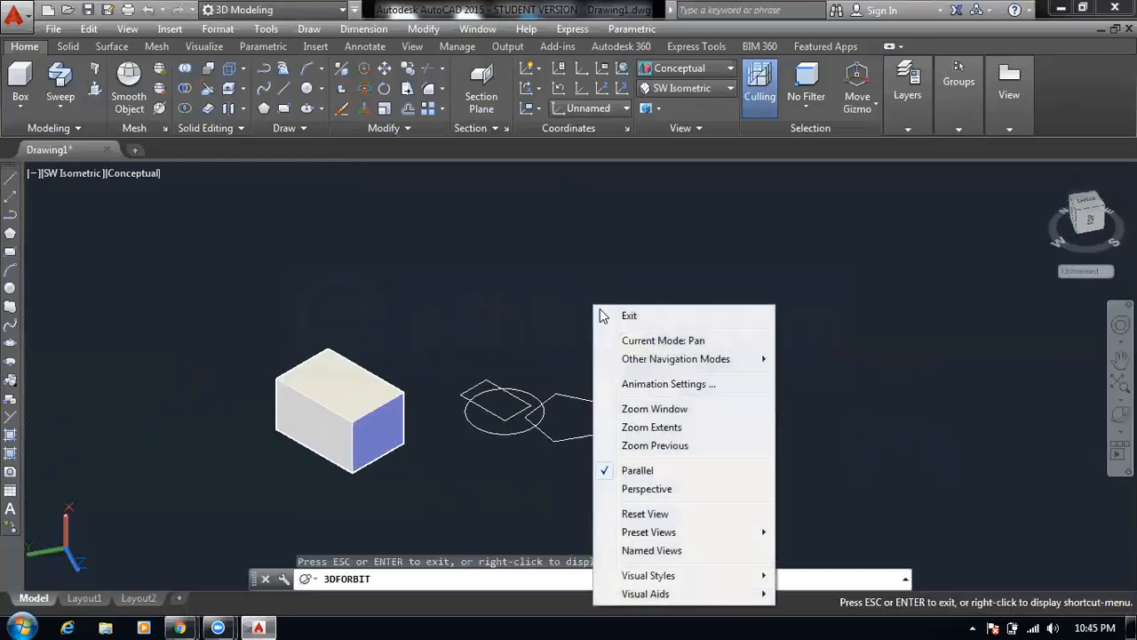
click(606, 314)
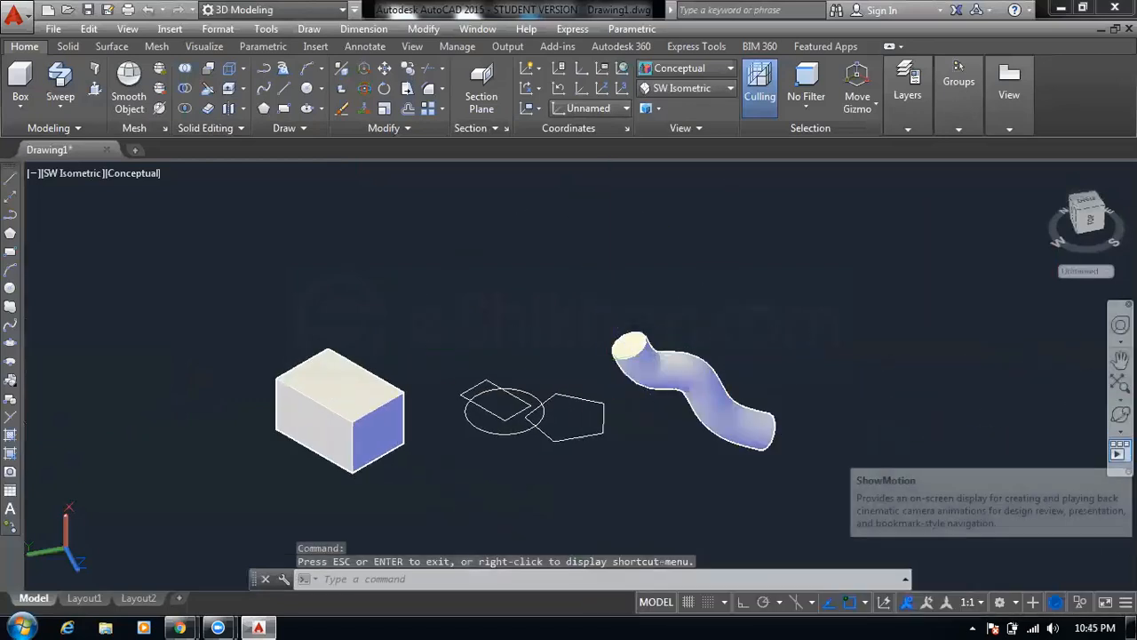
click(1048, 172)
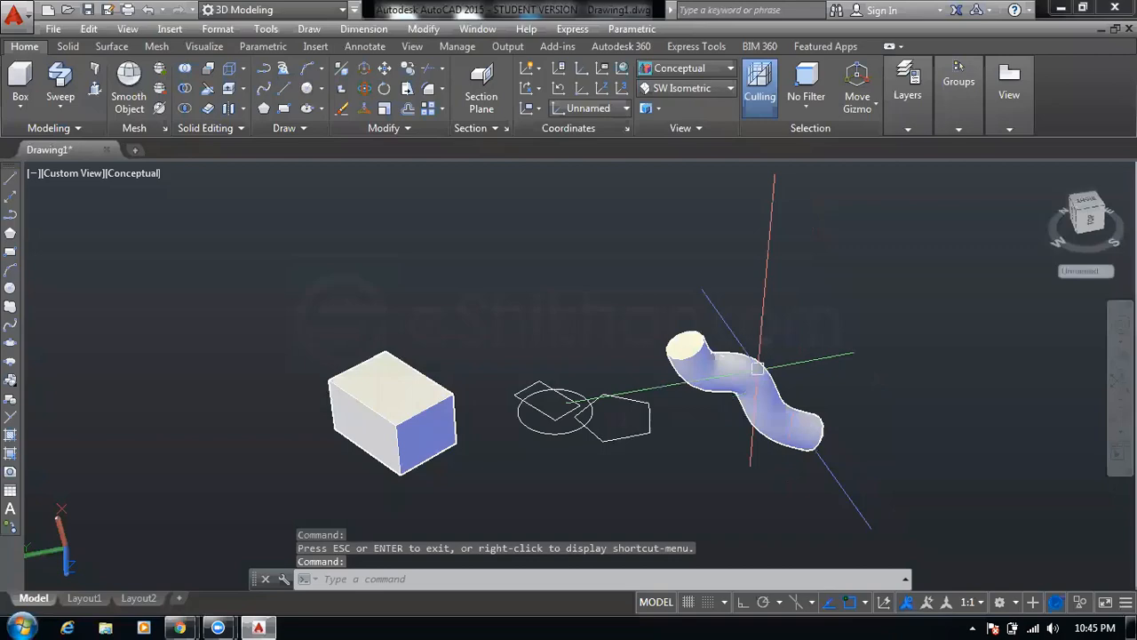
middle_drag(756, 367, 491, 380)
Undo the view changes, the Conceptual visual style and the circle's sweep
key(ctrl+z)
key(ctrl+z)
key(ctrl+z)
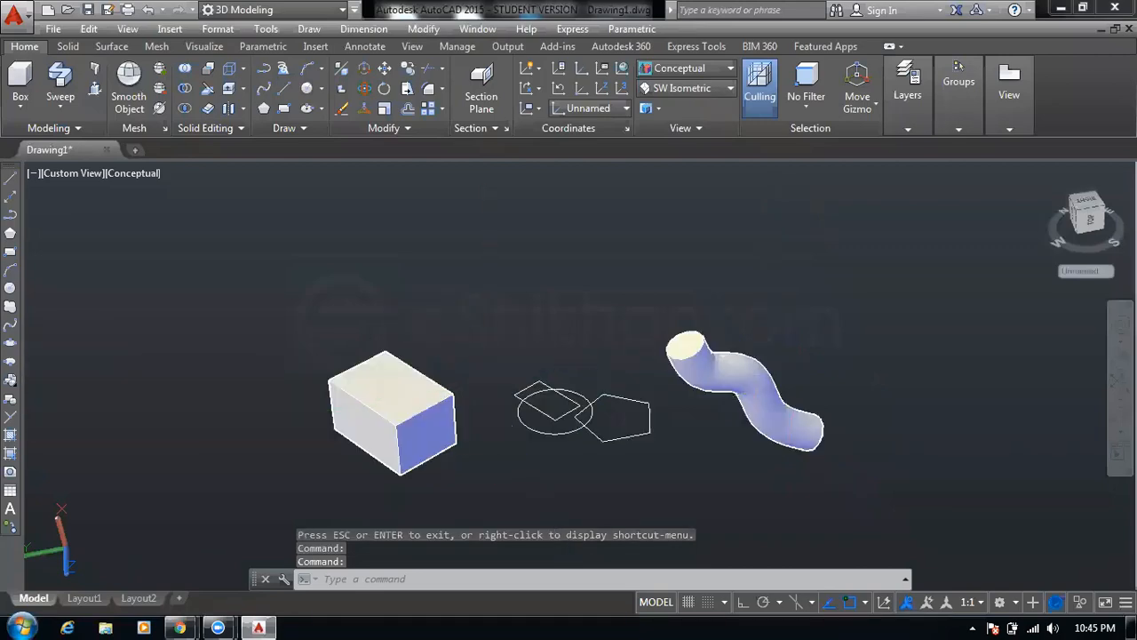
key(ctrl+z)
key(ctrl+z)
key(ctrl+z)
key(ctrl+z)
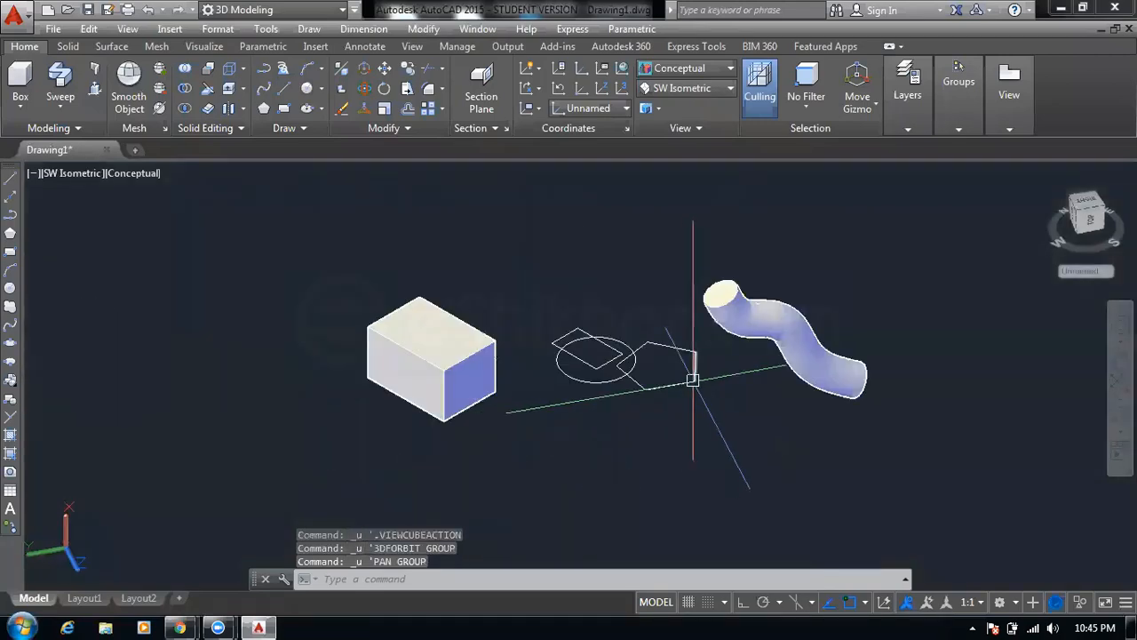
key(ctrl+z)
key(ctrl+z)
key(ctrl+z)
key(ctrl+z)
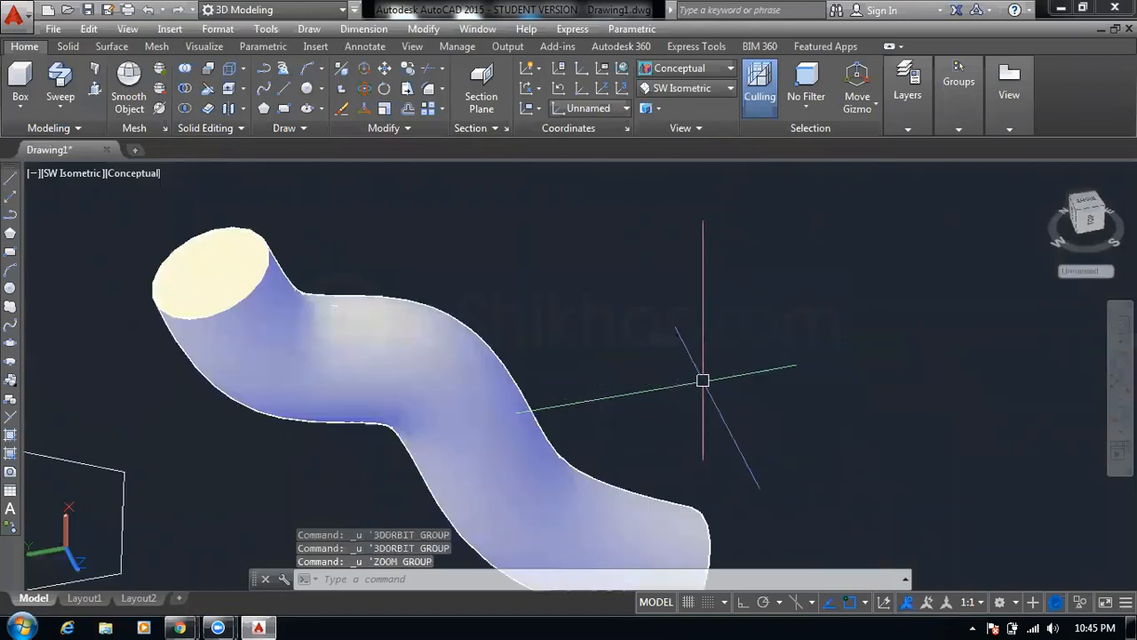
key(ctrl+z)
key(ctrl+z)
key(ctrl+z)
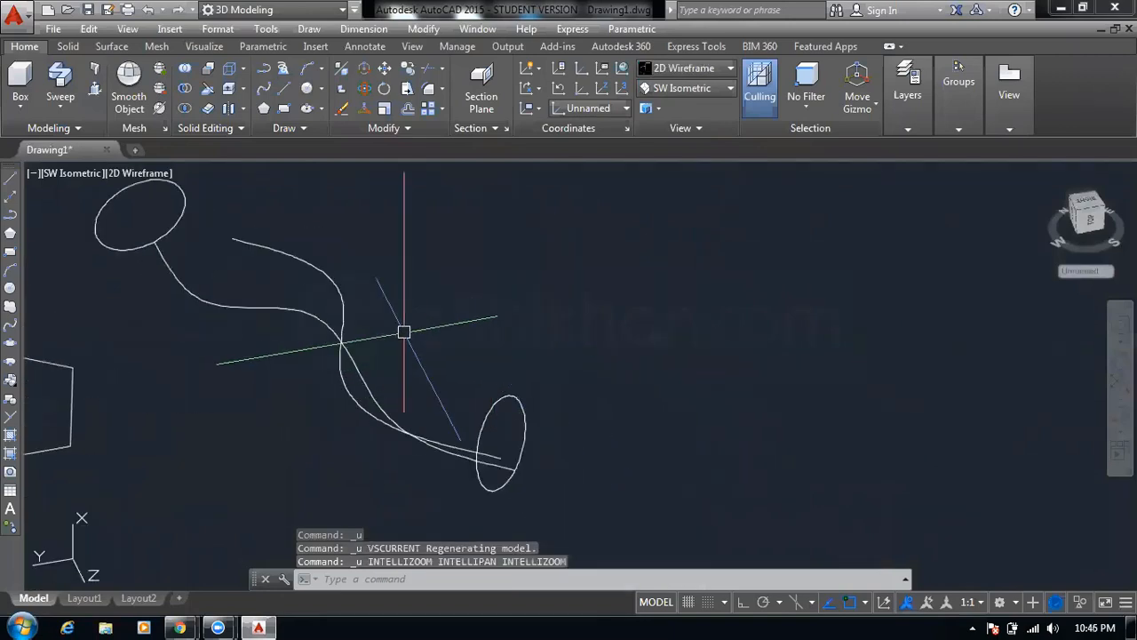
key(ctrl+z)
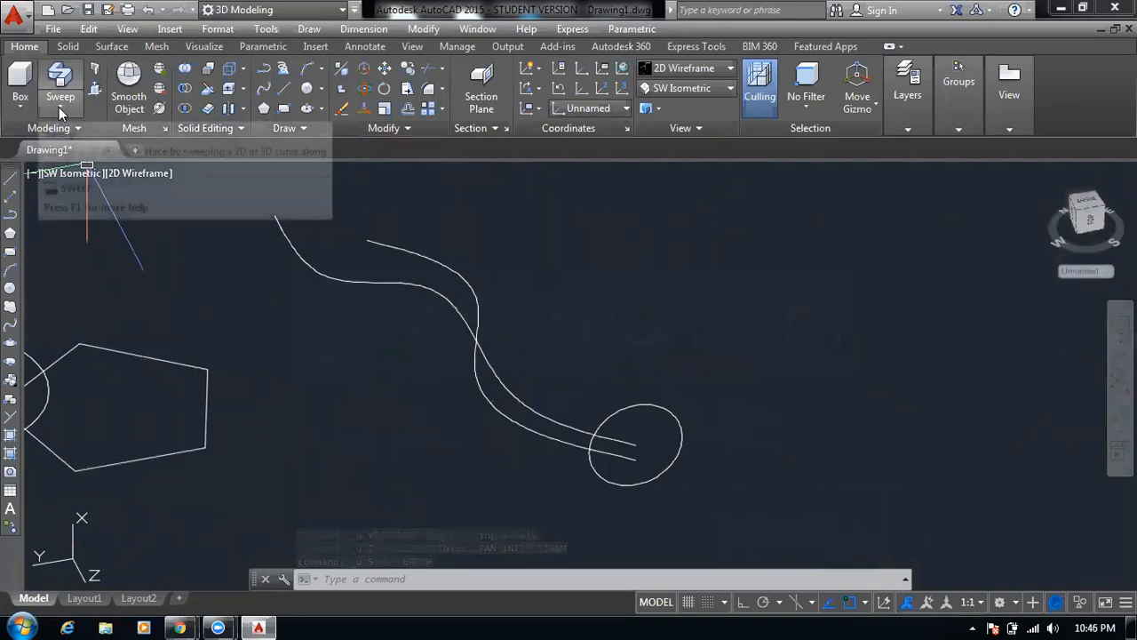
Sweep the circle along the spline starting at its centre, with perpendicular alignment set to Yes
click(60, 109)
click(85, 233)
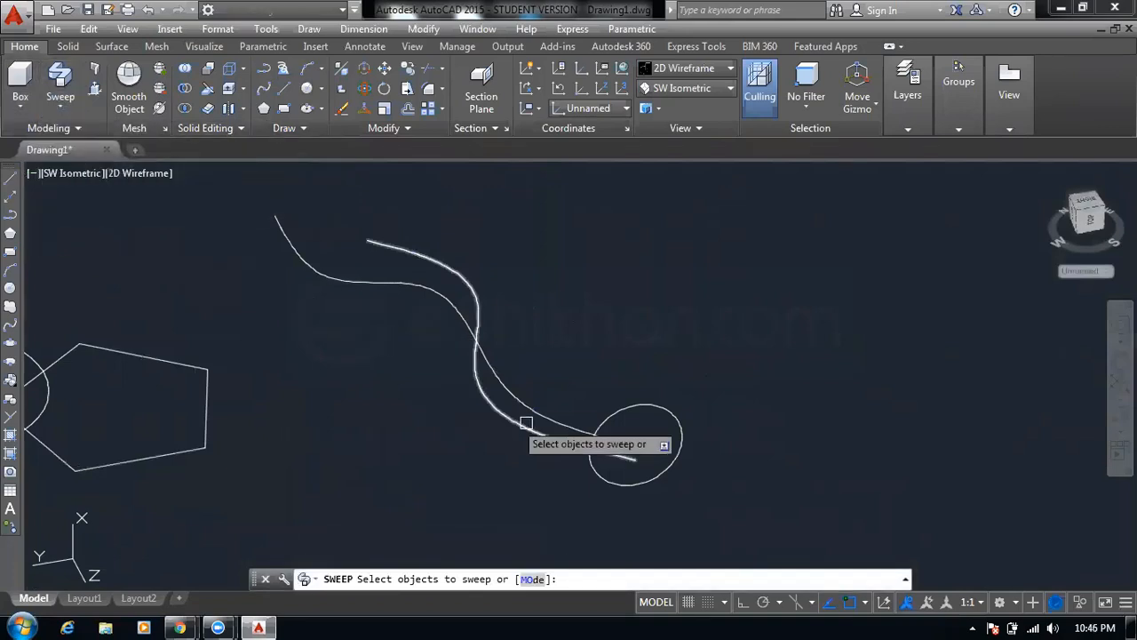
click(637, 404)
key(Return)
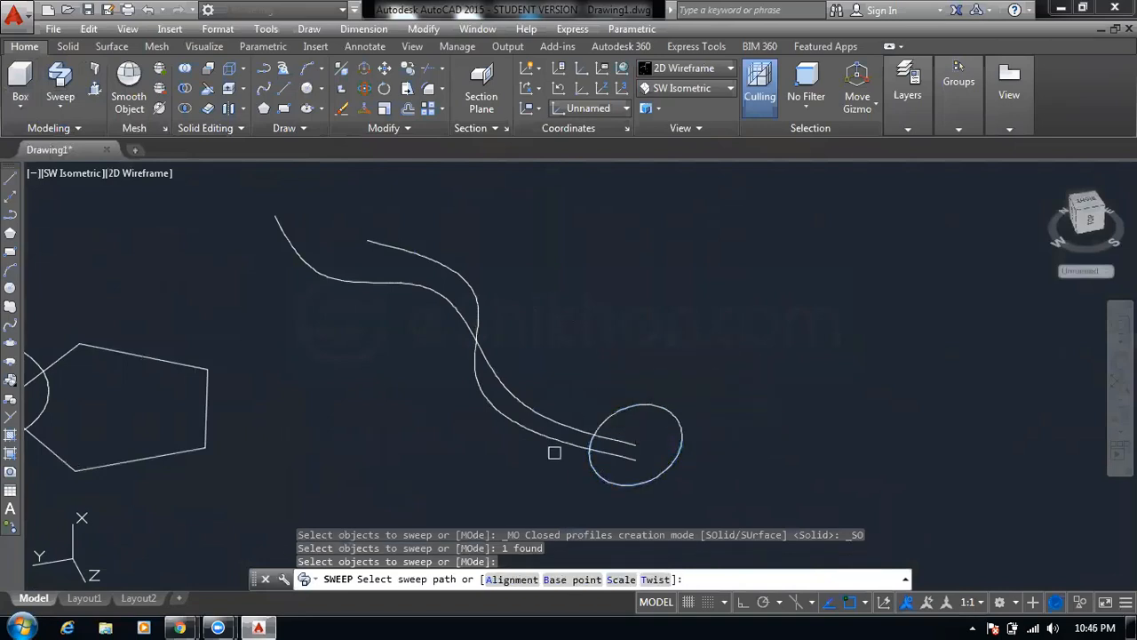
click(502, 582)
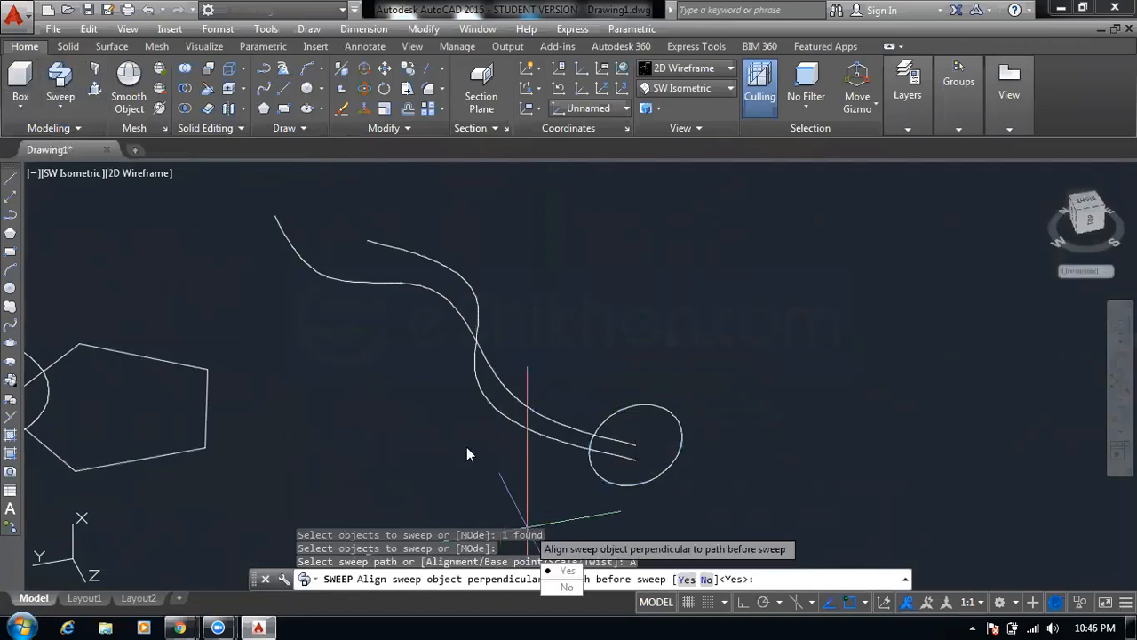
click(686, 578)
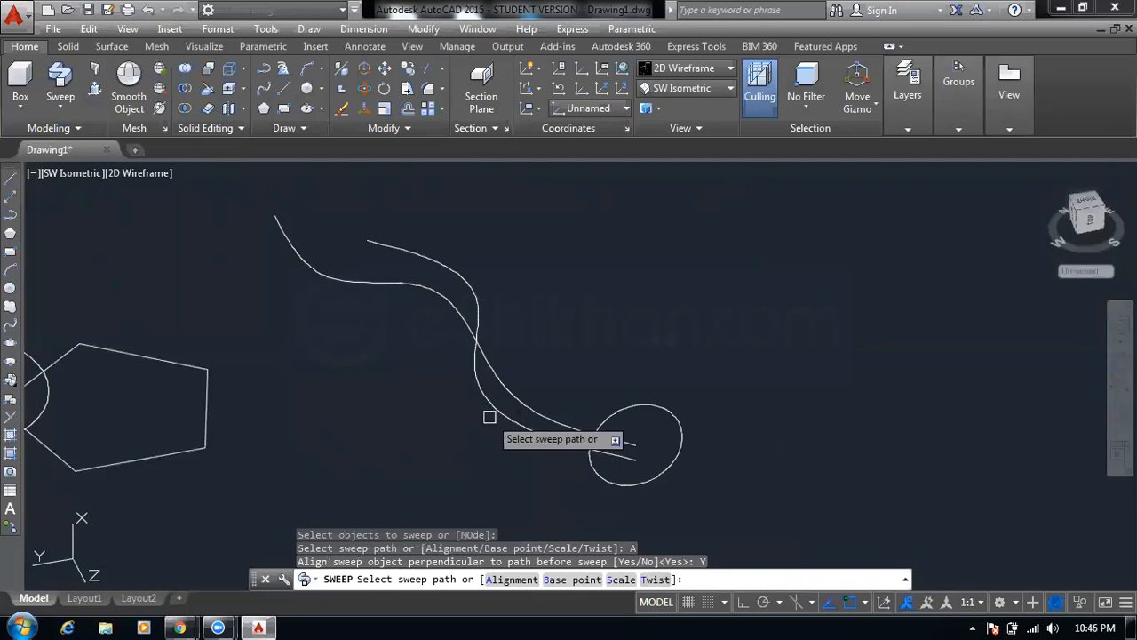
middle_drag(490, 417, 388, 403)
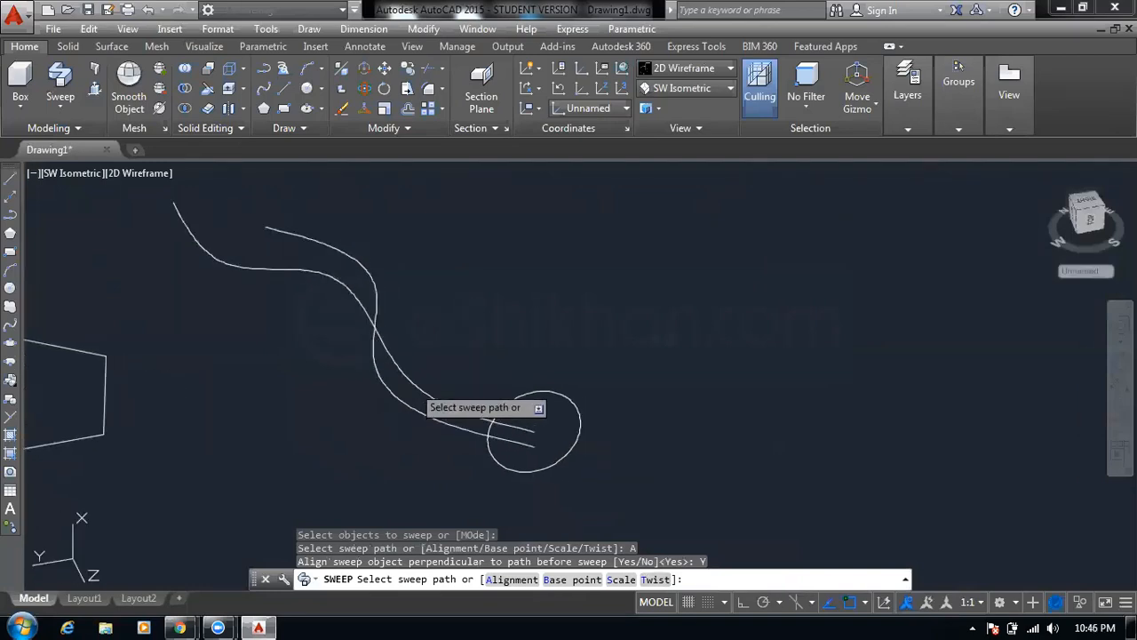
click(421, 397)
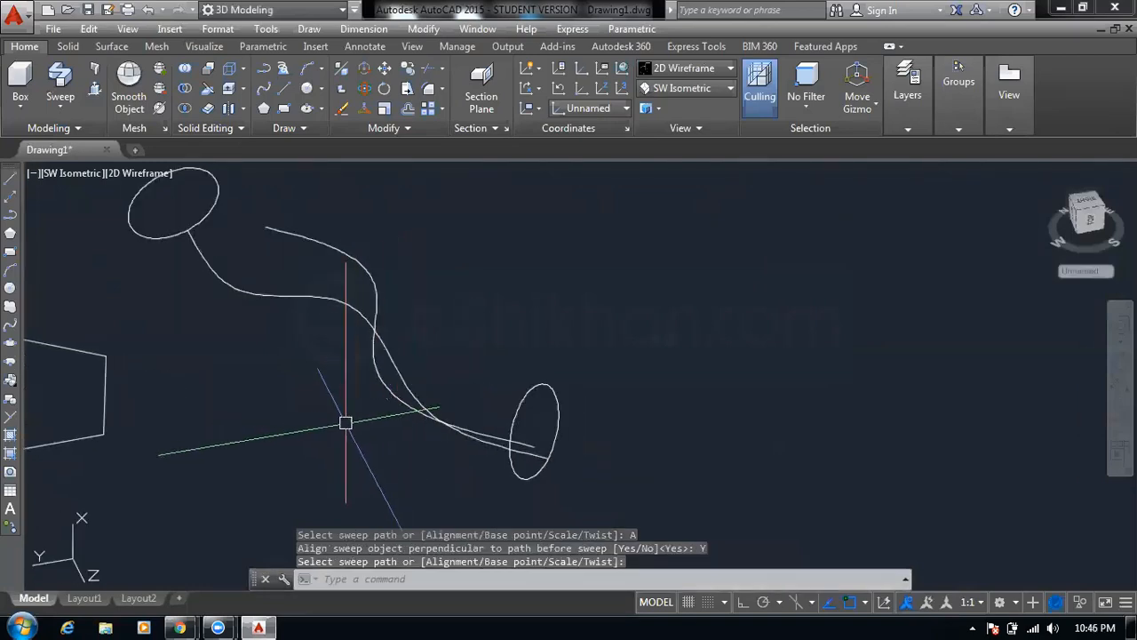
Preview the swept tube in the Conceptual visual style, and undo both the style change and the sweep
click(116, 173)
click(152, 235)
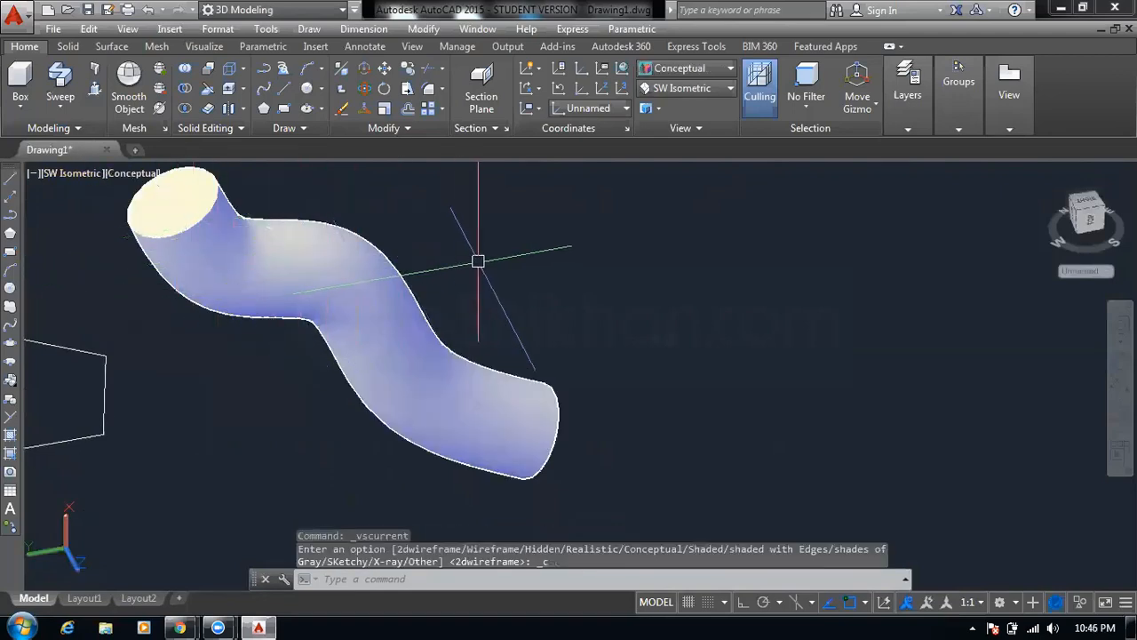
key(ctrl+z)
key(ctrl+z)
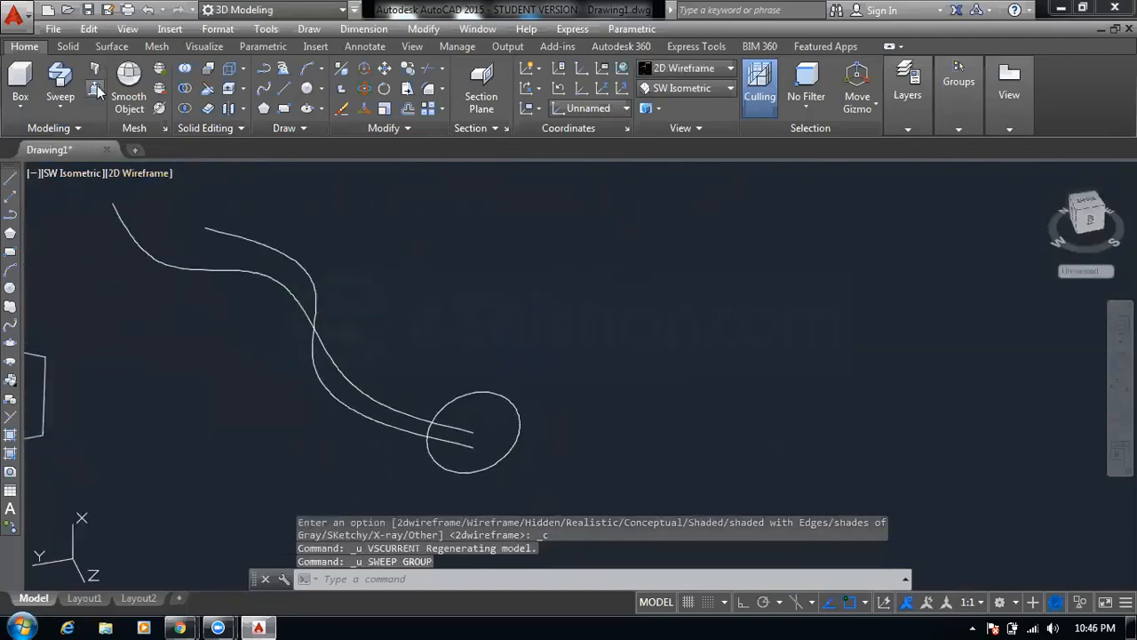
Try to sweep the circle along the spline ending below its centre, with perpendicular alignment set to No
click(61, 76)
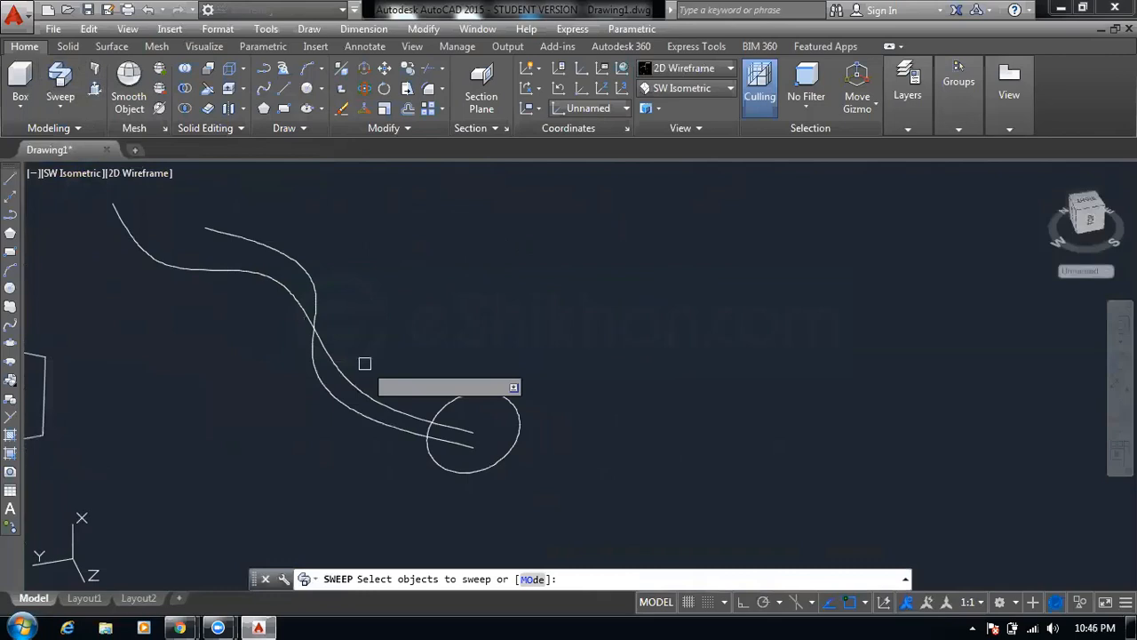
click(479, 469)
key(Return)
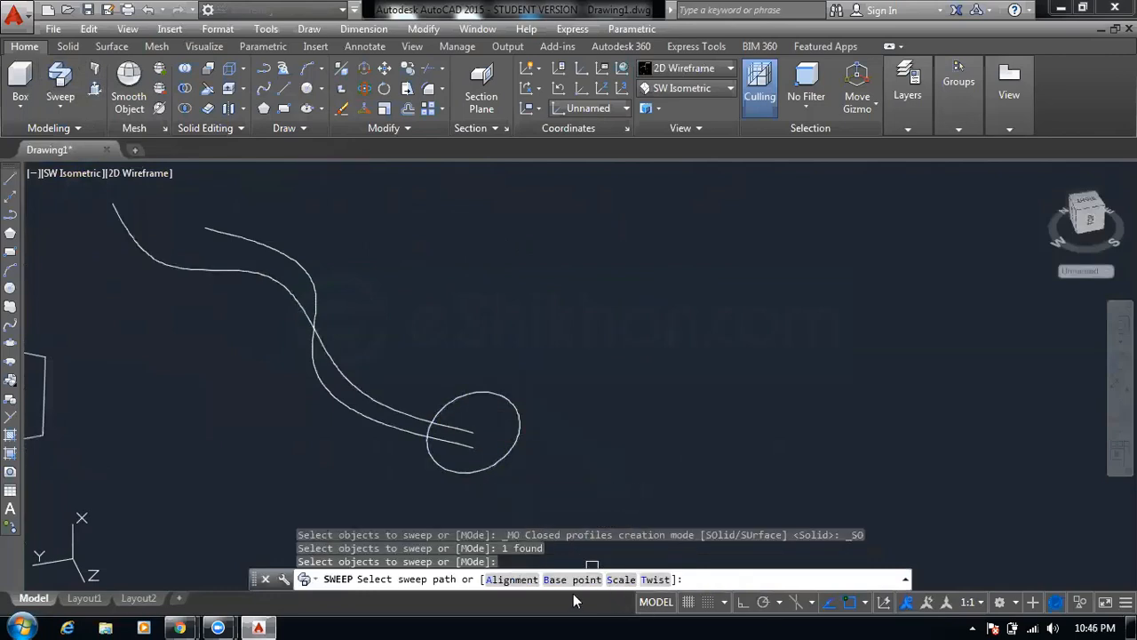
click(530, 582)
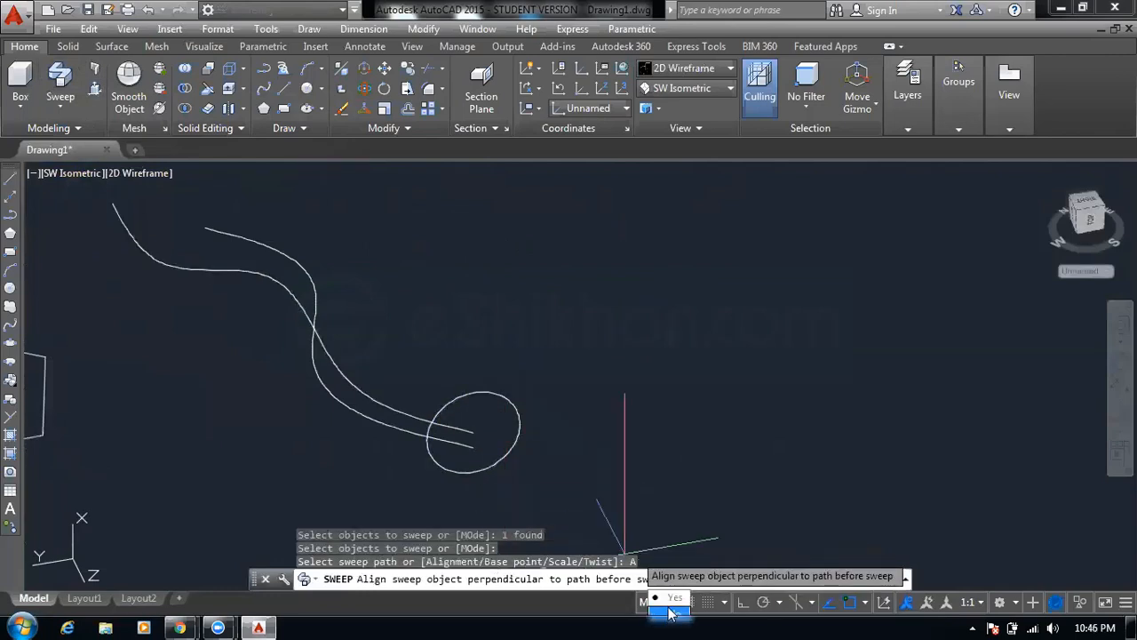
click(670, 612)
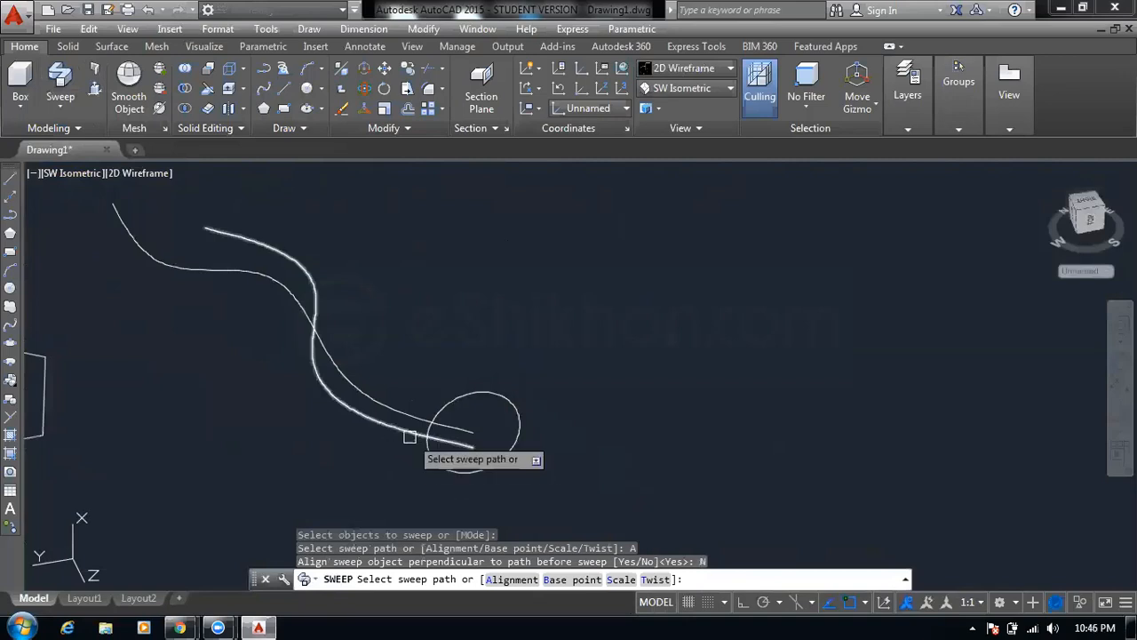
click(409, 436)
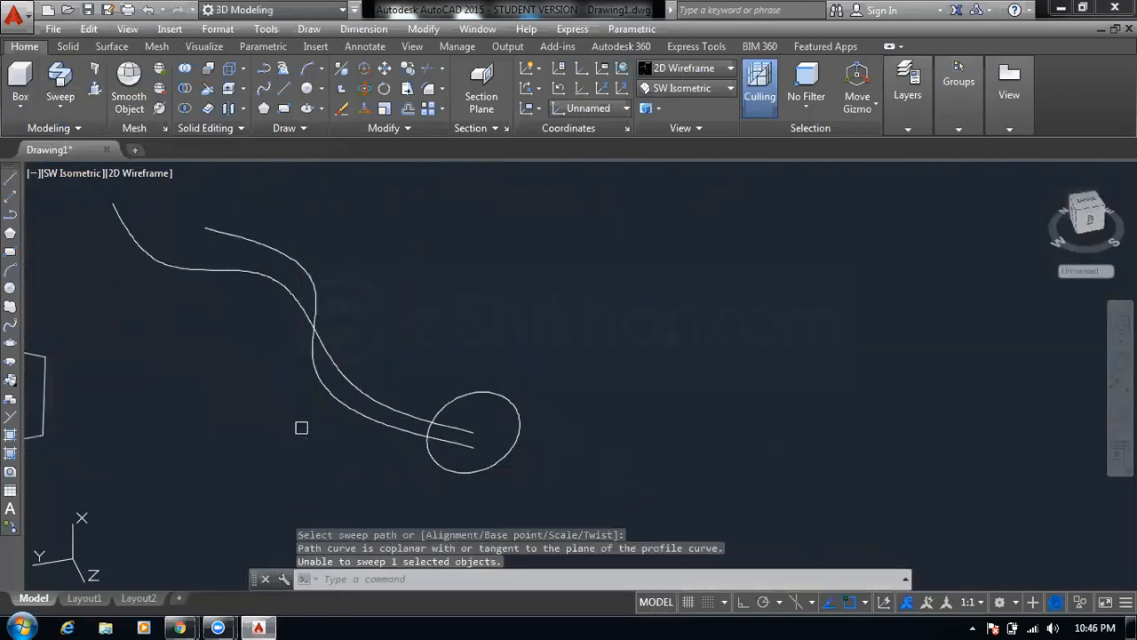
Try to sweep the circle along the spline starting at its centre, with perpendicular alignment set to No
key(Return)
click(442, 464)
key(Return)
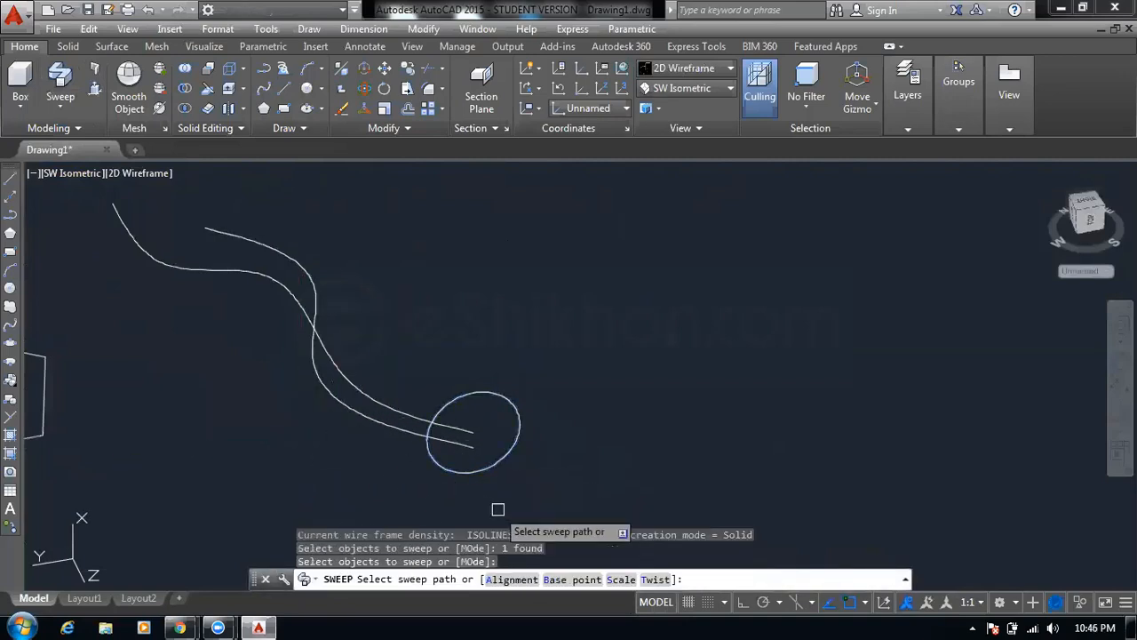
click(536, 579)
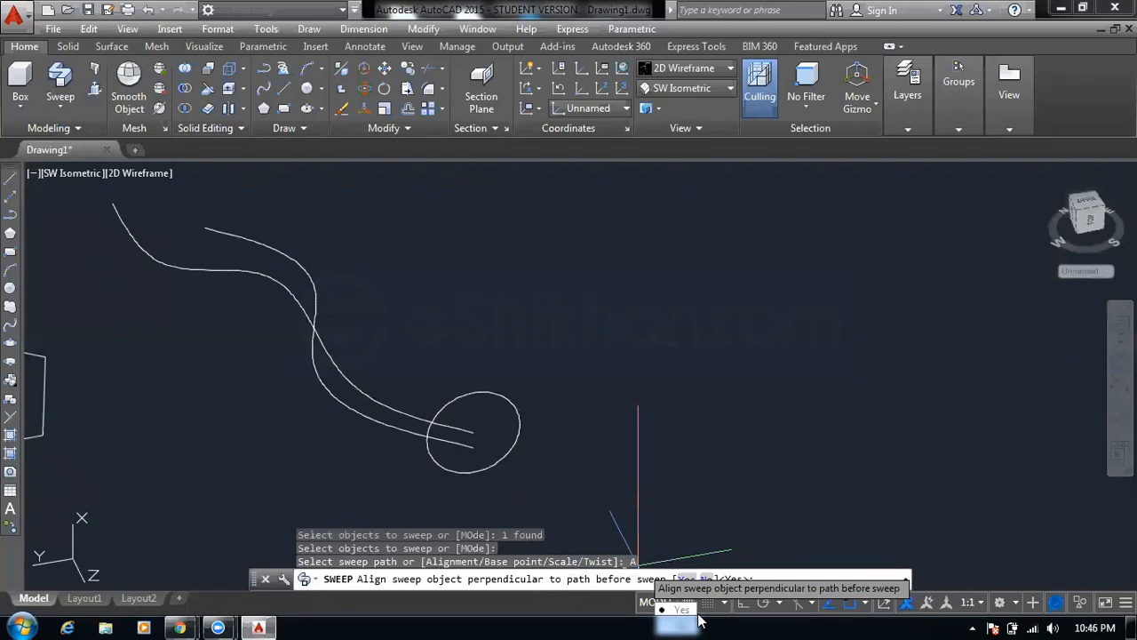
click(706, 578)
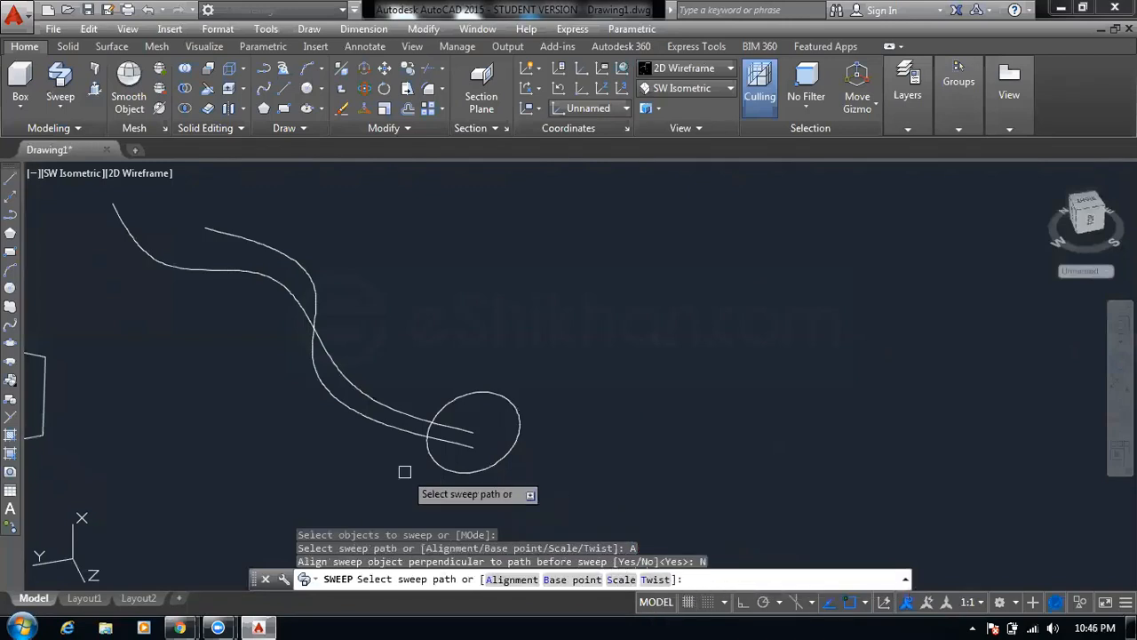
click(377, 399)
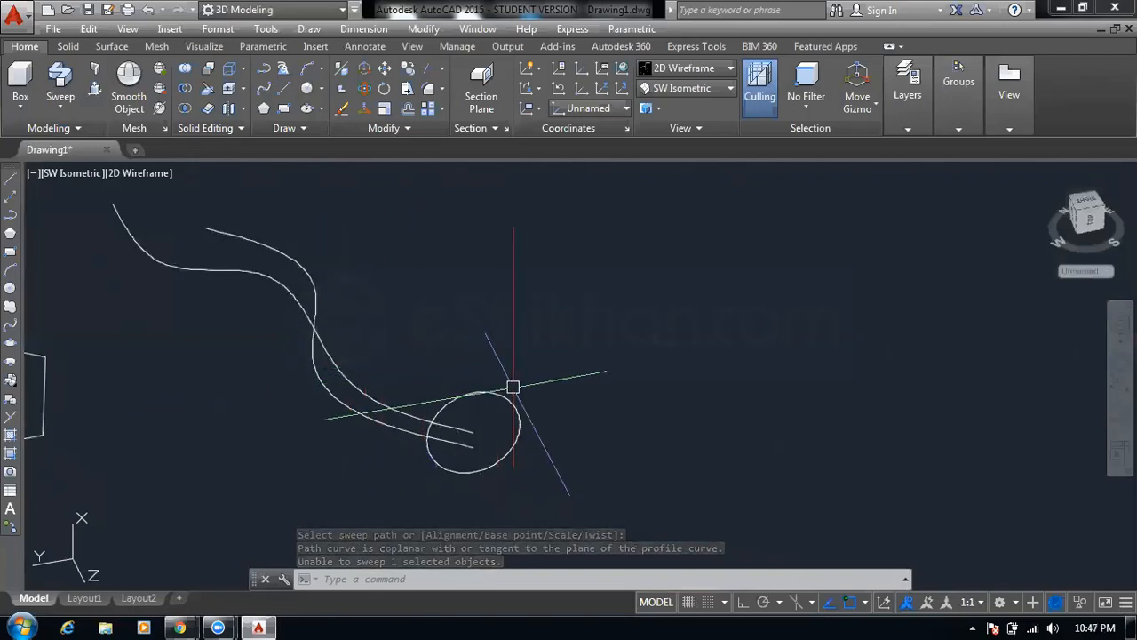
key(Escape)
key(Escape)
key(Escape)
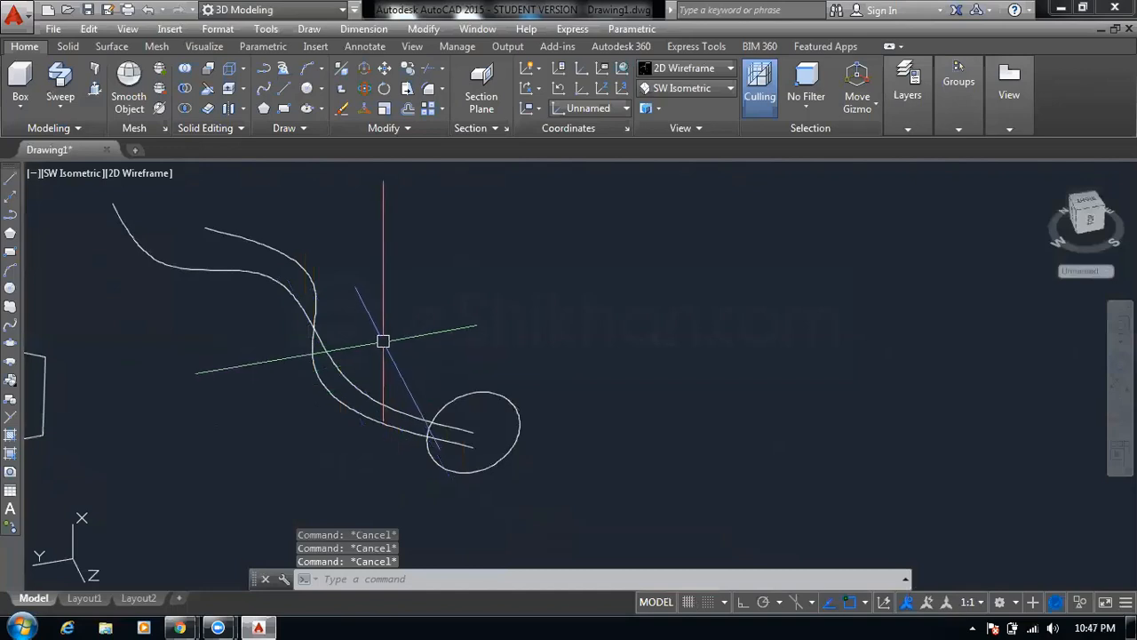
Sweep the circle along the spline starting at its centre, using a scale factor of 5
middle_drag(393, 337, 427, 325)
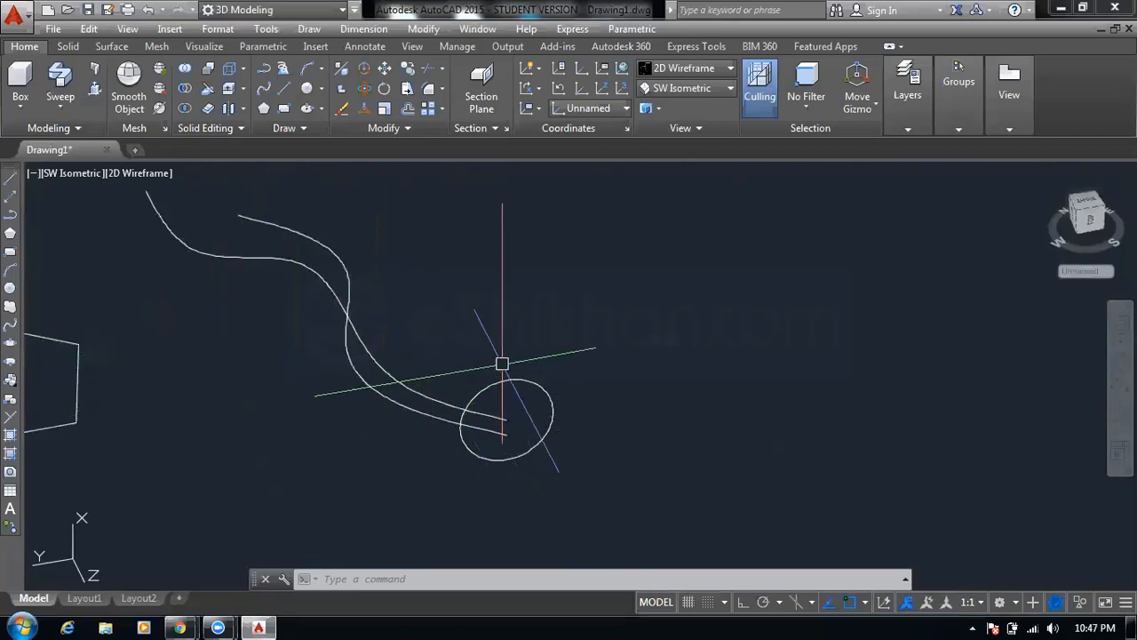
middle_drag(500, 364, 457, 338)
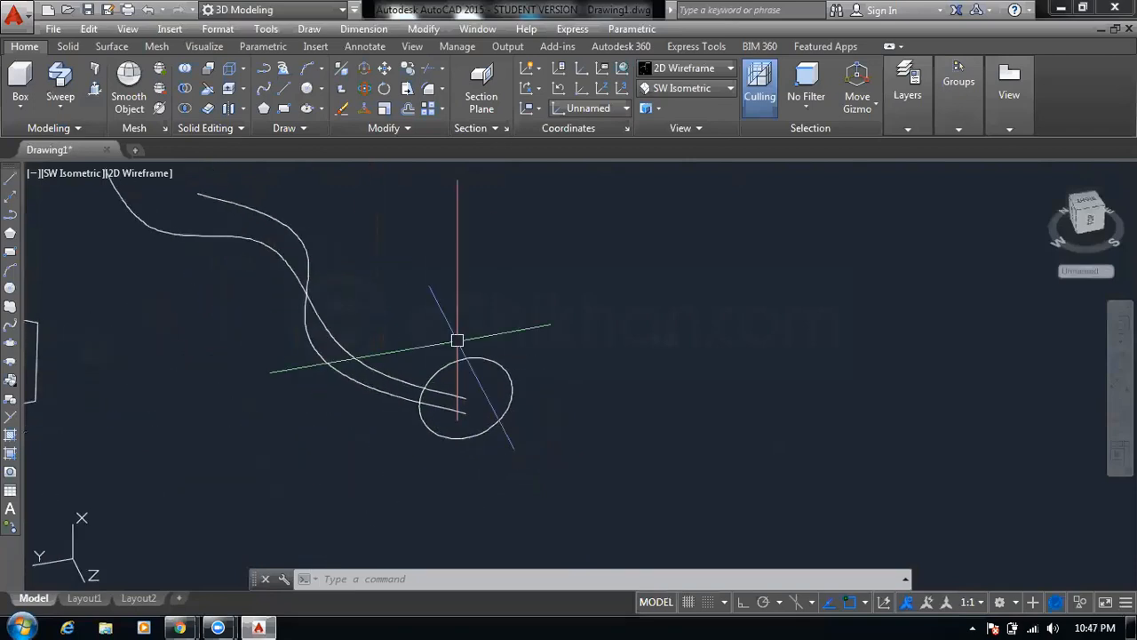
click(60, 106)
click(80, 230)
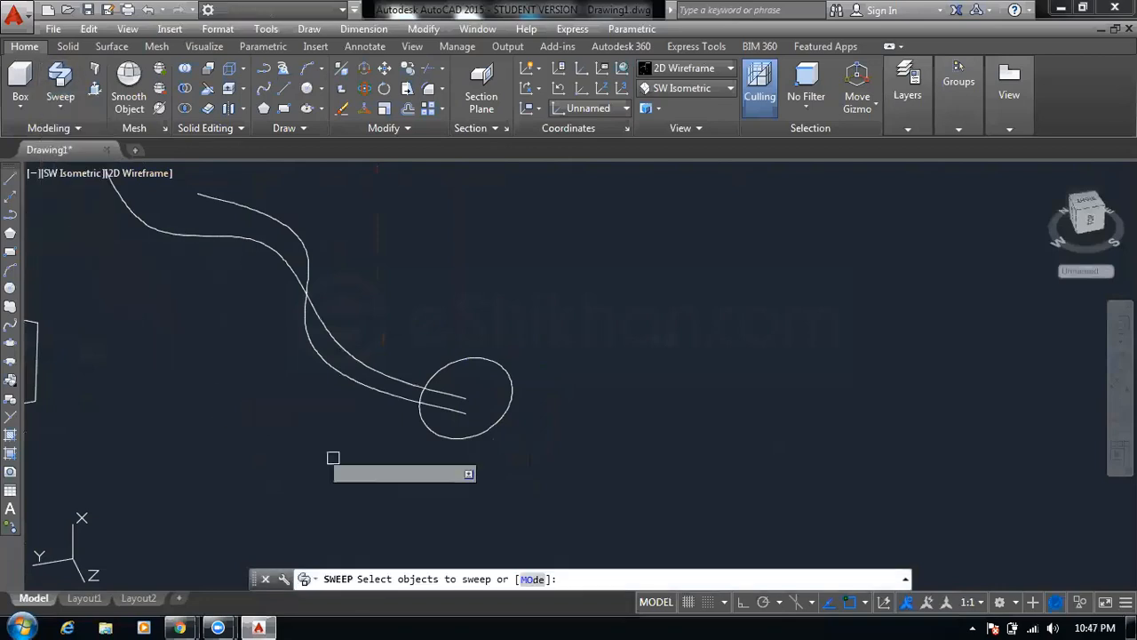
click(467, 438)
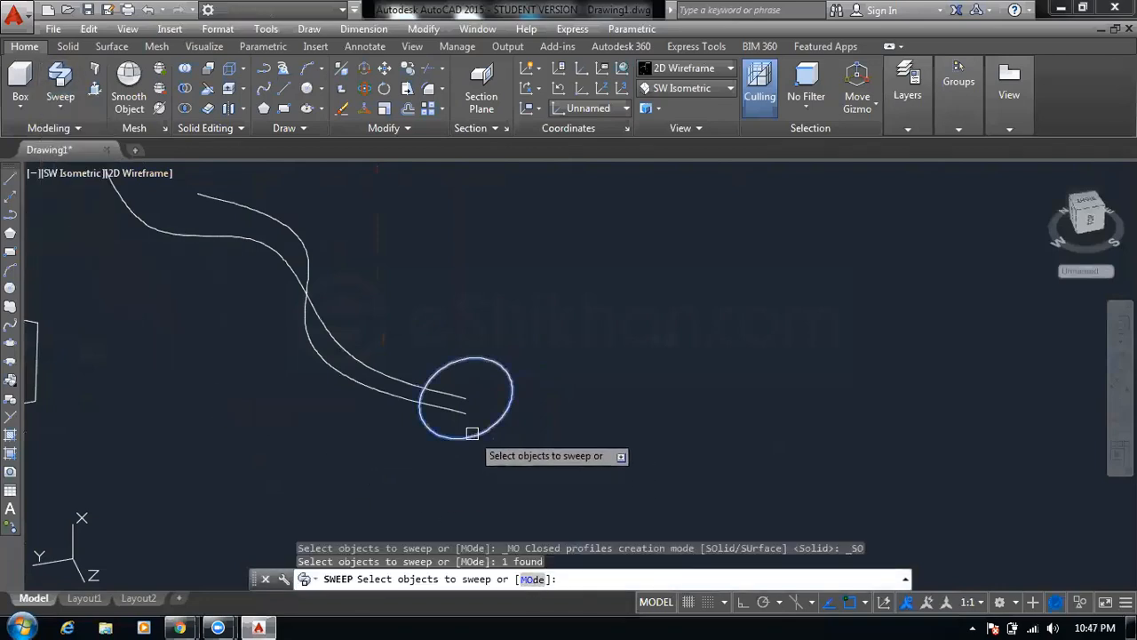
right_click(471, 482)
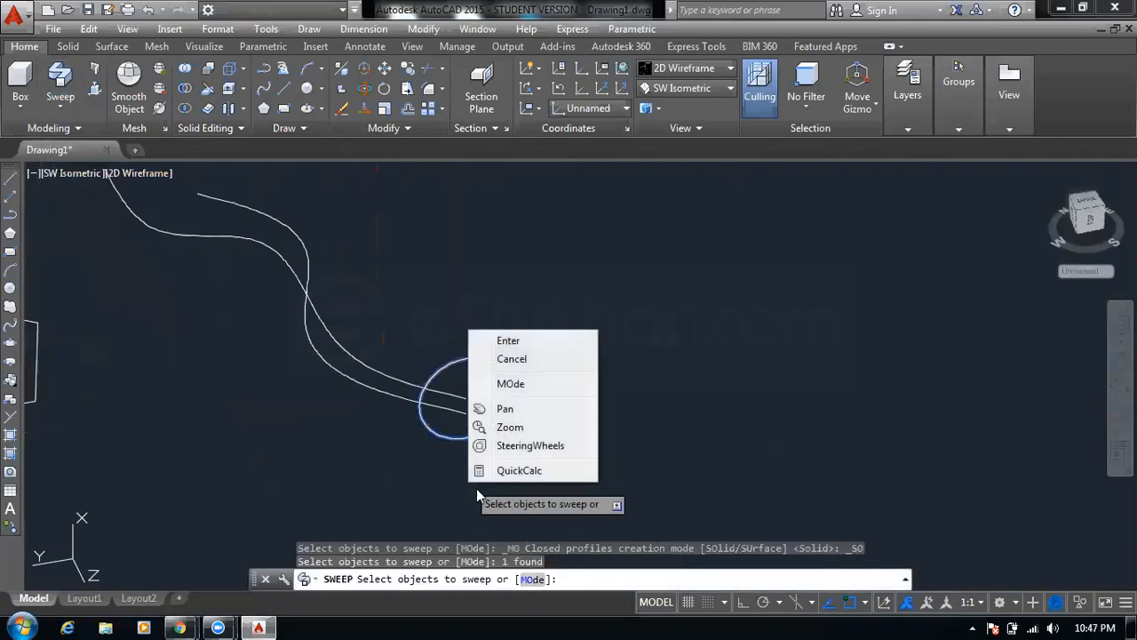
click(536, 343)
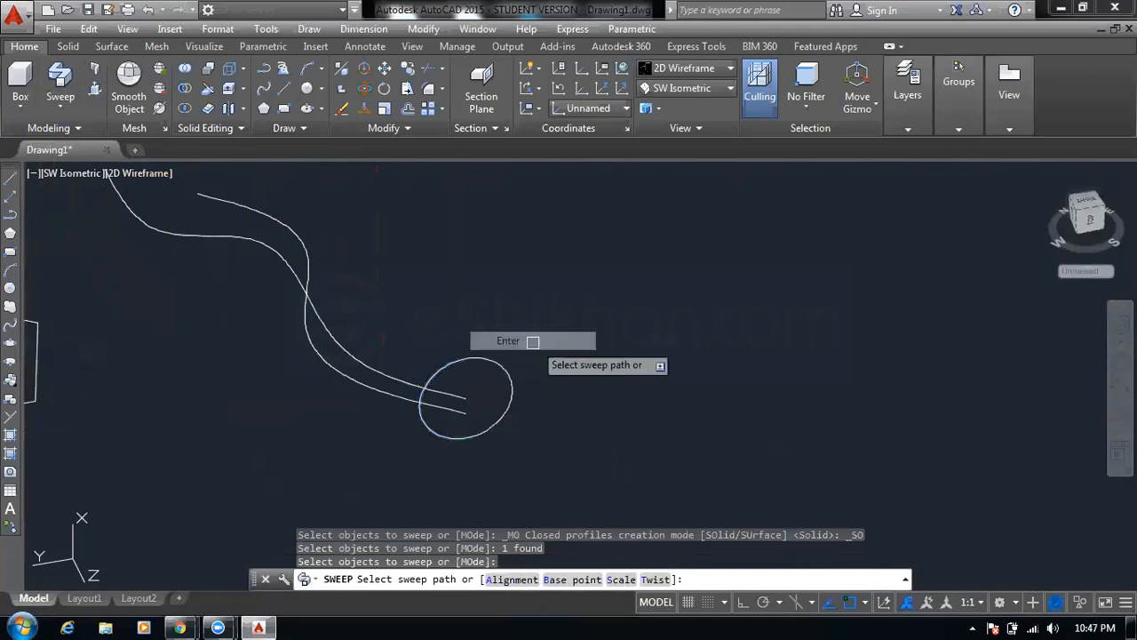
click(620, 579)
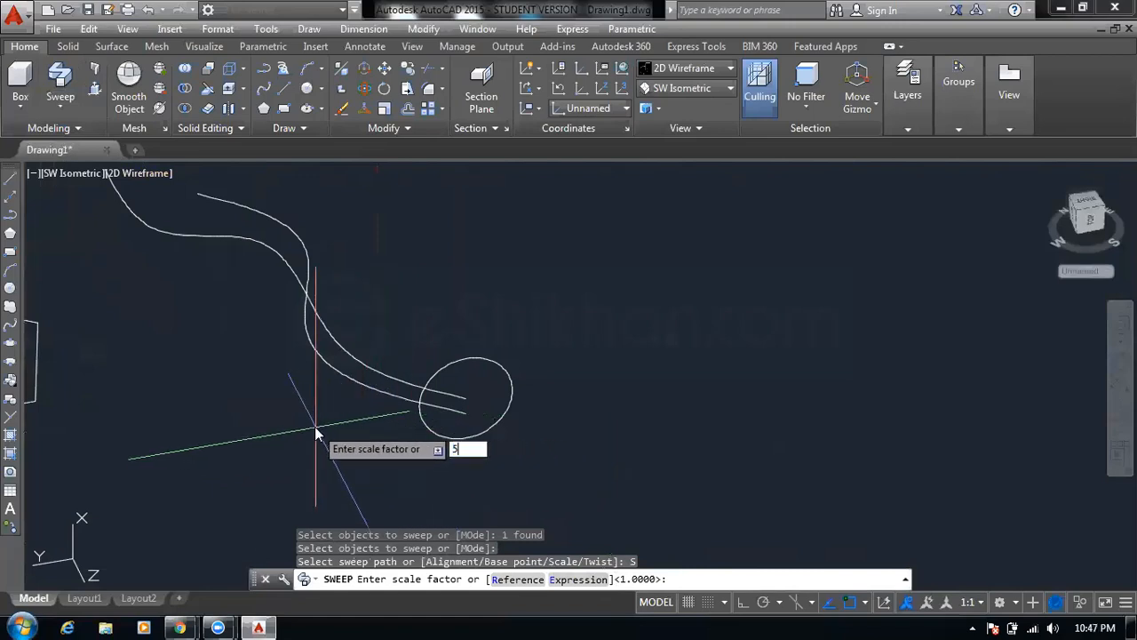
text(5)
key(Return)
click(427, 419)
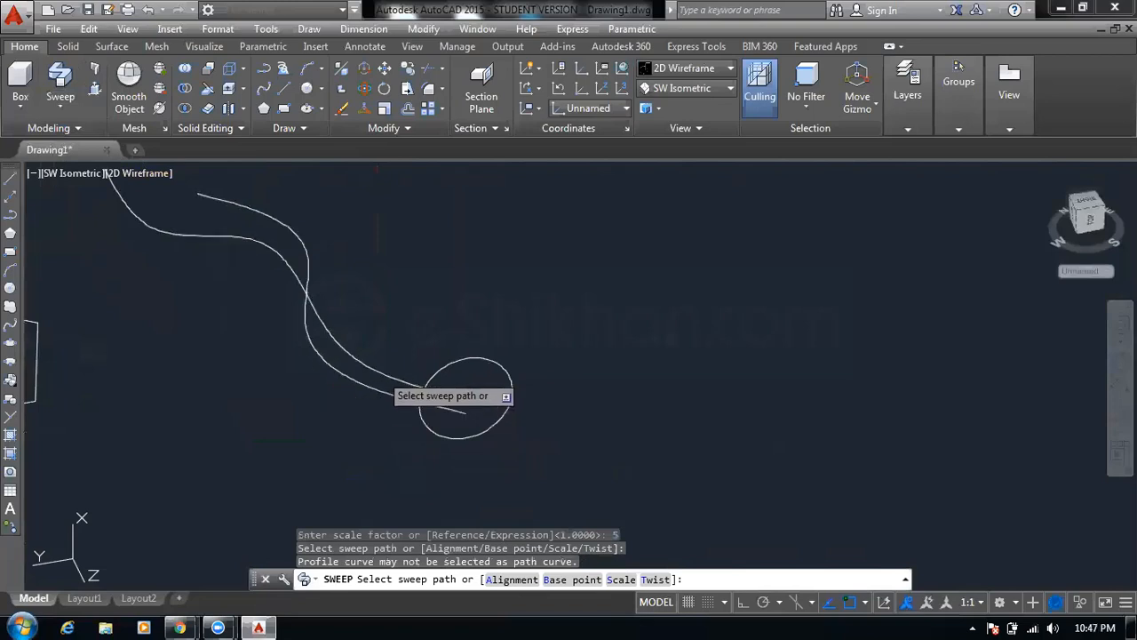
click(384, 380)
Apply the Conceptual visual style to shade the scaled sweep
scroll(434, 338, down, 5)
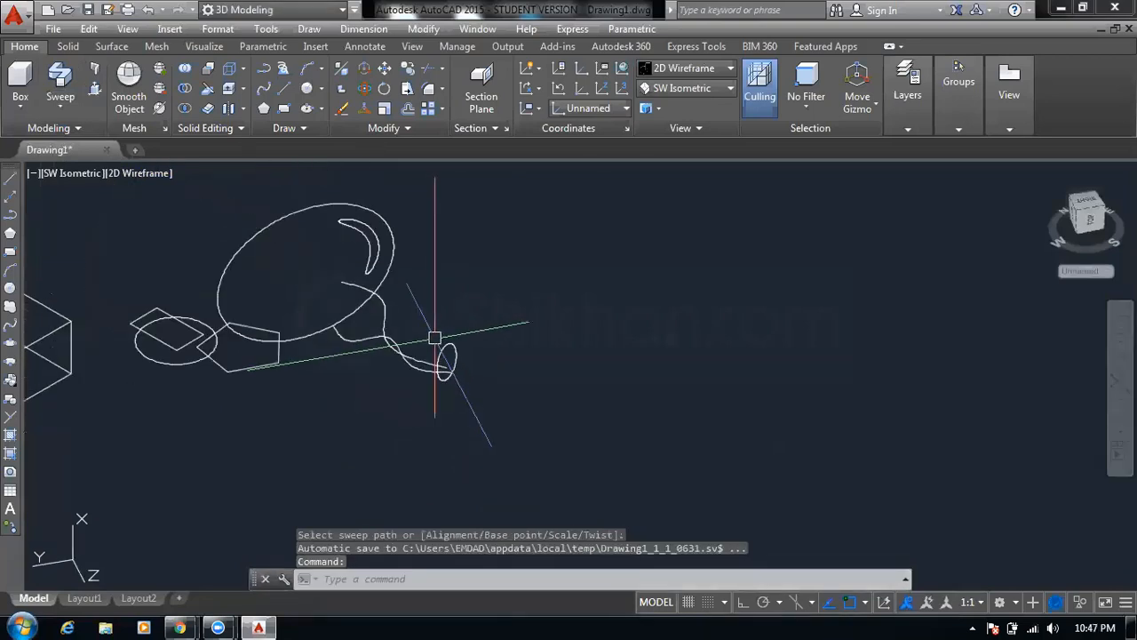
middle_drag(434, 337, 456, 354)
click(125, 174)
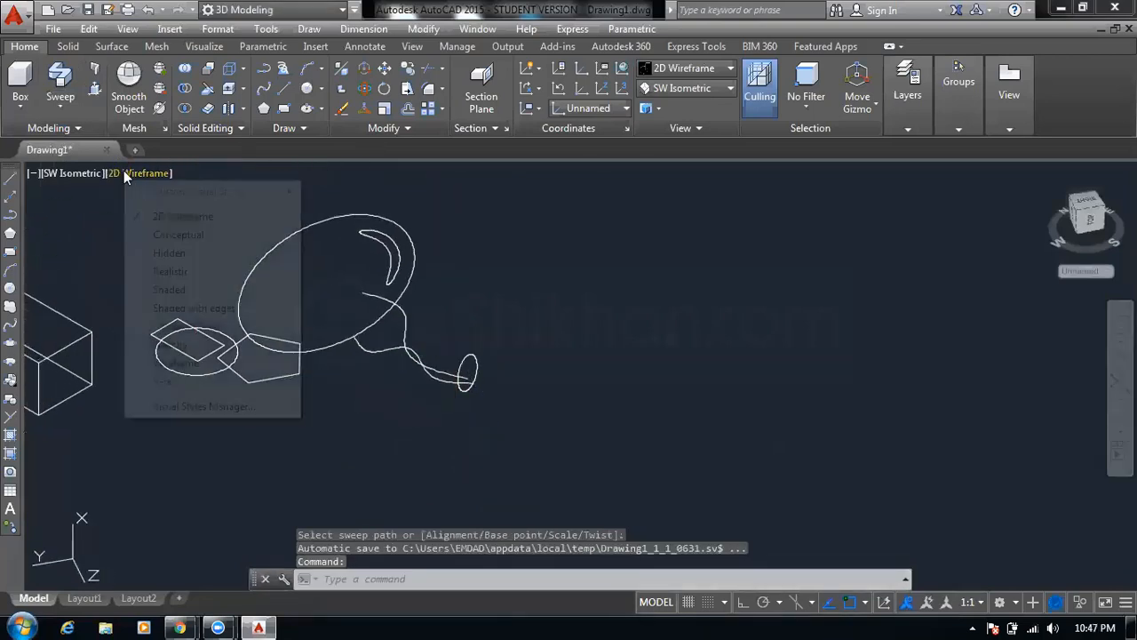
click(178, 235)
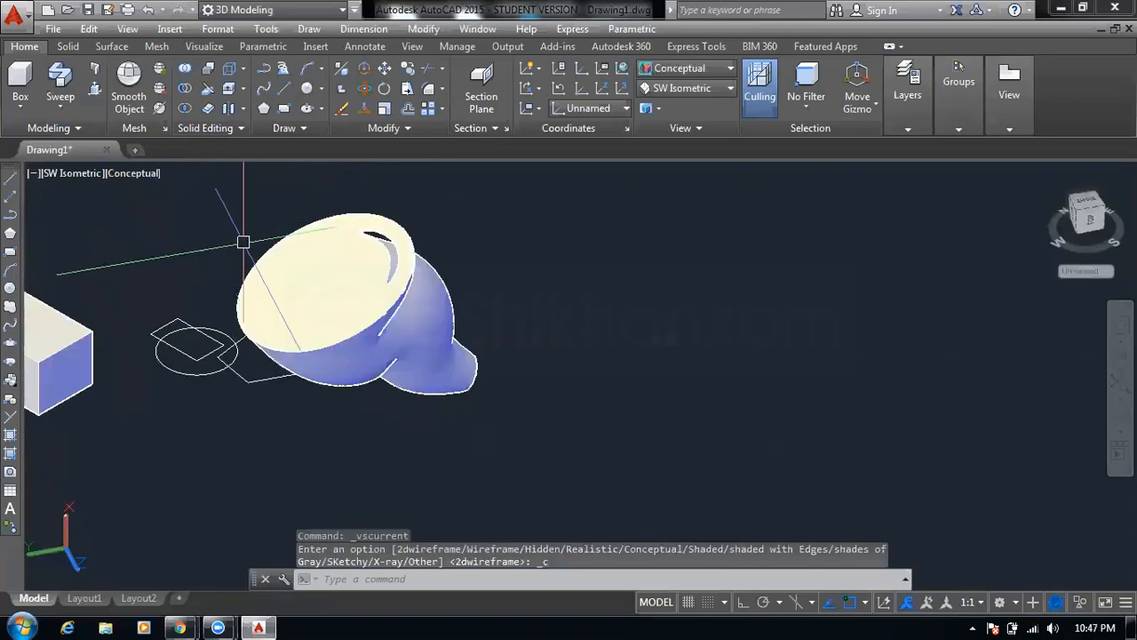
Examine the shaded, scaled sweep up close and from further out
key(Escape)
key(Escape)
key(Escape)
scroll(445, 220, up, 5)
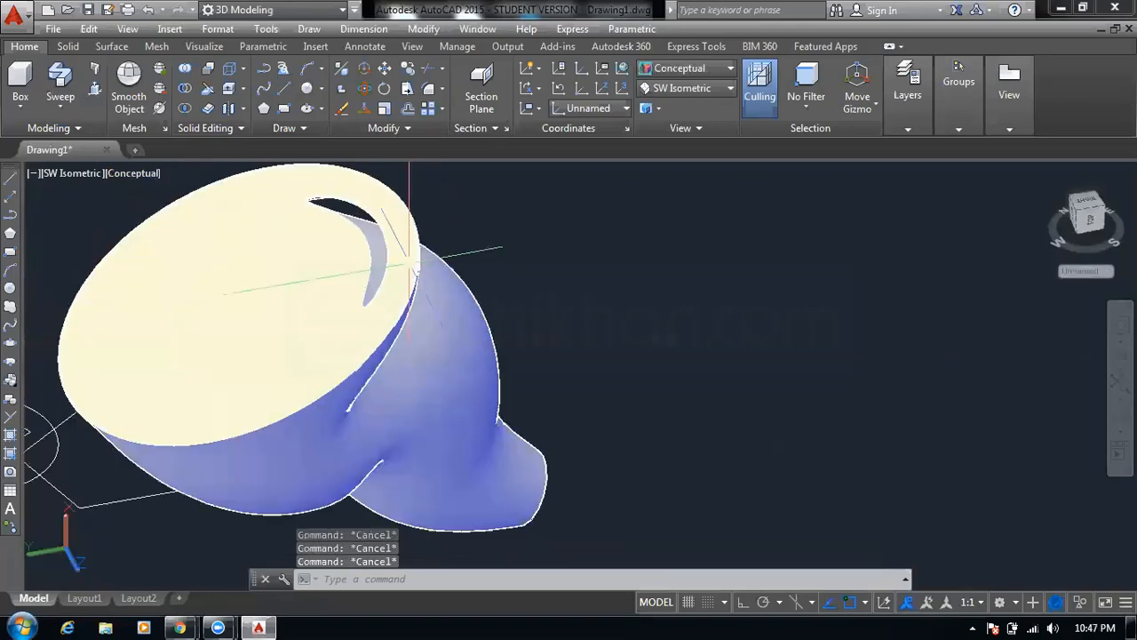
scroll(392, 252, down, 5)
middle_drag(392, 252, 462, 242)
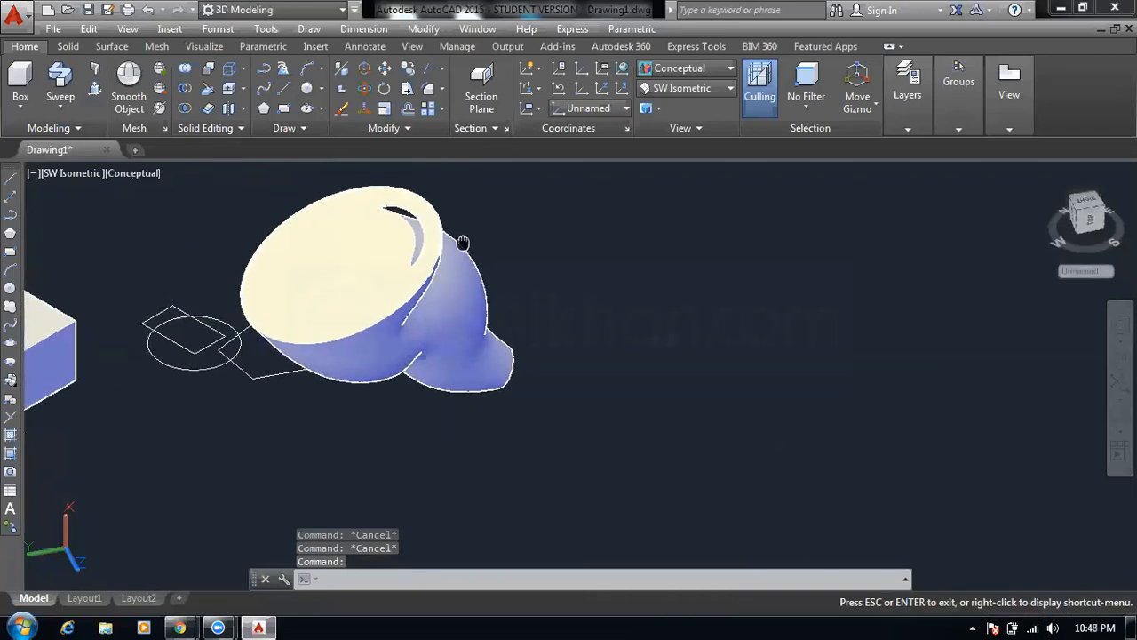
right_click(463, 242)
click(478, 246)
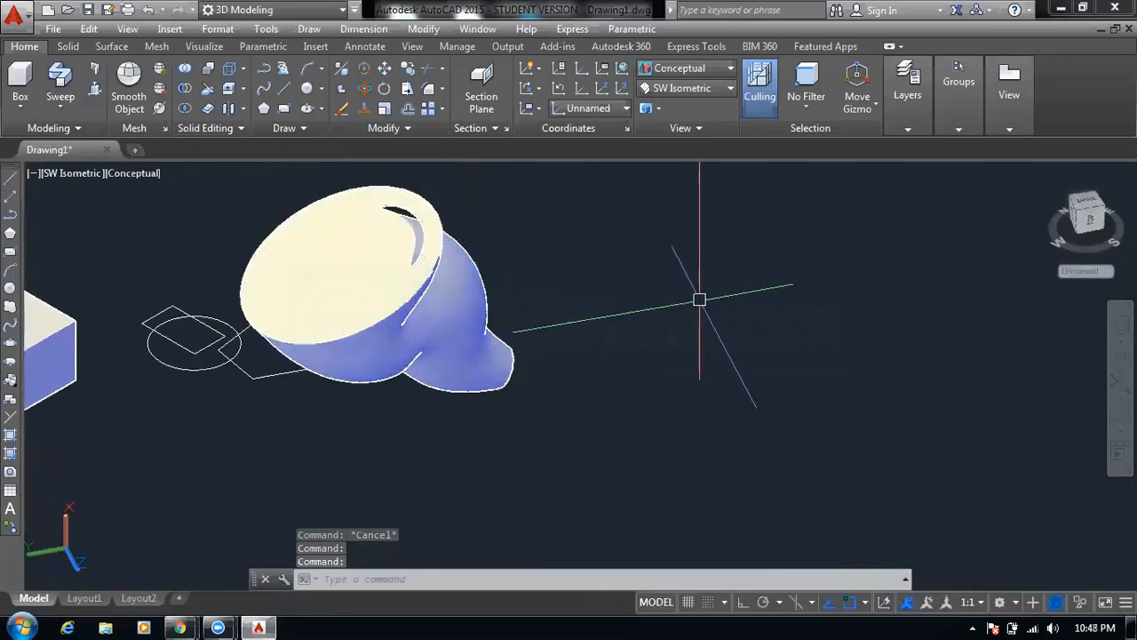
Examine the shaded, scaled sweep beside the box with the Free Orbit and Continuous Orbit views
click(1116, 413)
right_click(513, 291)
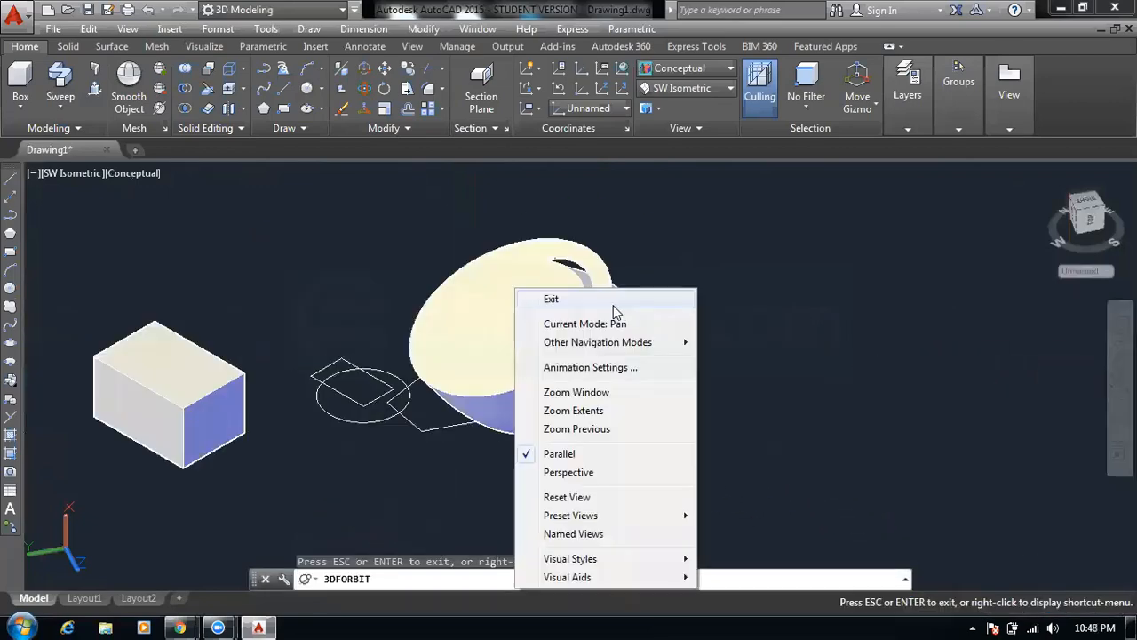
click(540, 298)
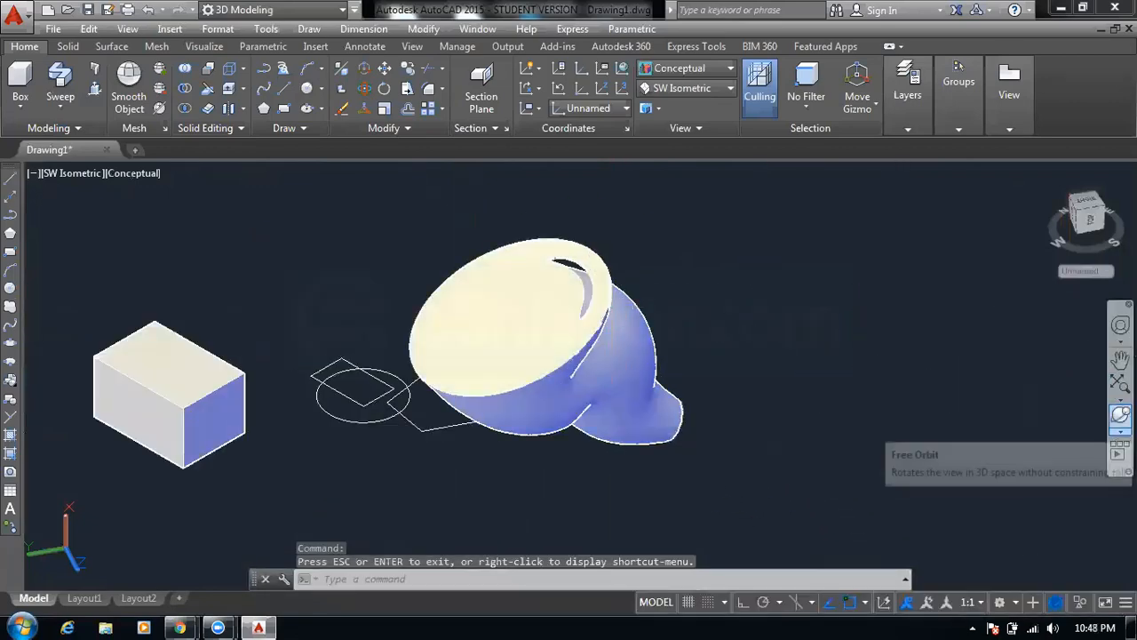
click(1121, 431)
click(1039, 484)
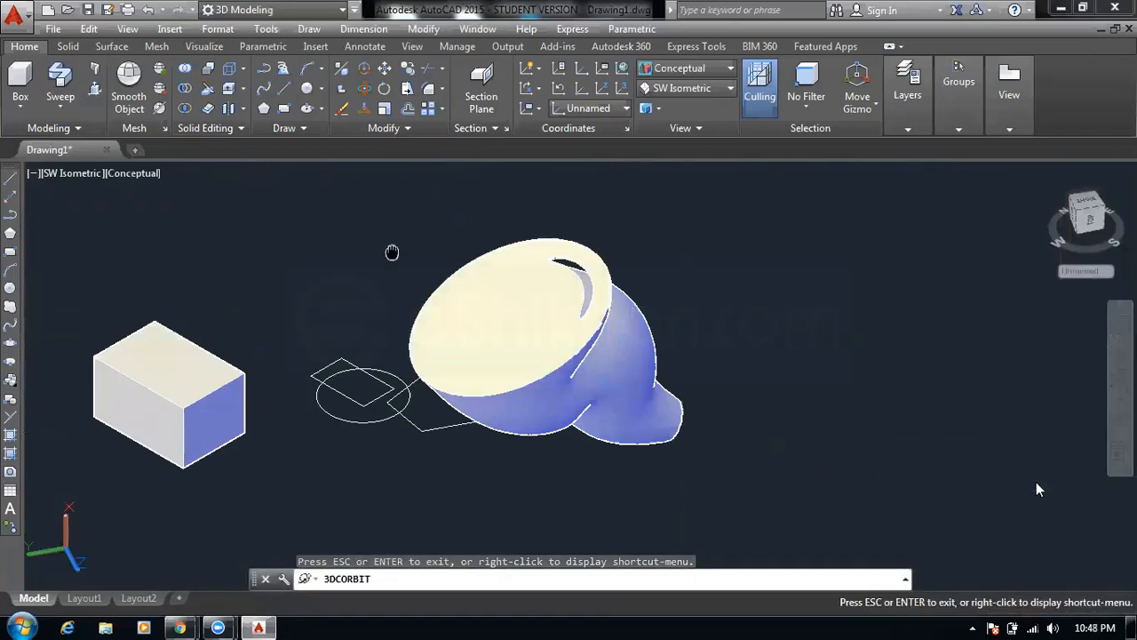
drag(393, 251, 597, 335)
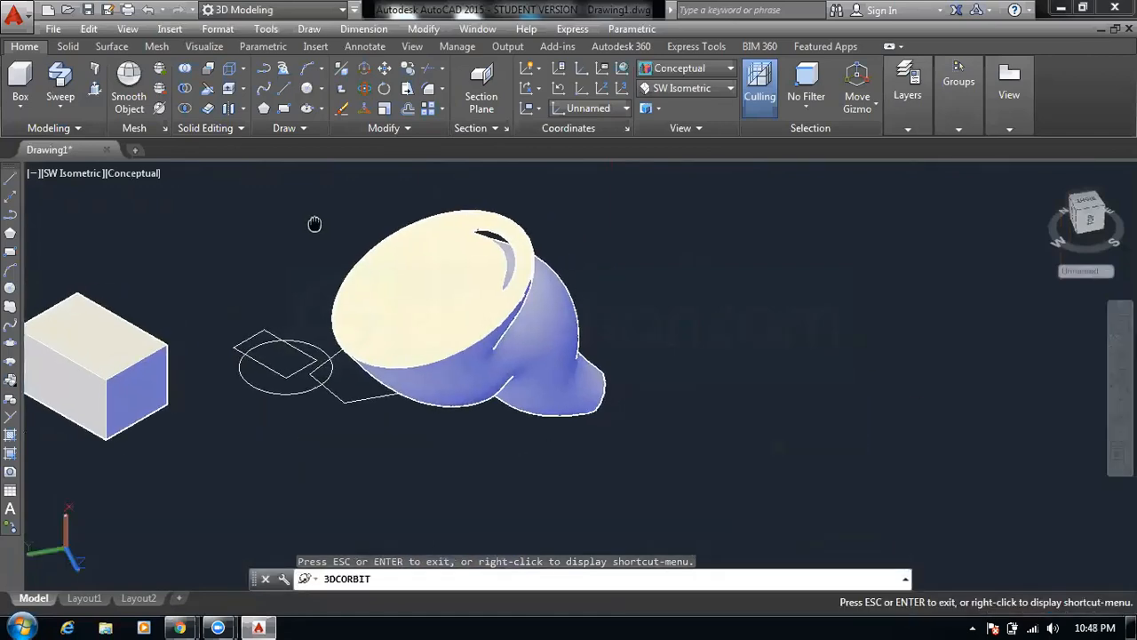
right_click(317, 223)
click(348, 232)
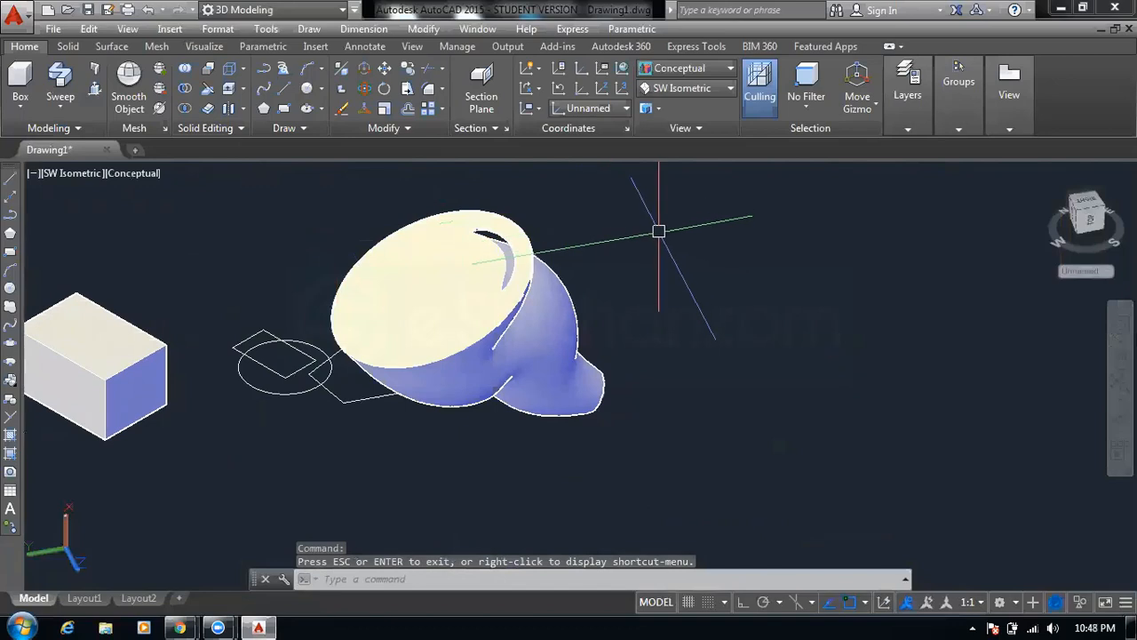
Undo the view changes, the Conceptual shading and the sweep made with scale factor 5
key(ctrl+z)
key(ctrl+z)
key(ctrl+z)
key(ctrl+z)
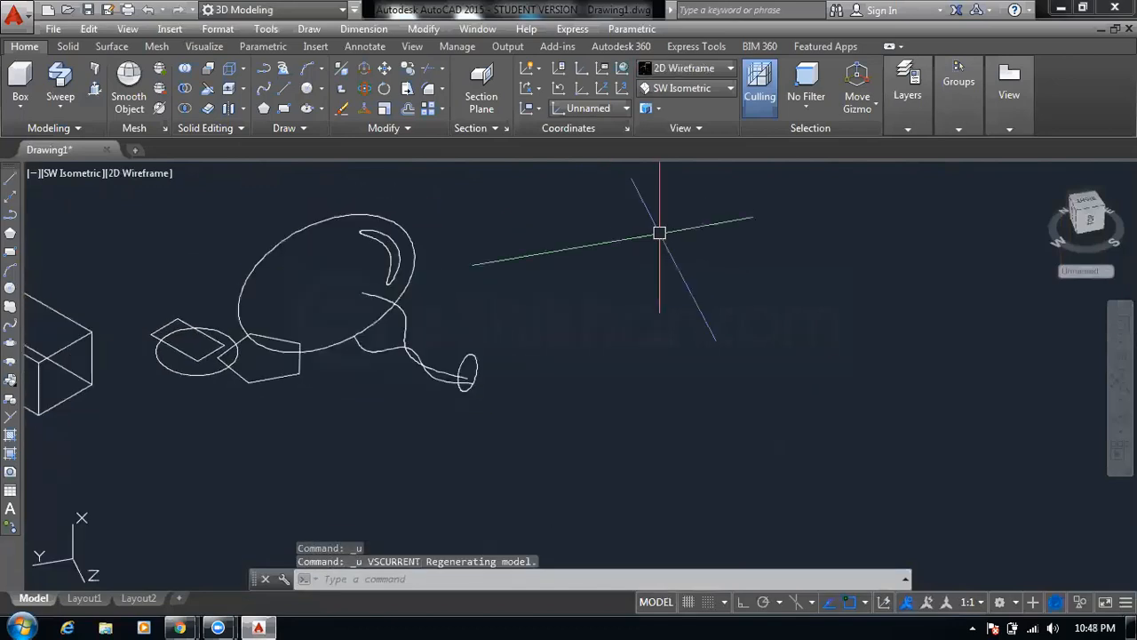
key(ctrl+z)
key(ctrl+z)
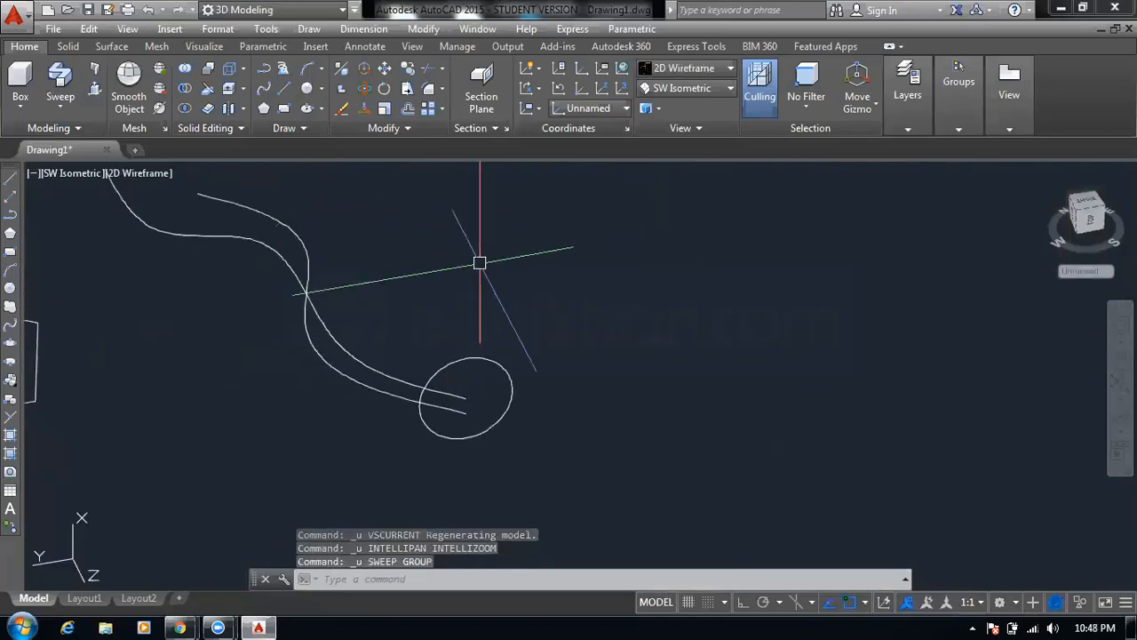
scroll(469, 266, down, 3)
scroll(424, 264, up, 3)
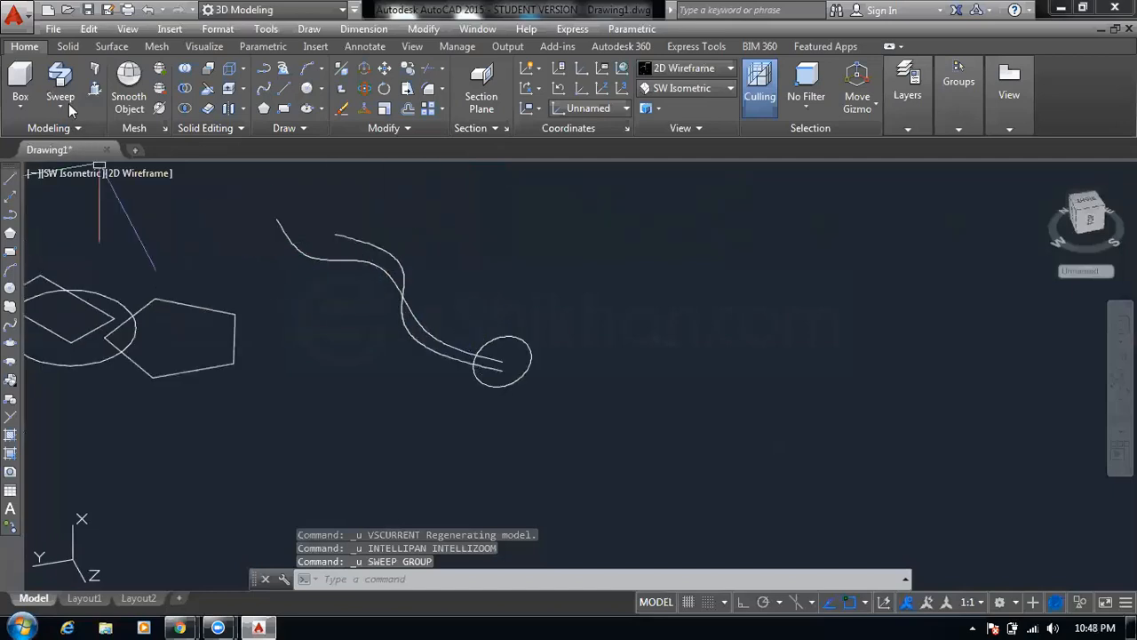
Sweep the circle along the spline starting at its centre, using a scale factor of 3
click(60, 80)
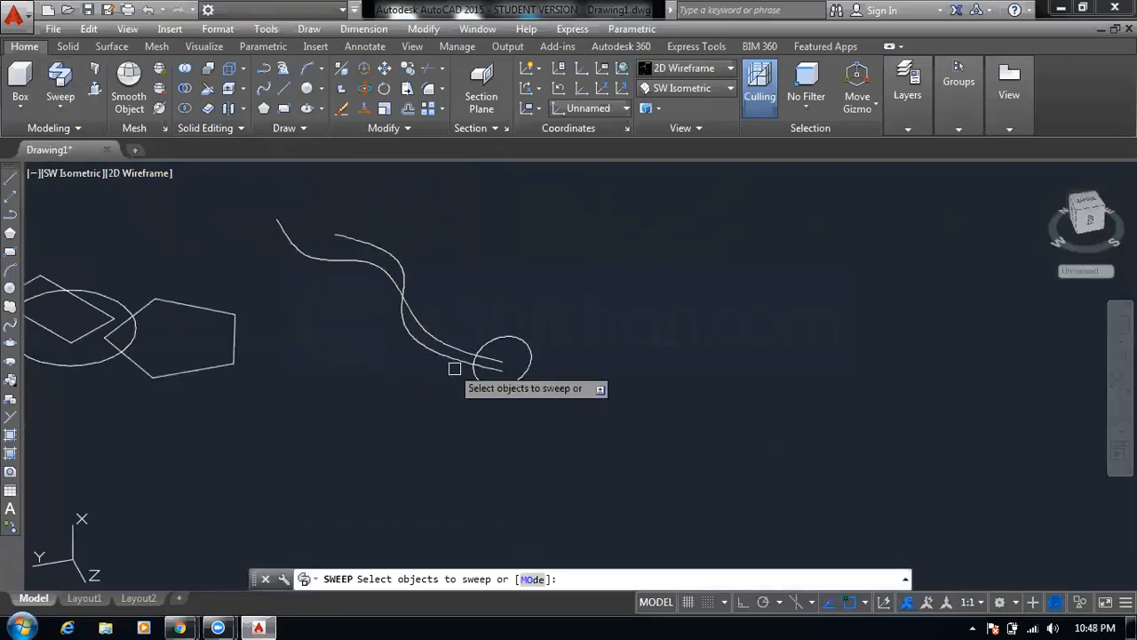
click(513, 378)
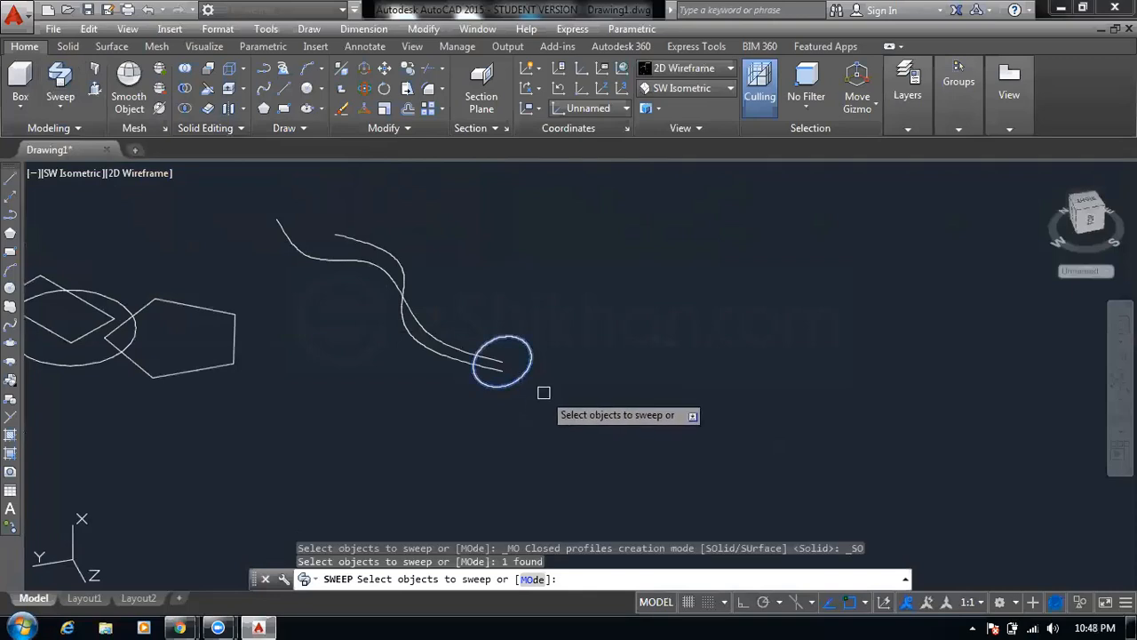
key(Return)
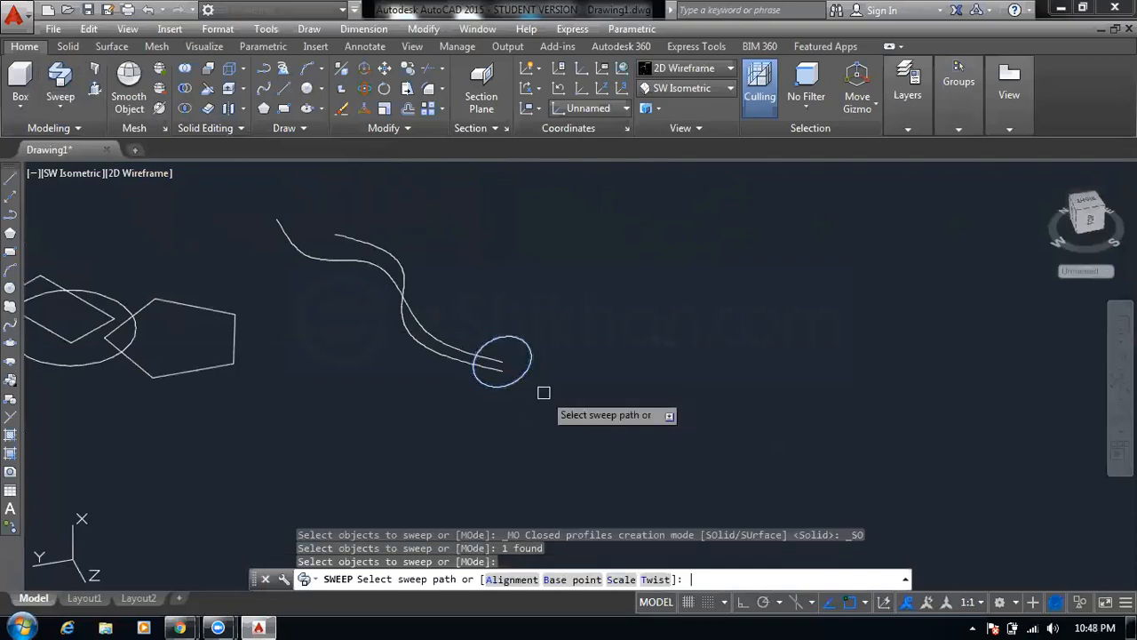
click(621, 579)
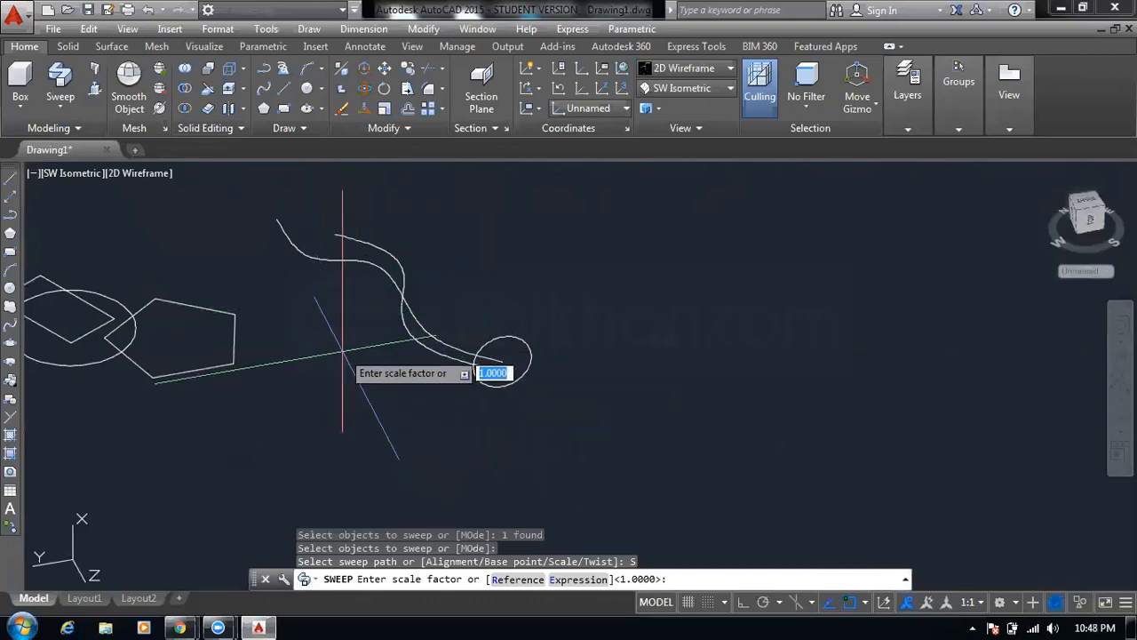
key(Return)
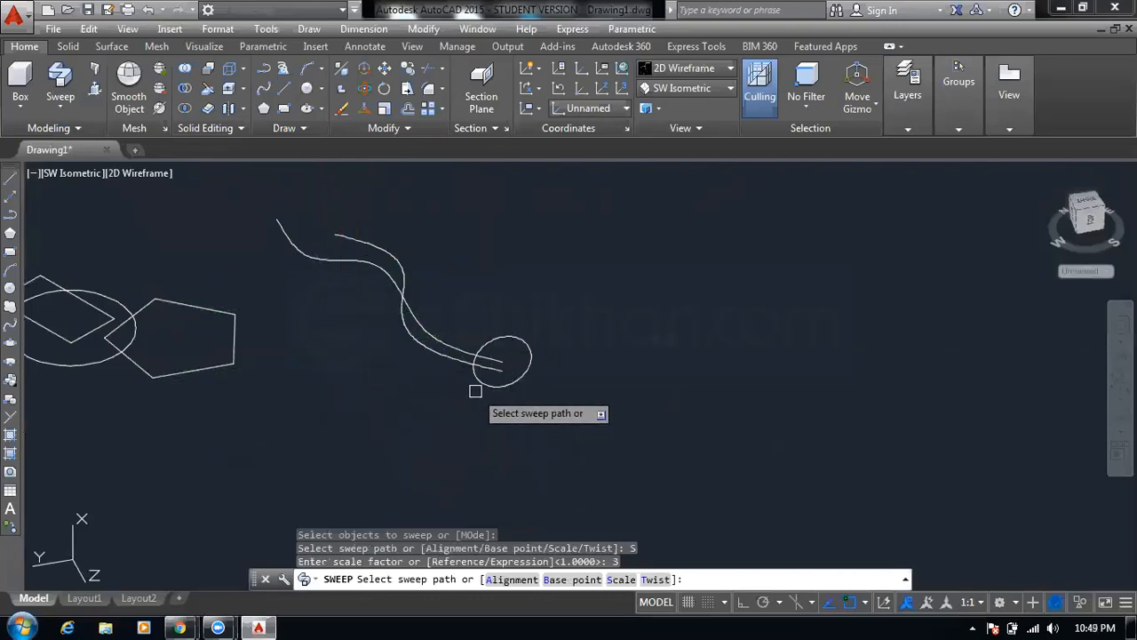
click(424, 332)
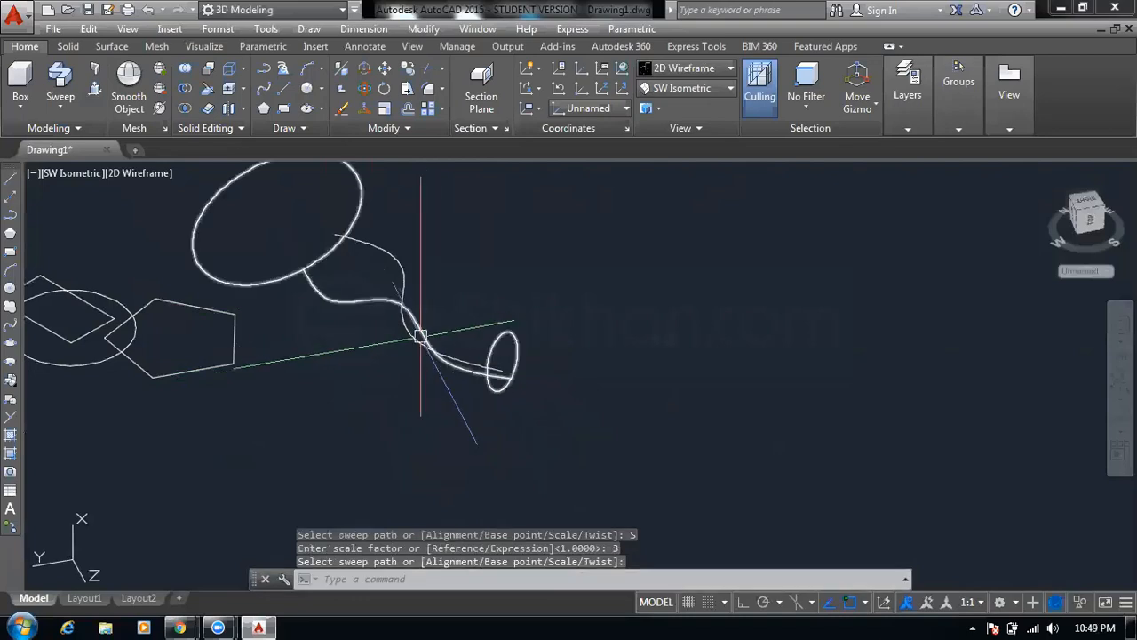
Shade the sweep scaled by 3 with the Conceptual visual style and inspect its shape
click(135, 174)
click(197, 234)
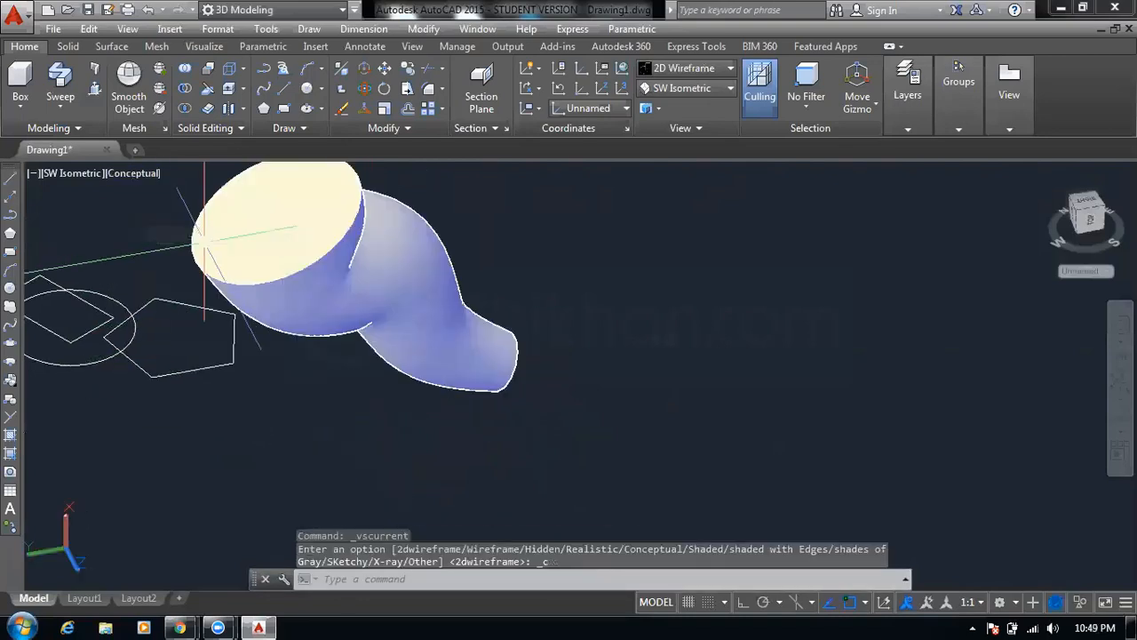
key(Escape)
key(Escape)
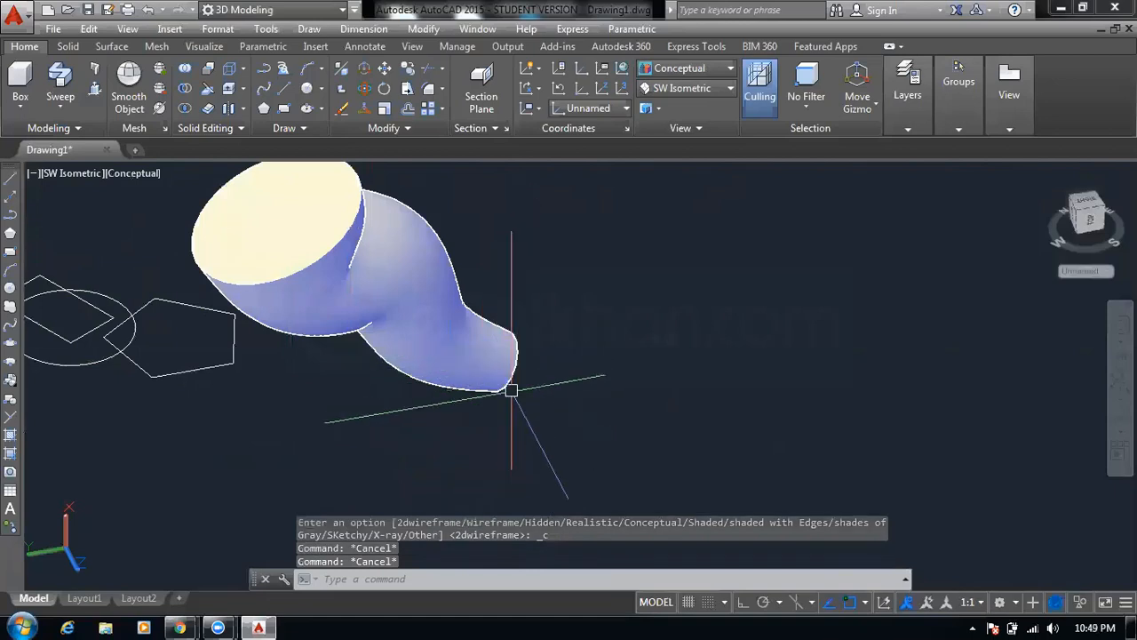
shift+middle_drag(512, 389, 454, 467)
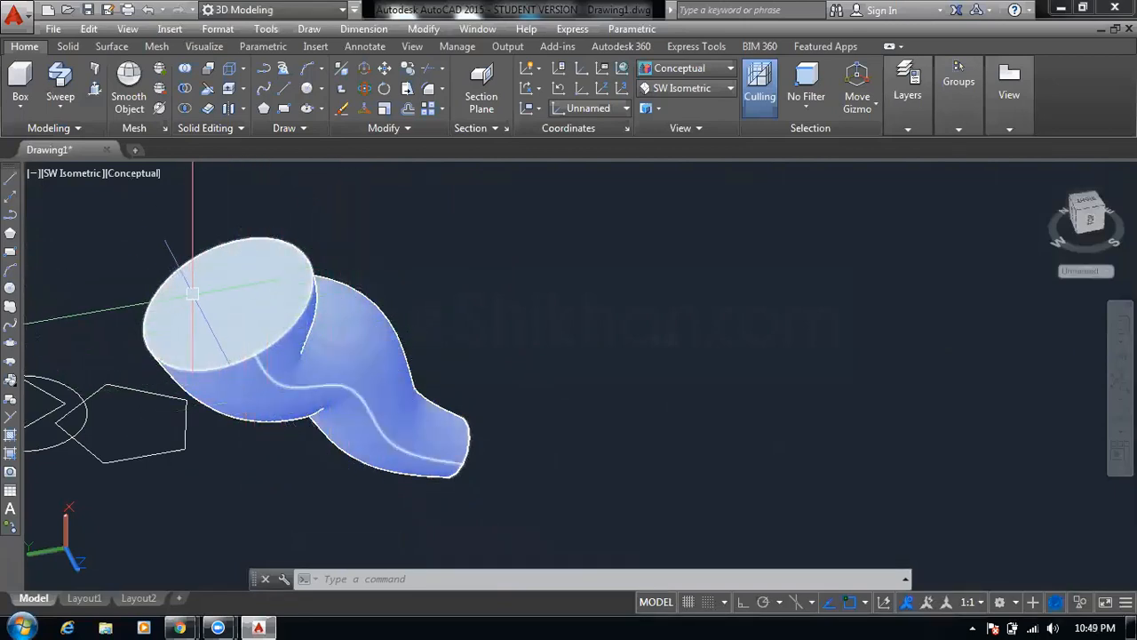
Undo the Conceptual shading and the sweep made with scale factor 3
key(ctrl+z)
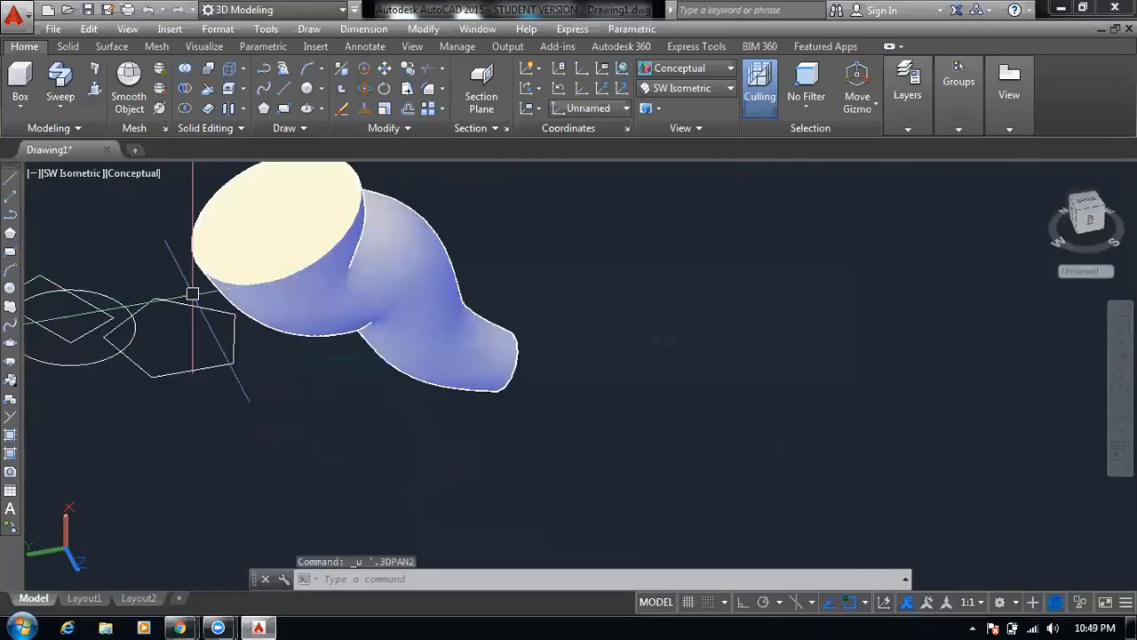
key(ctrl+z)
key(ctrl+z)
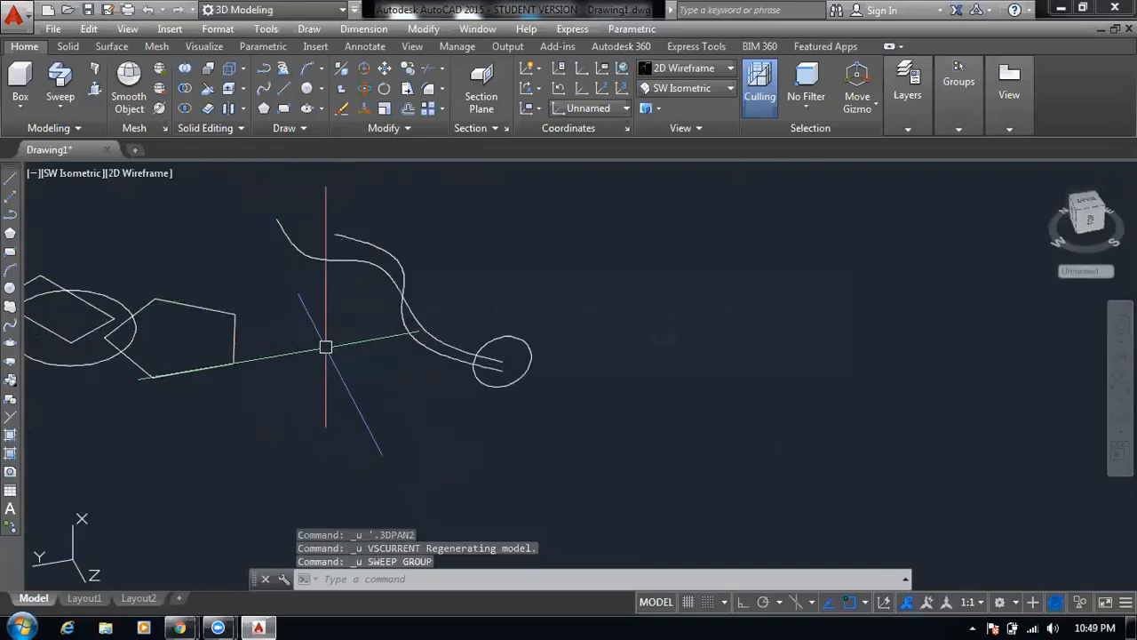
key(Escape)
key(Escape)
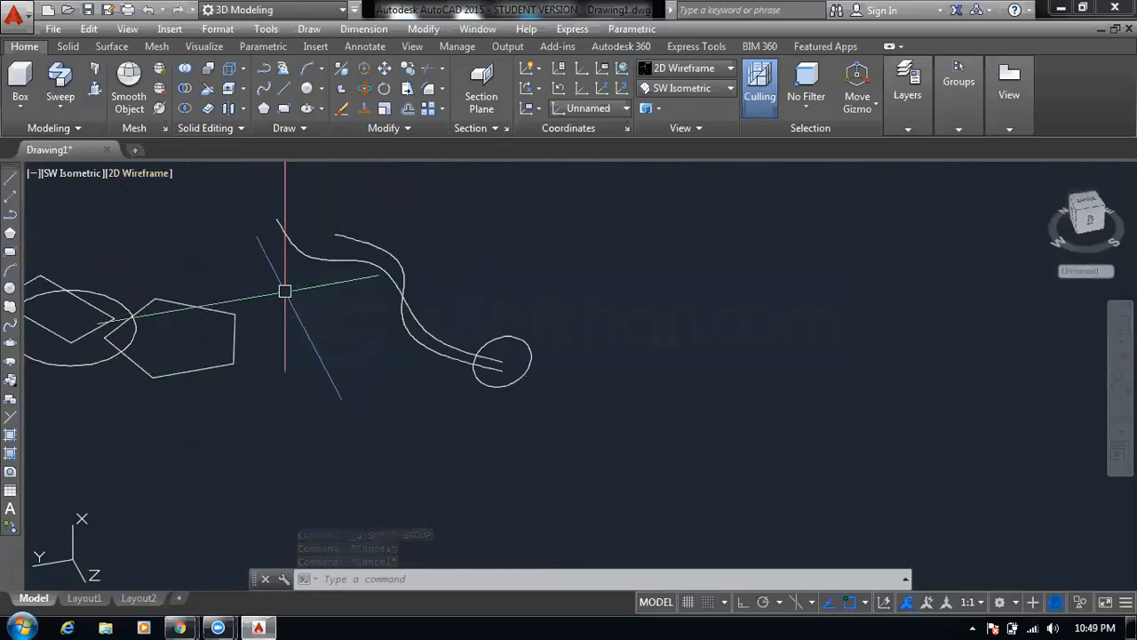
Sweep the circle along the spline starting at its centre, using a twist angle of 400
click(64, 87)
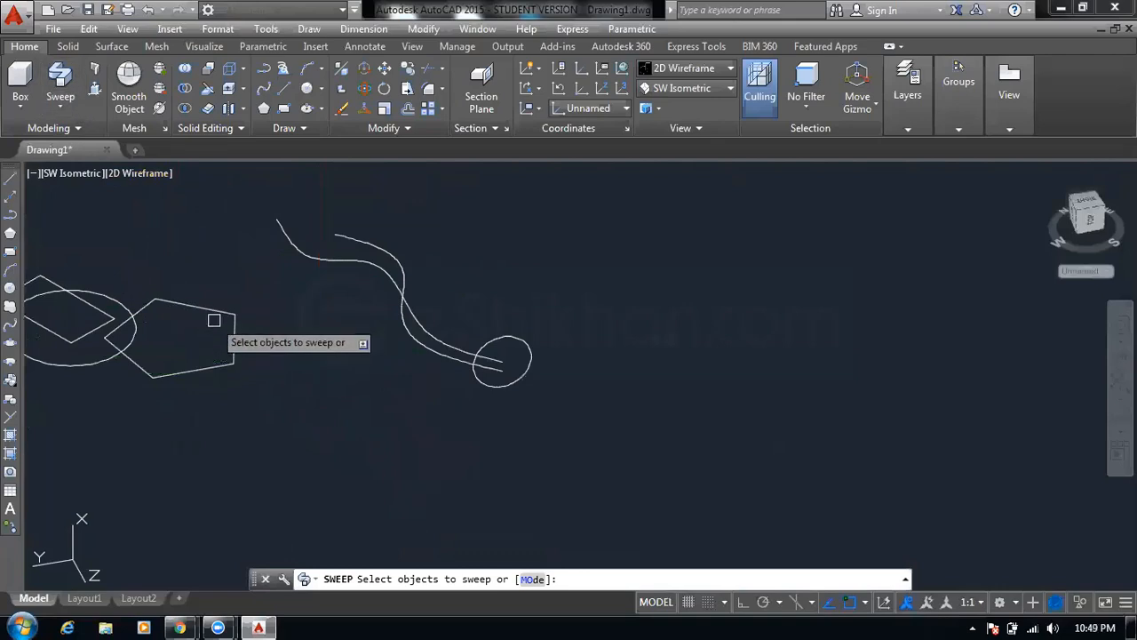
click(477, 383)
right_click(479, 386)
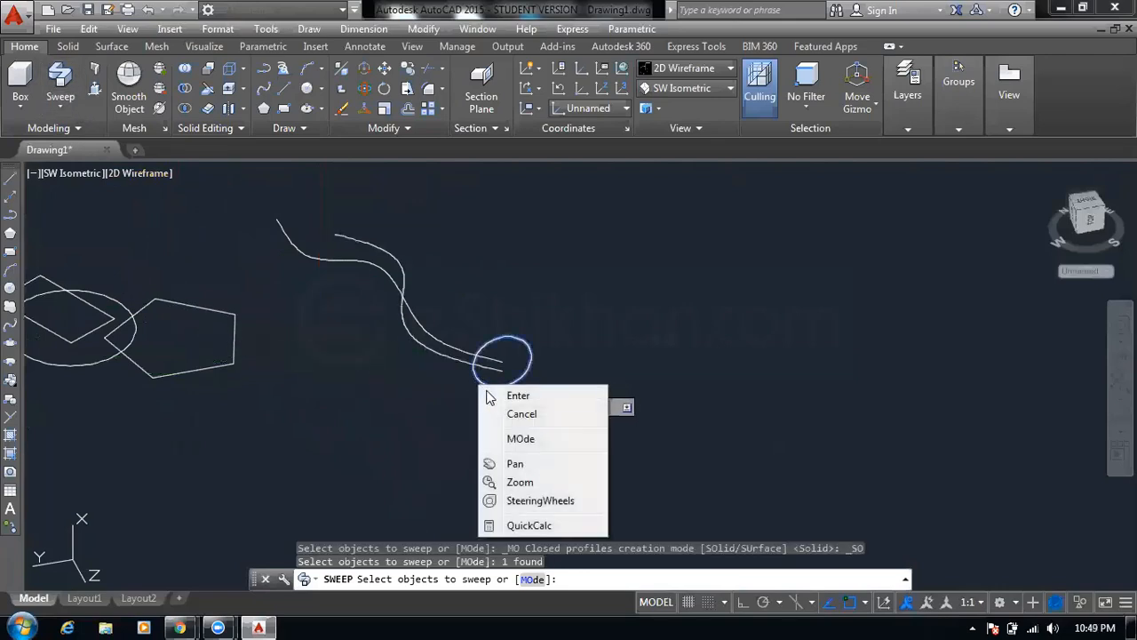
click(497, 395)
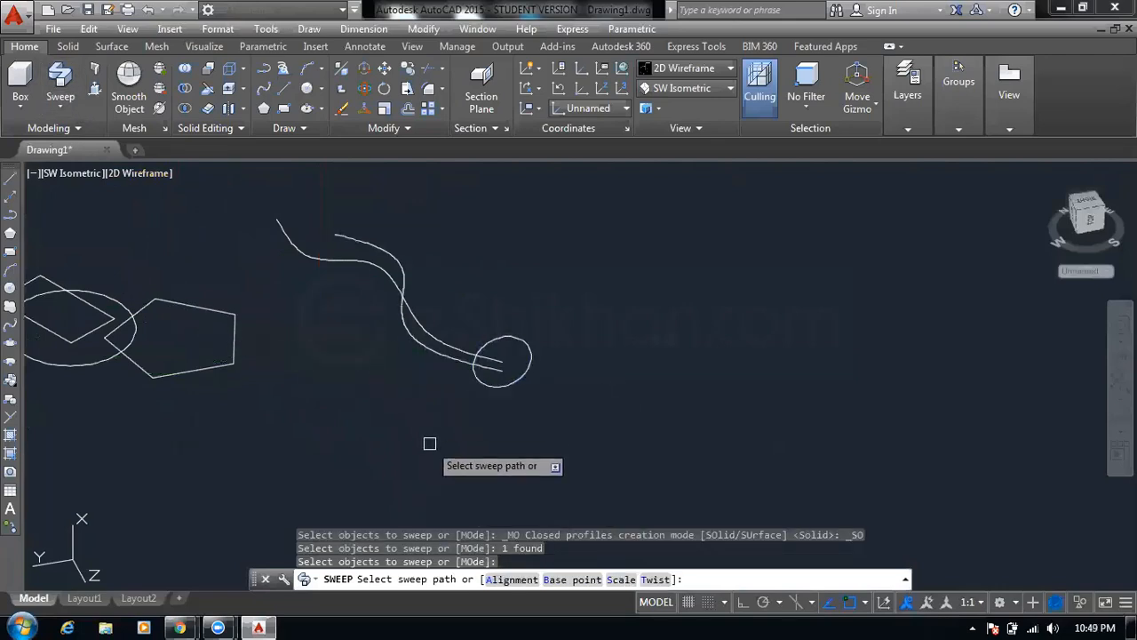
click(655, 580)
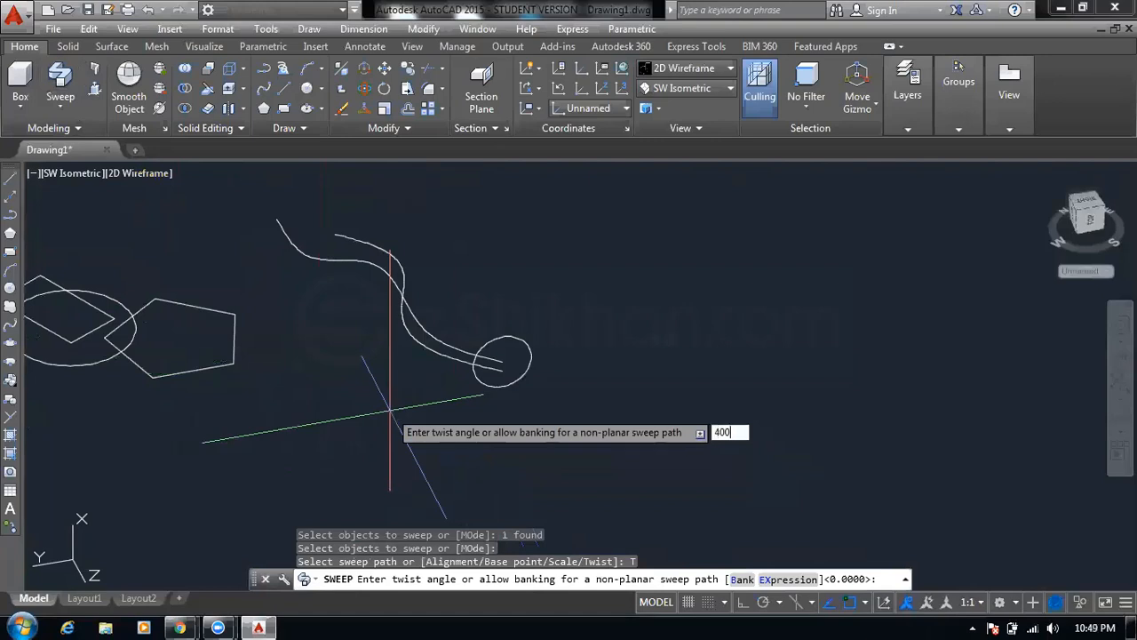
key(Return)
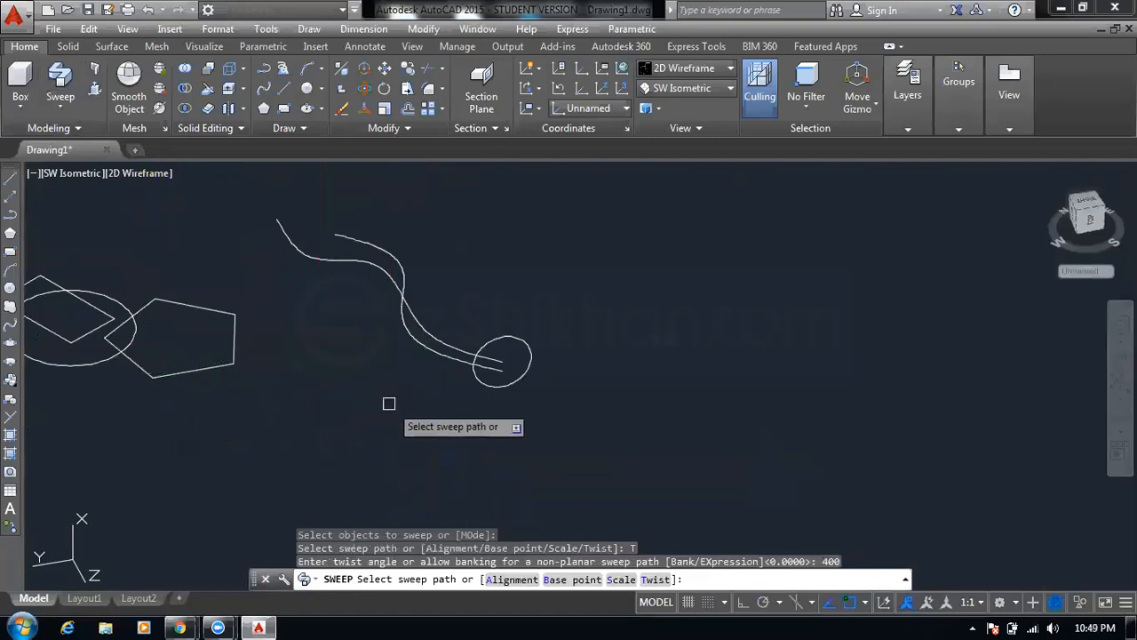
click(415, 334)
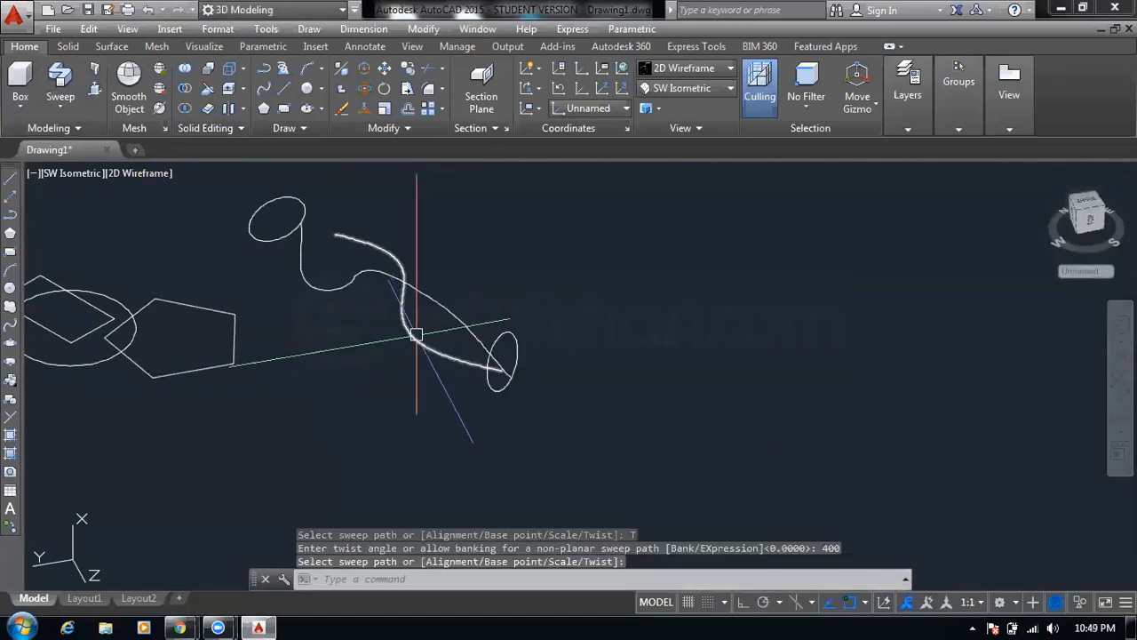
Shade the twisted sweep with the Conceptual visual style and inspect its surface up close
click(140, 174)
click(177, 235)
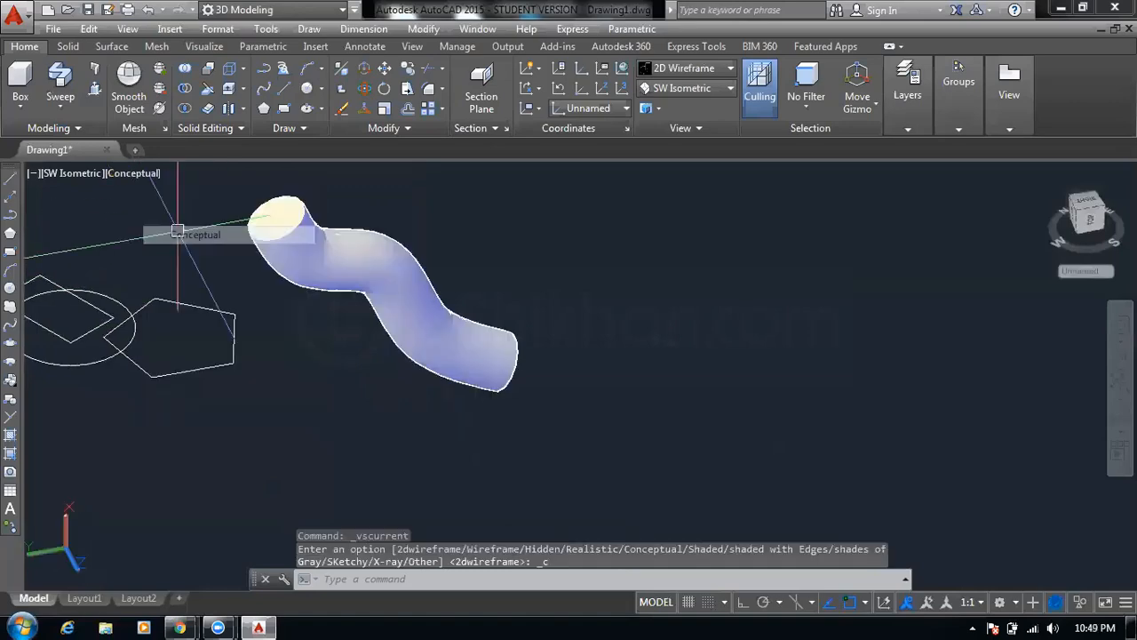
key(Escape)
scroll(337, 238, up, 3)
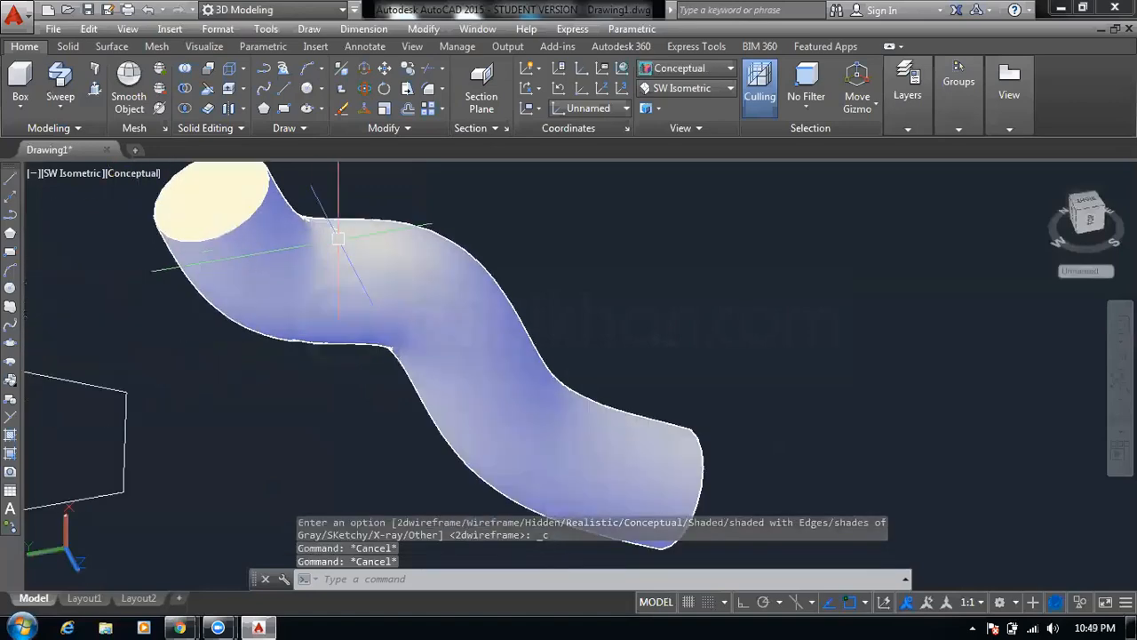
scroll(370, 379, up, 2)
scroll(370, 378, down, 5)
Undo the Conceptual shading and the sweep made with the 400 twist angle
key(ctrl+z)
key(ctrl+z)
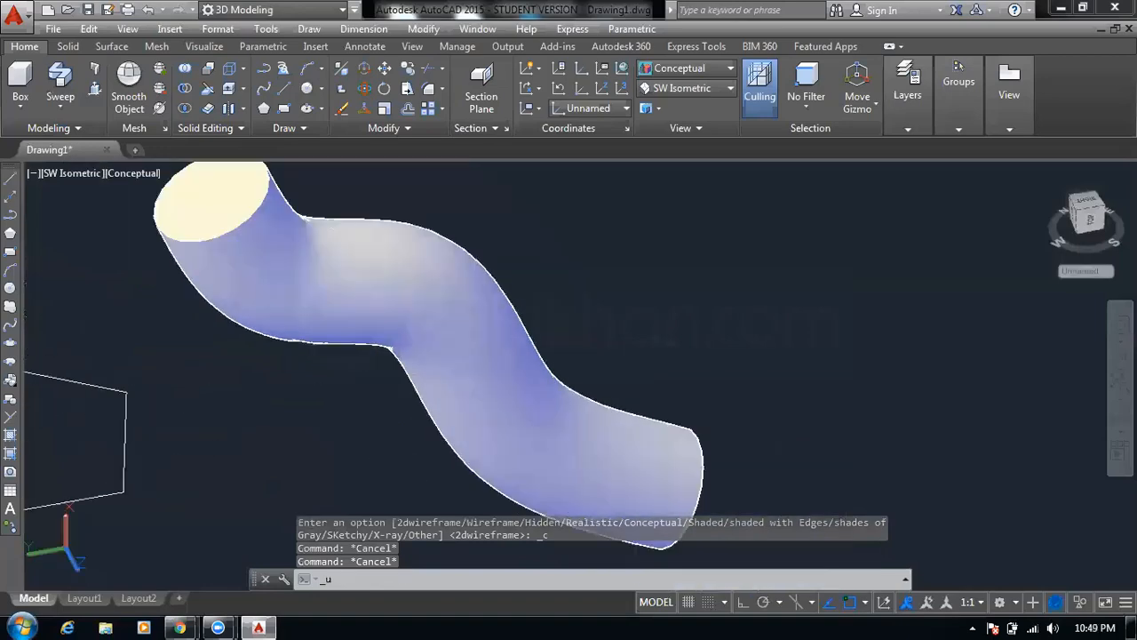
key(ctrl+z)
key(ctrl+z)
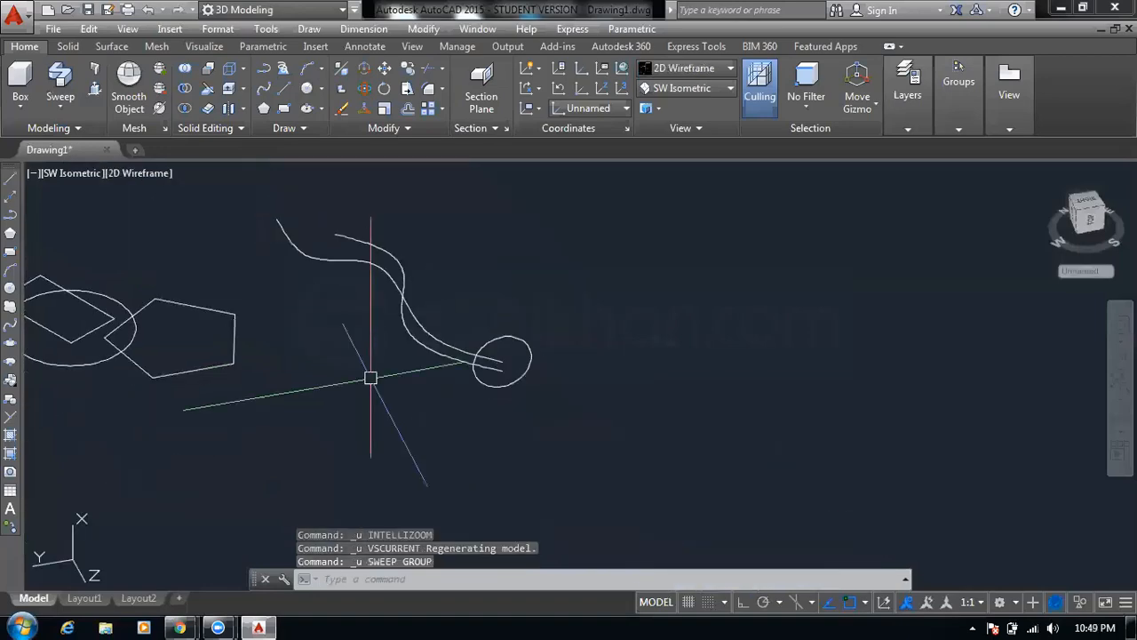
Delete the small circle together with both splines
click(583, 249)
click(410, 388)
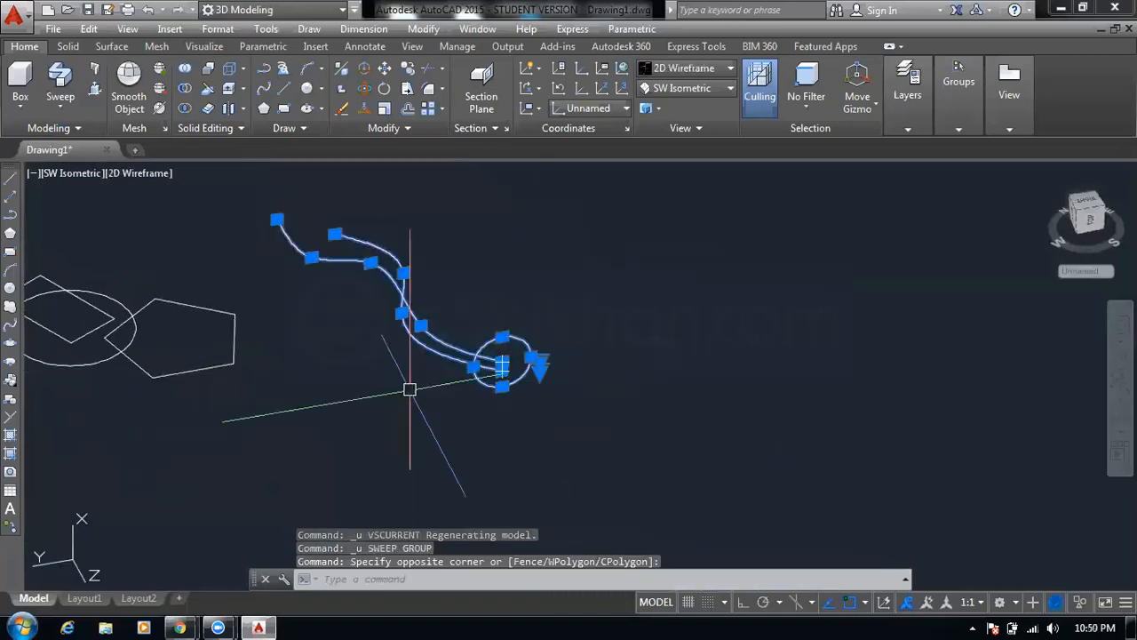
key(Delete)
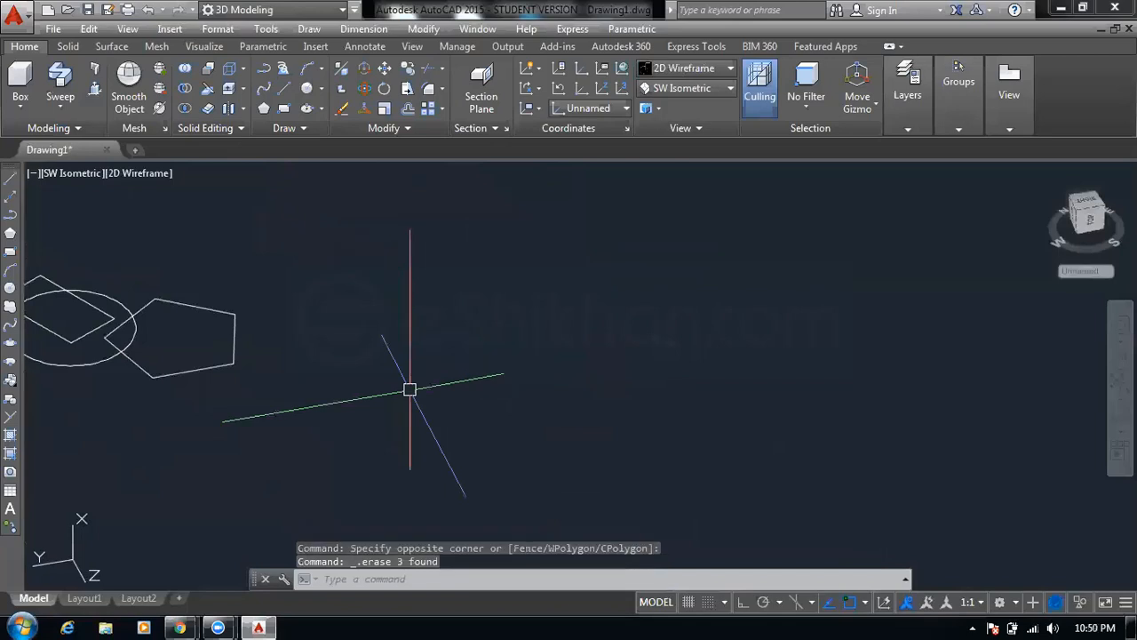
Draw a five-sided polygon inscribed in a circle of about 2.43 radius, in the empty area beside the existing profiles
click(10, 233)
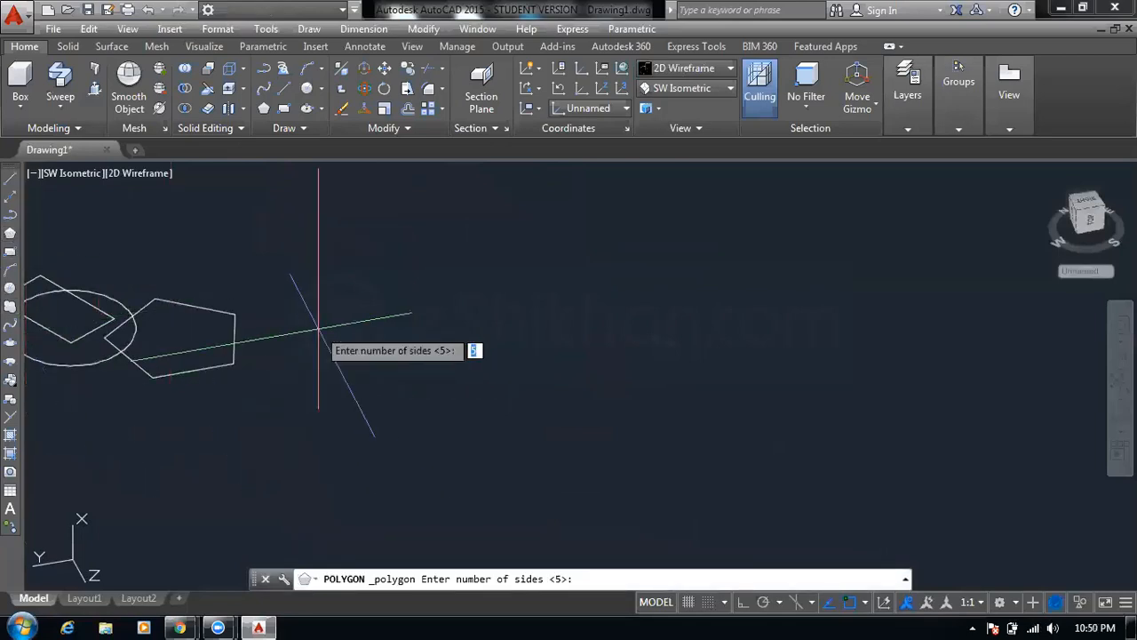
key(Return)
click(500, 366)
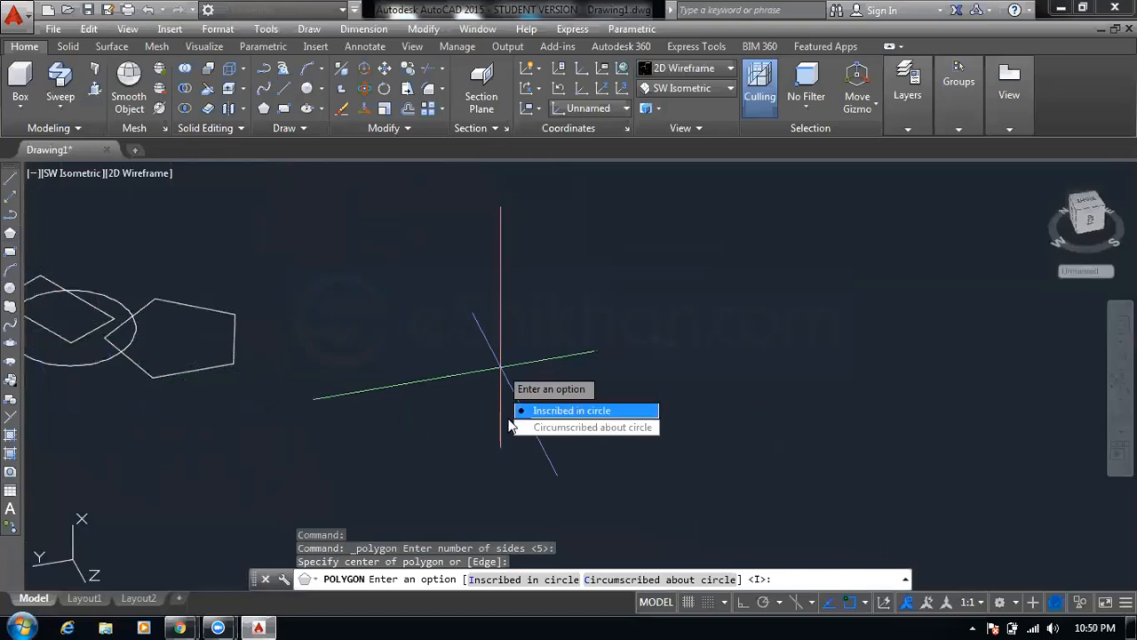
key(Return)
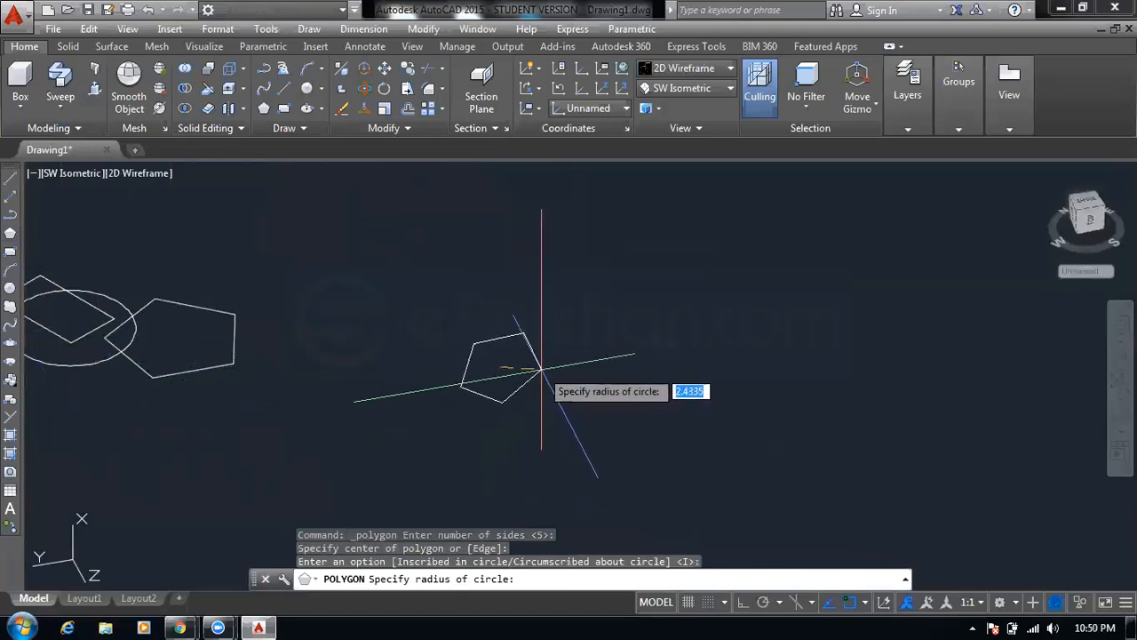
click(541, 368)
key(Escape)
key(Escape)
key(Escape)
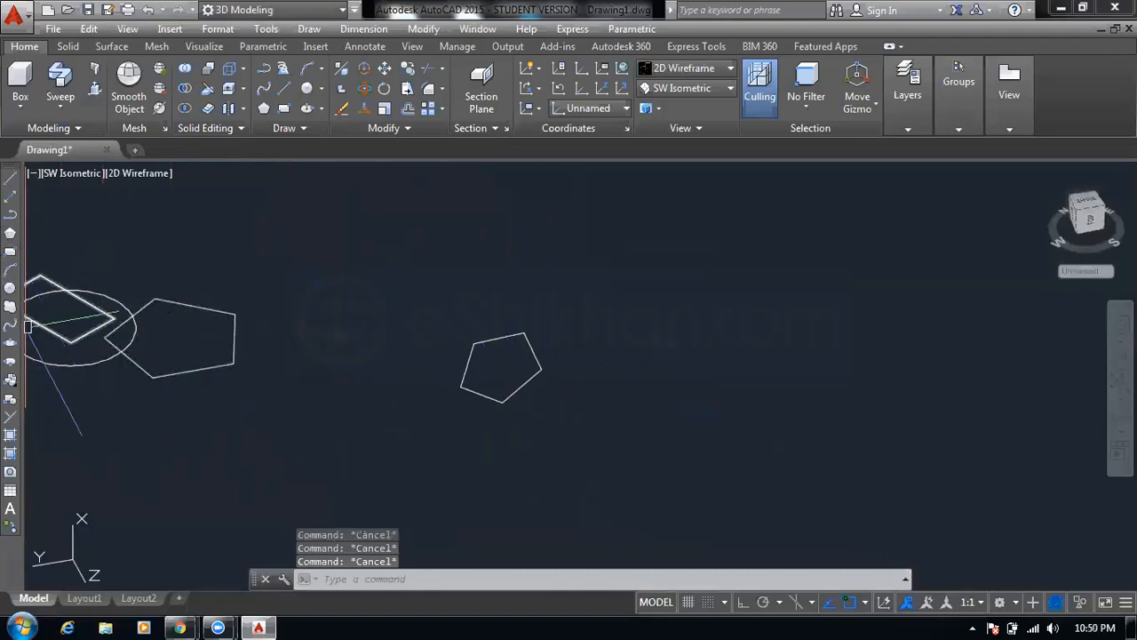
Draw a wavy five-point spline starting at the centre of the new small pentagon
click(11, 327)
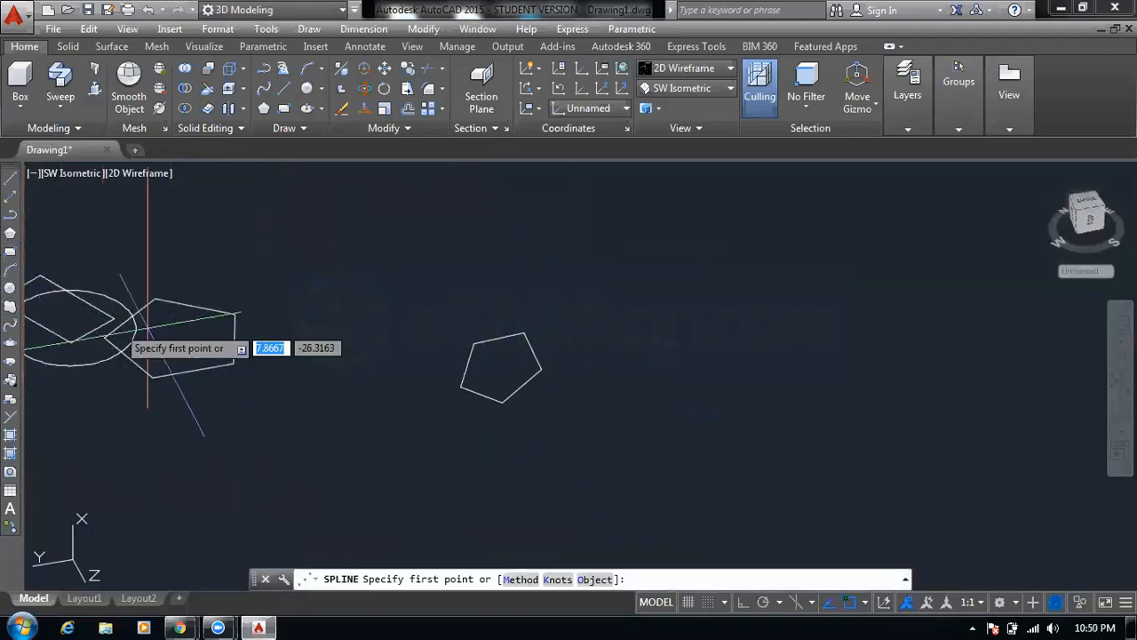
click(500, 364)
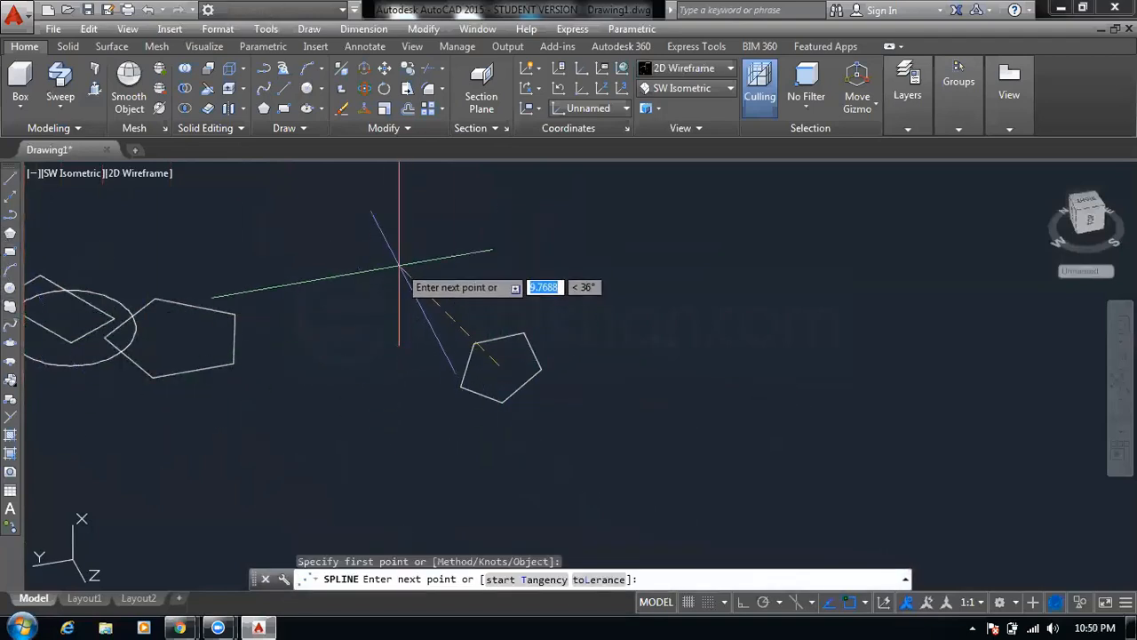
click(395, 262)
click(318, 285)
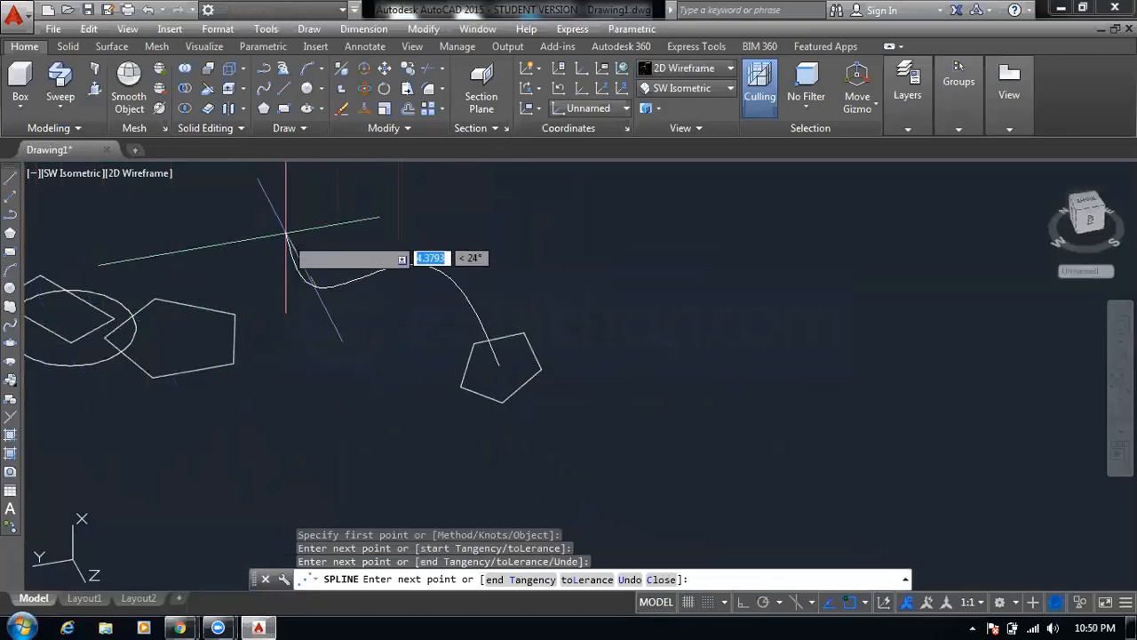
click(286, 195)
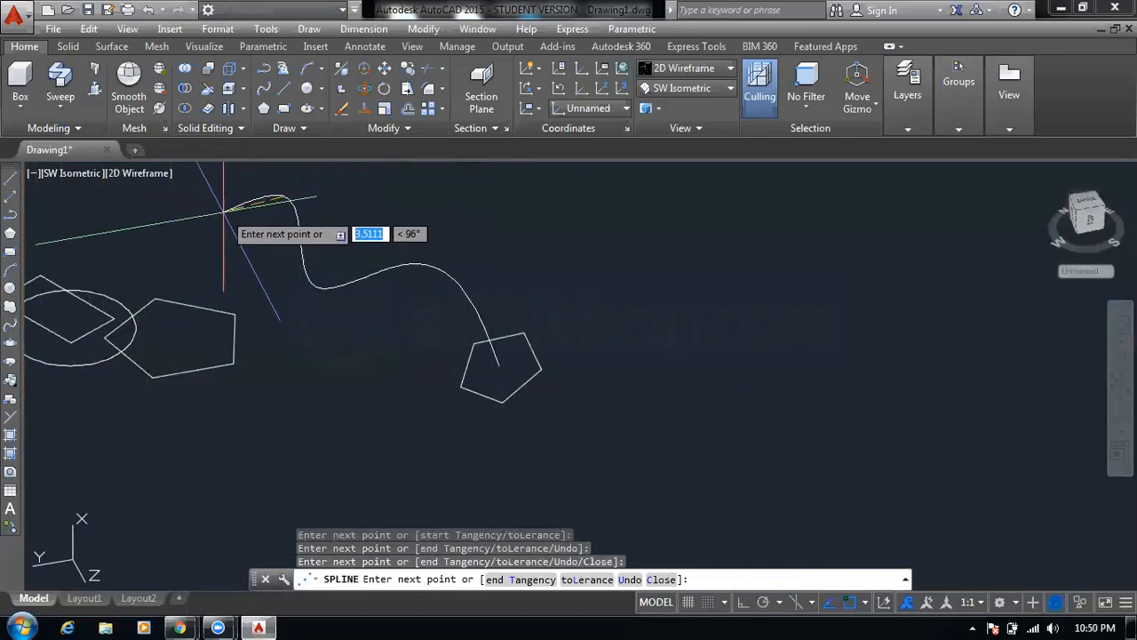
click(222, 218)
key(Escape)
key(Escape)
key(Escape)
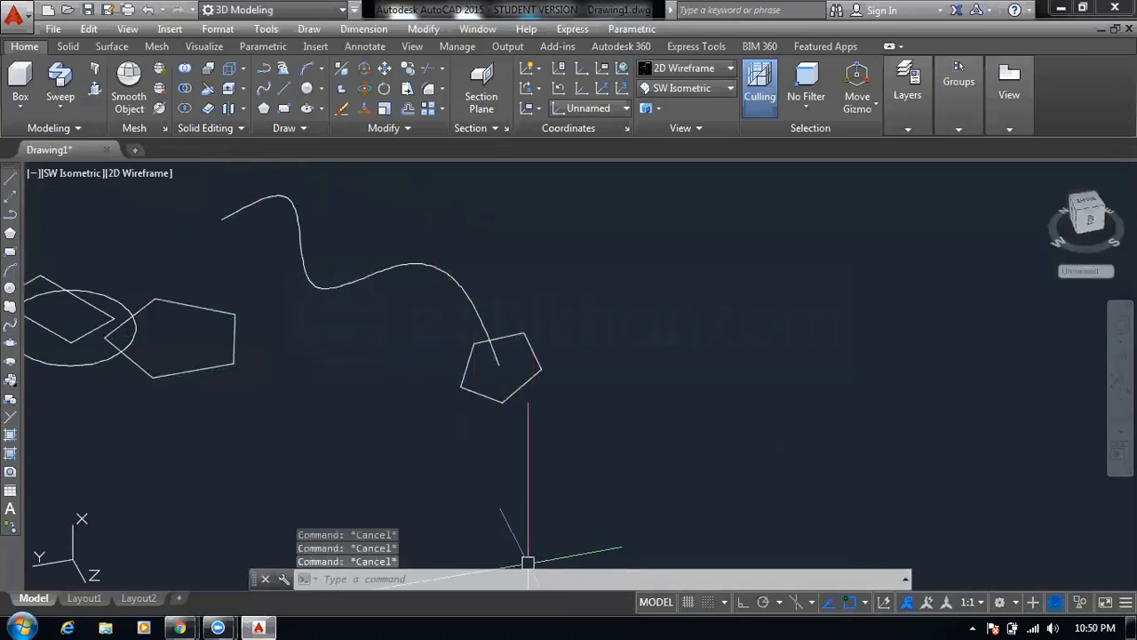
Try to sweep the small pentagon along the spline with a twist angle of 400 and check both objects up close
click(60, 78)
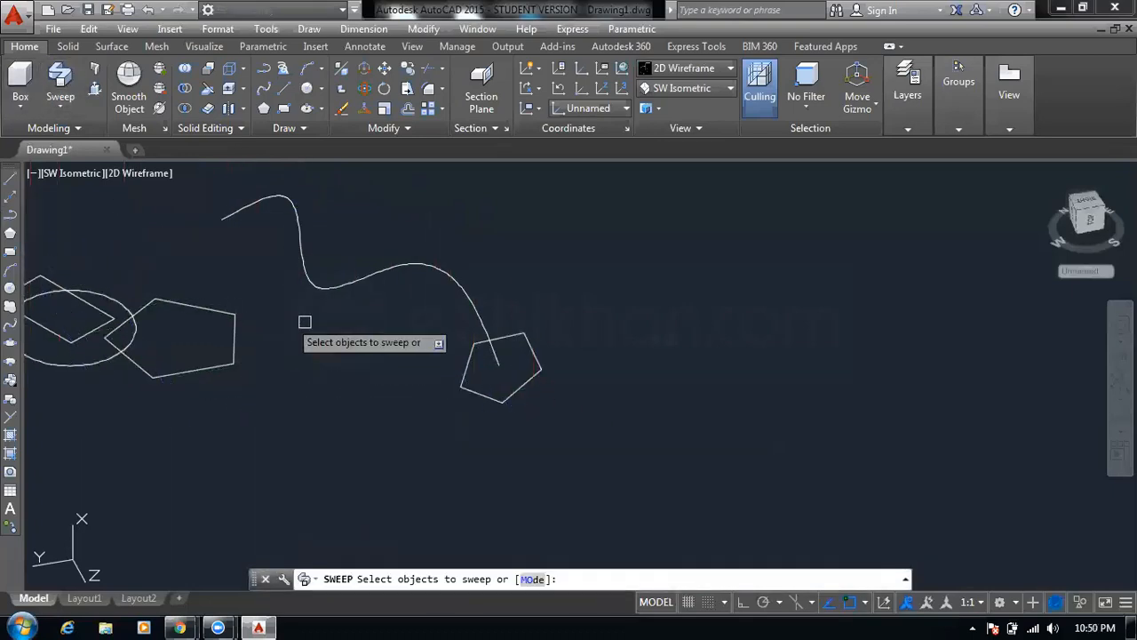
click(473, 344)
key(Return)
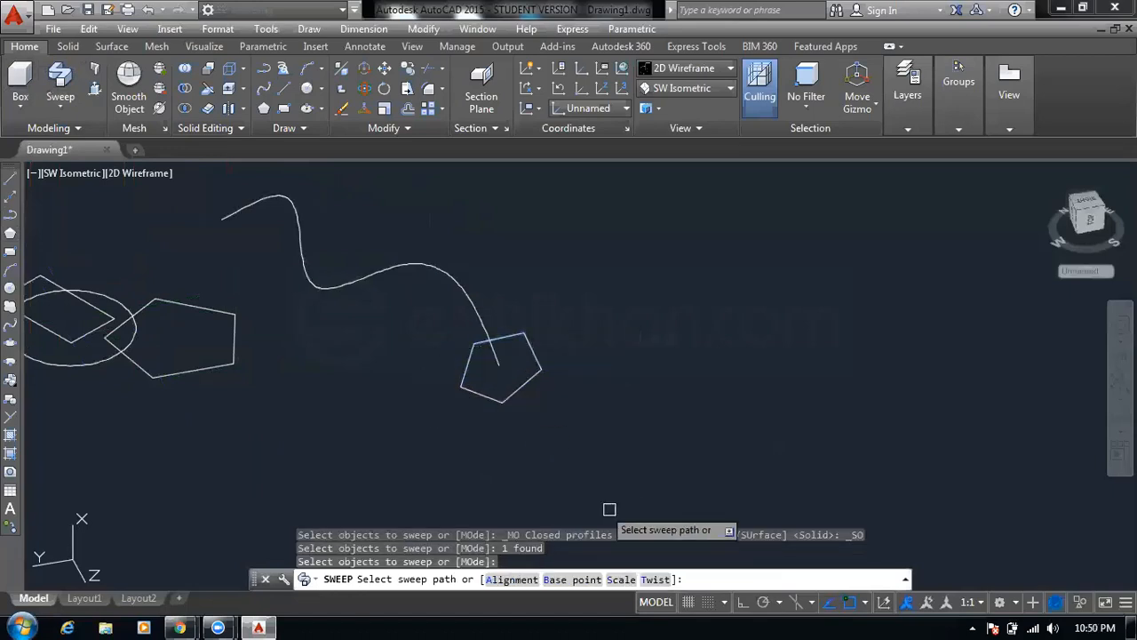
click(655, 580)
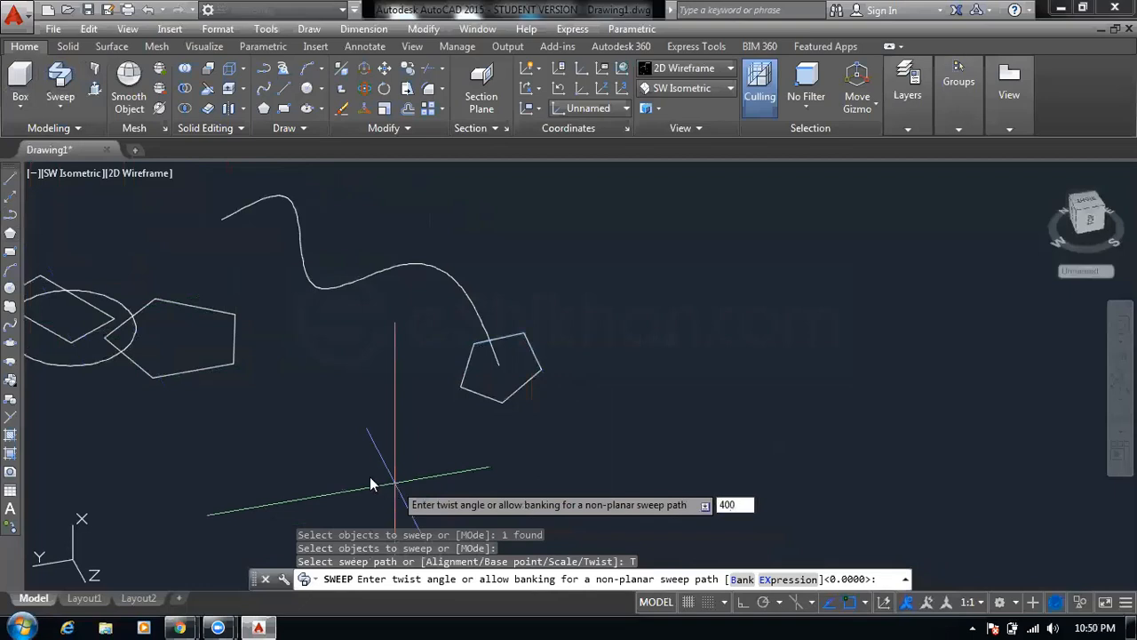
key(Return)
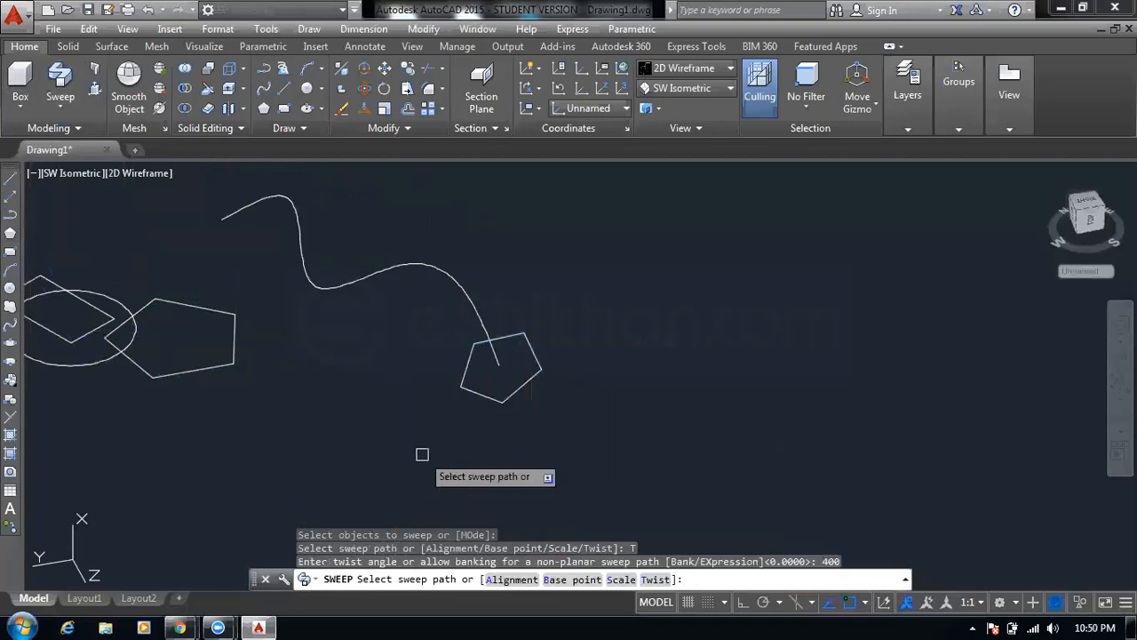
click(479, 327)
scroll(483, 298, down, 2)
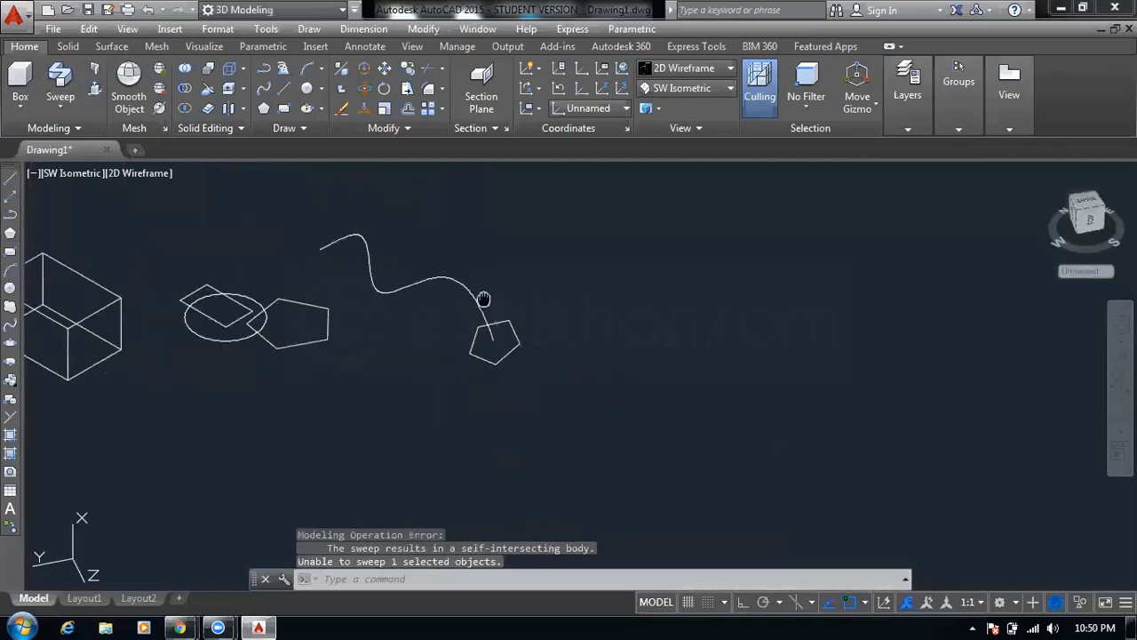
middle_drag(484, 298, 328, 353)
scroll(351, 351, up, 2)
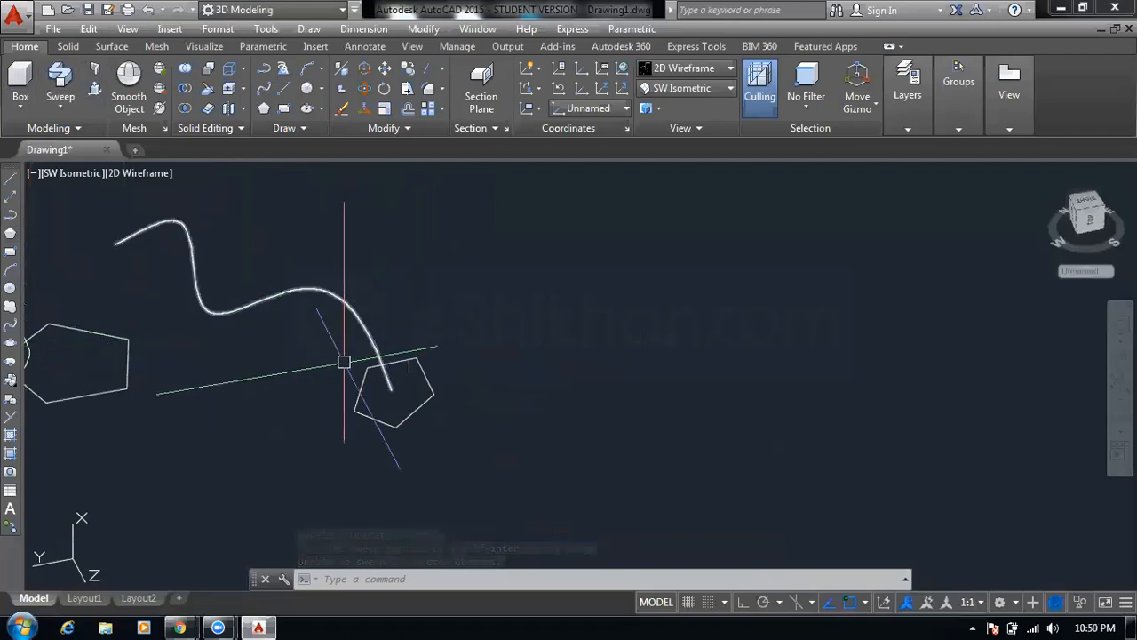
scroll(358, 382, up, 3)
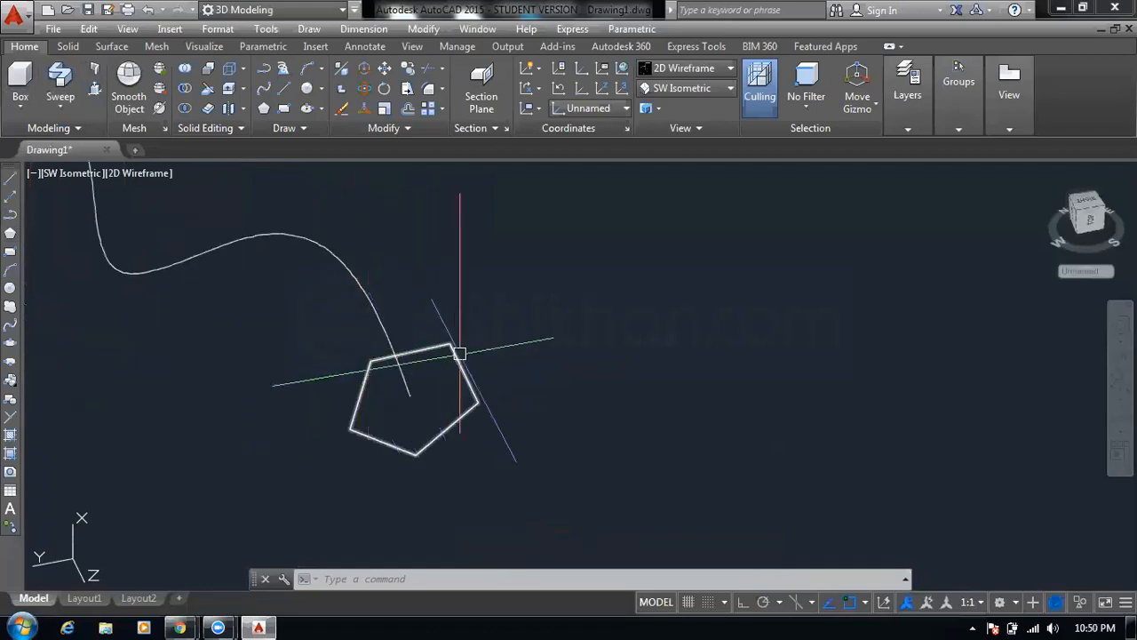
scroll(311, 417, down, 2)
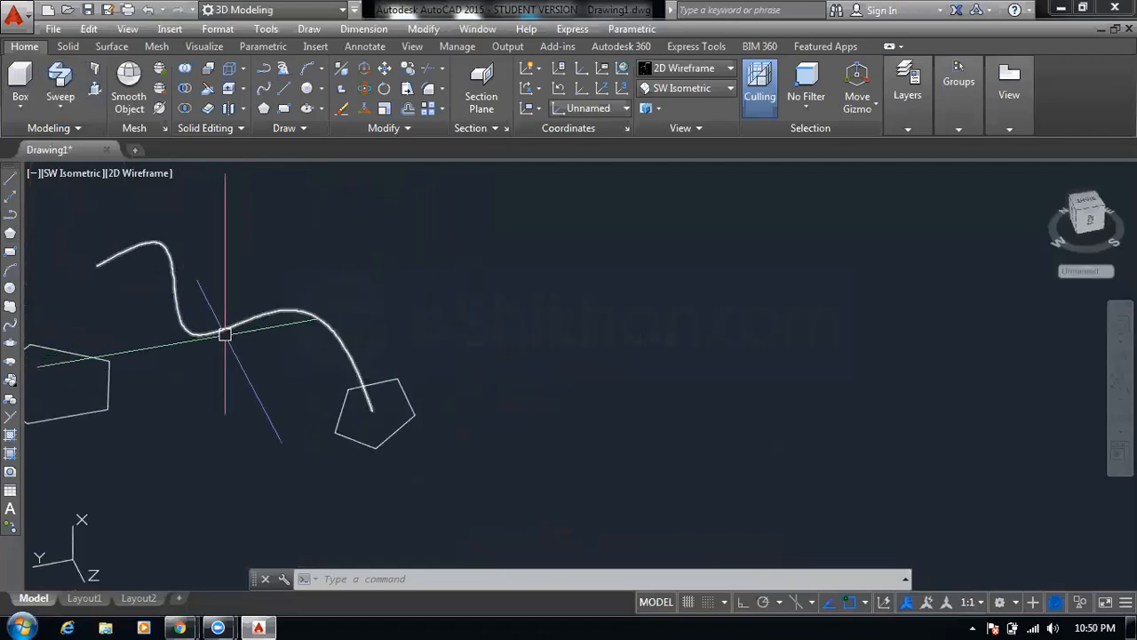
Try to sweep the small pentagon along the same spline with a twist angle of 100
click(60, 80)
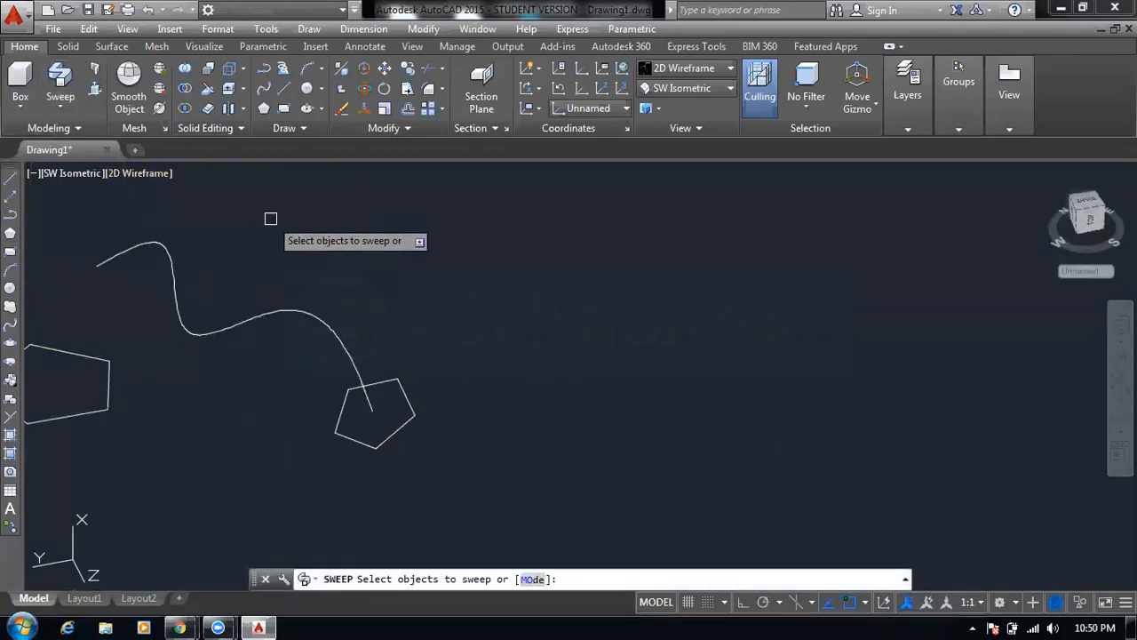
click(379, 446)
key(Return)
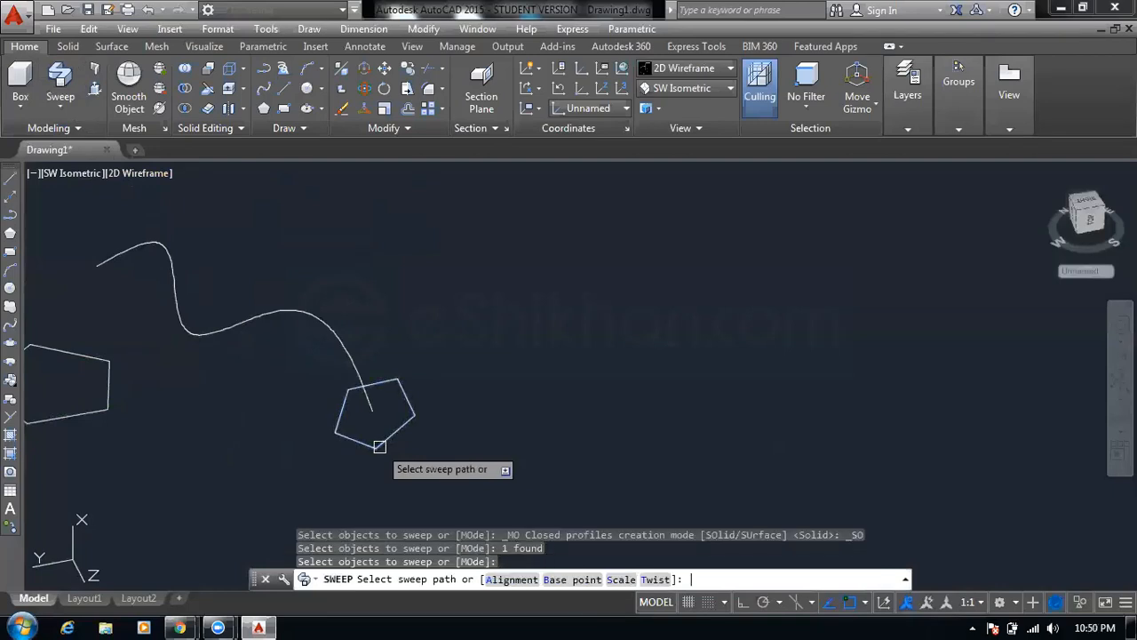
click(666, 580)
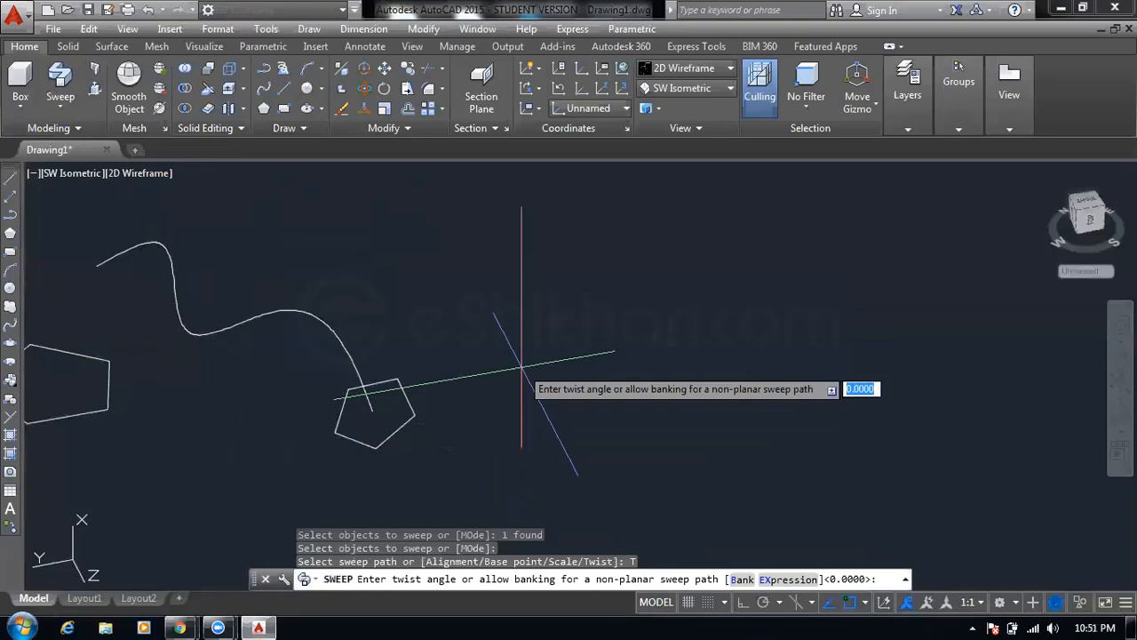
text(100)
key(Return)
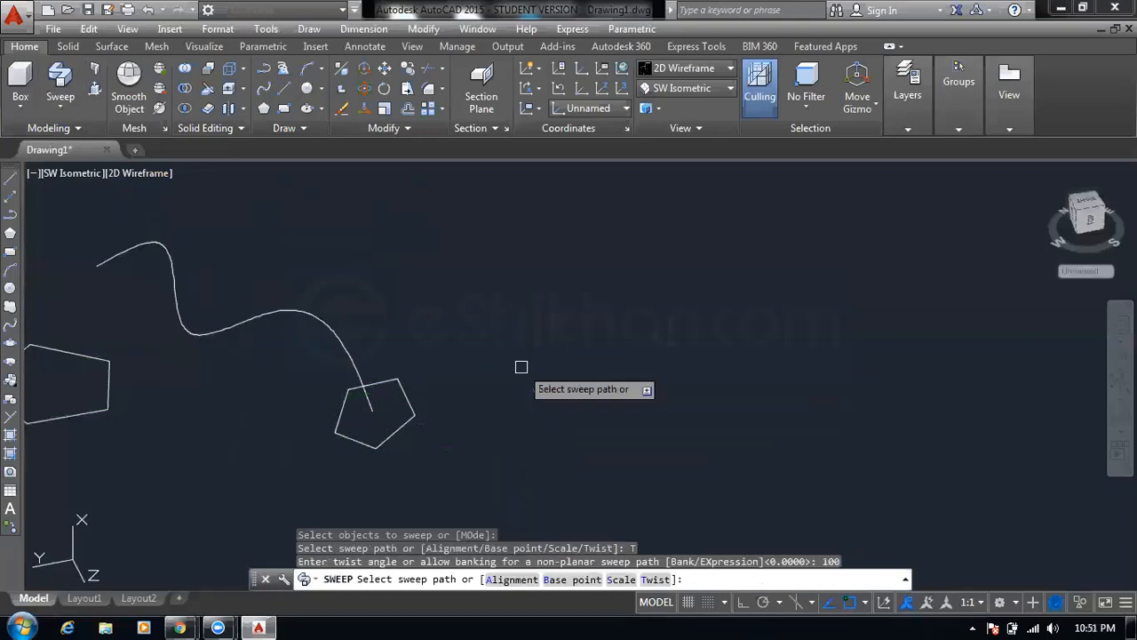
click(342, 353)
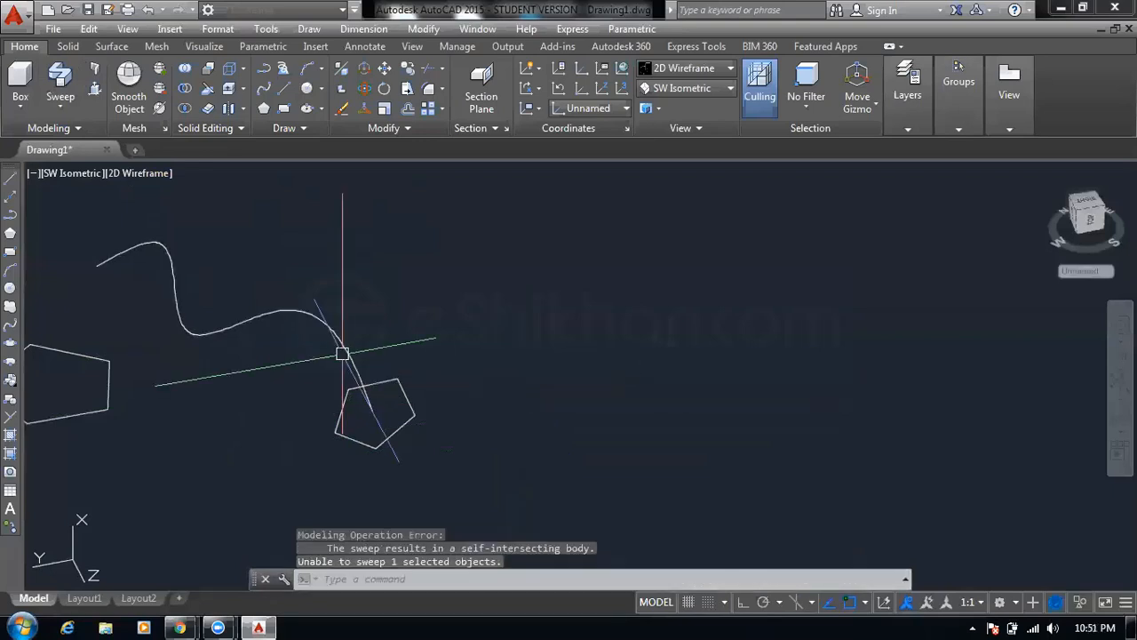
Delete the wavy spline, keeping the small pentagon
click(381, 325)
click(312, 326)
key(Delete)
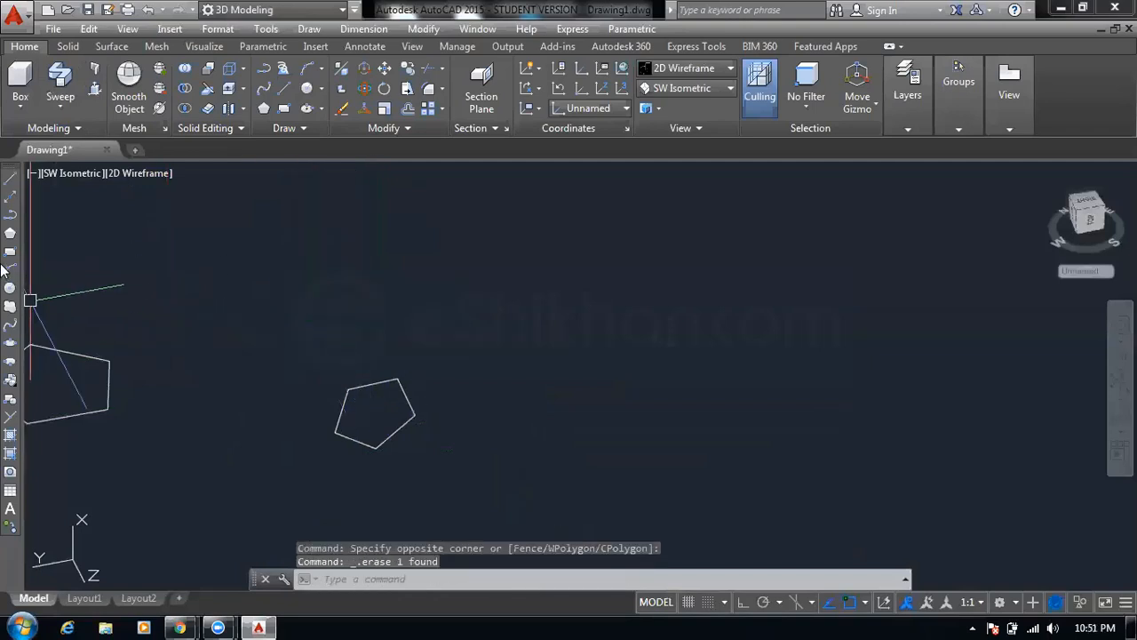
Draw a new six-point spline rising in steps from the centre of the small pentagon
click(9, 329)
click(372, 402)
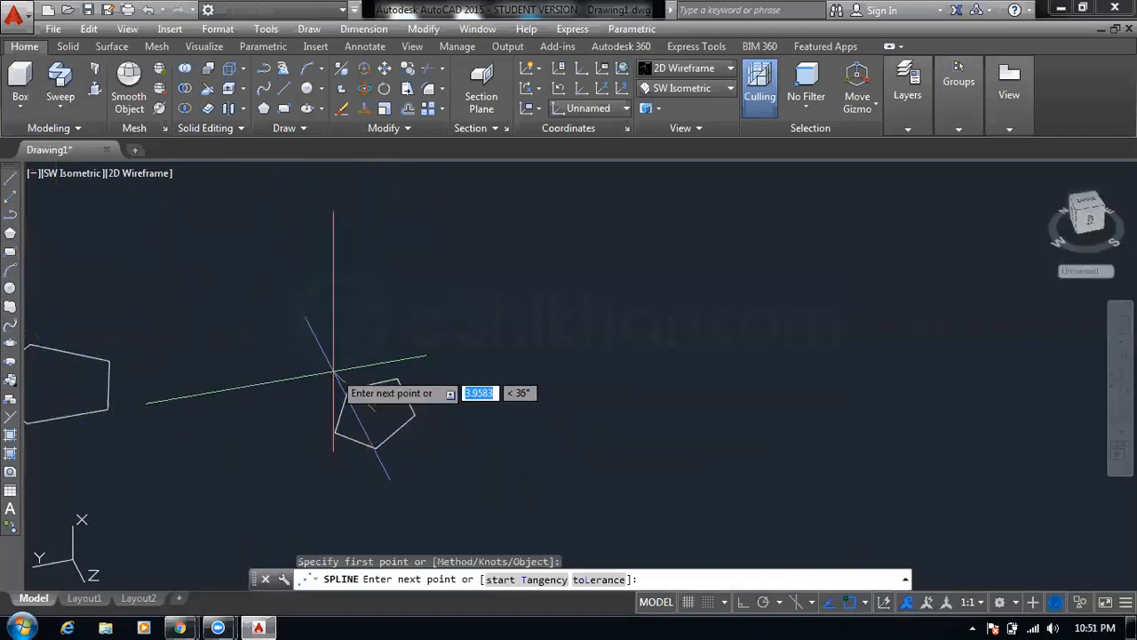
click(321, 359)
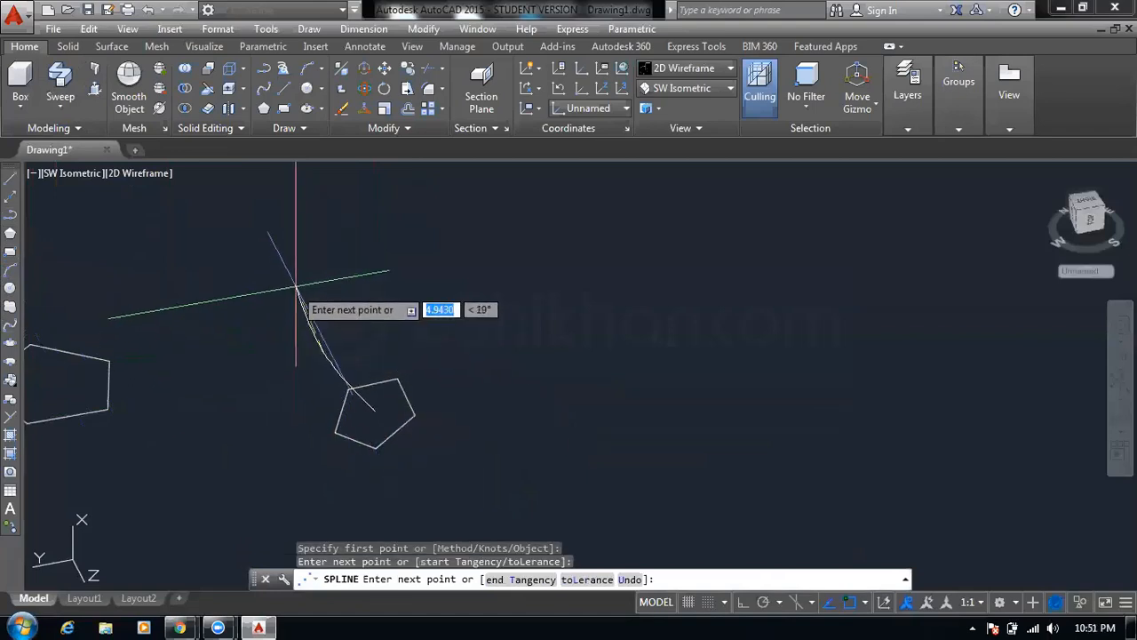
click(318, 264)
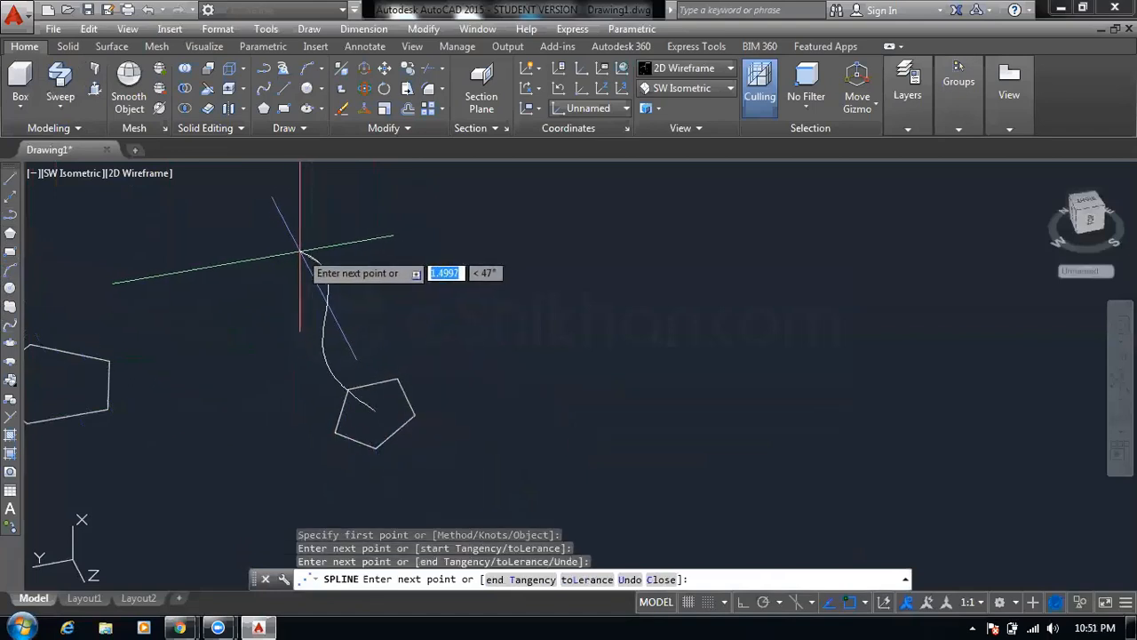
click(259, 240)
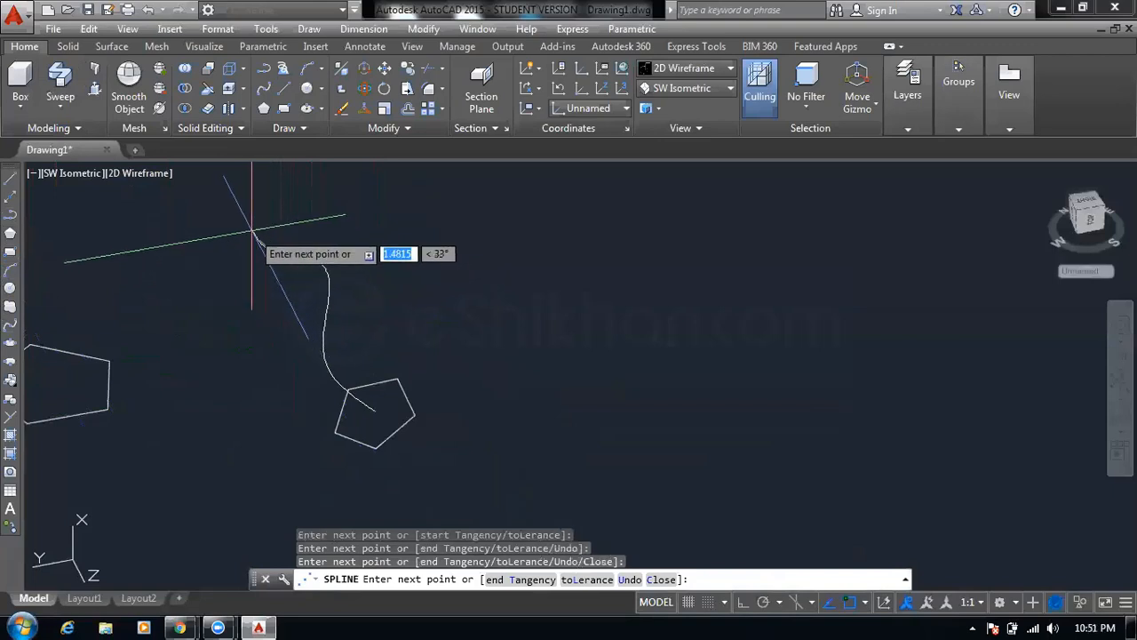
click(250, 187)
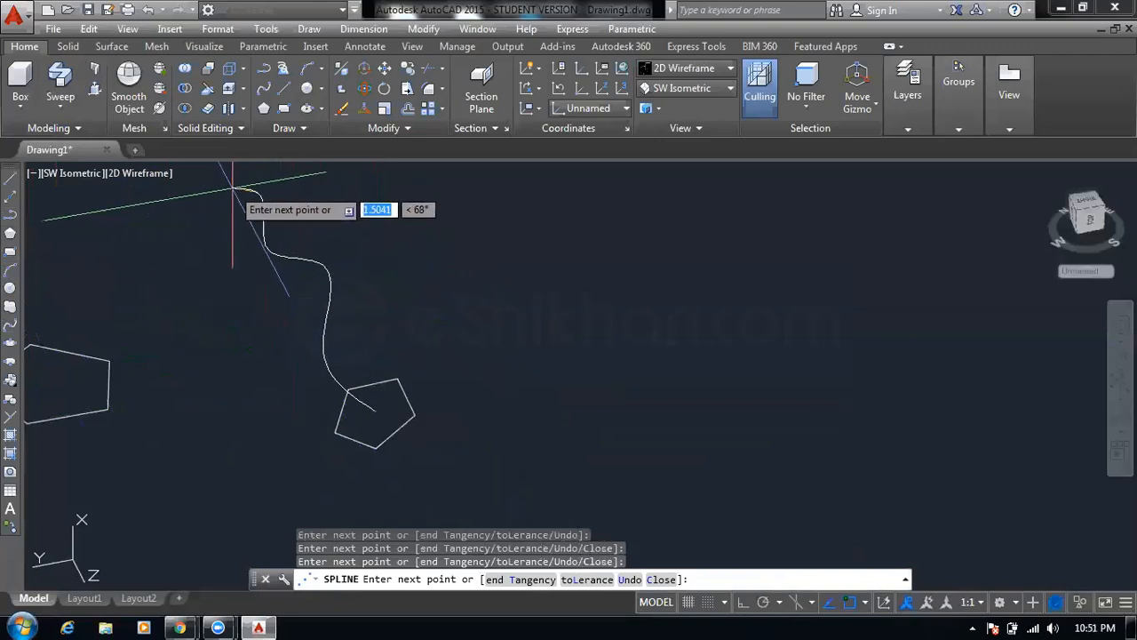
click(198, 184)
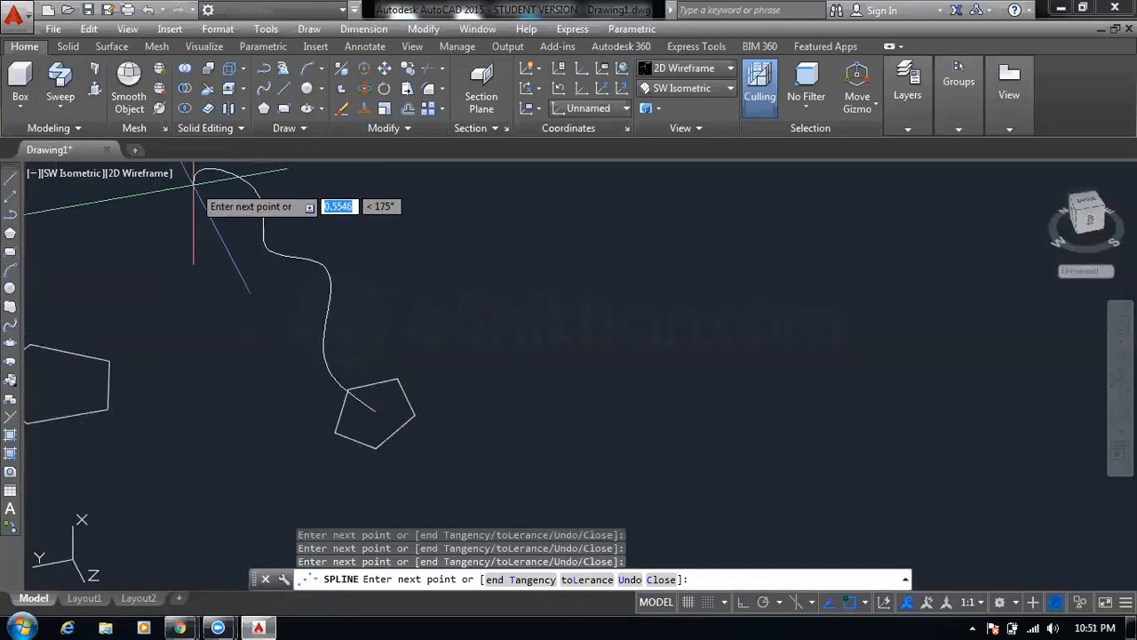
key(Return)
key(Return)
key(Escape)
key(Escape)
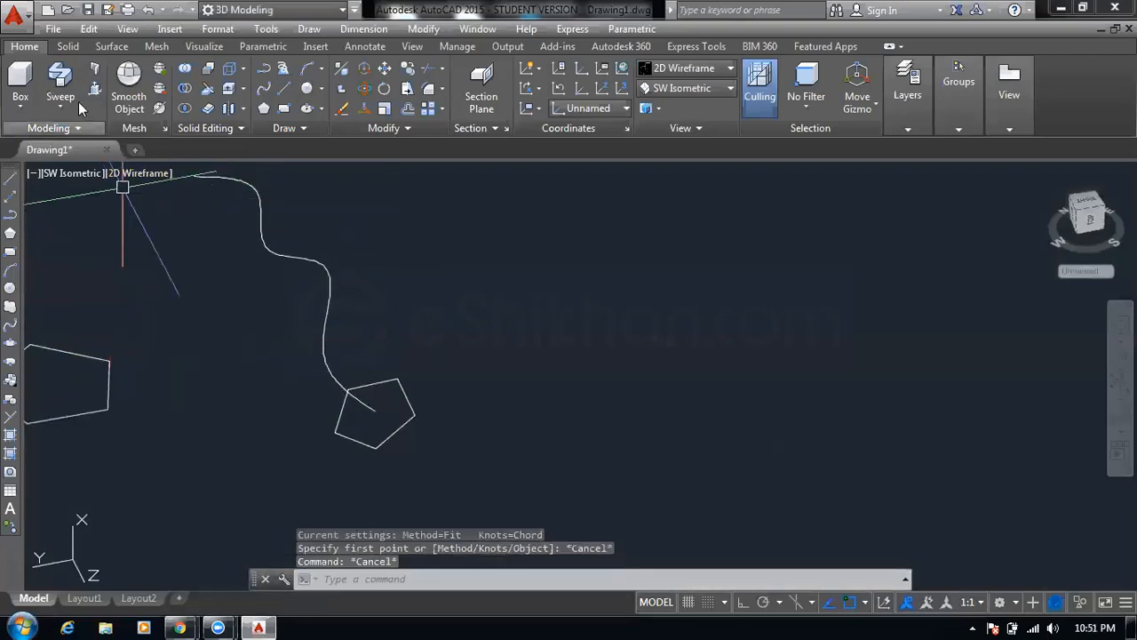
Try to sweep the small pentagon along the new stepped spline with a twist angle of 200
click(64, 85)
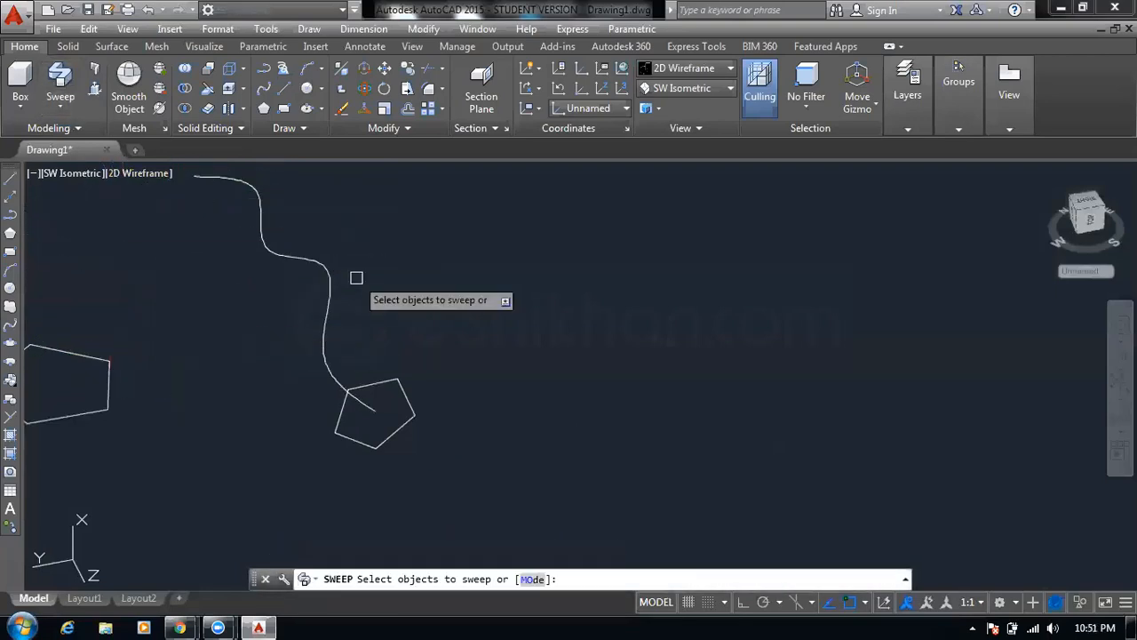
click(402, 387)
key(Return)
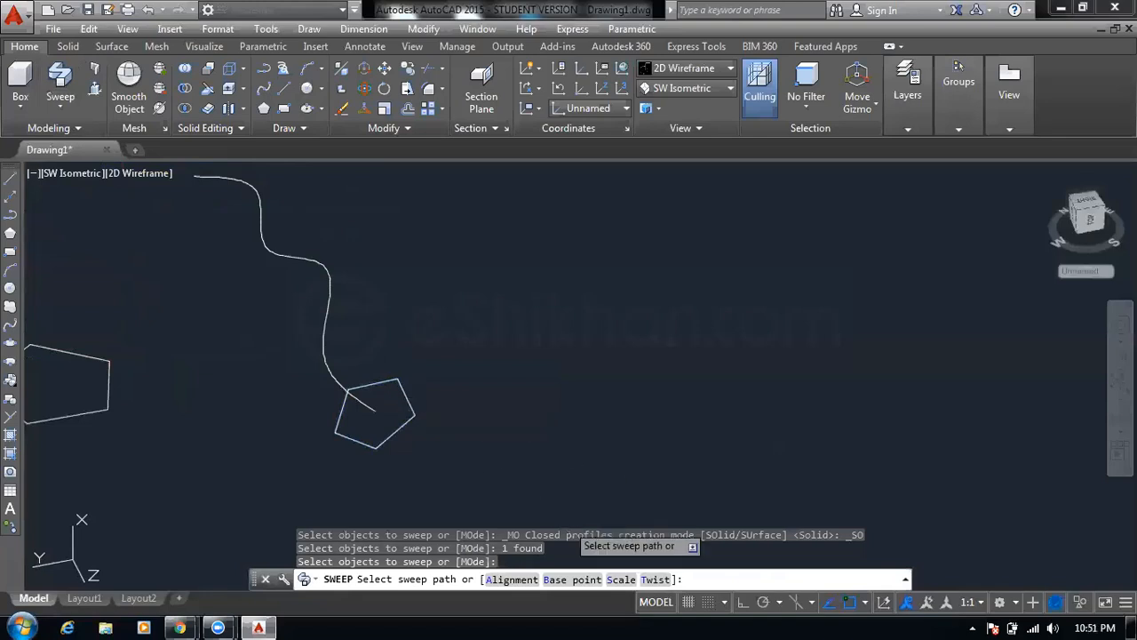
click(653, 578)
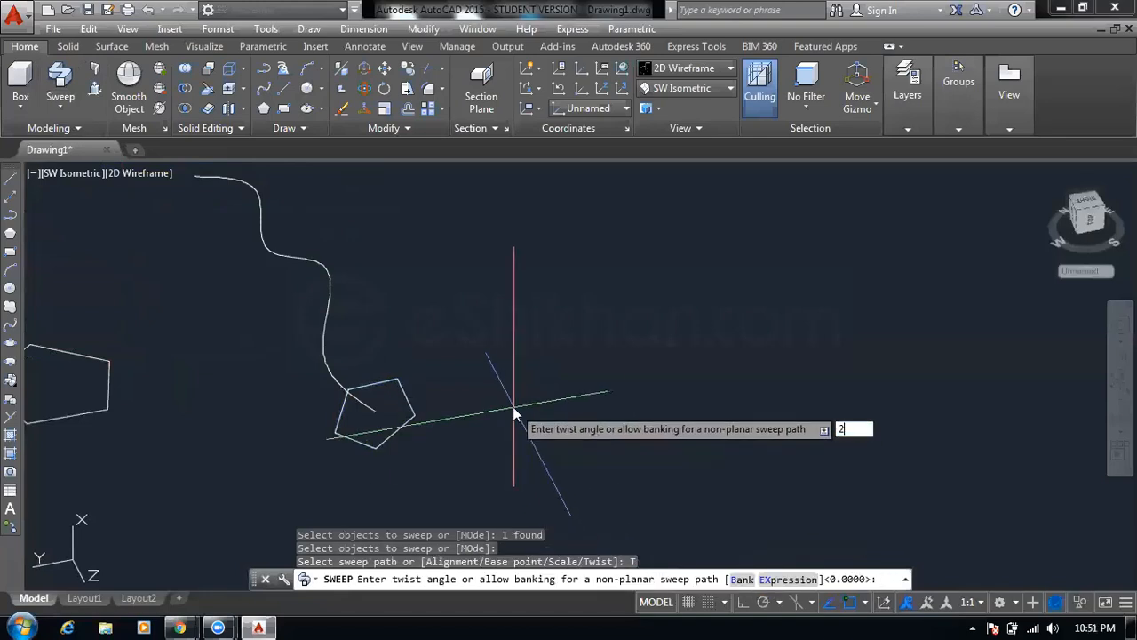
text(200)
key(Return)
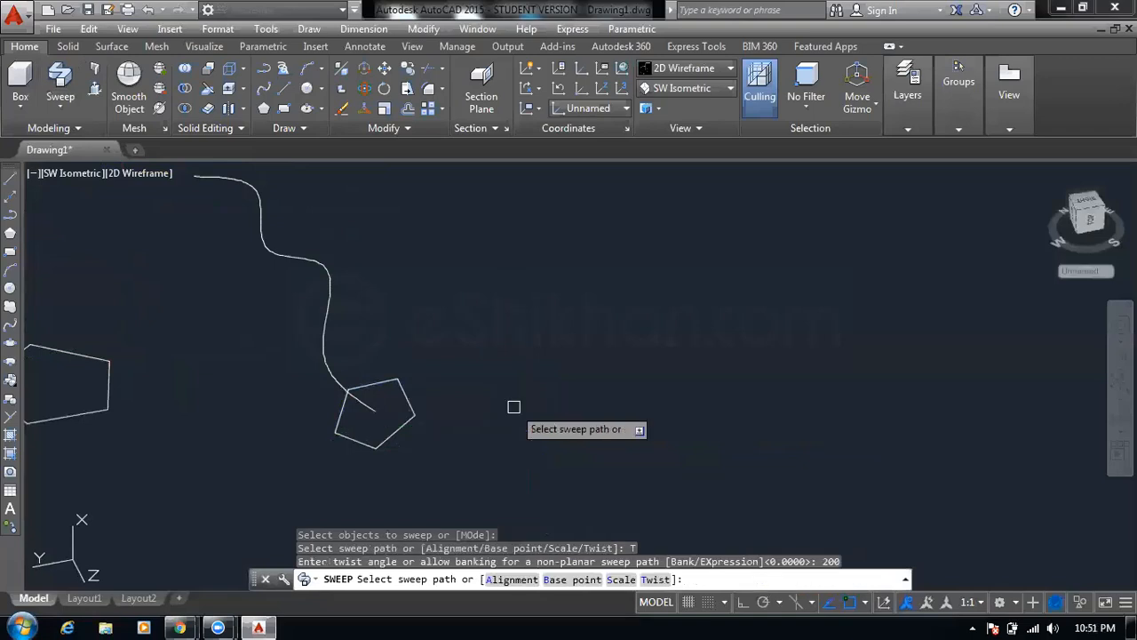
click(325, 366)
click(321, 353)
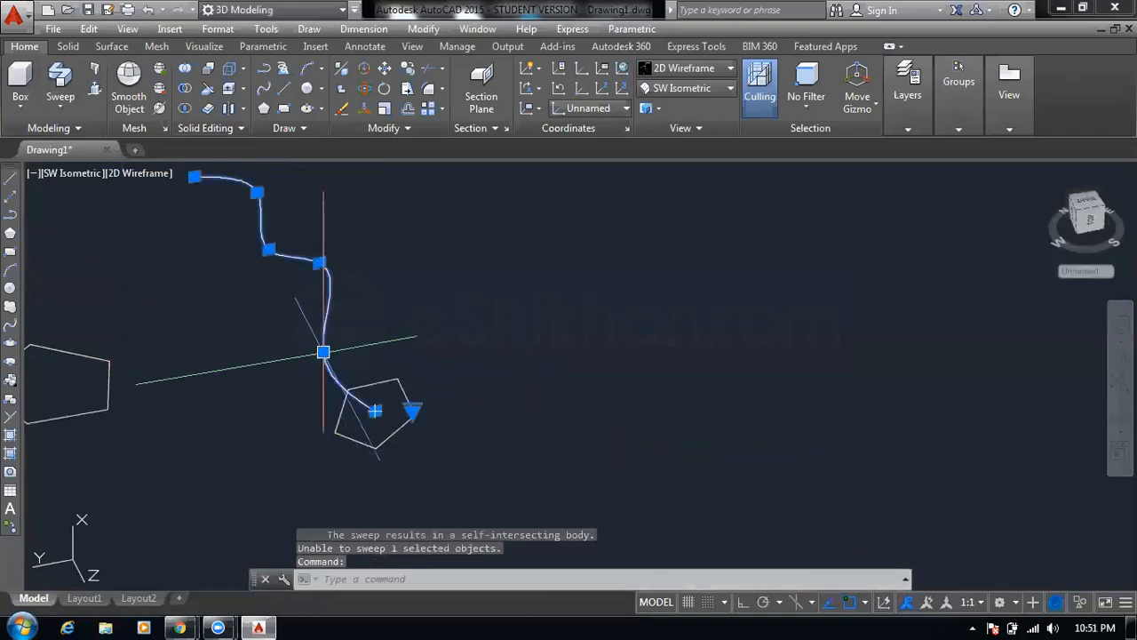
Delete the stepped spline together with the small pentagon at its start
key(Escape)
click(385, 241)
click(305, 304)
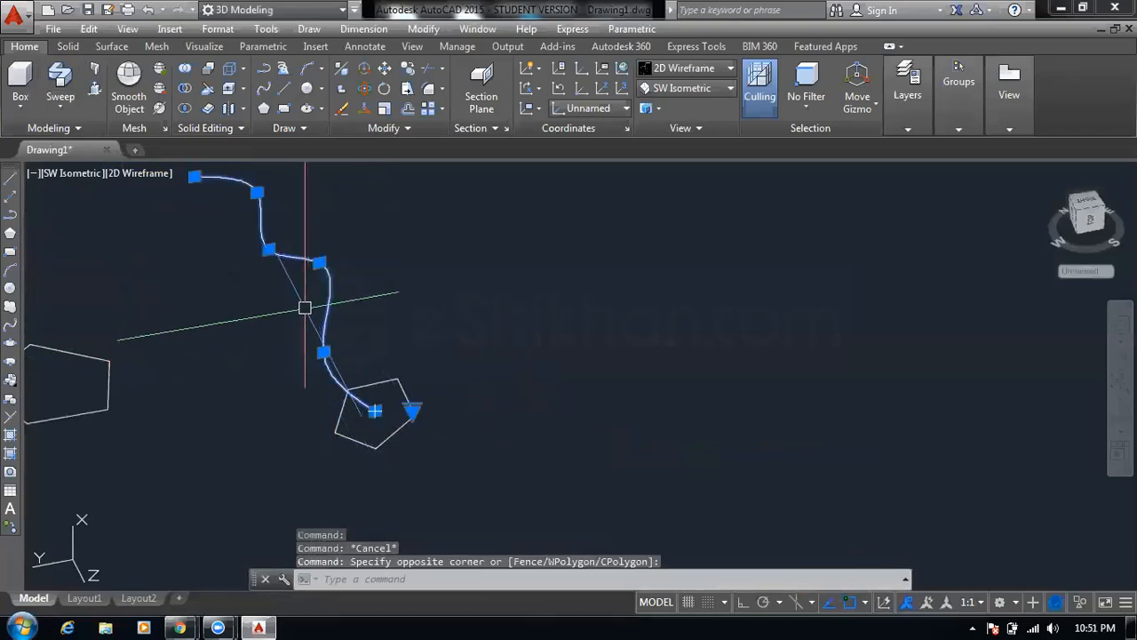
key(Delete)
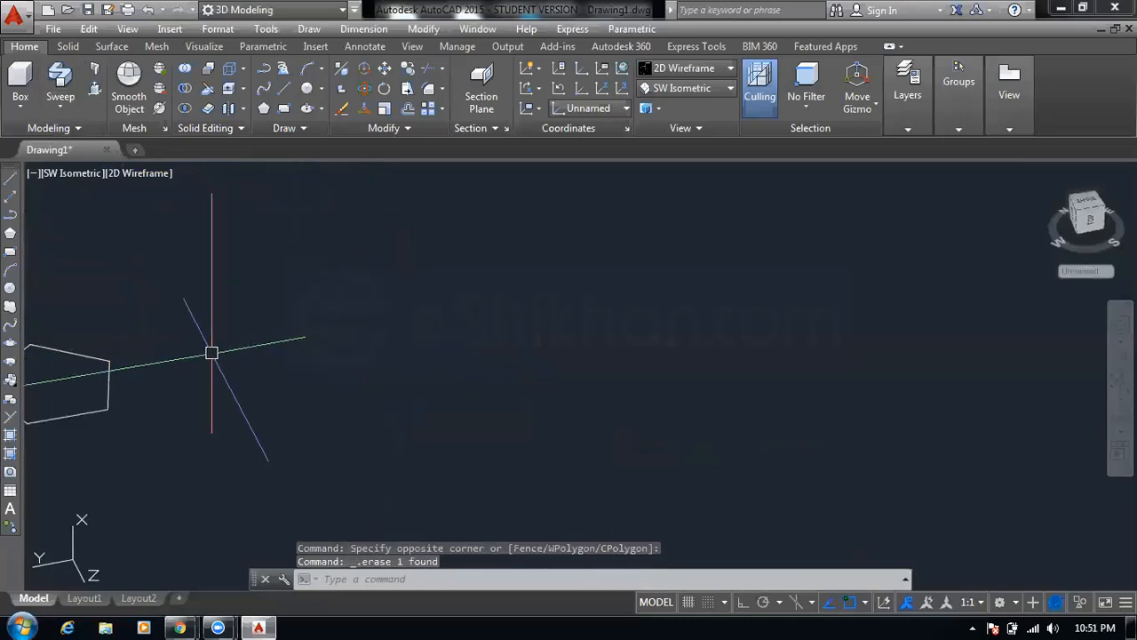
Switch to the SE Isometric view and draw a five-sided polygon inscribed in a circle of radius about 3.29 beside the box
click(686, 88)
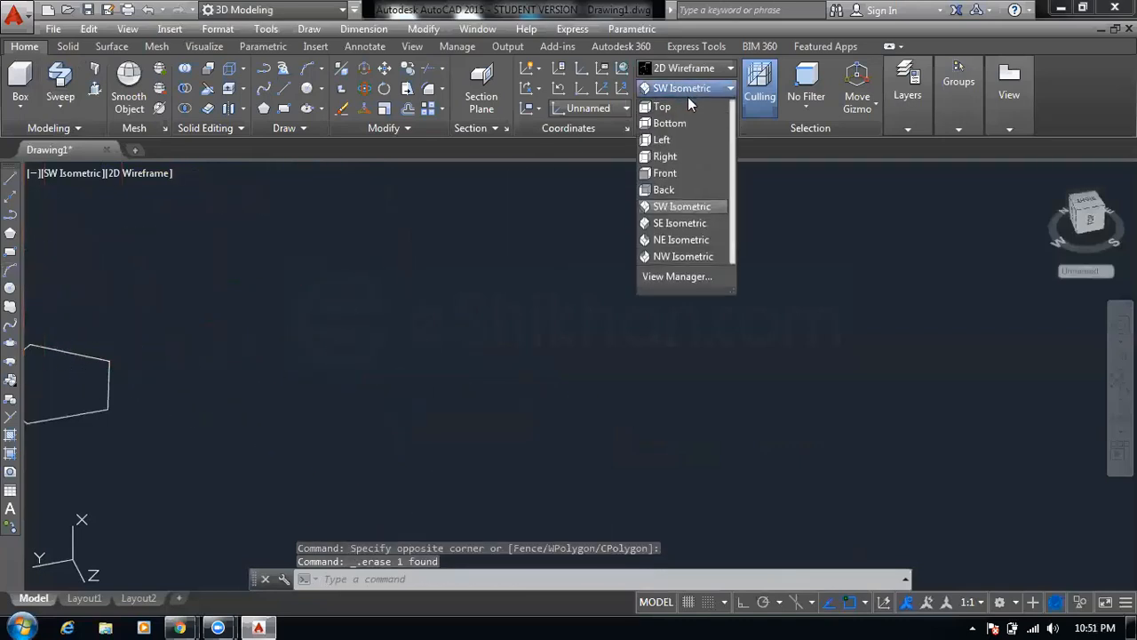
click(675, 223)
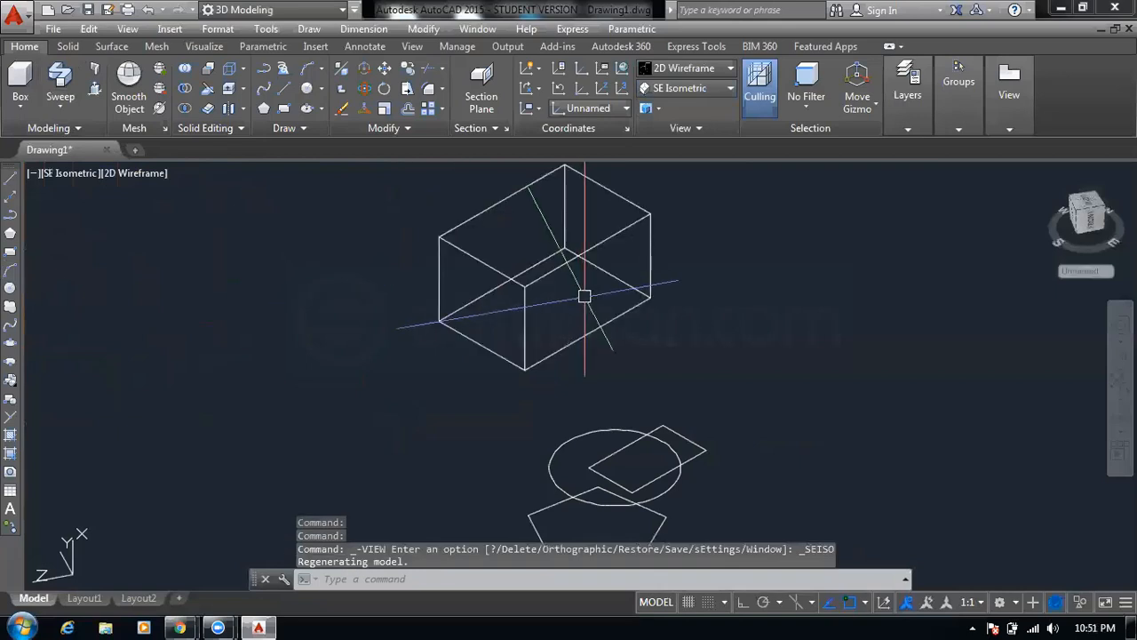
click(11, 233)
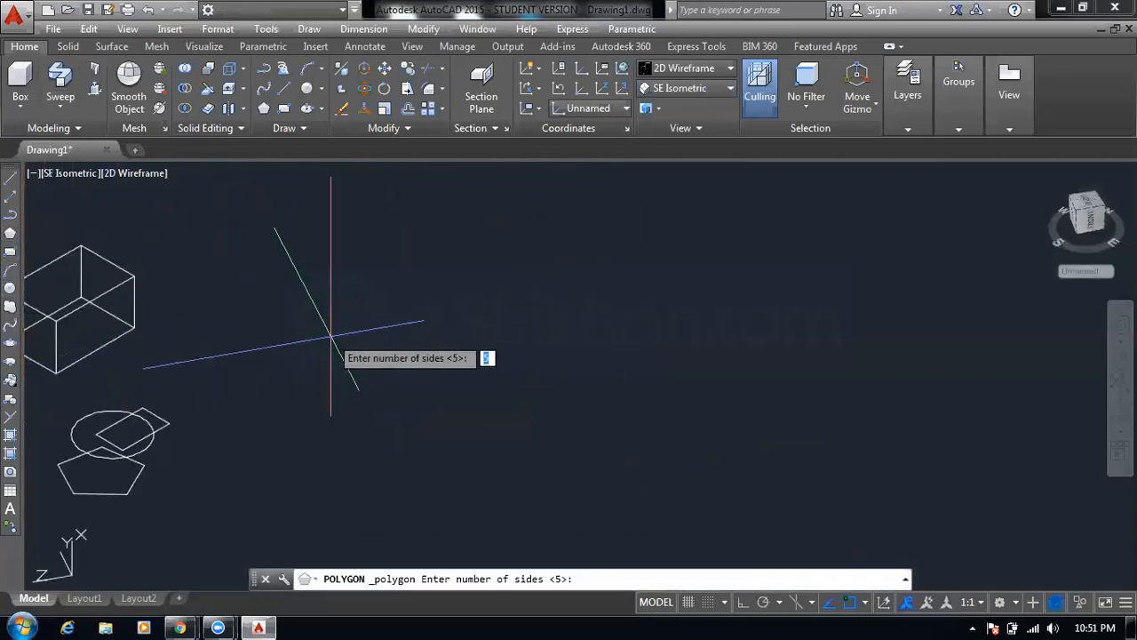
key(Return)
click(354, 374)
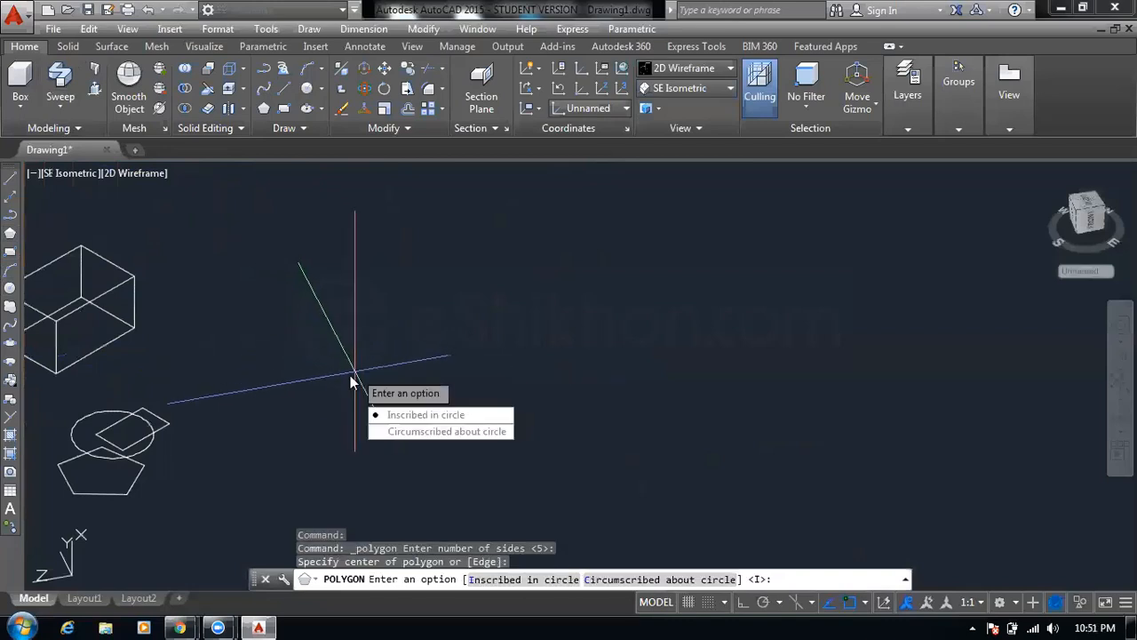
click(394, 421)
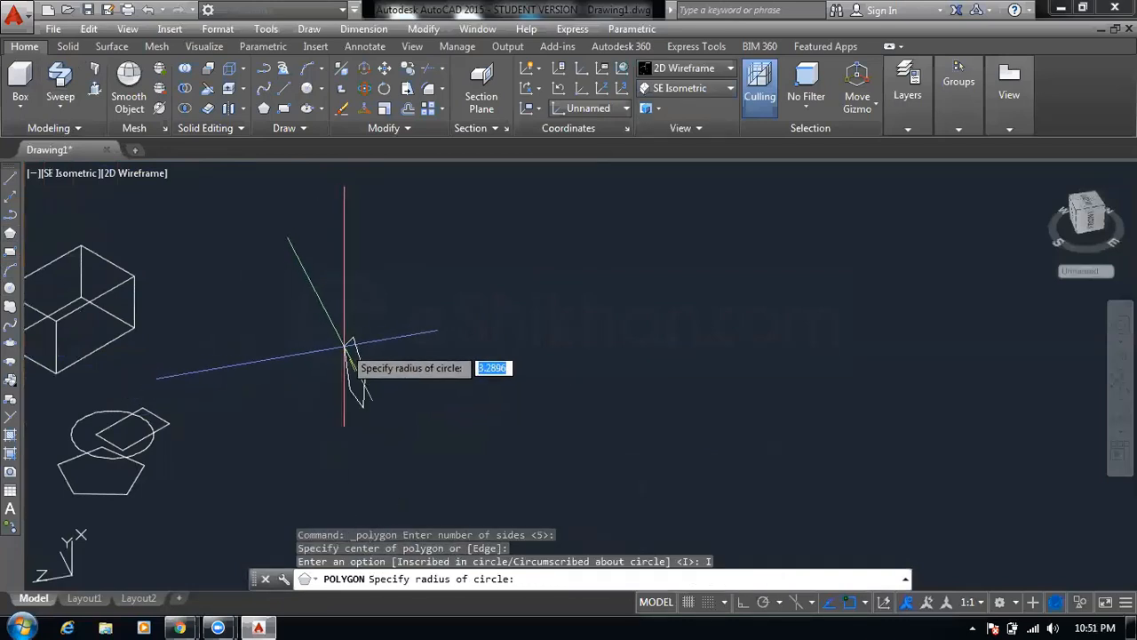
key(Escape)
key(Escape)
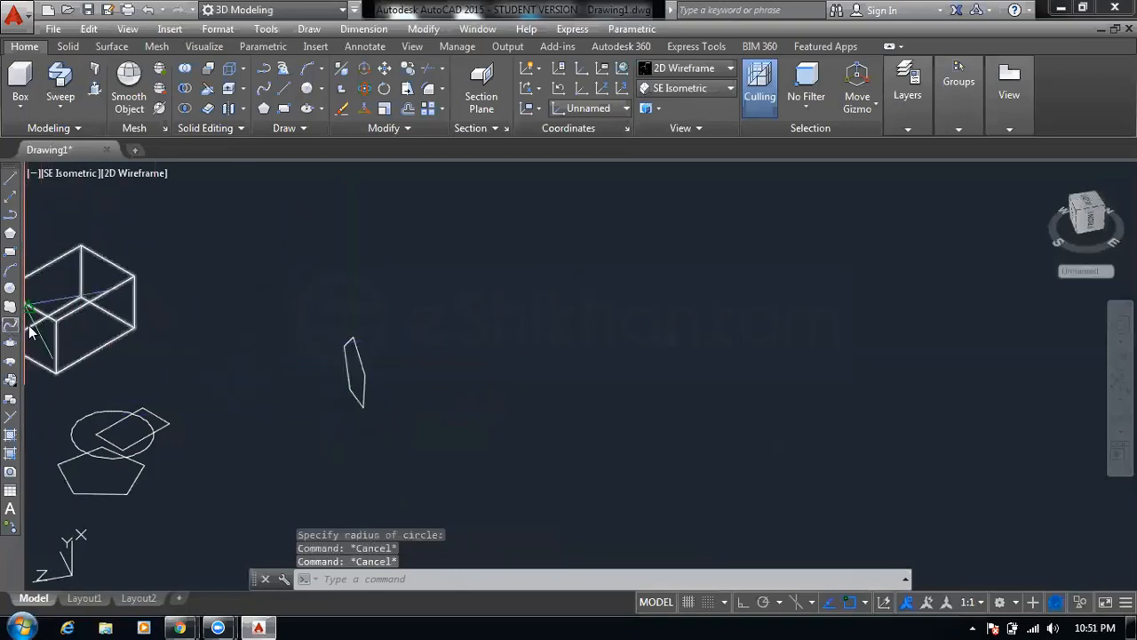
Draw a five-point wavy spline rising from the centre of the new pentagon
click(11, 325)
scroll(356, 369, up, 4)
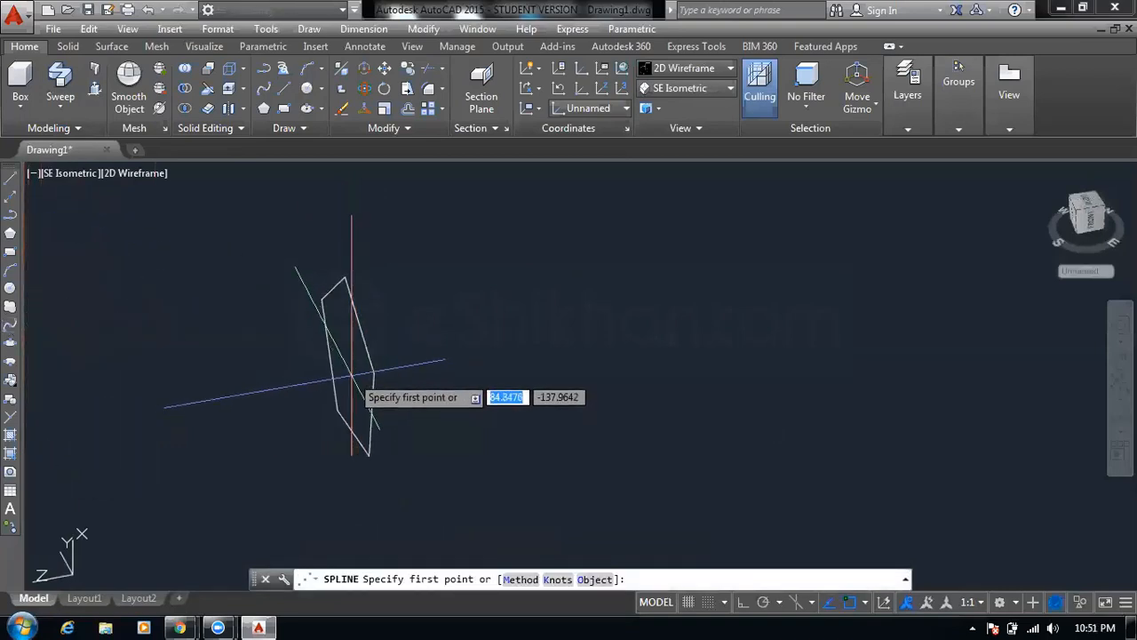
click(352, 373)
click(418, 332)
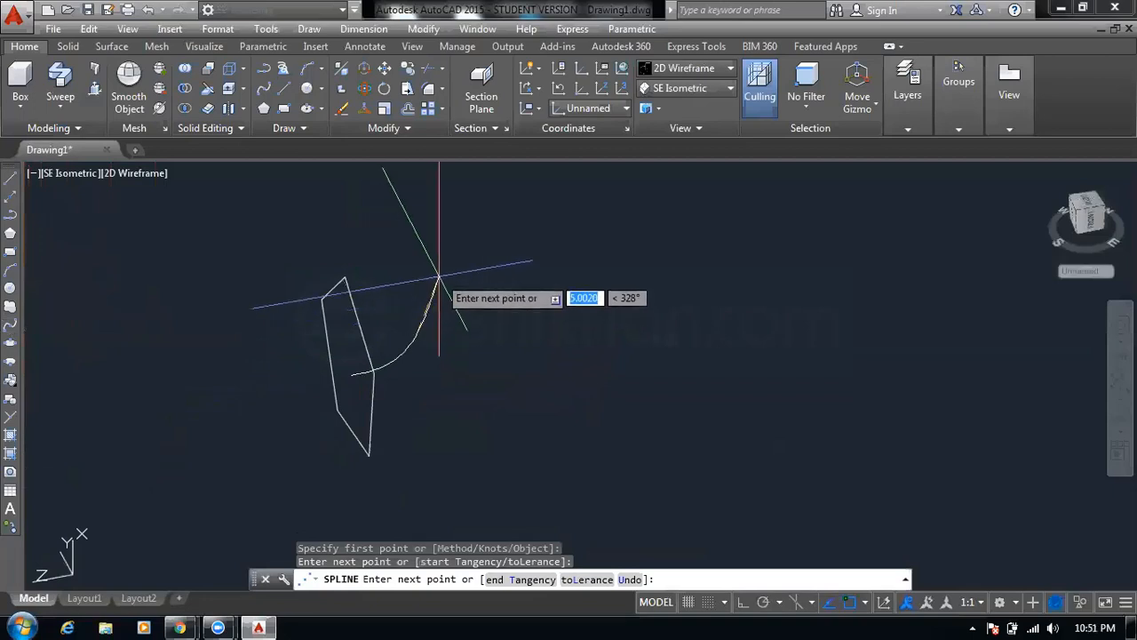
click(438, 278)
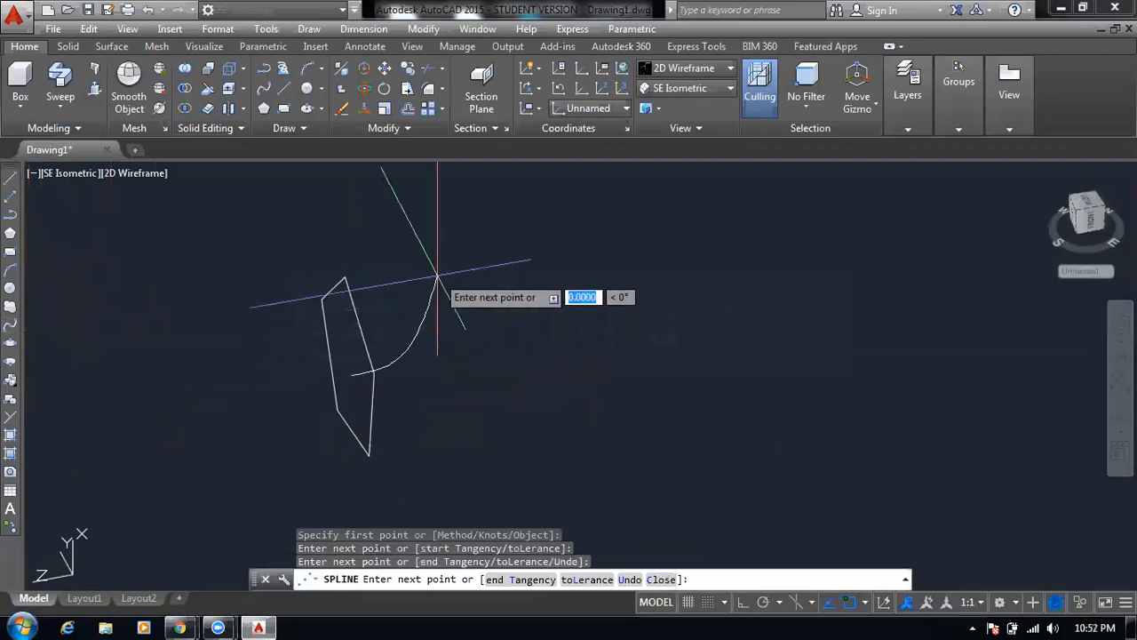
click(516, 214)
middle_drag(521, 195, 498, 234)
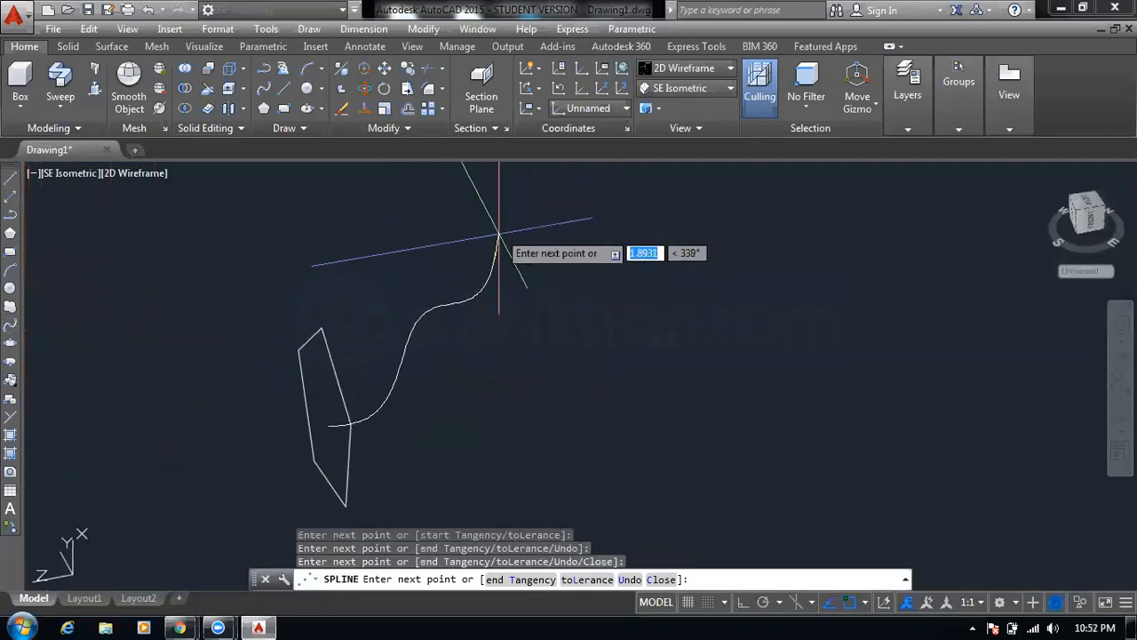
click(515, 212)
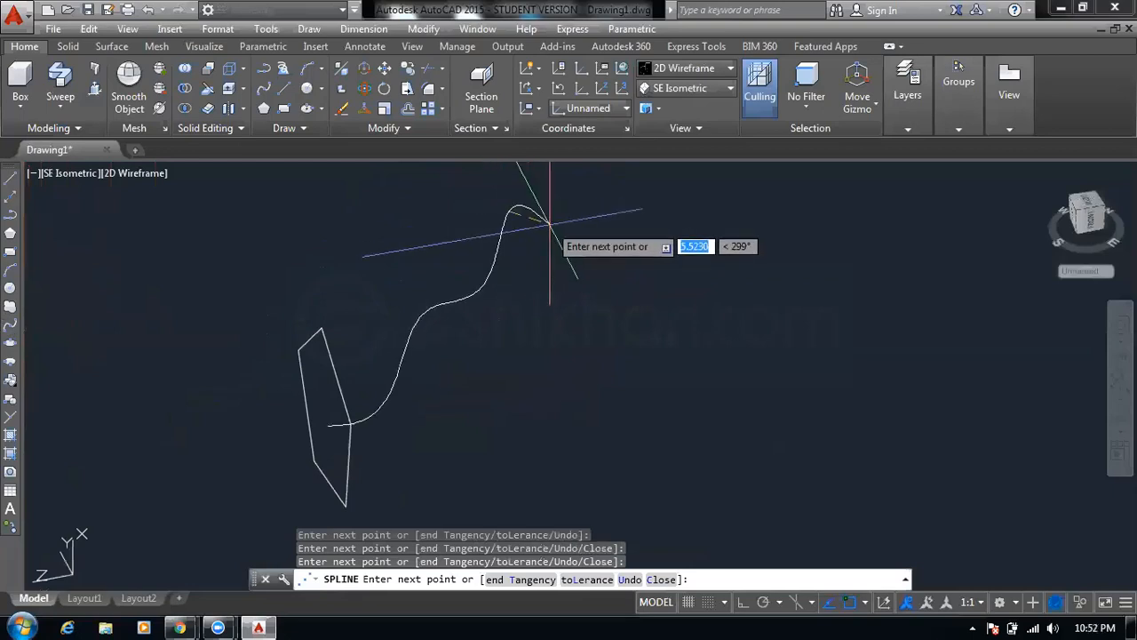
key(Escape)
key(Escape)
key(Escape)
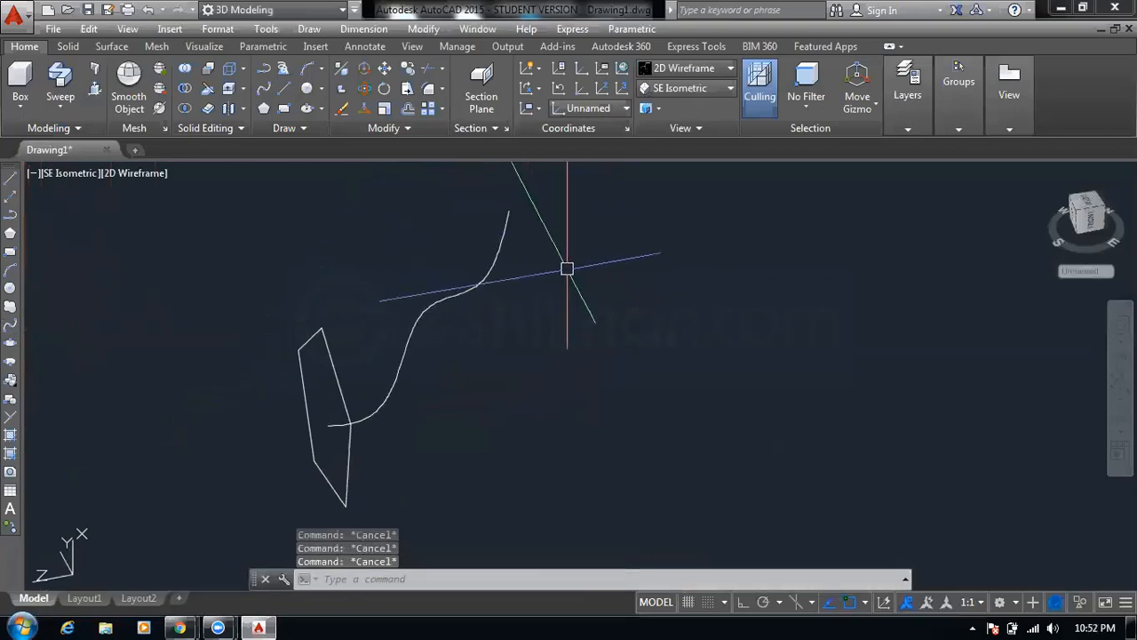
Sweep the new pentagon along the wavy spline with a twist angle of 100
click(59, 82)
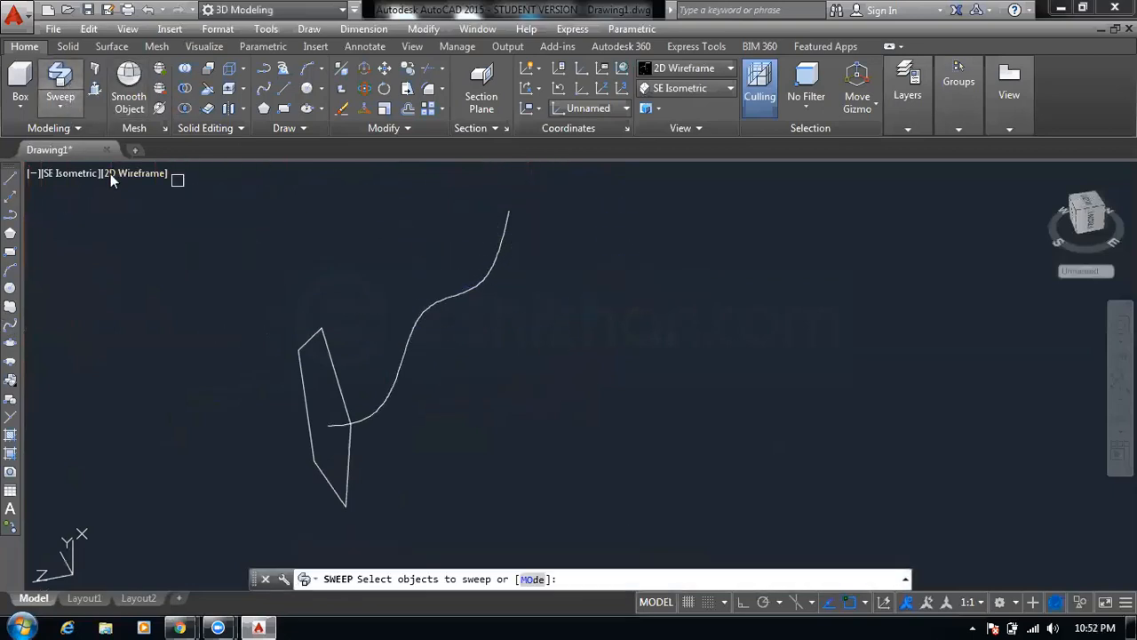
click(305, 385)
key(Return)
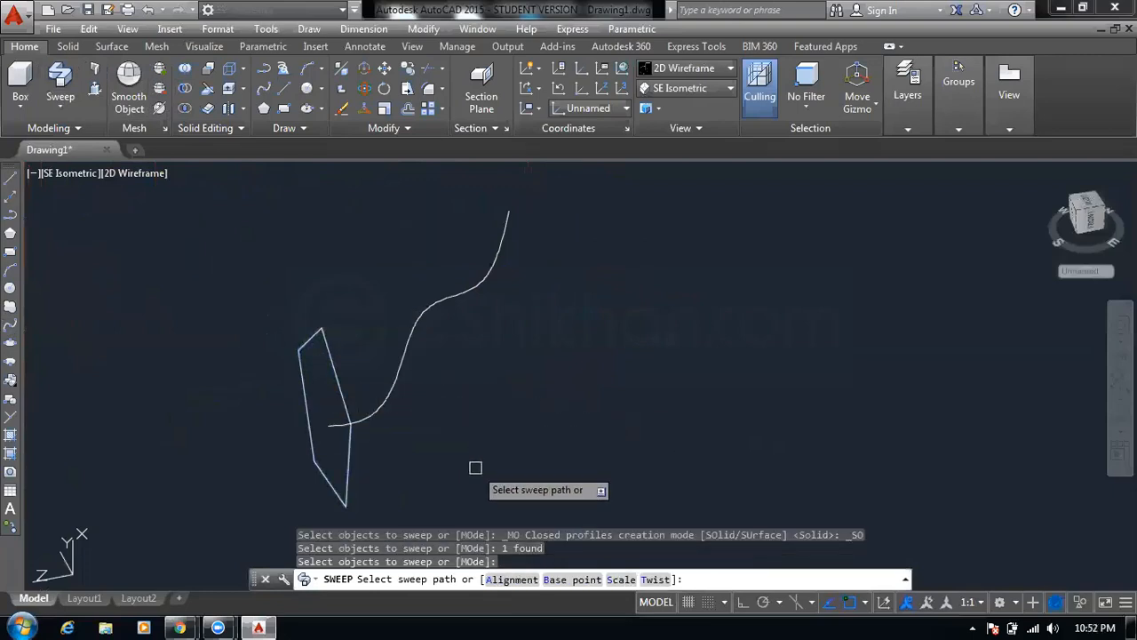
click(656, 579)
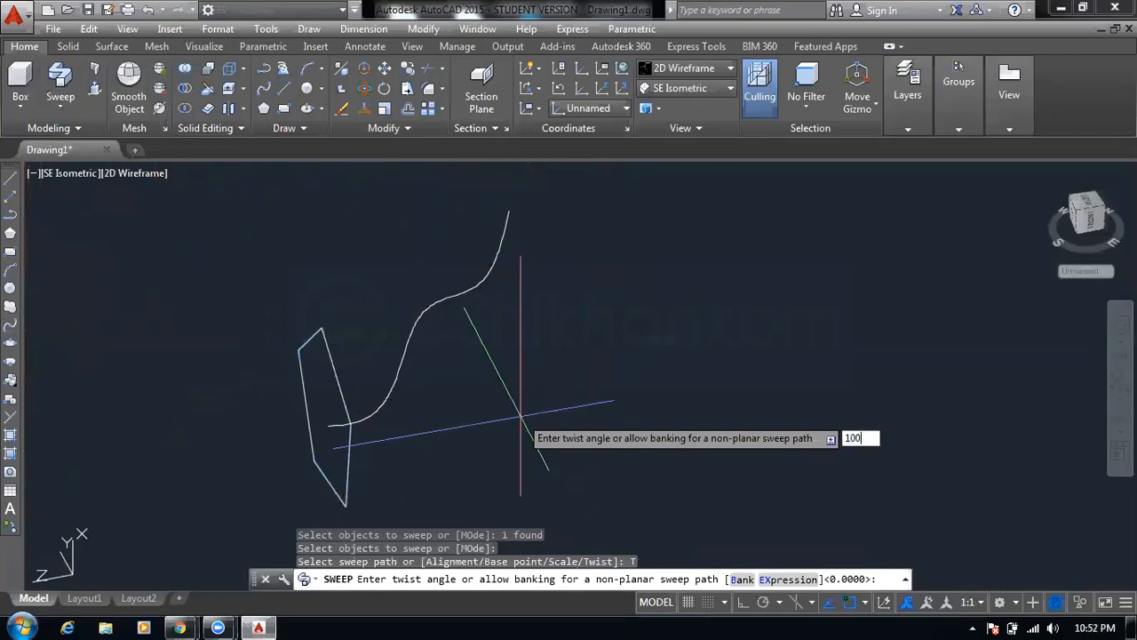
key(Return)
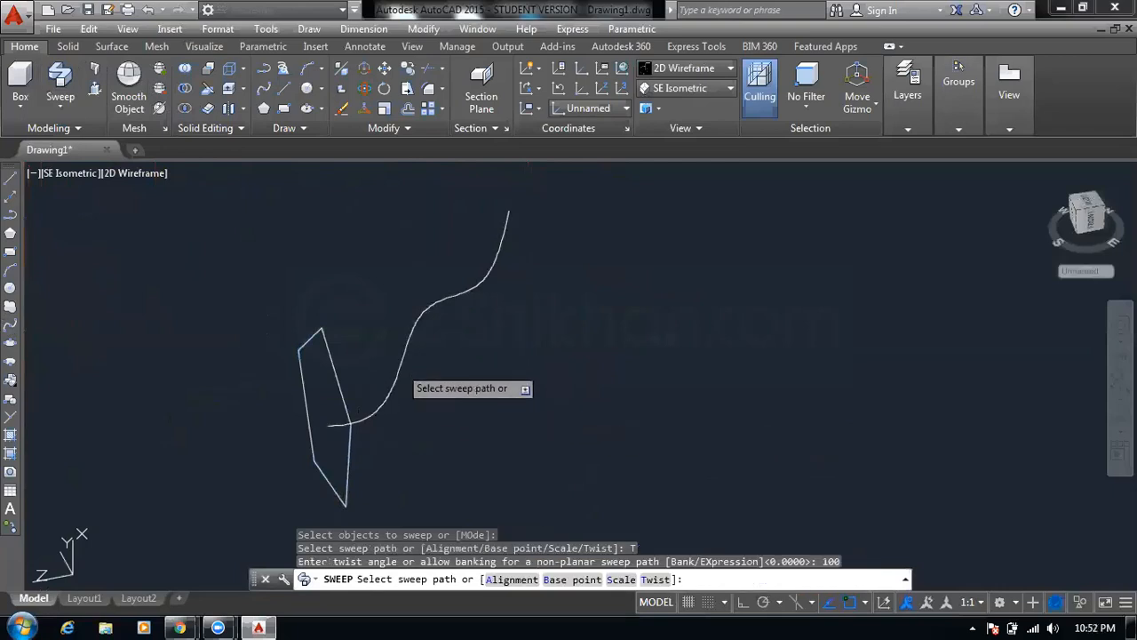
click(389, 396)
key(Escape)
key(Escape)
scroll(568, 317, down, 2)
middle_drag(568, 317, 467, 354)
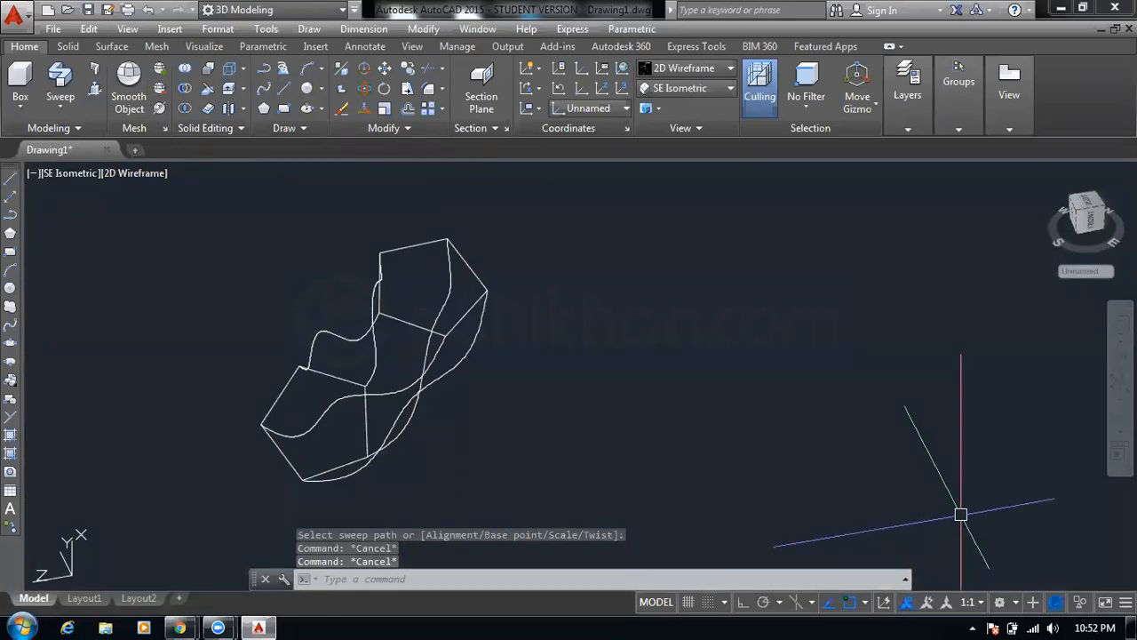
Show the model in the Conceptual visual style and orbit around the twisted pentagon sweep to examine its faces
click(143, 172)
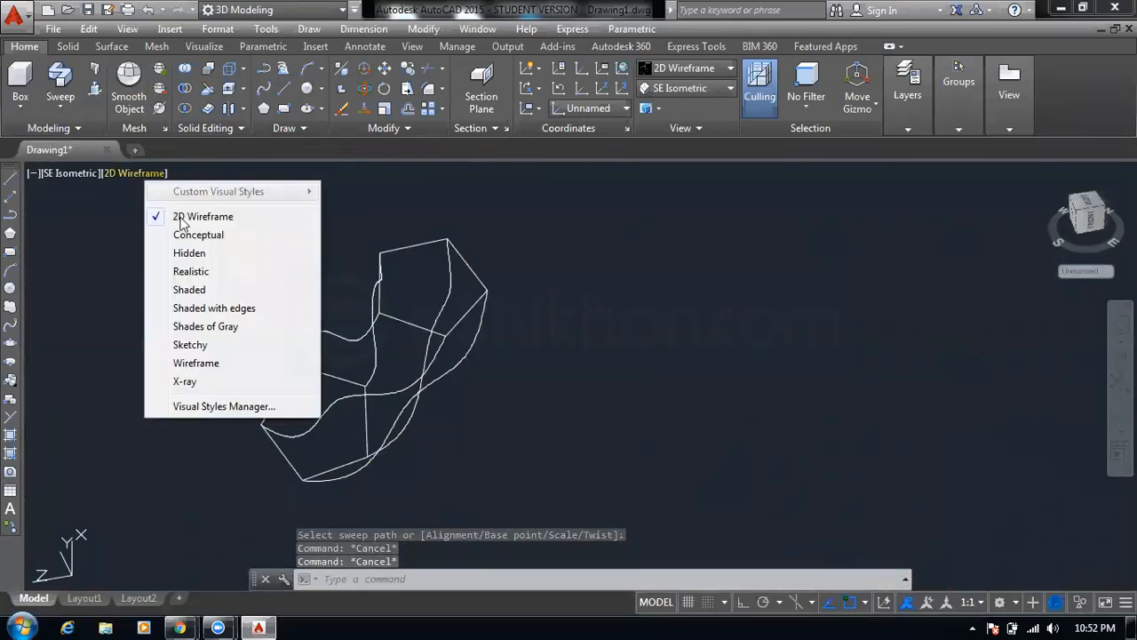
click(182, 233)
key(Escape)
key(Escape)
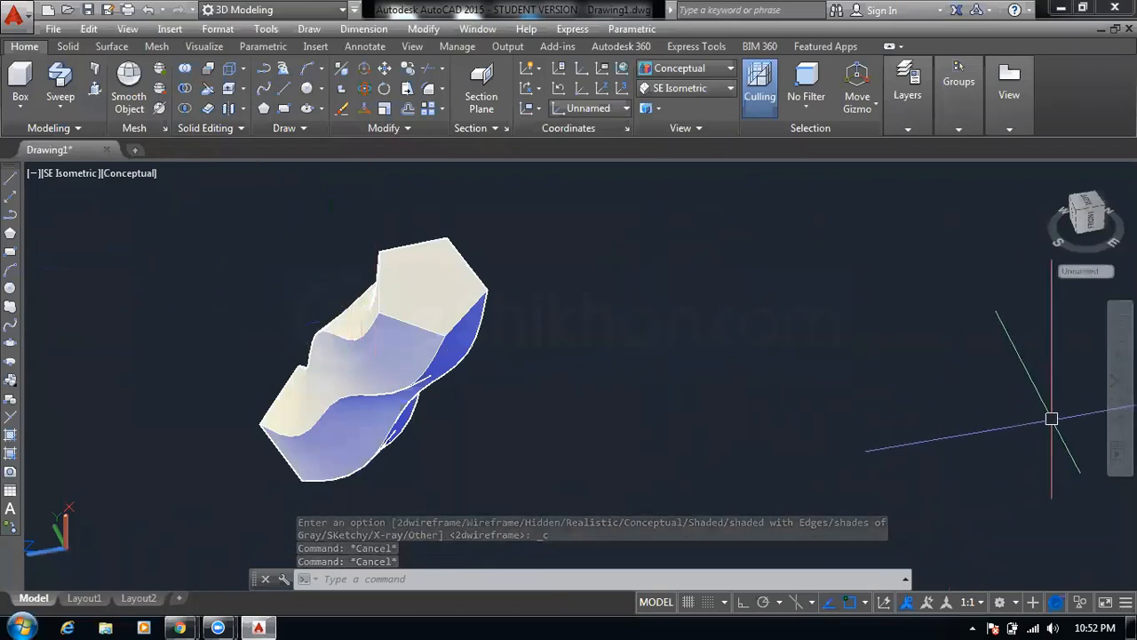
click(1120, 414)
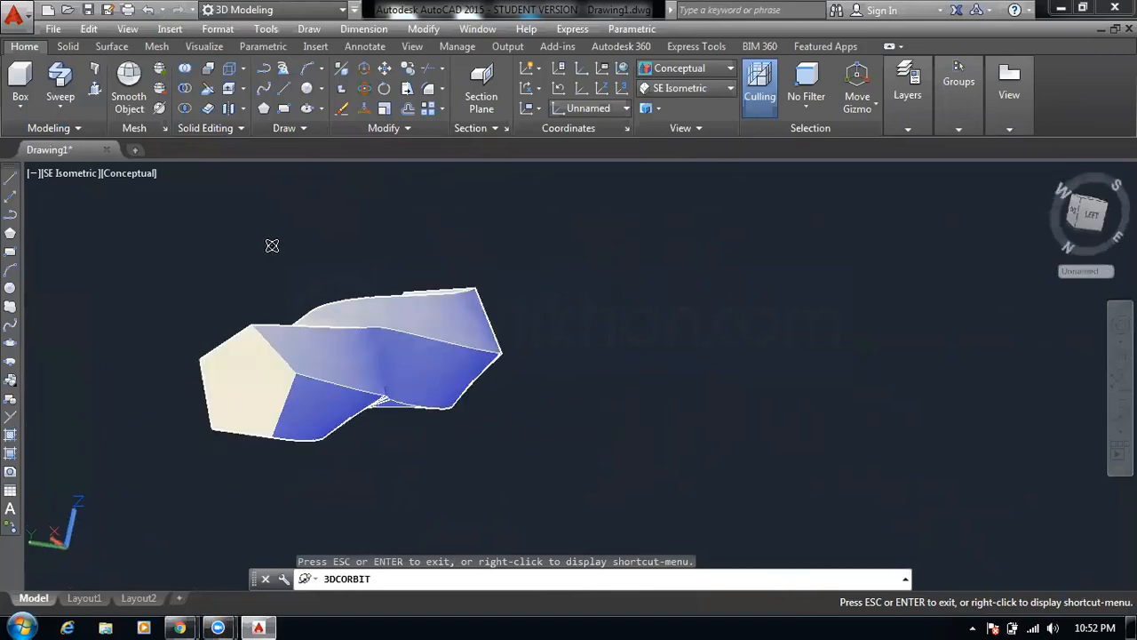
Leave the orbit and undo the Conceptual visual style and the twisted sweep of the pentagon
key(Escape)
key(ctrl+z)
key(ctrl+z)
key(ctrl+z)
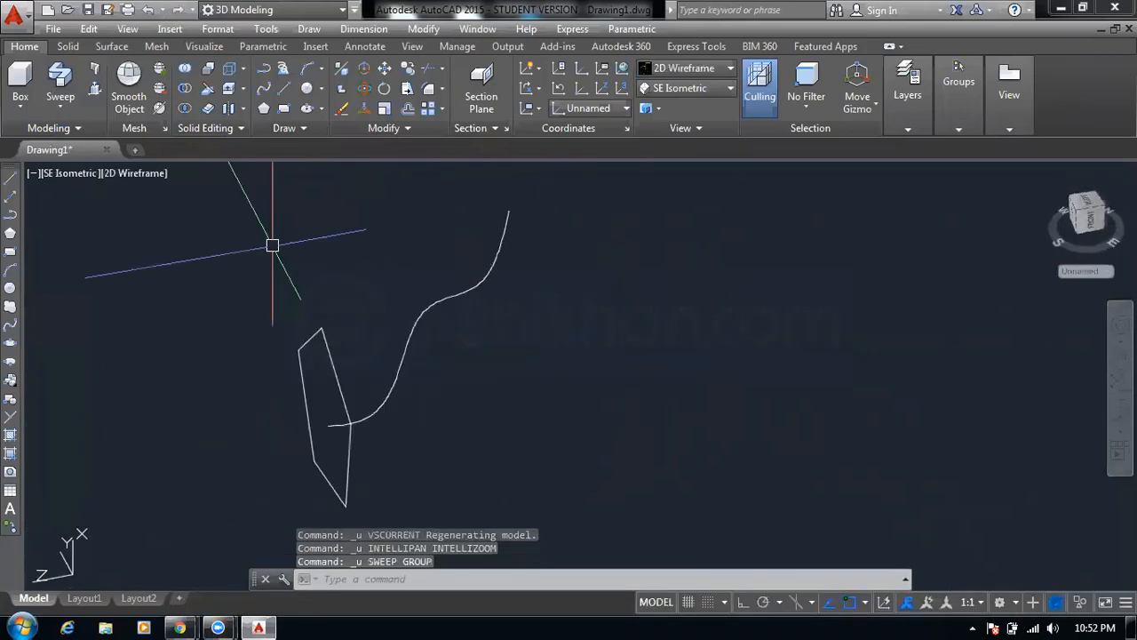
key(Escape)
key(Escape)
scroll(436, 251, down, 2)
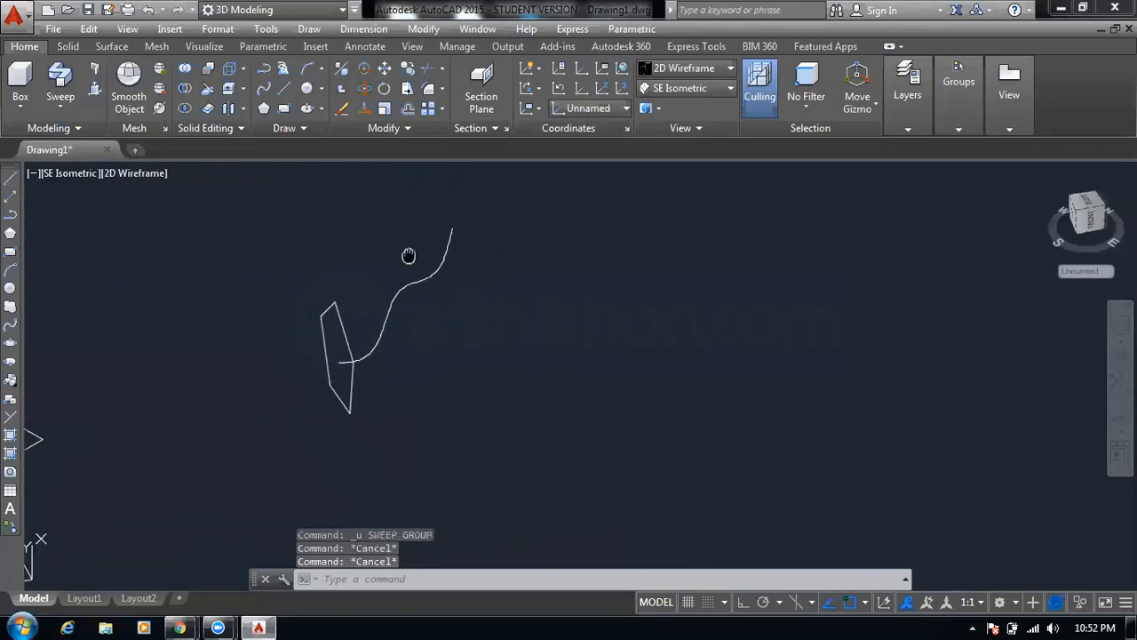
scroll(223, 350, up, 5)
scroll(253, 289, down, 2)
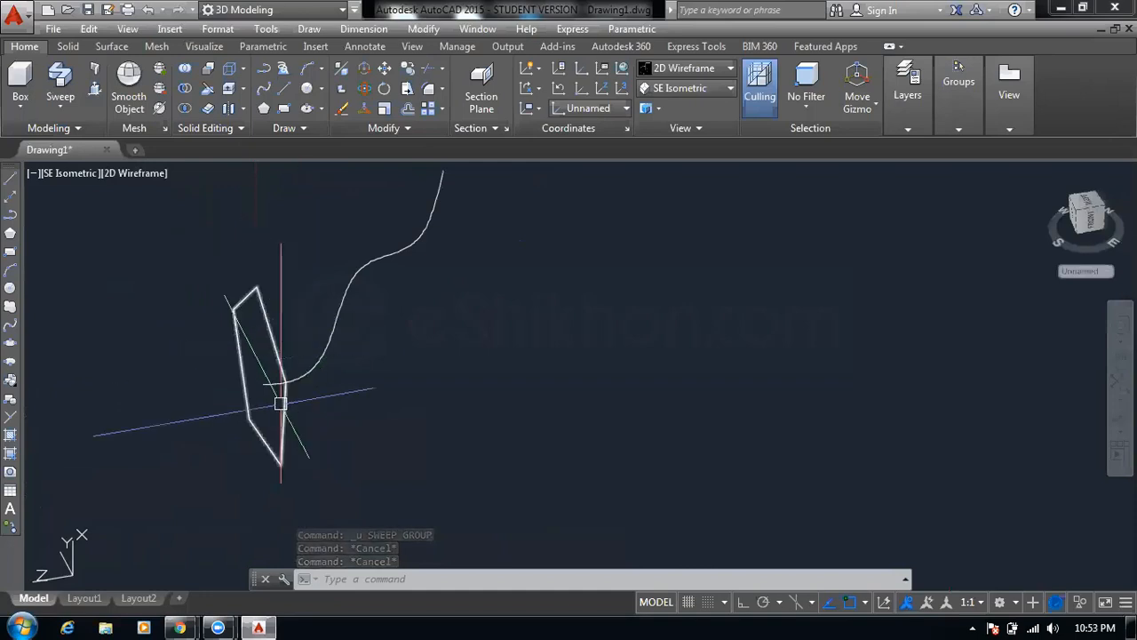
middle_drag(300, 261, 261, 289)
scroll(259, 290, down, 2)
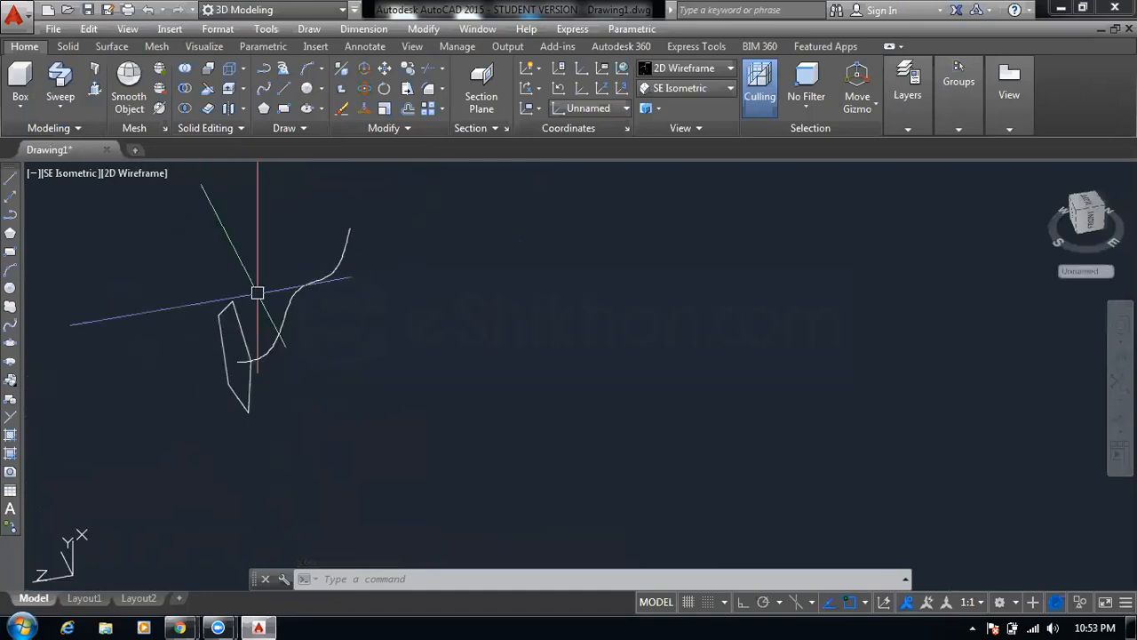
scroll(224, 296, up, 2)
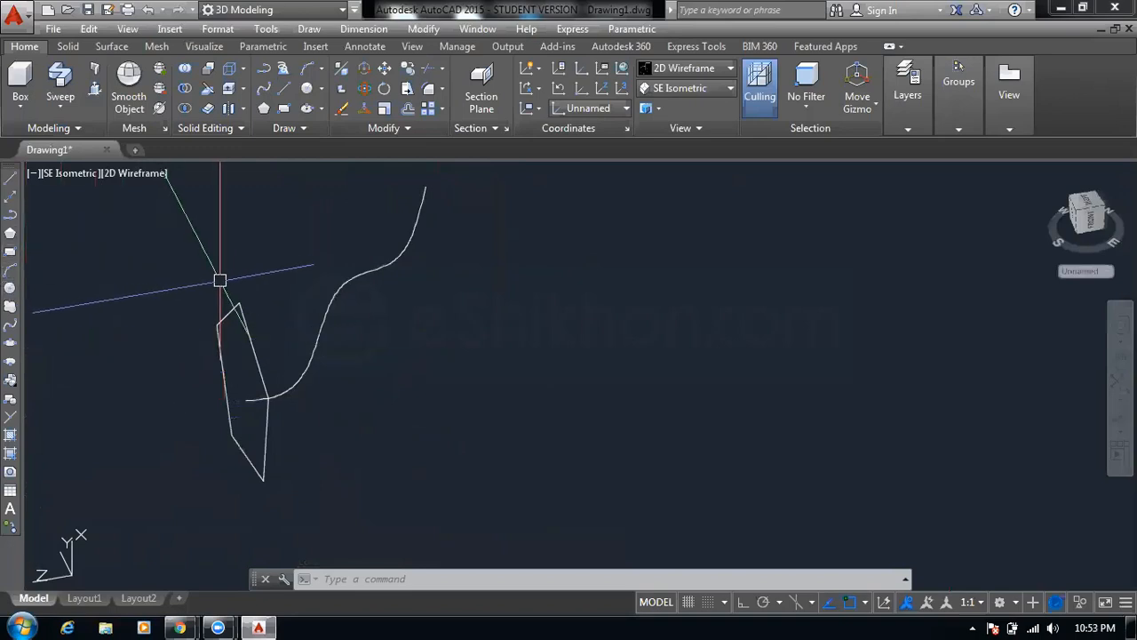
middle_drag(277, 258, 205, 287)
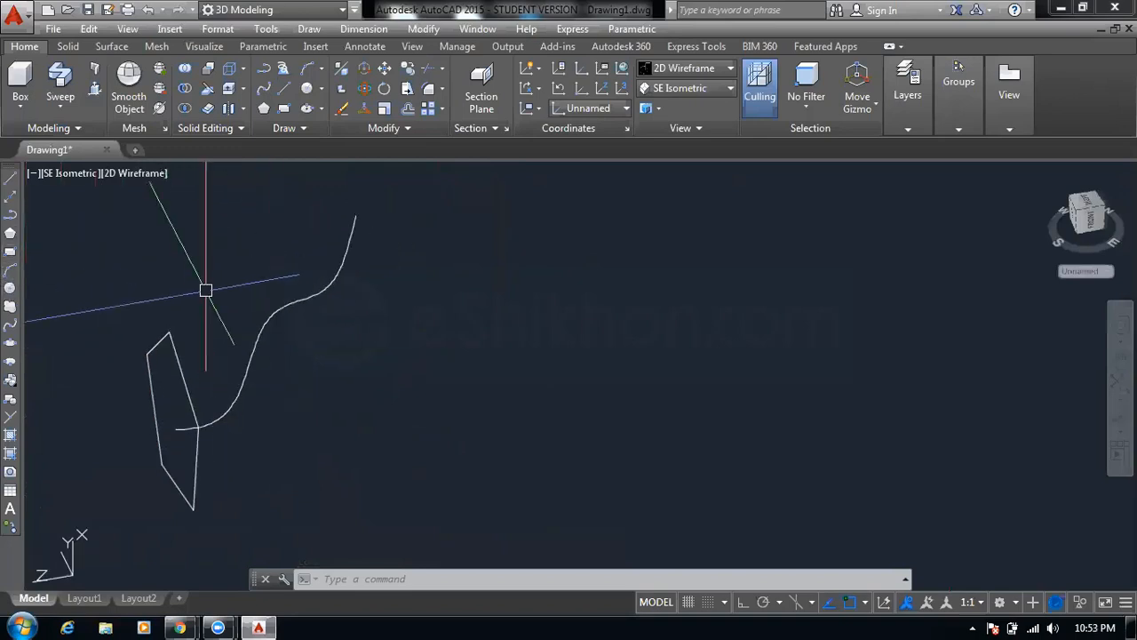
click(60, 78)
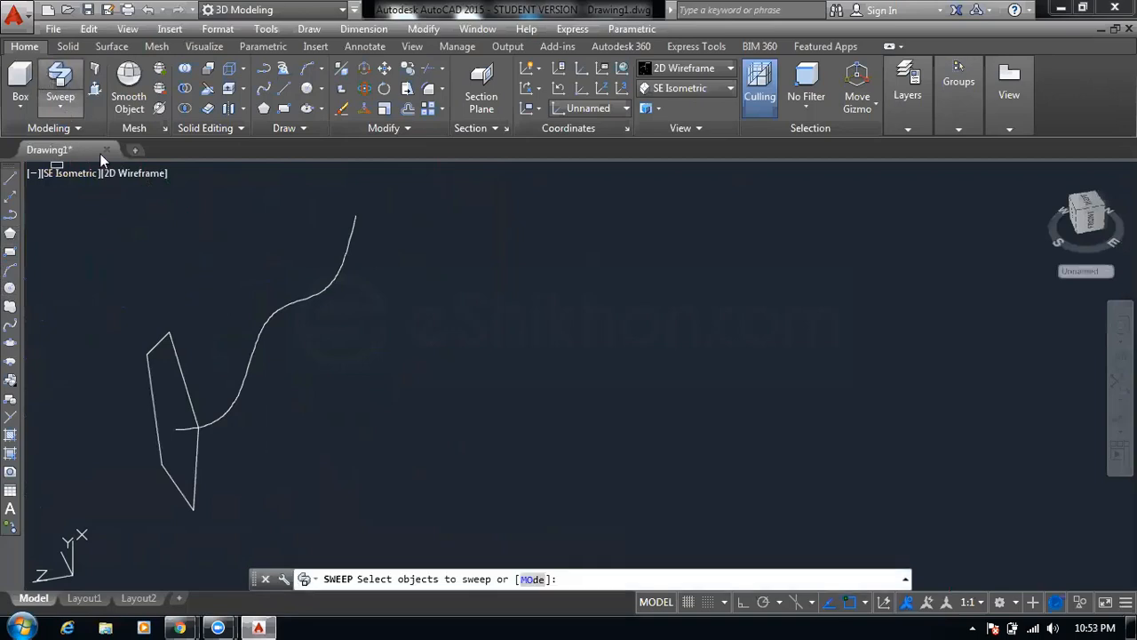
click(165, 480)
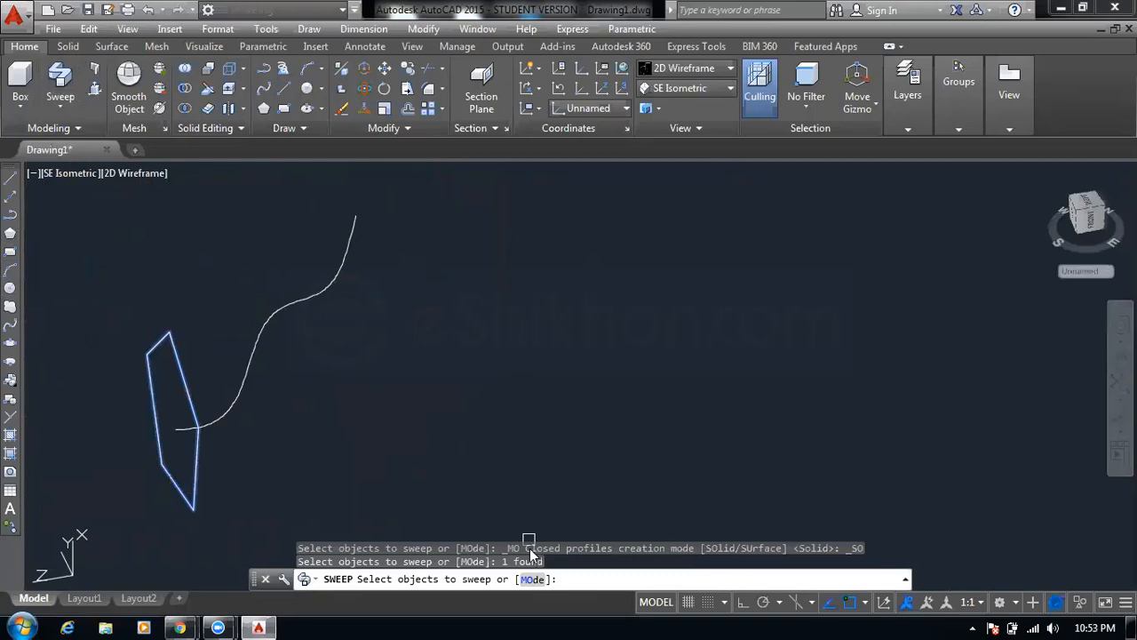
key(Escape)
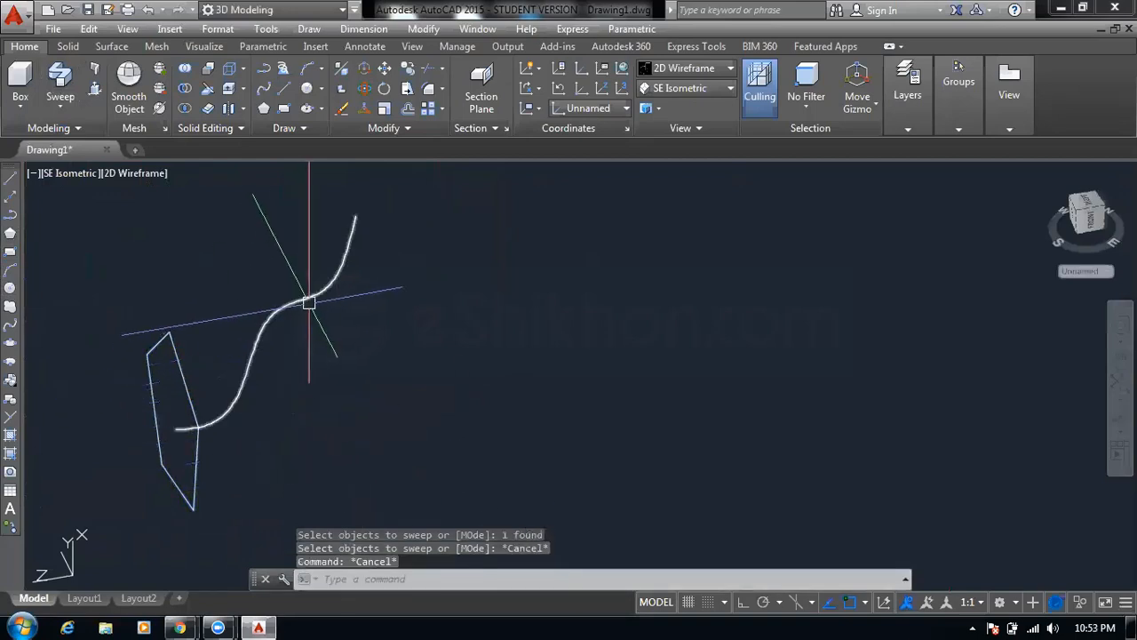
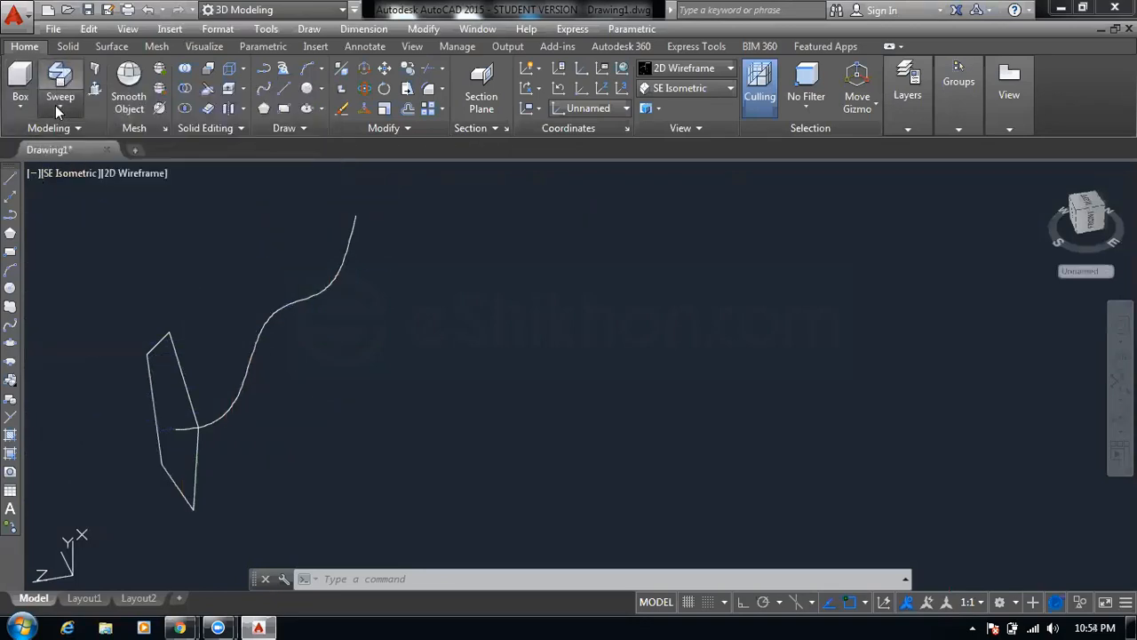
Sweep the pentagon profile along the wavy curve with a twist angle of 225
click(56, 107)
click(60, 111)
click(69, 110)
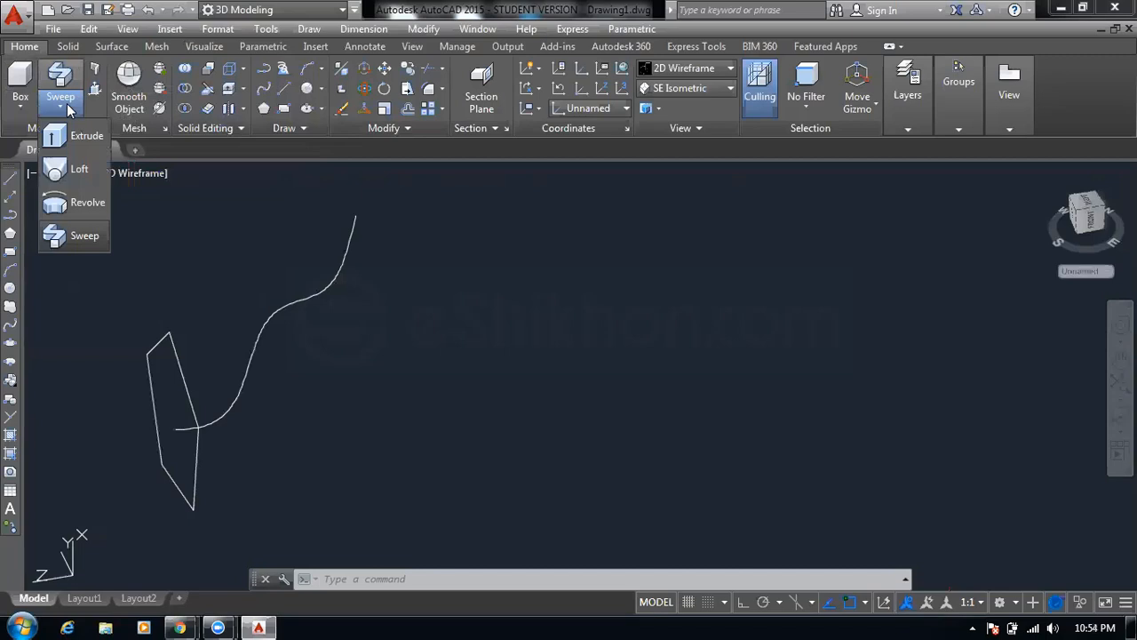
click(86, 236)
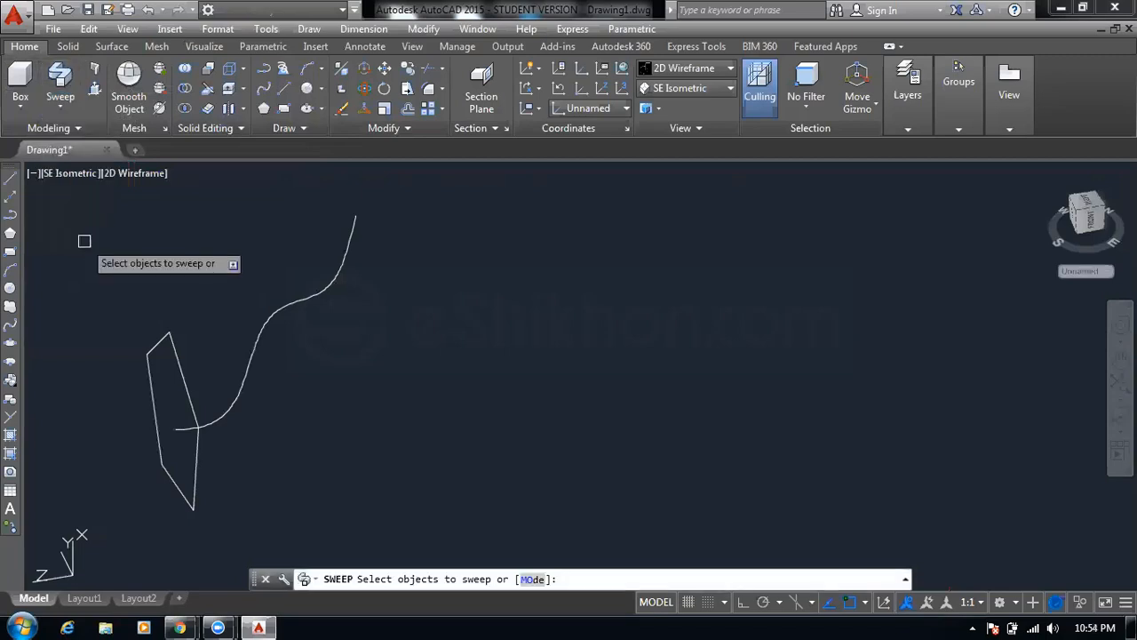
click(160, 445)
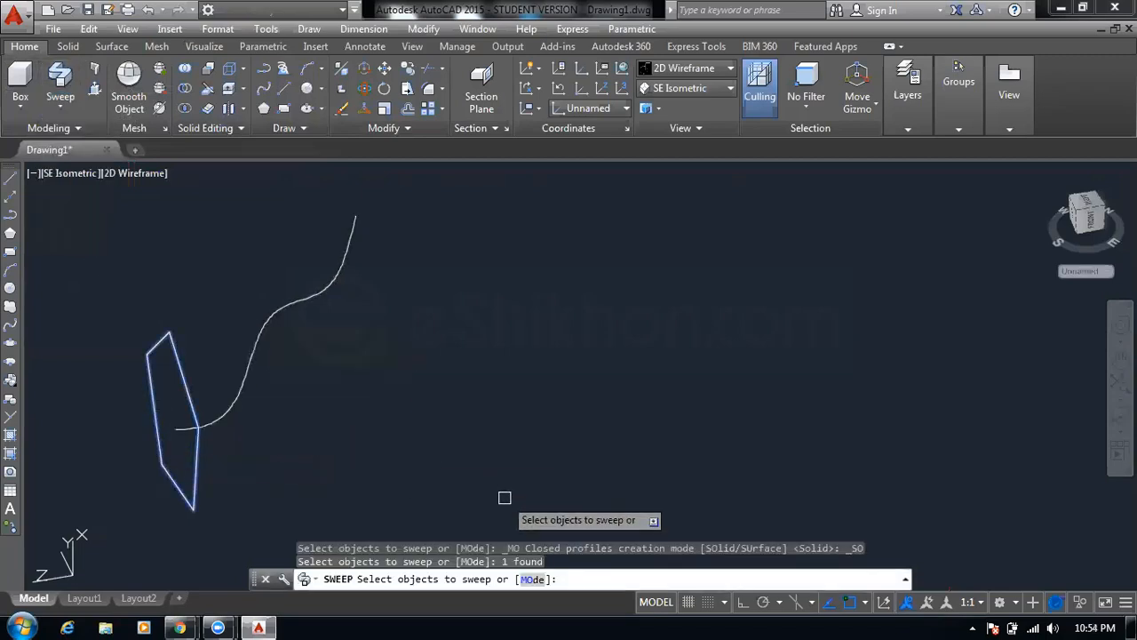
key(Return)
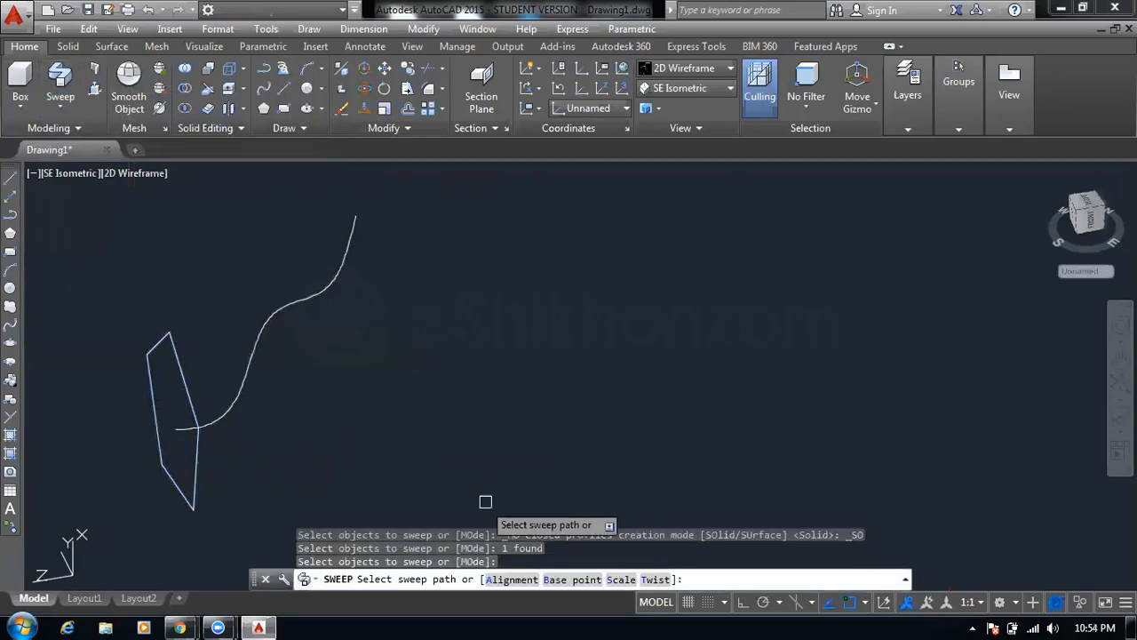
click(656, 579)
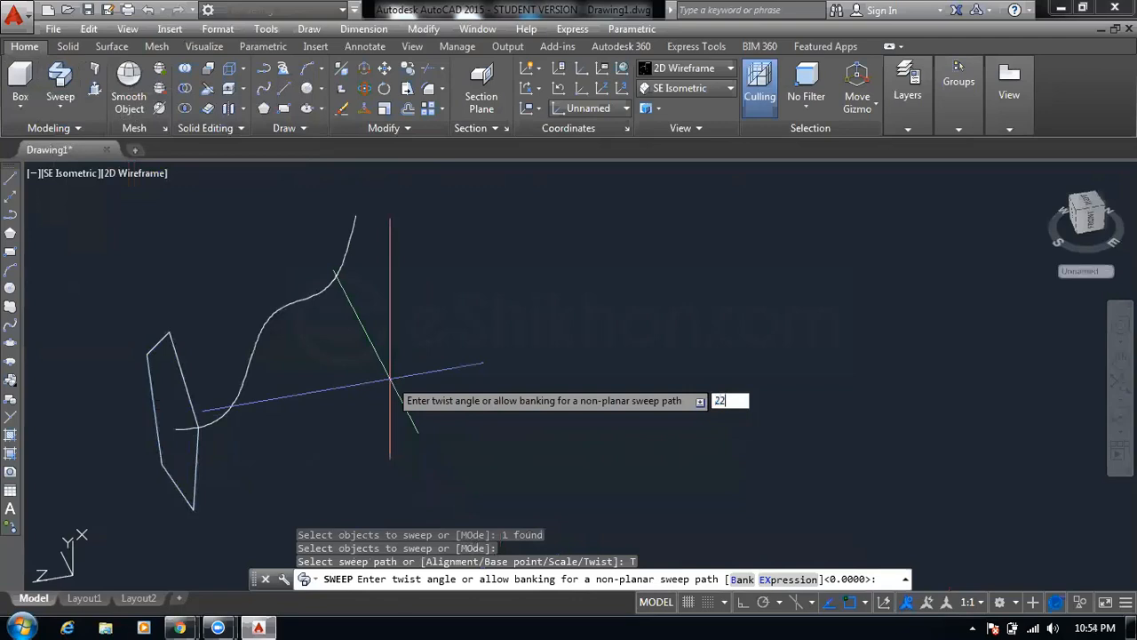
key(Return)
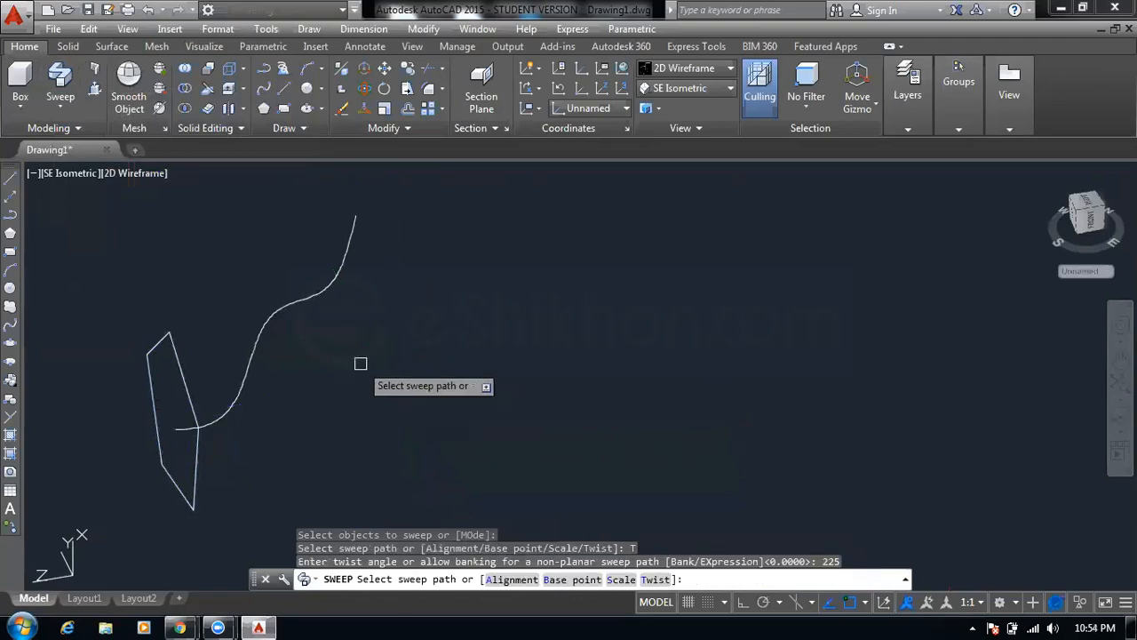
click(284, 307)
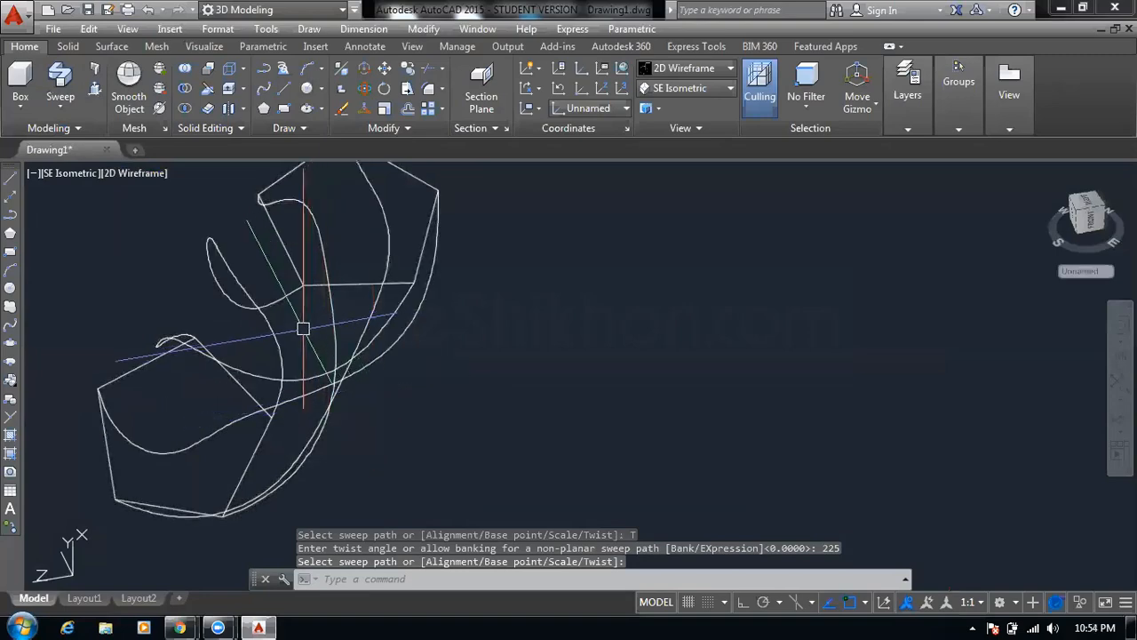
Apply the Conceptual visual style and inspect the twisted sweep solid from another angle
click(133, 173)
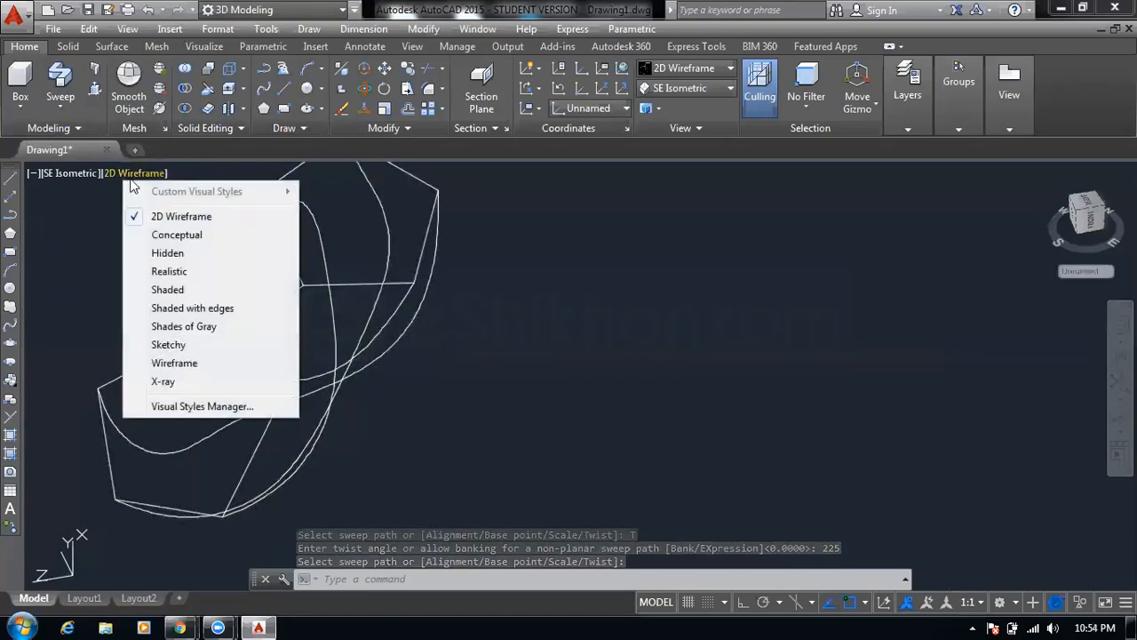
click(162, 224)
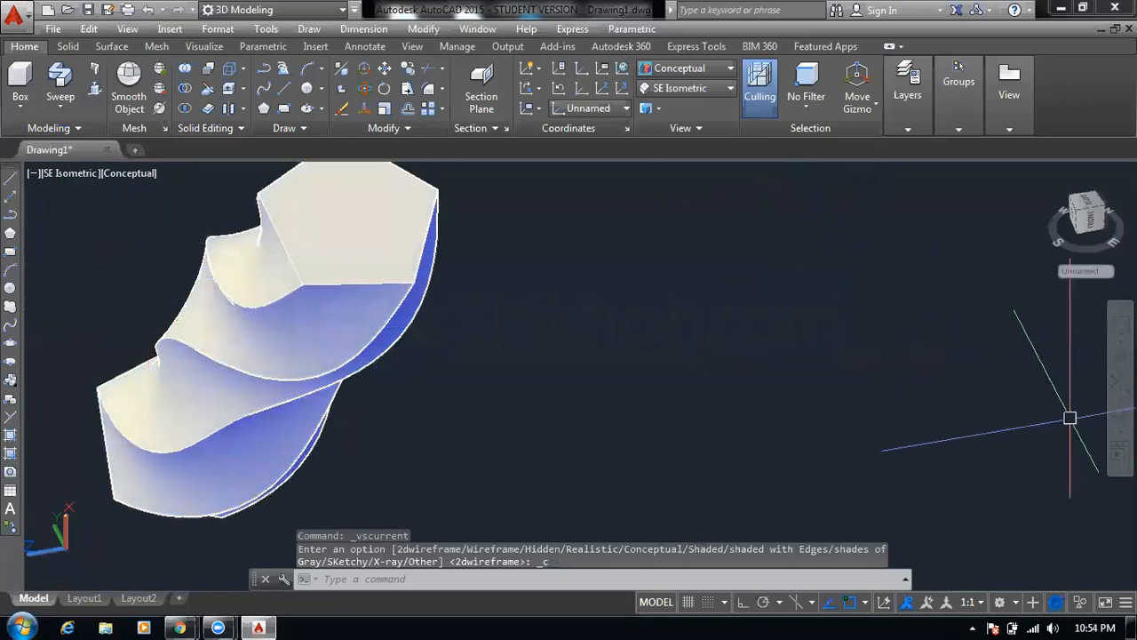
click(1117, 419)
drag(265, 389, 285, 374)
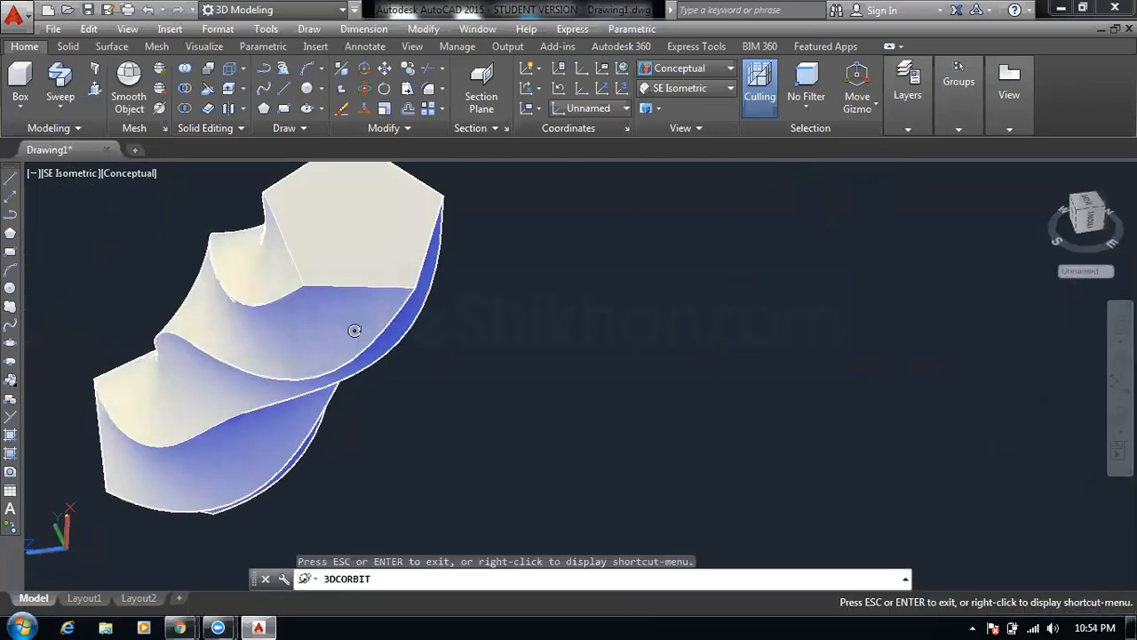
drag(356, 329, 256, 250)
drag(324, 360, 770, 442)
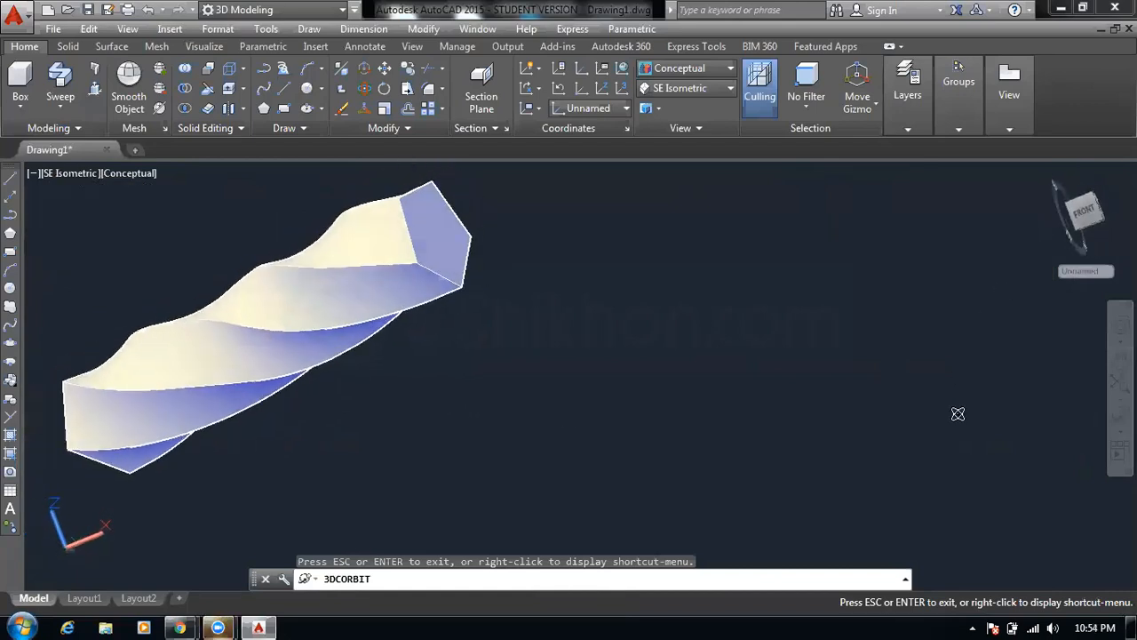
middle_drag(957, 412, 1114, 414)
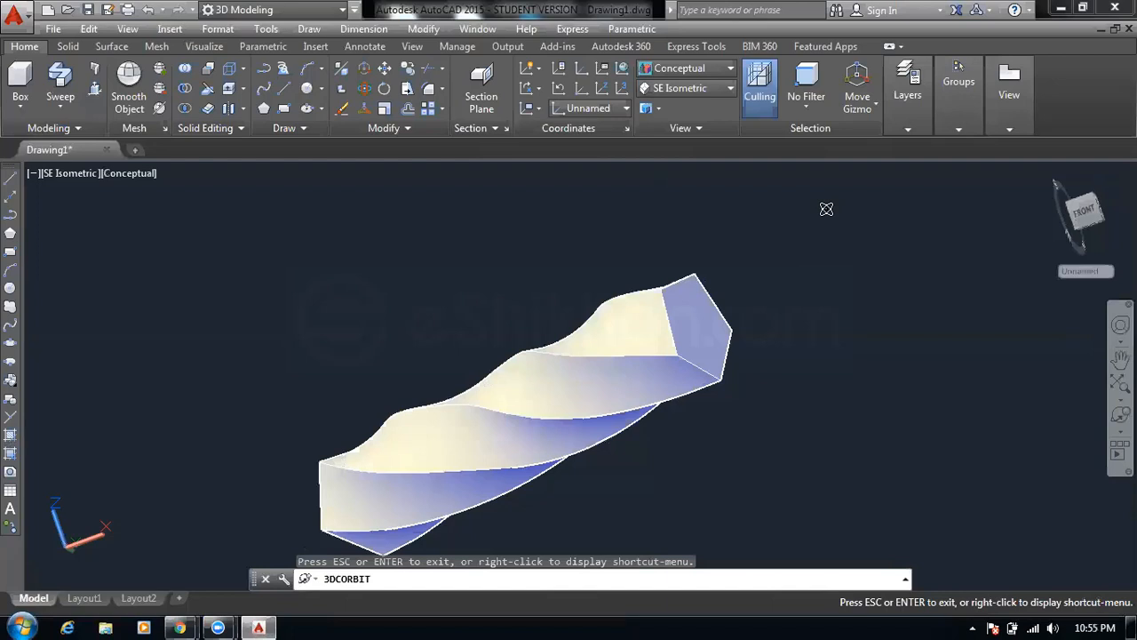
Force the frozen AutoCAD task to end in Windows Task Manager and close the manager
key(ctrl+shift+Escape)
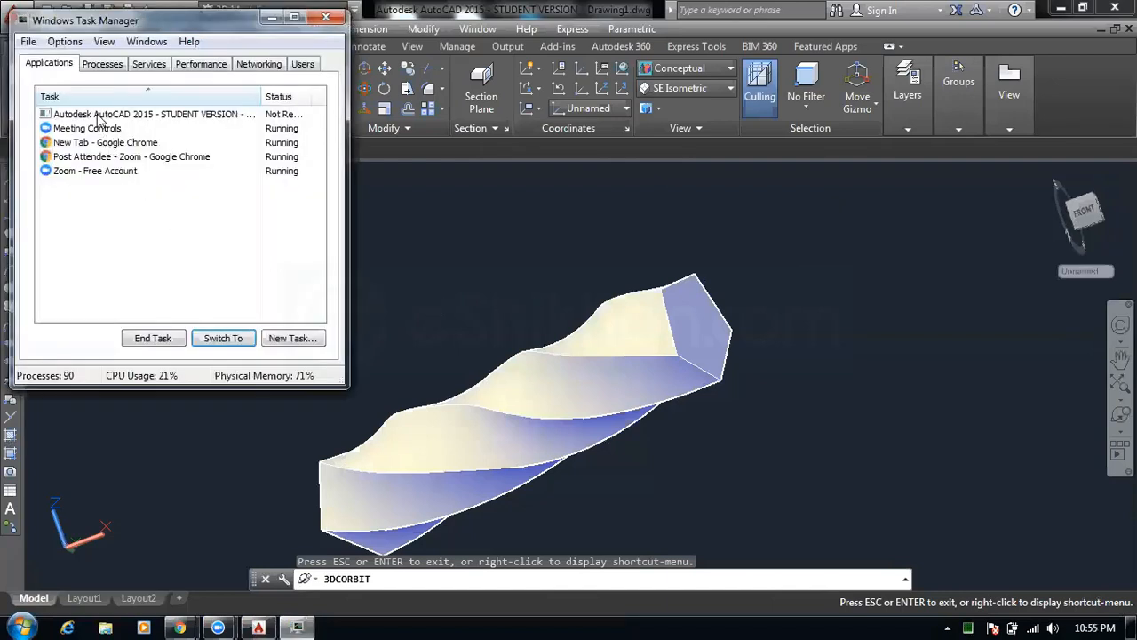
click(100, 115)
click(153, 339)
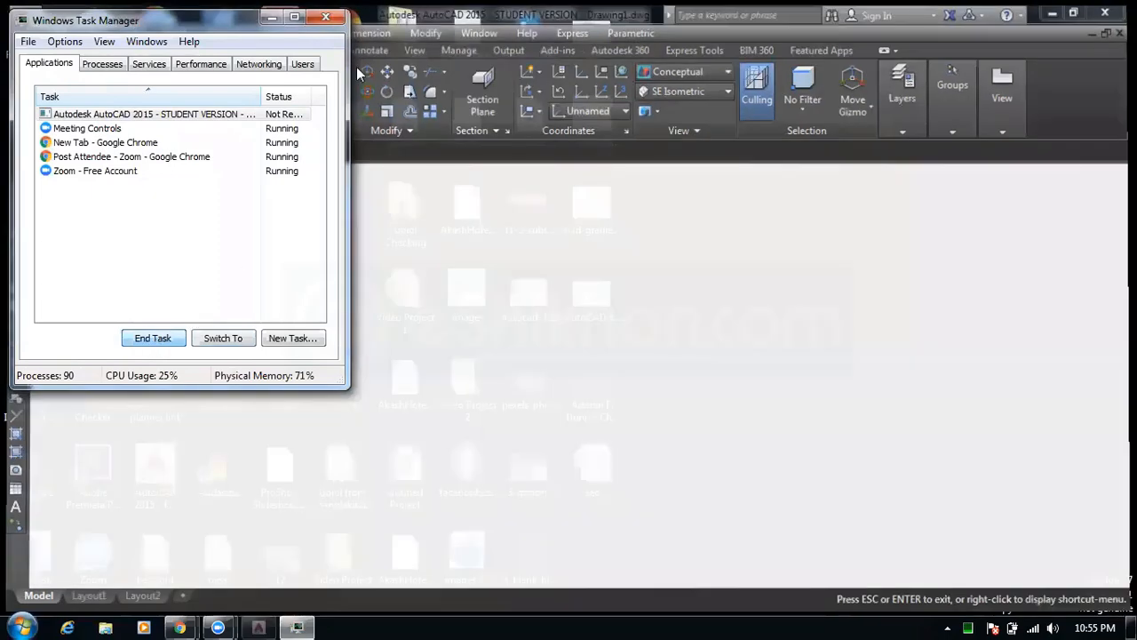
click(321, 18)
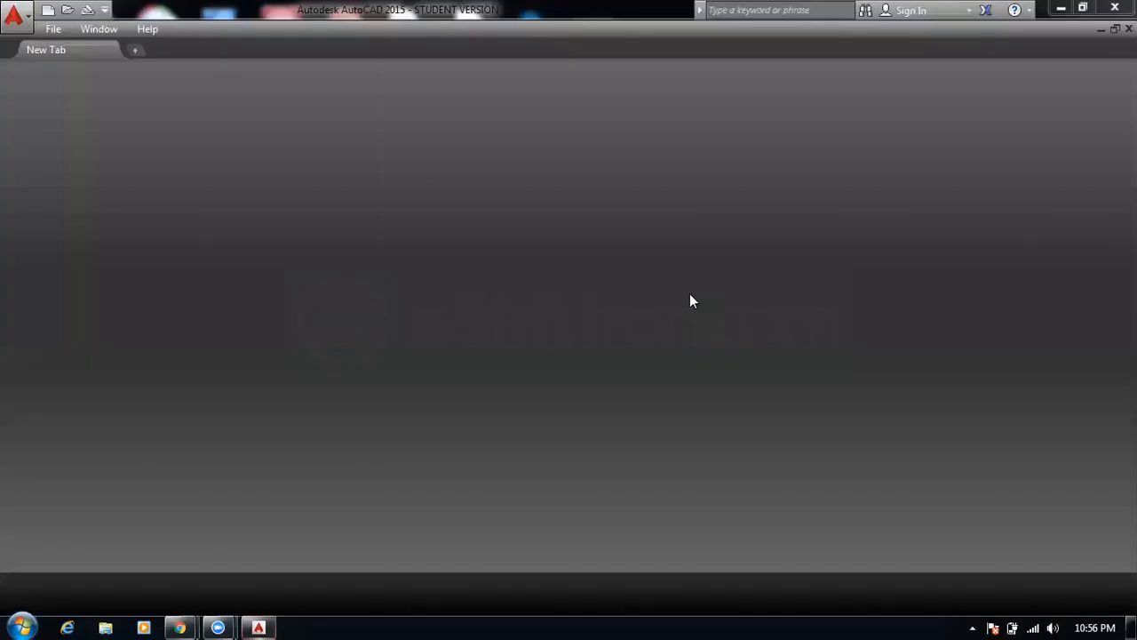
Start a new drawing in AutoCAD and turn off displaying the UCS icon at the origin
click(267, 266)
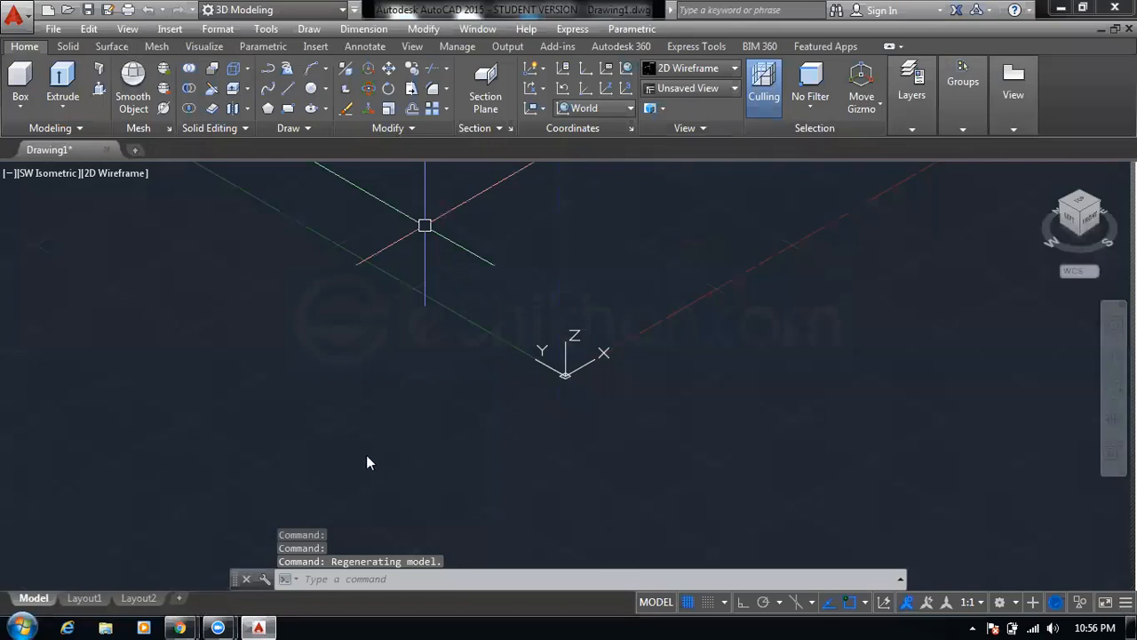
click(127, 30)
mouse_move(152, 455)
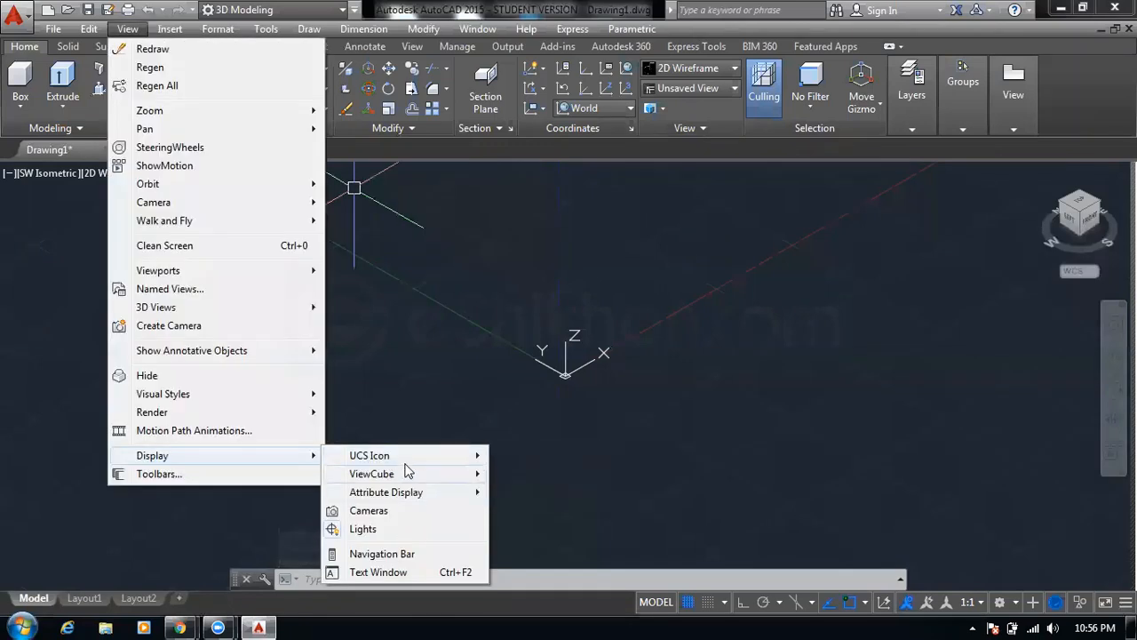
mouse_move(462, 457)
click(531, 473)
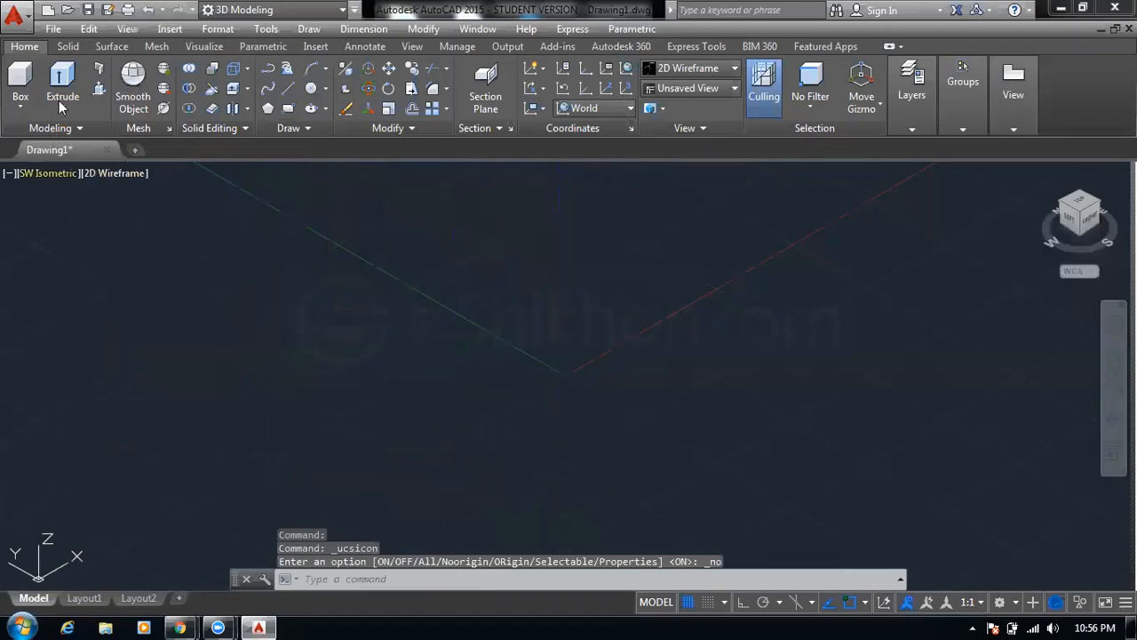
Show the AutoCAD Draw toolbar
click(266, 29)
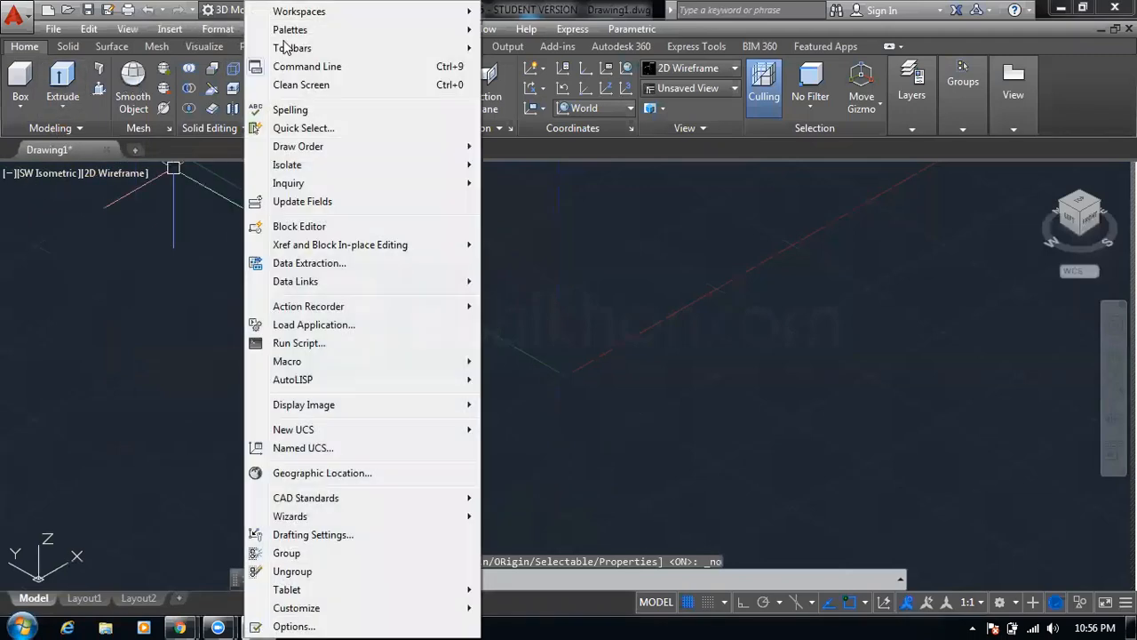
mouse_move(431, 57)
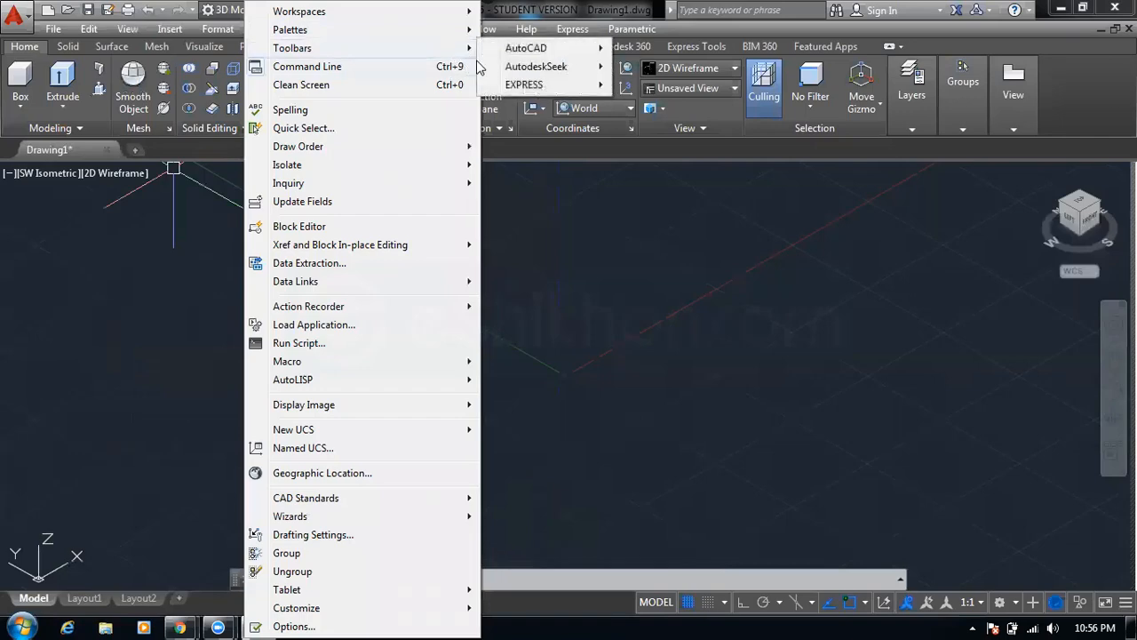
mouse_move(317, 31)
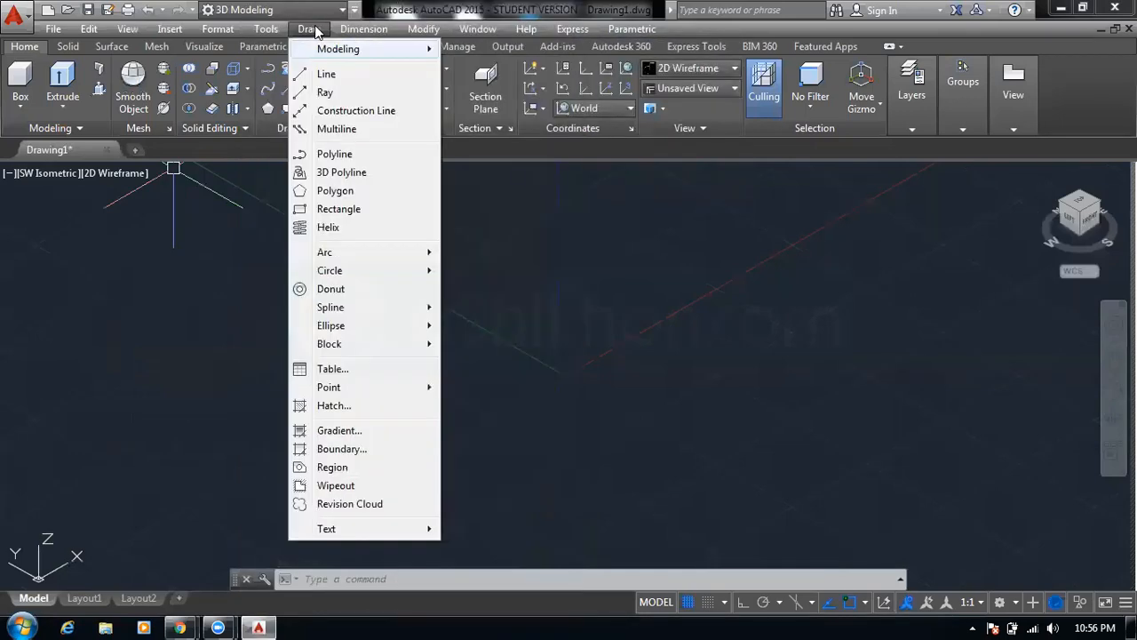
mouse_move(266, 29)
mouse_move(477, 53)
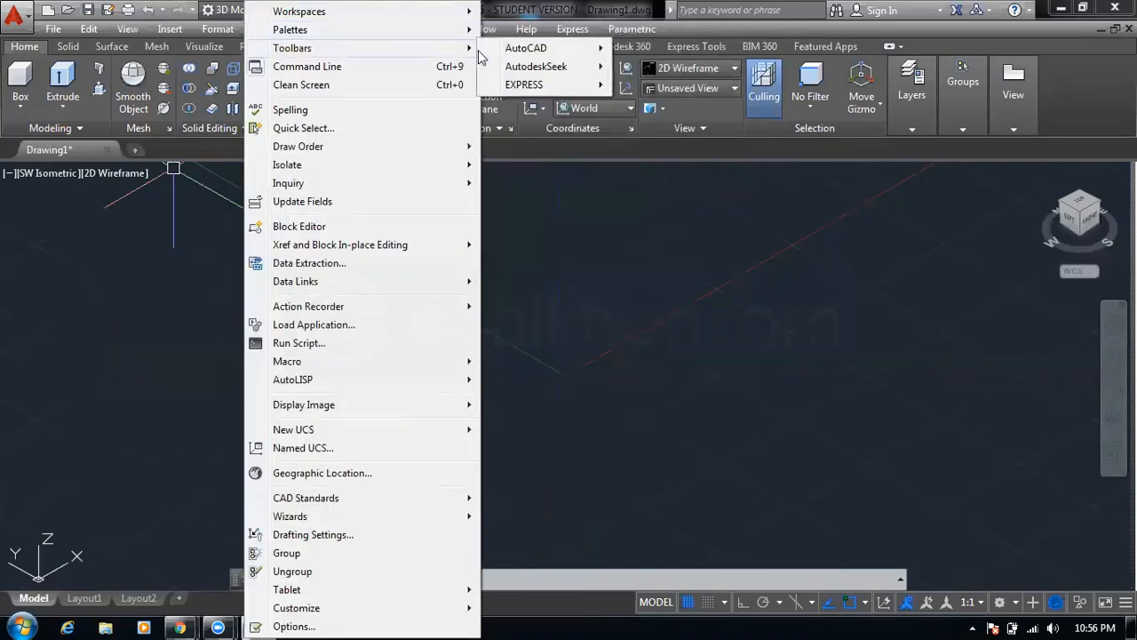
mouse_move(550, 49)
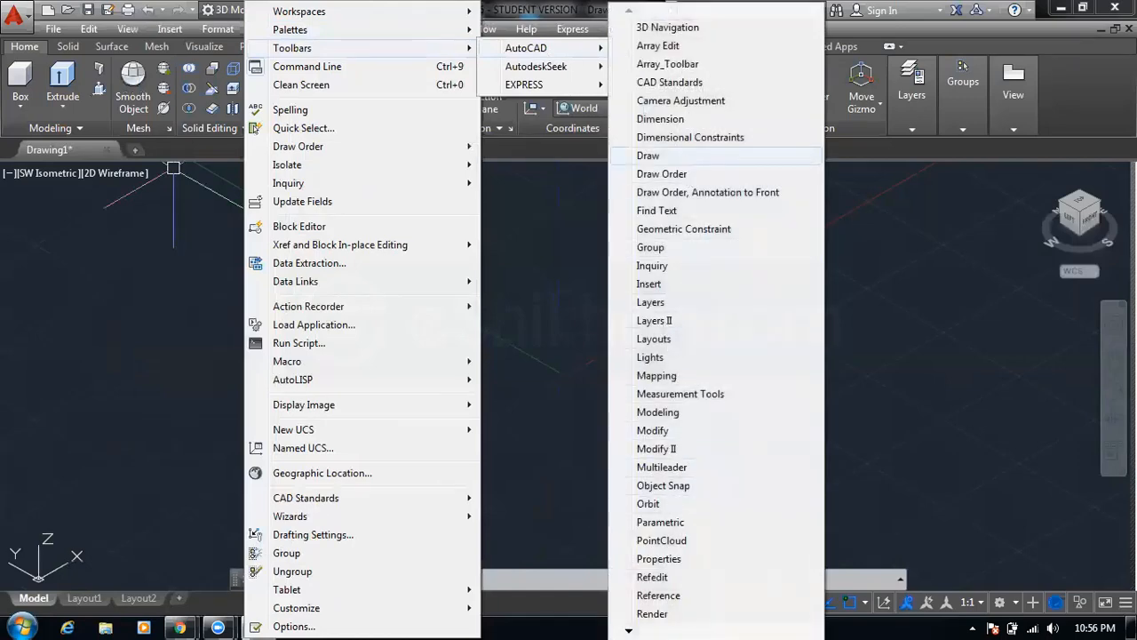
click(648, 156)
Draw a rectangle freehand on the XY plane using two opposite corners
click(9, 250)
click(129, 266)
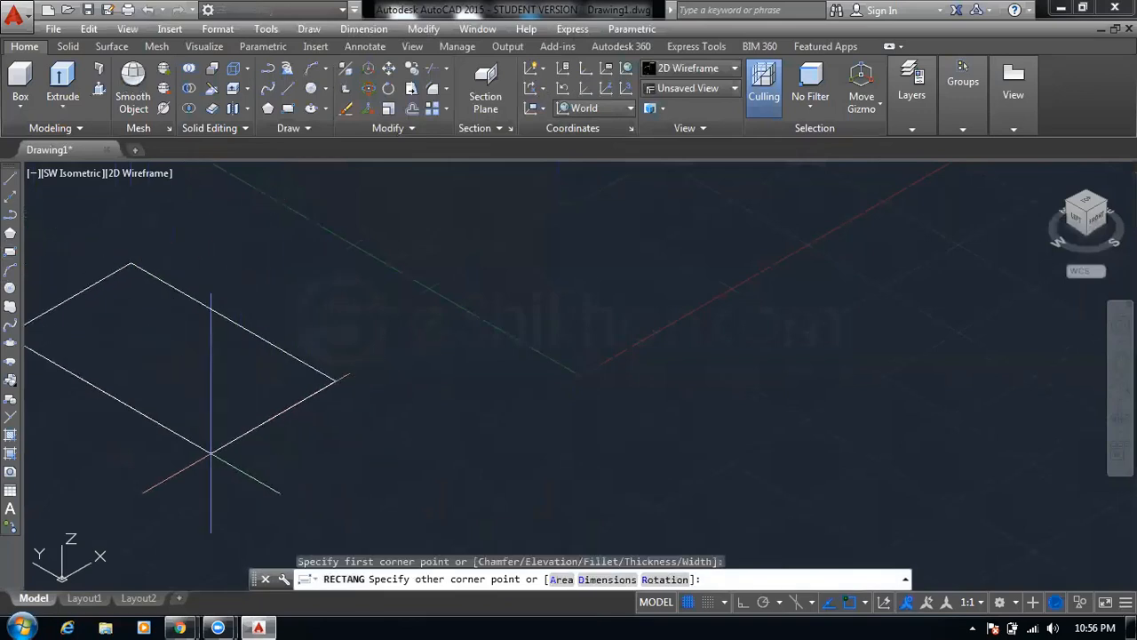
click(211, 454)
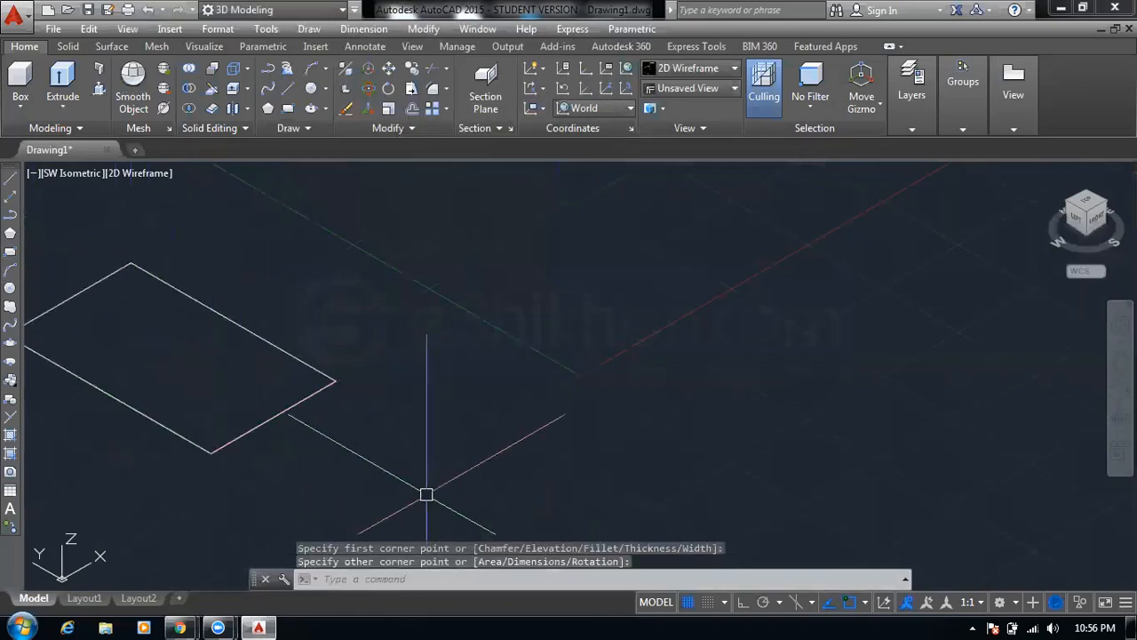
Draw a circle freehand centred just inside the rectangle's nearest end corner so that it overlaps that corner
click(10, 287)
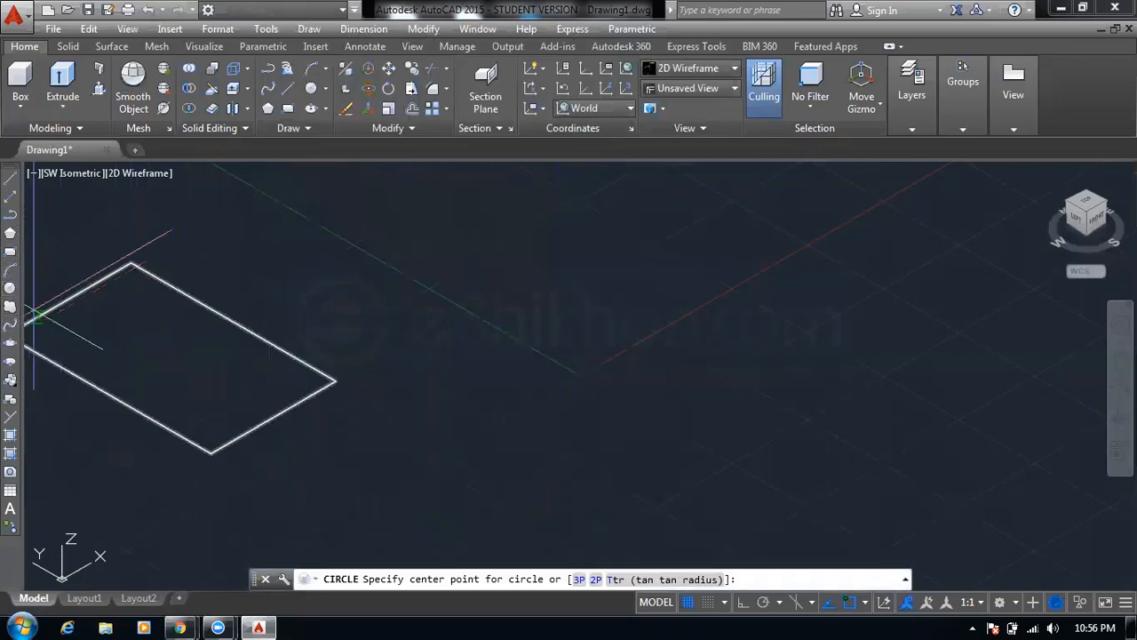
click(299, 381)
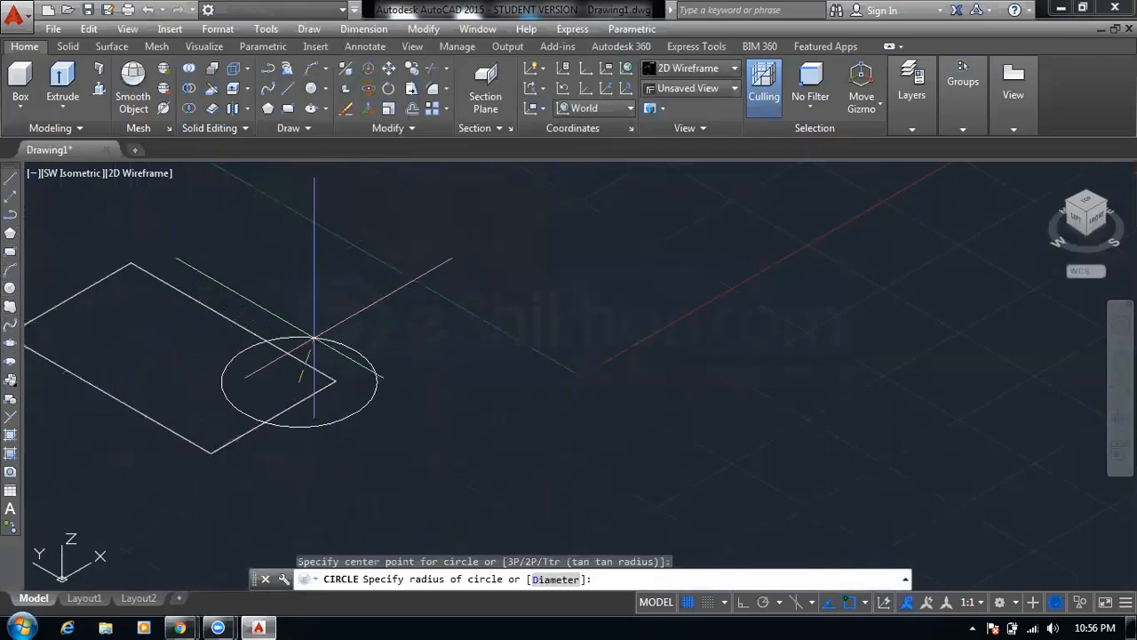
click(313, 340)
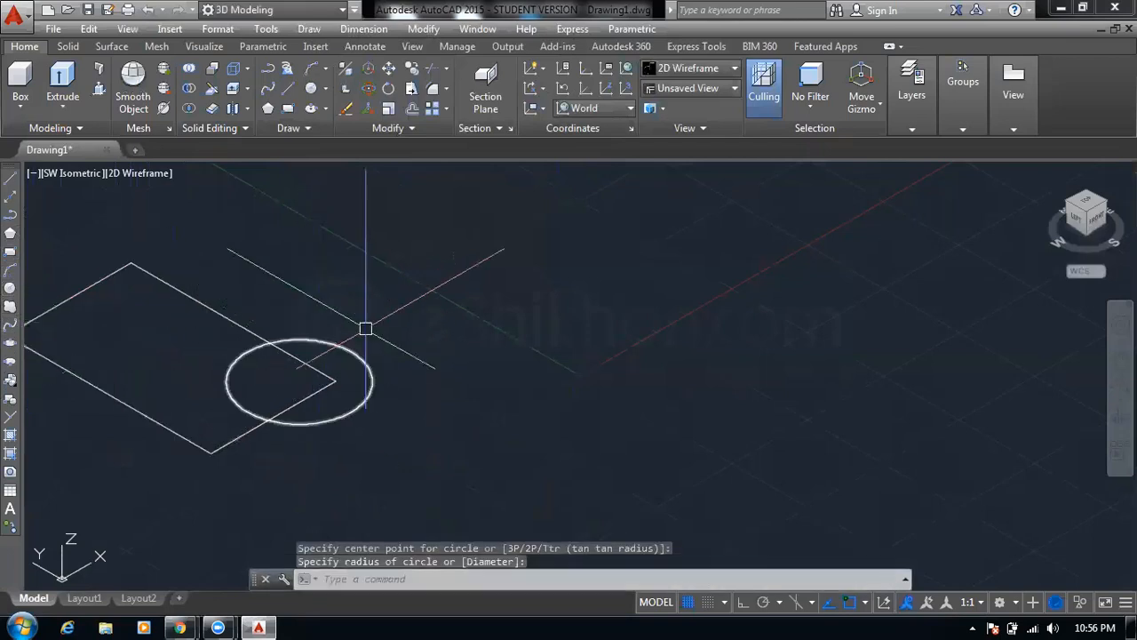
key(Escape)
middle_drag(373, 305, 477, 264)
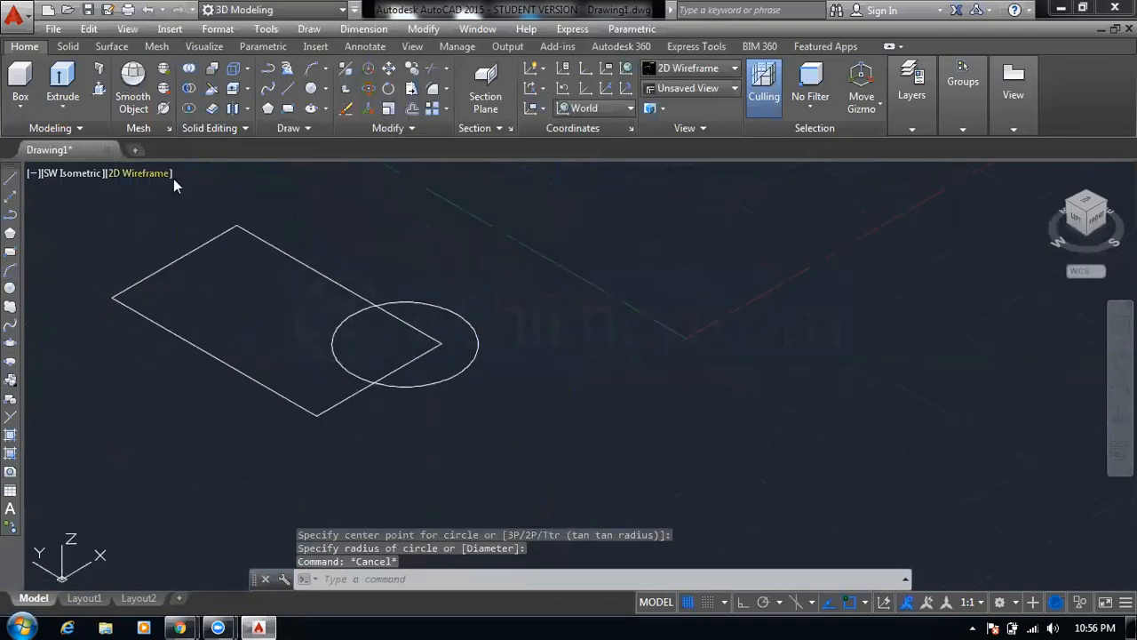
Extrude the rectangle upward into a solid box about 2.65 units high
click(62, 85)
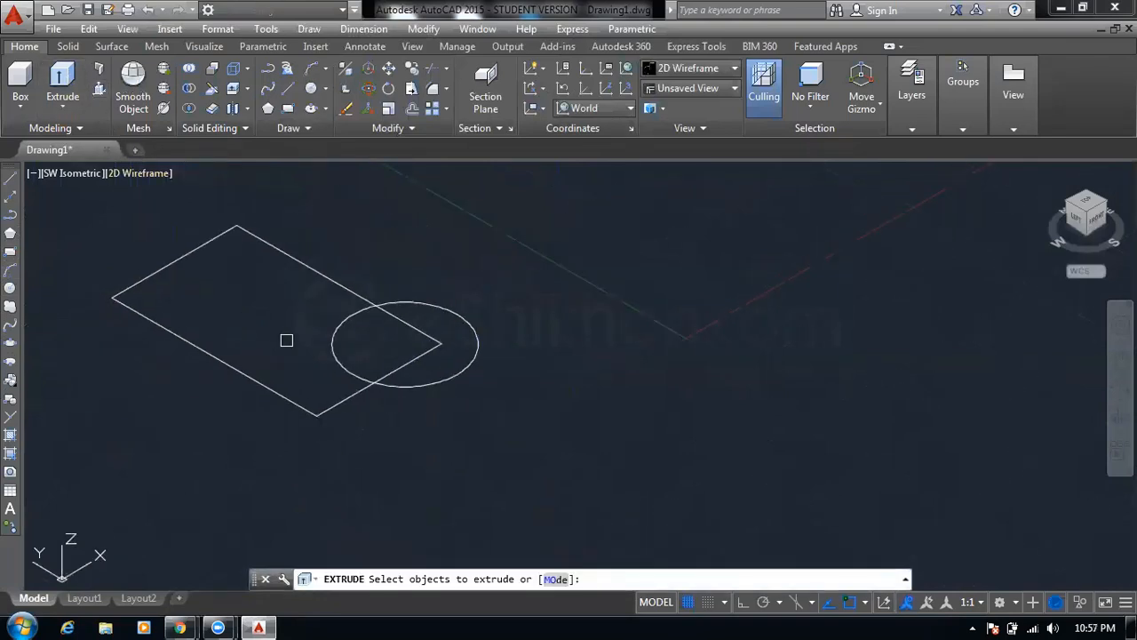
click(246, 368)
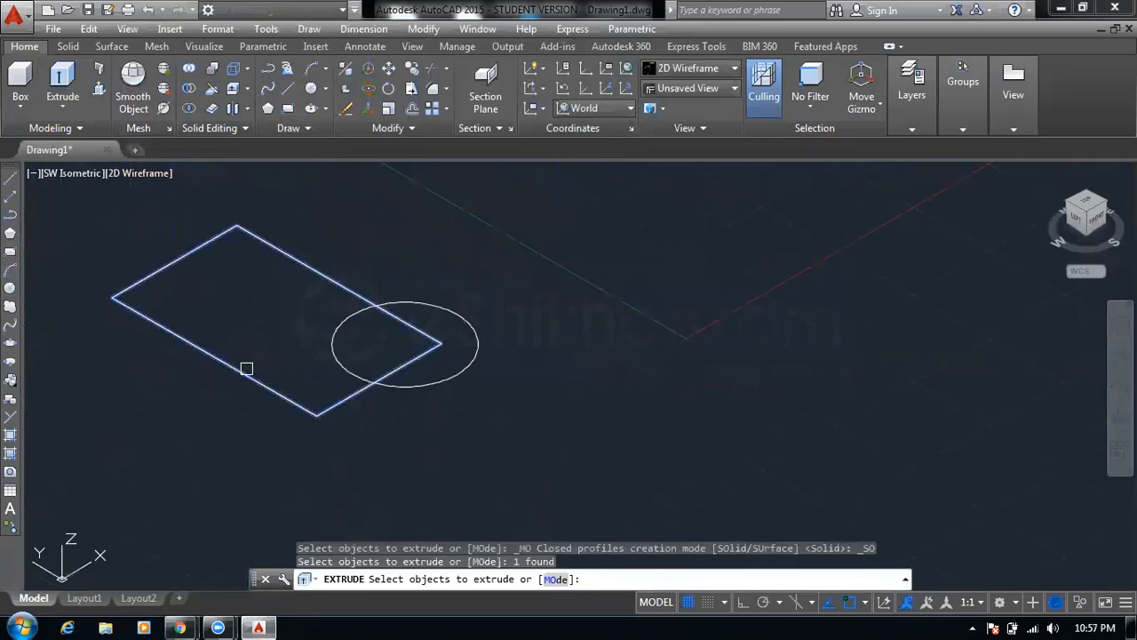
key(Return)
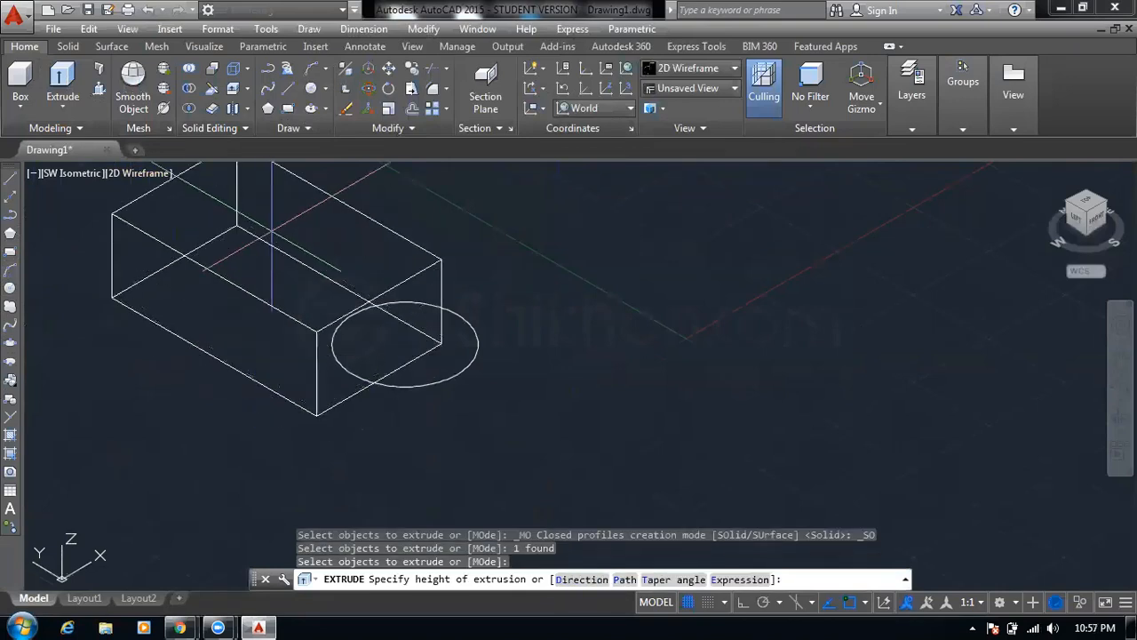
click(272, 223)
middle_drag(365, 286, 289, 346)
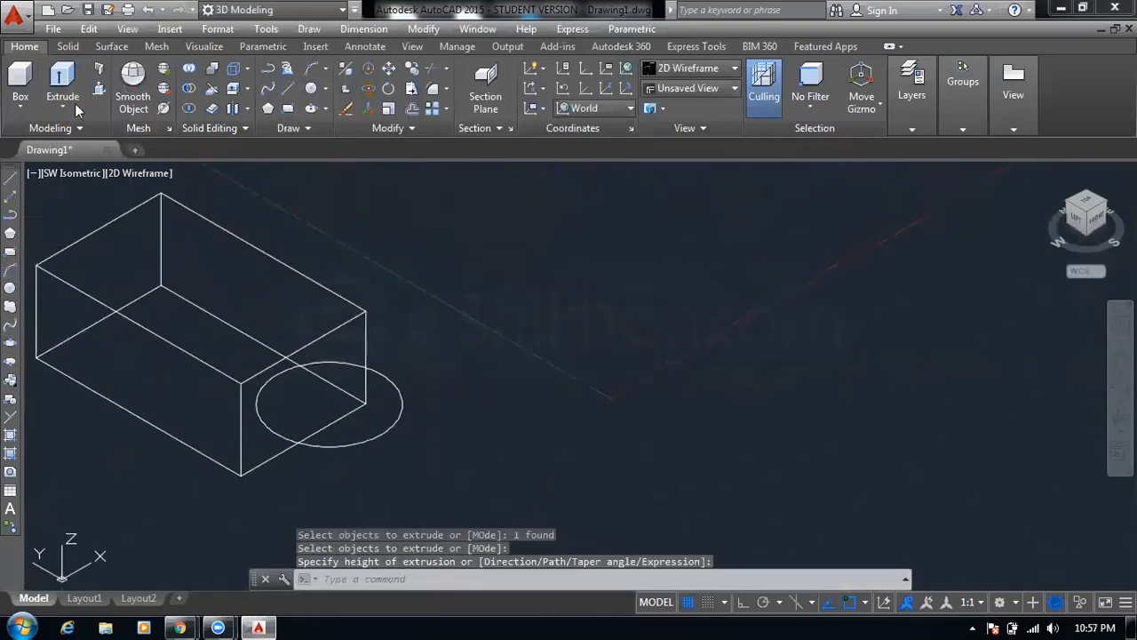
Extrude the circle upward into a solid cylinder taller than the box
click(68, 82)
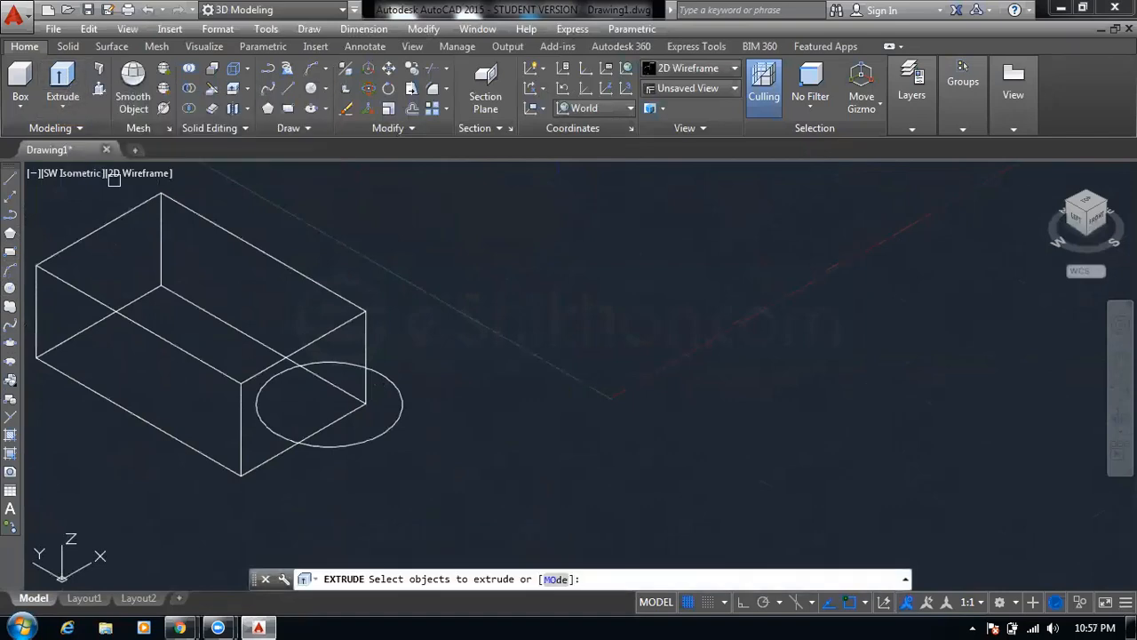
click(352, 441)
key(Return)
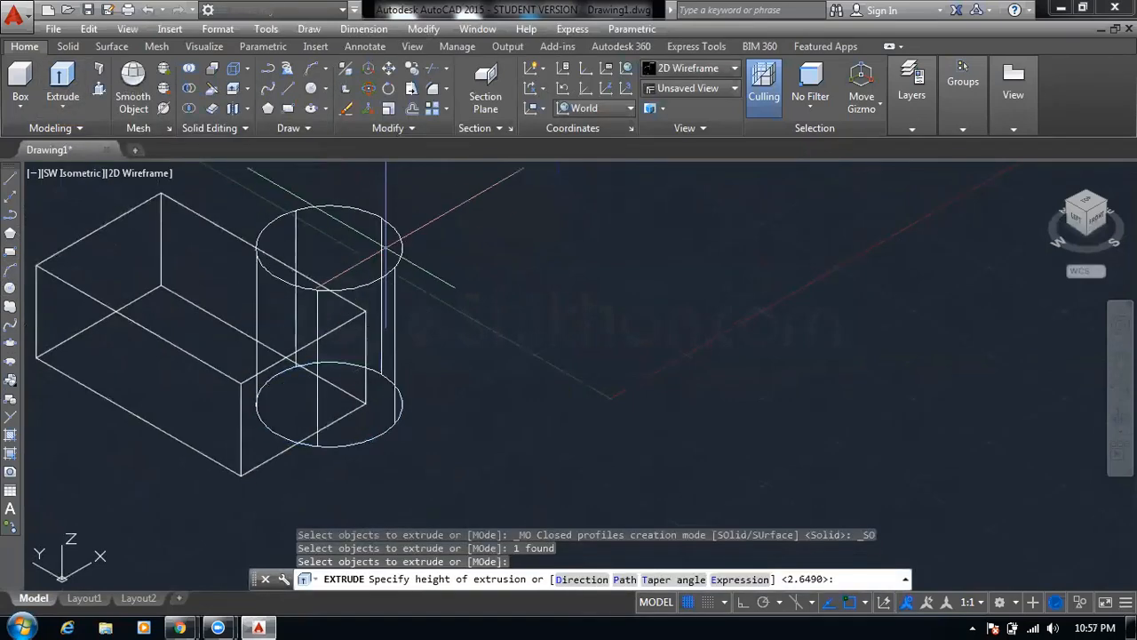
click(267, 224)
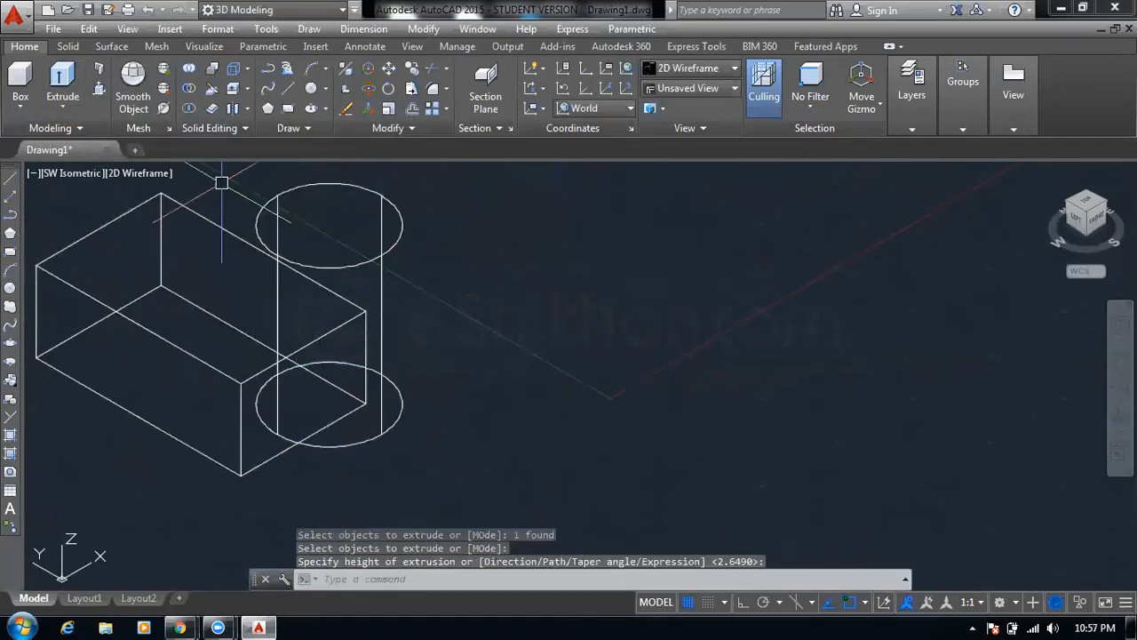
Set the viewport's visual style to Conceptual to shade the box and cylinder
click(123, 173)
click(174, 232)
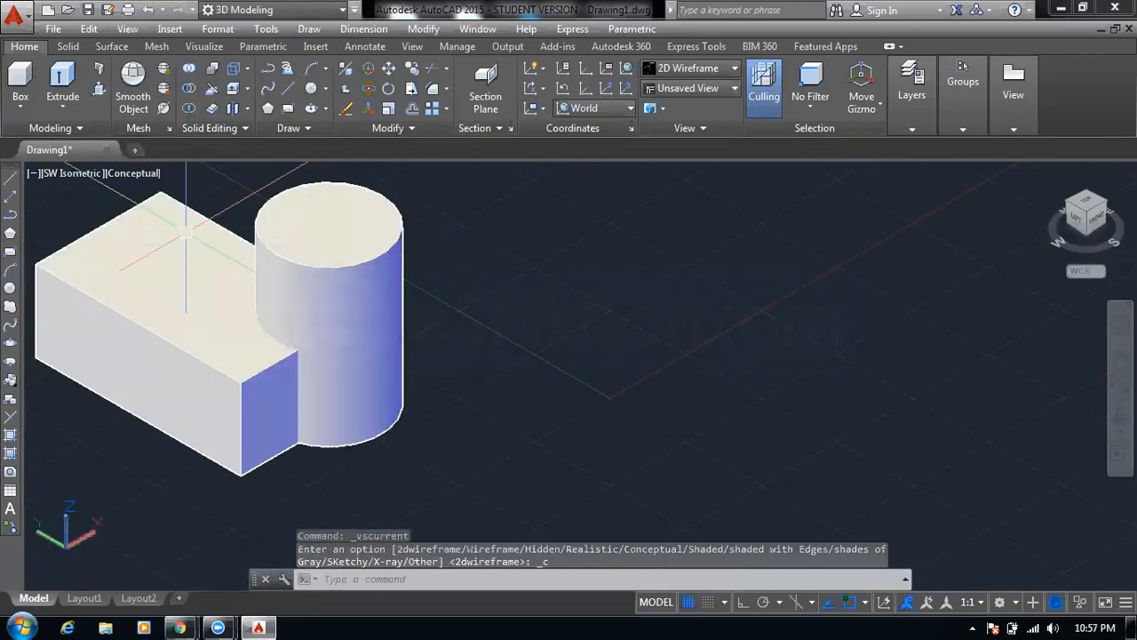
middle_drag(189, 233, 330, 248)
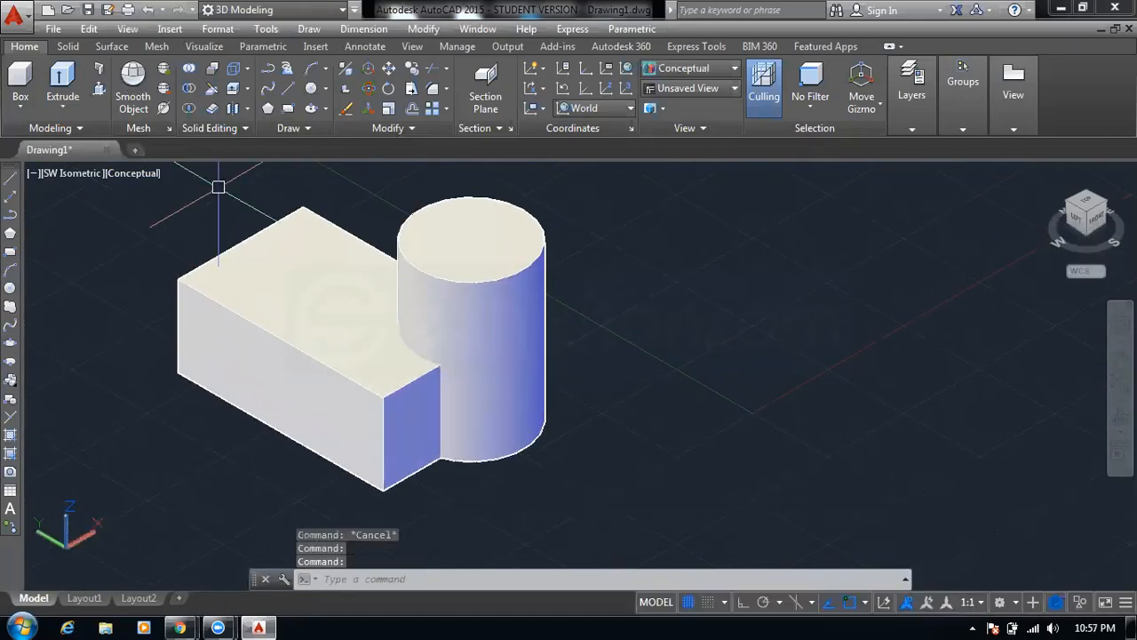
Subtract the cylinder from the box so it cuts away the overlapped corner
click(190, 91)
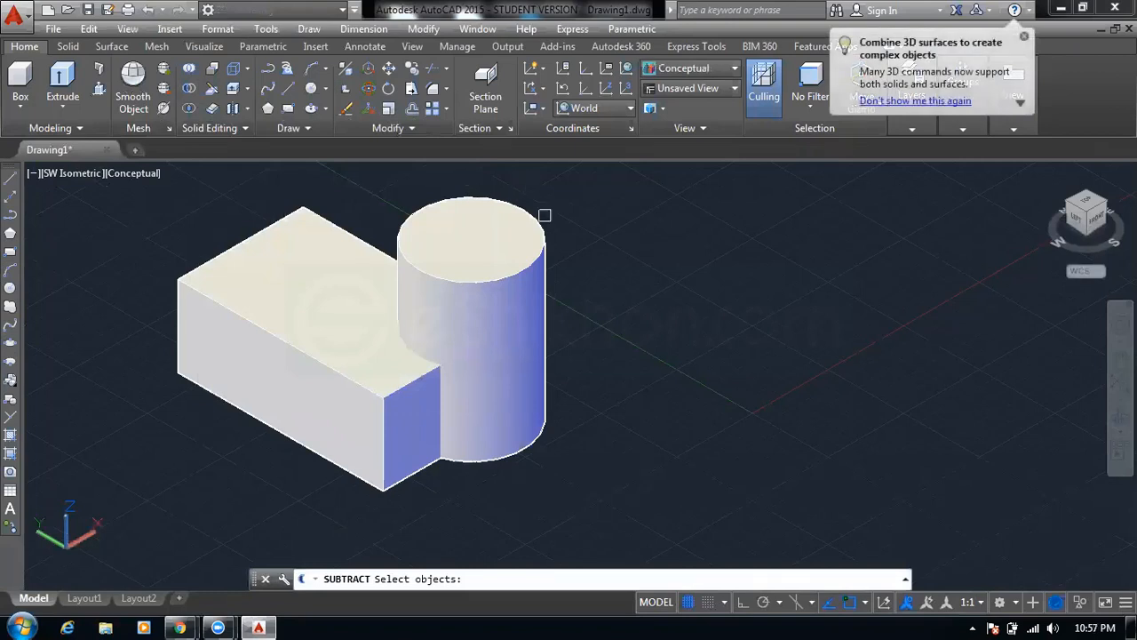
click(458, 259)
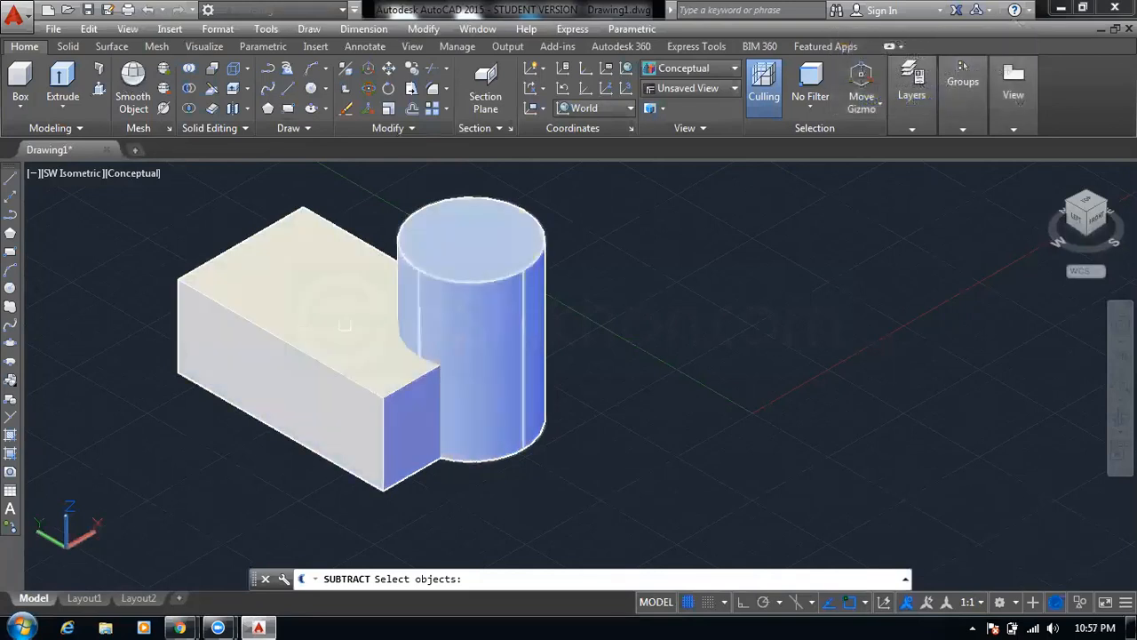
click(281, 336)
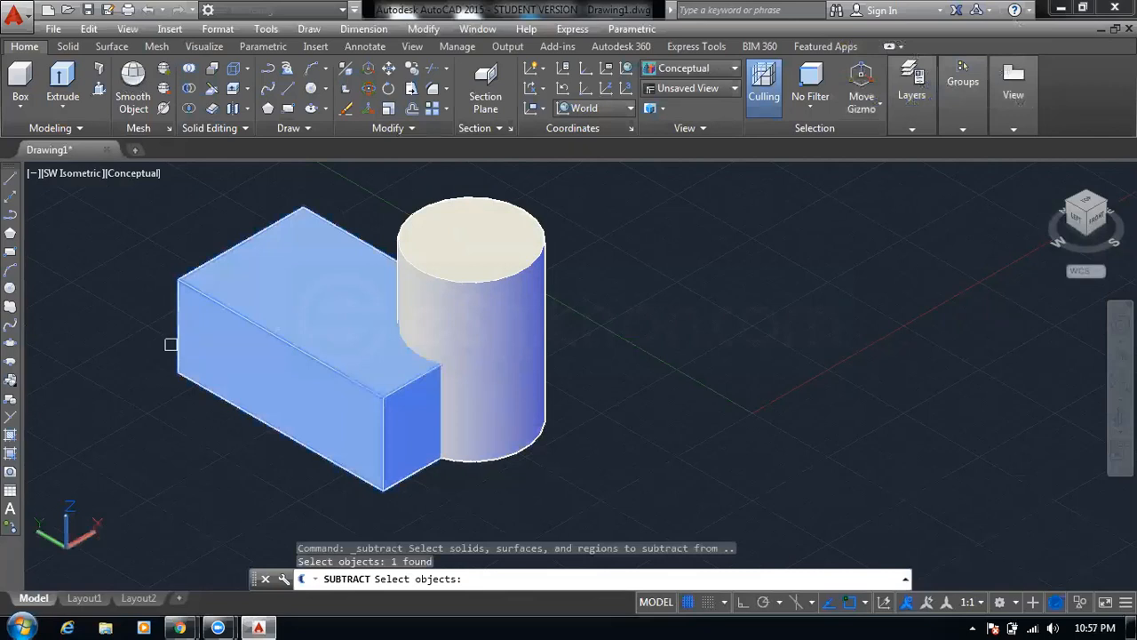
key(Return)
click(511, 282)
key(Return)
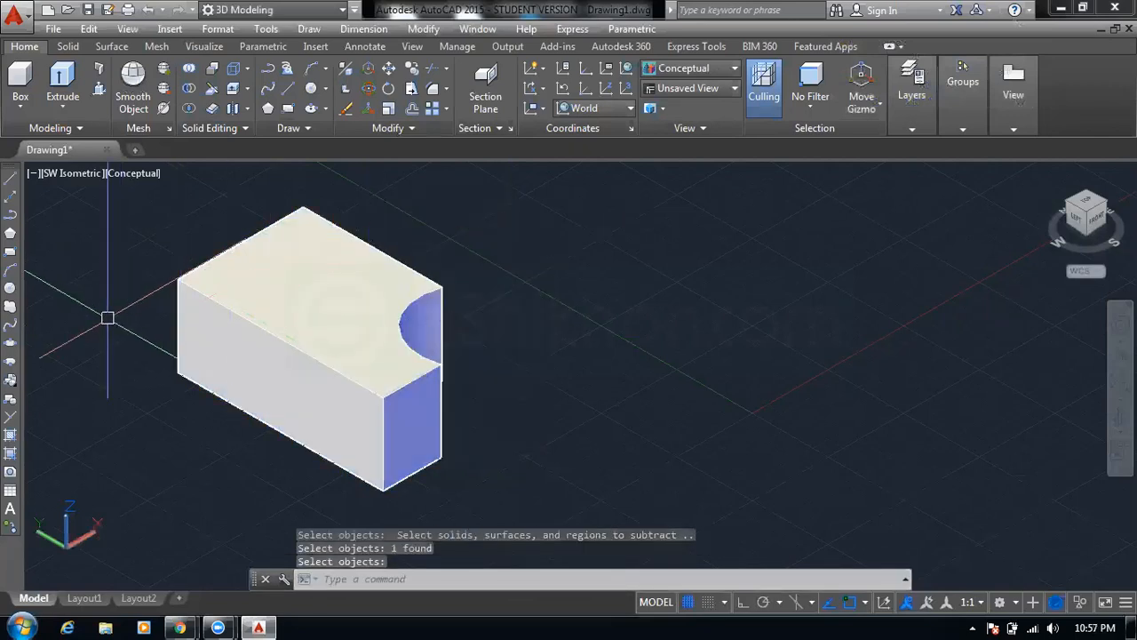
Undo the subtraction of the cylinder from the box
key(ctrl+z)
key(Escape)
key(Escape)
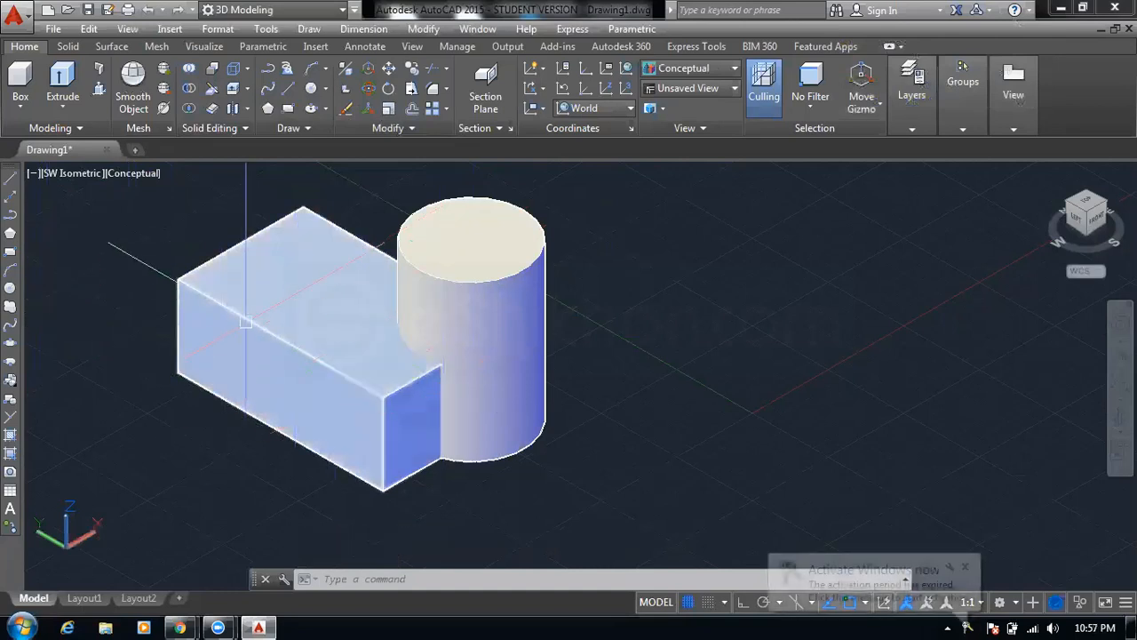
Move the box so that the cylinder stands entirely within its outline
click(227, 298)
text(m)
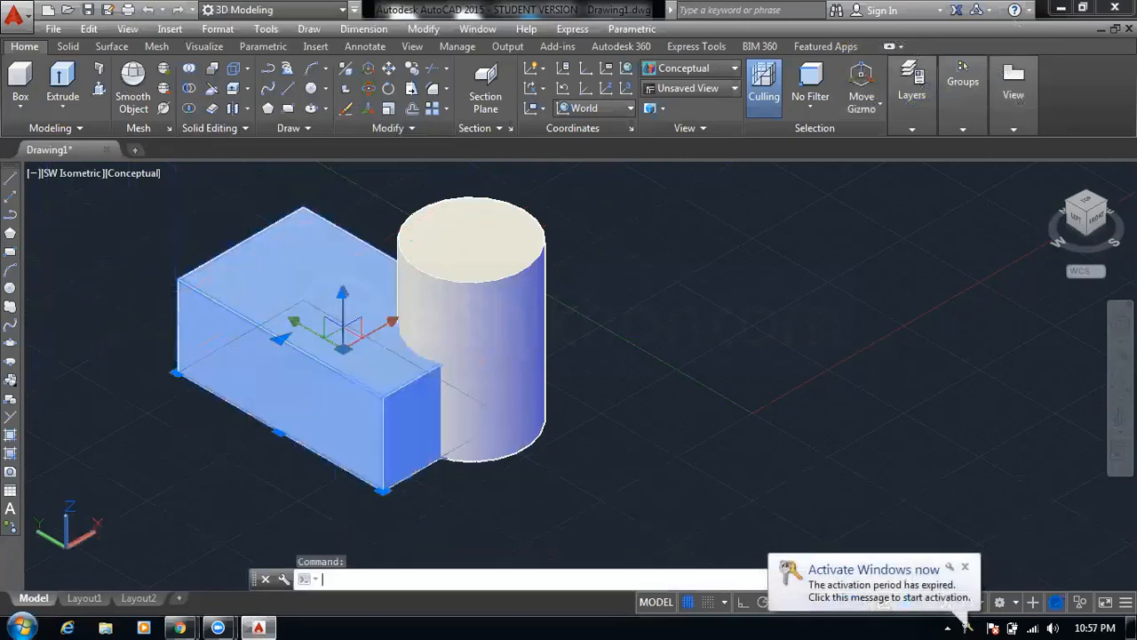
key(Return)
click(235, 506)
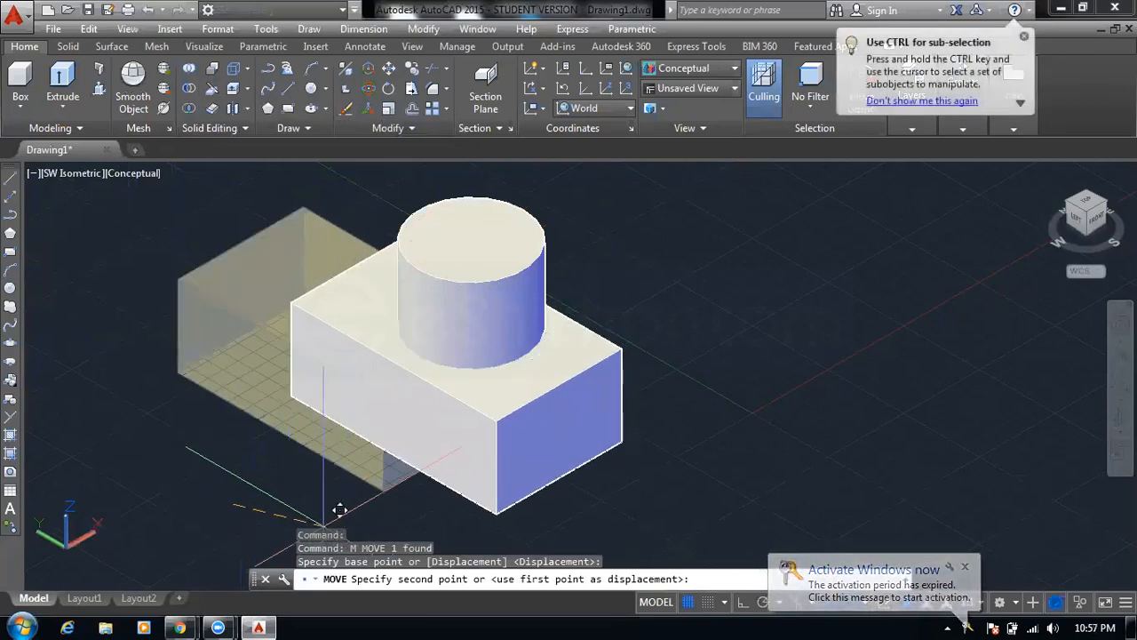
click(323, 512)
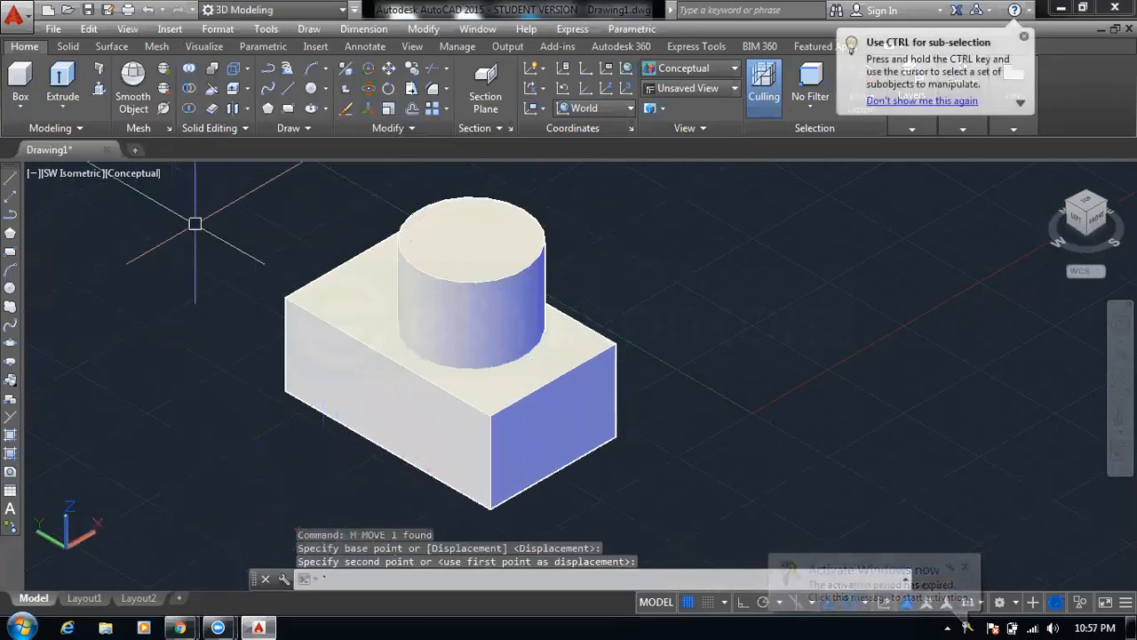
Subtract the cylinder from the repositioned box to cut a round hole through it
click(189, 89)
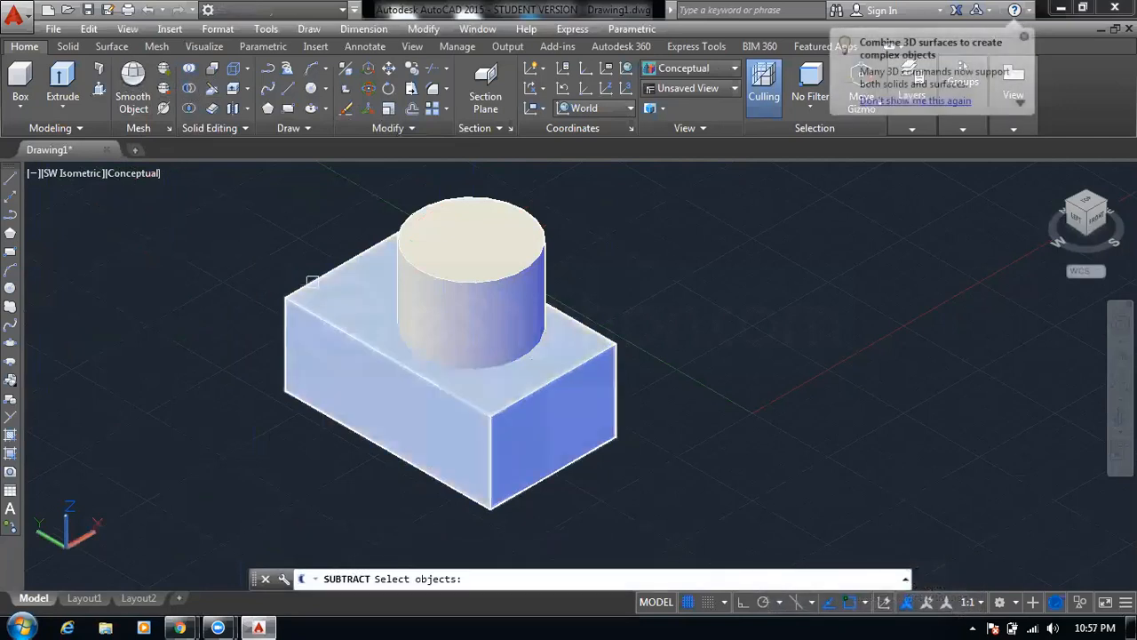
click(325, 325)
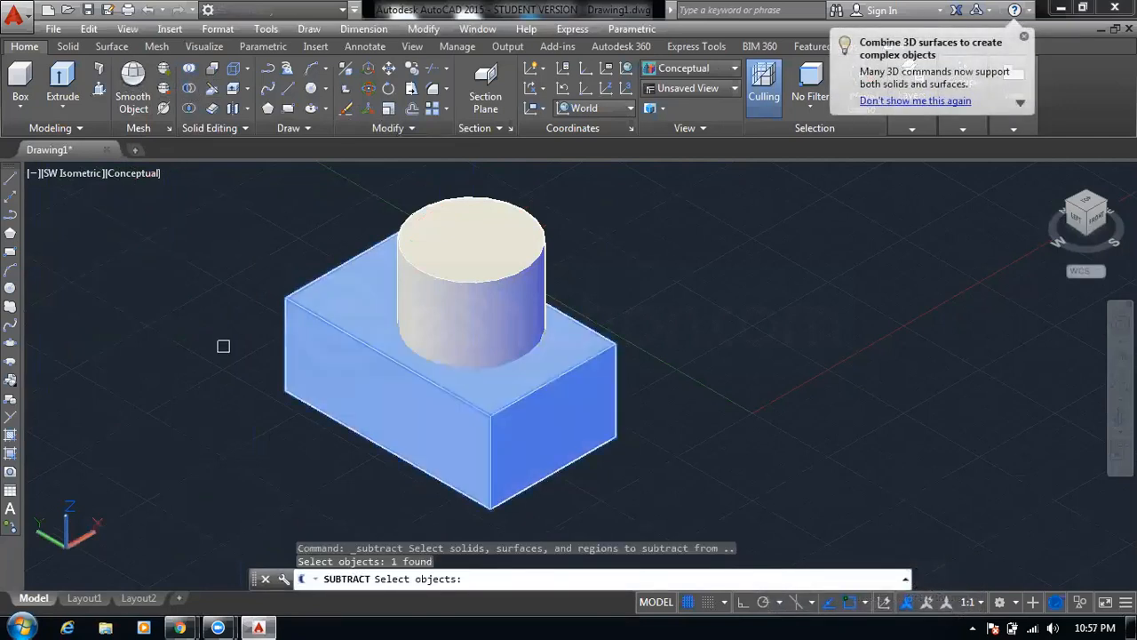
key(Return)
click(479, 258)
key(Return)
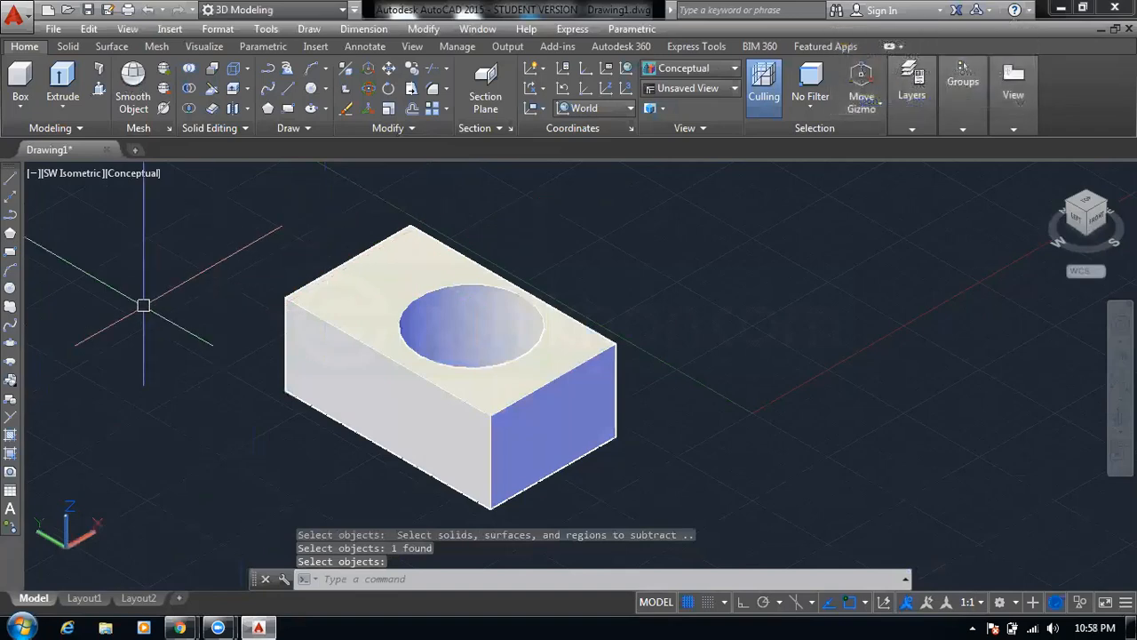
Zoom and orbit around the box to examine the through hole from above, the side and below
click(464, 334)
scroll(464, 334, up, 4)
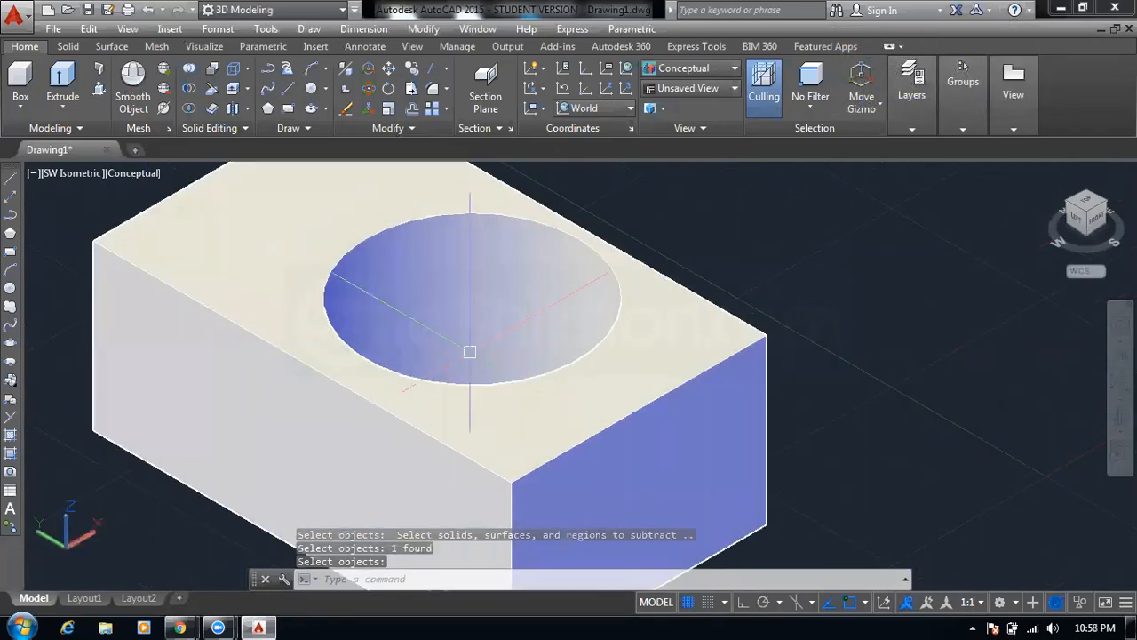
scroll(469, 352, down, 4)
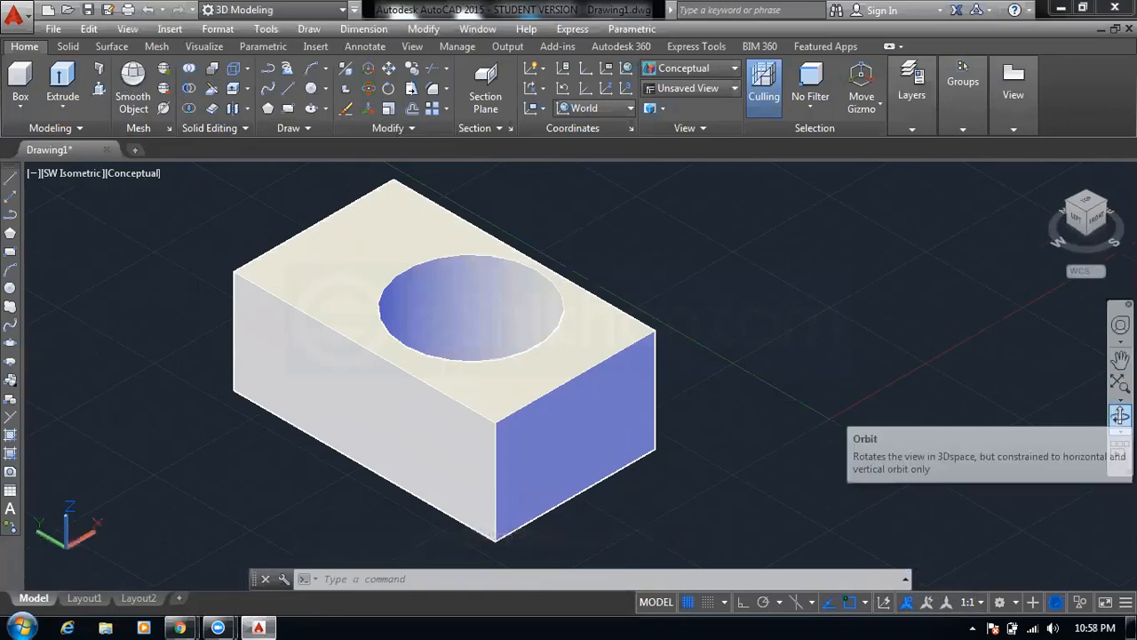
click(1119, 415)
drag(632, 281, 586, 317)
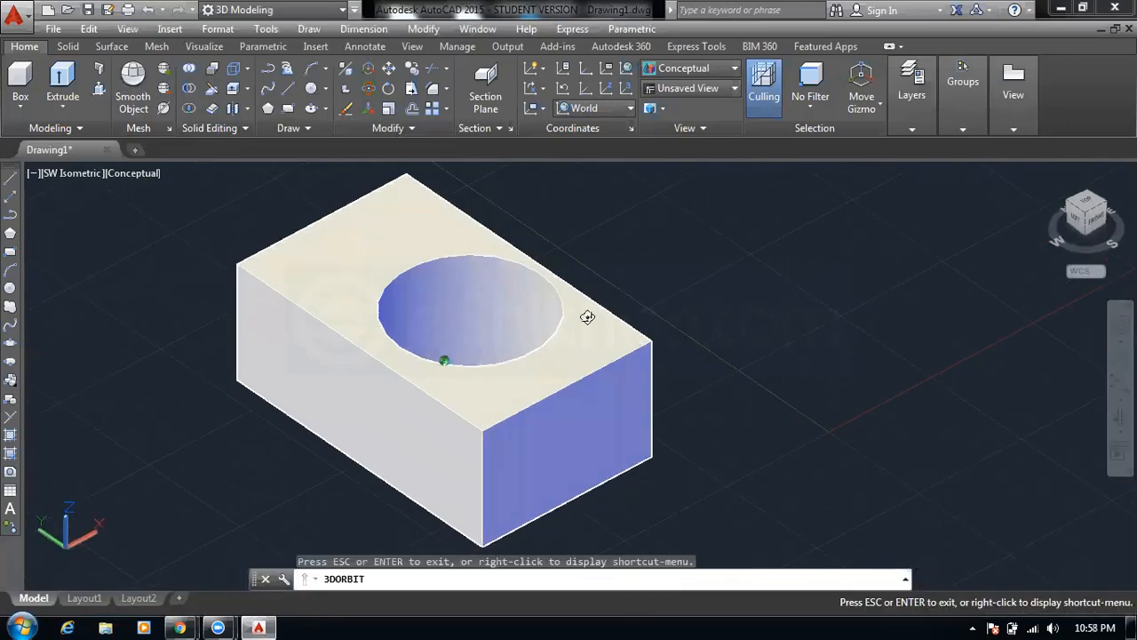
drag(678, 271, 693, 228)
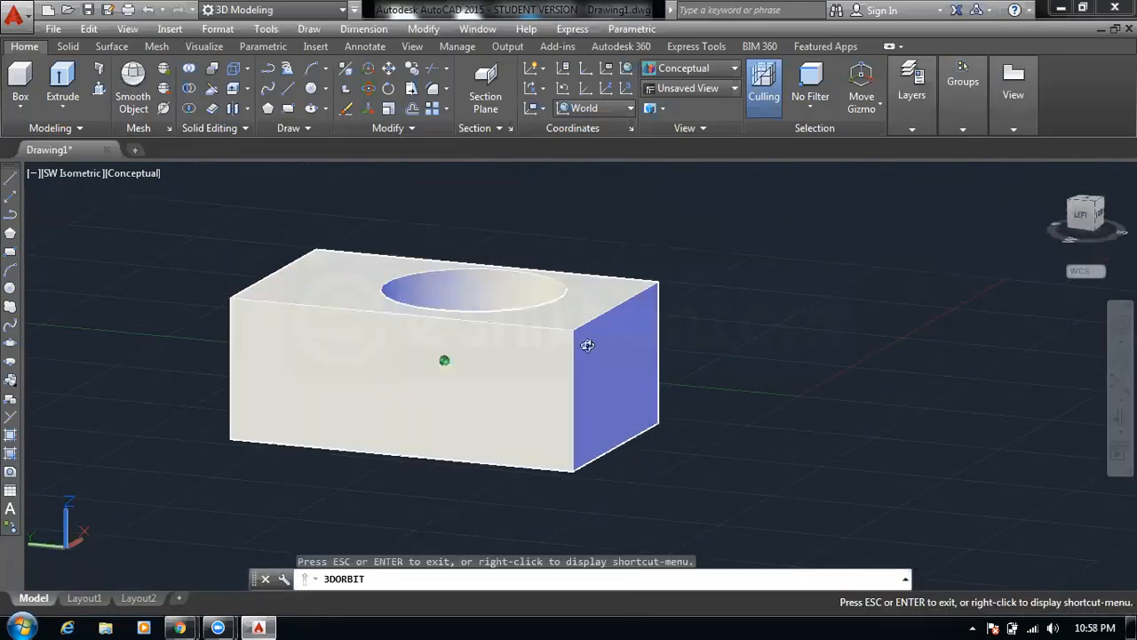
drag(592, 254, 584, 210)
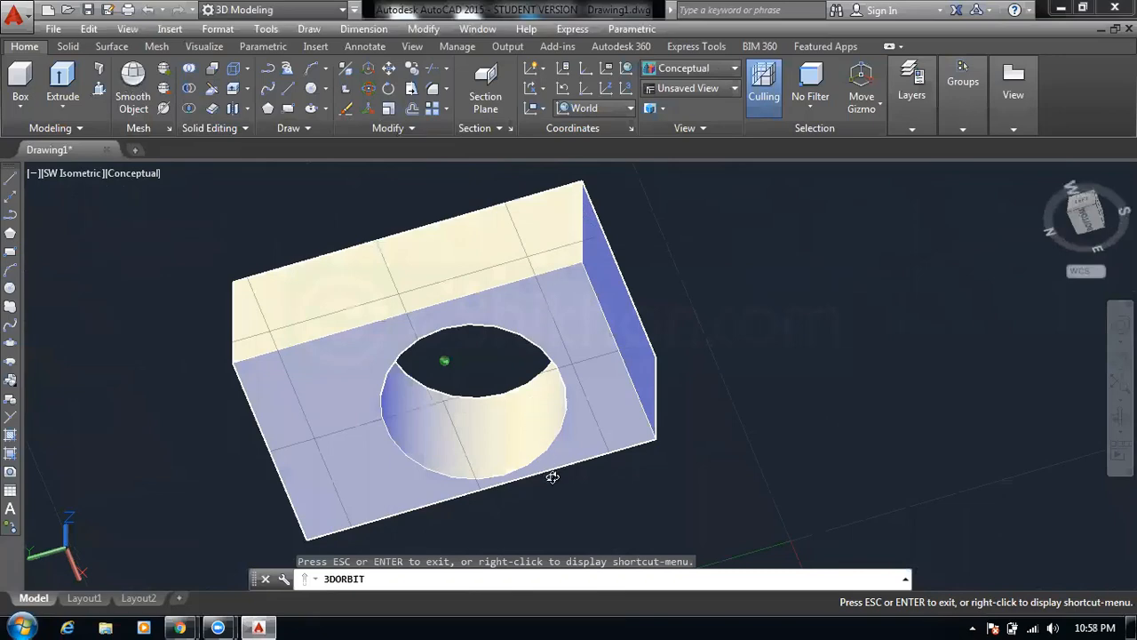
drag(519, 382, 431, 270)
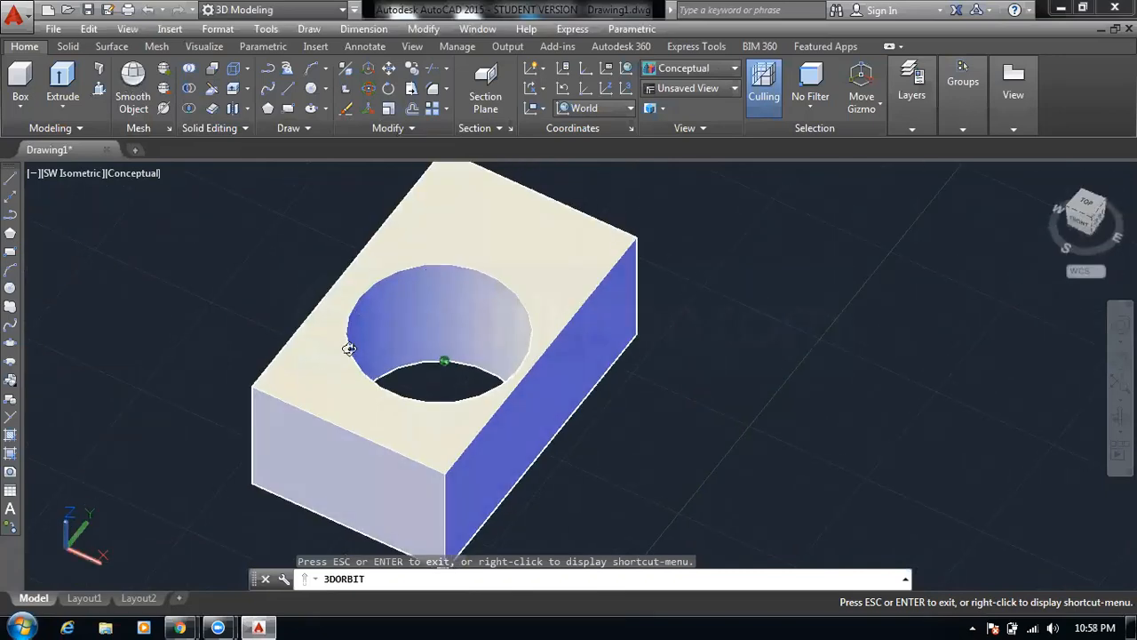
drag(560, 446, 562, 443)
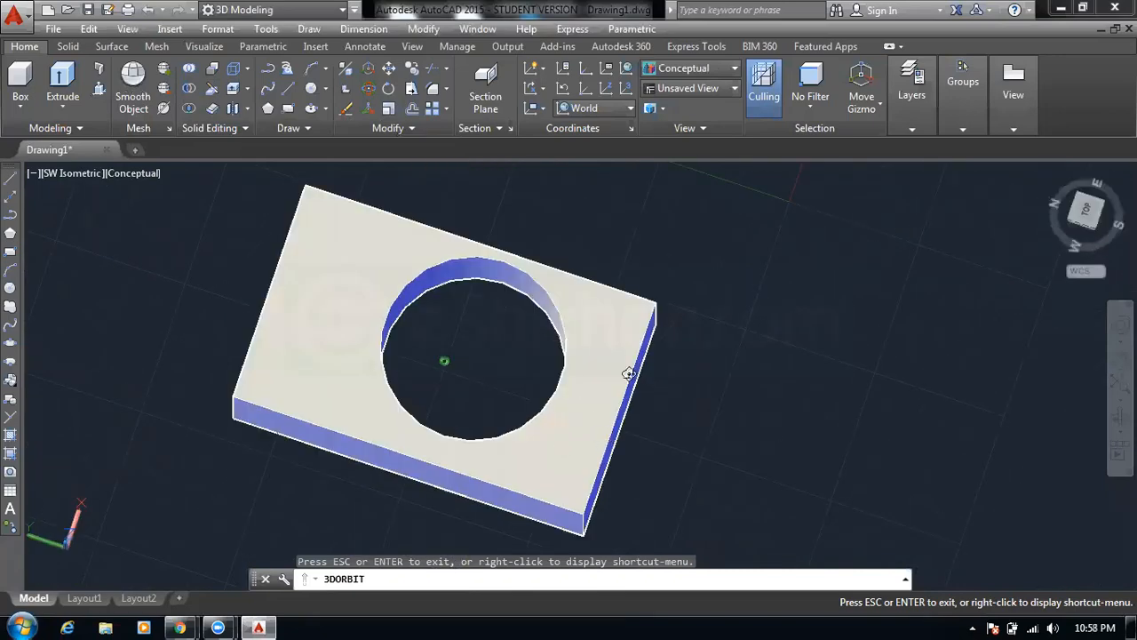
drag(654, 406, 653, 409)
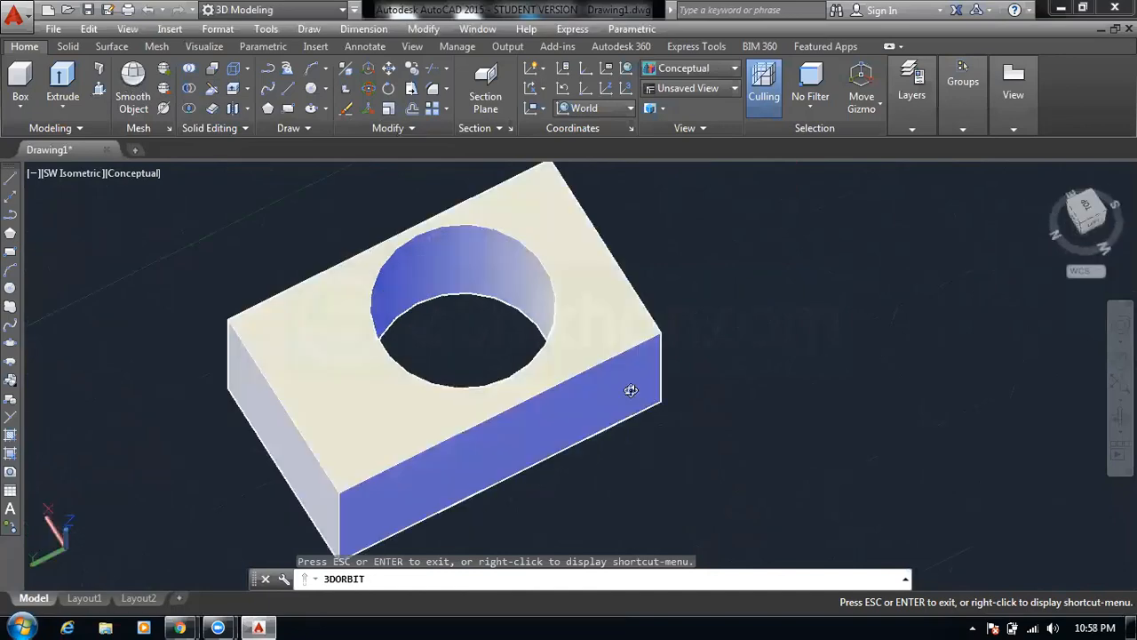
key(Escape)
key(Escape)
Undo the zoom and orbit changes to restore the SW Isometric view of the box
scroll(473, 297, up, 2)
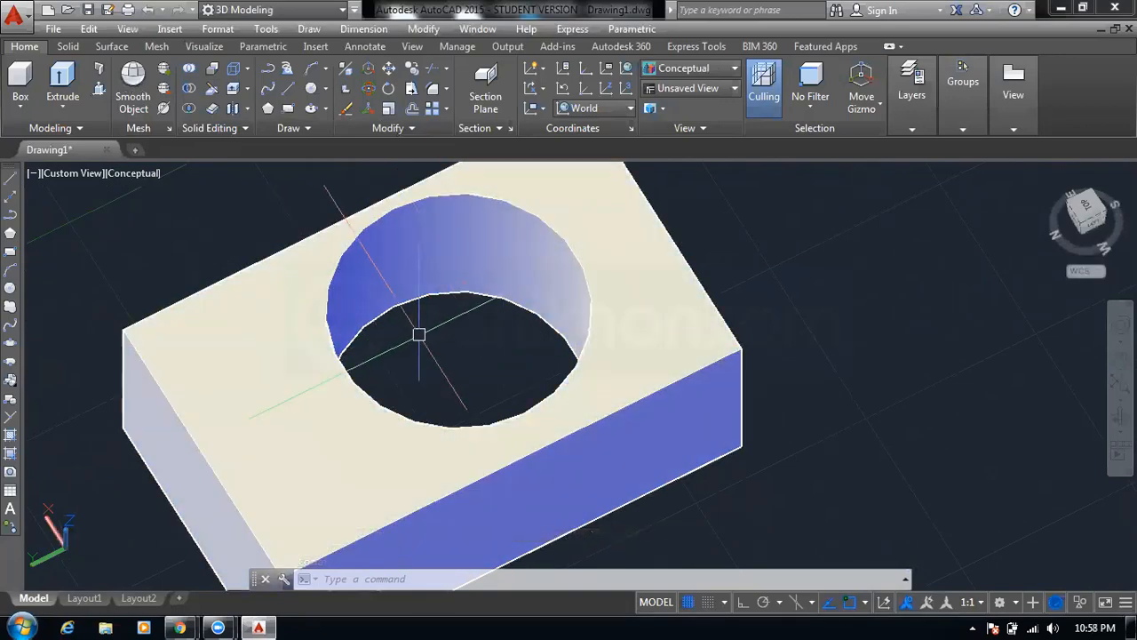
scroll(418, 334, down, 1)
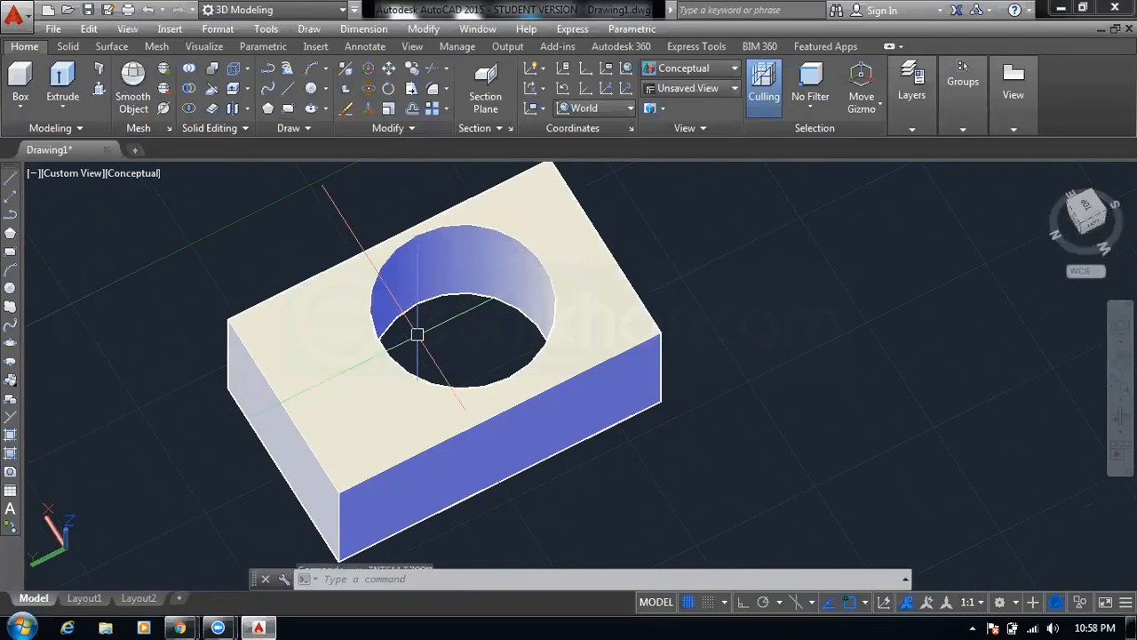
key(ctrl+z)
key(ctrl+z)
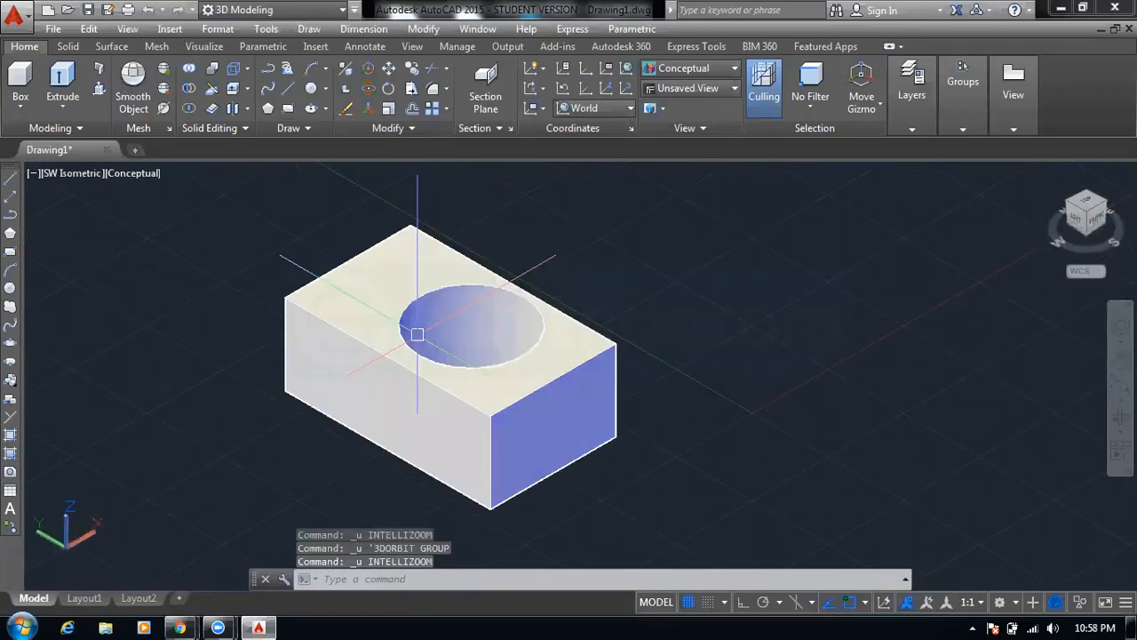
Undo the subtraction to restore the box and cylinder, and check that each is a separate solid
key(ctrl+z)
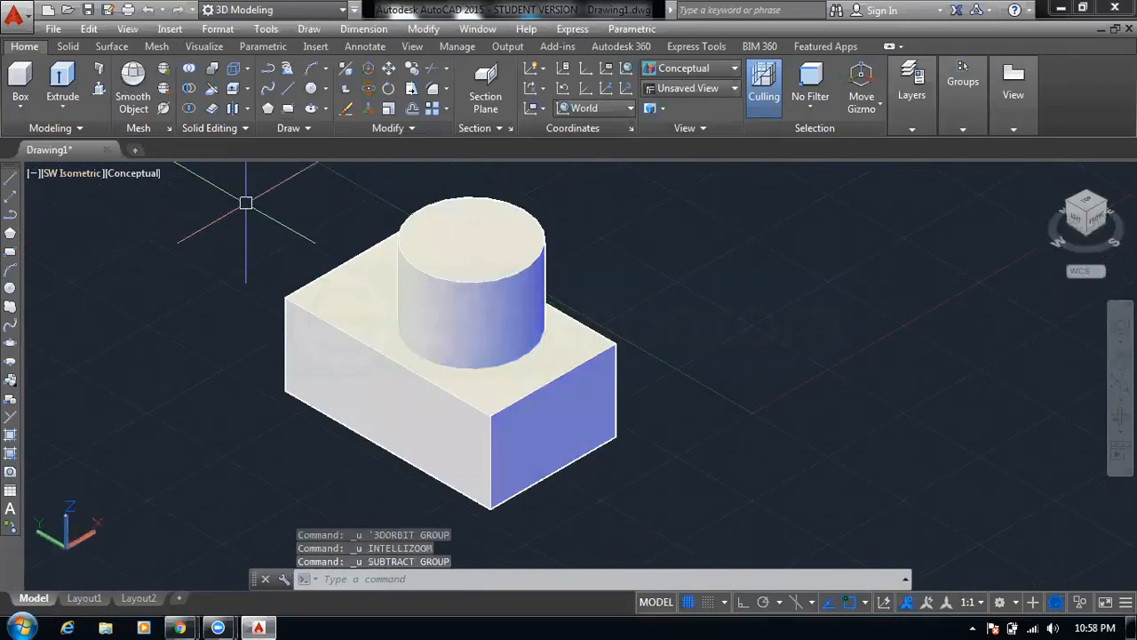
click(509, 404)
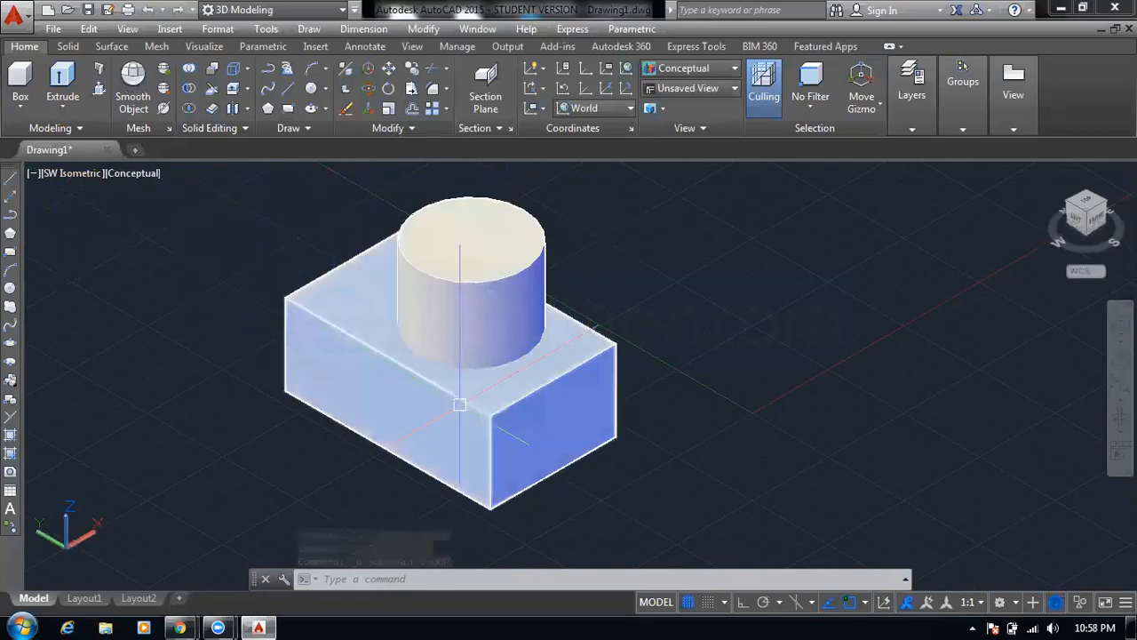
key(Escape)
click(468, 317)
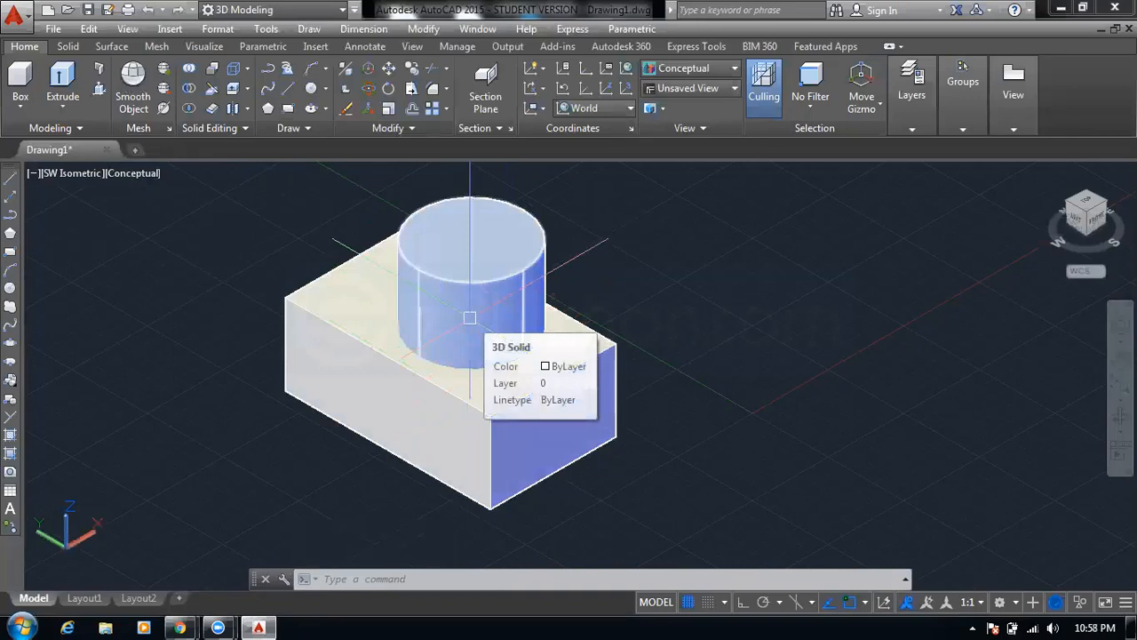
key(Escape)
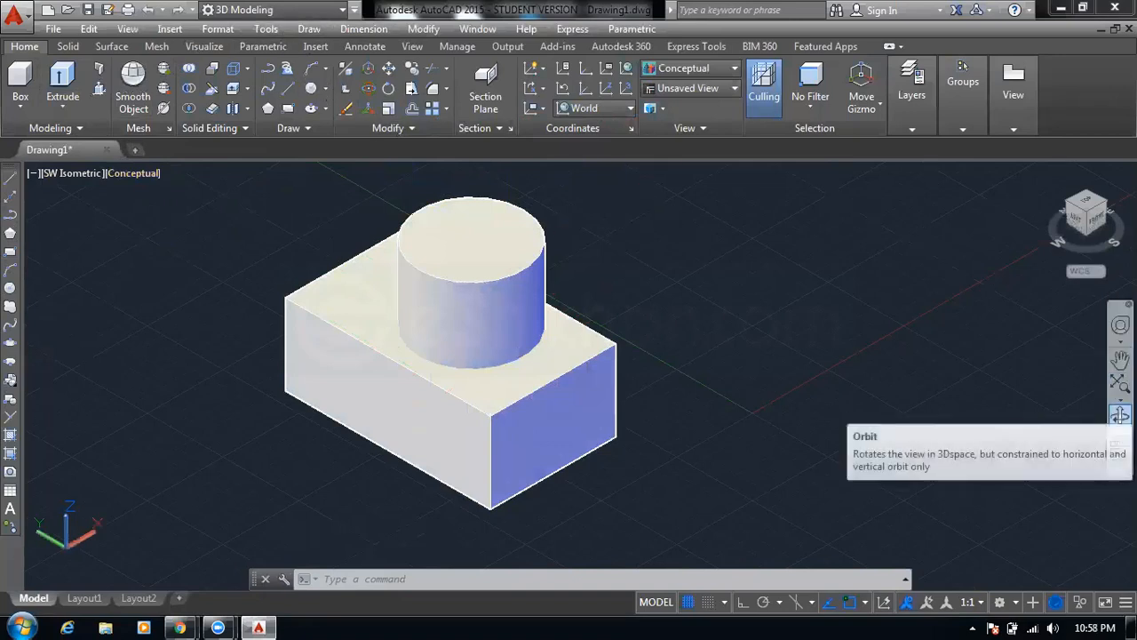
Orbit around the box and cylinder to examine how far the cylinder reaches down to the box's underside
click(1119, 410)
drag(636, 375, 553, 233)
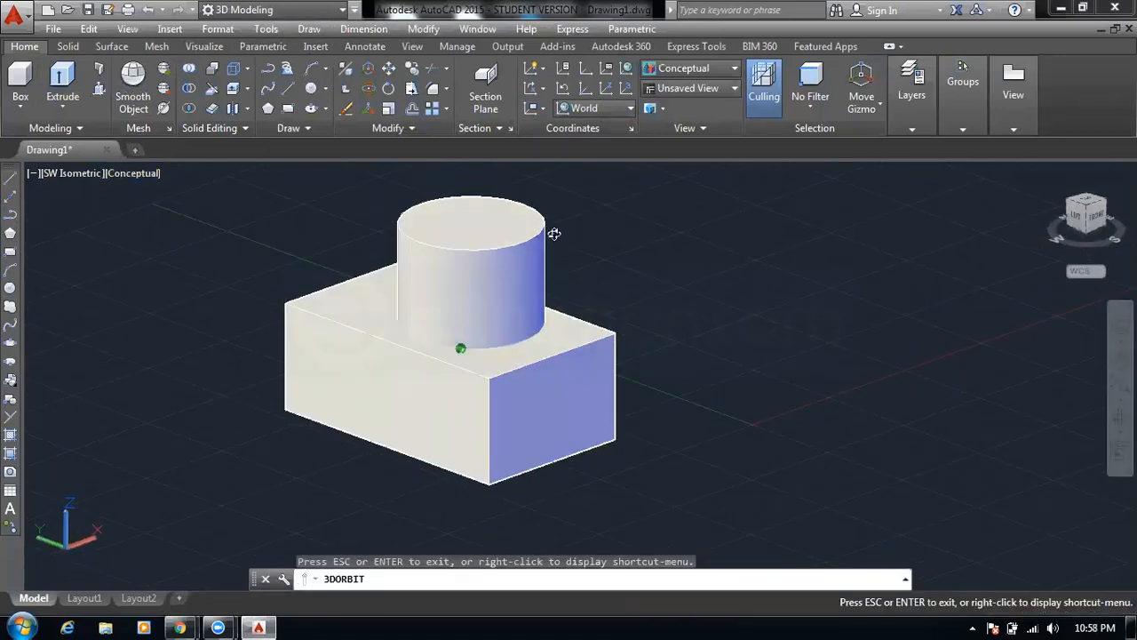
drag(540, 187, 532, 167)
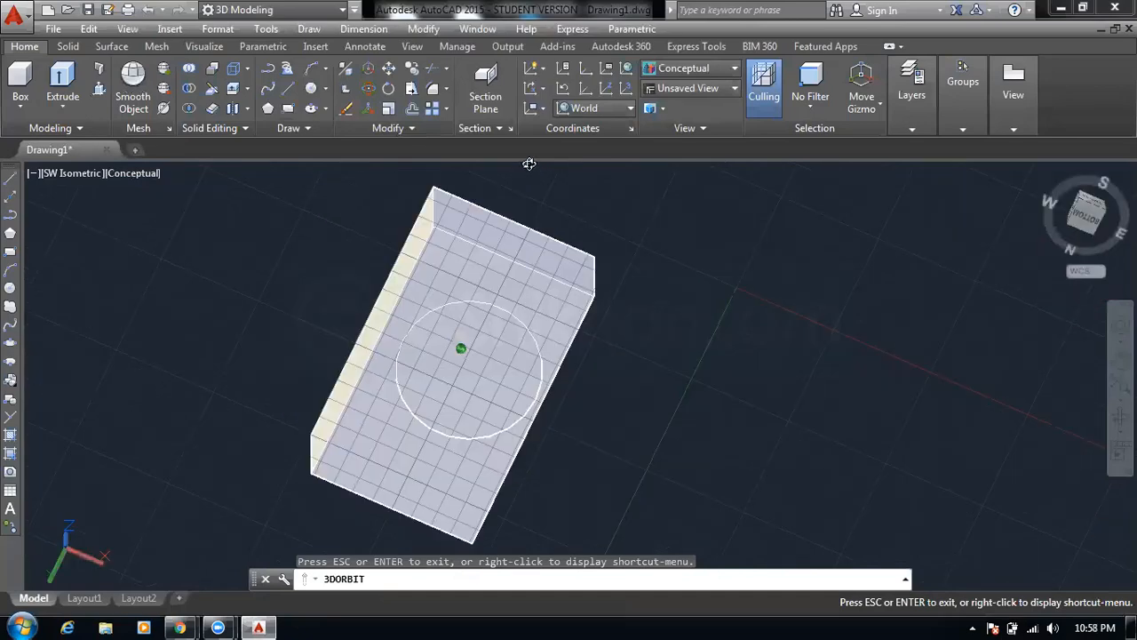
drag(595, 427, 615, 384)
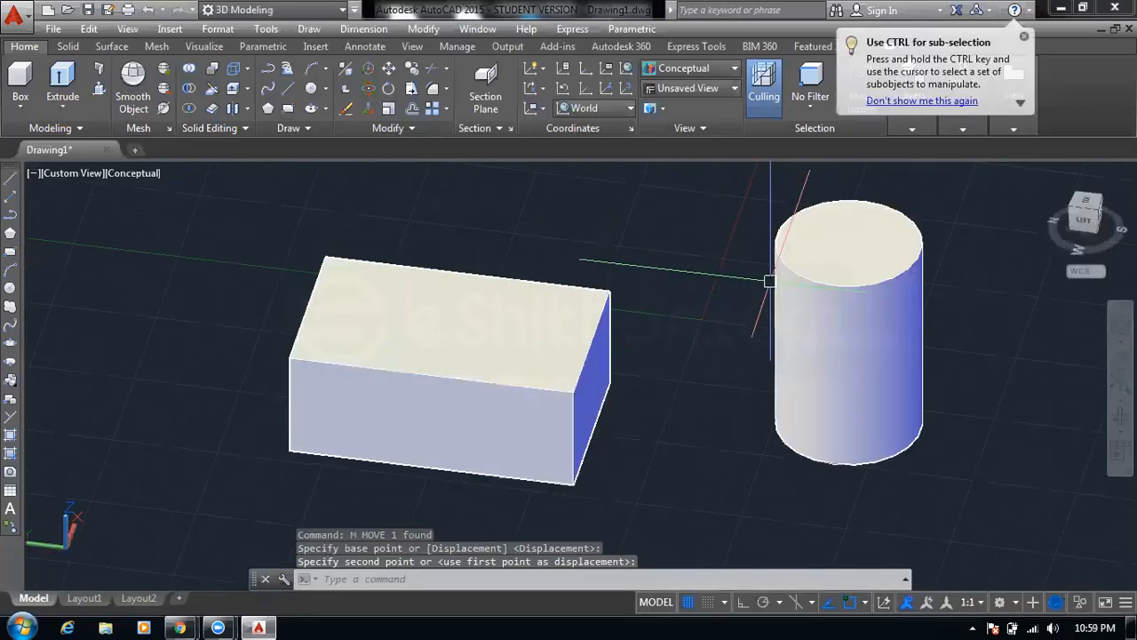
Undo the cylinder's move away from the box
key(Escape)
key(Escape)
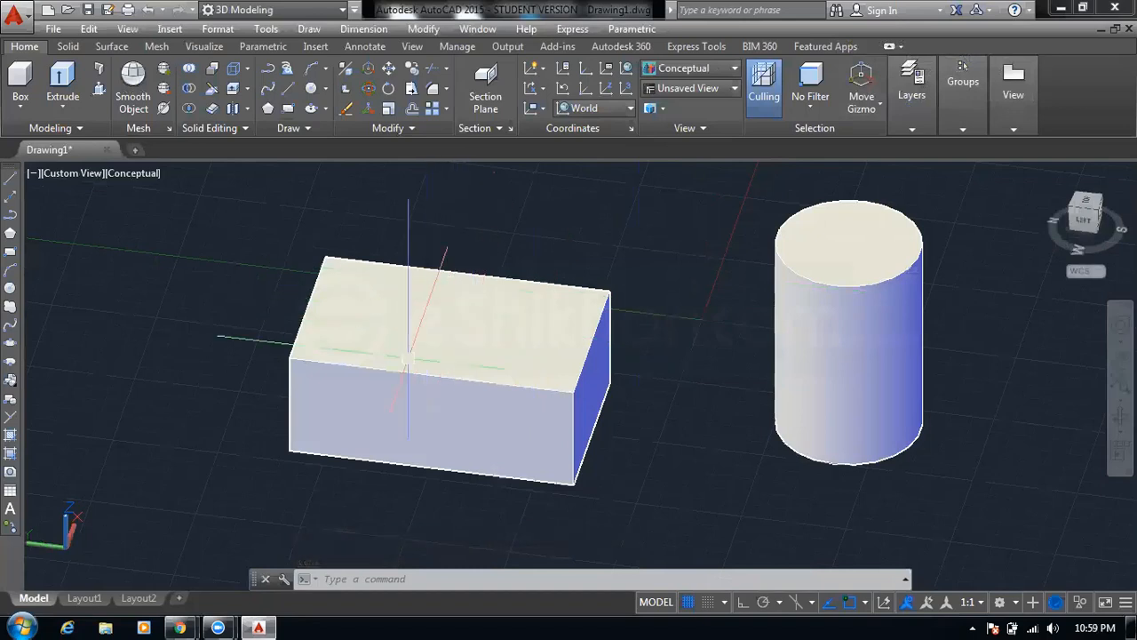
key(ctrl+z)
Try to raise the cylinder above the box with Move, then undo that move
click(471, 305)
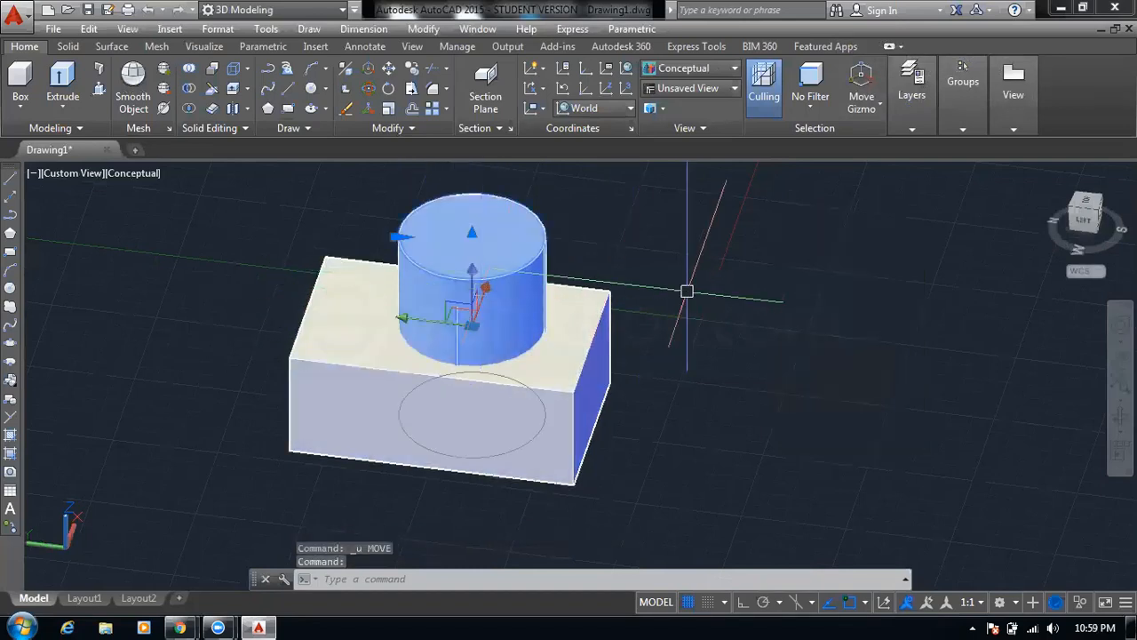
text(m)
key(Return)
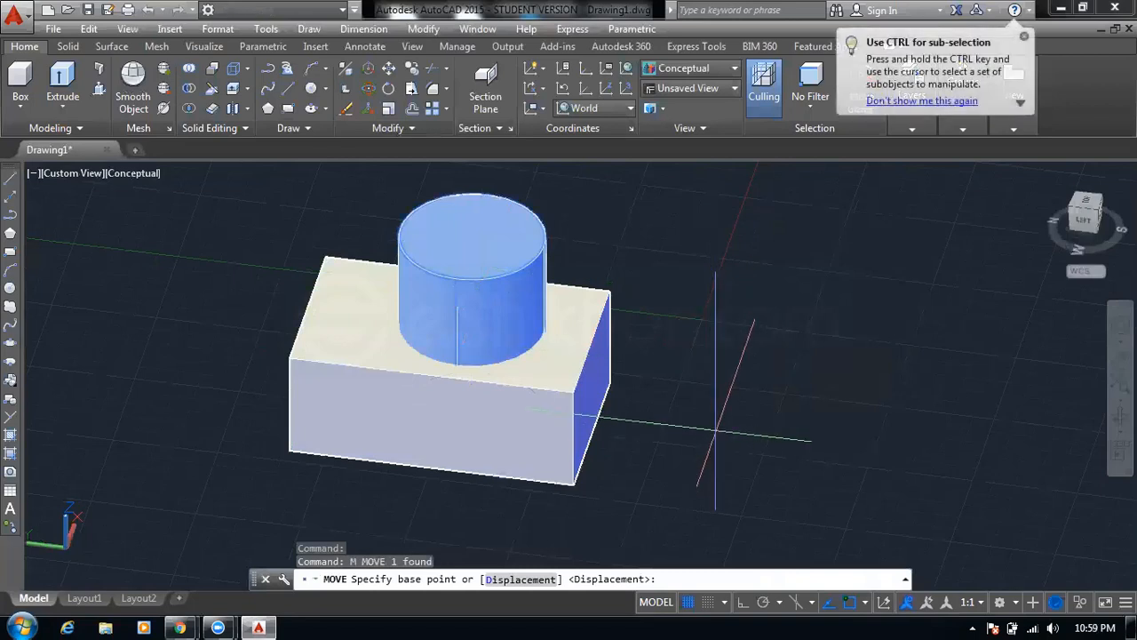
click(716, 424)
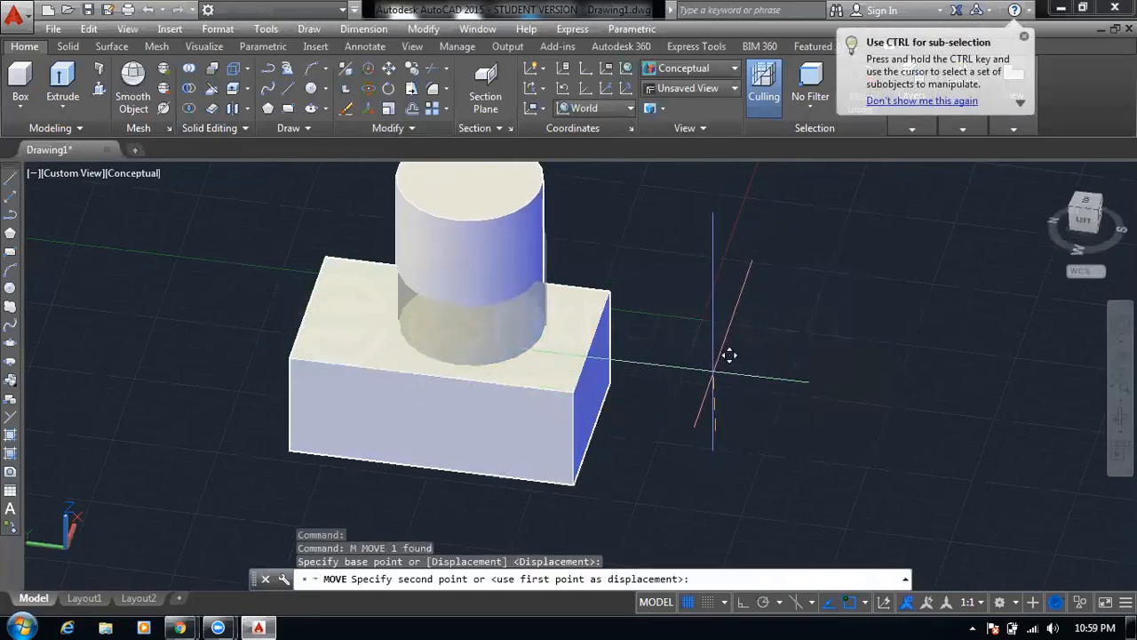
key(Escape)
key(Escape)
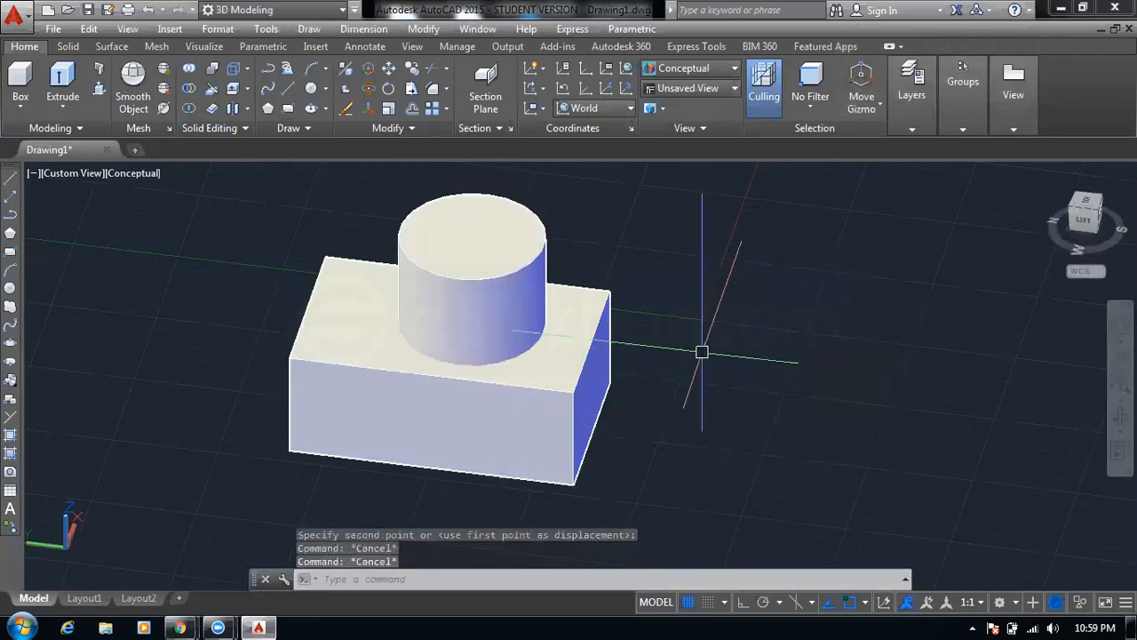
key(ctrl+z)
Turn the view towards the box's front corner and move the cylinder freehand to a new position on the box
click(1048, 172)
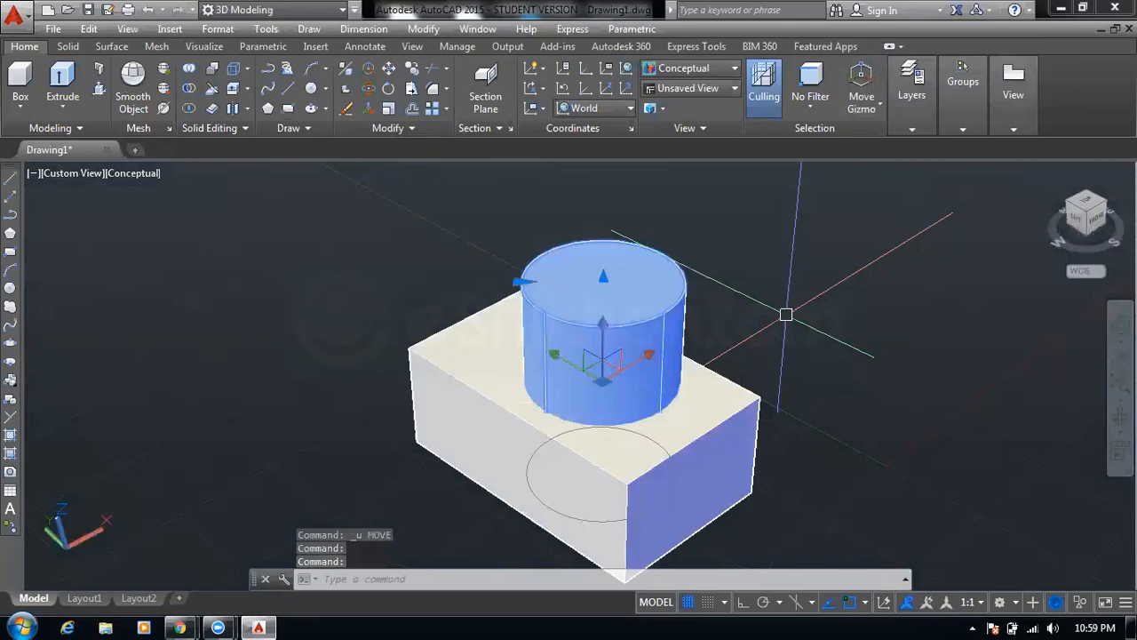
text(m)
key(Return)
click(785, 314)
key(Escape)
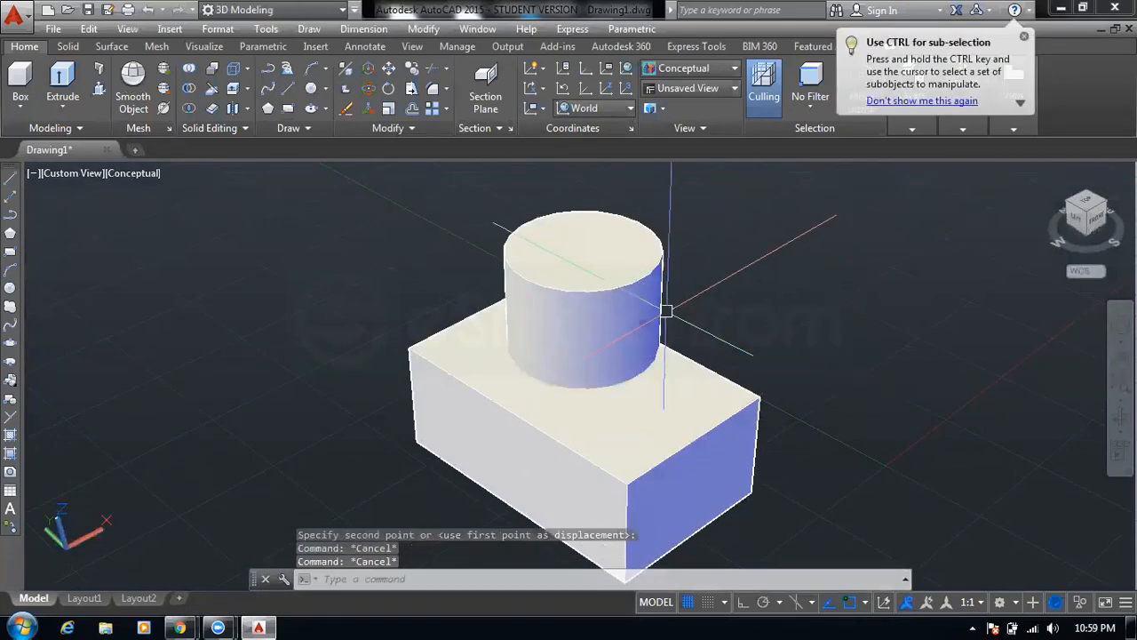
click(662, 304)
text(M)
key(Return)
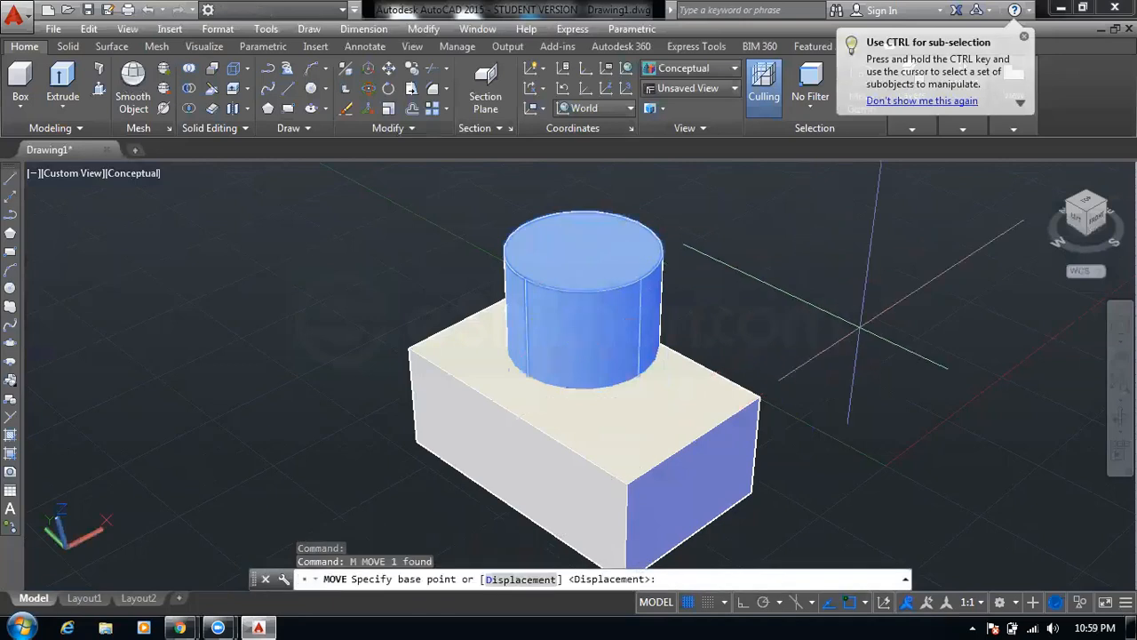
key(Escape)
key(Escape)
Move the cylinder in the Top view so that it lies entirely within the box's outline
click(680, 94)
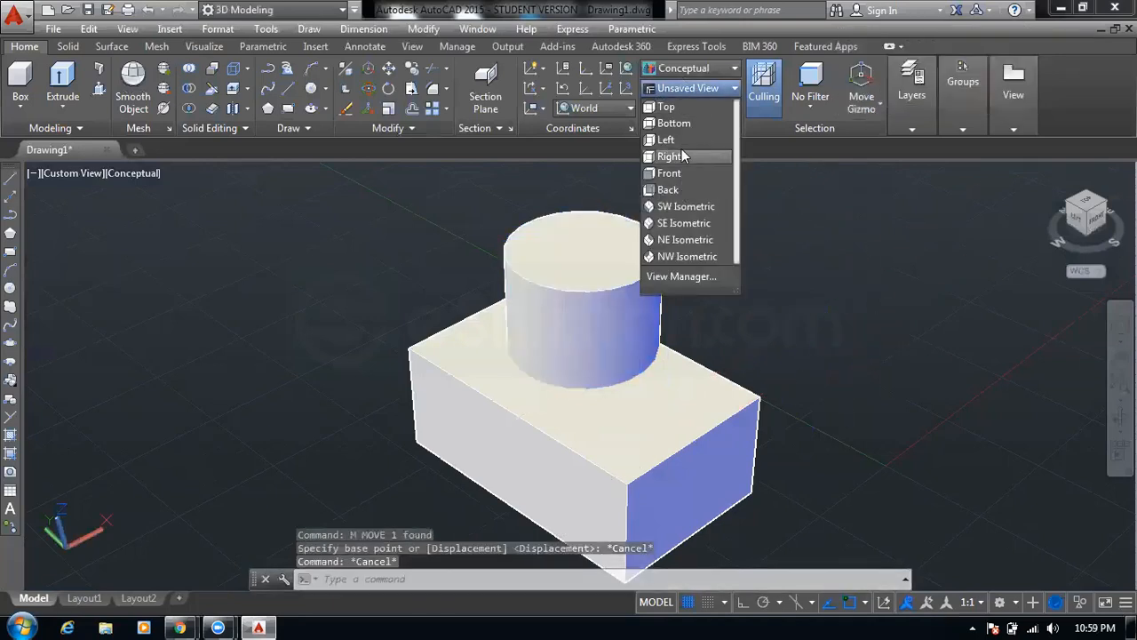
click(668, 107)
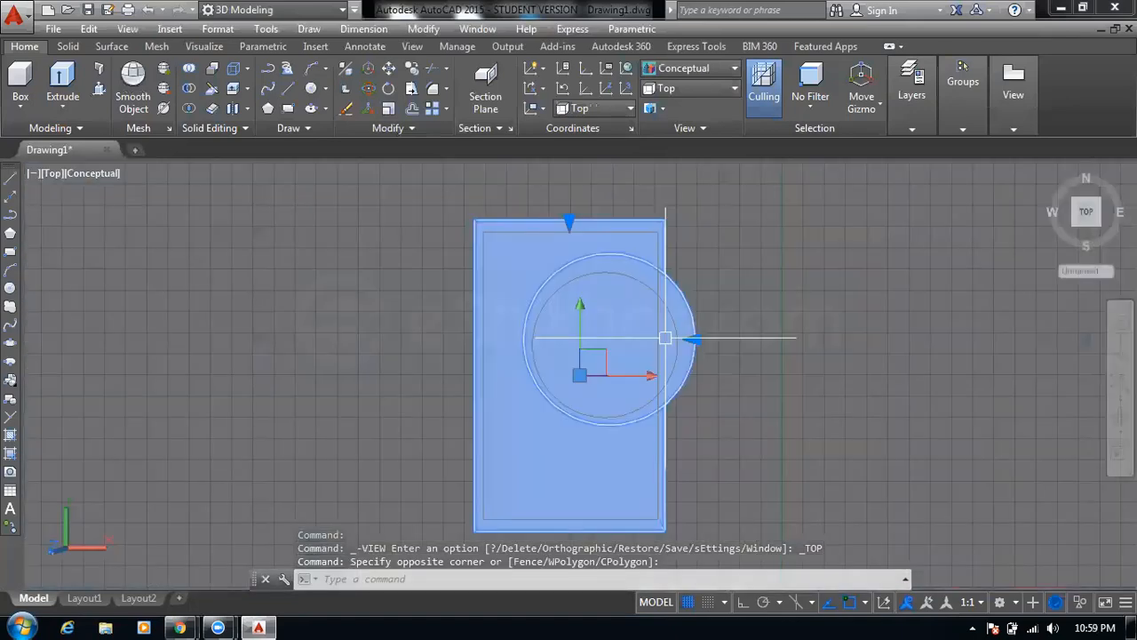
click(668, 337)
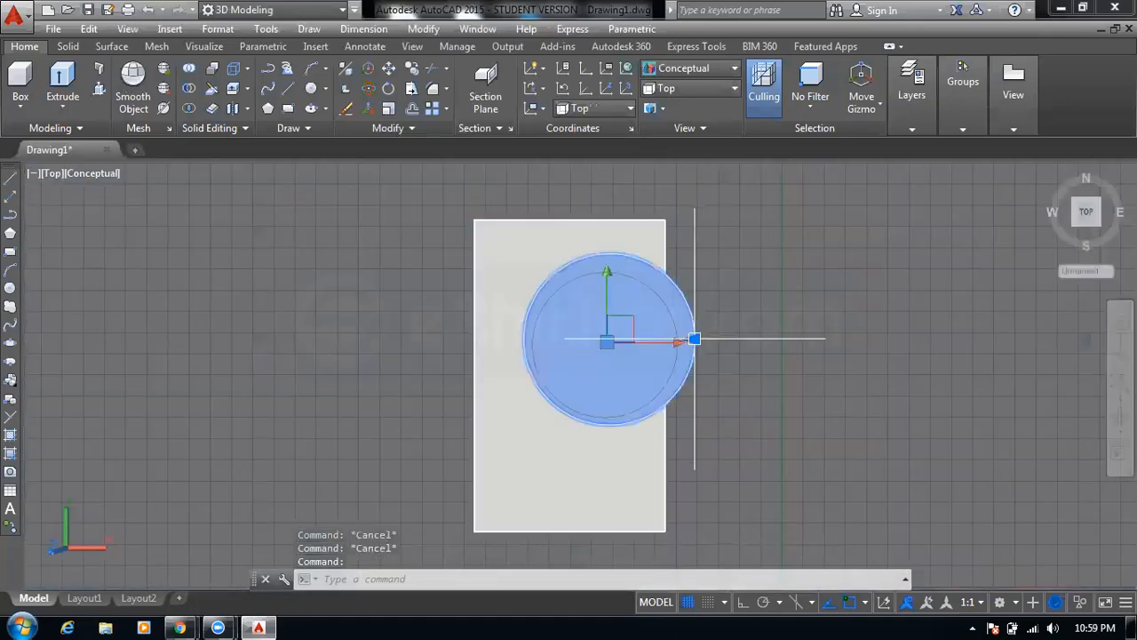
text(m)
key(Return)
click(879, 352)
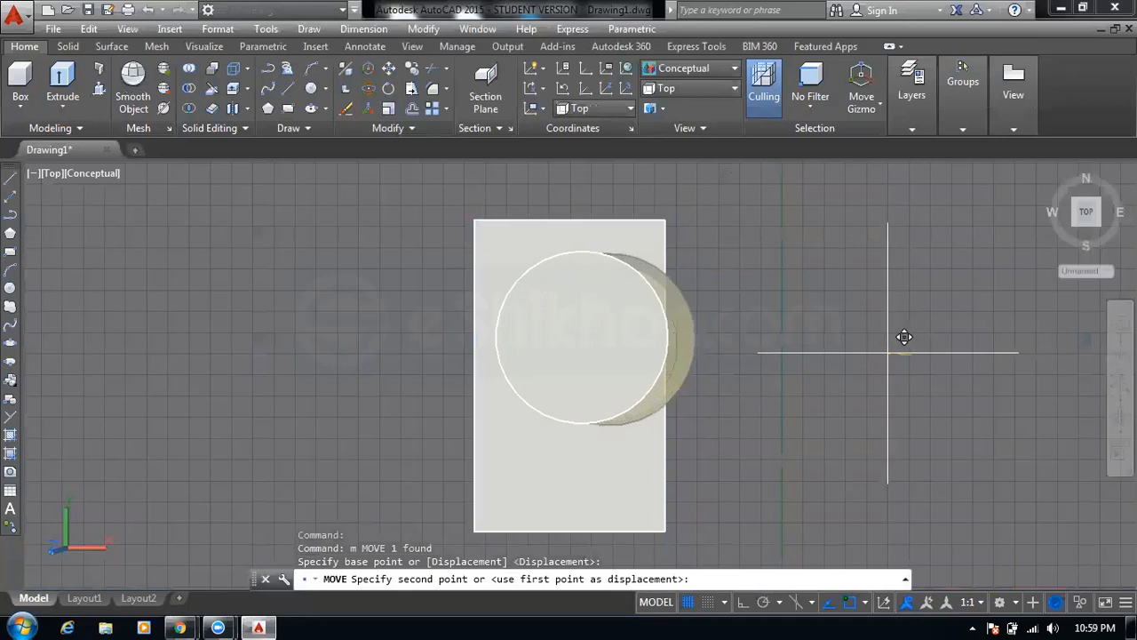
click(884, 337)
key(Escape)
key(Escape)
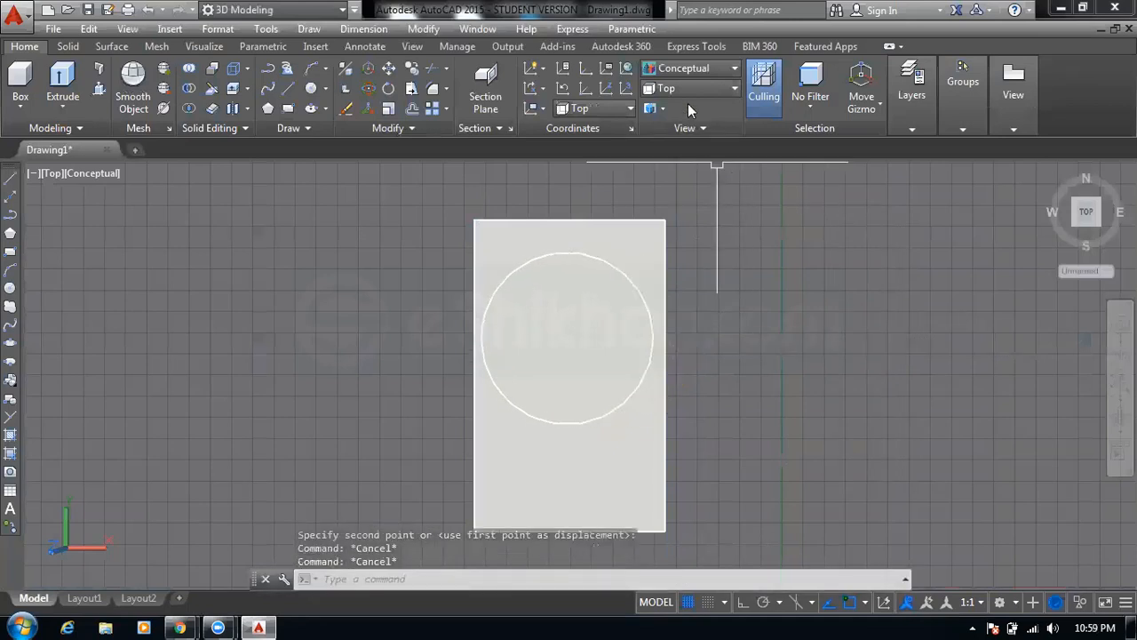
Raise the cylinder in the Right view so that it passes only partway down into the box
click(688, 90)
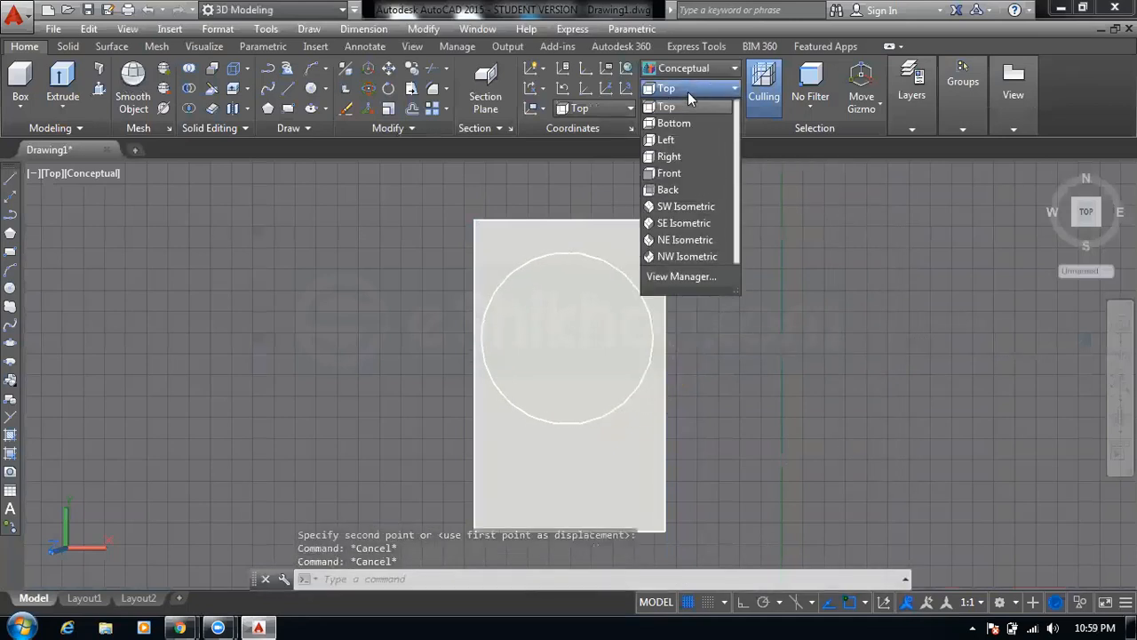
click(671, 157)
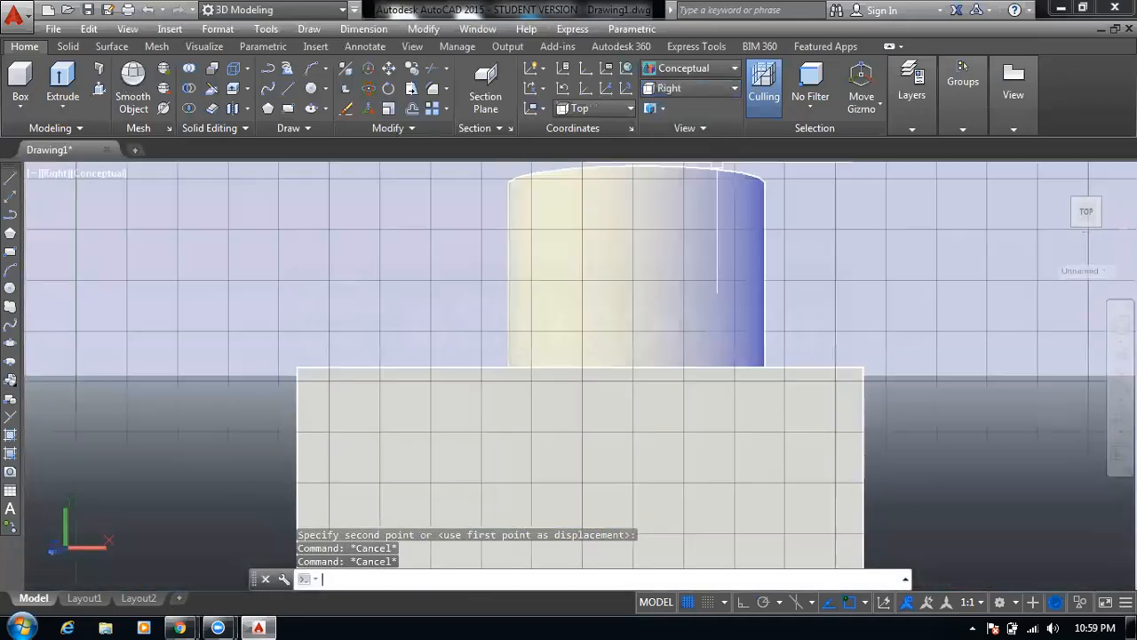
middle_drag(718, 244, 543, 332)
scroll(544, 333, down, 3)
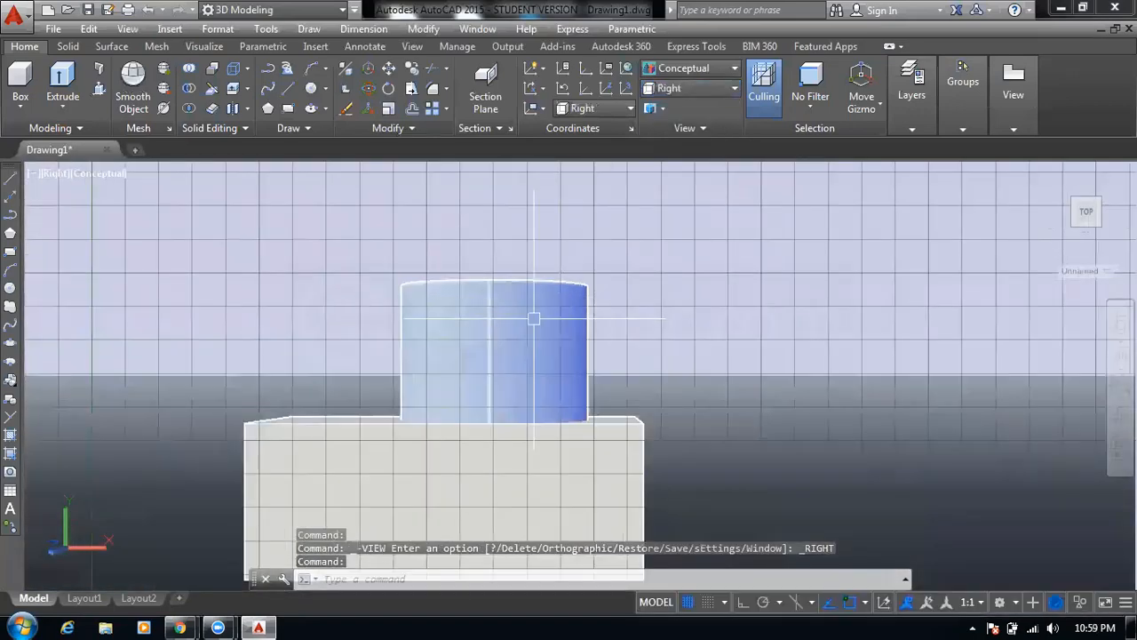
click(533, 317)
text(m)
key(Return)
click(786, 458)
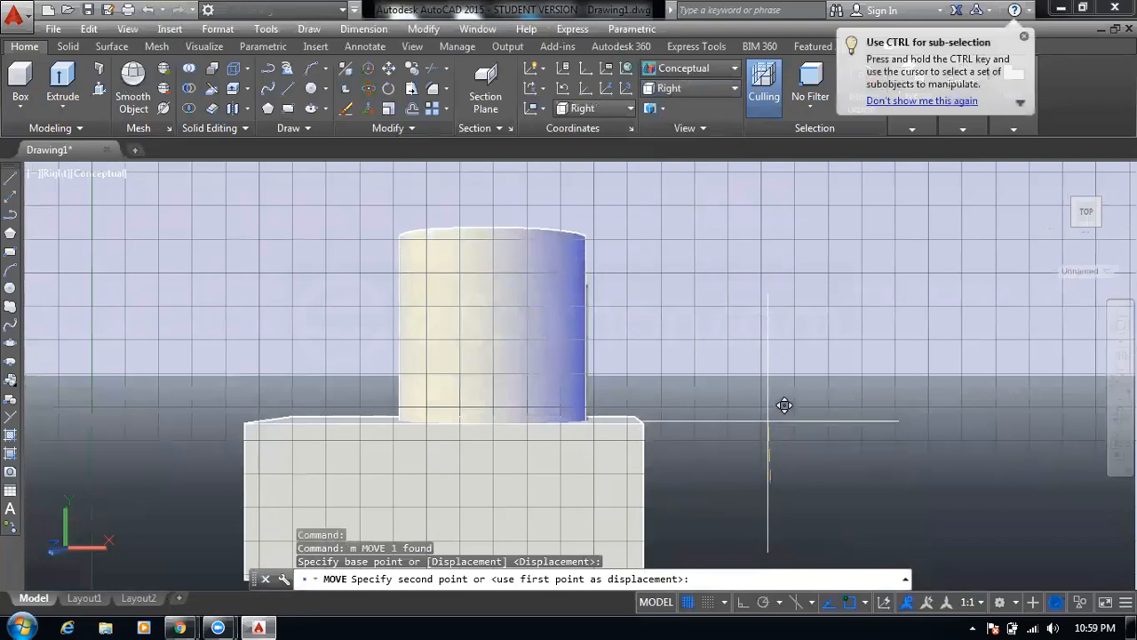
key(Escape)
key(Escape)
key(Escape)
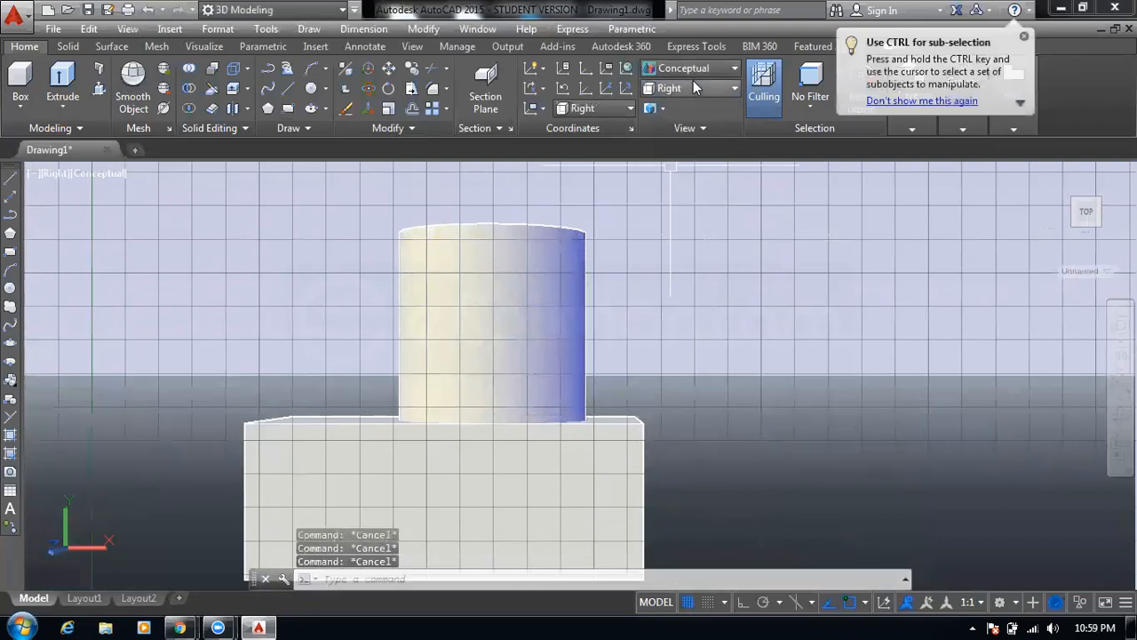
Subtract the raised cylinder from the box in the SW Isometric view to cut a blind round hole
click(693, 88)
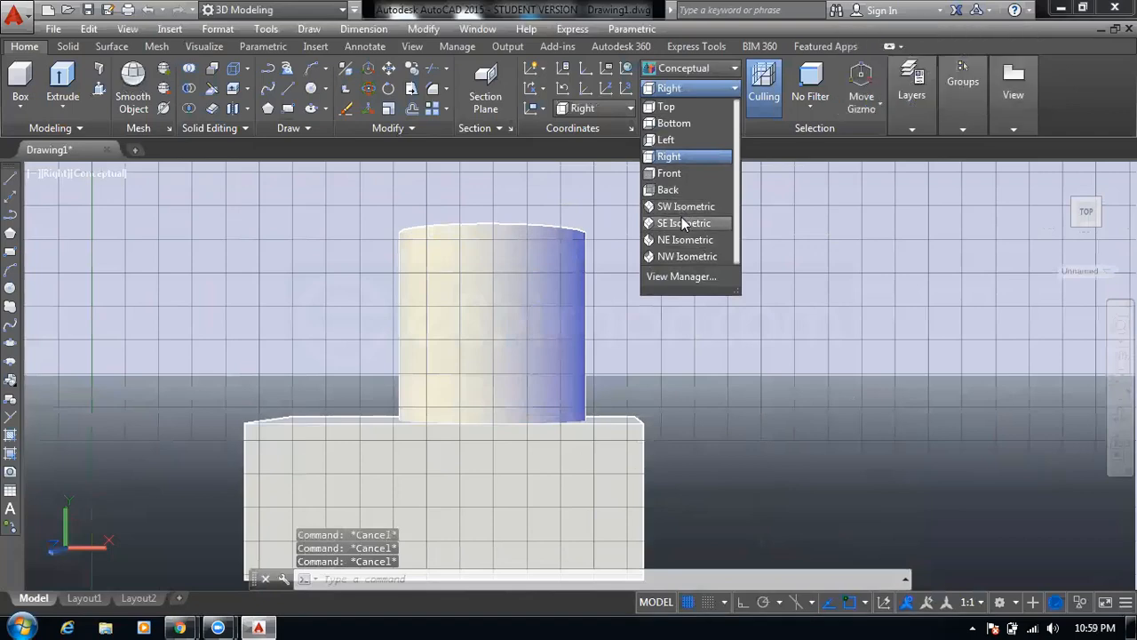
click(682, 210)
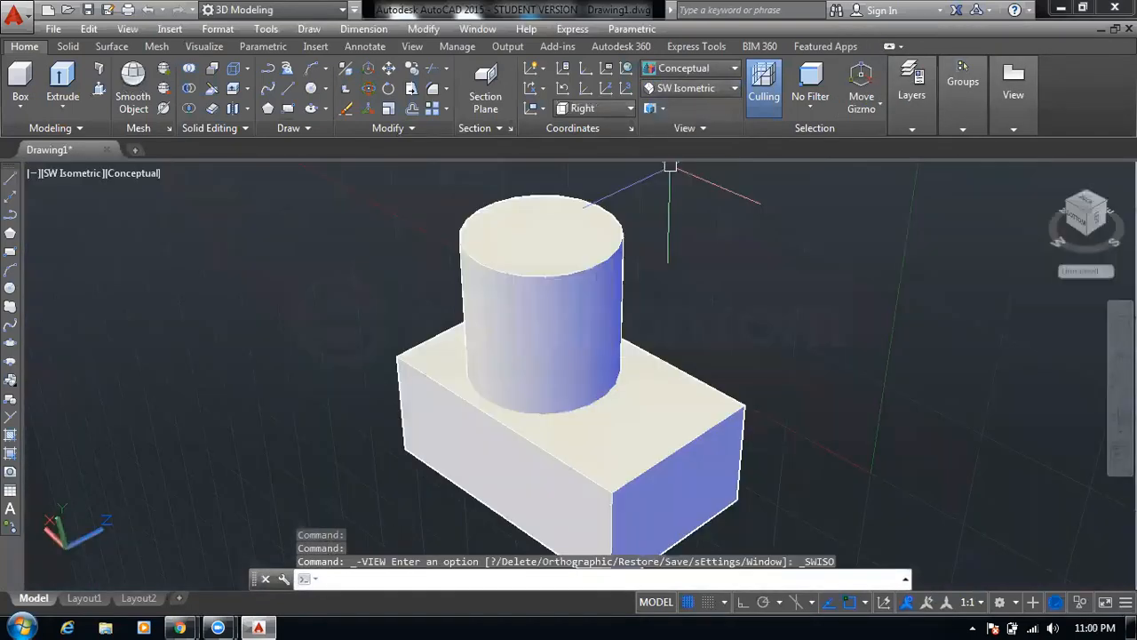
key(Escape)
key(Escape)
key(Escape)
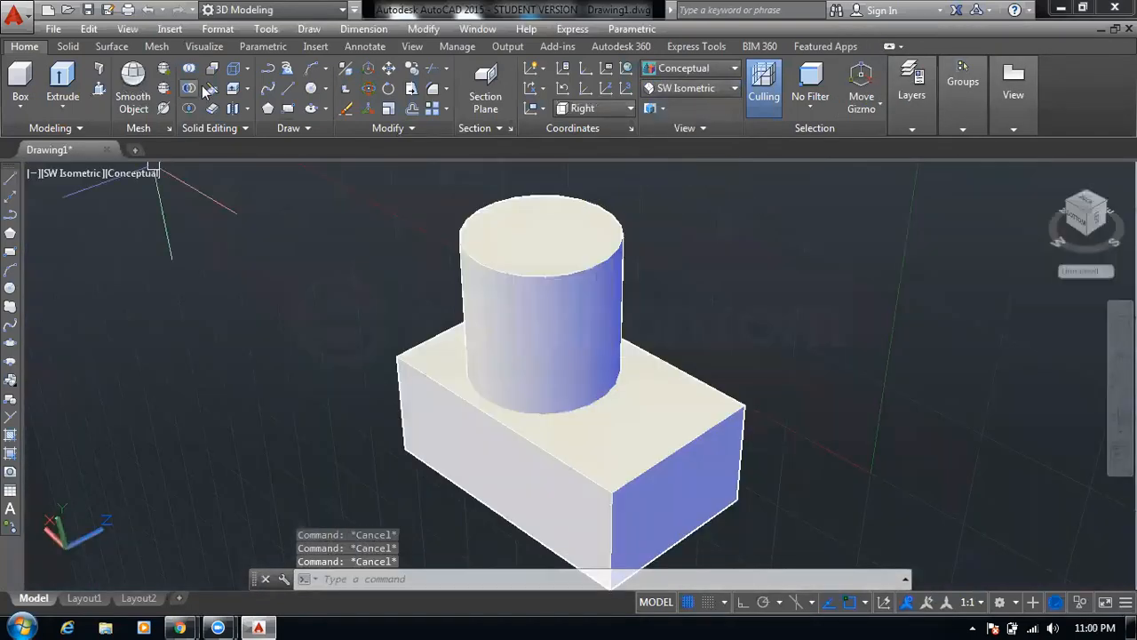
click(192, 91)
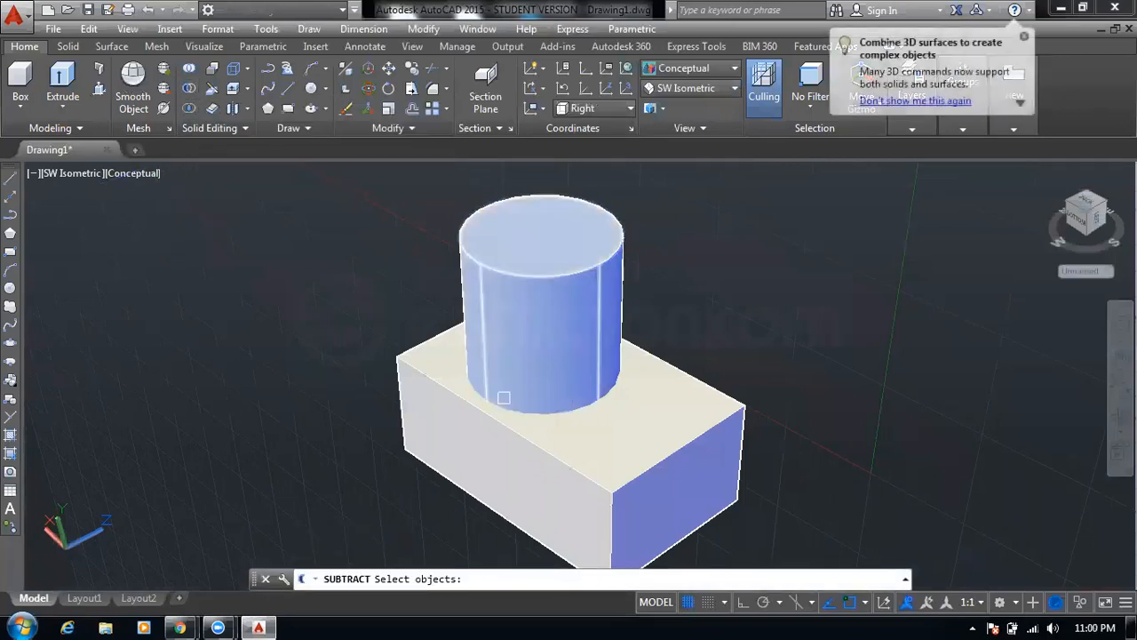
click(512, 439)
key(Return)
click(540, 339)
key(Return)
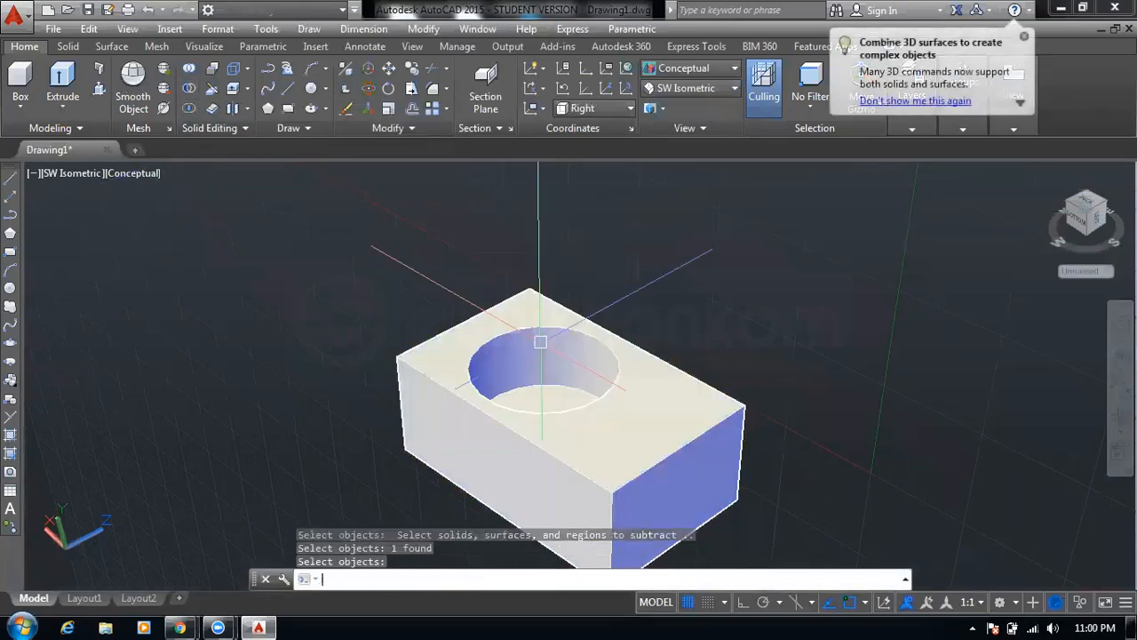
key(Escape)
key(Escape)
key(Escape)
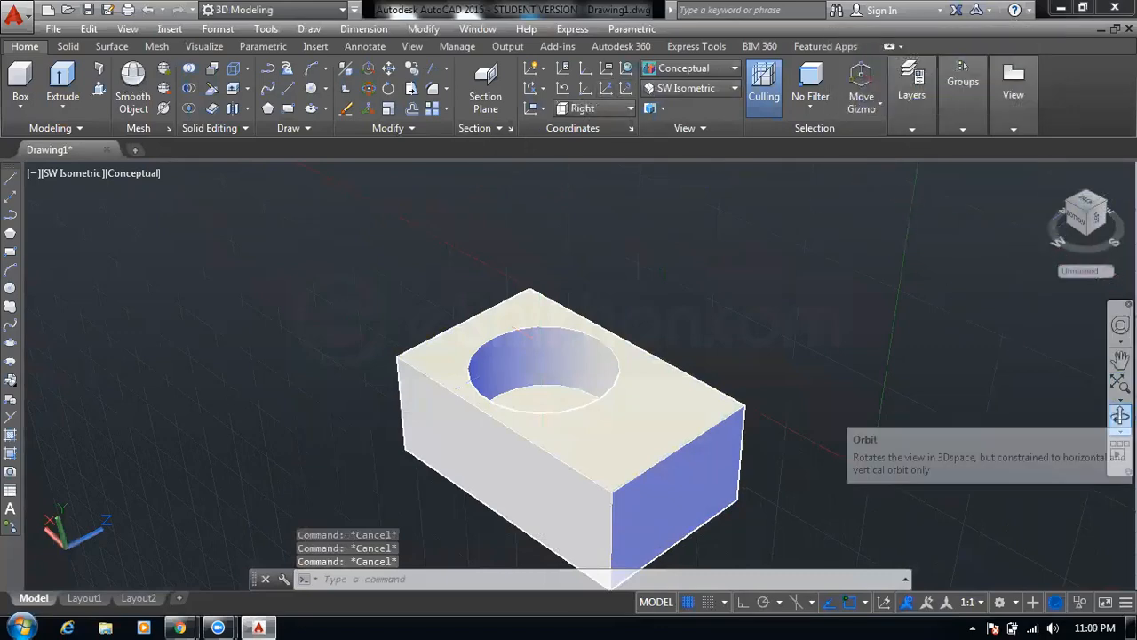
Orbit around the box to examine the blind round hole from above and the closed underside from below
click(1119, 400)
mouse_move(599, 394)
mouse_down()
mouse_move(578, 440)
mouse_move(606, 458)
mouse_up()
drag(722, 383, 622, 410)
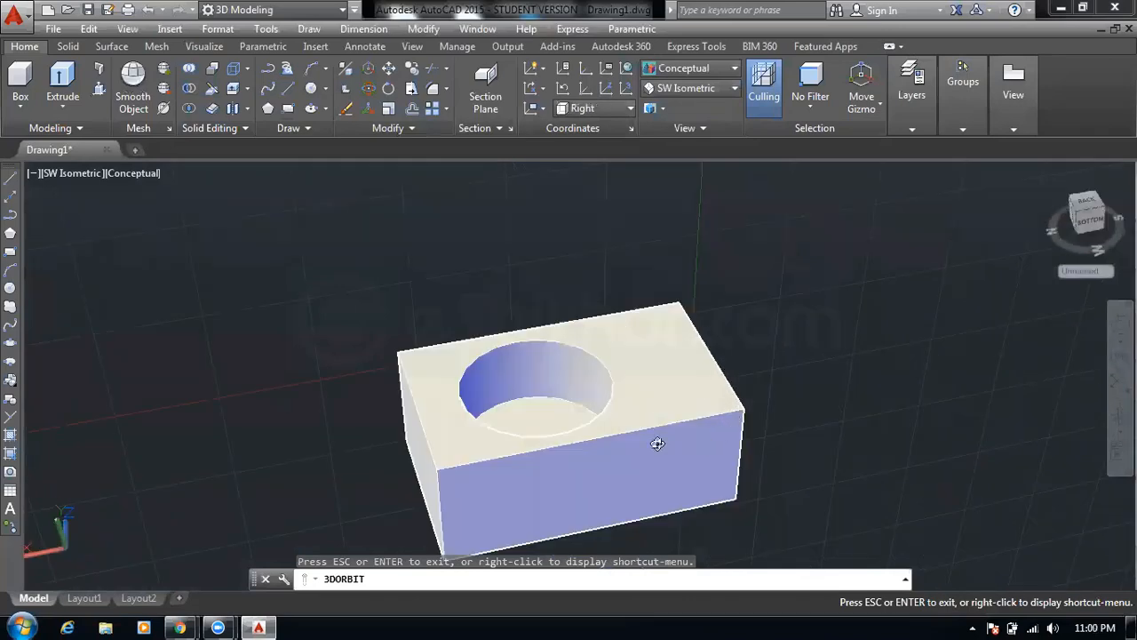
drag(545, 399, 595, 255)
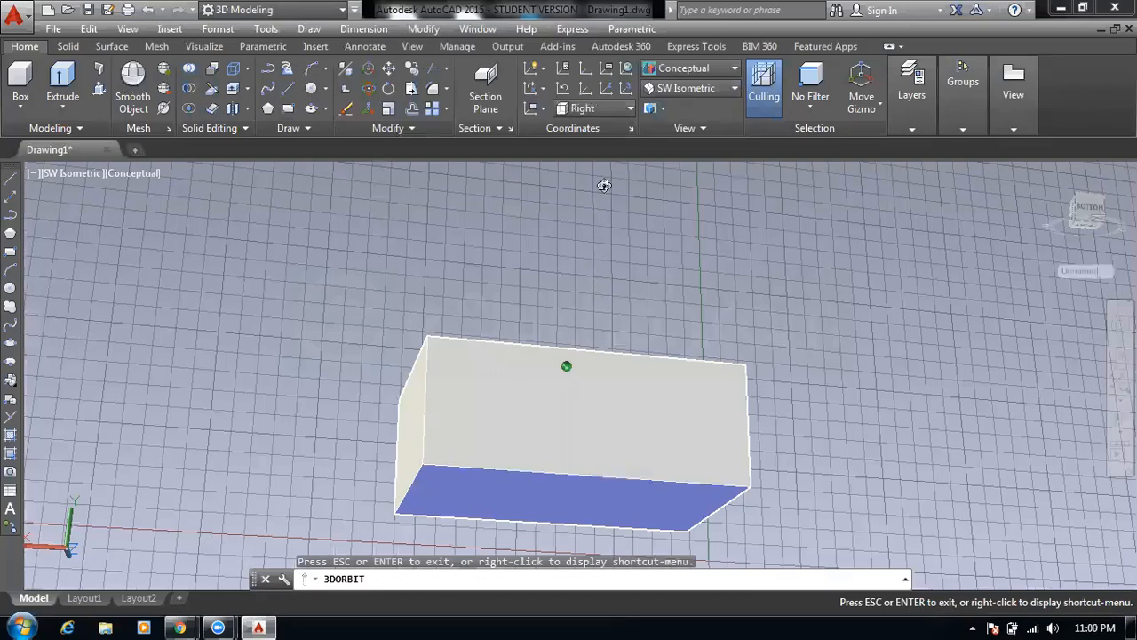
drag(593, 299, 584, 384)
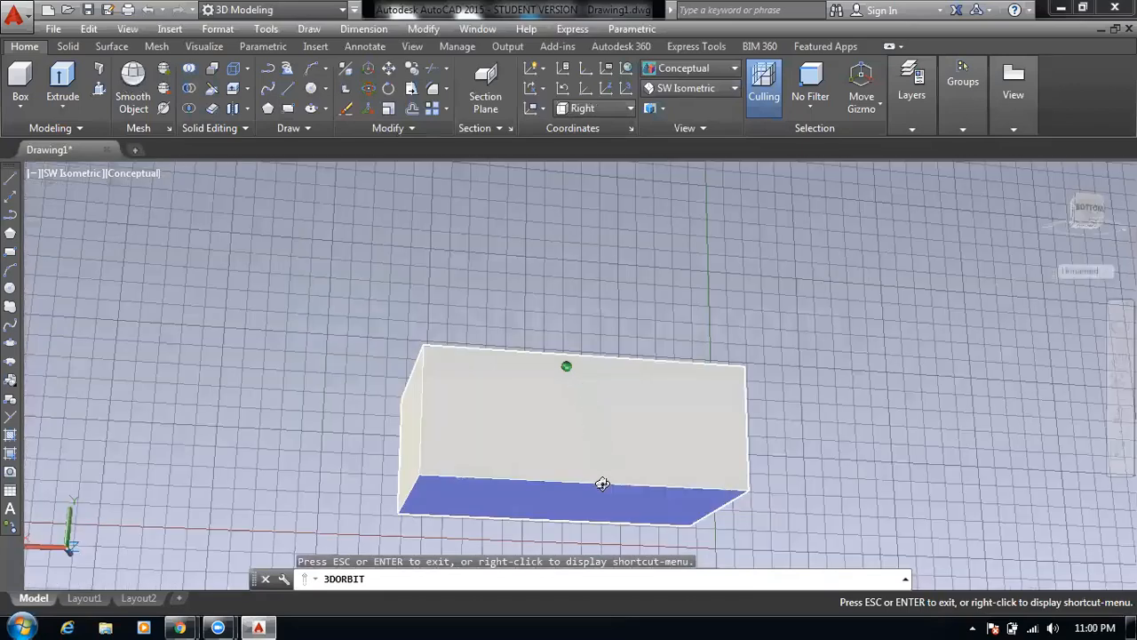
drag(602, 483, 600, 404)
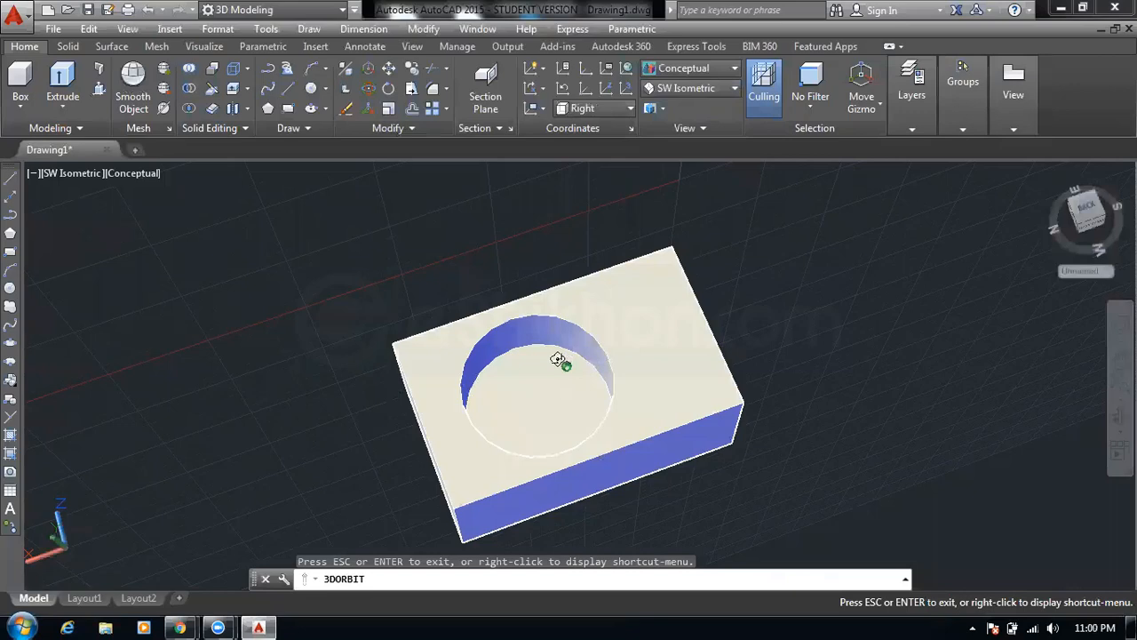
Undo the view rotation and the last subtraction to restore the separate cylinder and box
key(Escape)
key(ctrl+z)
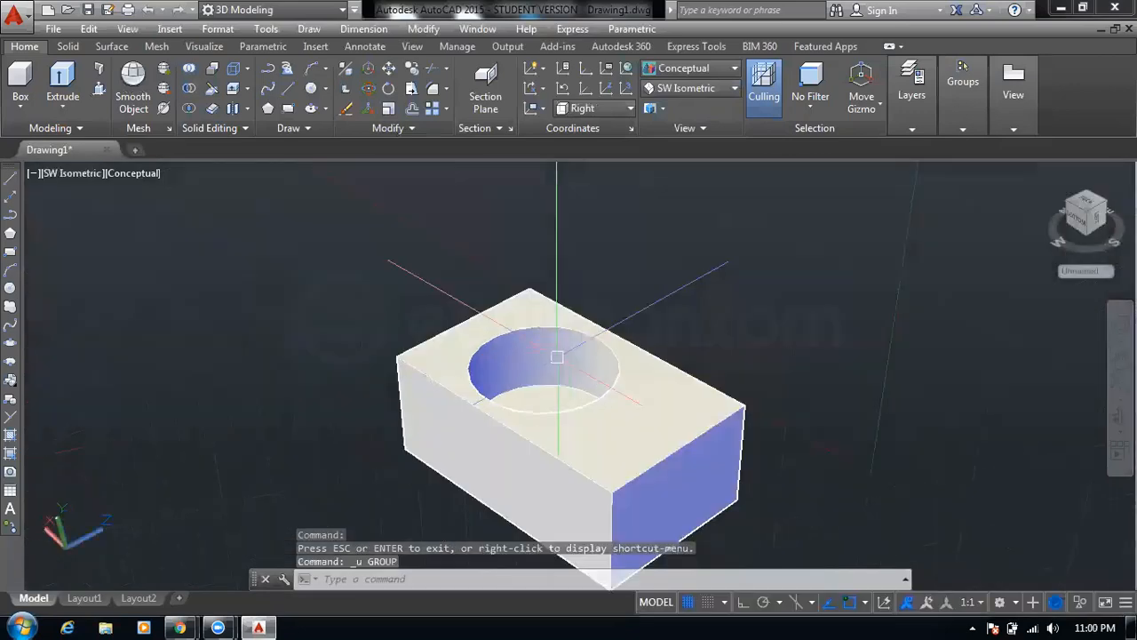
key(ctrl+z)
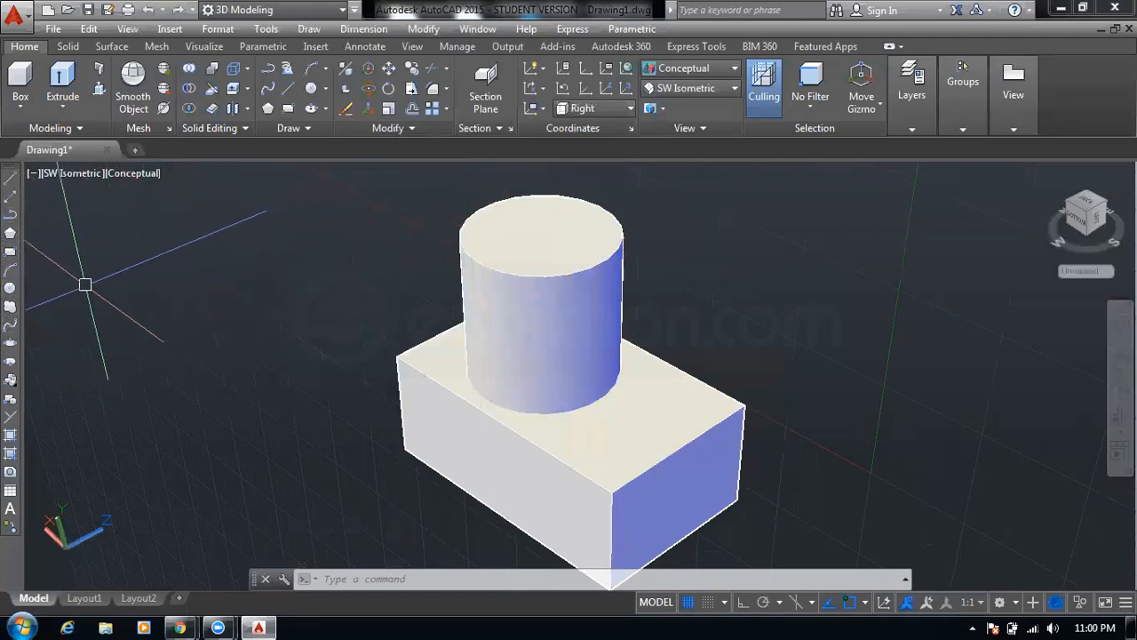
Slice the cylinder with a plane through two opposite points where it meets the box's top face, keeping both sides
text(slice)
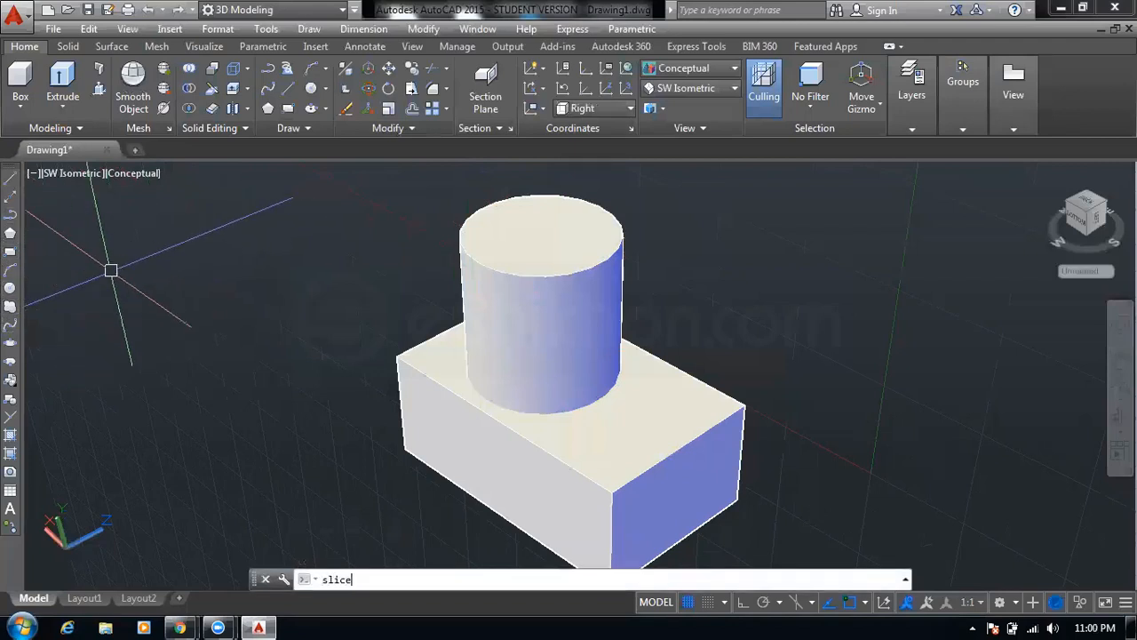
key(Return)
key(Return)
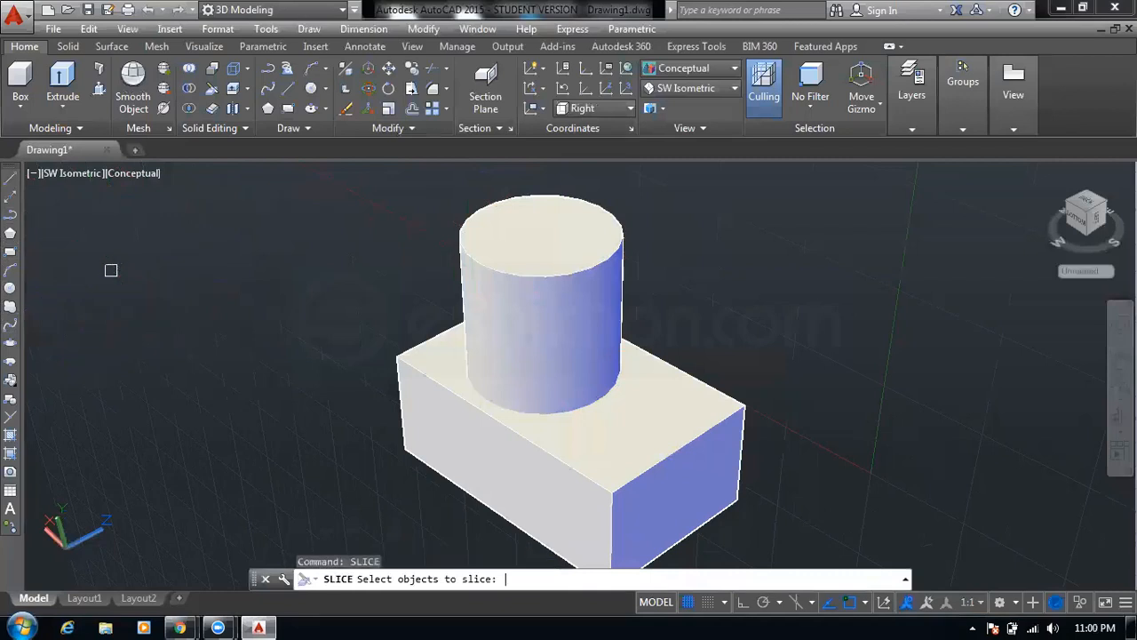
click(520, 311)
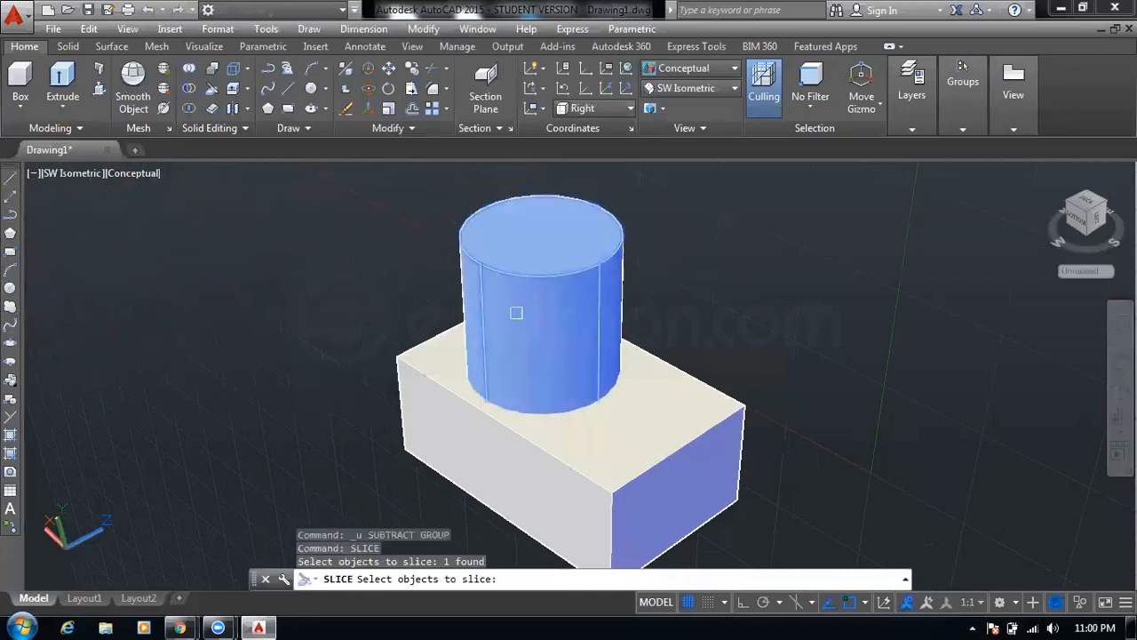
key(Return)
scroll(470, 391, up, 2)
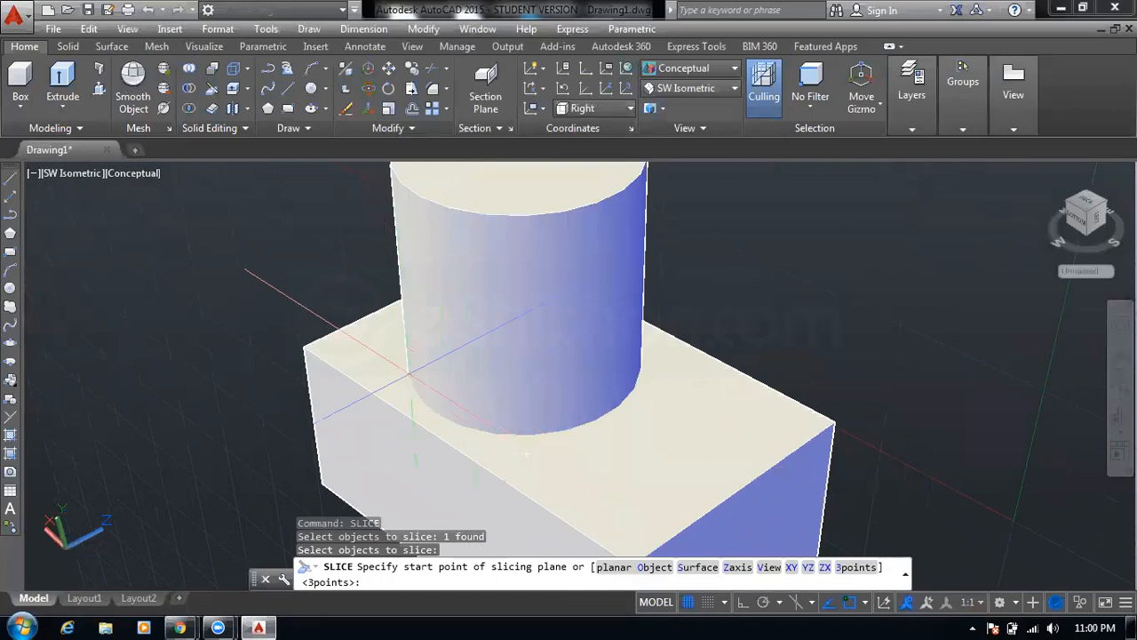
click(409, 375)
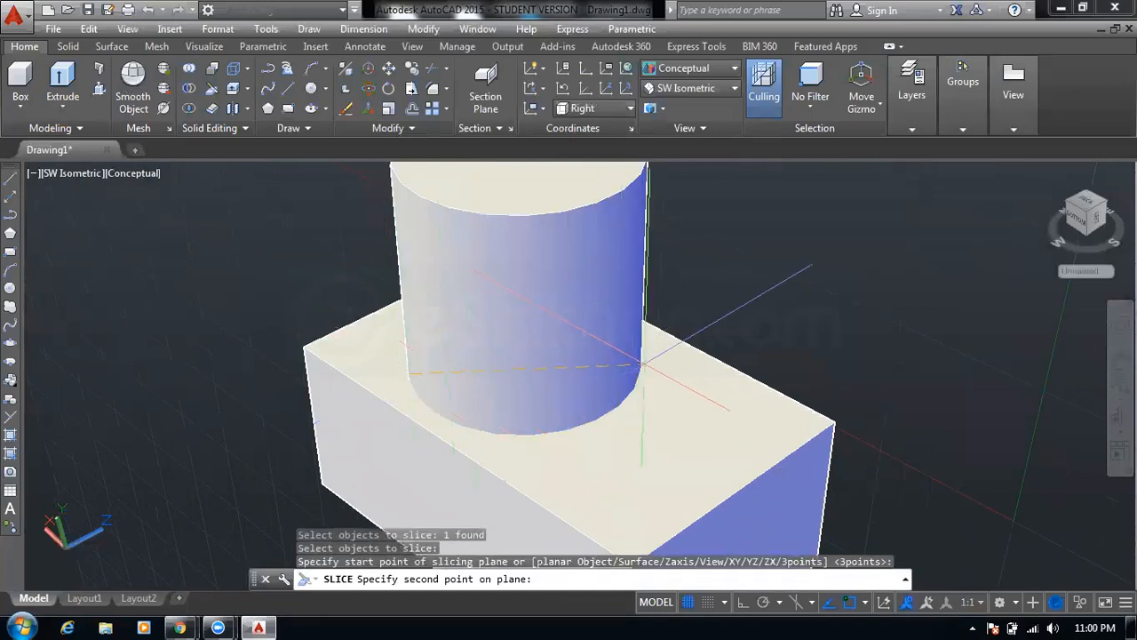
click(641, 365)
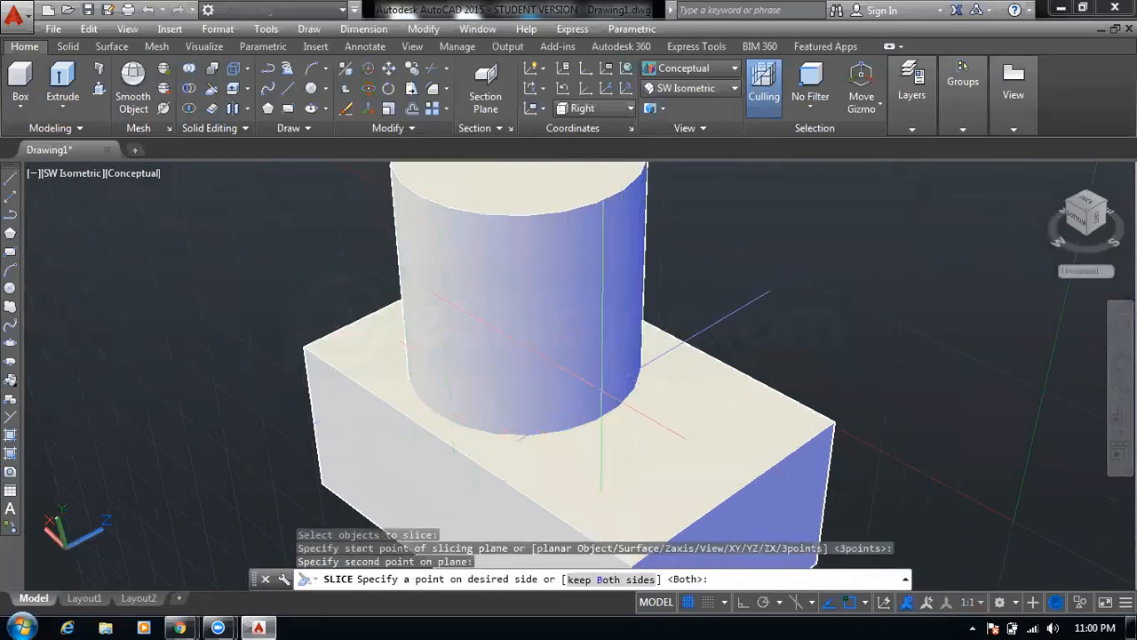
key(Return)
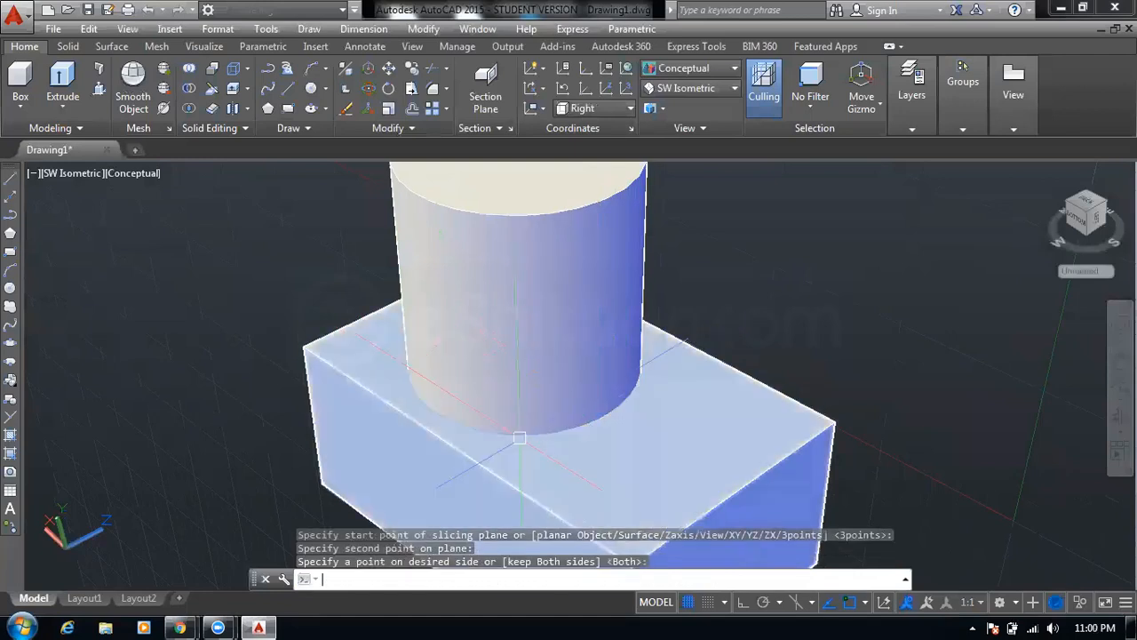
key(Escape)
Delete the part of the sliced cylinder above the box and undo the deletion
click(495, 333)
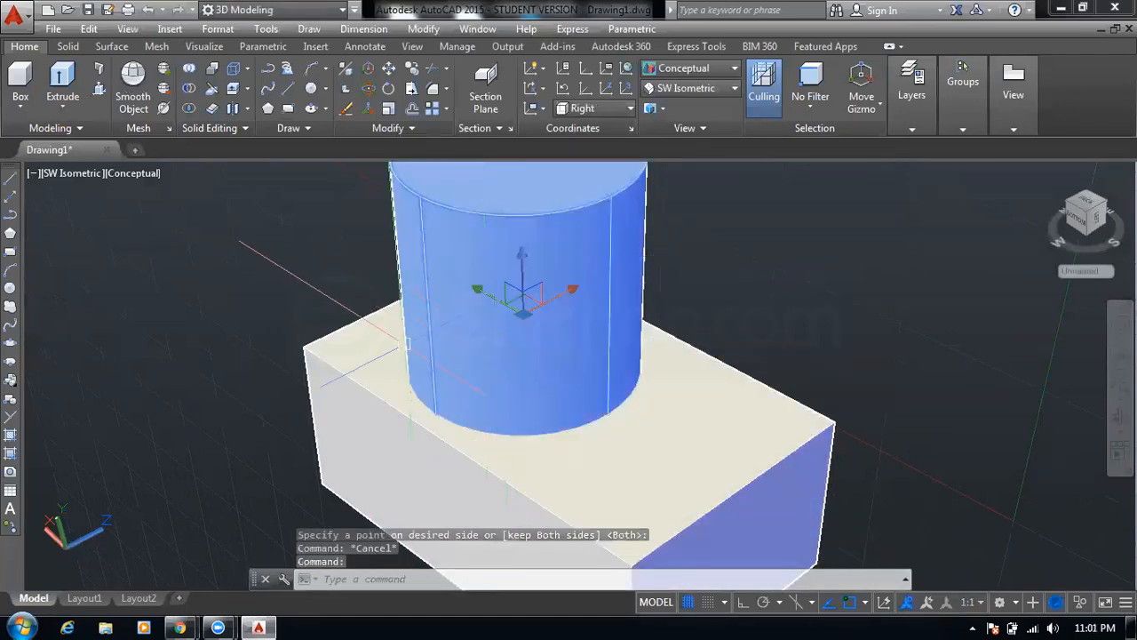
key(Delete)
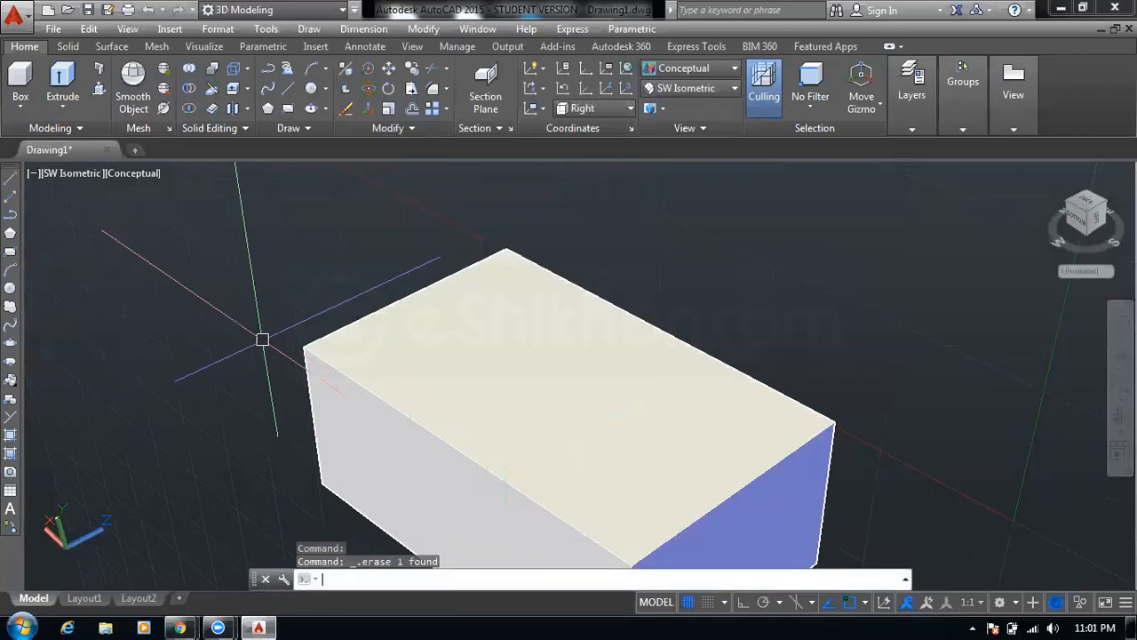
key(Escape)
key(Escape)
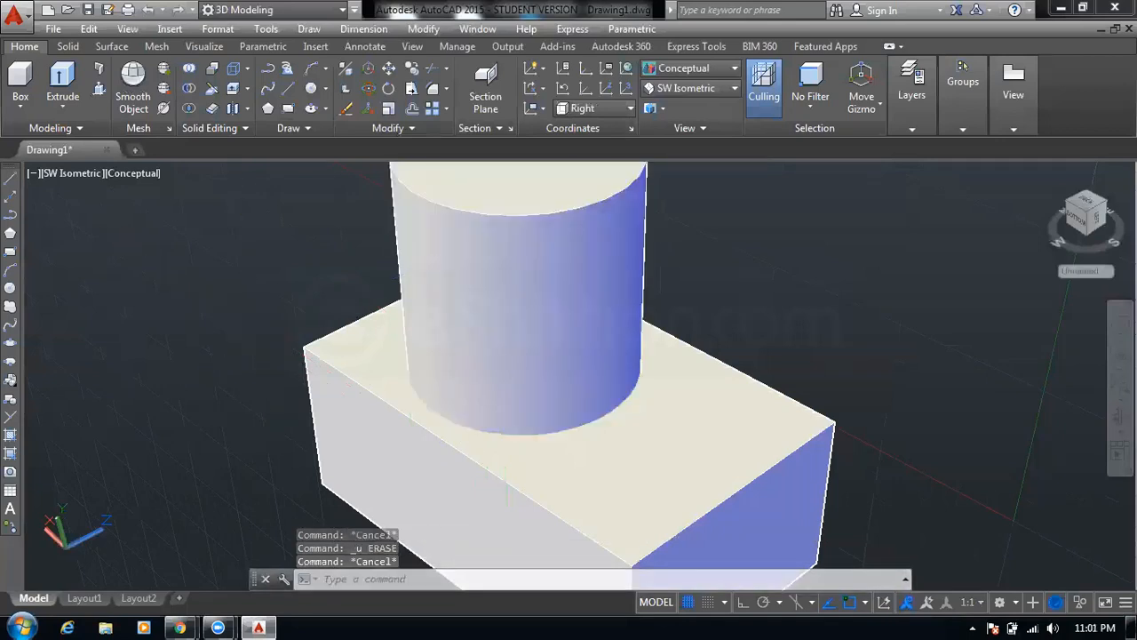
key(Escape)
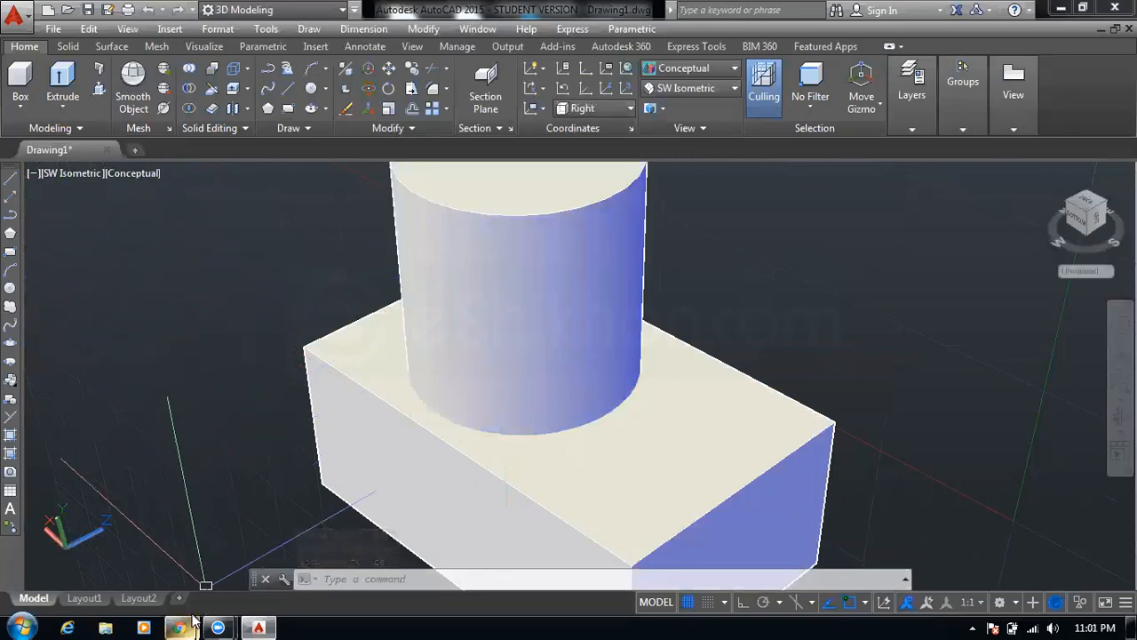
click(272, 261)
key(Escape)
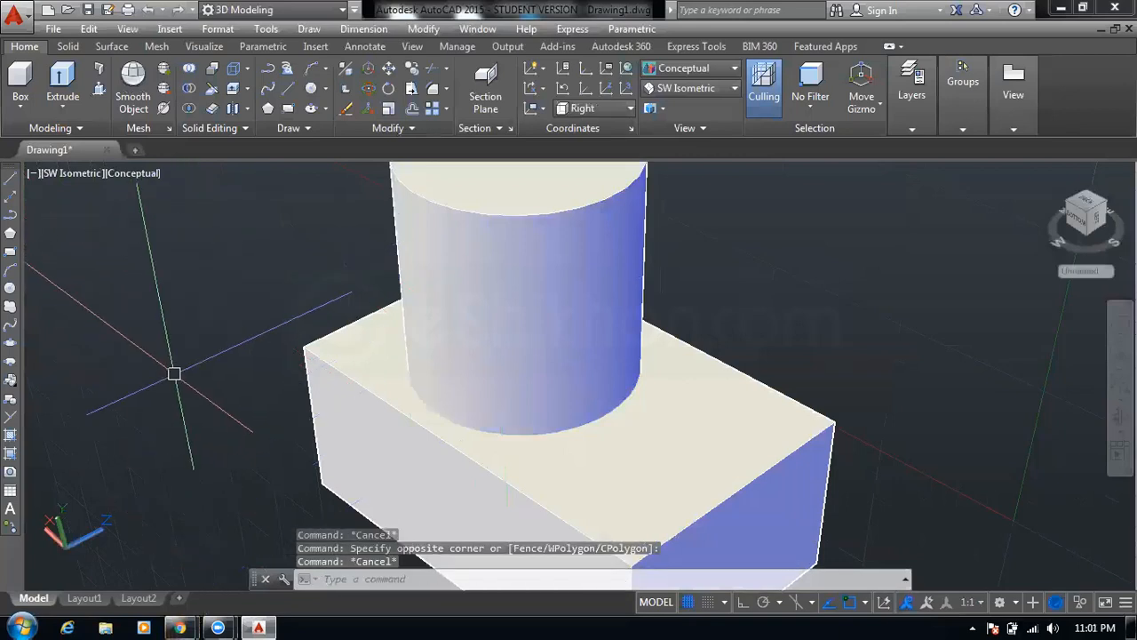
key(Escape)
key(Escape)
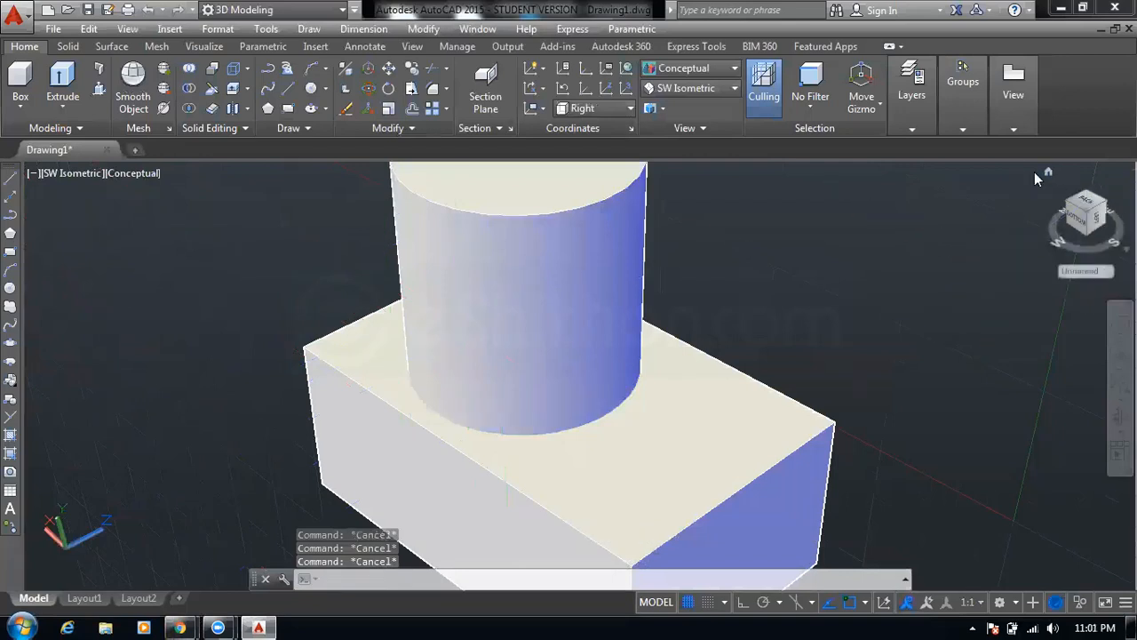
scroll(661, 289, down, 1)
scroll(554, 359, down, 3)
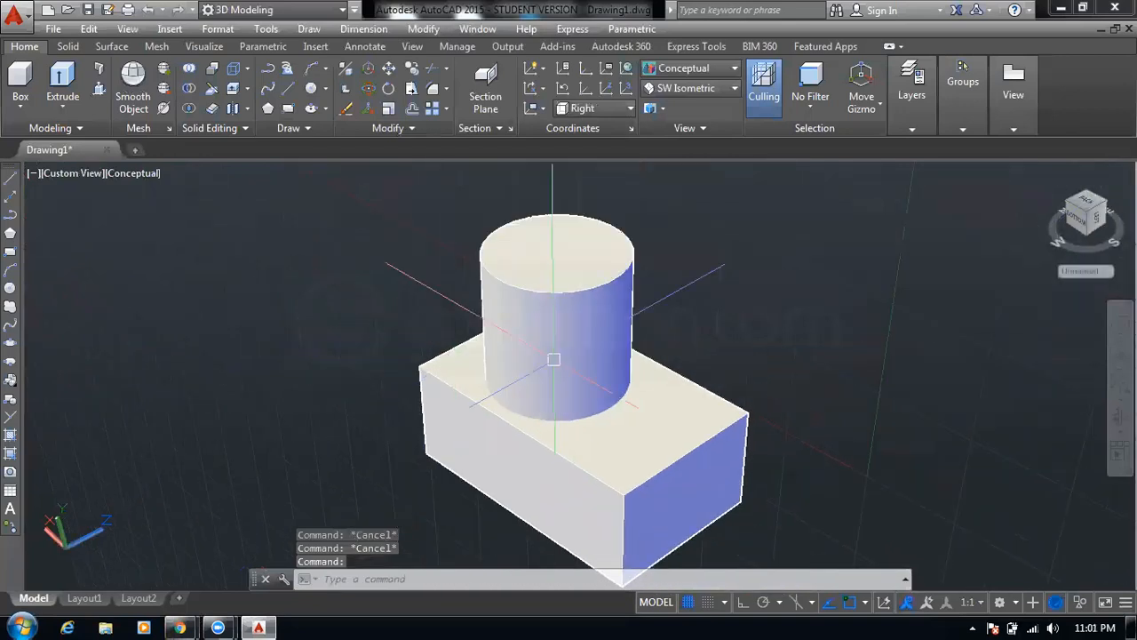
scroll(553, 360, up, 1)
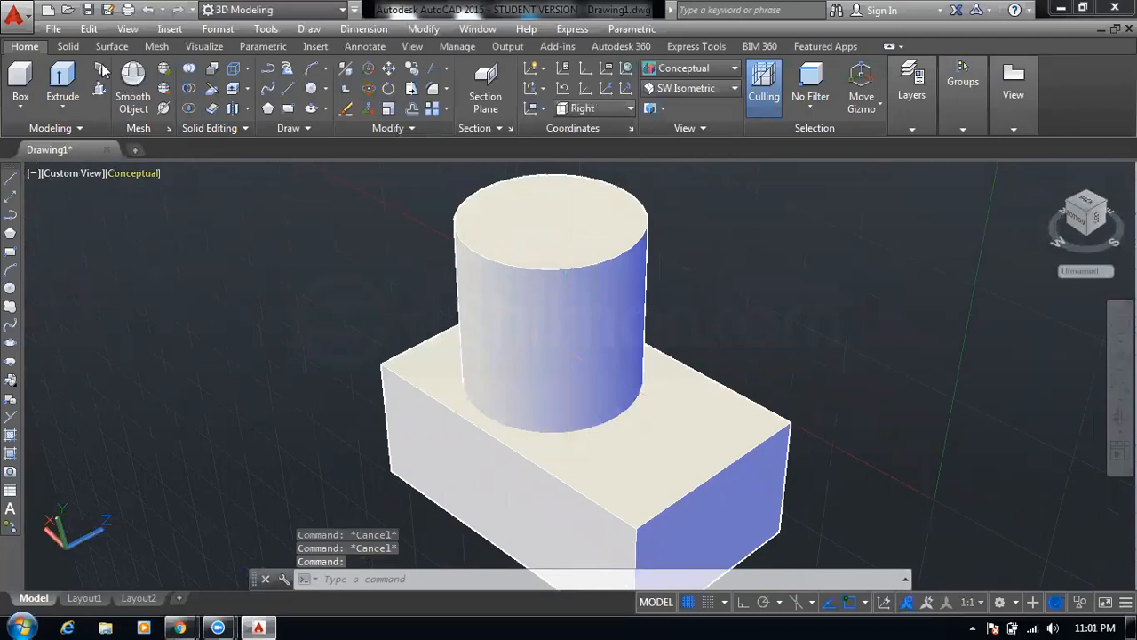
click(71, 106)
click(71, 106)
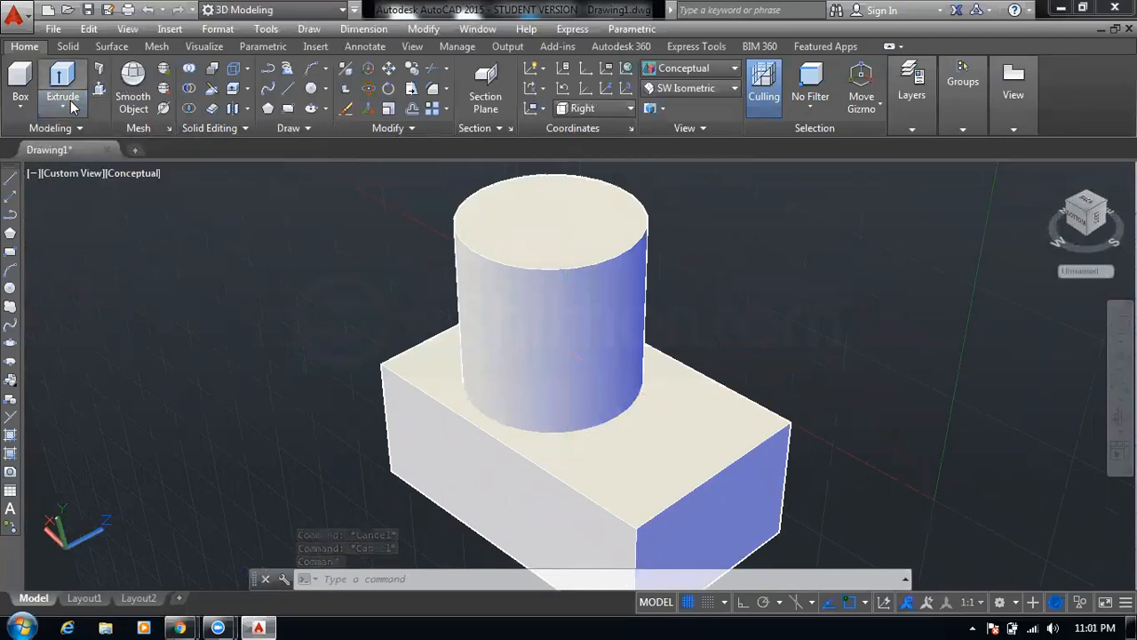
click(71, 106)
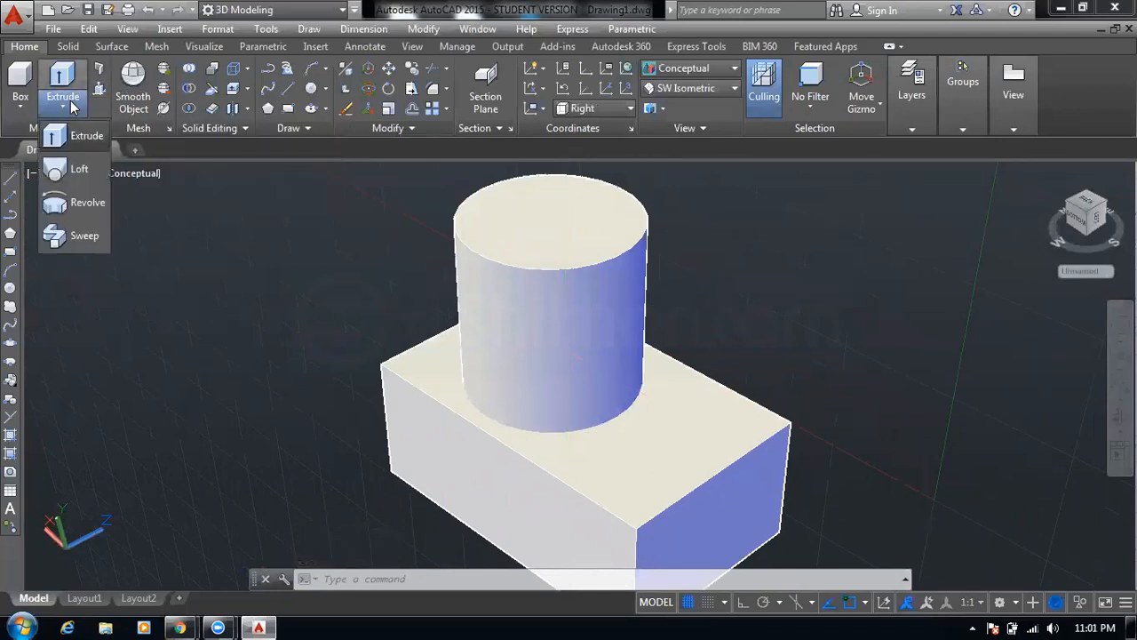
click(174, 186)
key(Escape)
key(Escape)
key(Escape)
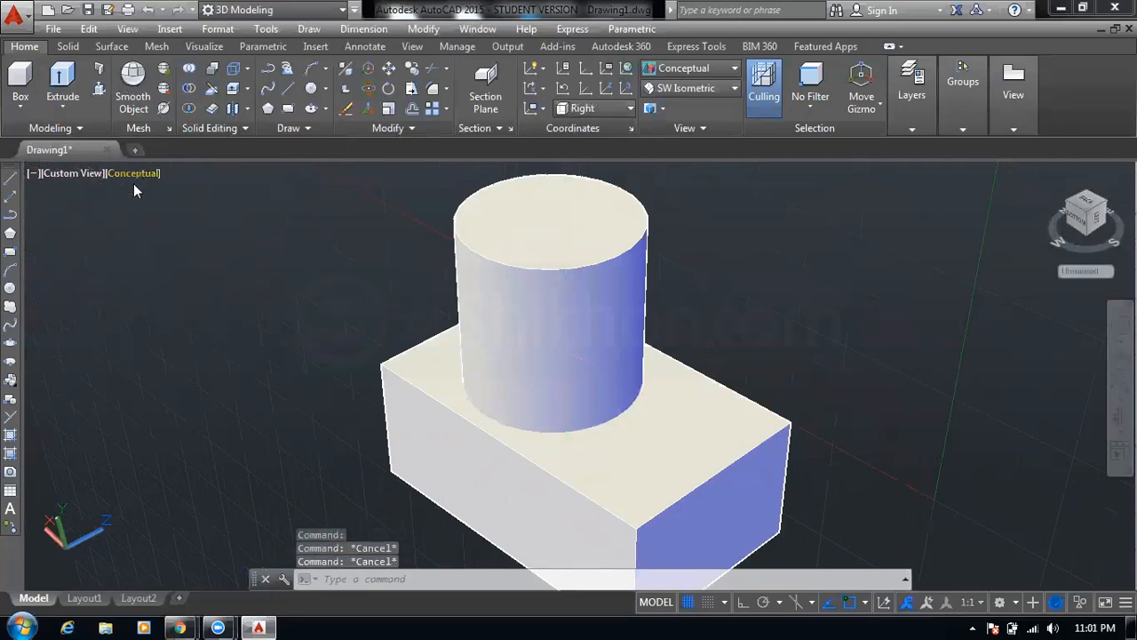
key(Escape)
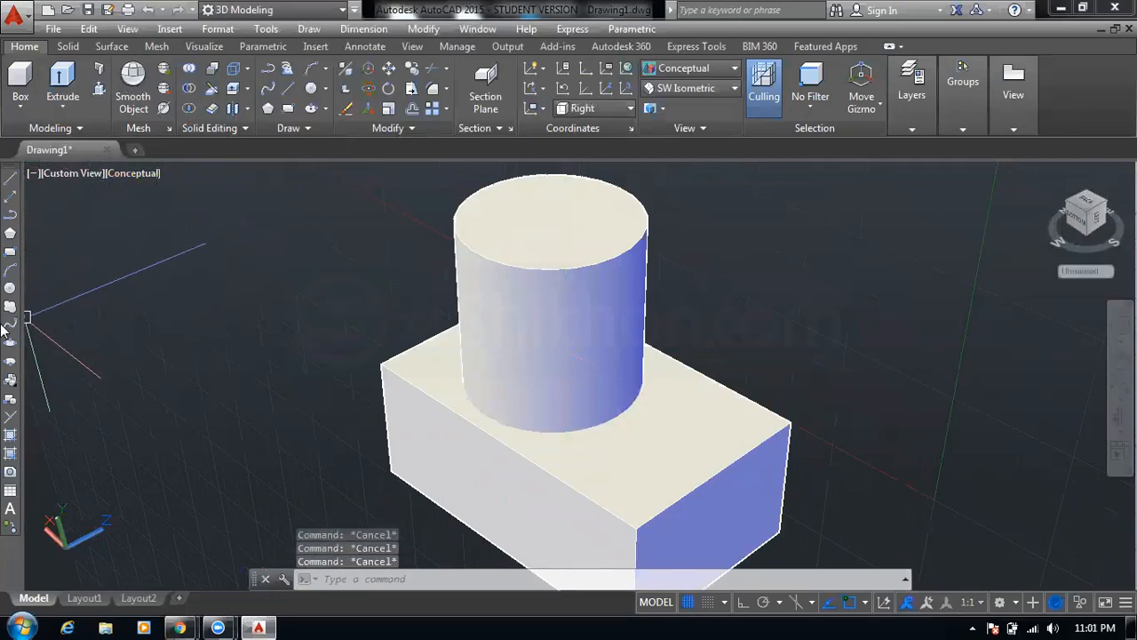
click(300, 218)
click(130, 319)
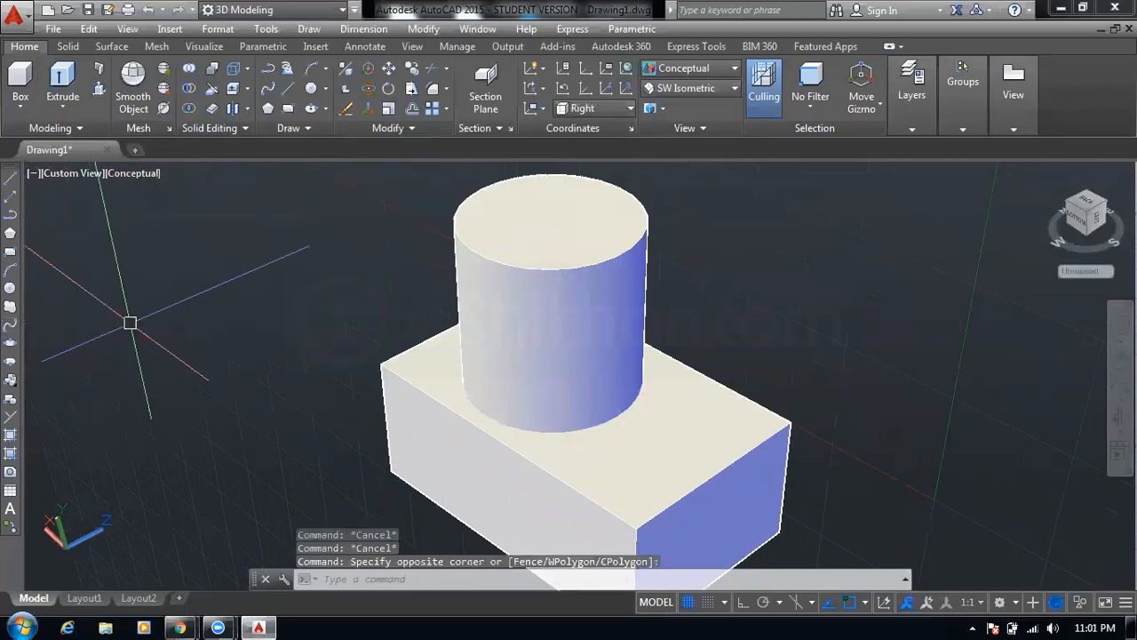
click(248, 215)
click(106, 373)
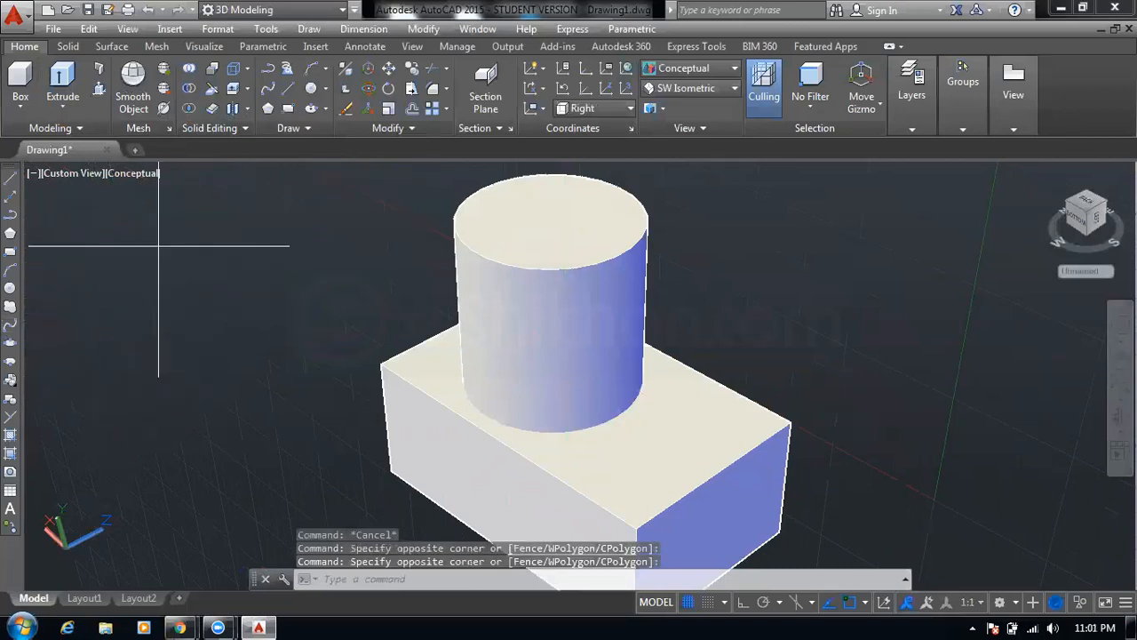
click(158, 246)
click(289, 440)
click(320, 217)
click(129, 395)
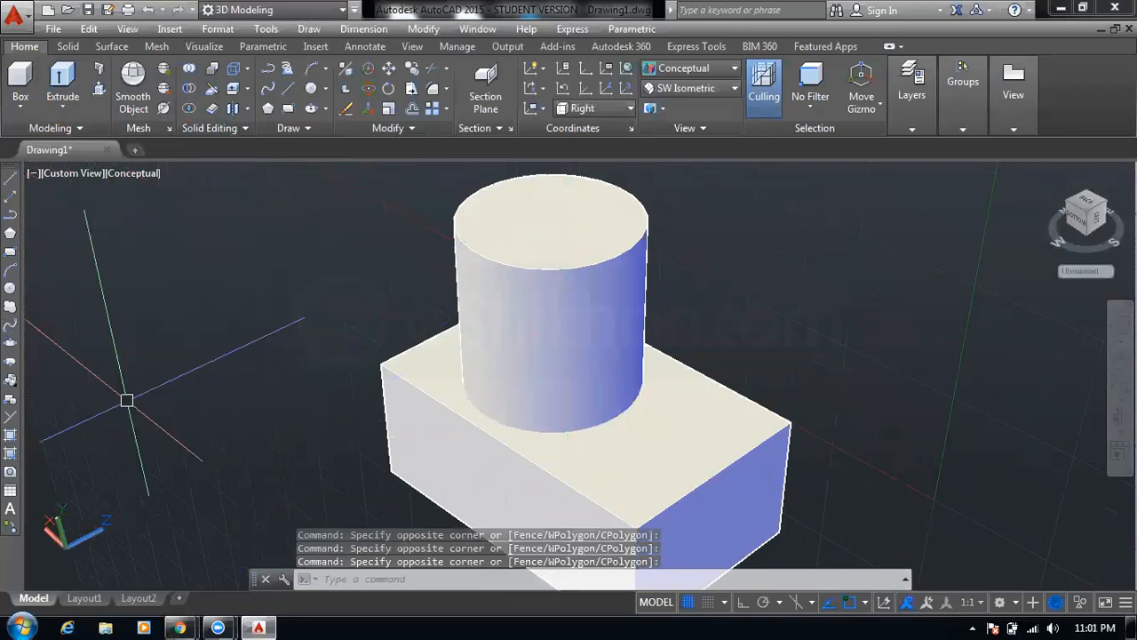
click(293, 219)
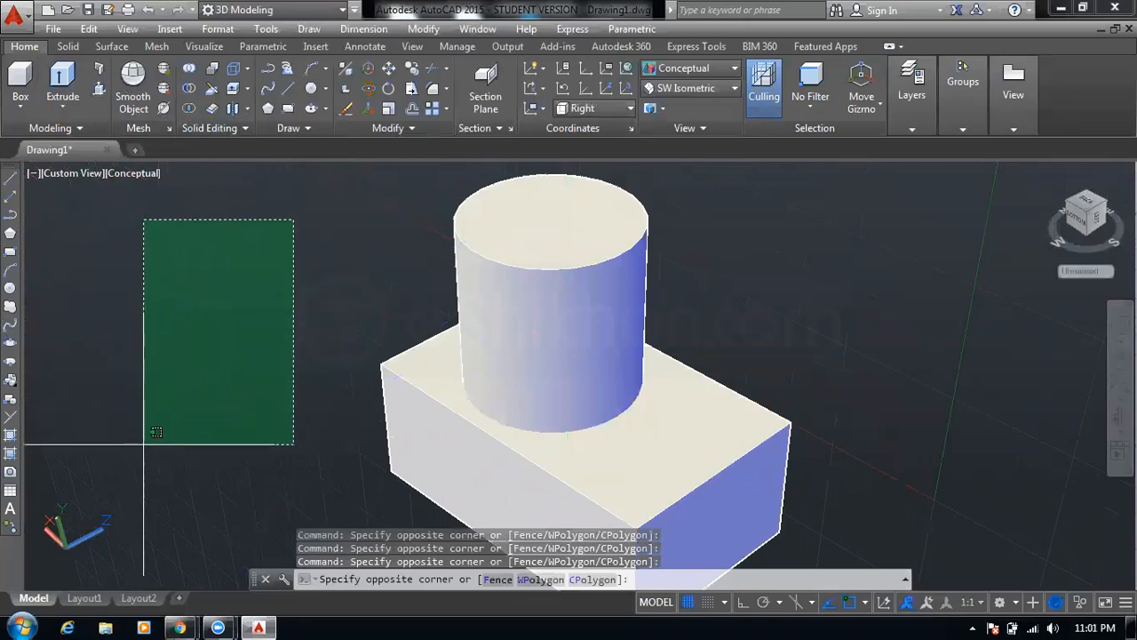
click(144, 453)
click(286, 235)
click(105, 448)
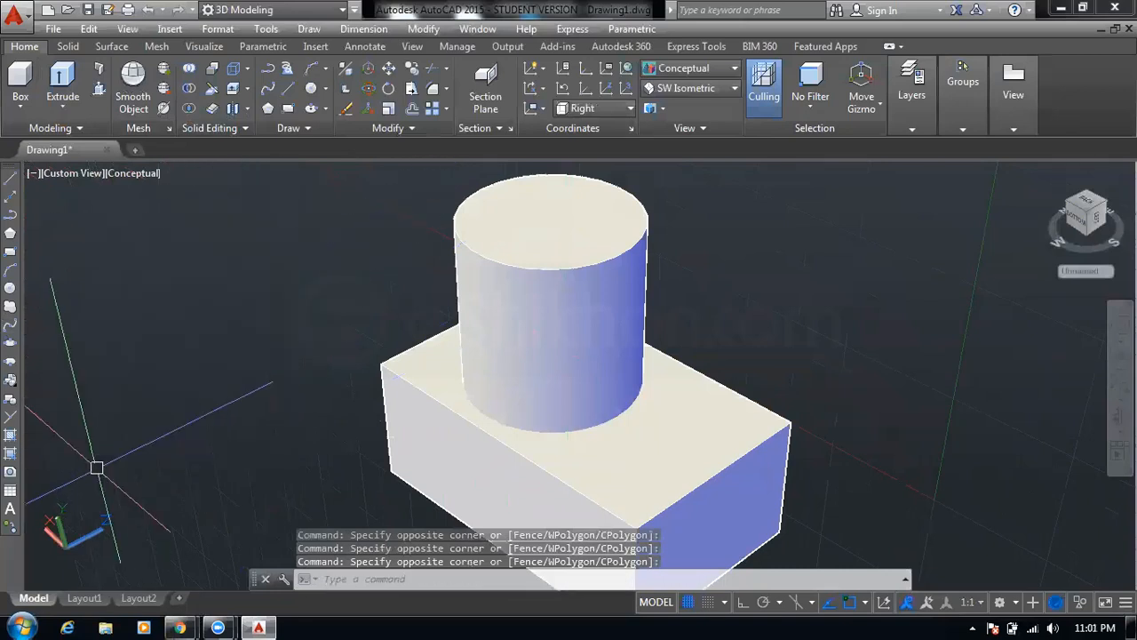
click(254, 233)
click(124, 396)
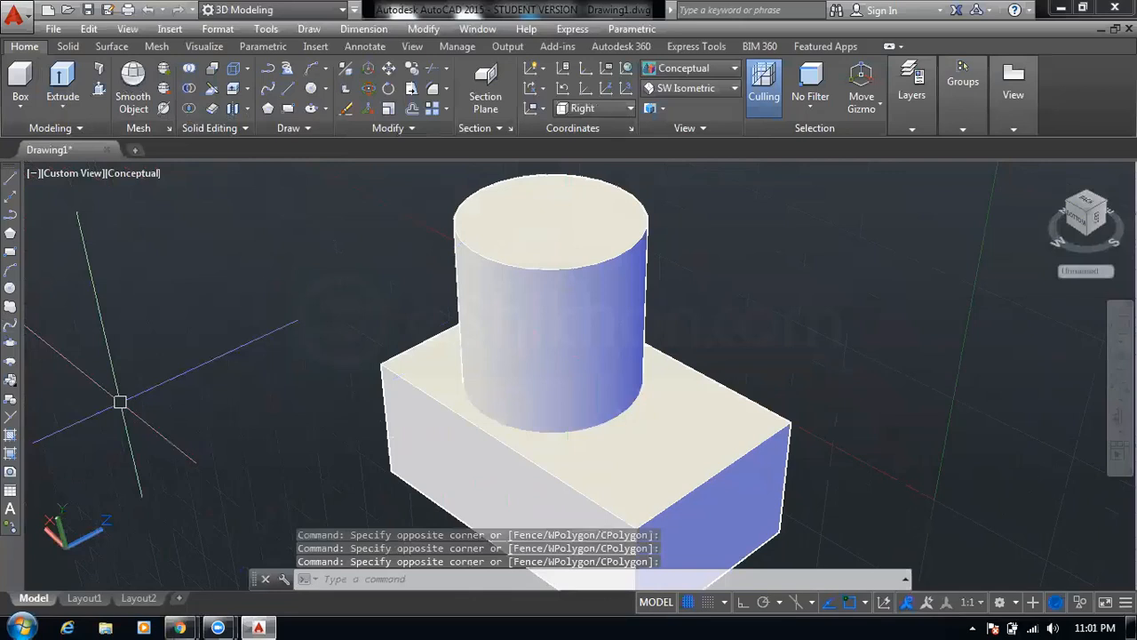
click(71, 108)
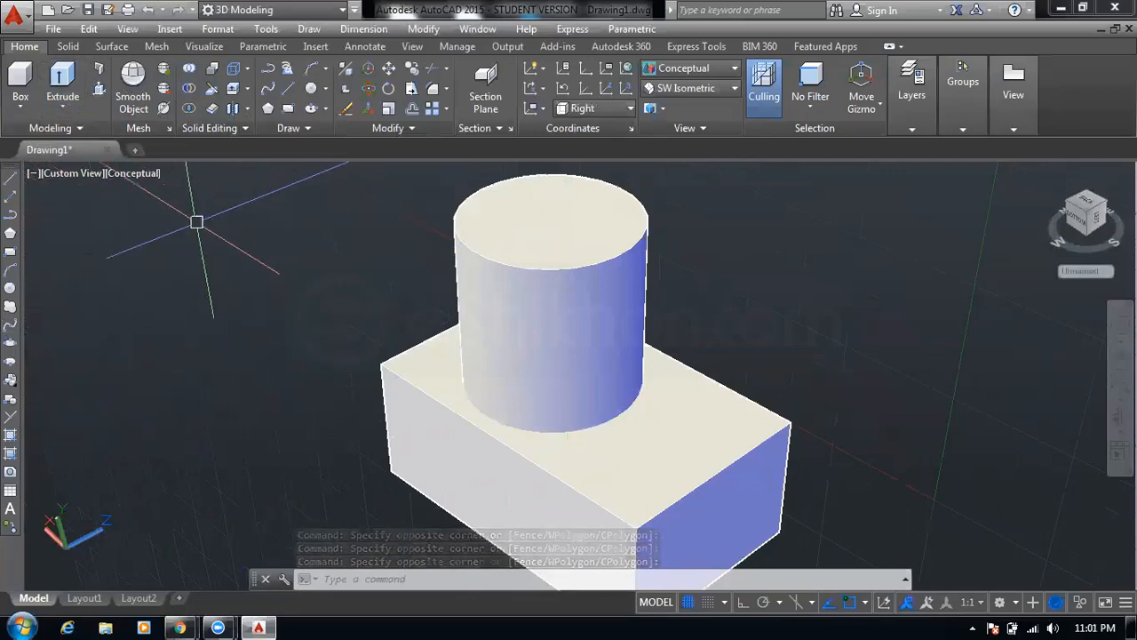
text(slic)
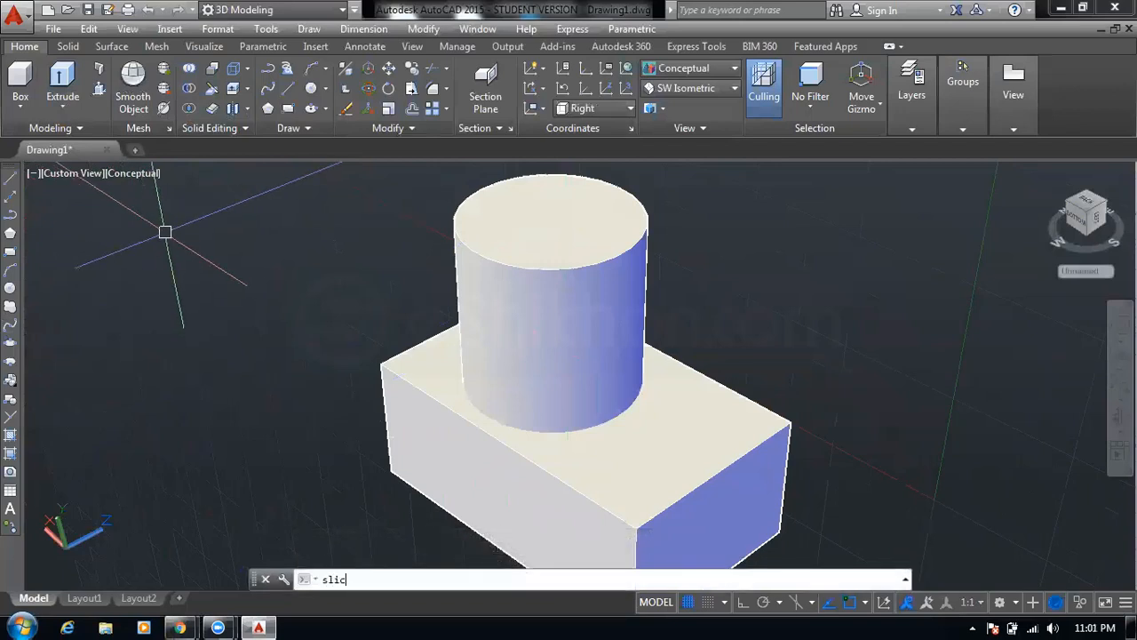
text(e)
key(Return)
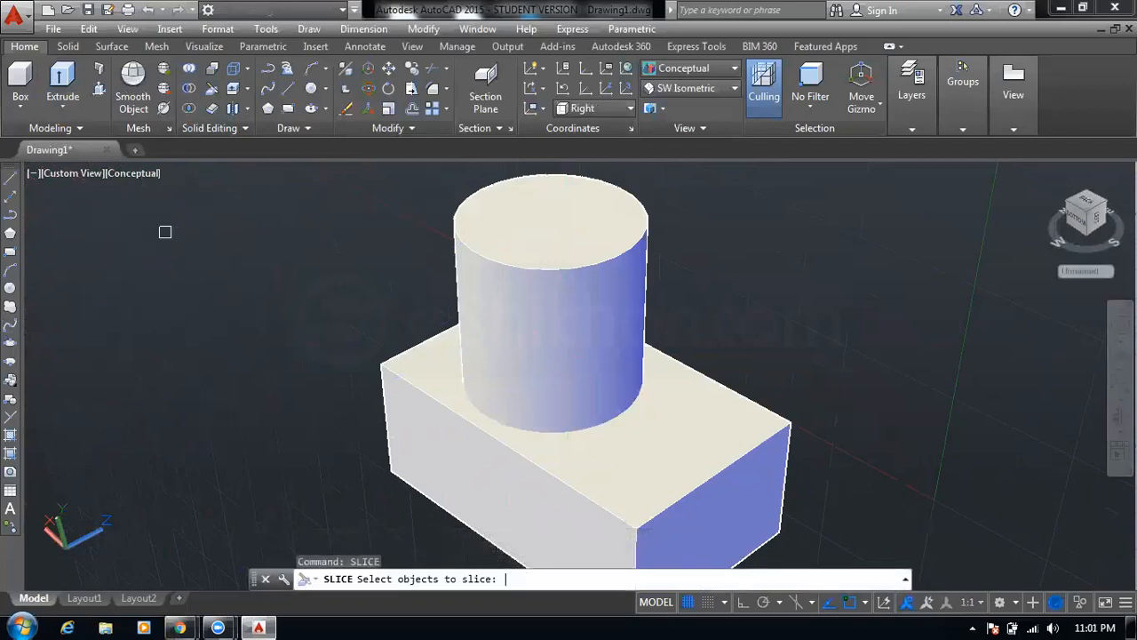
key(Escape)
key(Escape)
key(Escape)
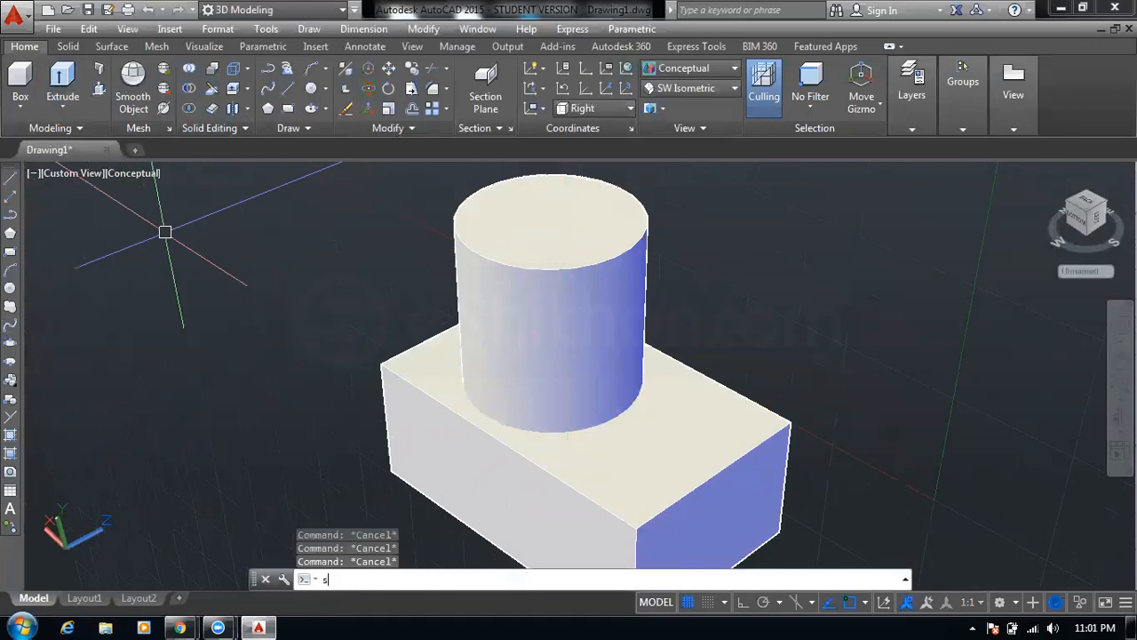
Try to slice the cylinder again with a plane through two opposite points where it meets the box, picking a side to keep
text(e)
key(Return)
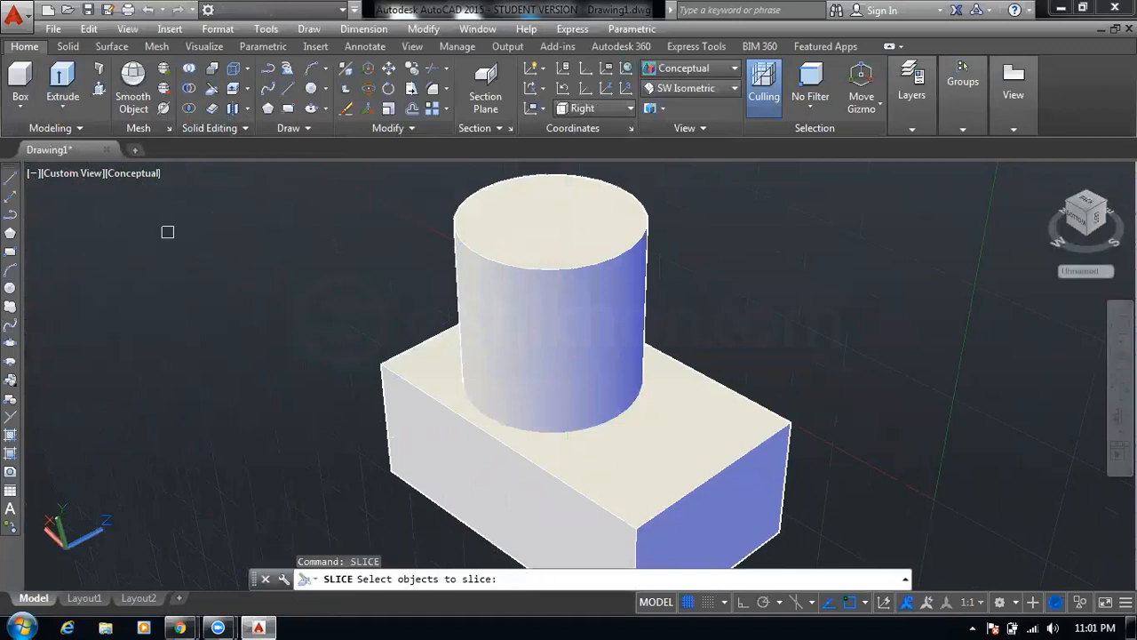
click(524, 259)
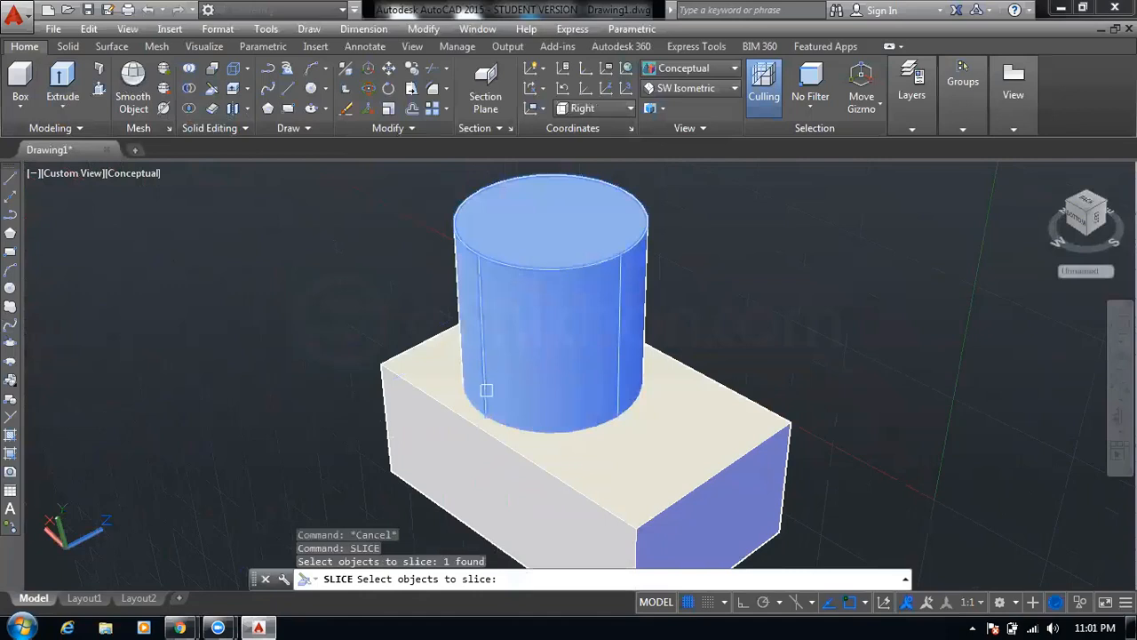
key(Return)
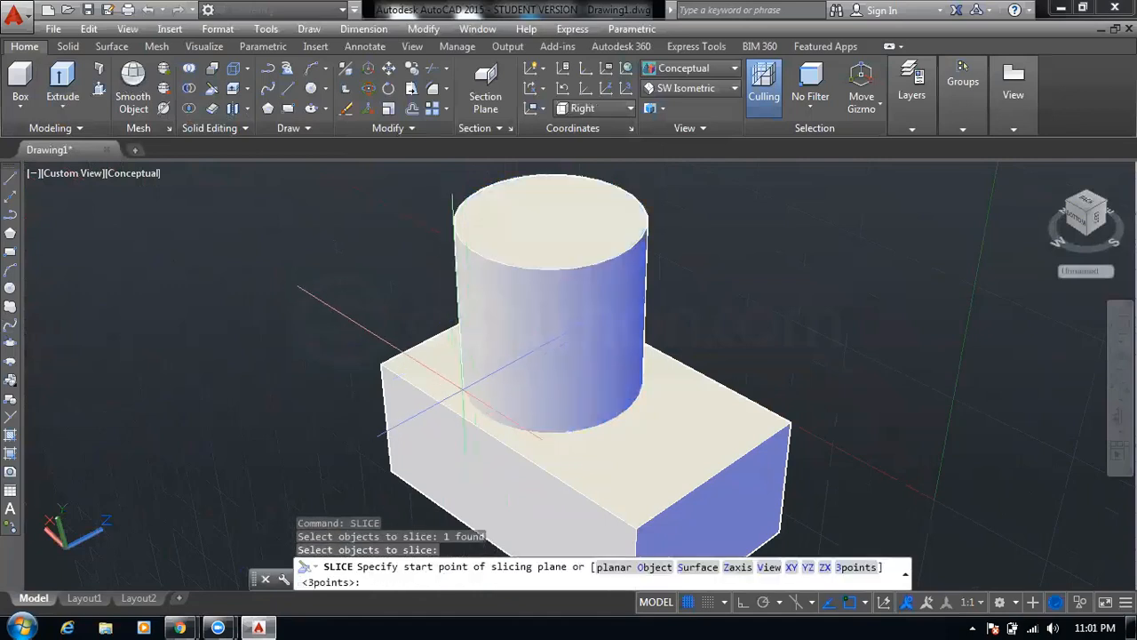
click(462, 388)
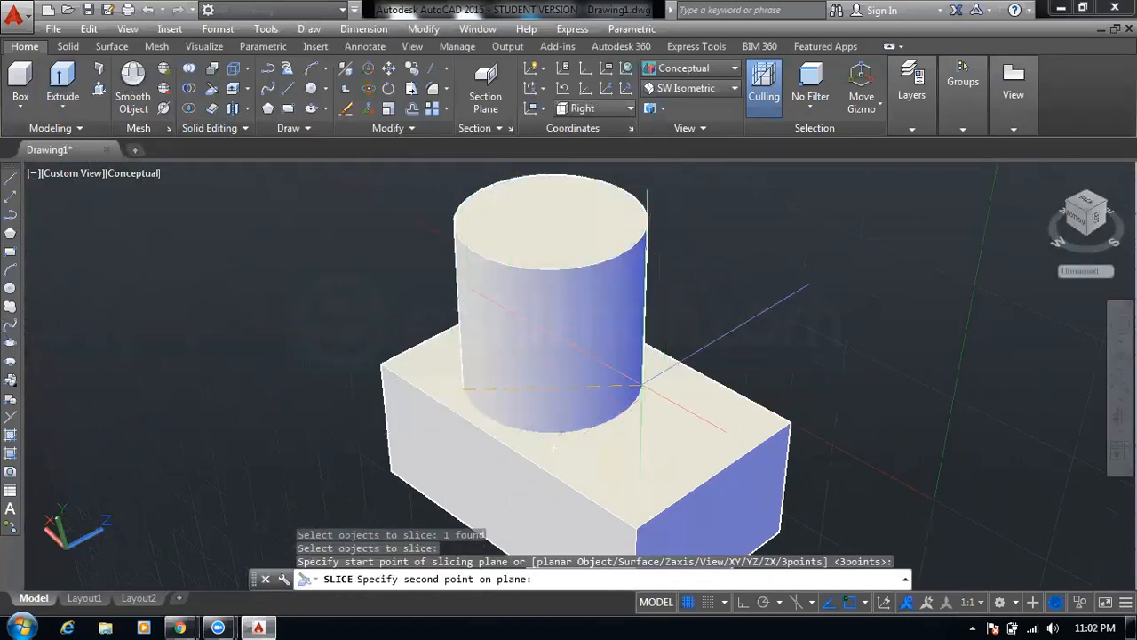
click(641, 387)
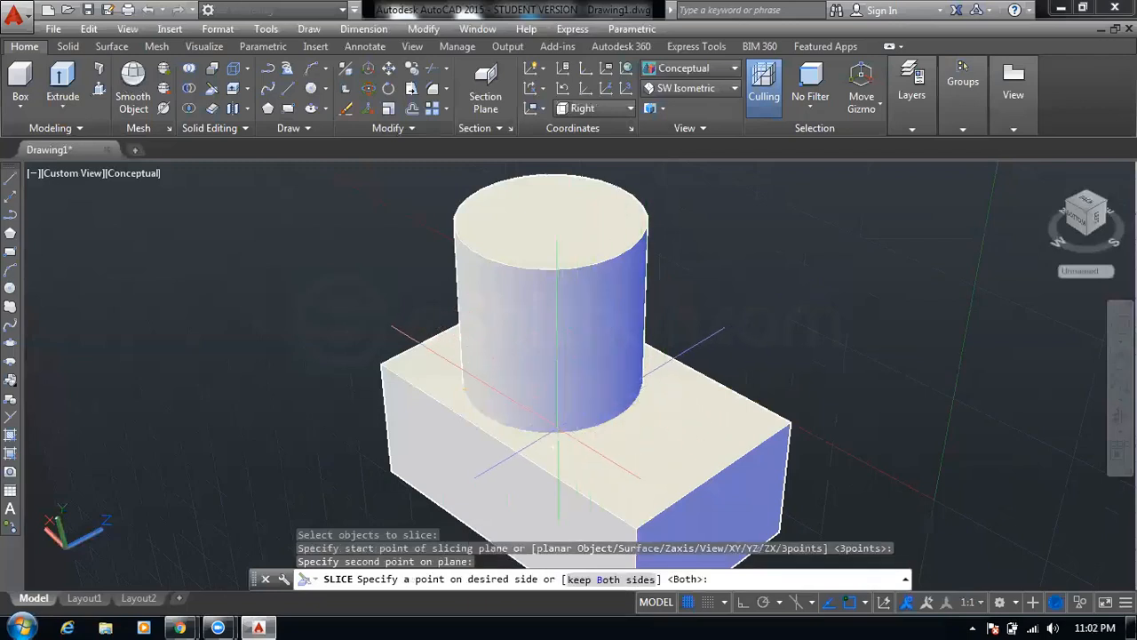
click(553, 447)
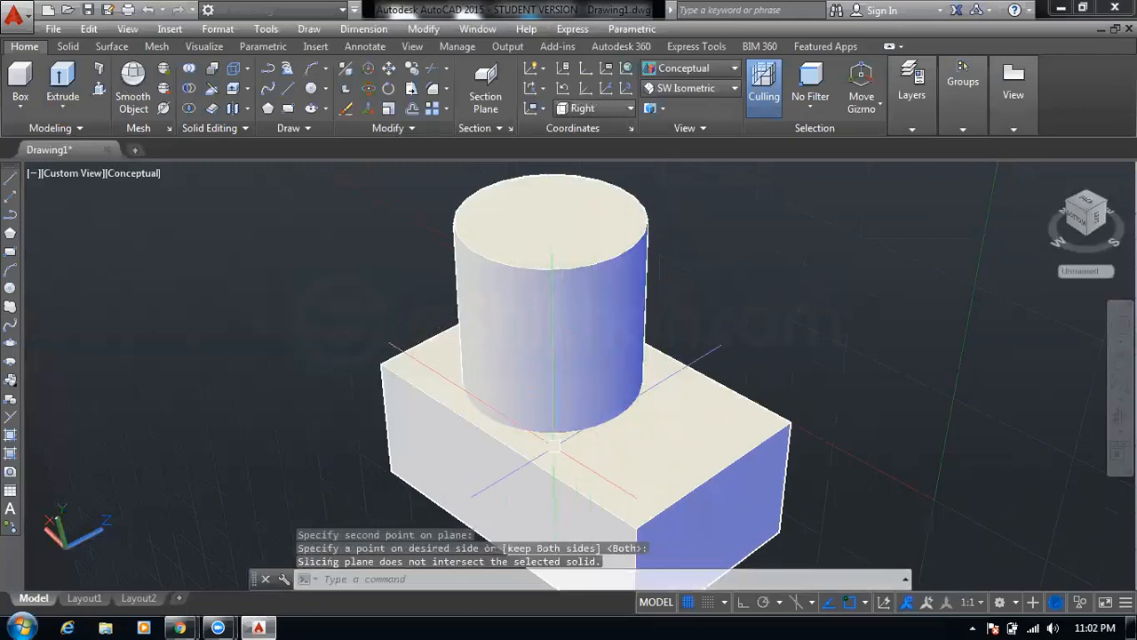
key(Return)
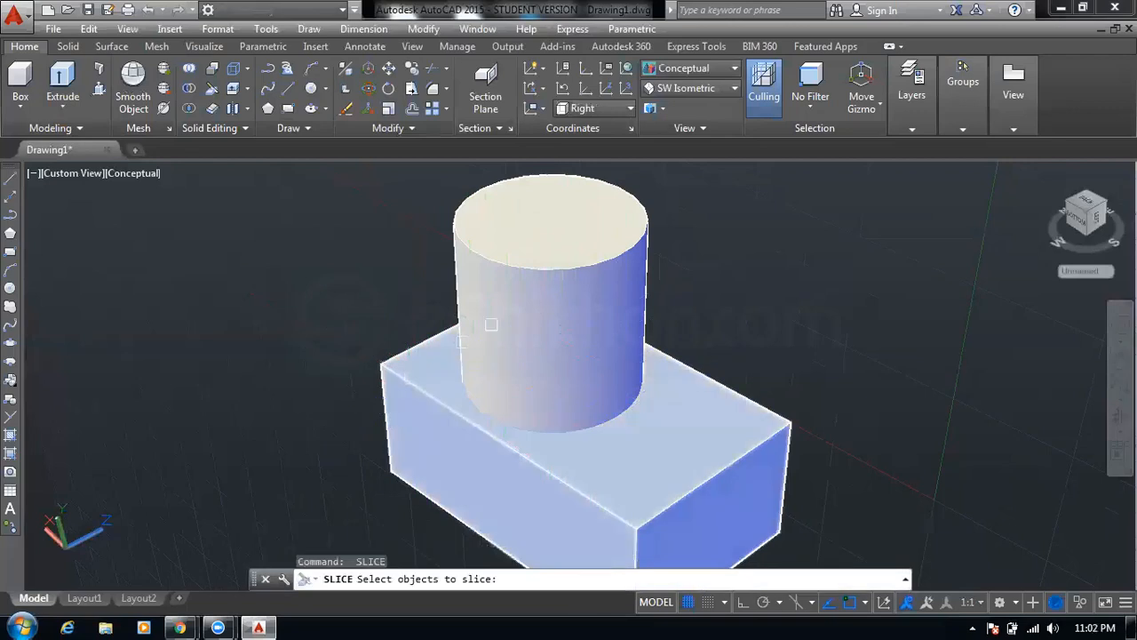
key(Escape)
Delete the cylinder standing on the box and undo the deletion
click(511, 305)
key(Delete)
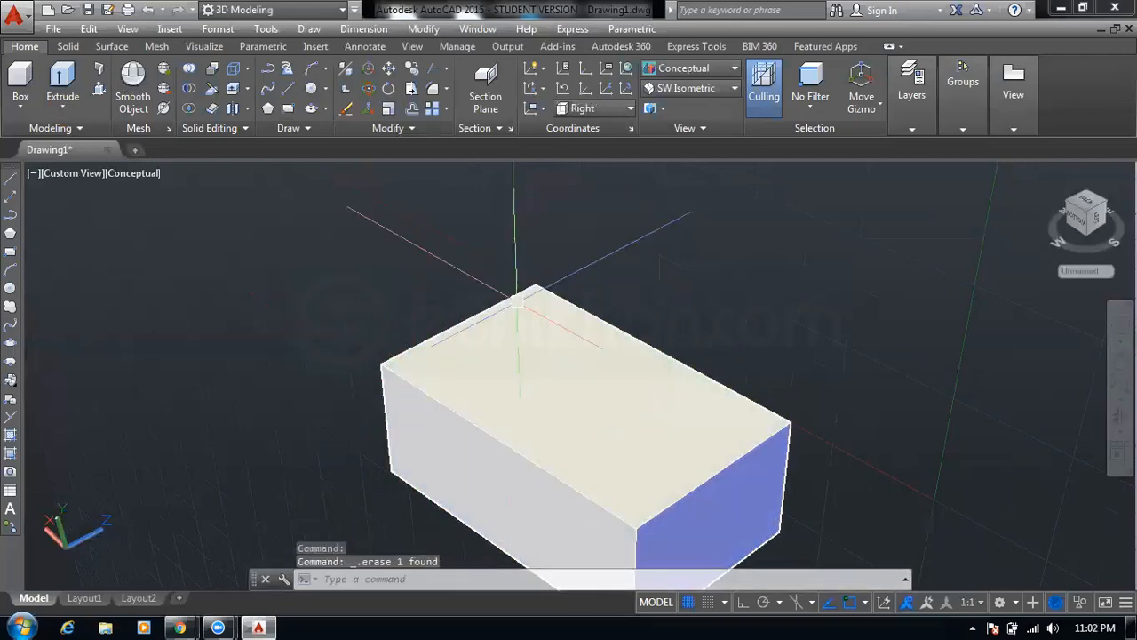
key(ctrl+z)
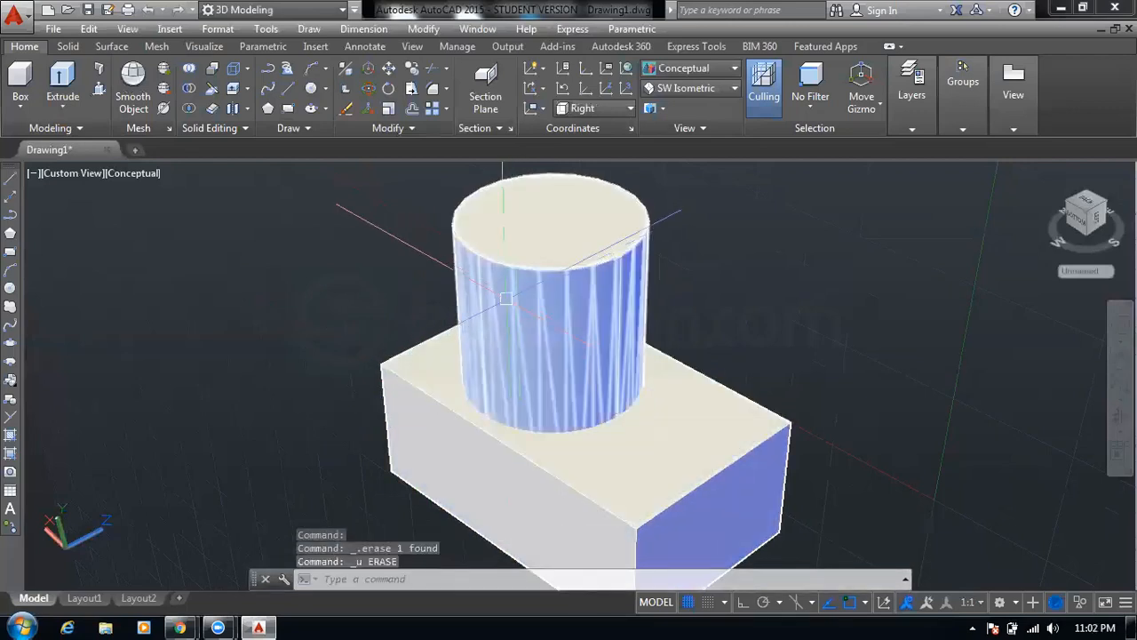
Undo the cylinder slices and the view changes between them to restore the unsliced cylinder
key(ctrl+z)
key(ctrl+z)
key(ctrl+z)
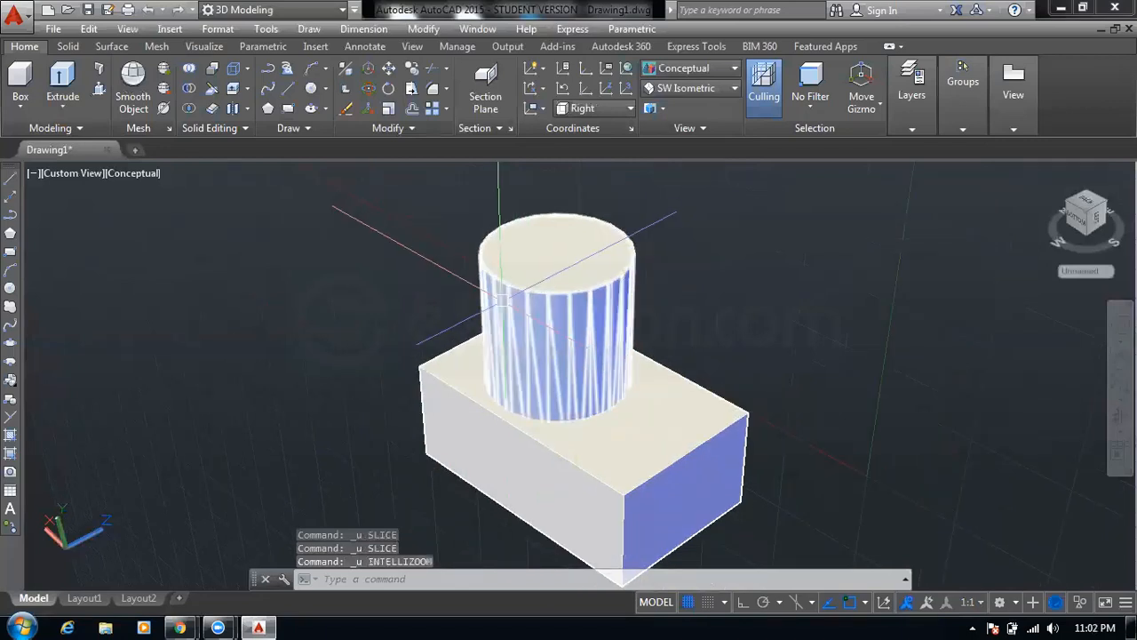
key(ctrl+z)
key(ctrl+z)
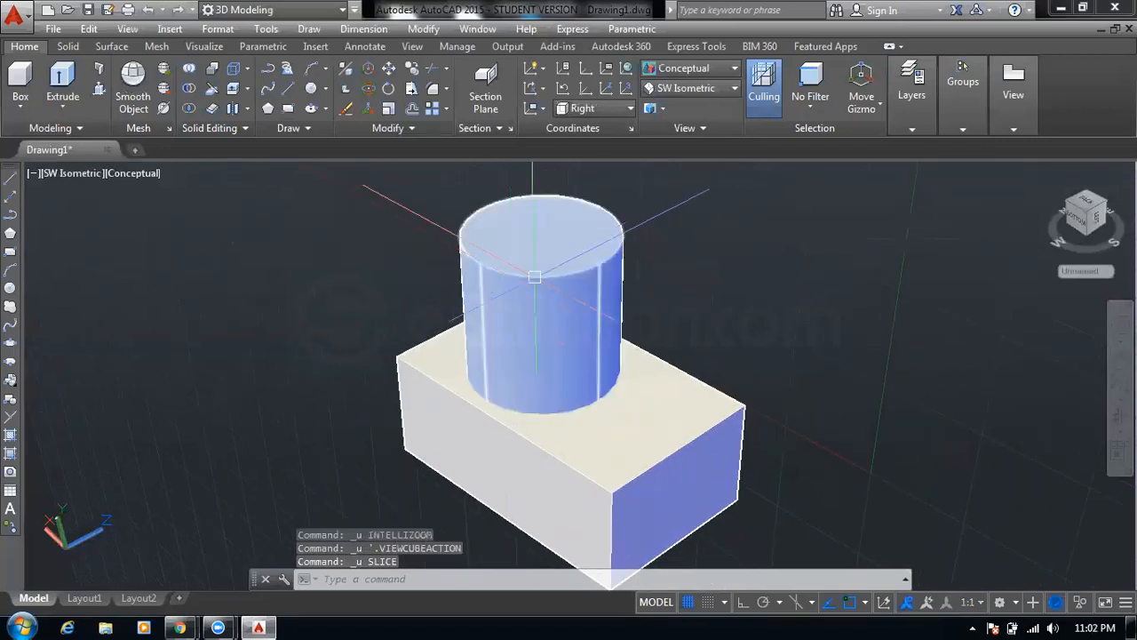
key(Escape)
key(Escape)
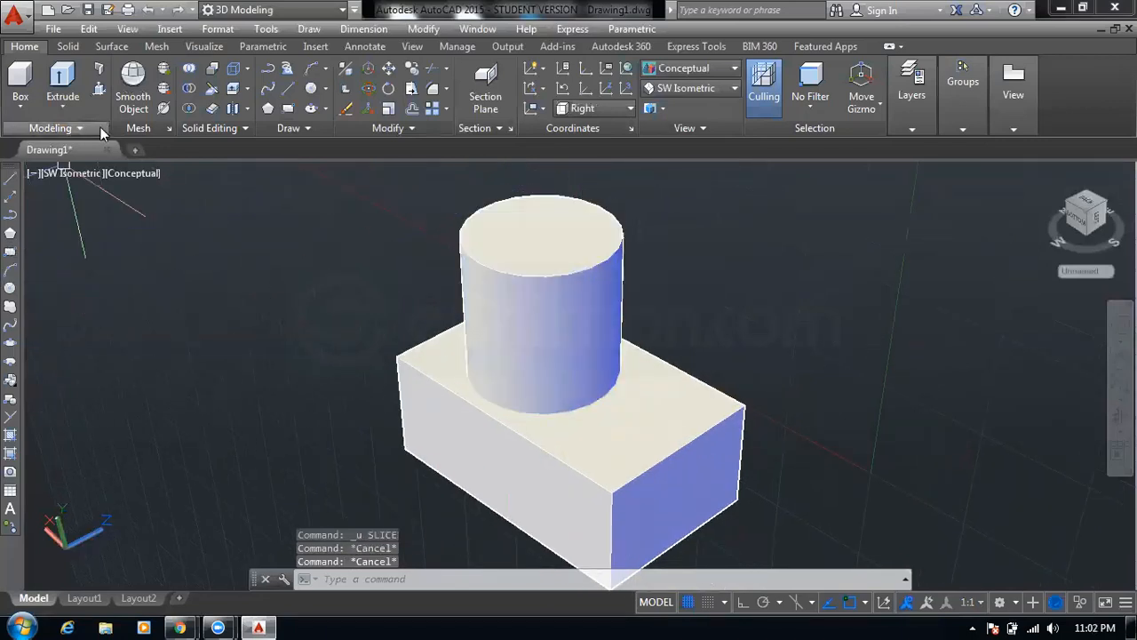
Slice the box with a slanted plane through a point on a long bottom edge and one on the opposite top edge, keeping both sides
text(sl)
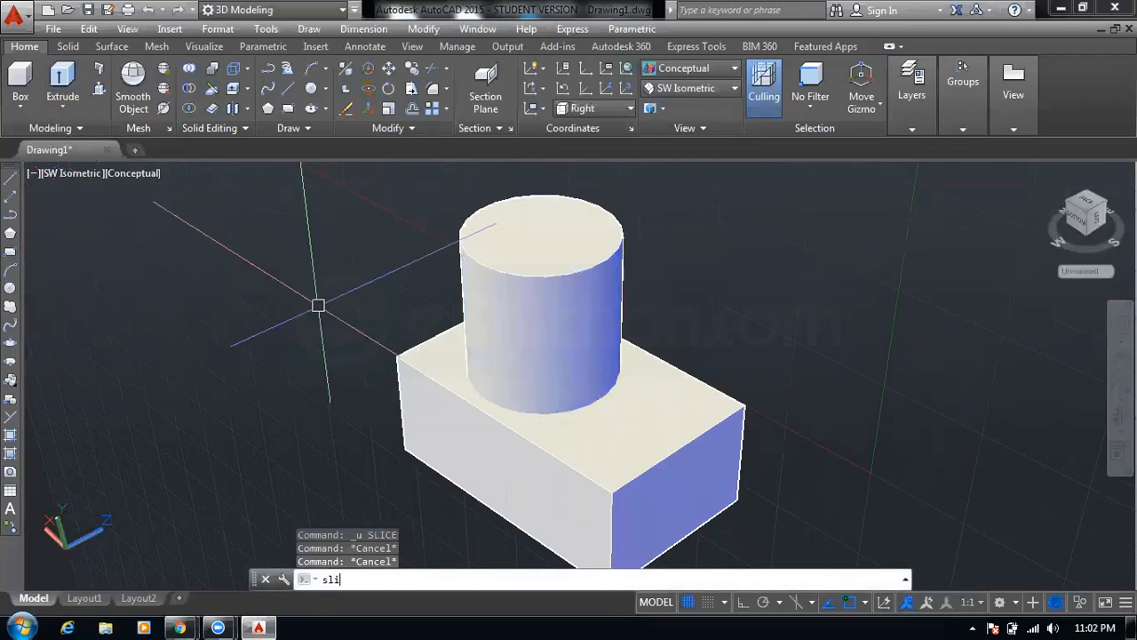
text(i)
key(Return)
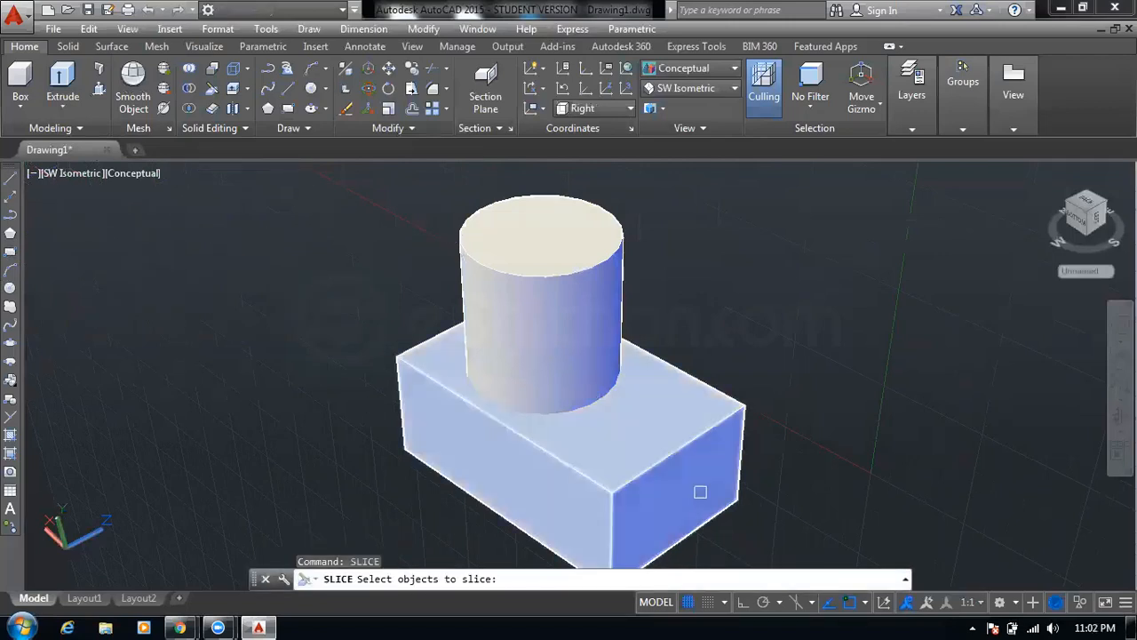
click(669, 466)
key(Return)
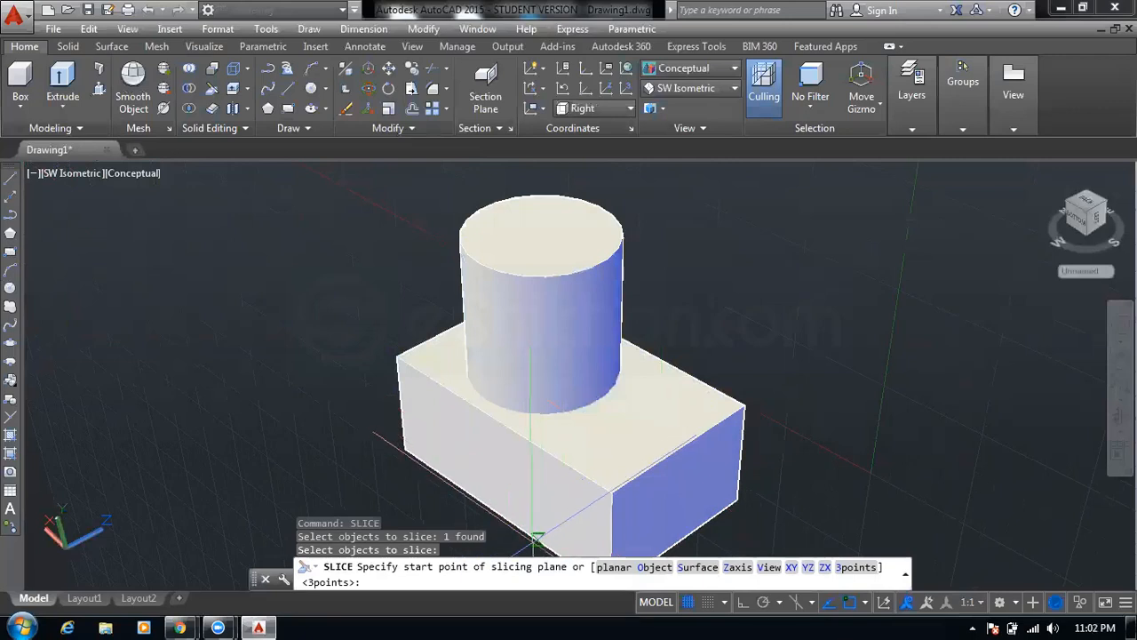
click(551, 529)
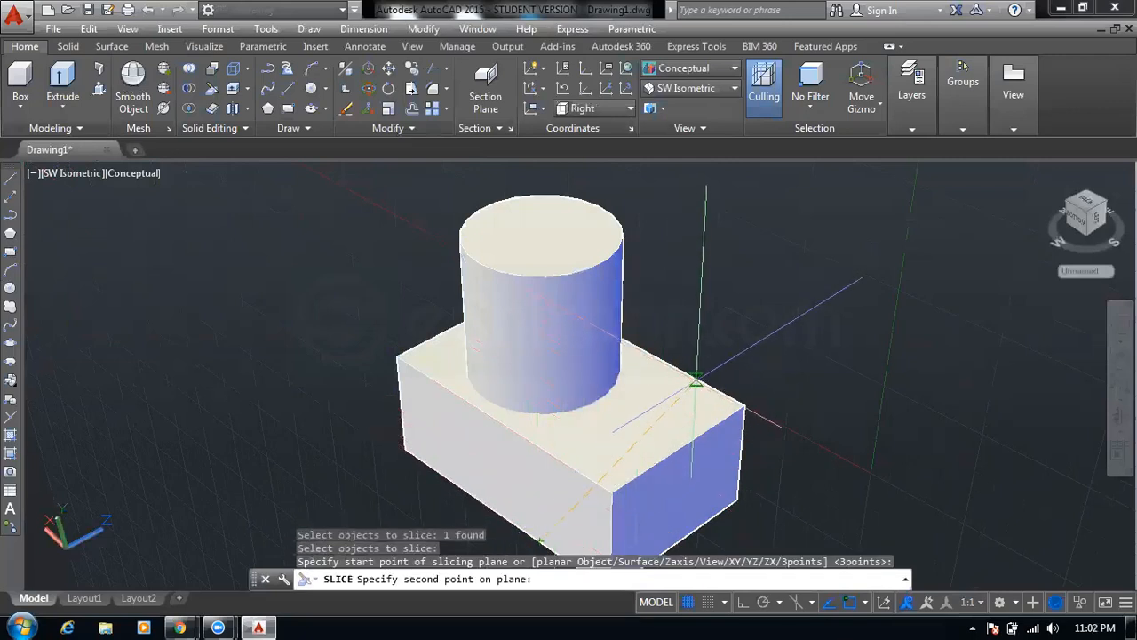
click(694, 382)
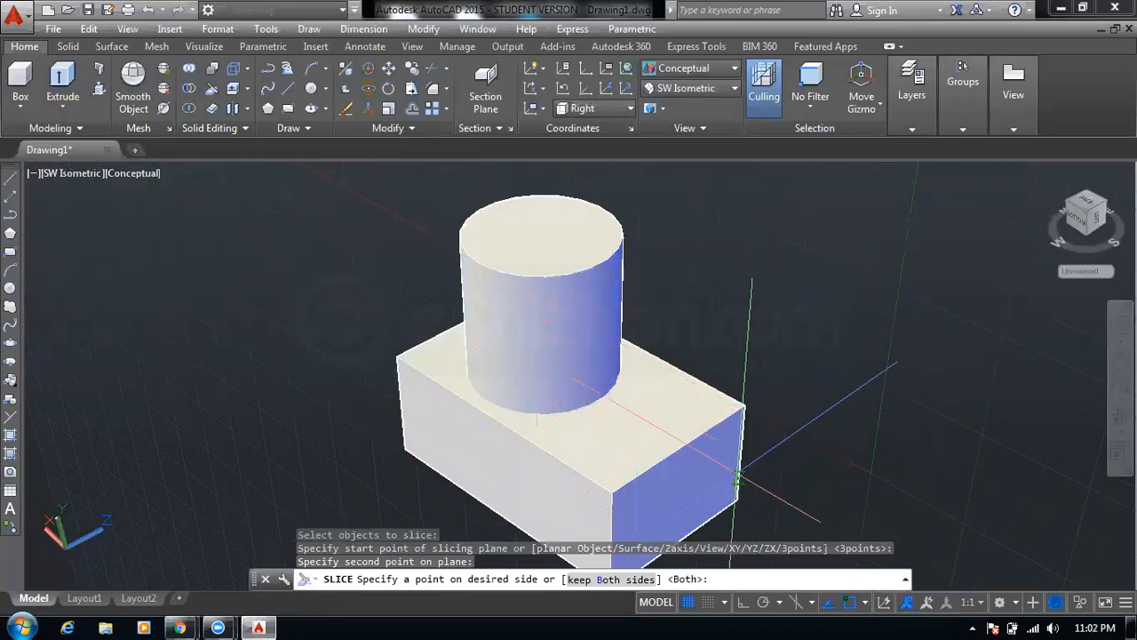
key(Return)
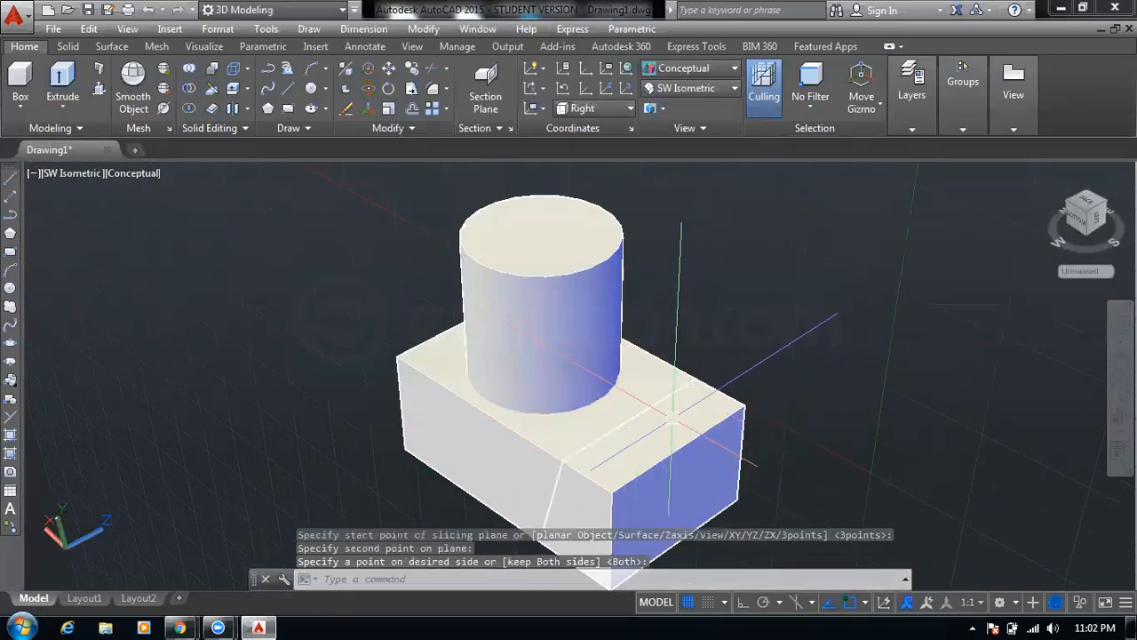
Delete the smaller end piece cut off the box, on the side away from the cylinder
key(Escape)
key(Escape)
click(660, 435)
key(Delete)
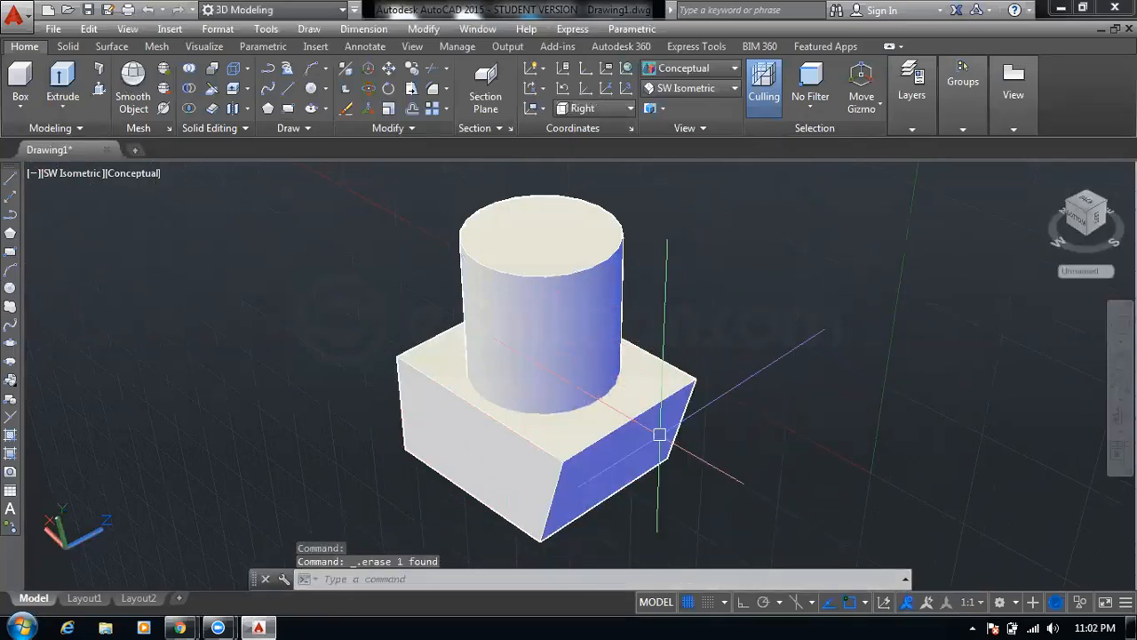
Examine the slanted cut face of the remaining box up close and from farther away
middle_drag(690, 368, 585, 329)
key(Escape)
key(Escape)
key(Escape)
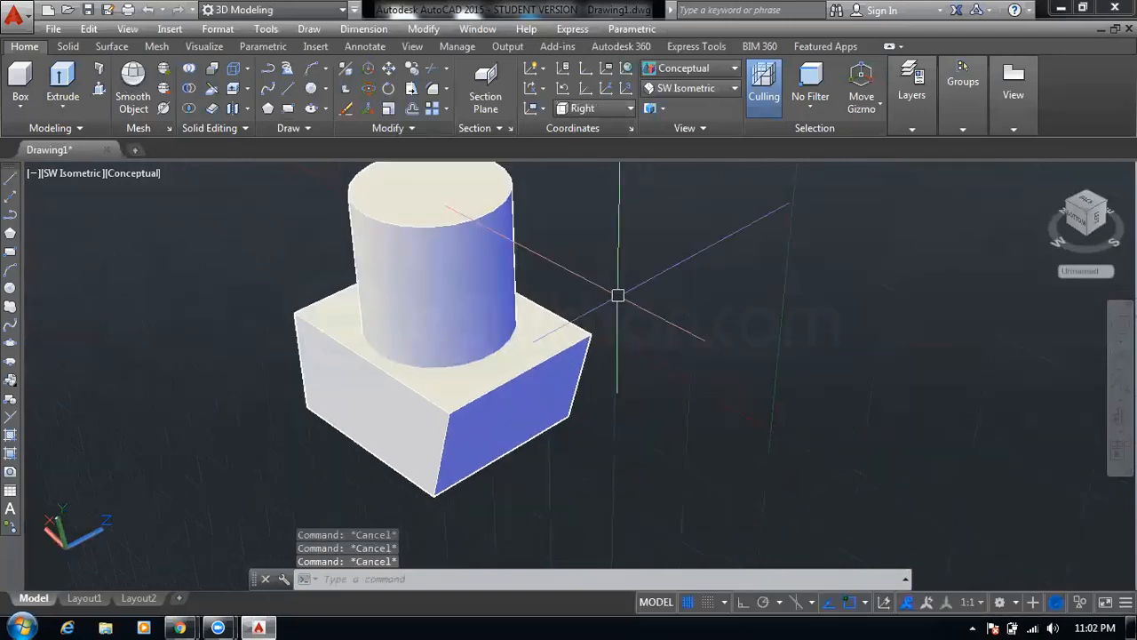
scroll(581, 371, up, 3)
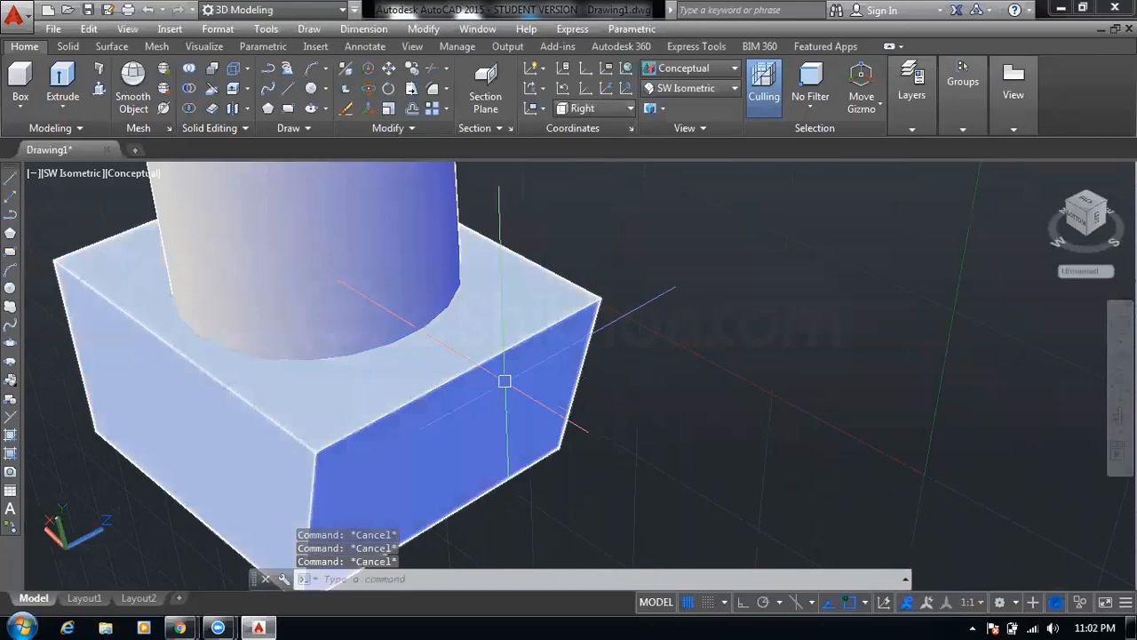
scroll(504, 380, down, 2)
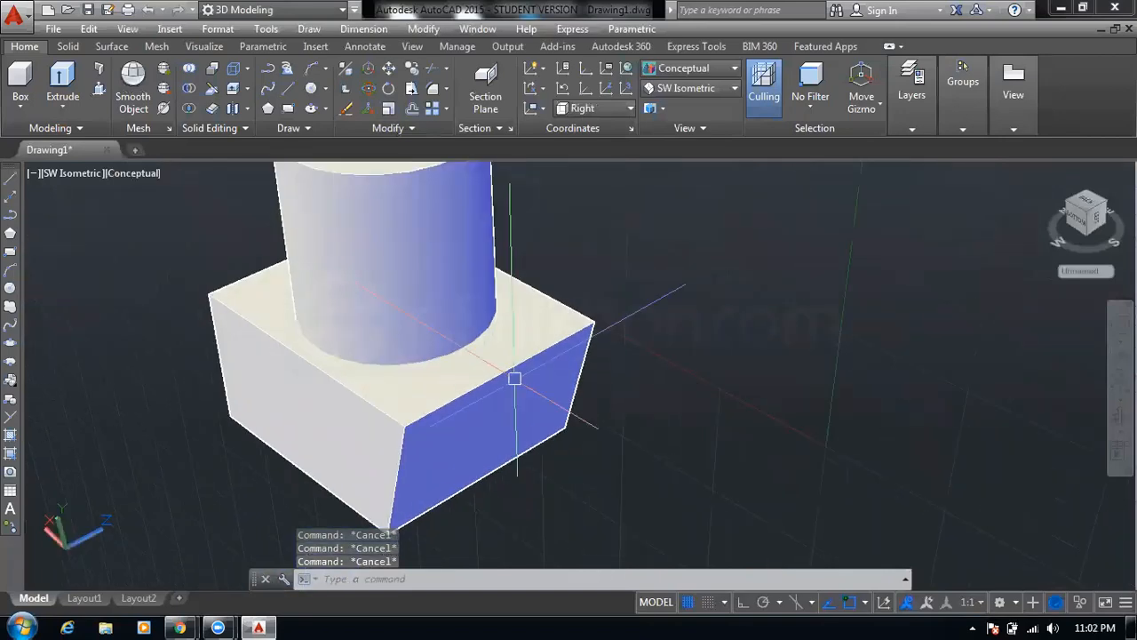
scroll(514, 379, down, 1)
scroll(524, 374, up, 1)
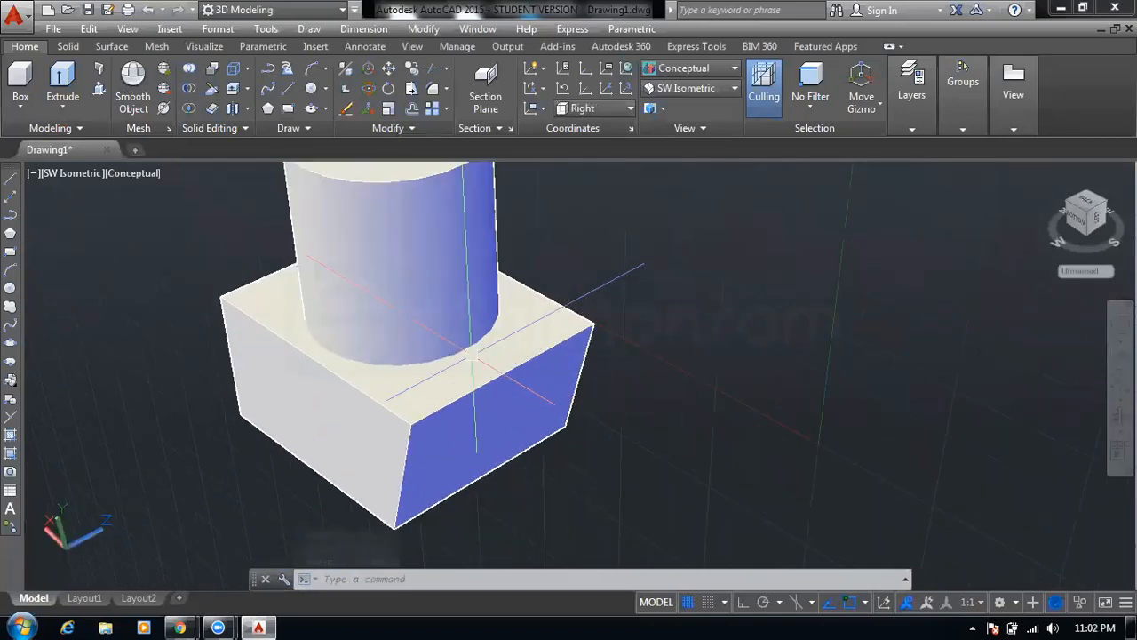
scroll(570, 359, down, 1)
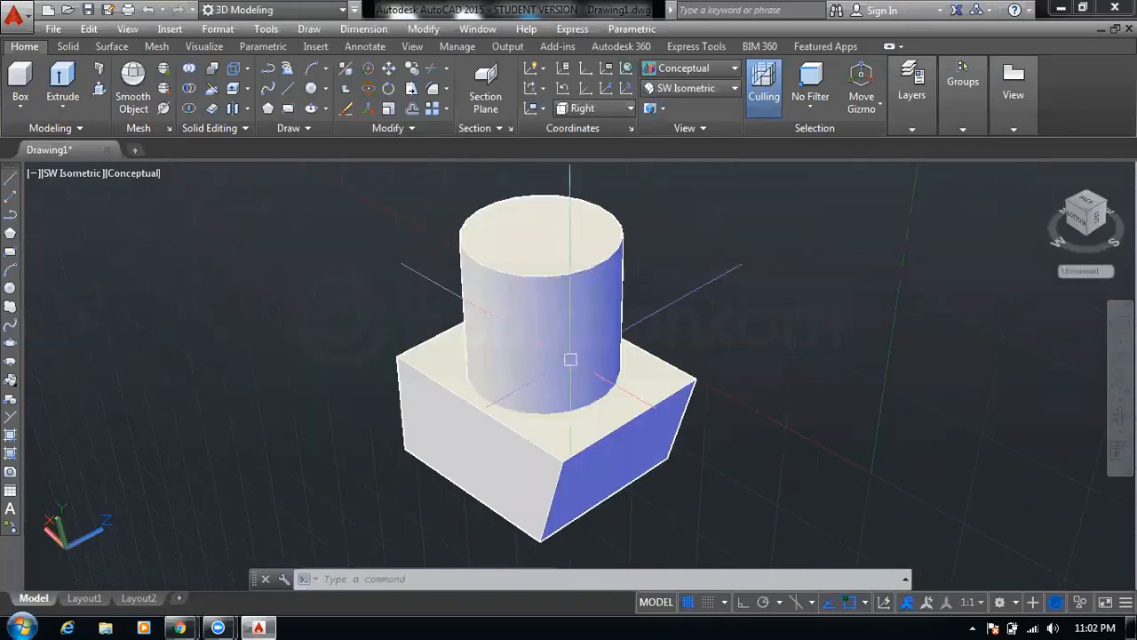
Undo the deletion of the box's end piece
key(ctrl+z)
key(ctrl+z)
key(Escape)
key(Escape)
key(Escape)
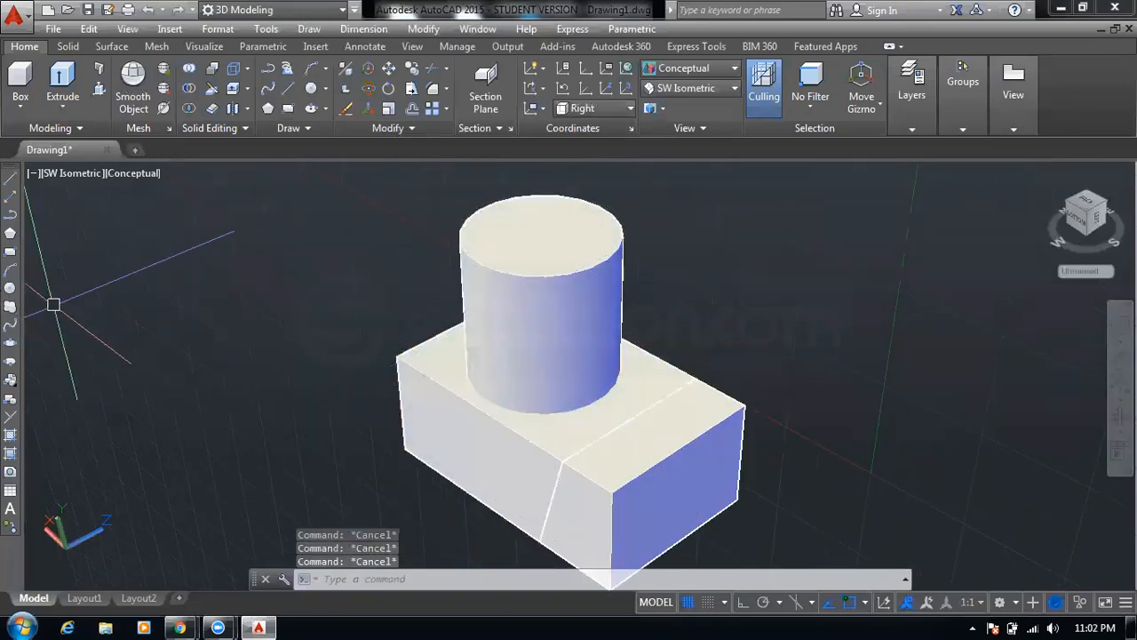
Try to slice the cylinder with a plane through two opposite points on its sides above the box, keeping both sides
text(slice)
key(Return)
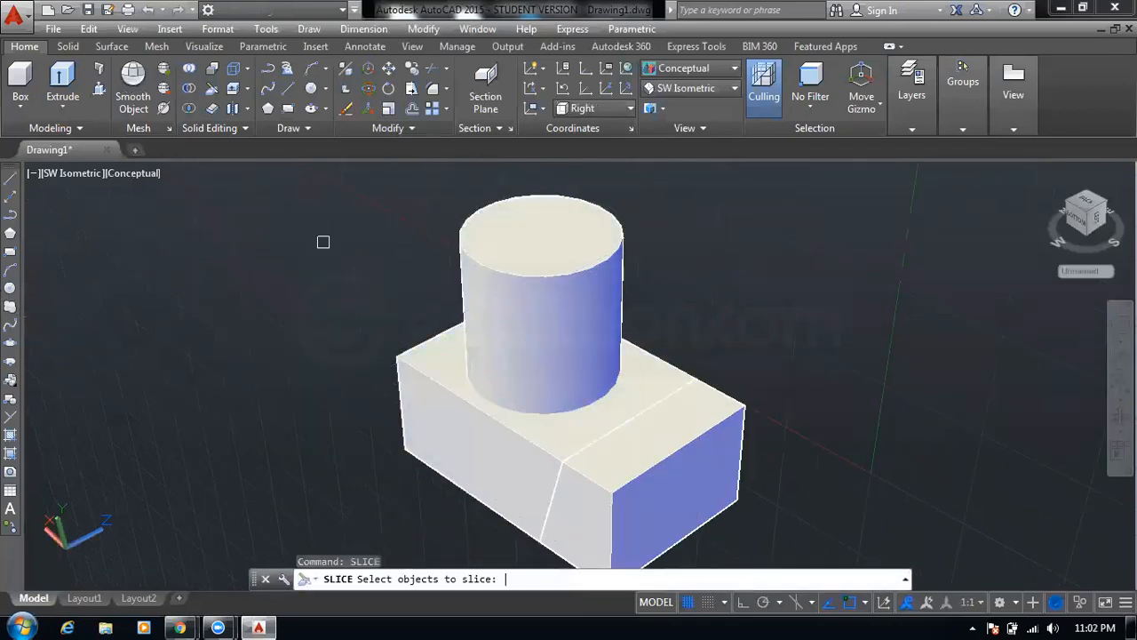
click(552, 283)
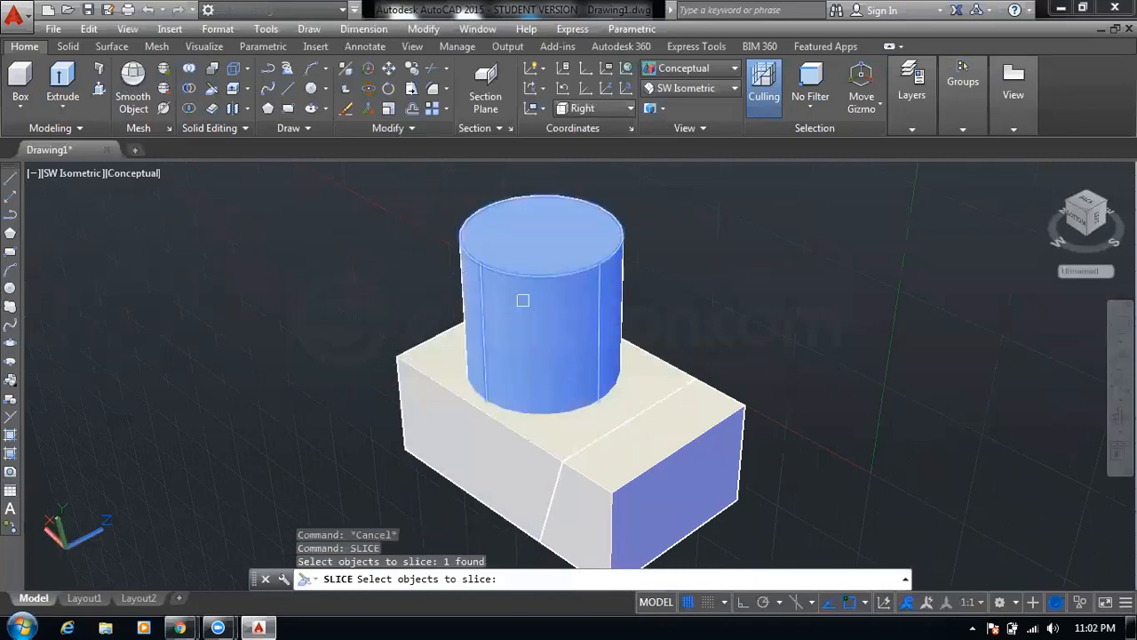
key(Return)
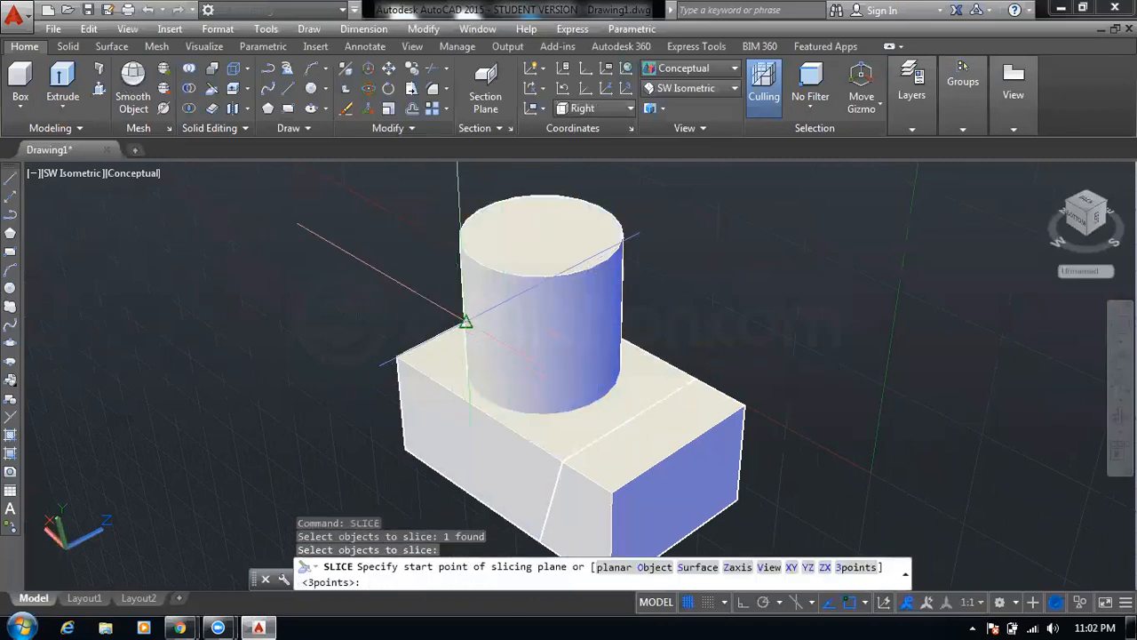
click(466, 322)
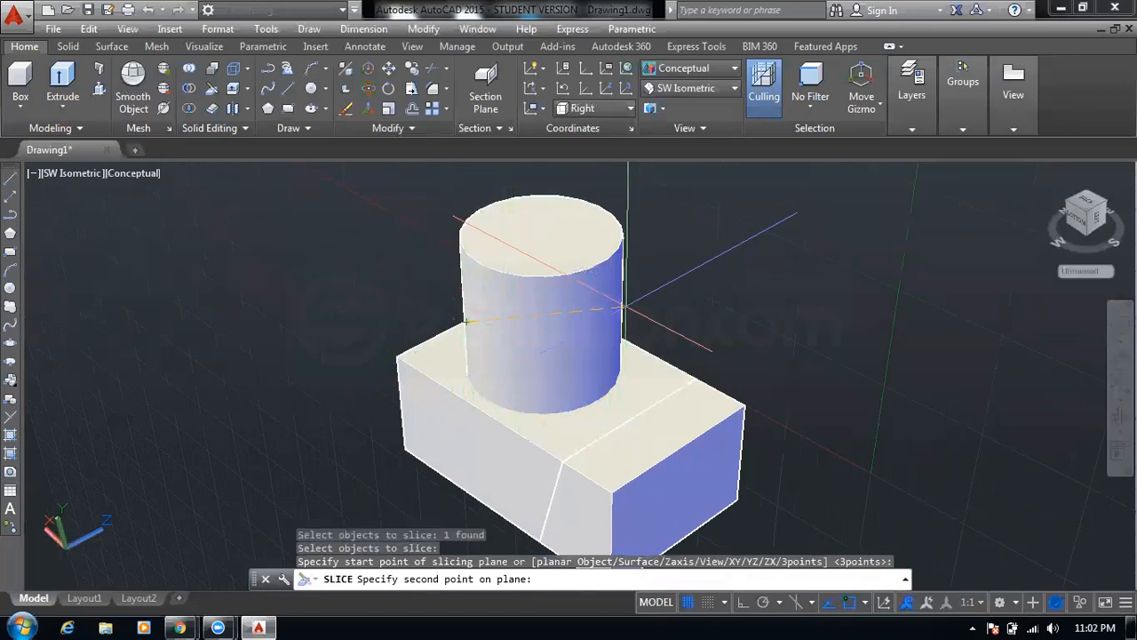
click(624, 307)
key(Return)
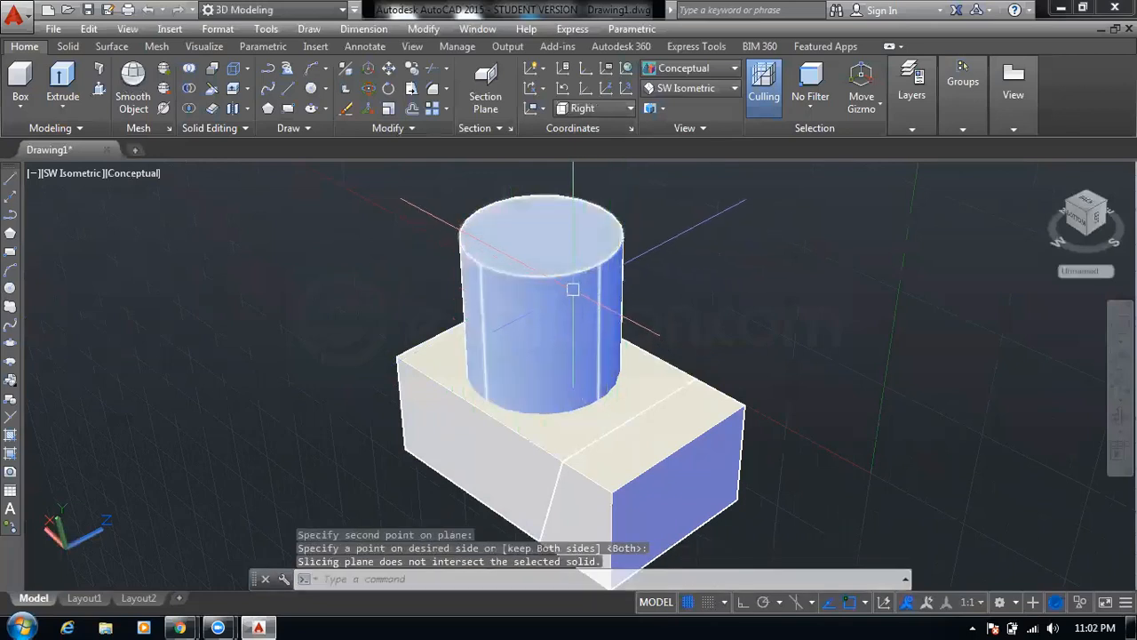
key(Escape)
key(Escape)
click(553, 282)
key(Escape)
key(Escape)
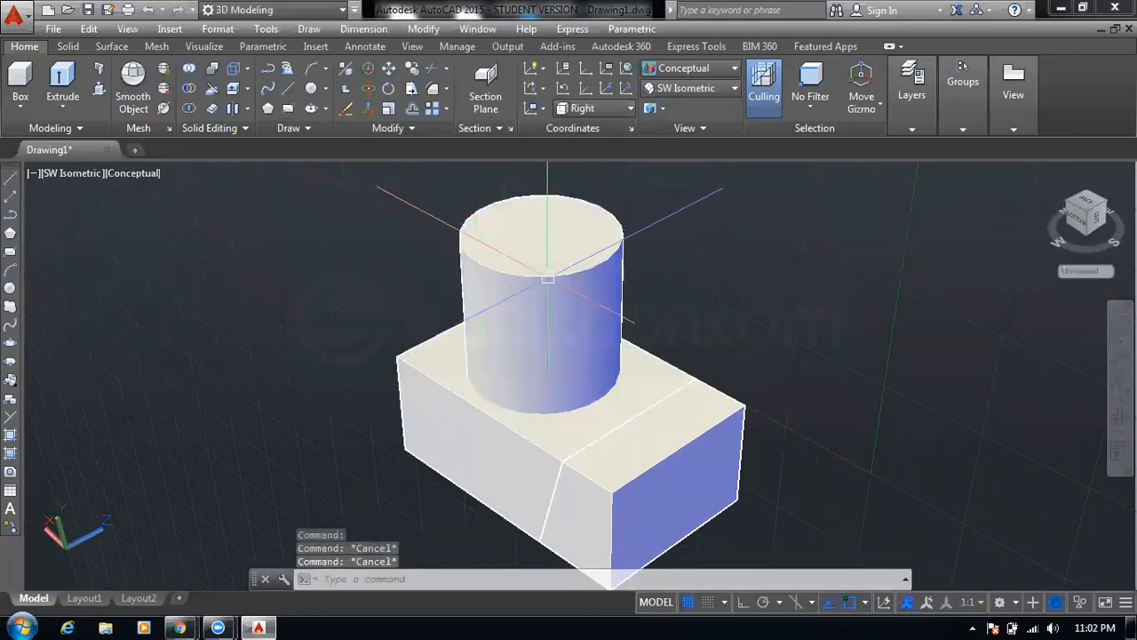
key(Escape)
Switch the model to the Right view and bring the whole cylinder into sight
click(692, 88)
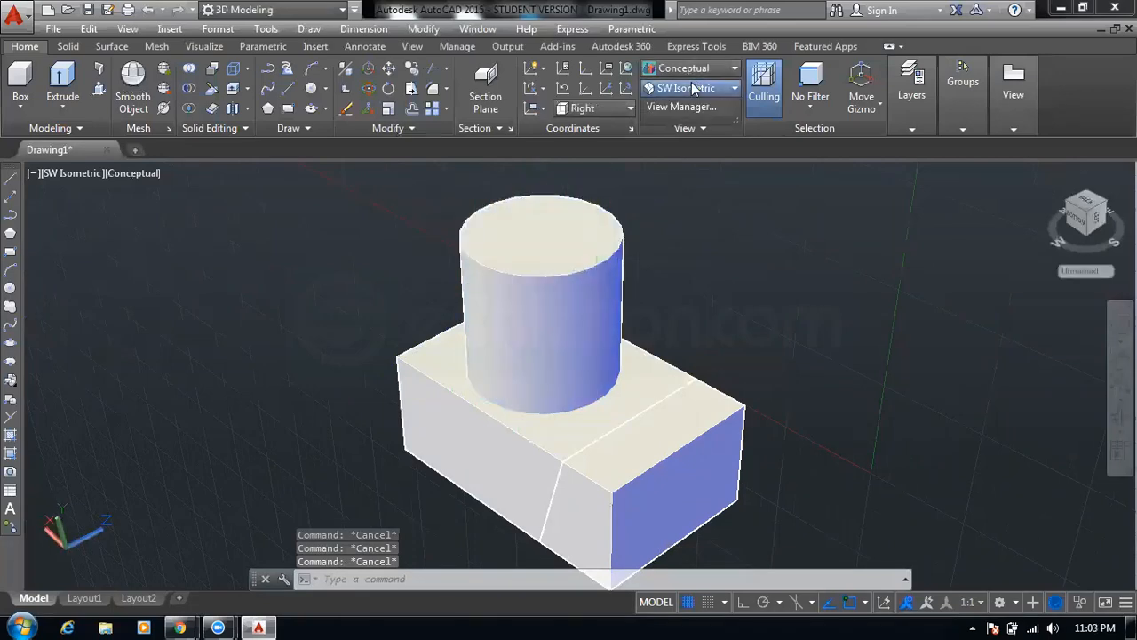
click(691, 86)
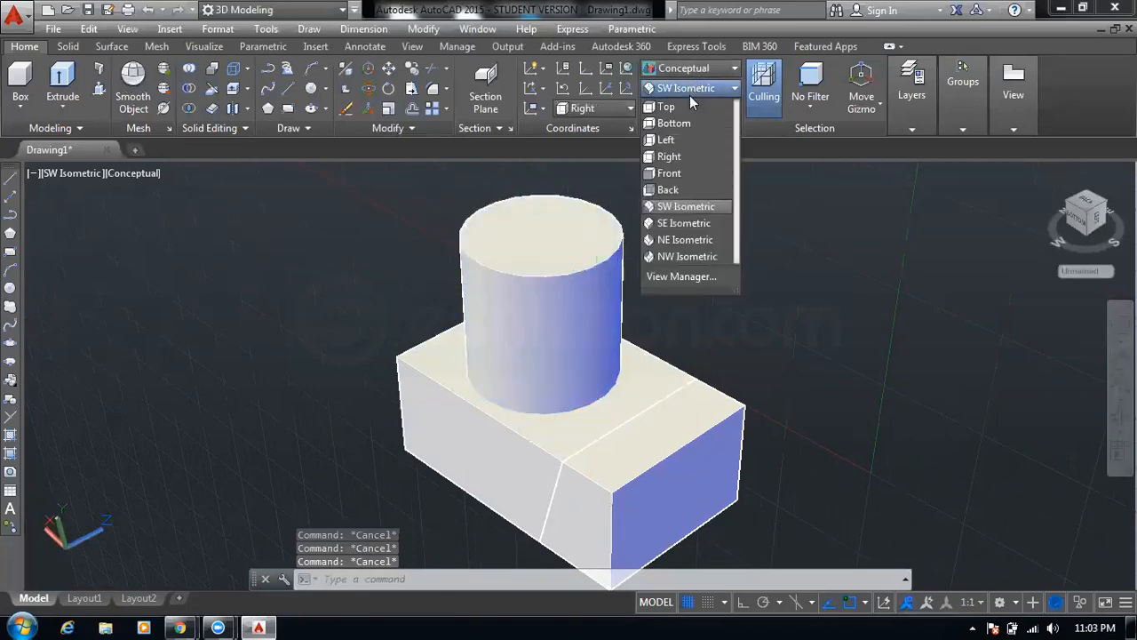
click(678, 156)
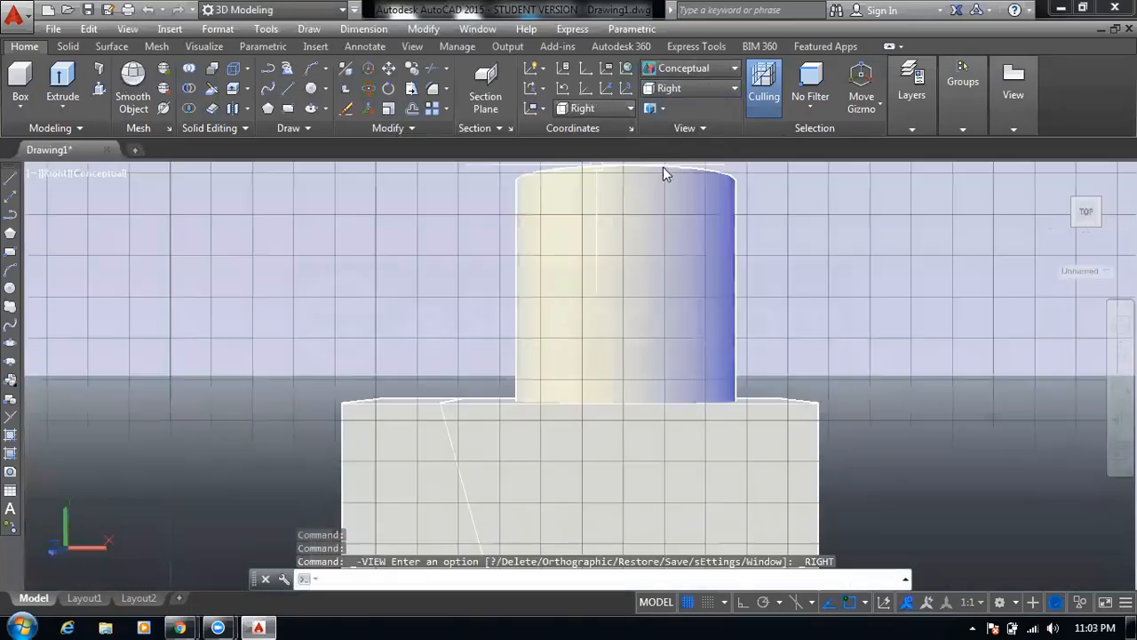
key(Escape)
key(Escape)
scroll(662, 261, down, 2)
middle_drag(666, 261, 492, 347)
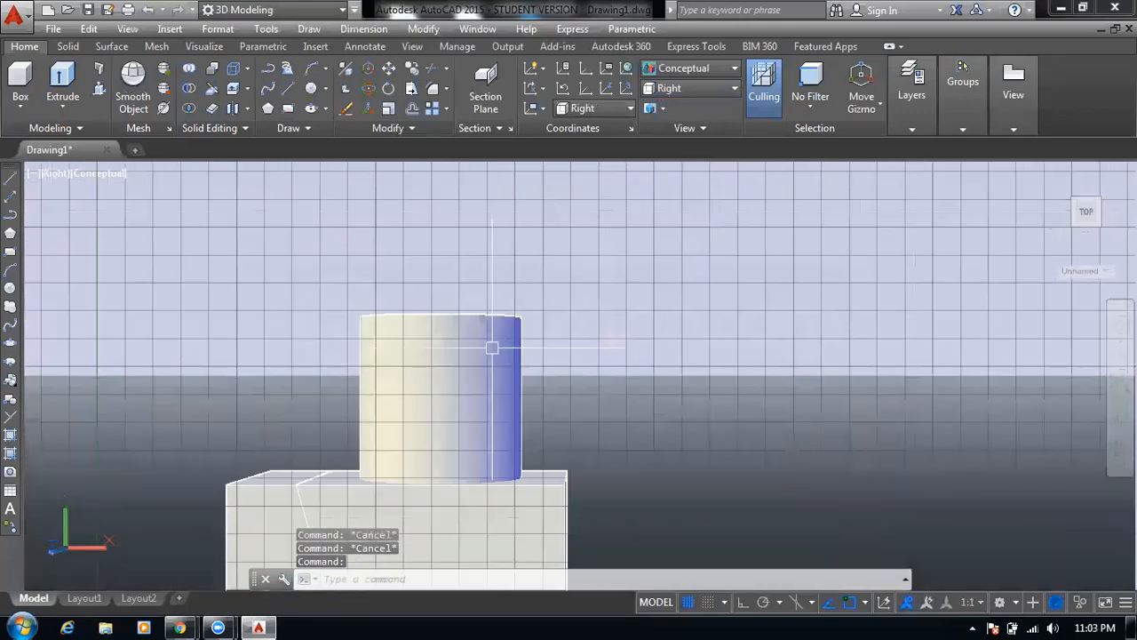
Slice the cylinder horizontally through two level points on its opposite sides, keep both sides, and delete the upper piece
text(slic)
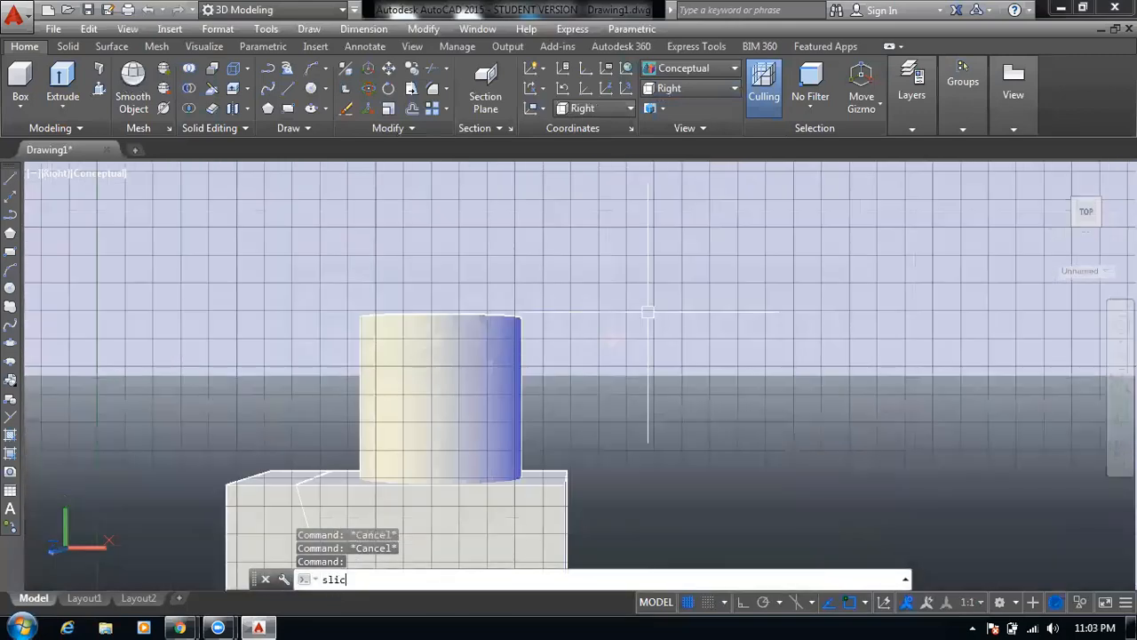
text(e)
key(Return)
click(464, 352)
key(Return)
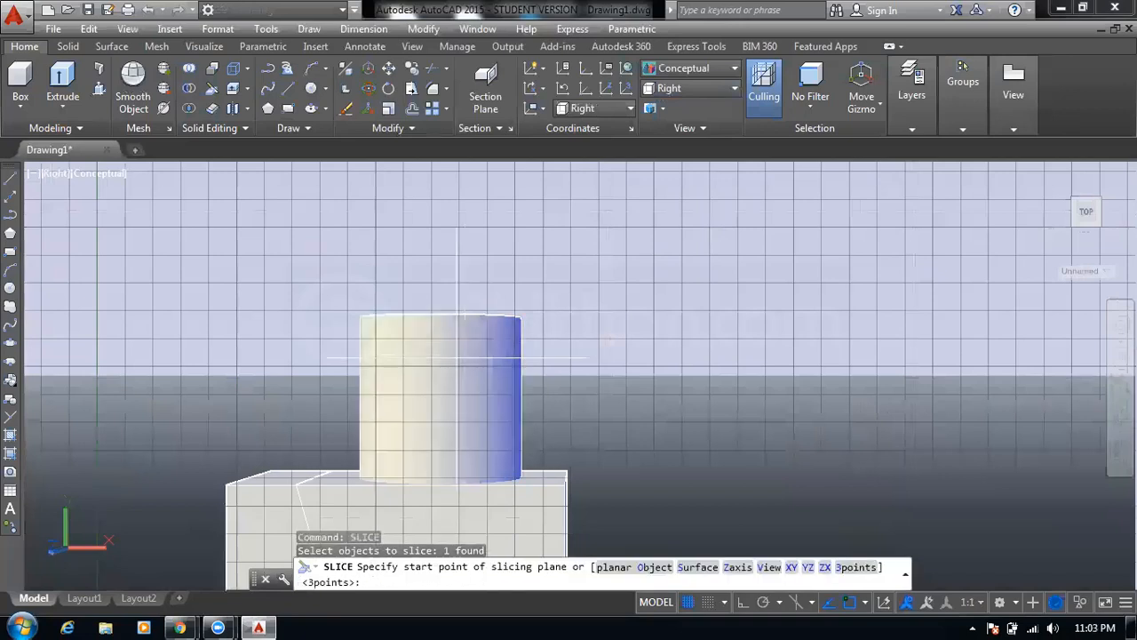
click(360, 410)
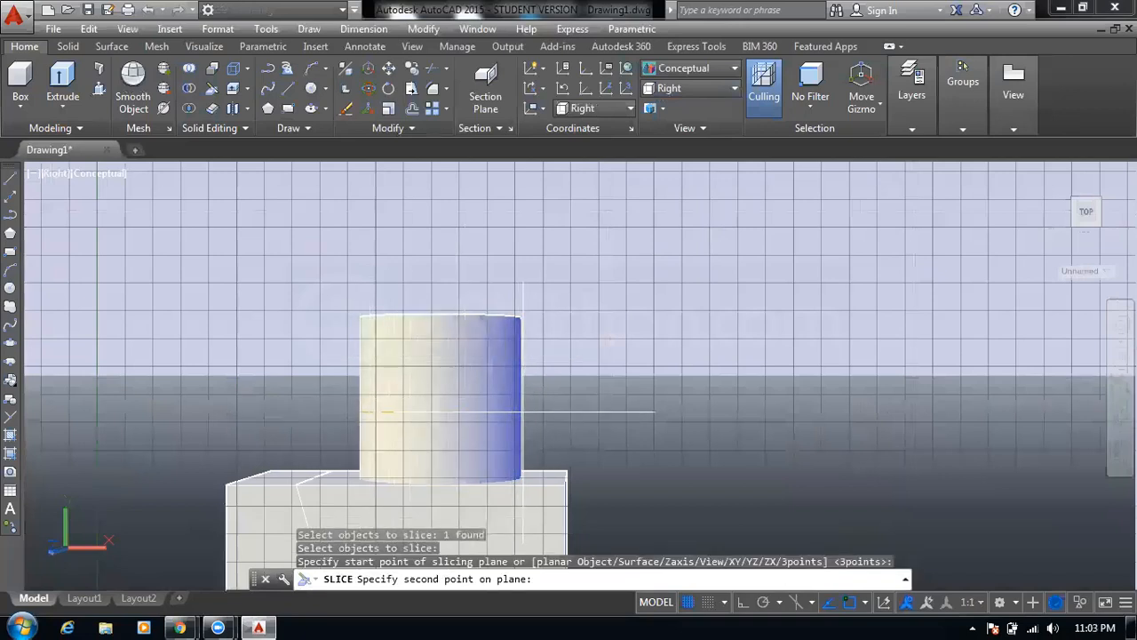
click(524, 411)
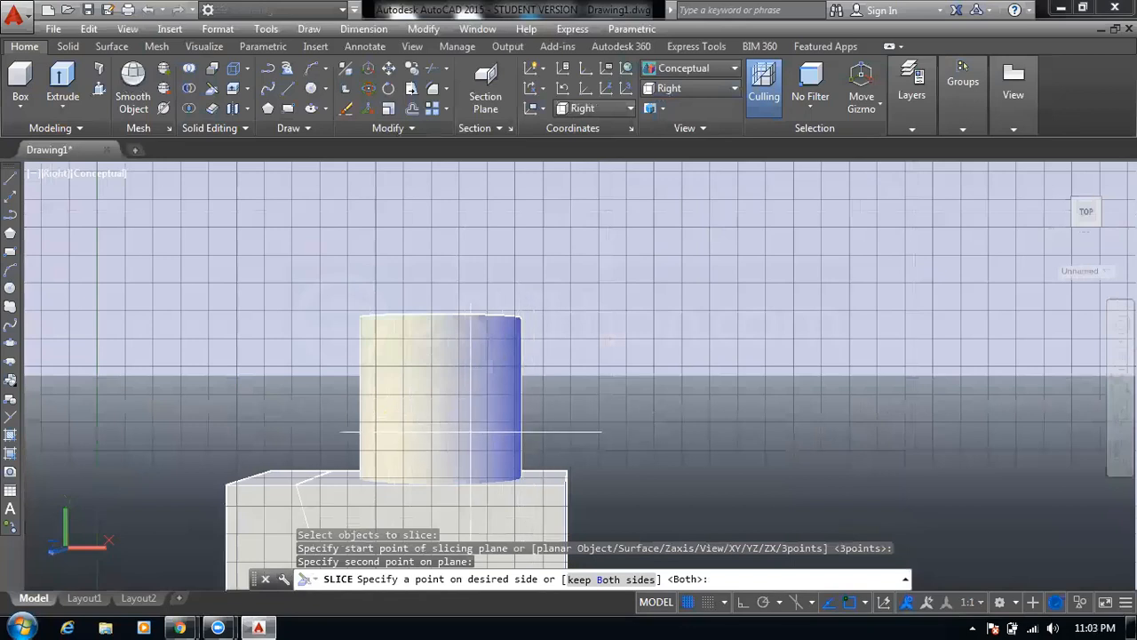
key(Return)
click(481, 382)
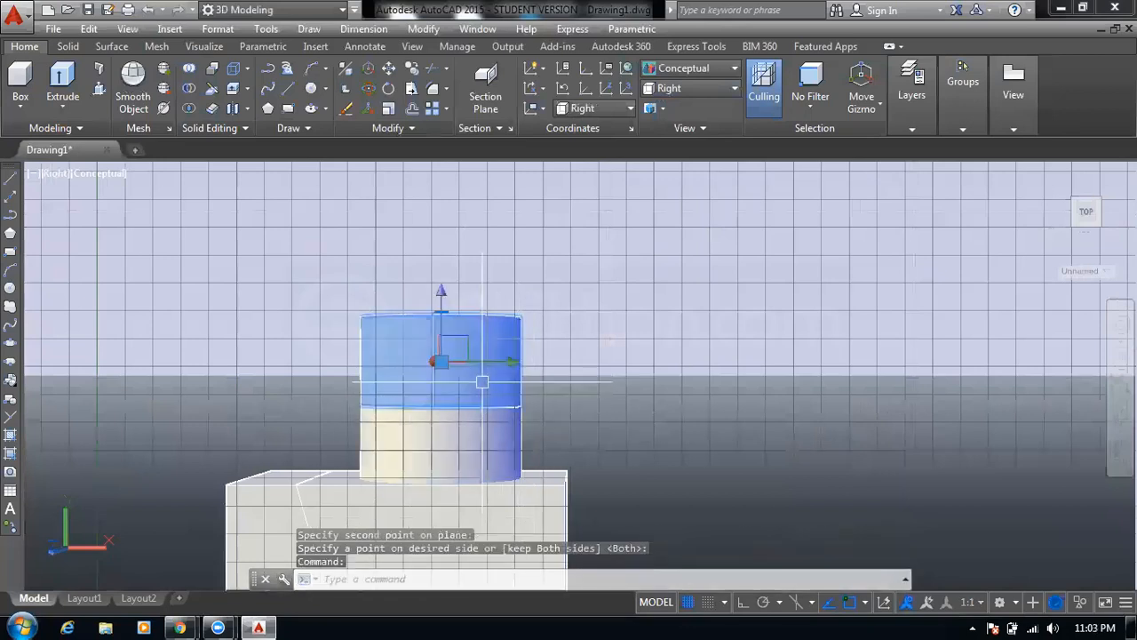
key(Delete)
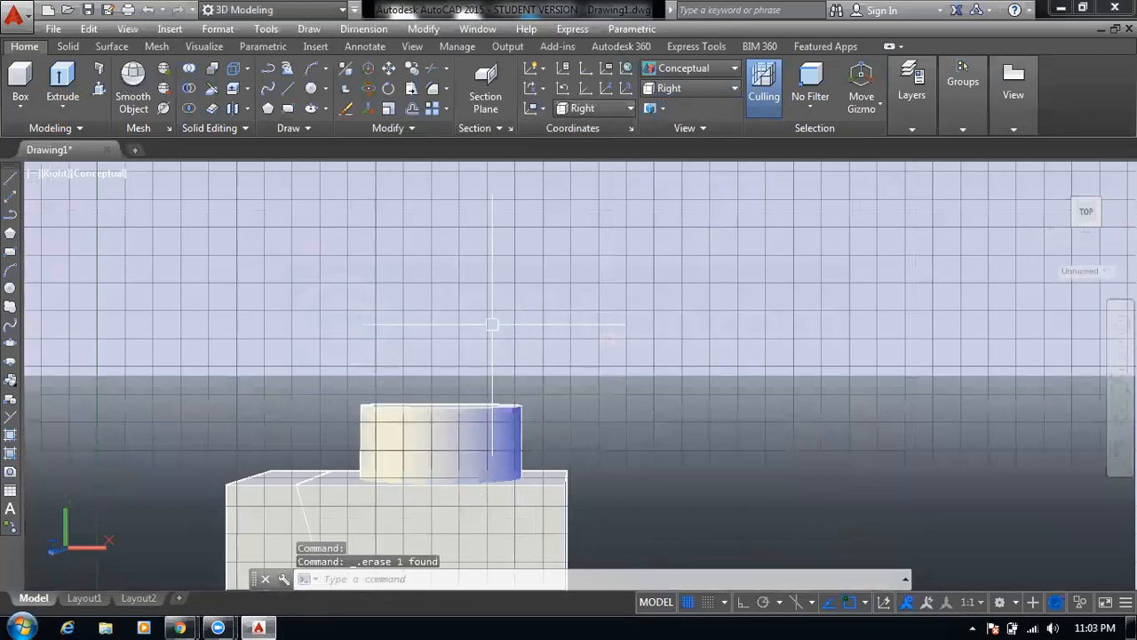
Switch the model to the SW Isometric view
click(708, 88)
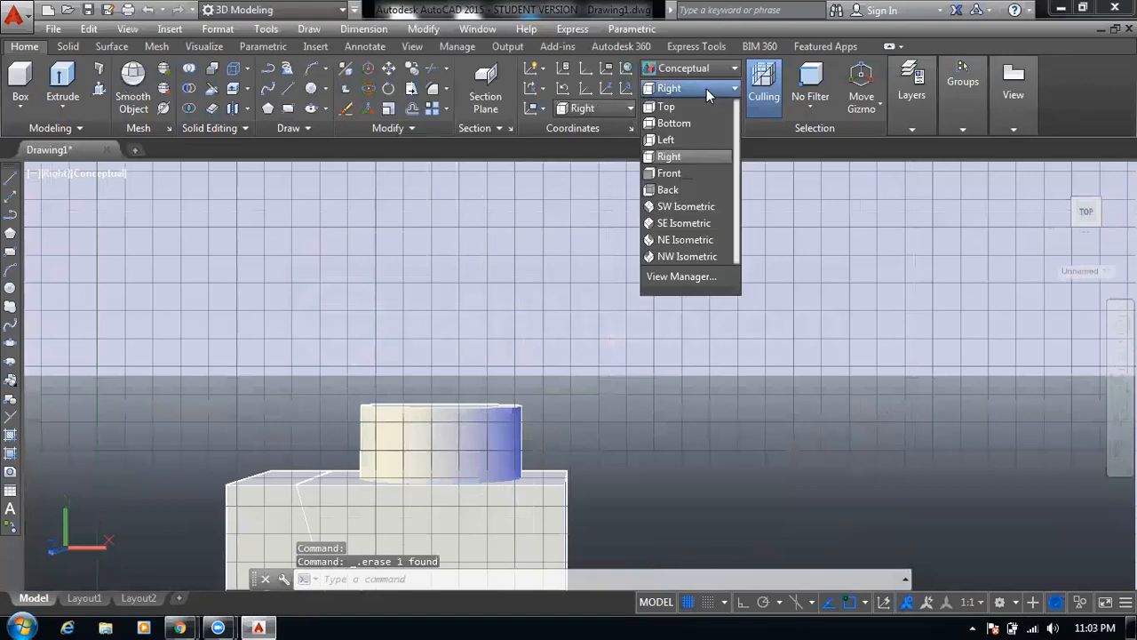
click(688, 209)
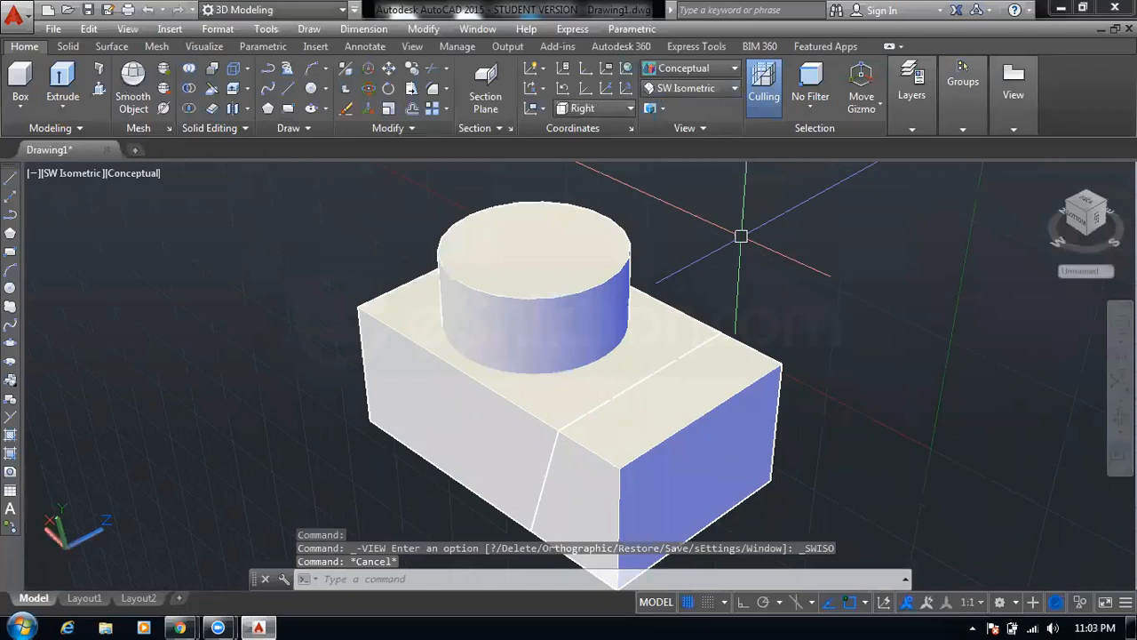
key(Escape)
key(Escape)
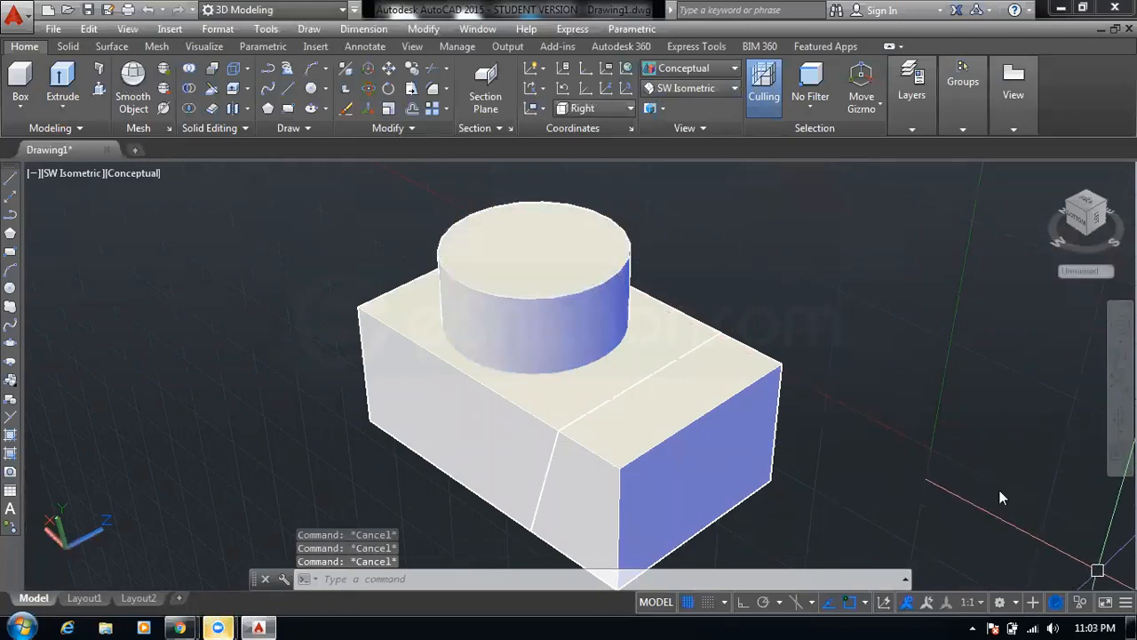
Examine the shortened cylinder and the two pieces of the sliced box up close and from farther away
click(728, 427)
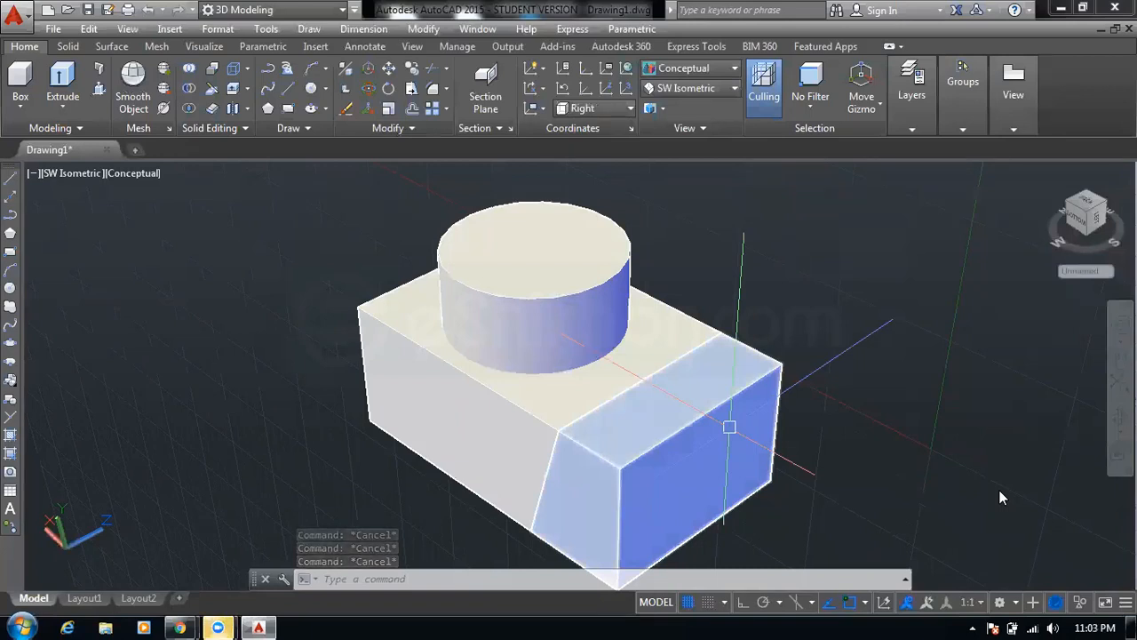
key(Escape)
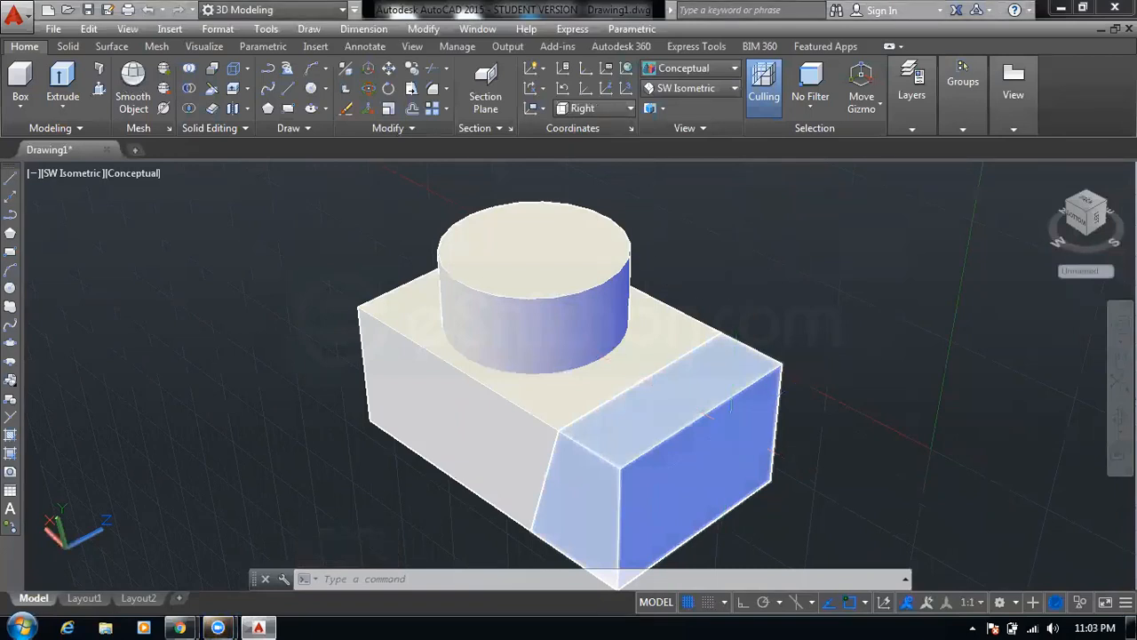
middle_drag(688, 358, 504, 336)
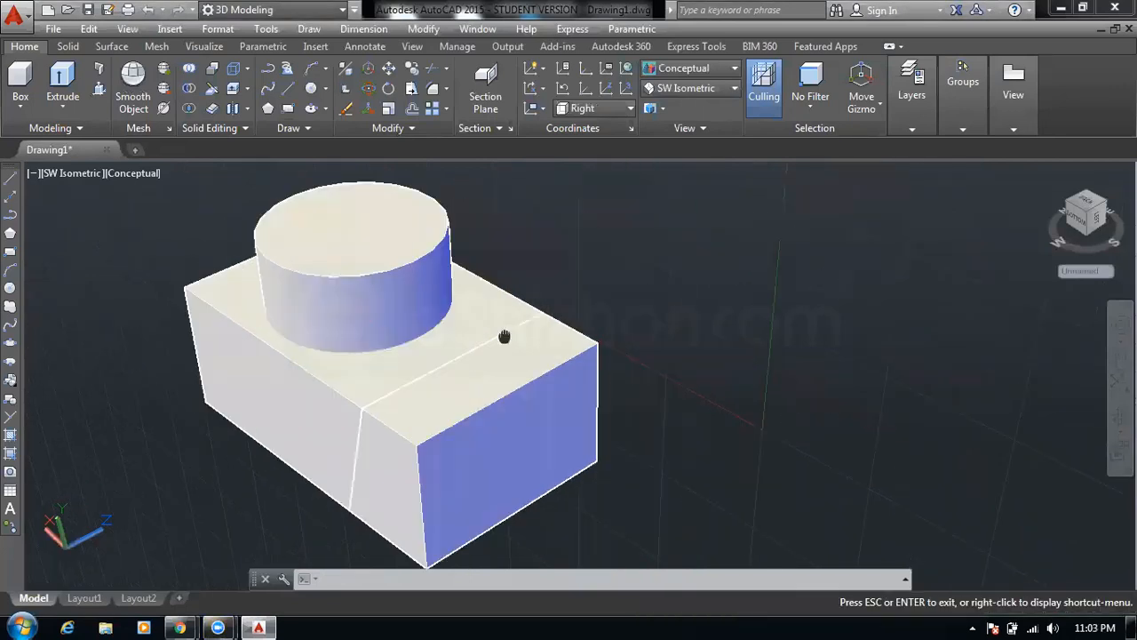
key(Escape)
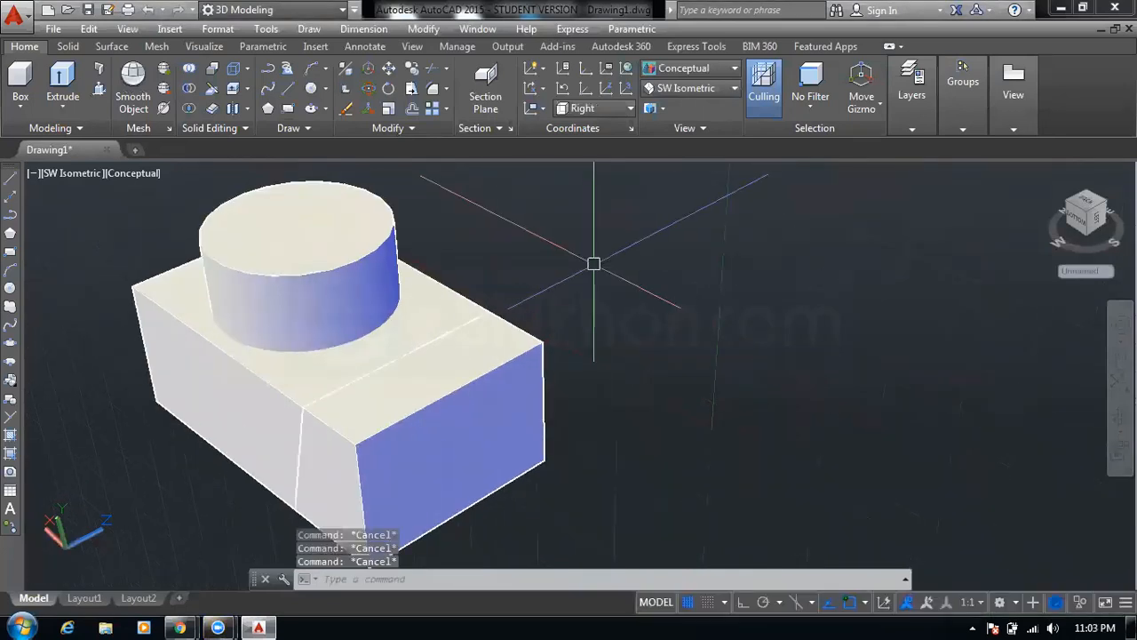
scroll(448, 272, down, 2)
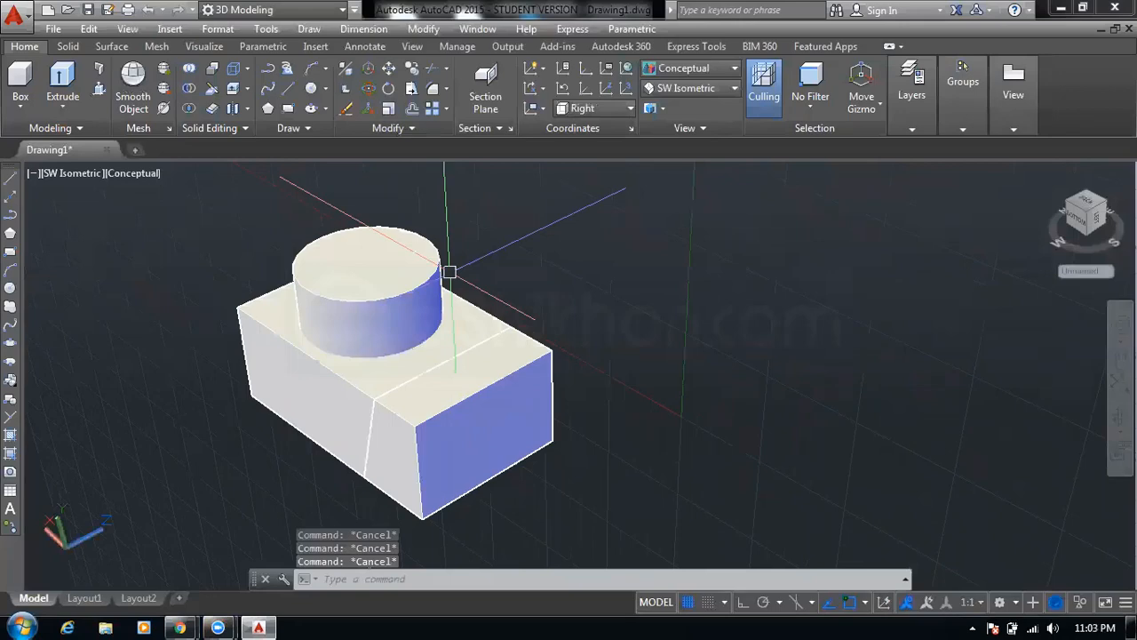
scroll(448, 272, up, 4)
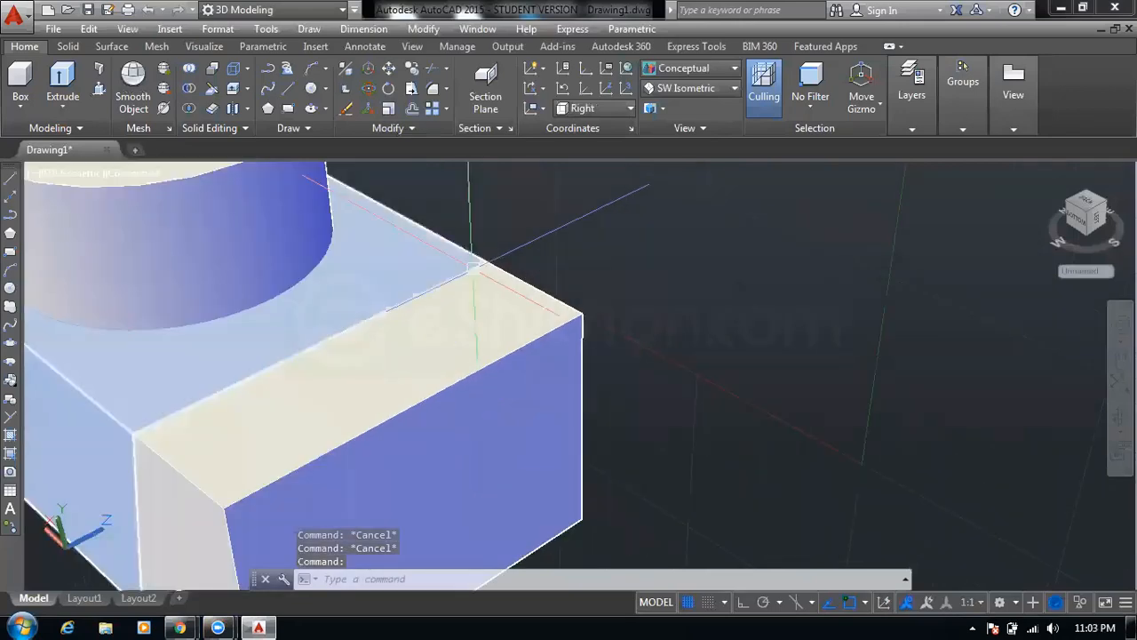
scroll(473, 266, down, 3)
scroll(487, 337, up, 2)
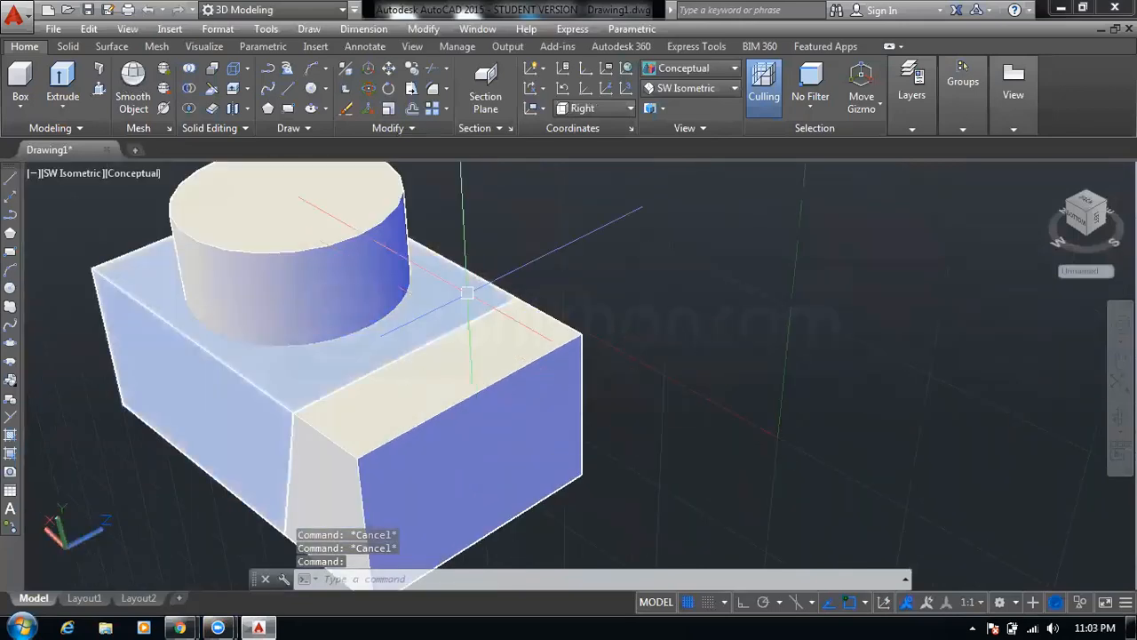
key(Escape)
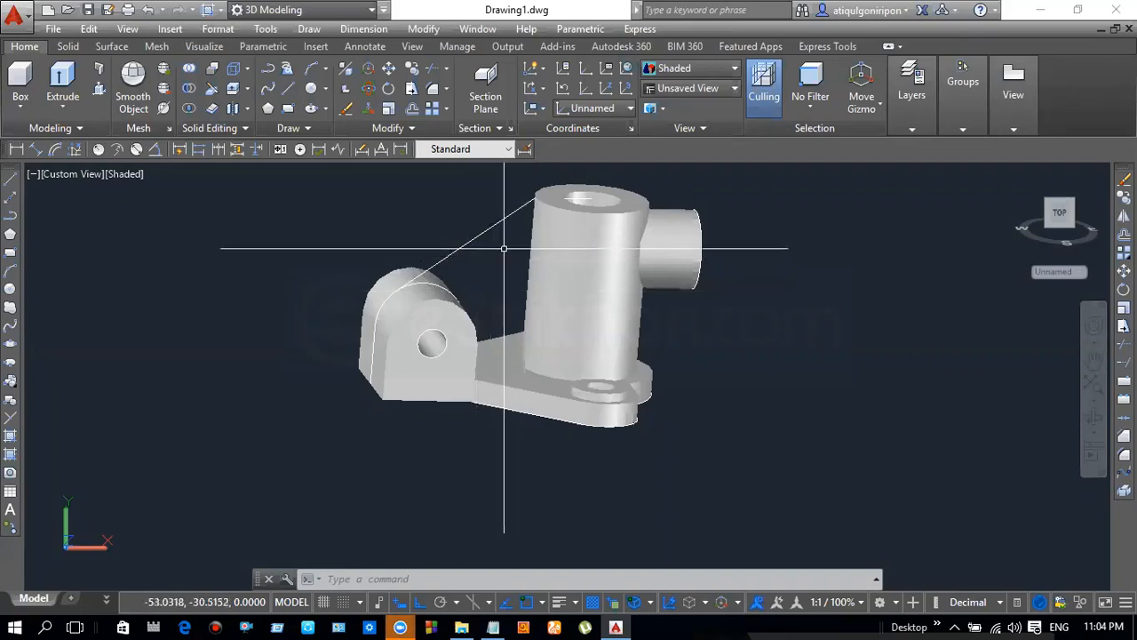
Display the bracket model in the 2D Wireframe visual style
click(536, 211)
key(Return)
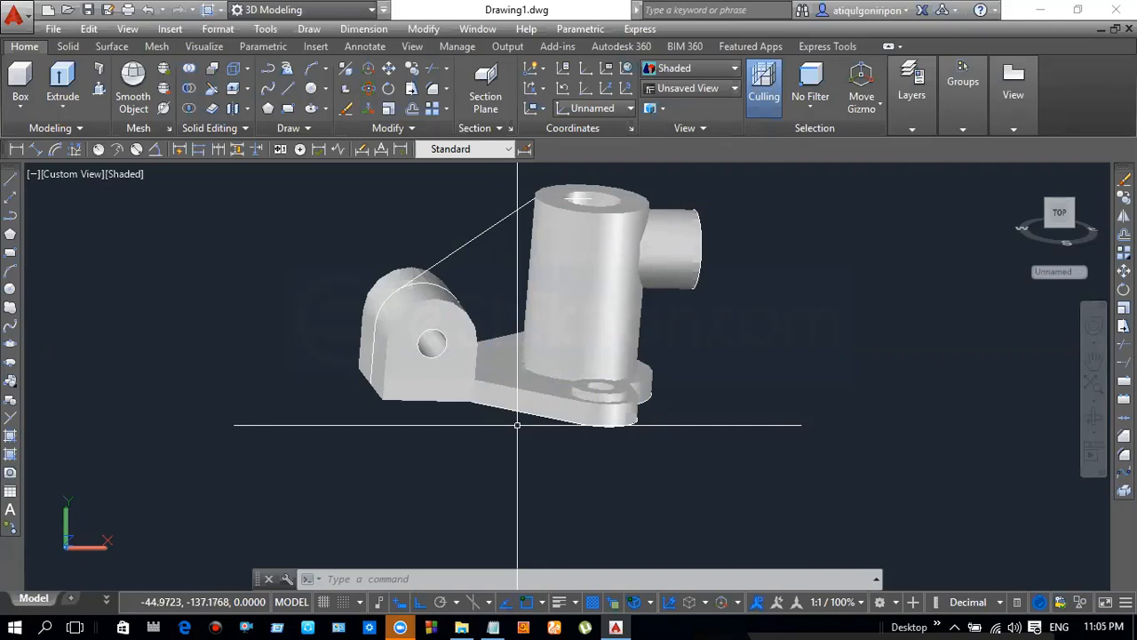
click(124, 174)
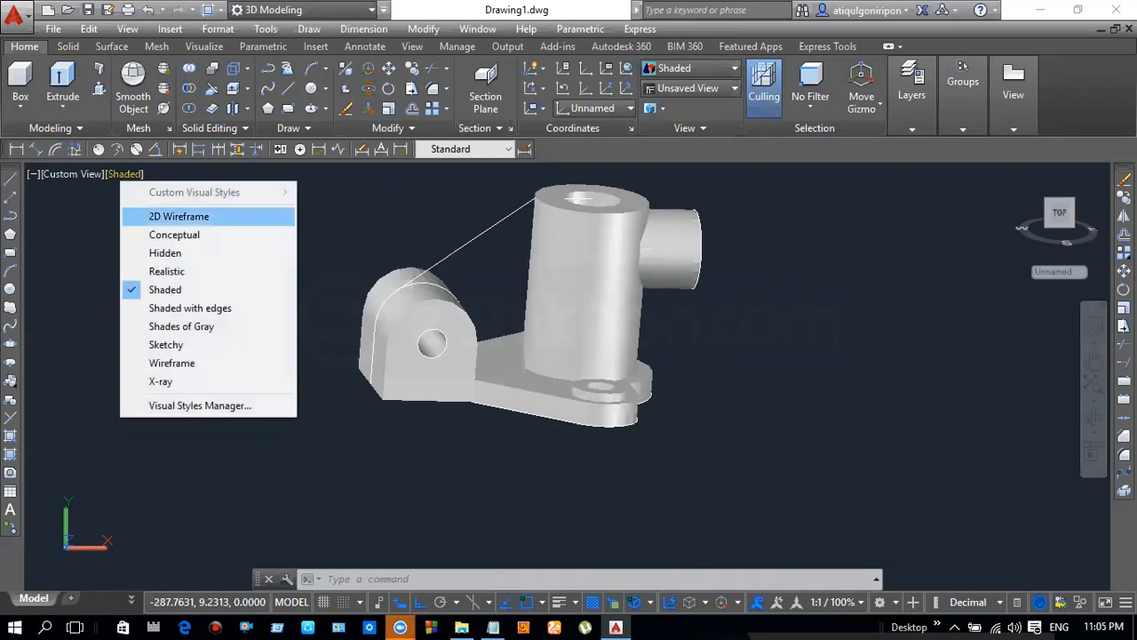
key(Escape)
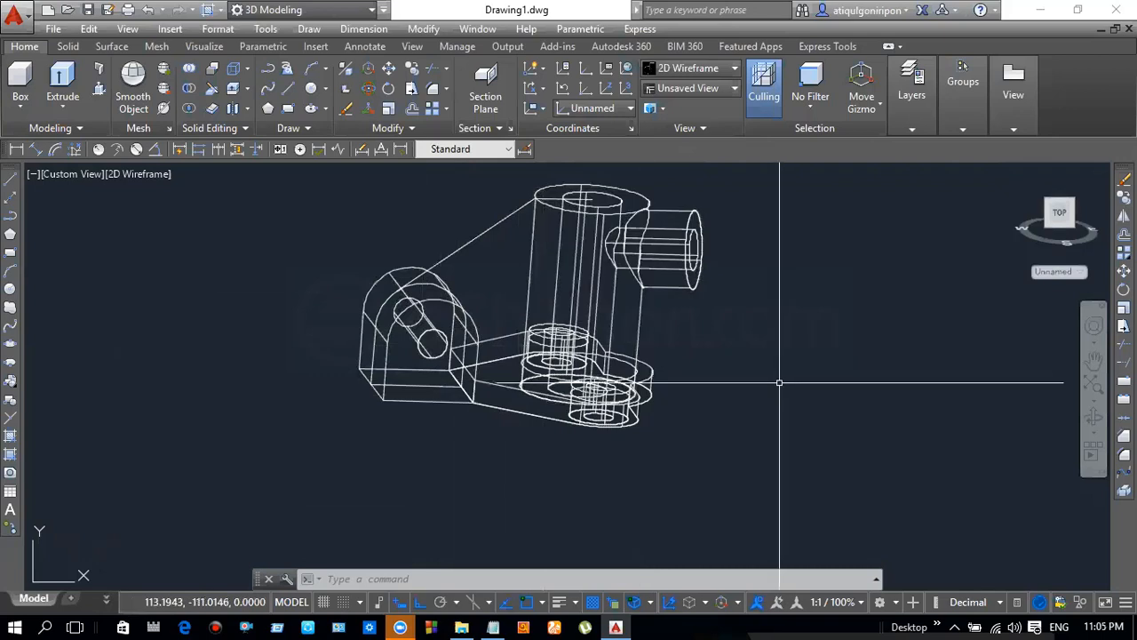
Open the reference image Screenshot_20180104-210807.png from the desktop and examine the bracket's dimensioned views
click(1042, 16)
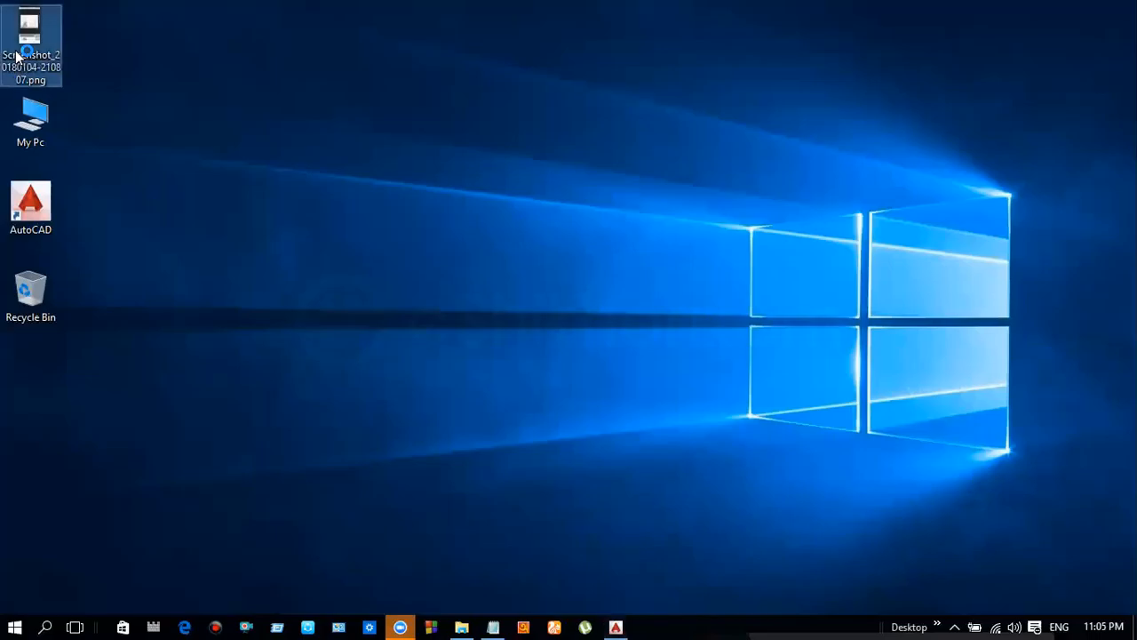
double_click(17, 56)
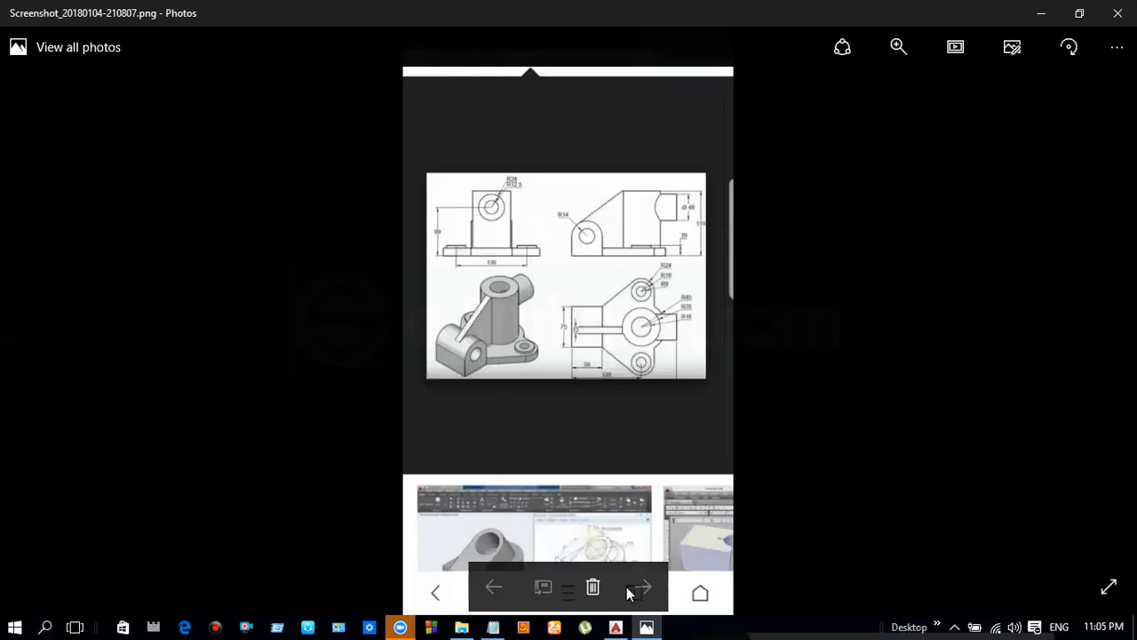
mouse_move(620, 622)
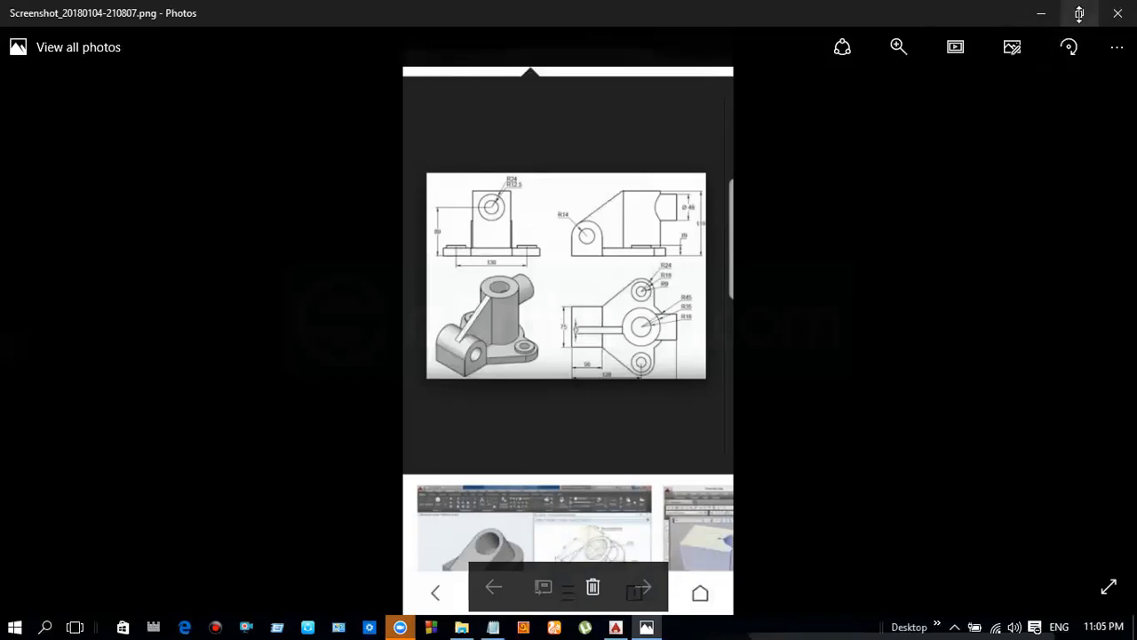
click(1079, 13)
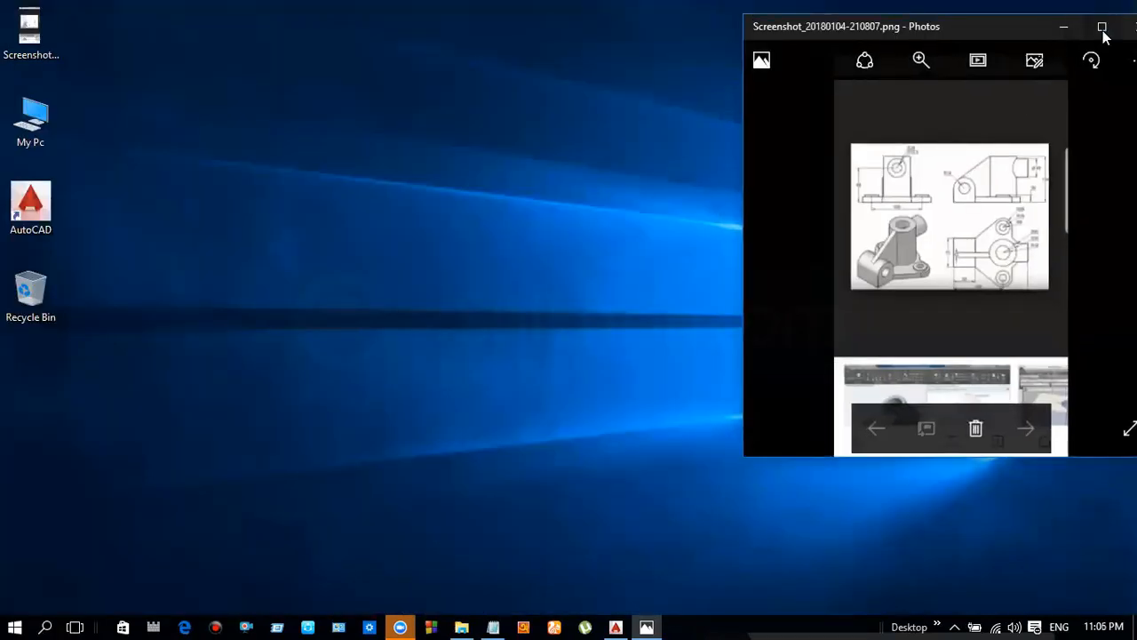
click(1096, 18)
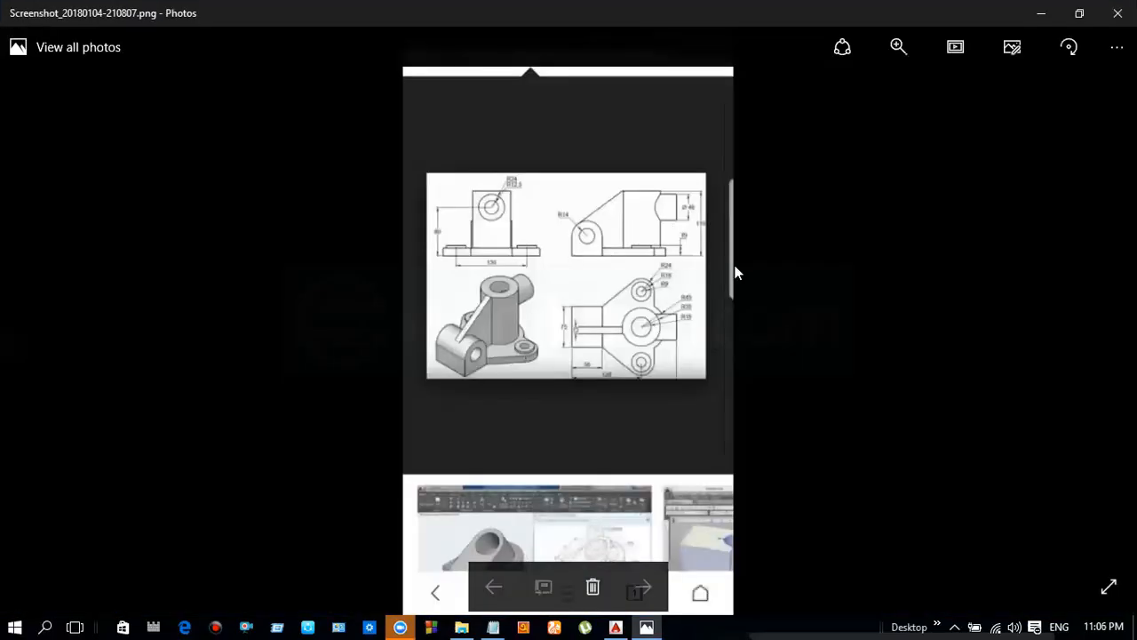
right_click(643, 310)
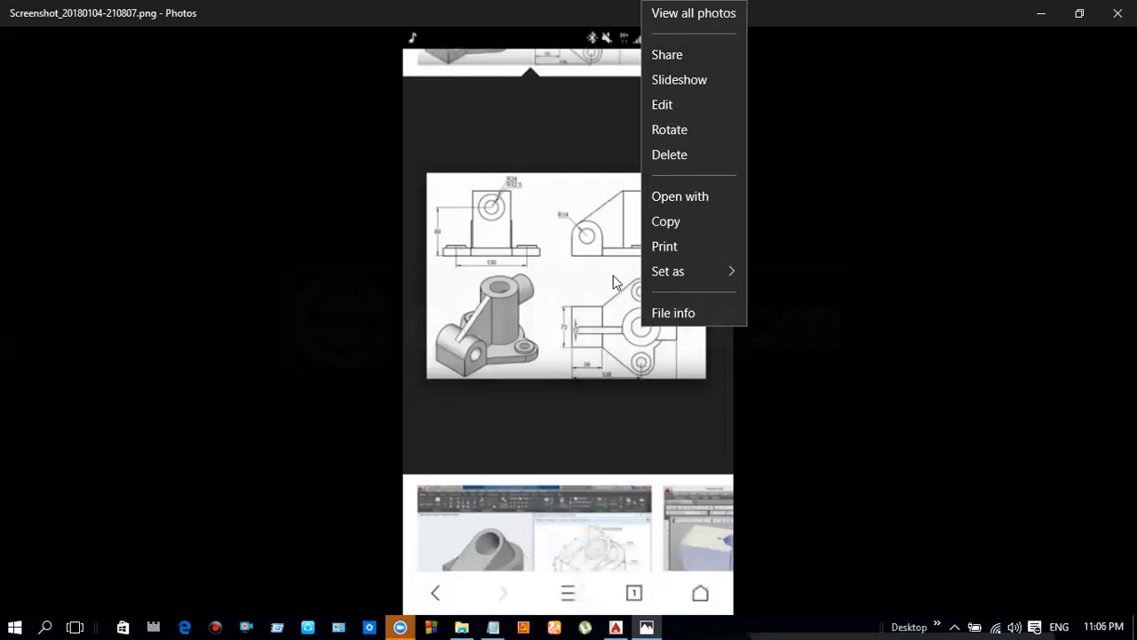
click(612, 274)
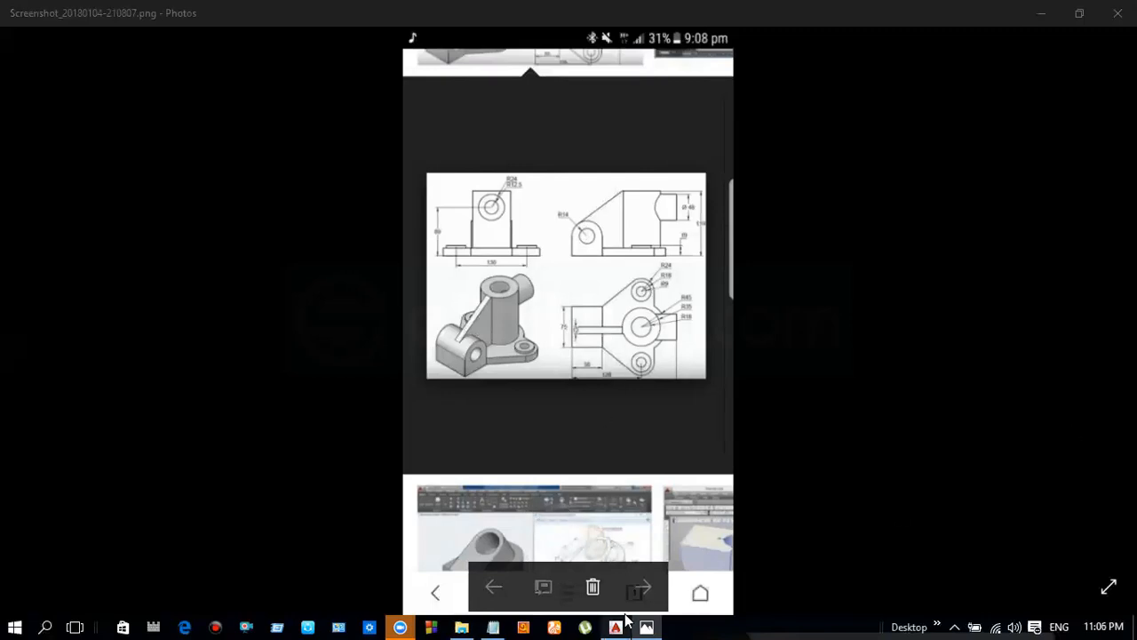
Switch back to AutoCAD and set the bracket model's visual style to Shaded
mouse_move(624, 620)
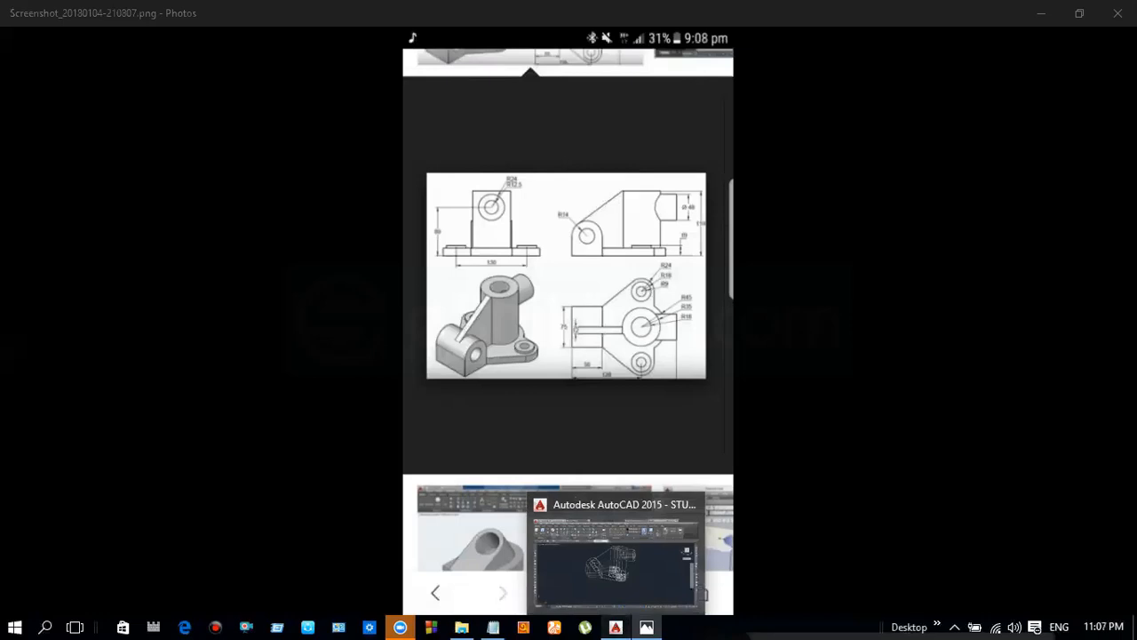
click(615, 627)
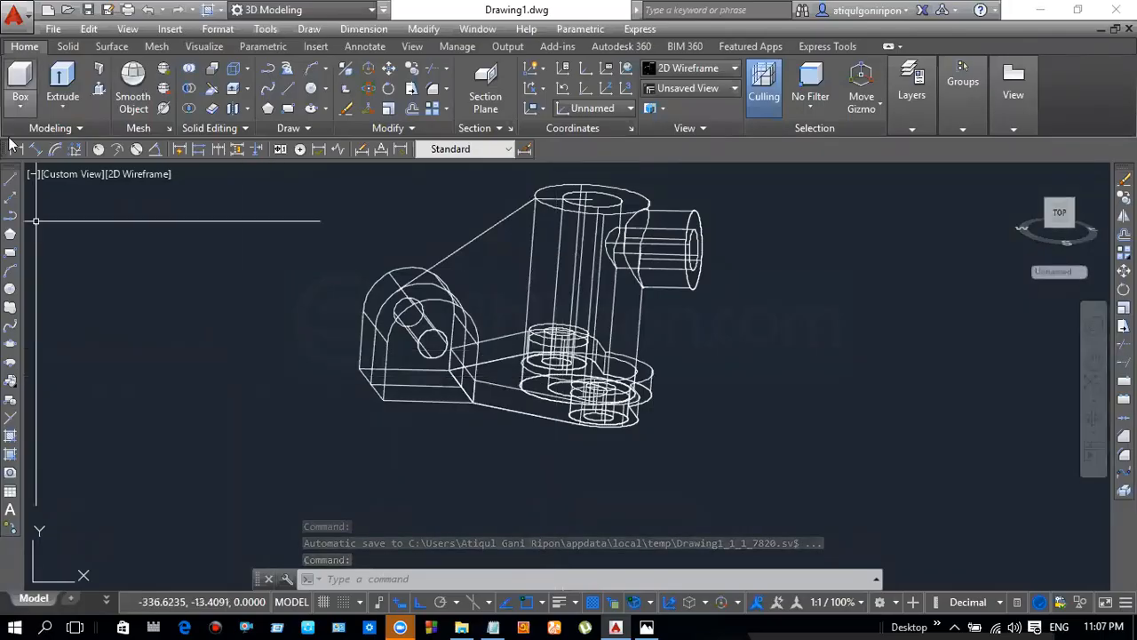
click(135, 174)
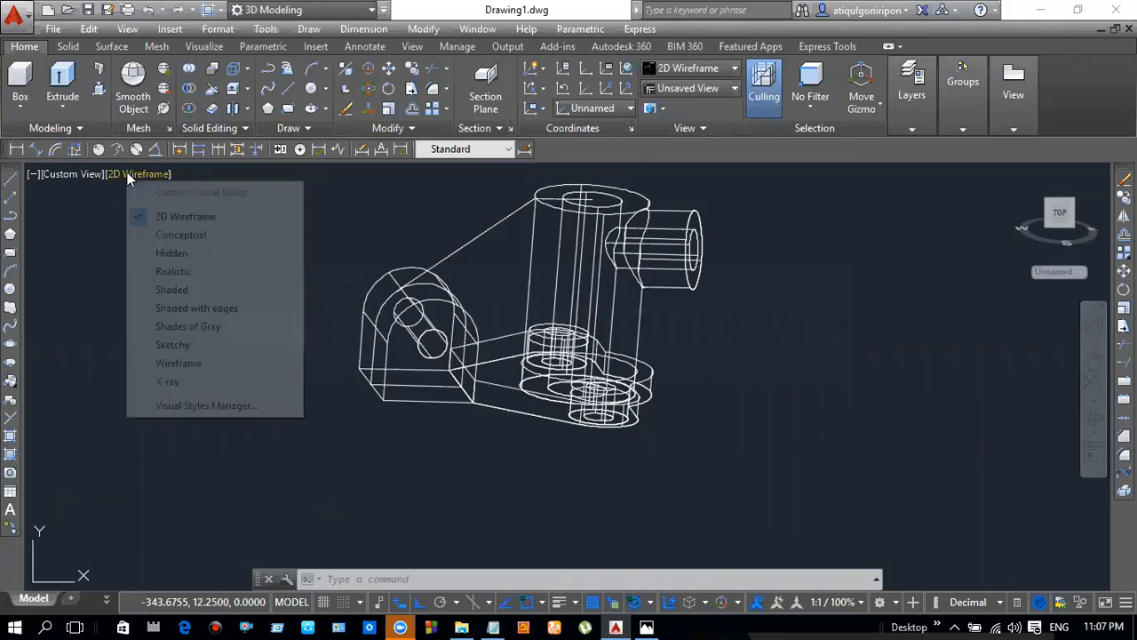
click(164, 285)
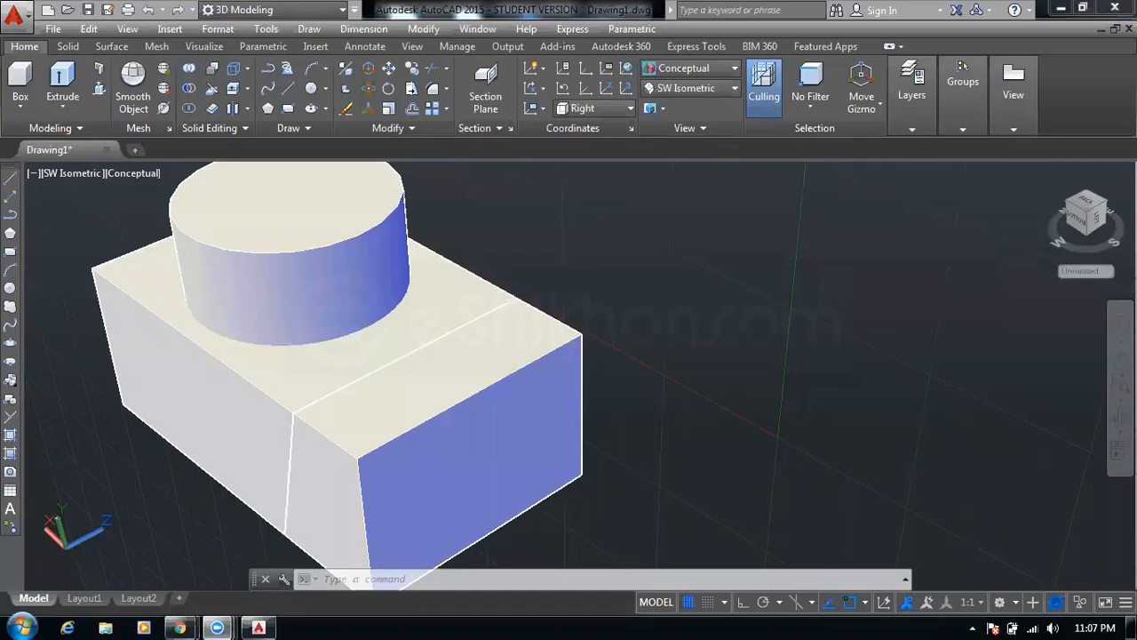
scroll(424, 302, down, 2)
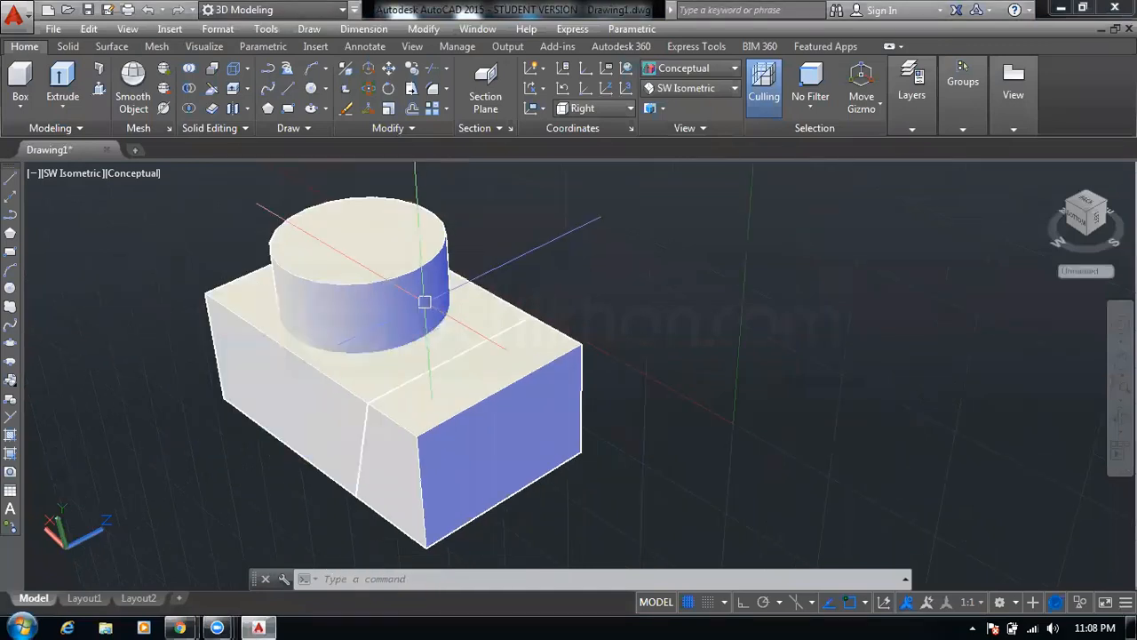
middle_drag(425, 302, 446, 299)
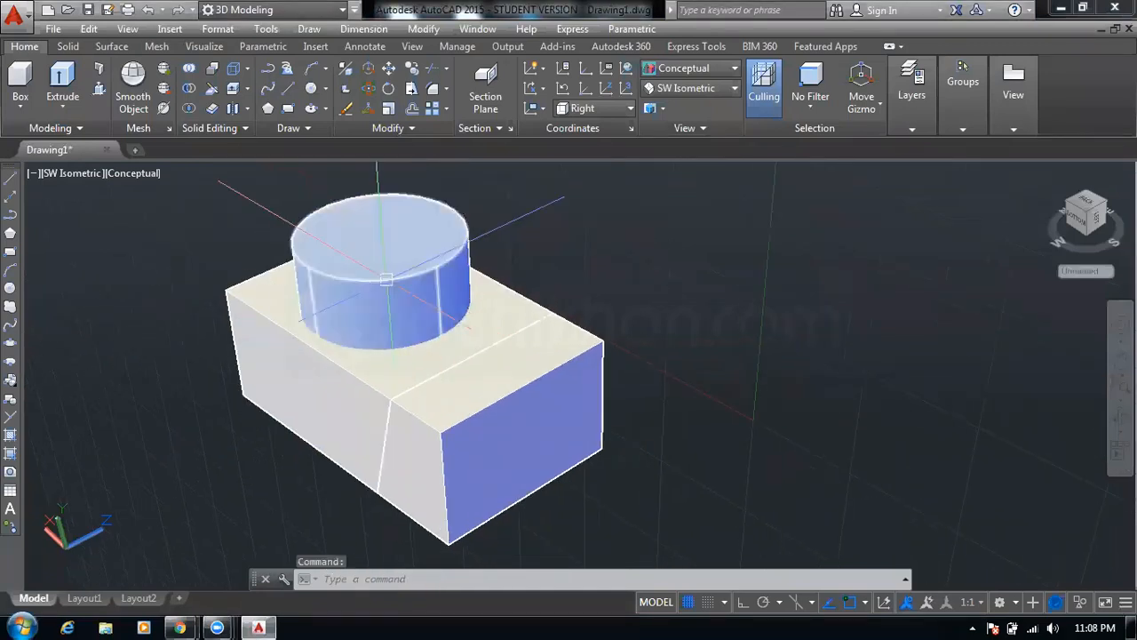
scroll(387, 280, up, 1)
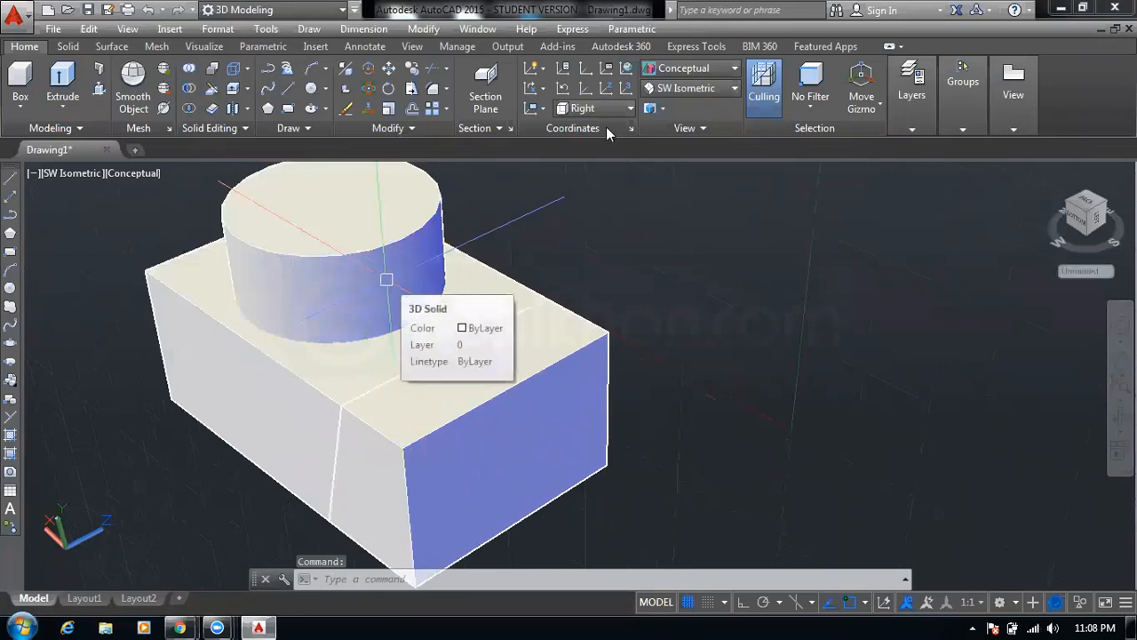
click(685, 88)
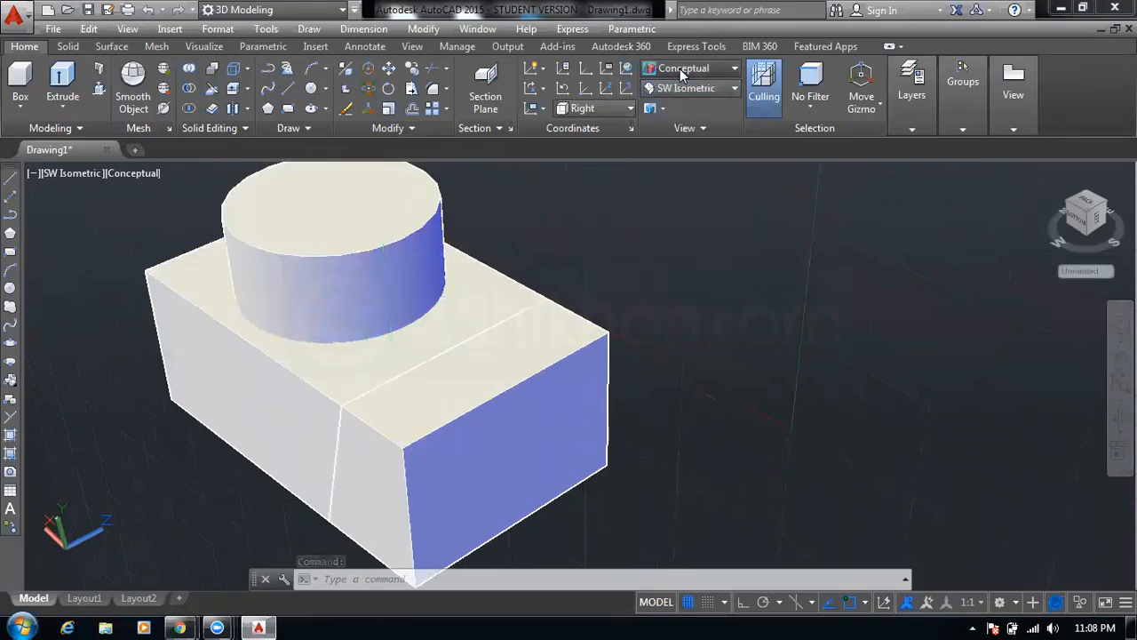
View the sliced solids in the 2D Wireframe visual style, and return the display to Conceptual
click(702, 68)
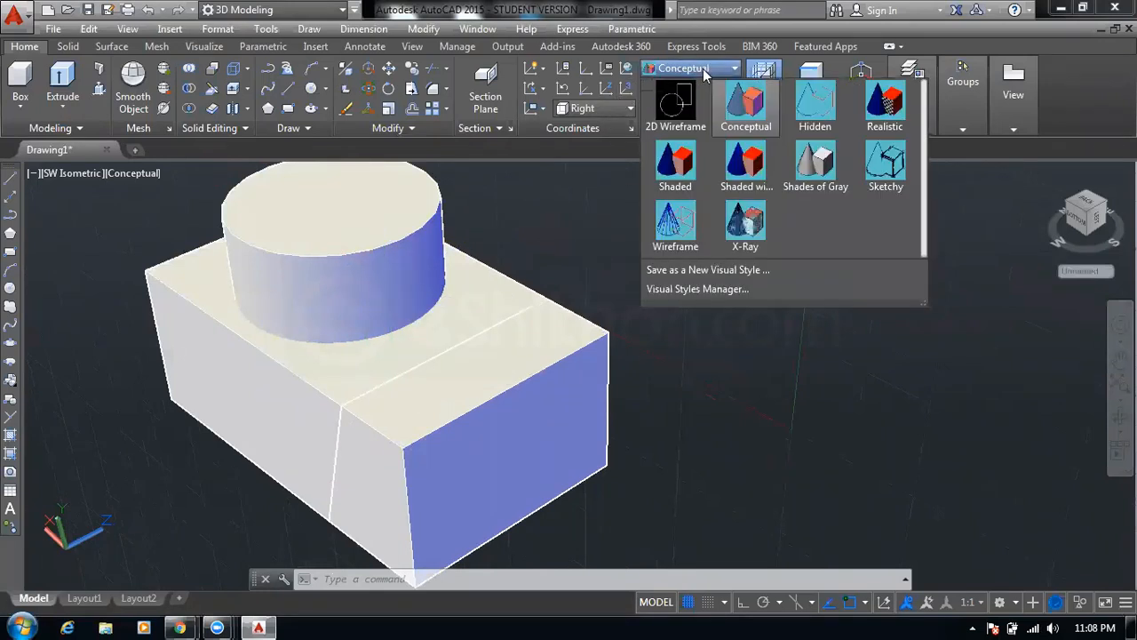
click(703, 68)
click(703, 69)
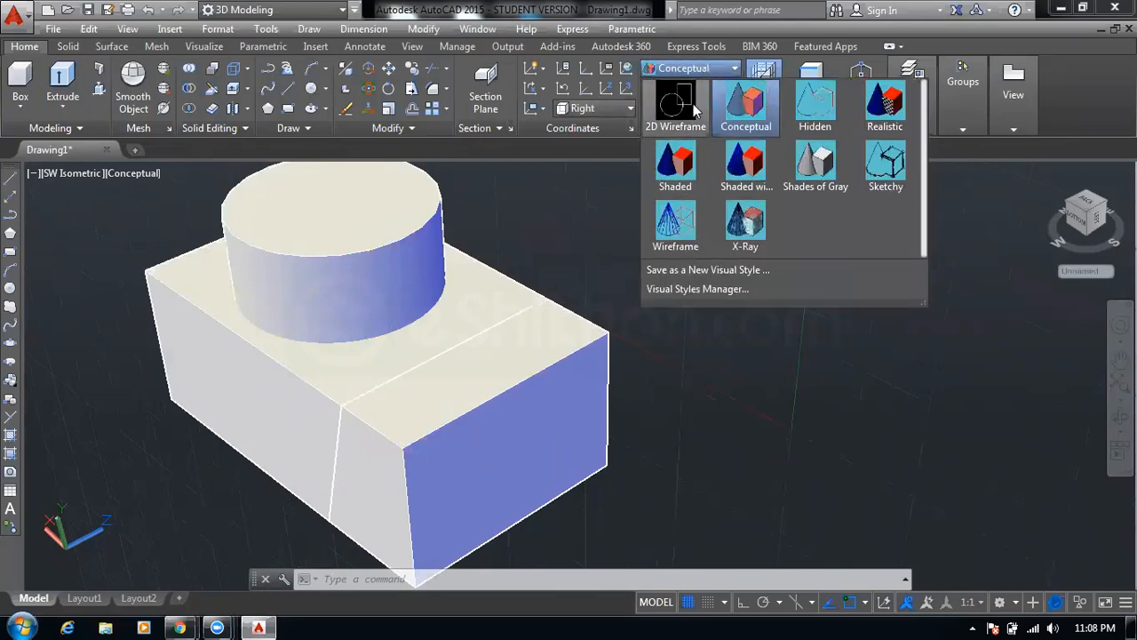
click(675, 105)
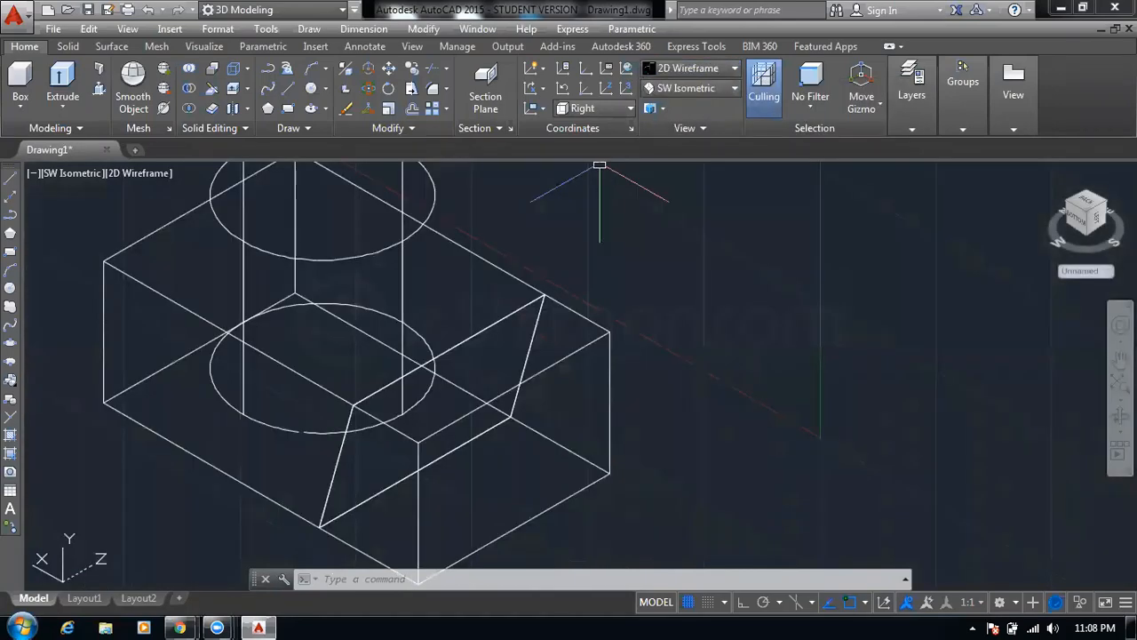
click(713, 68)
click(745, 105)
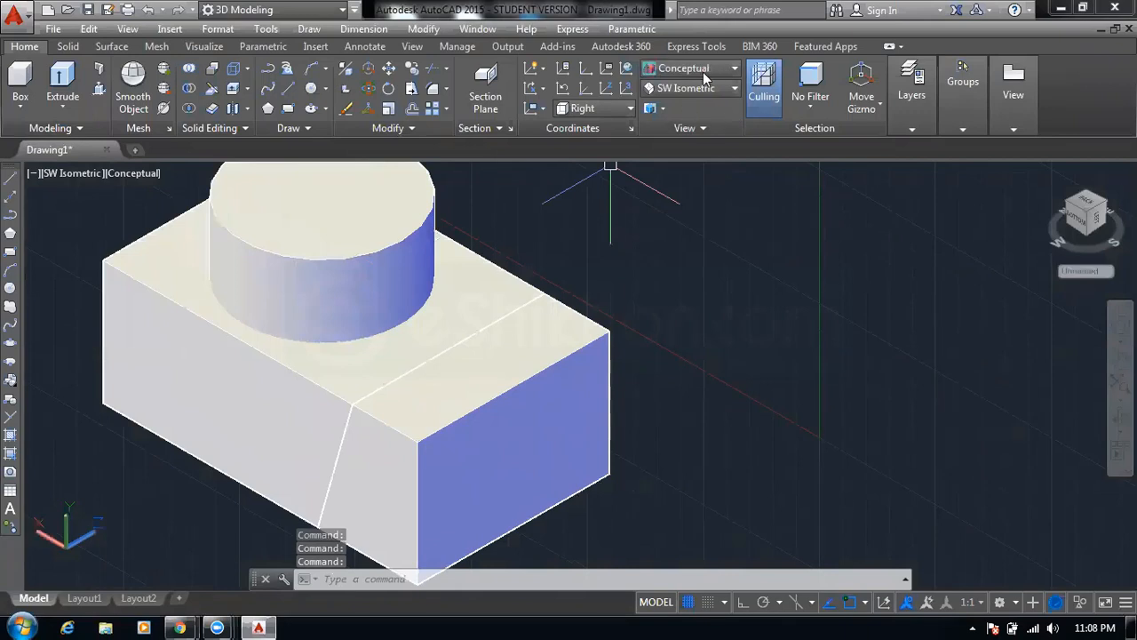
Delete the smaller cut-off piece of the sliced box
click(726, 235)
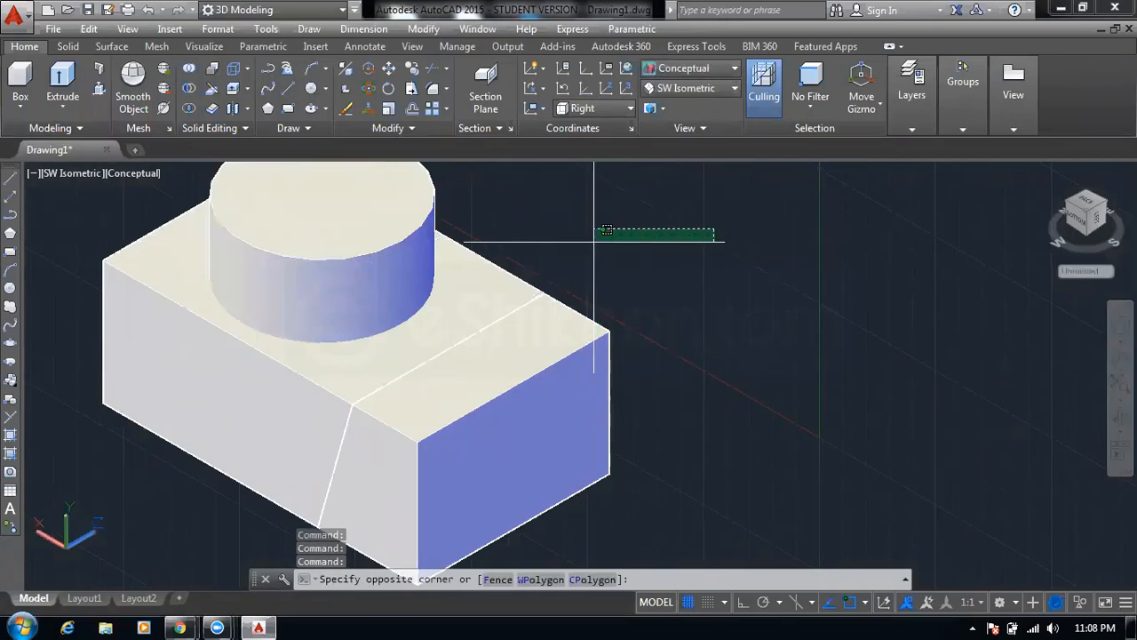
click(587, 327)
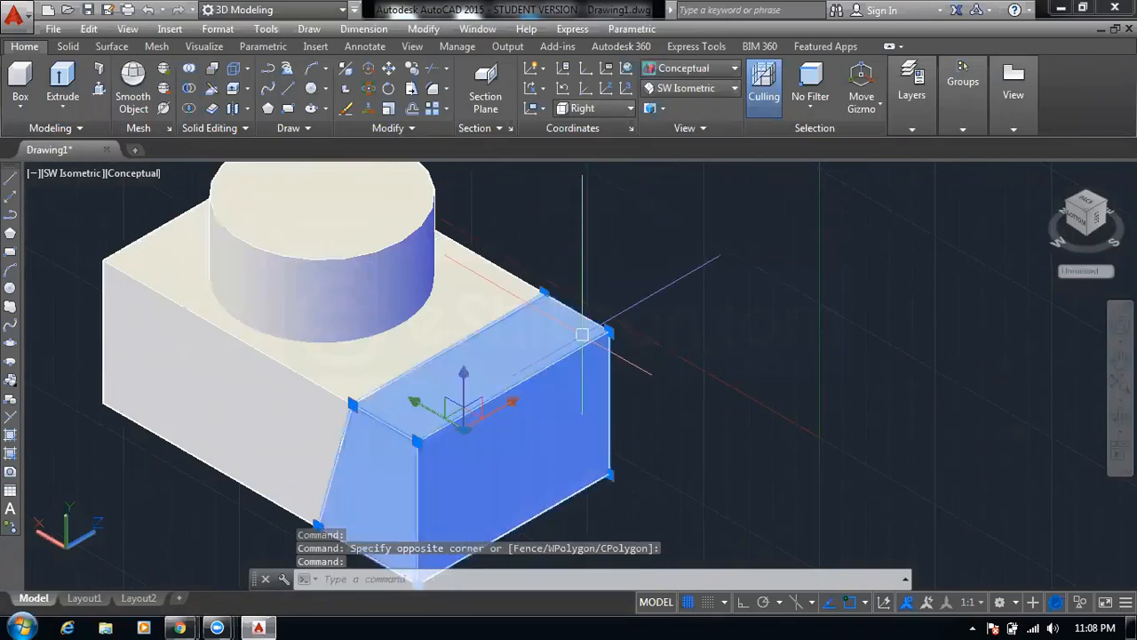
key(Delete)
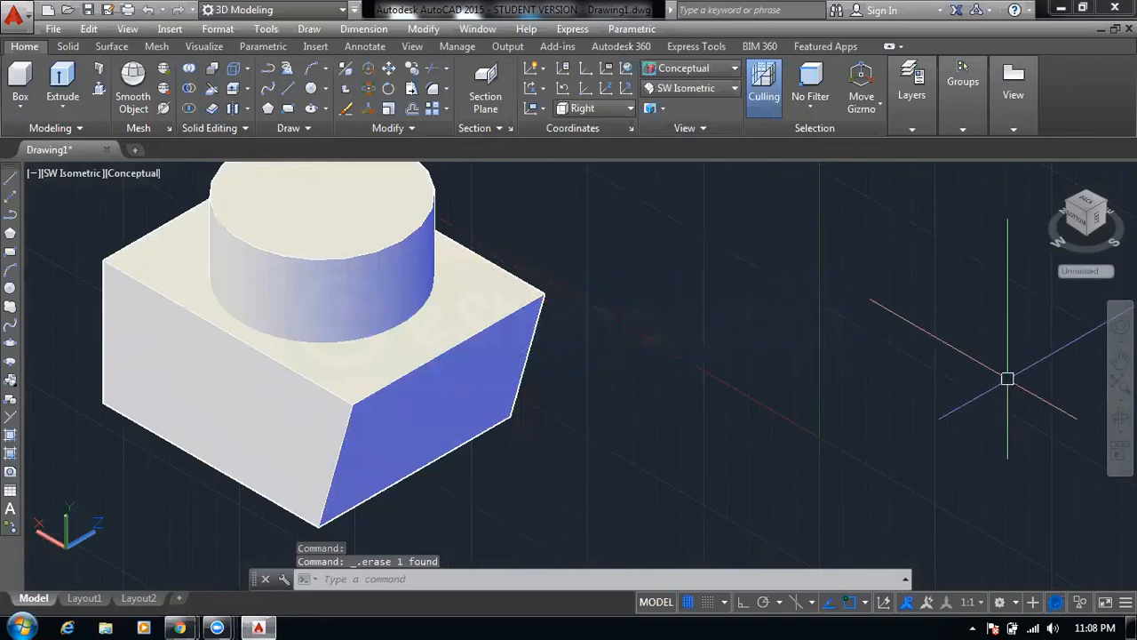
Examine the remaining box piece and its slanted cut face from several angles, including from above and up close
click(1119, 414)
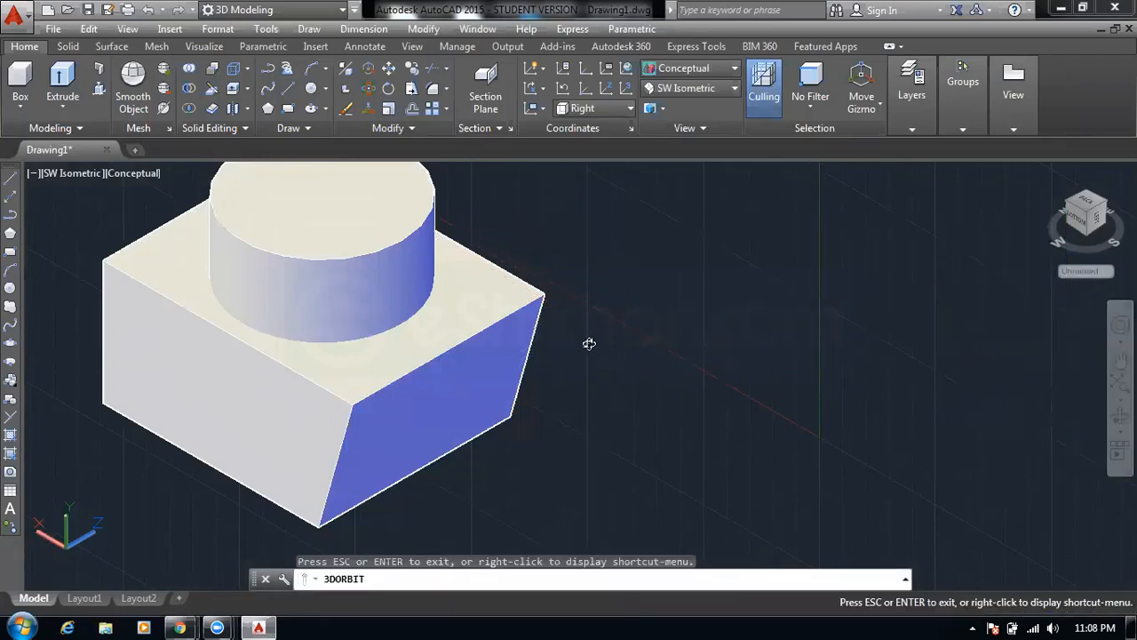
drag(589, 340, 623, 295)
drag(660, 231, 649, 368)
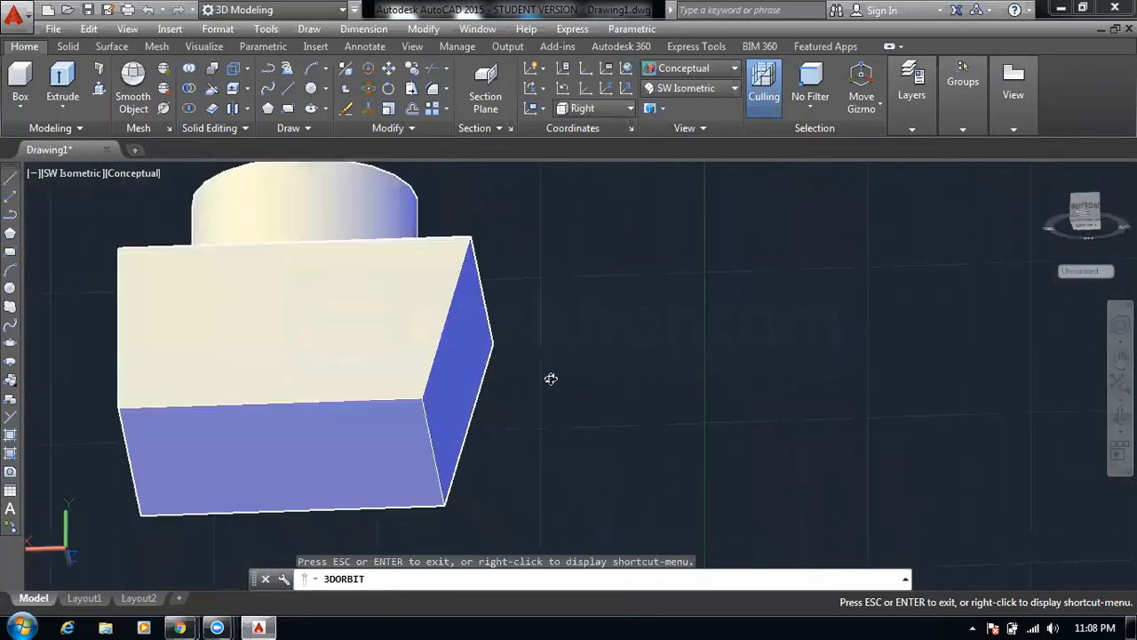
mouse_move(547, 440)
mouse_down()
mouse_move(506, 330)
mouse_move(553, 452)
mouse_up()
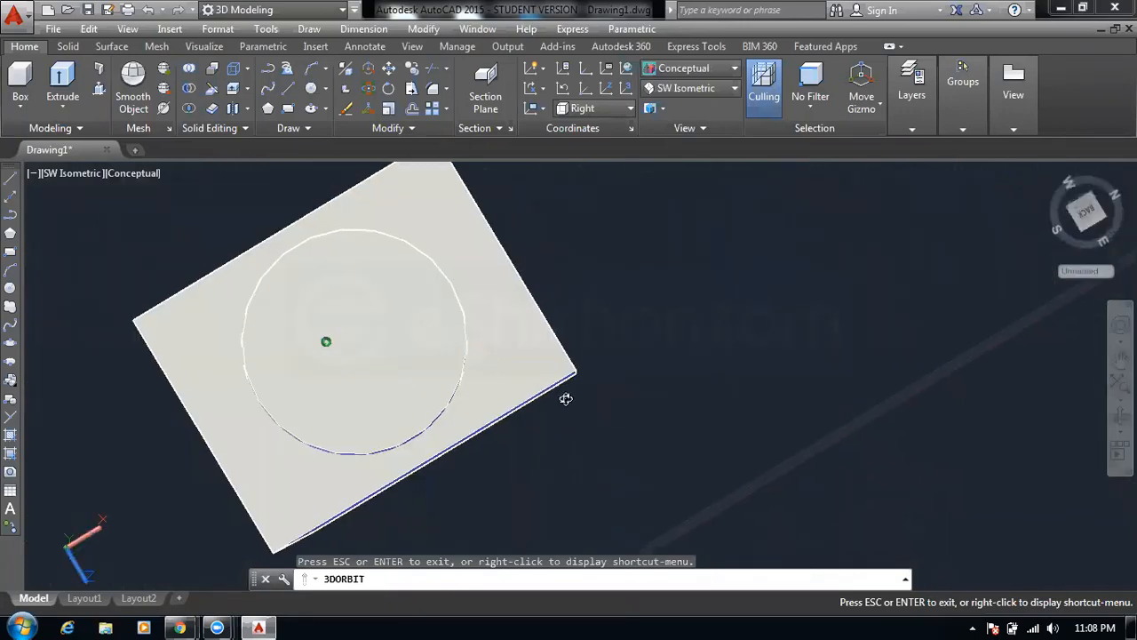
drag(449, 374, 456, 279)
drag(366, 397, 436, 317)
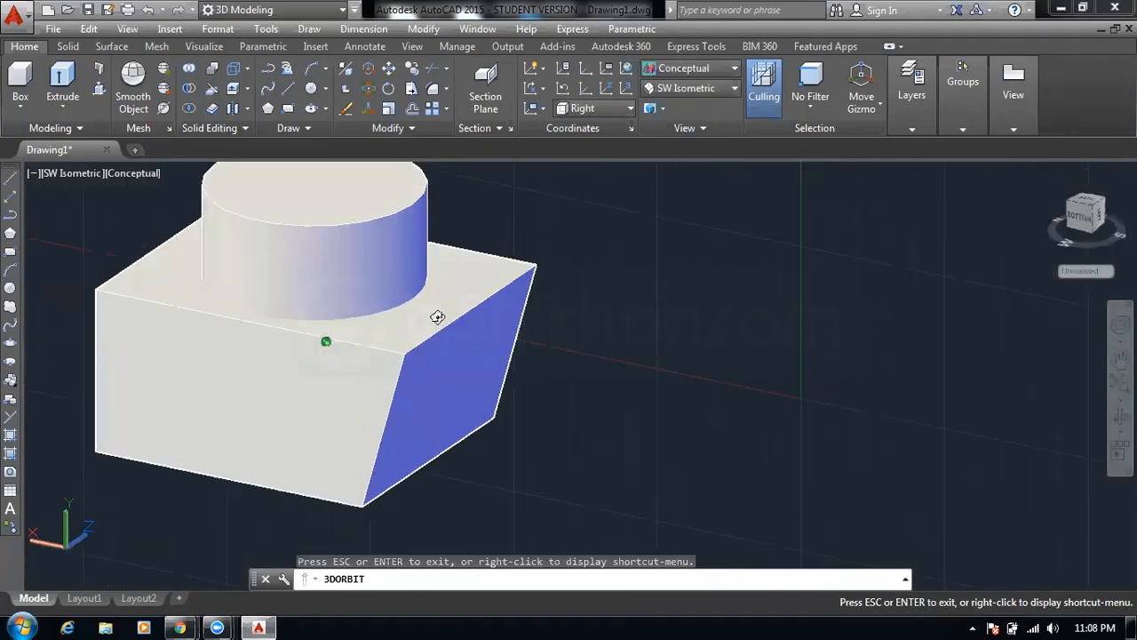
drag(423, 393, 501, 365)
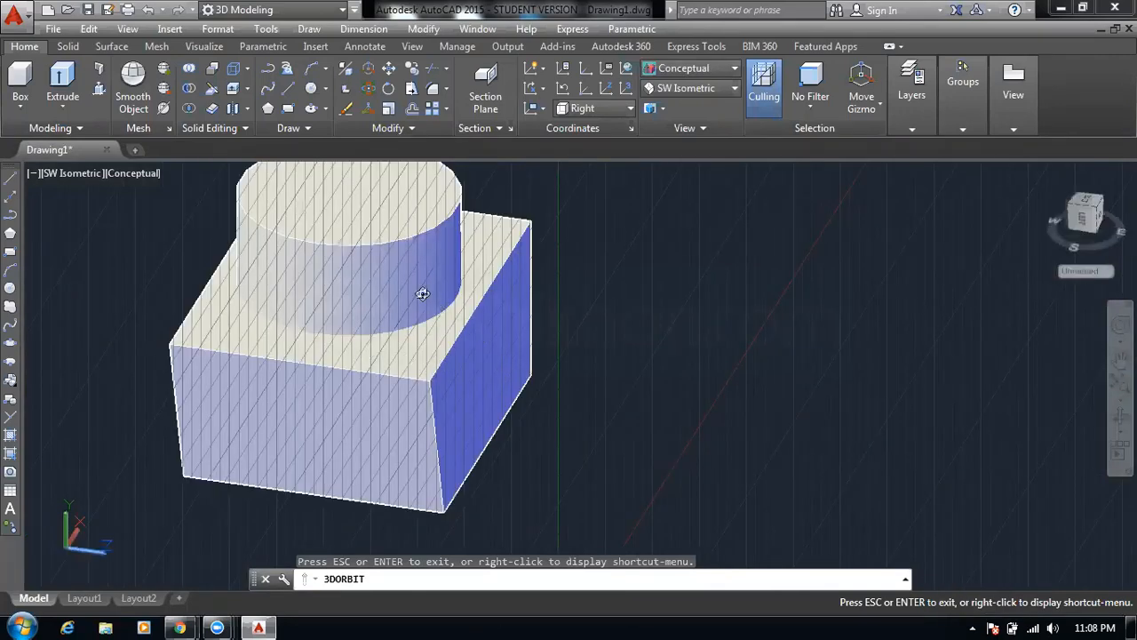
drag(873, 347, 1021, 312)
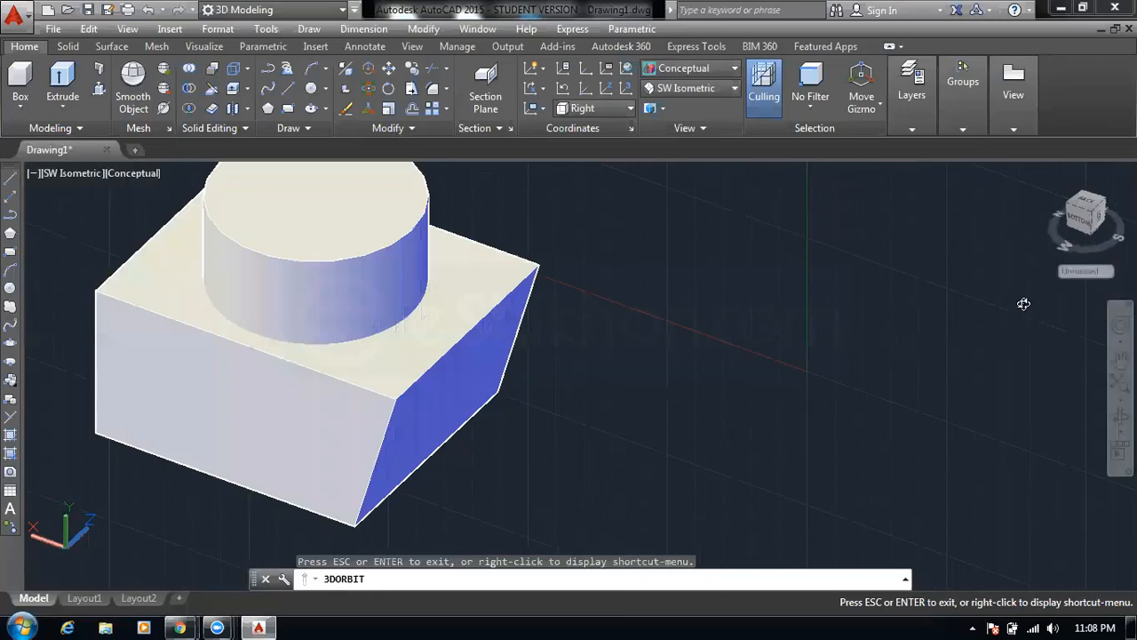
right_click(887, 256)
click(918, 265)
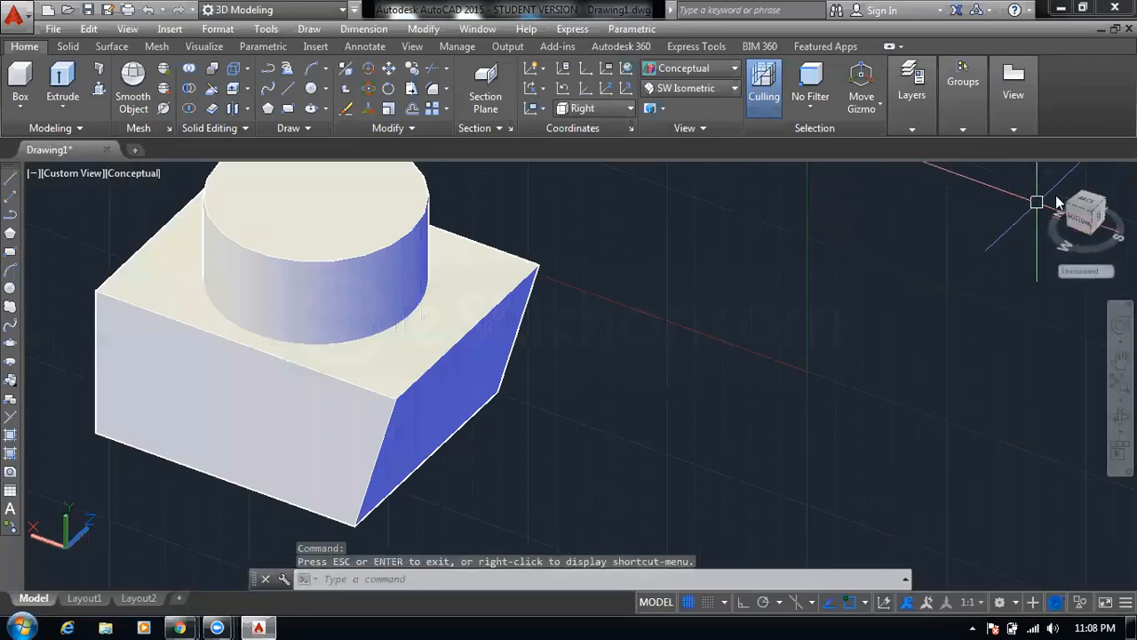
click(1048, 173)
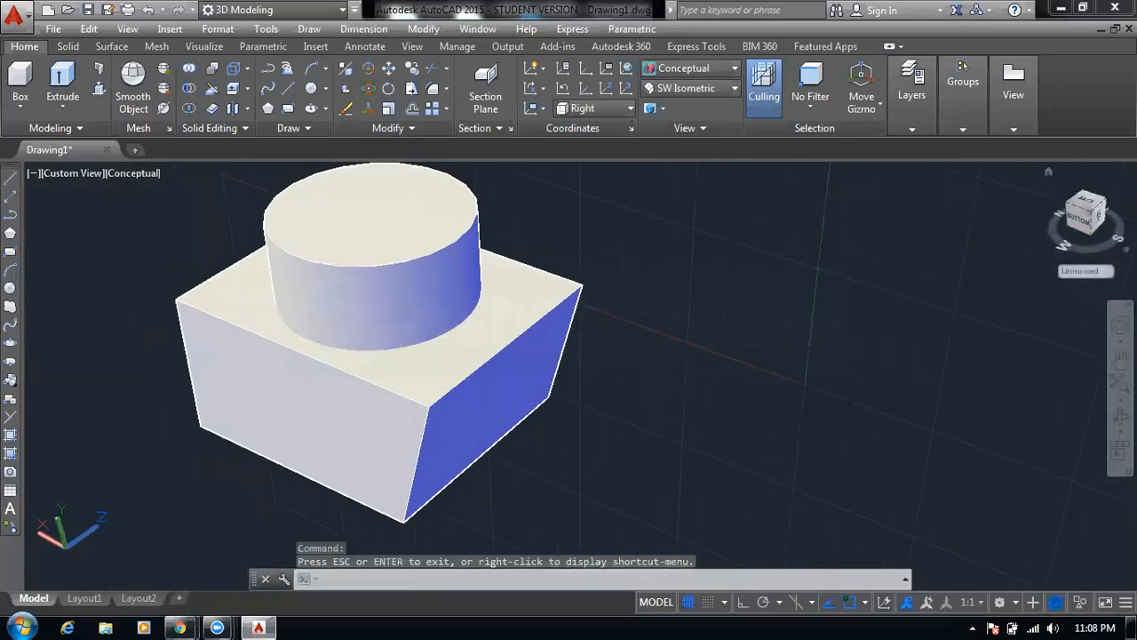
key(Escape)
click(611, 326)
scroll(611, 326, up, 2)
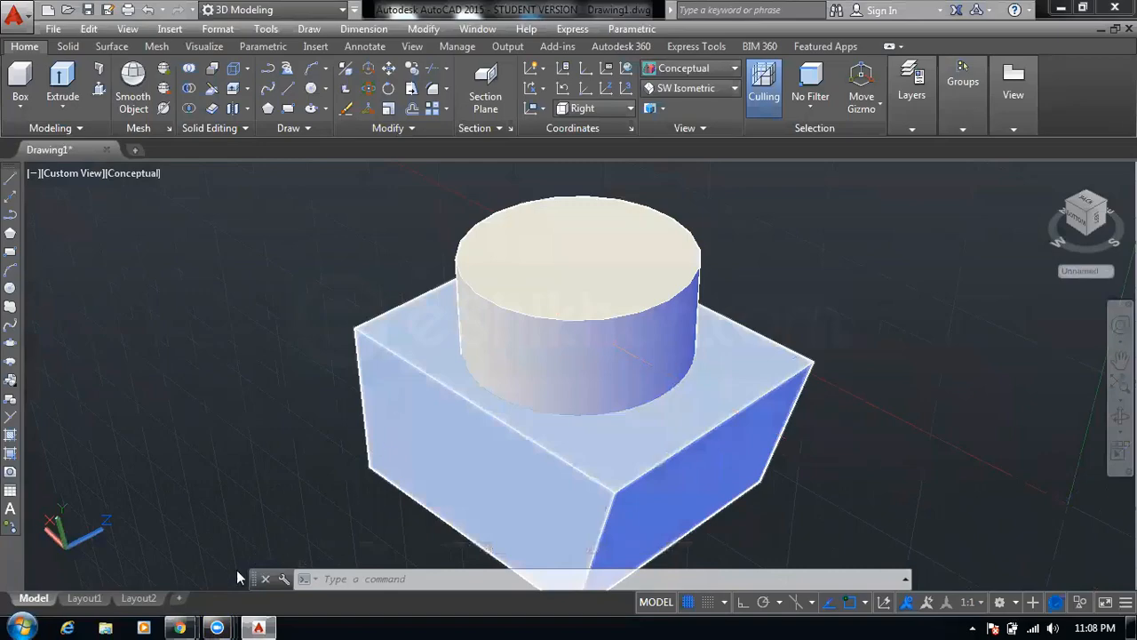
Switch to the Chrome window with the empty new tab, load eshikhon.com in it, and close the aae6.su.edu.bd tab
mouse_move(179, 627)
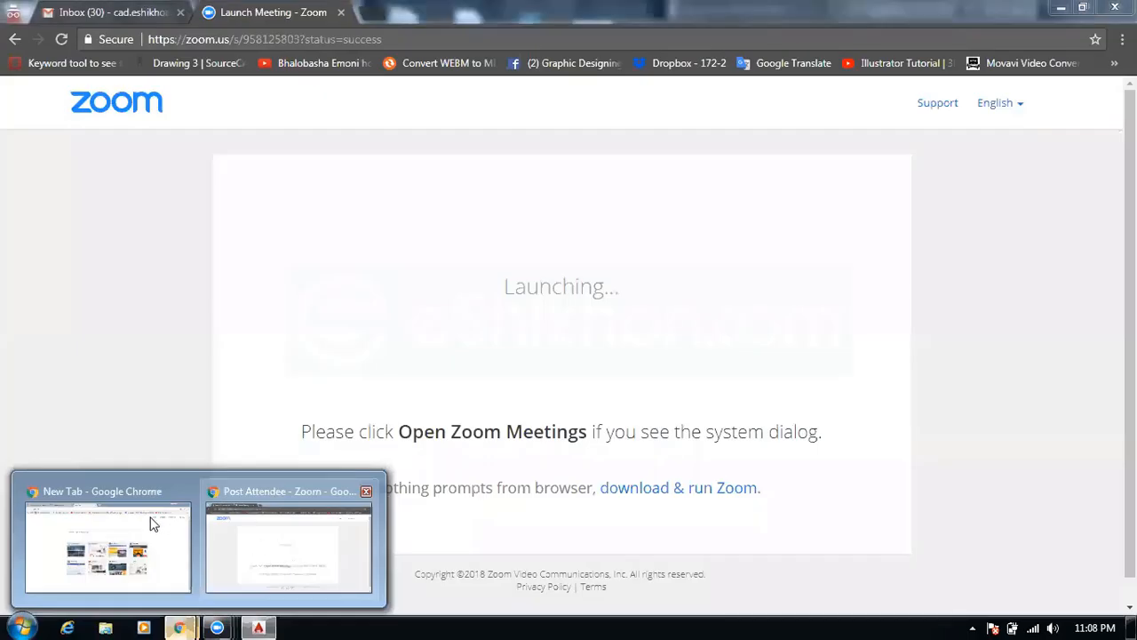
click(151, 524)
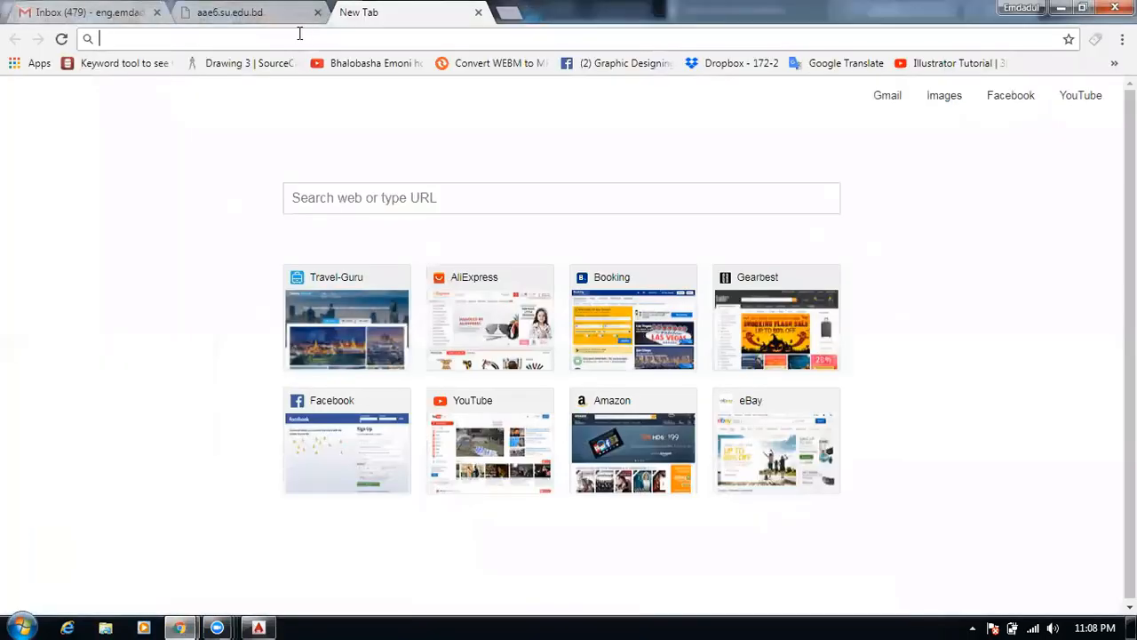
text(eshi)
key(Return)
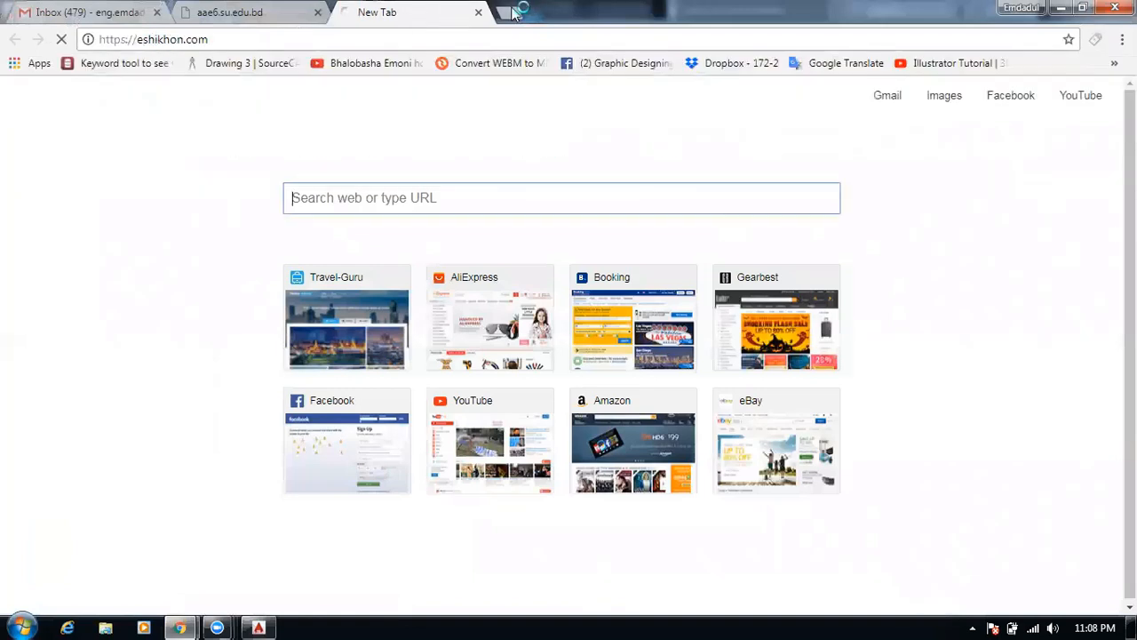
click(596, 139)
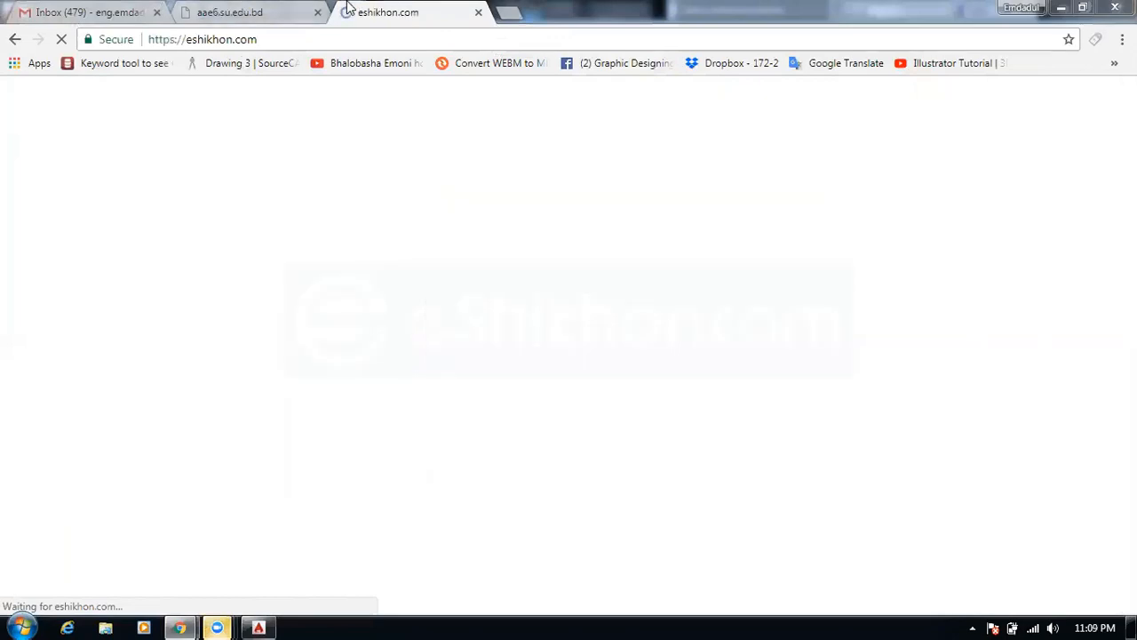
click(318, 15)
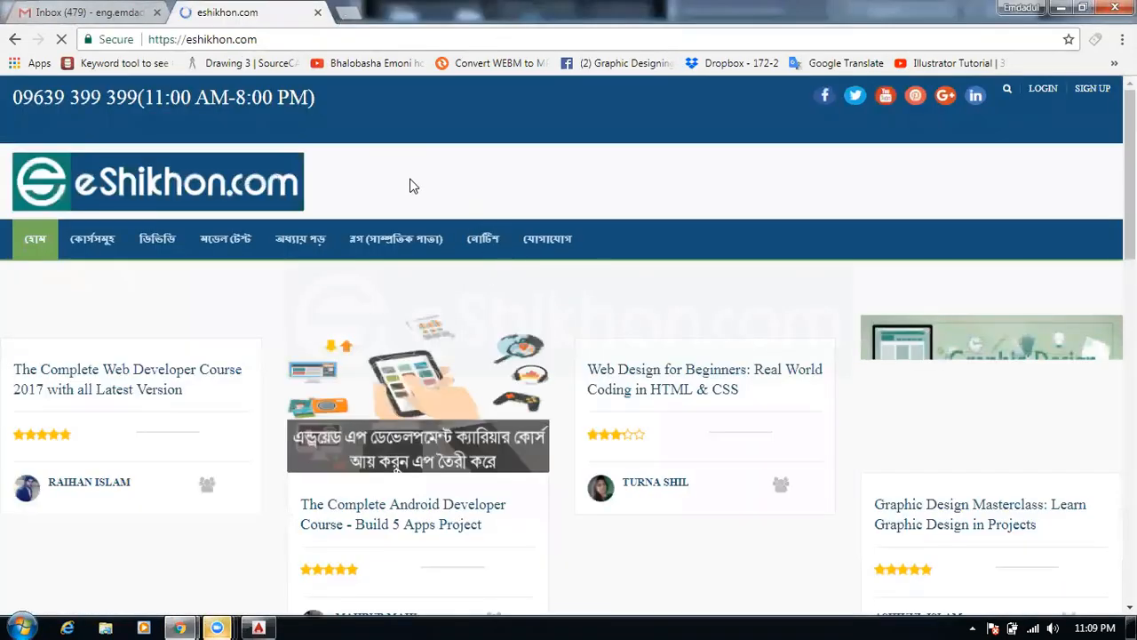
Browse the course list to The Complete AutoDesk AutoCad 2D and 3D 2017 and examine its student count and price
scroll(411, 187, down, 1)
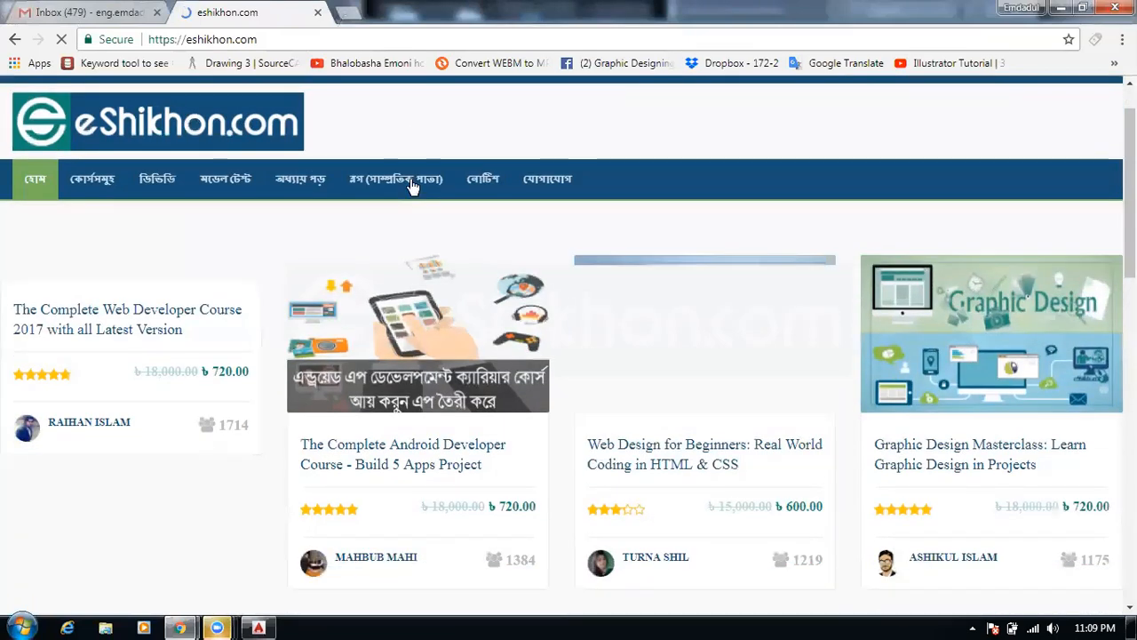
scroll(581, 279, down, 2)
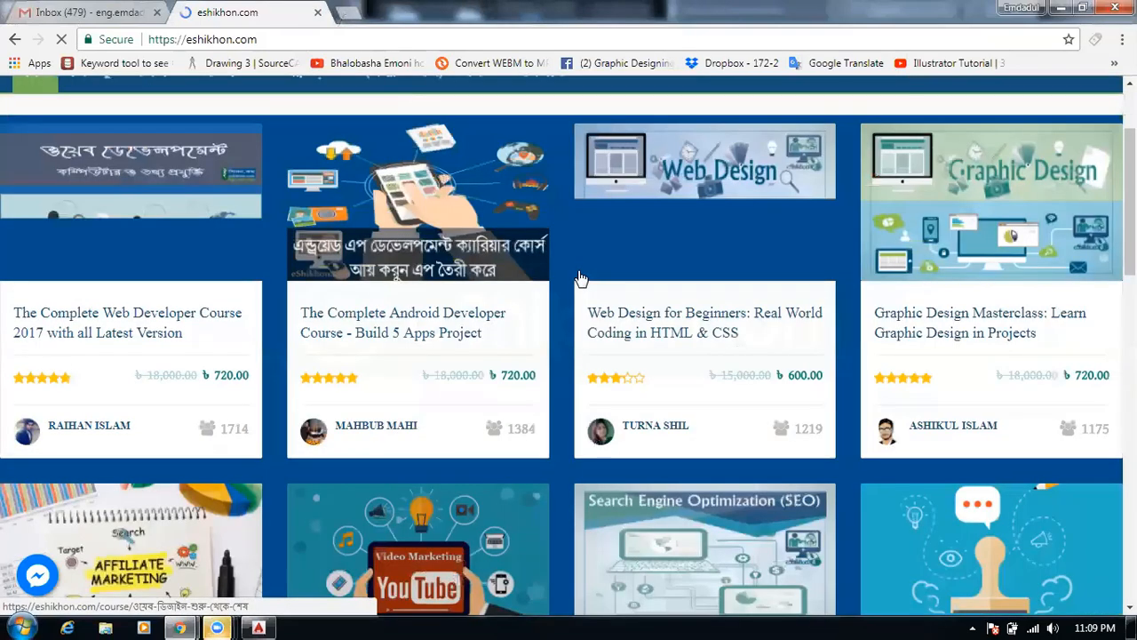
scroll(580, 279, down, 1)
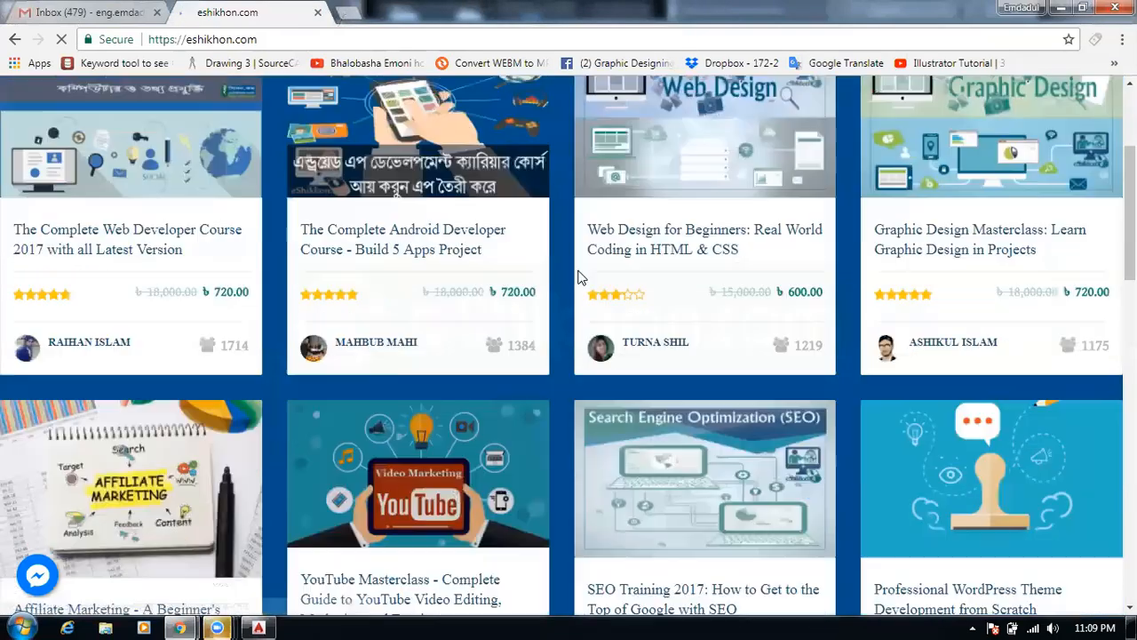
scroll(581, 279, down, 3)
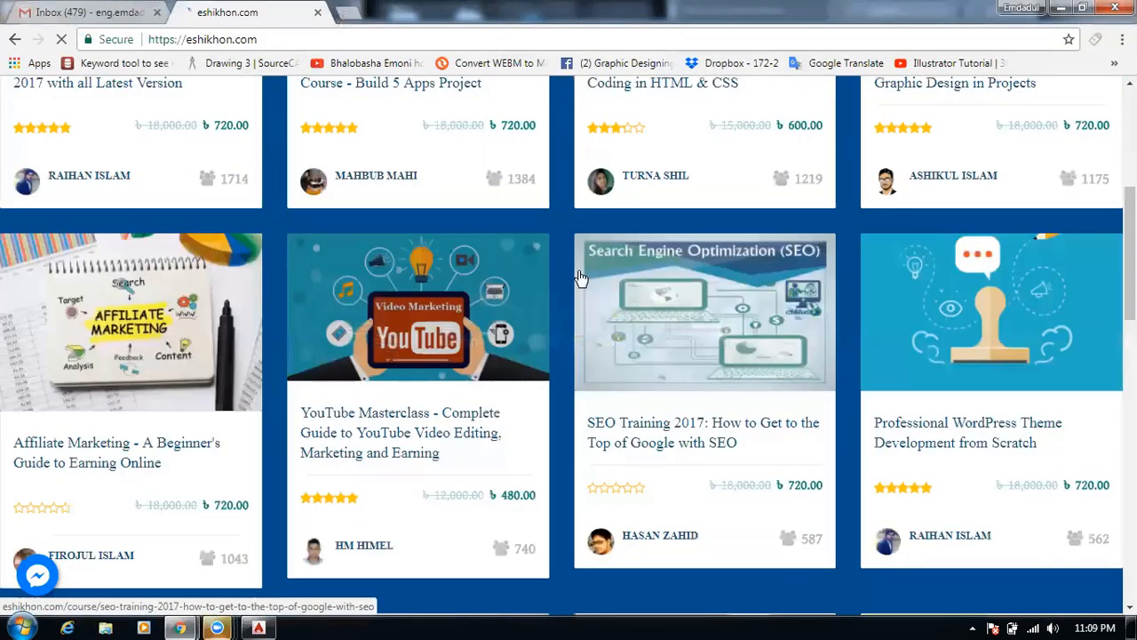
scroll(579, 278, down, 5)
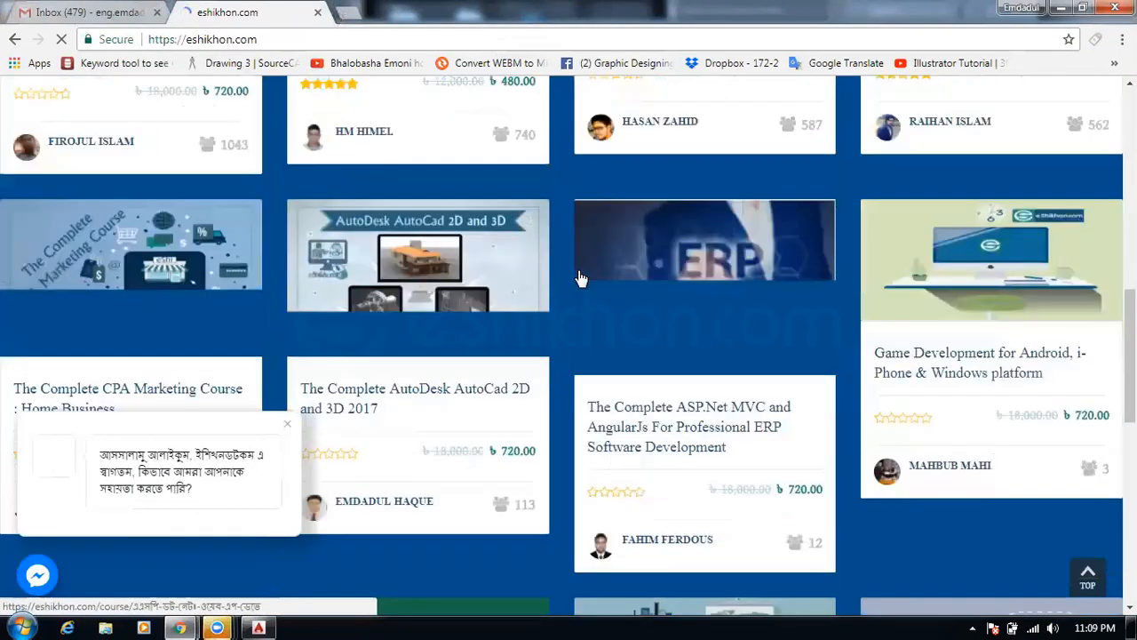
scroll(579, 279, down, 1)
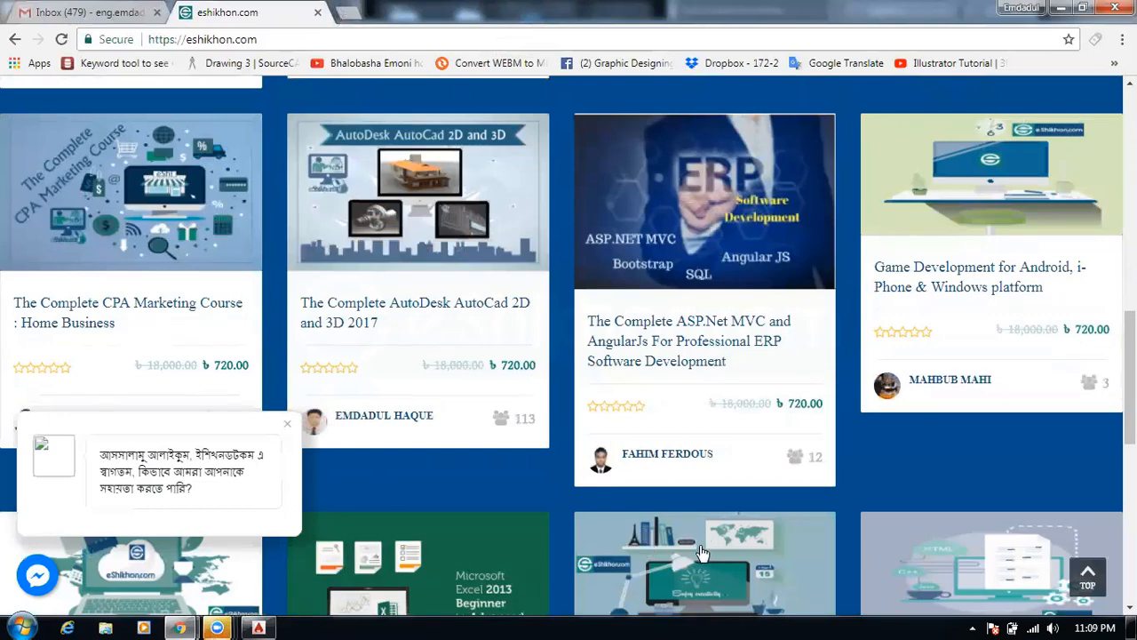
double_click(523, 417)
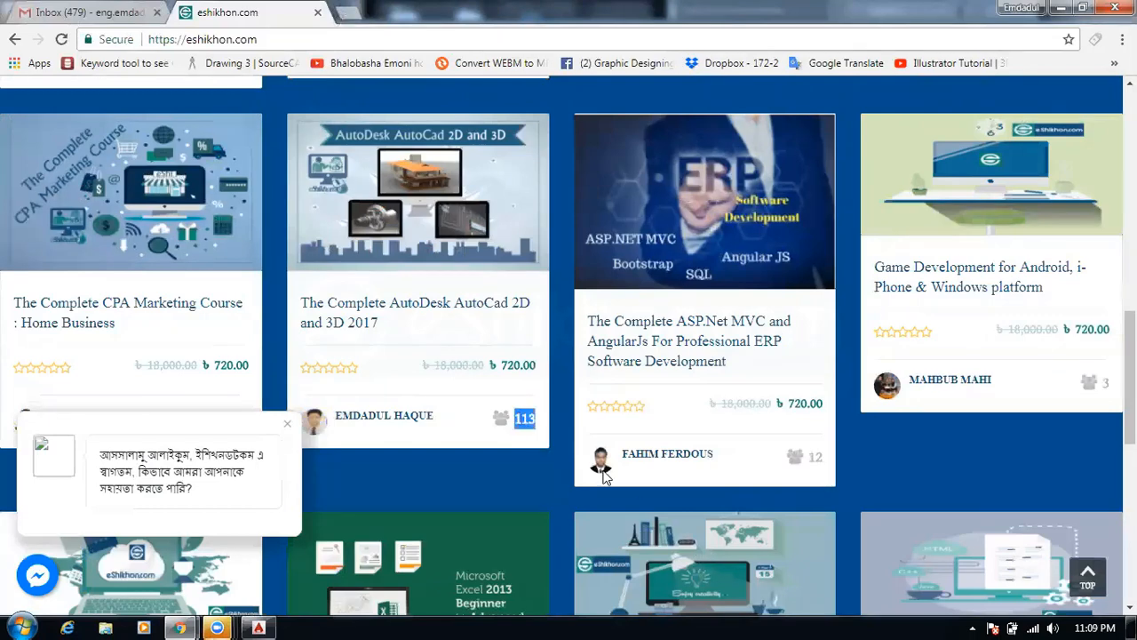
click(557, 420)
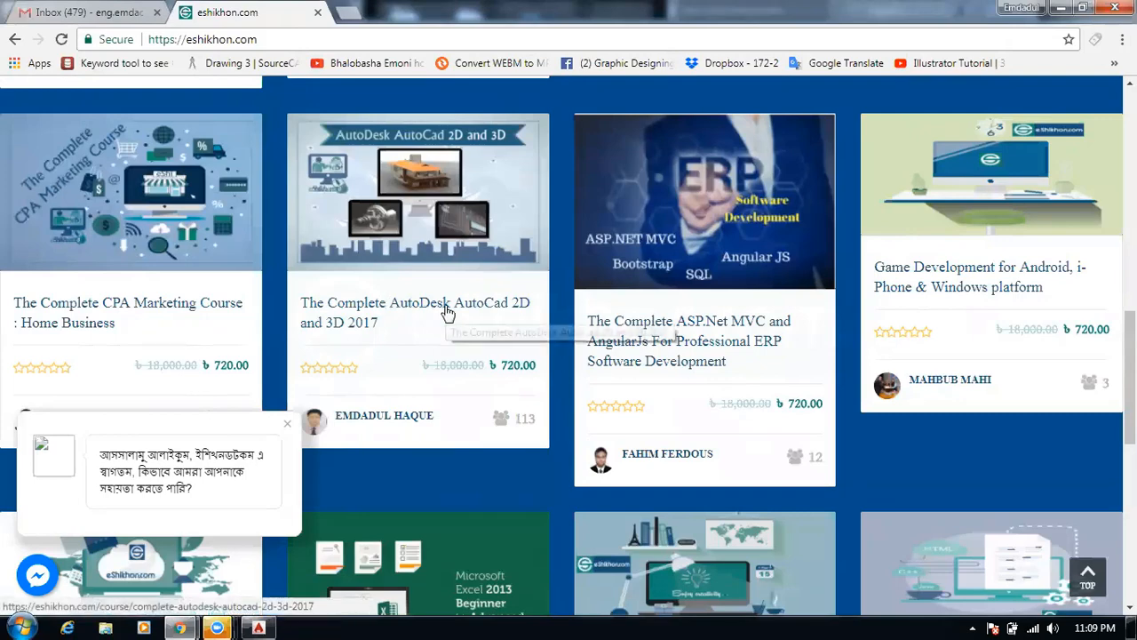
double_click(518, 367)
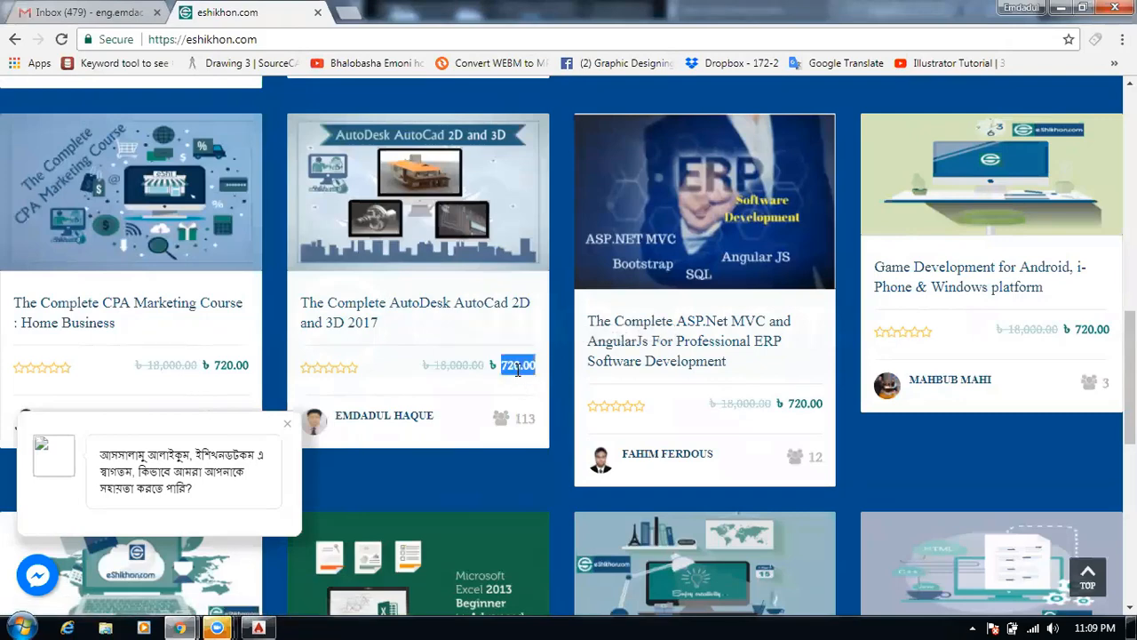
click(558, 383)
drag(522, 365, 524, 365)
double_click(517, 366)
click(564, 358)
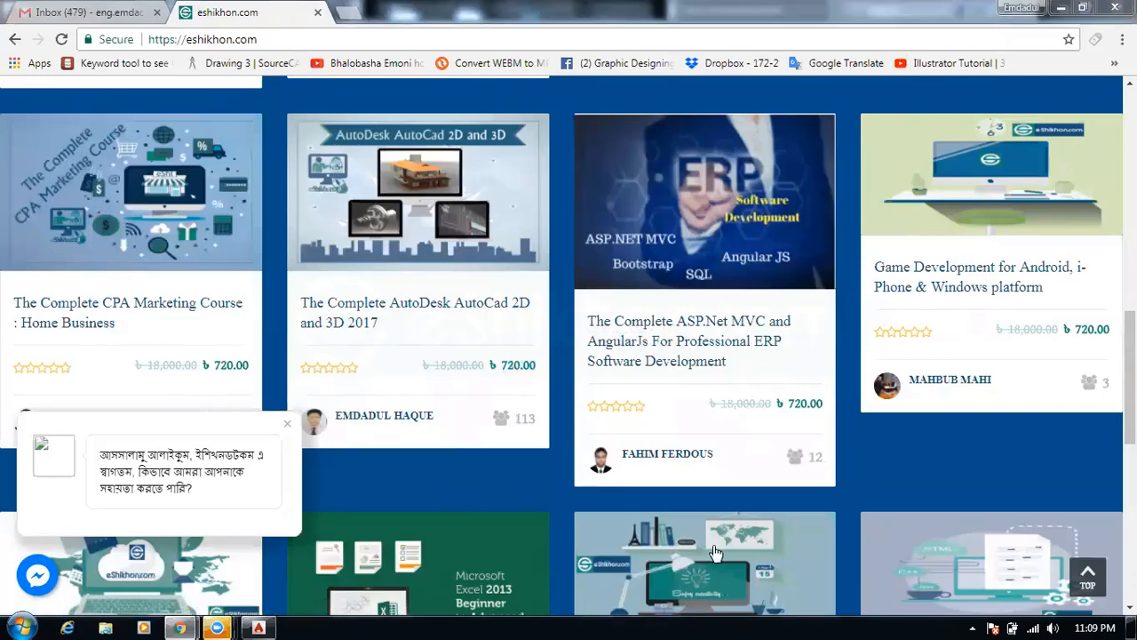
Open the course page of The Complete AutoDesk AutoCad 2D and 3D 2017 and review its learning outcomes, income areas and course batches
click(465, 311)
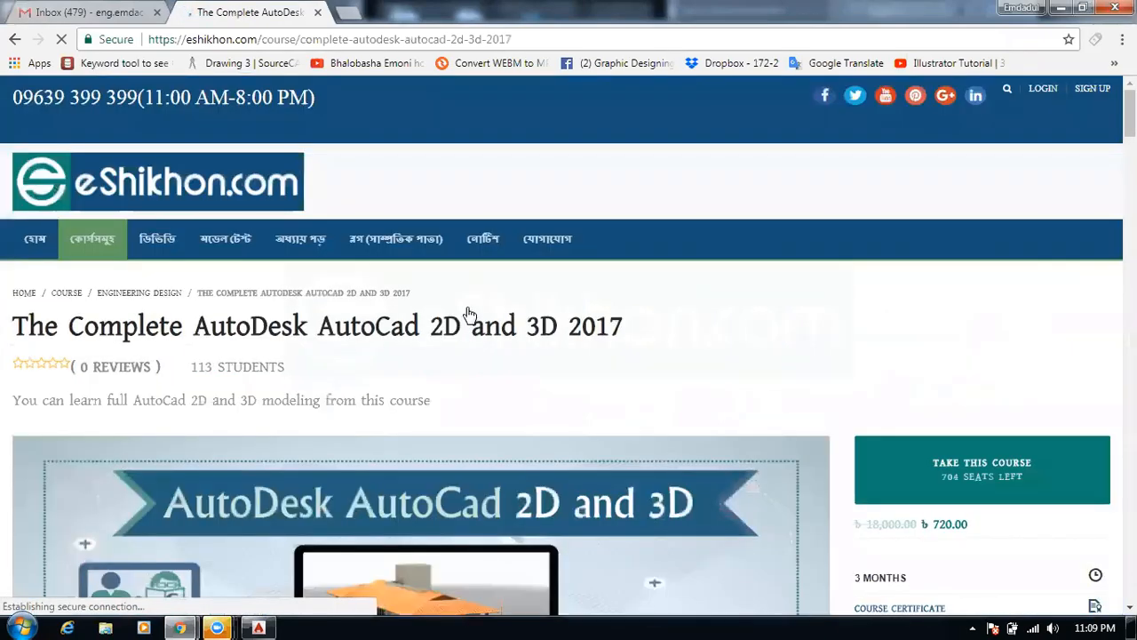
scroll(450, 290, down, 2)
scroll(449, 290, down, 1)
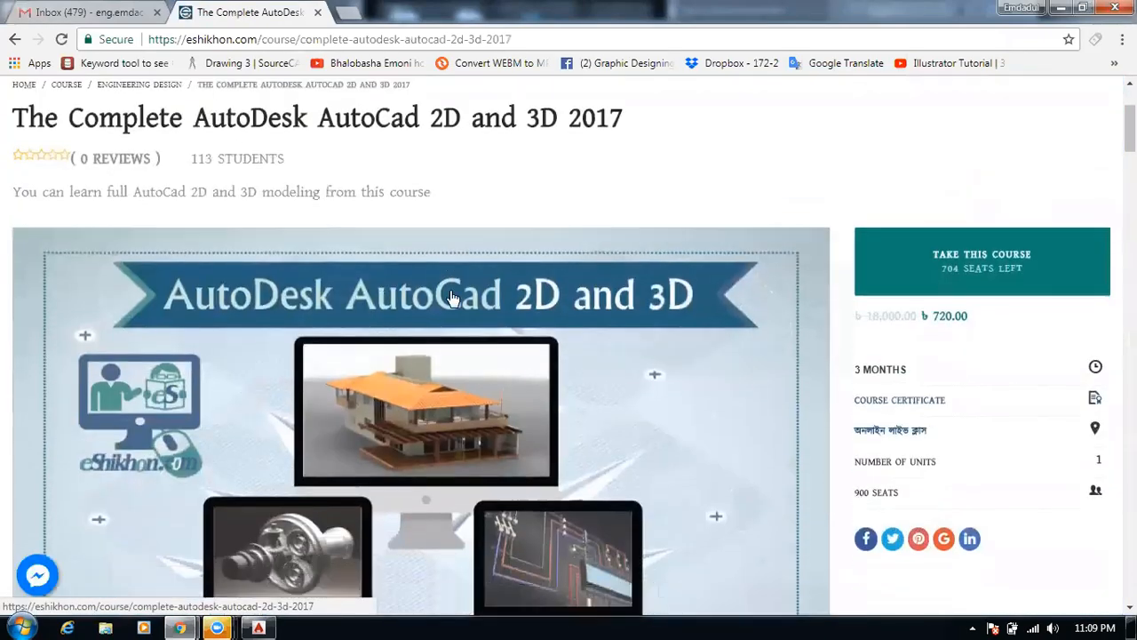
scroll(450, 289, down, 5)
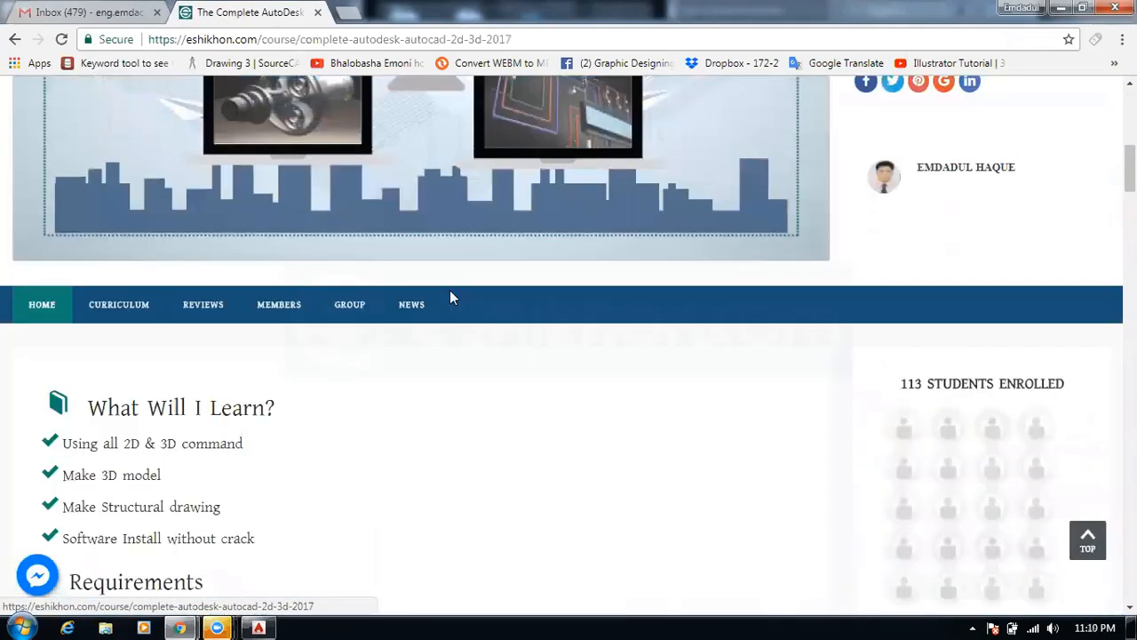
scroll(450, 297, down, 4)
scroll(449, 297, down, 5)
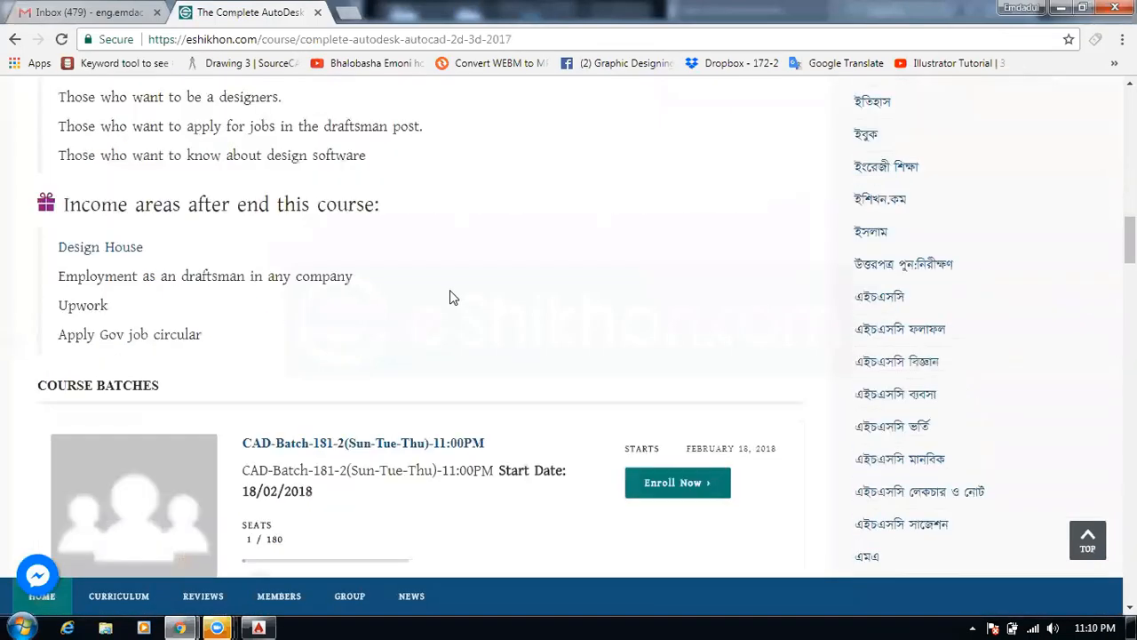
Review the course batches and curriculum, and highlight the description and start date of CAD-Batch-181-2
scroll(449, 297, down, 4)
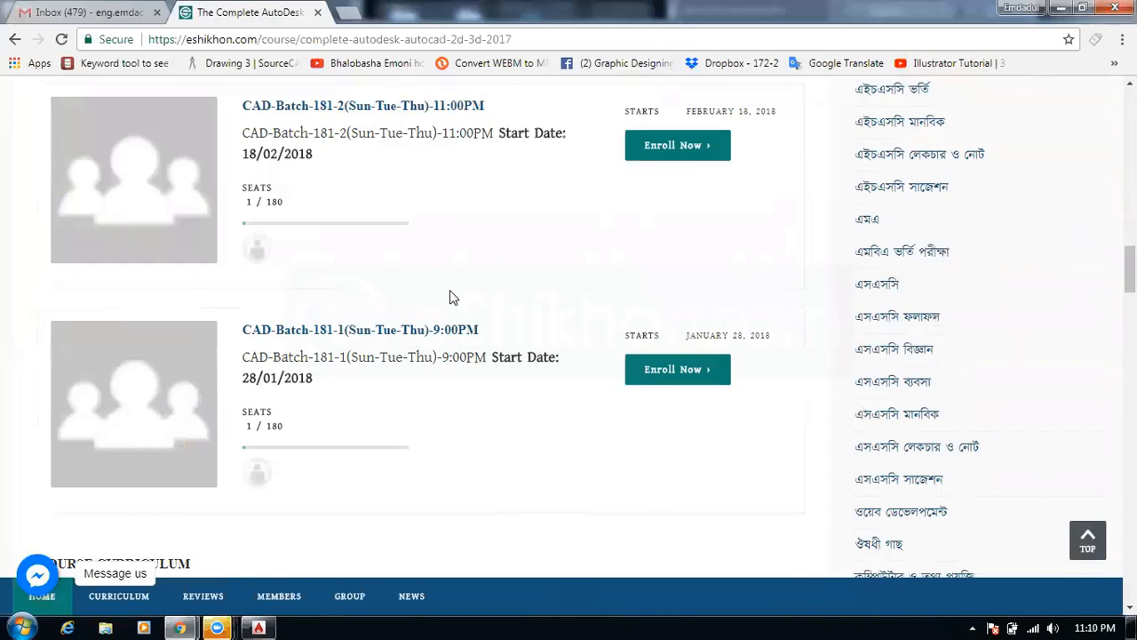
scroll(449, 296, down, 4)
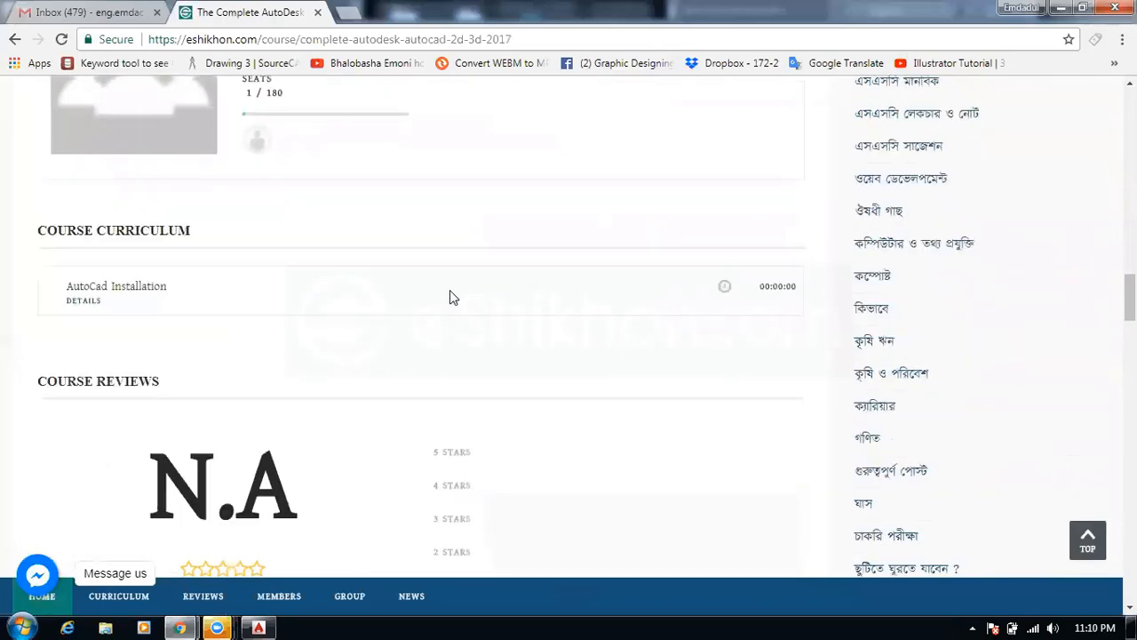
scroll(450, 296, up, 4)
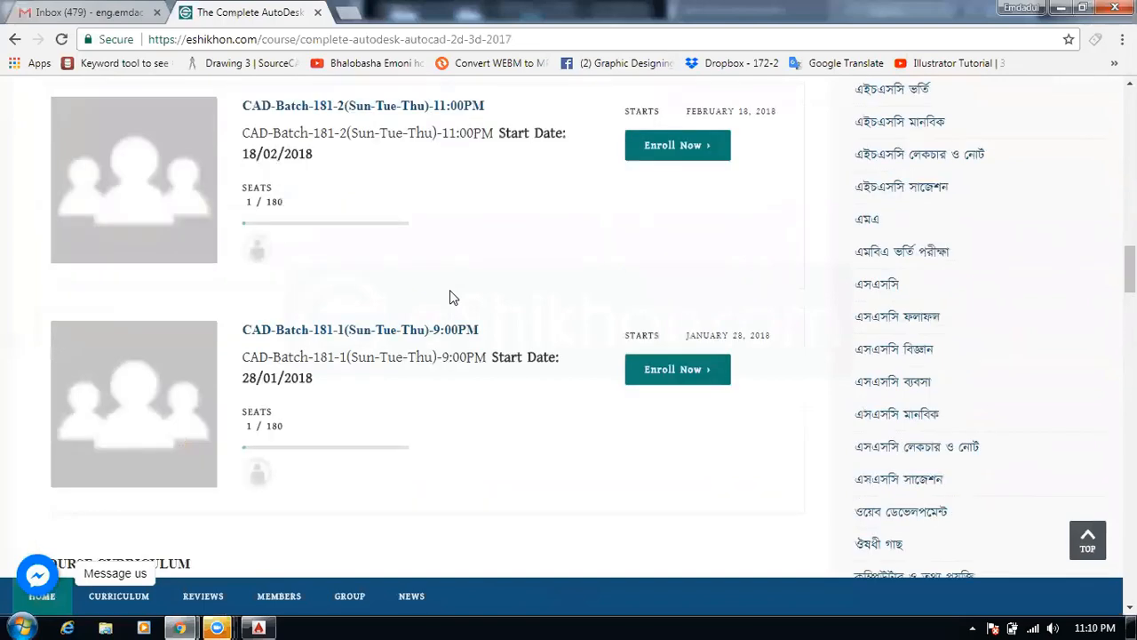
scroll(450, 297, up, 1)
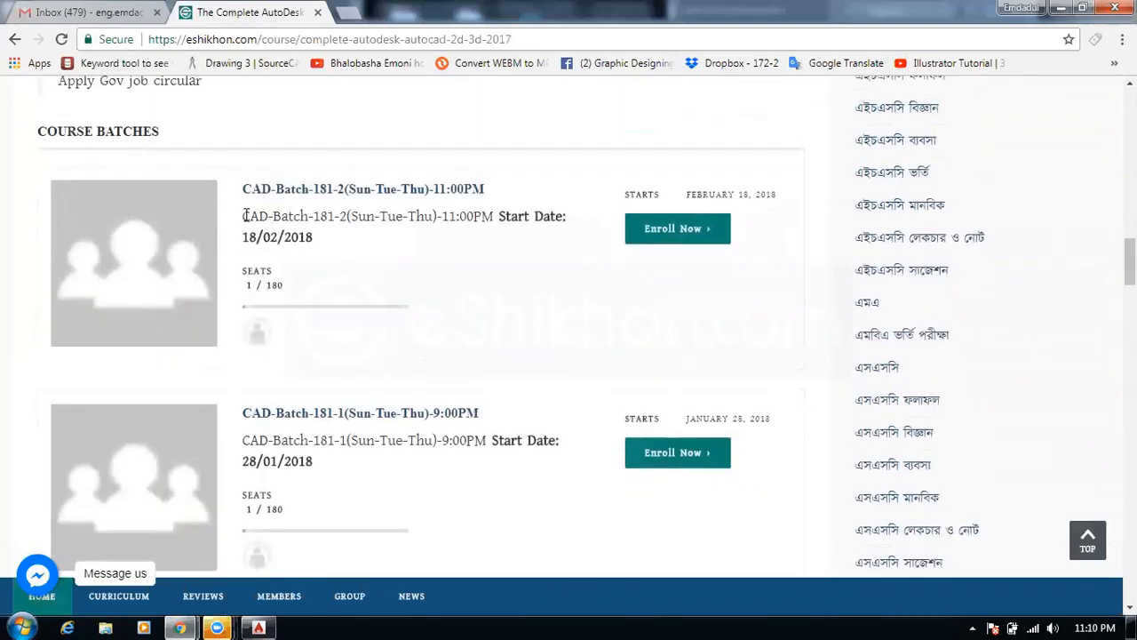
drag(245, 215, 325, 247)
click(326, 250)
Review the course's target learners and income areas, and return to the course title, price and duration
scroll(372, 258, up, 5)
scroll(370, 260, down, 2)
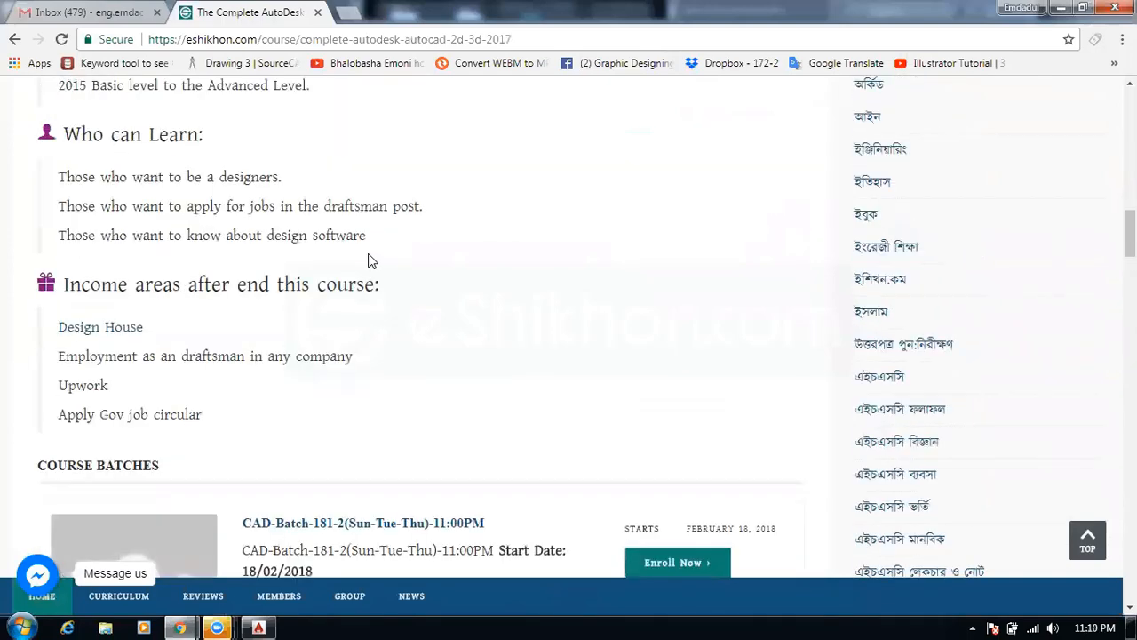
scroll(372, 260, up, 5)
scroll(373, 260, up, 4)
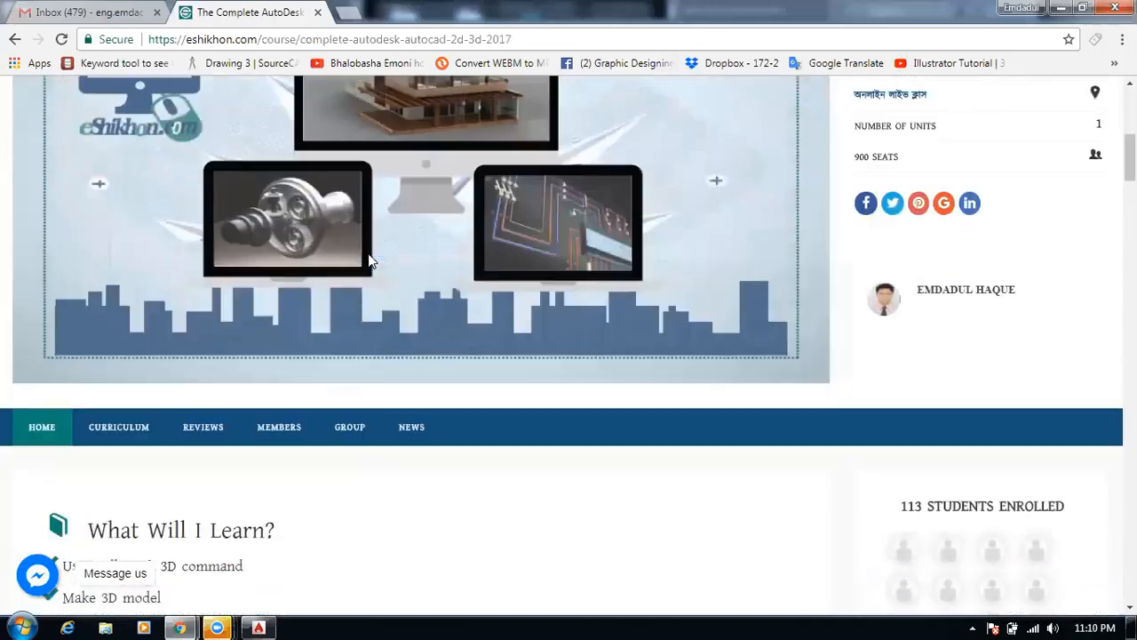
scroll(371, 259, down, 1)
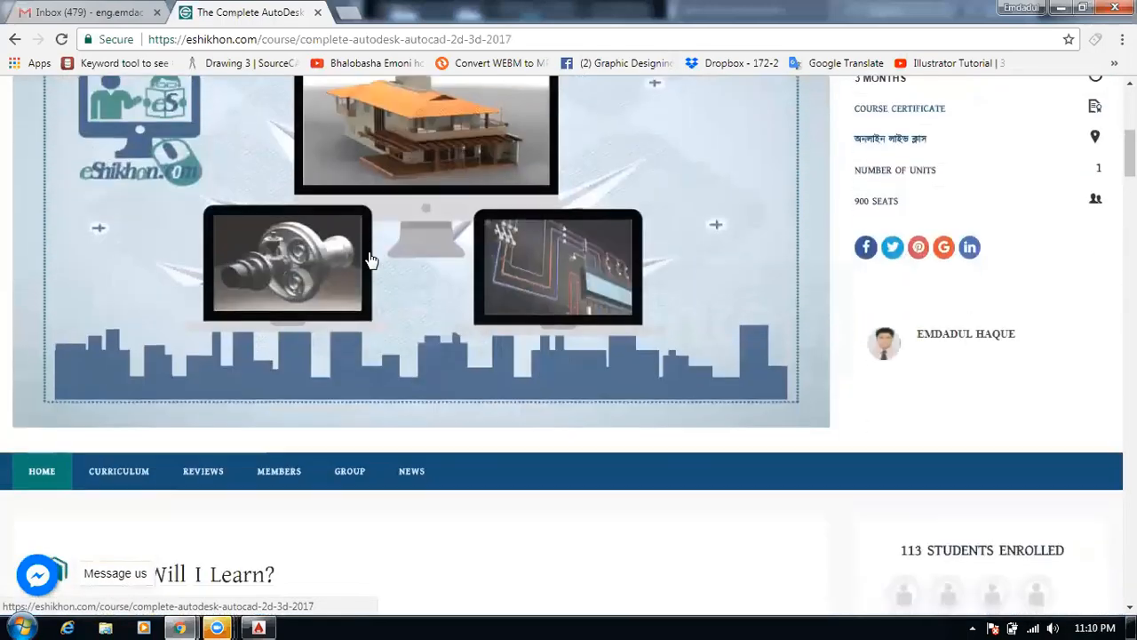
scroll(372, 260, up, 4)
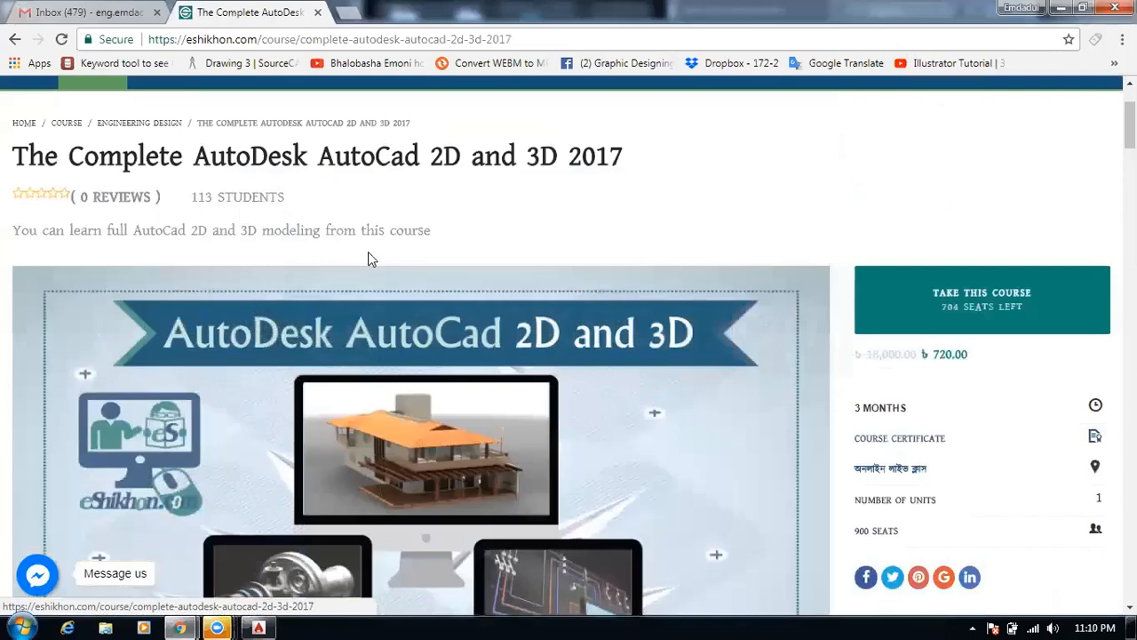
scroll(371, 258, up, 2)
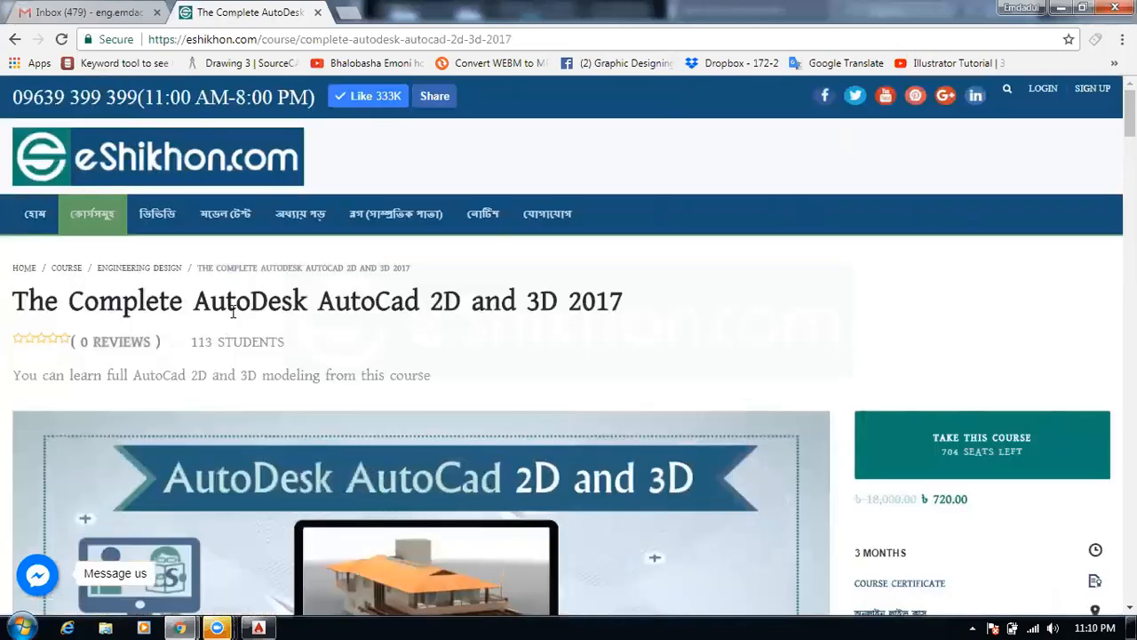
Go through the course description, batches and curriculum down to the Course Reviews section
scroll(231, 304, down, 9)
scroll(234, 305, down, 6)
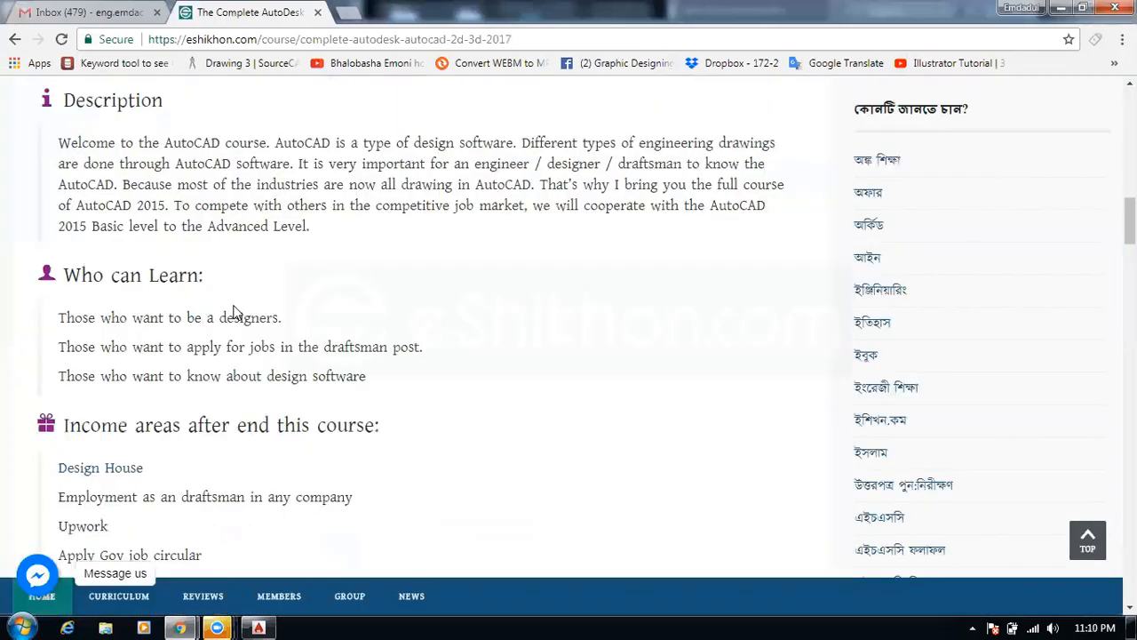
scroll(235, 312, down, 6)
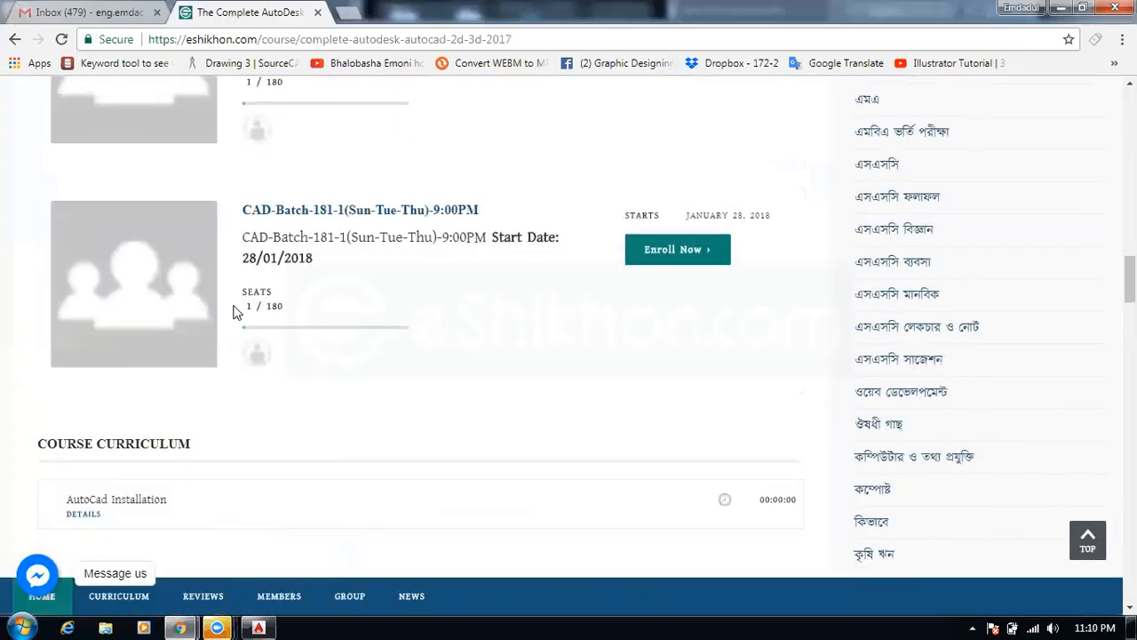
scroll(234, 312, down, 2)
scroll(234, 312, up, 3)
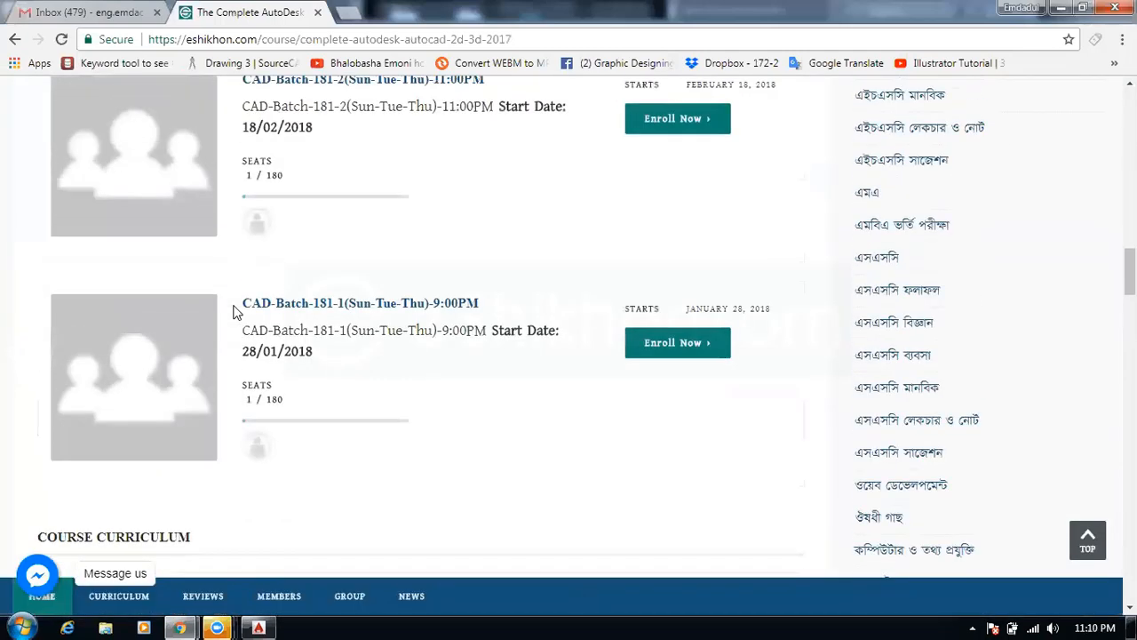
scroll(235, 311, down, 5)
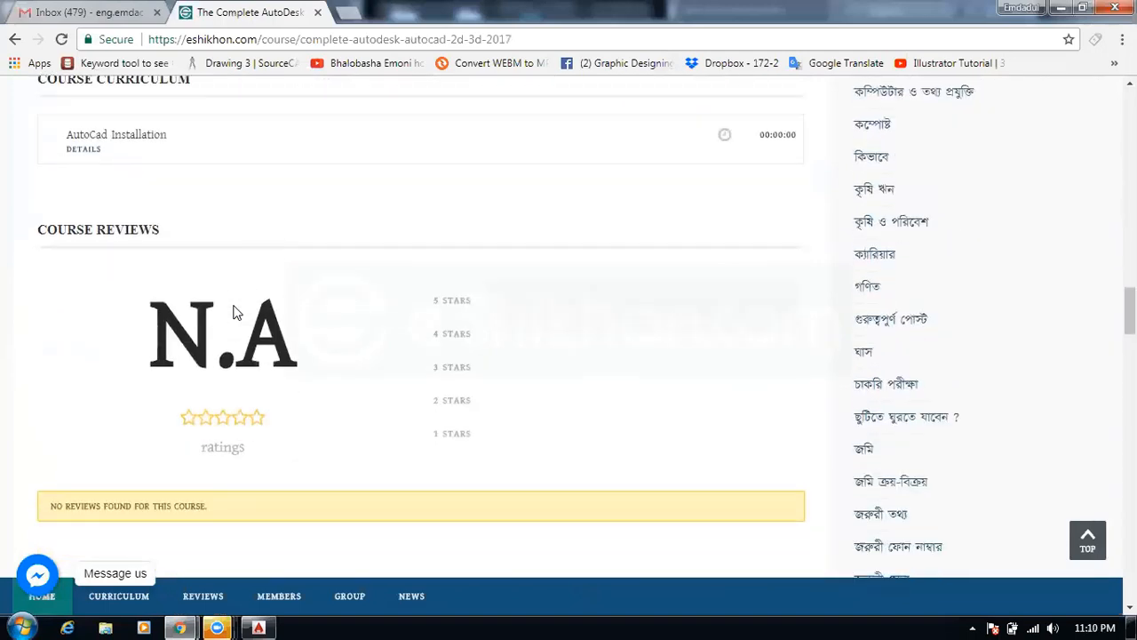
scroll(235, 312, down, 1)
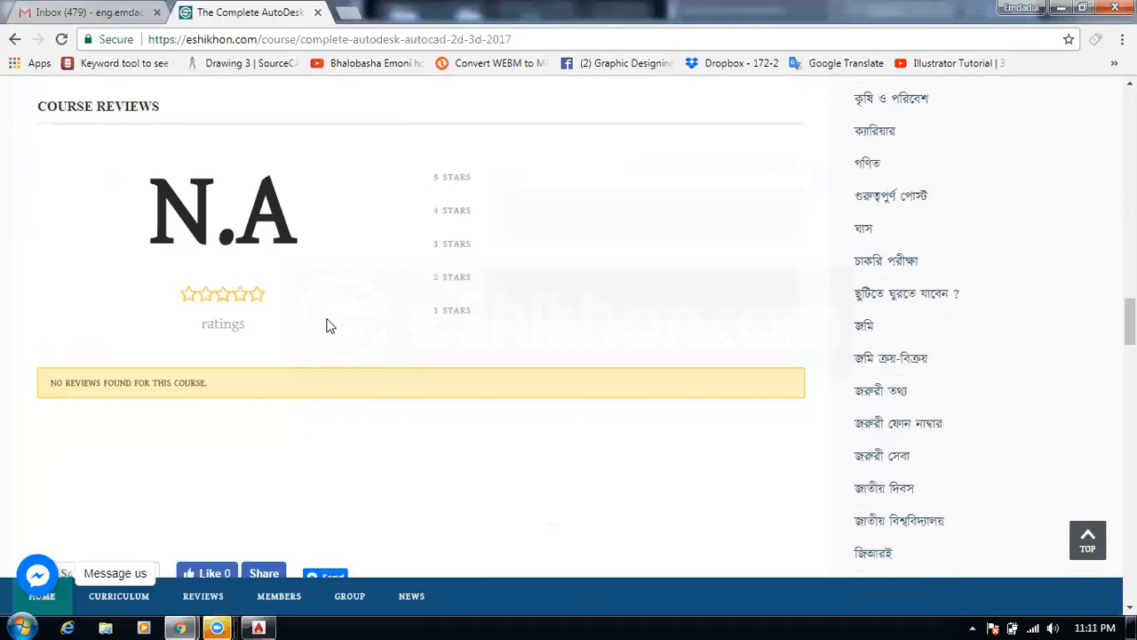
Highlight the overall N.A rating in the Course Reviews section several times to point it out, leaving it unselected
drag(174, 210, 286, 205)
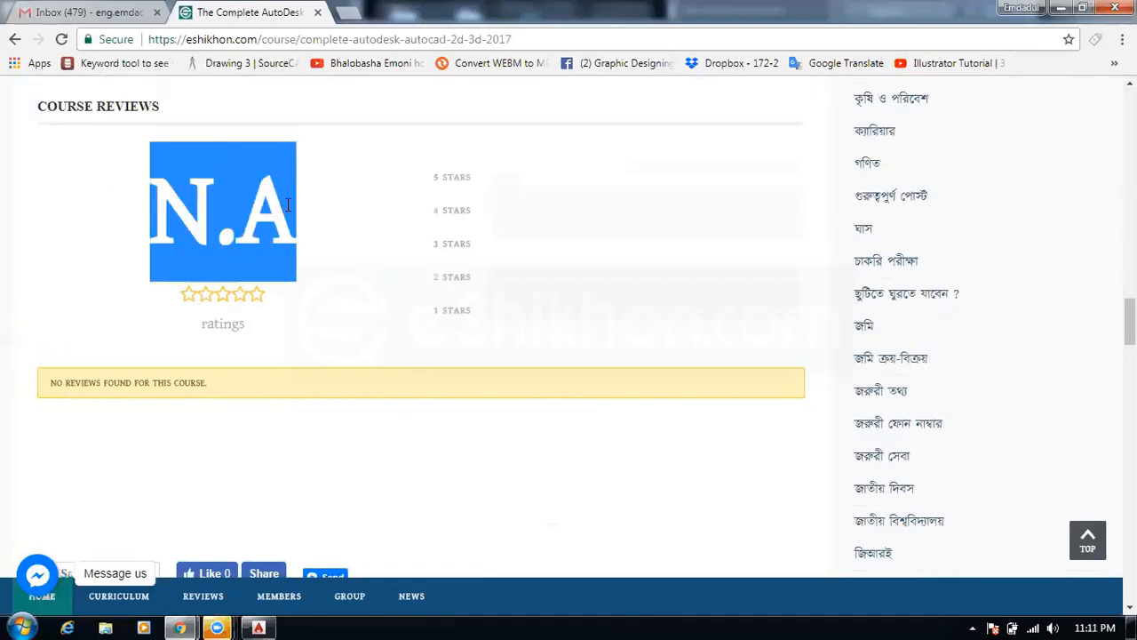
click(304, 203)
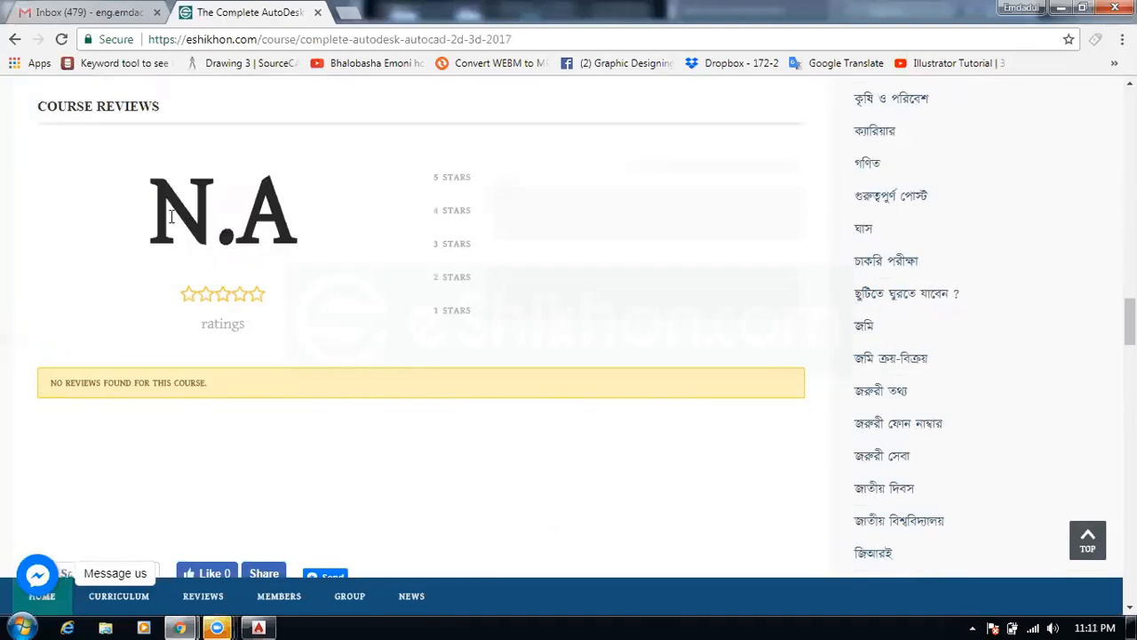
drag(172, 217, 297, 229)
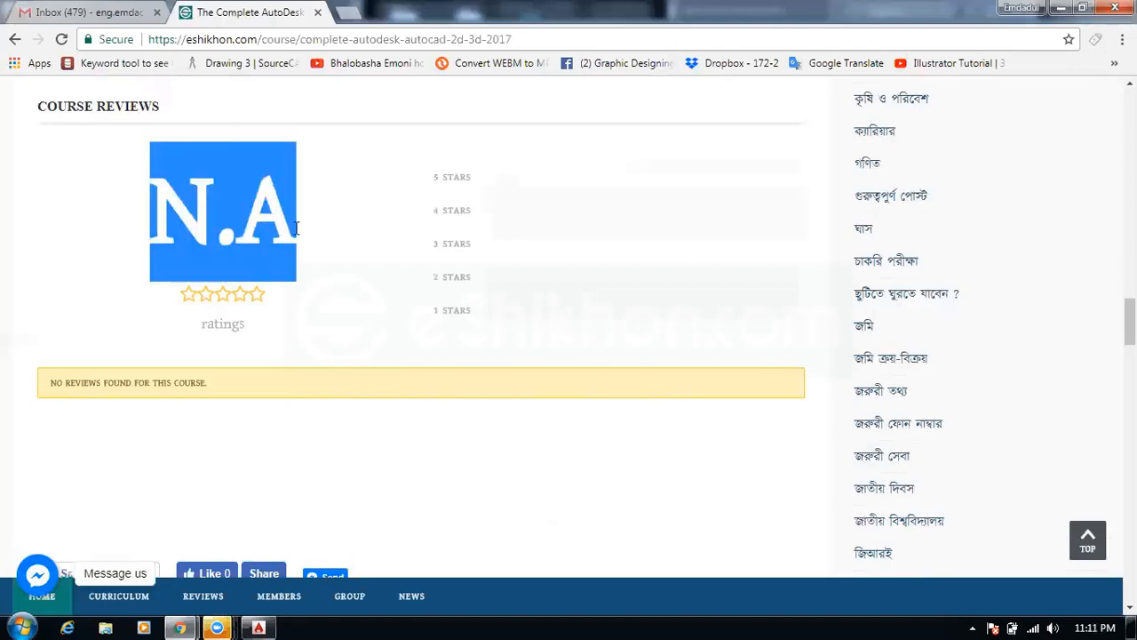
click(286, 221)
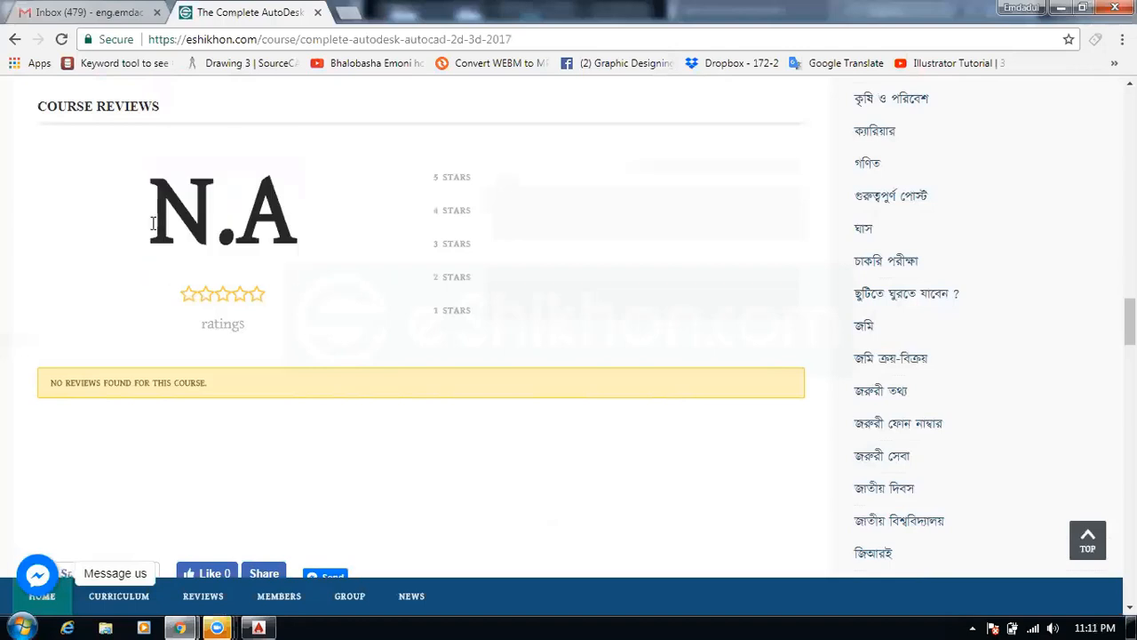
drag(152, 223, 289, 220)
click(353, 218)
drag(174, 216, 302, 220)
click(353, 221)
drag(181, 213, 299, 220)
click(338, 224)
drag(176, 224, 309, 228)
click(320, 224)
drag(153, 226, 289, 226)
click(293, 225)
Examine the course page again from its title through learning outcomes, batches and curriculum to the reviews and sharing options
scroll(289, 228, up, 10)
scroll(286, 230, up, 10)
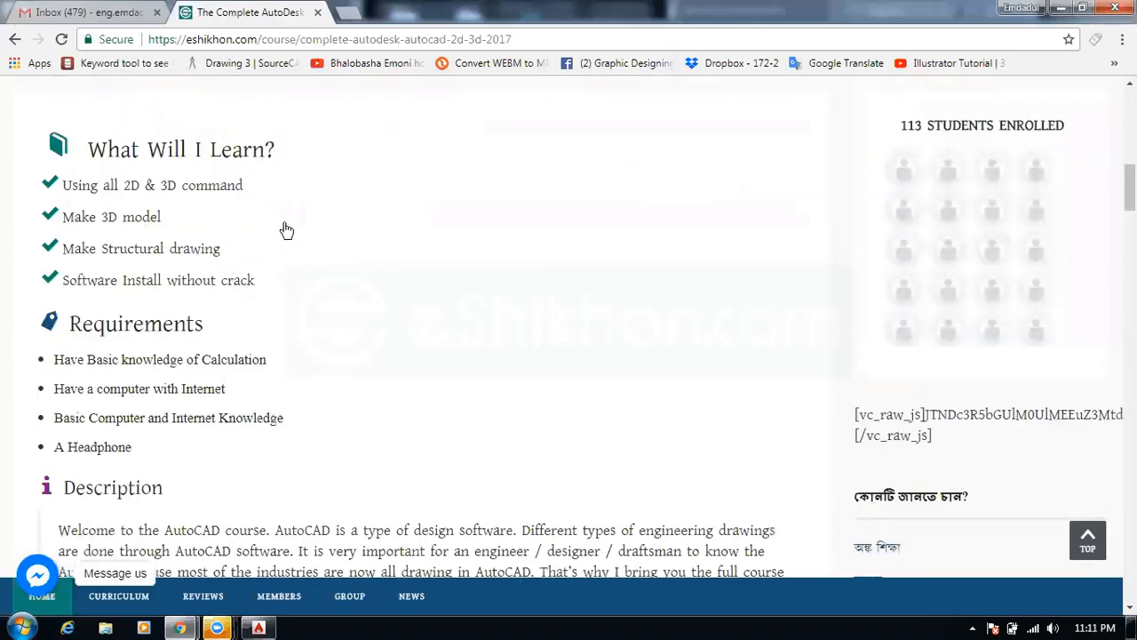
scroll(283, 222, up, 1)
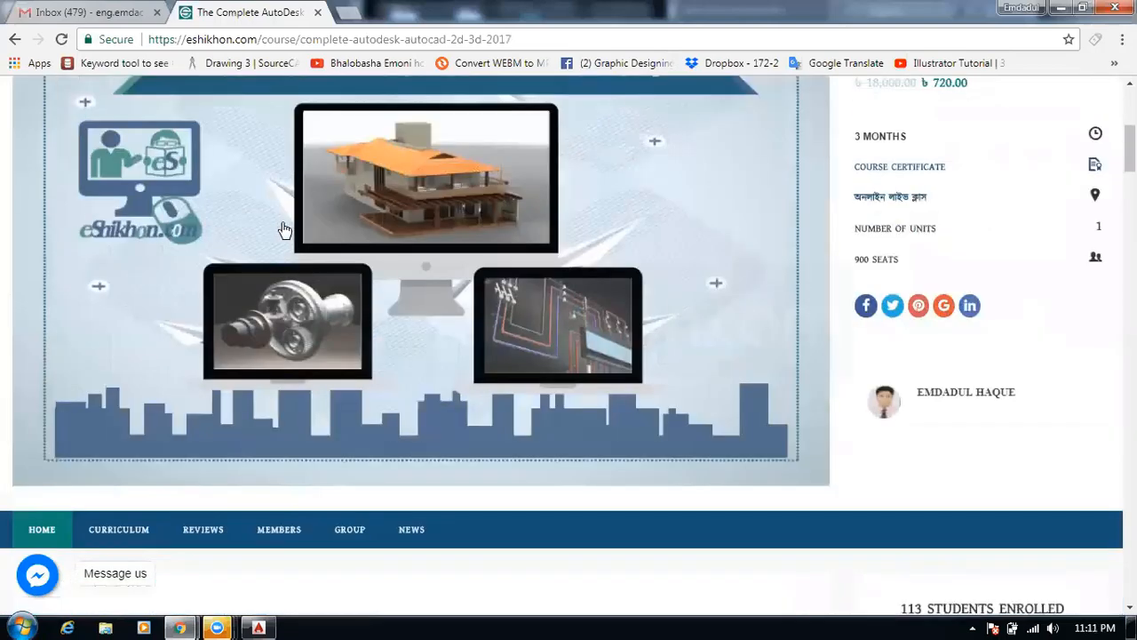
scroll(284, 230, up, 4)
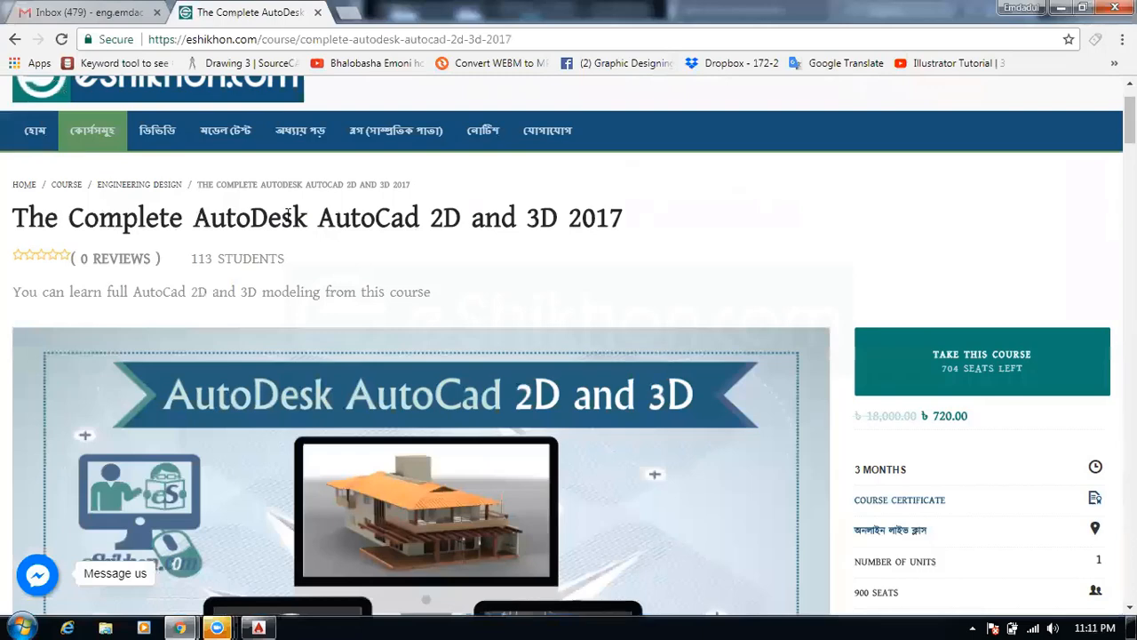
scroll(288, 222, down, 8)
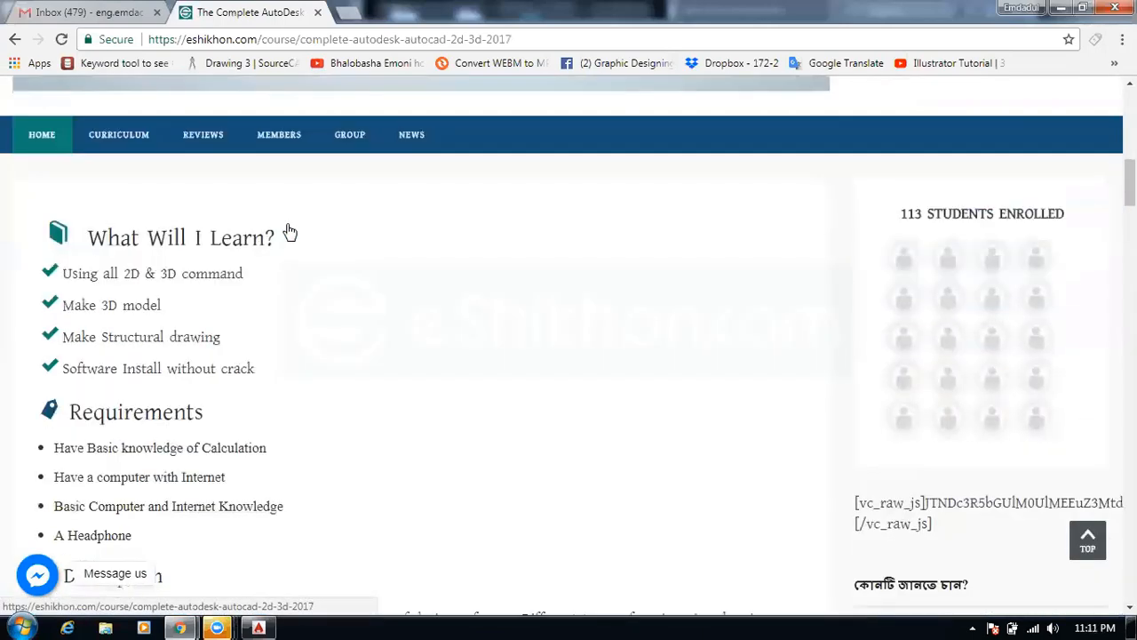
scroll(290, 233, down, 10)
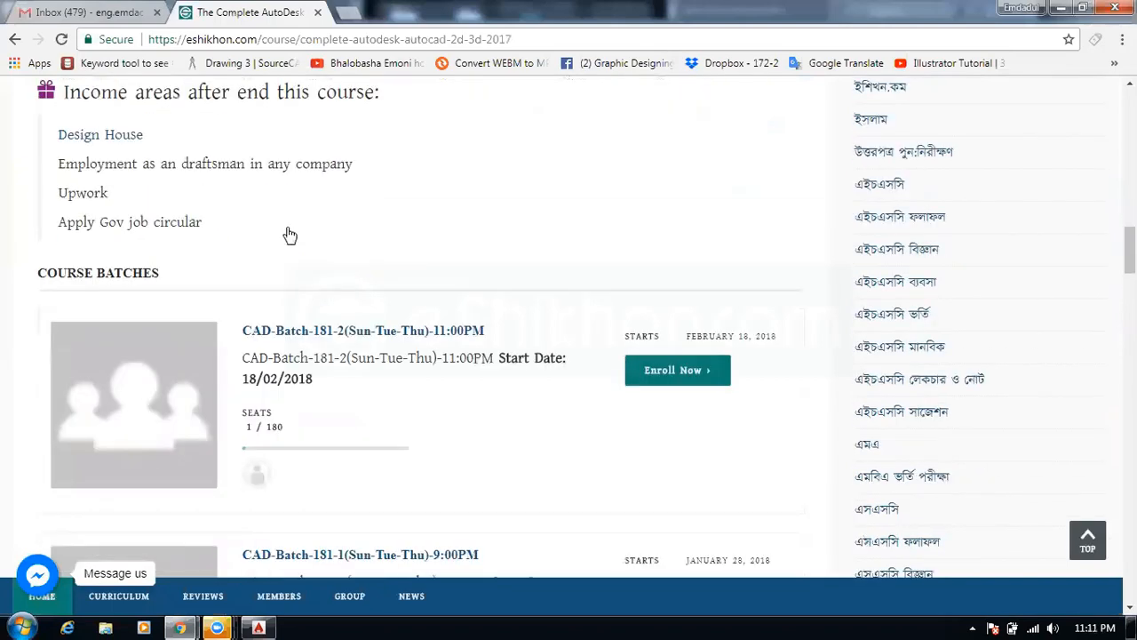
scroll(287, 227, down, 8)
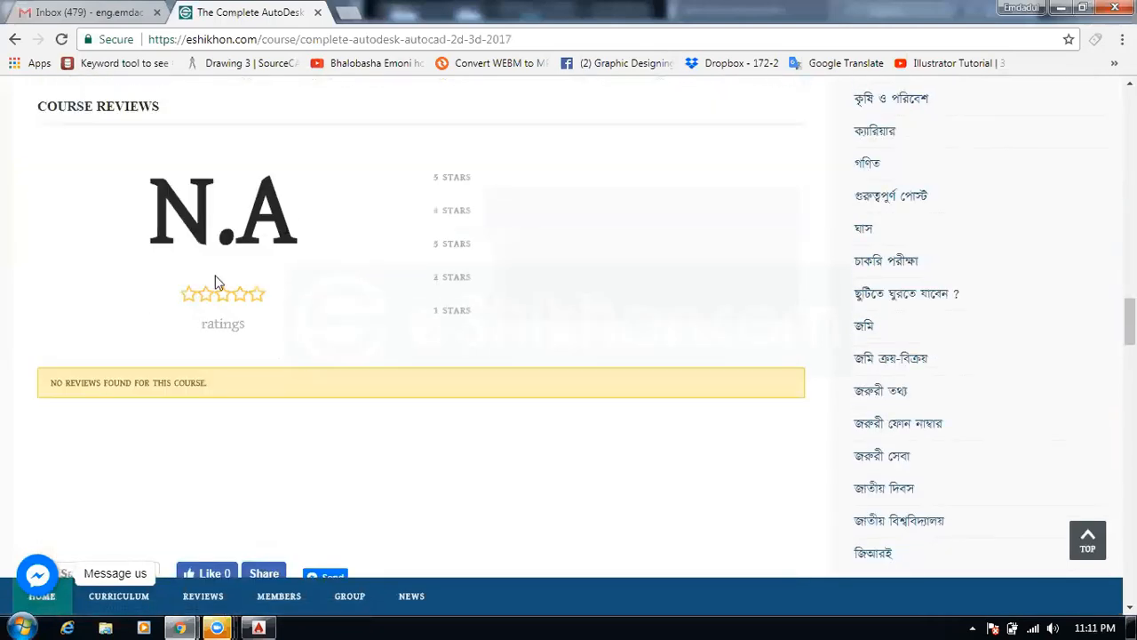
scroll(191, 281, up, 2)
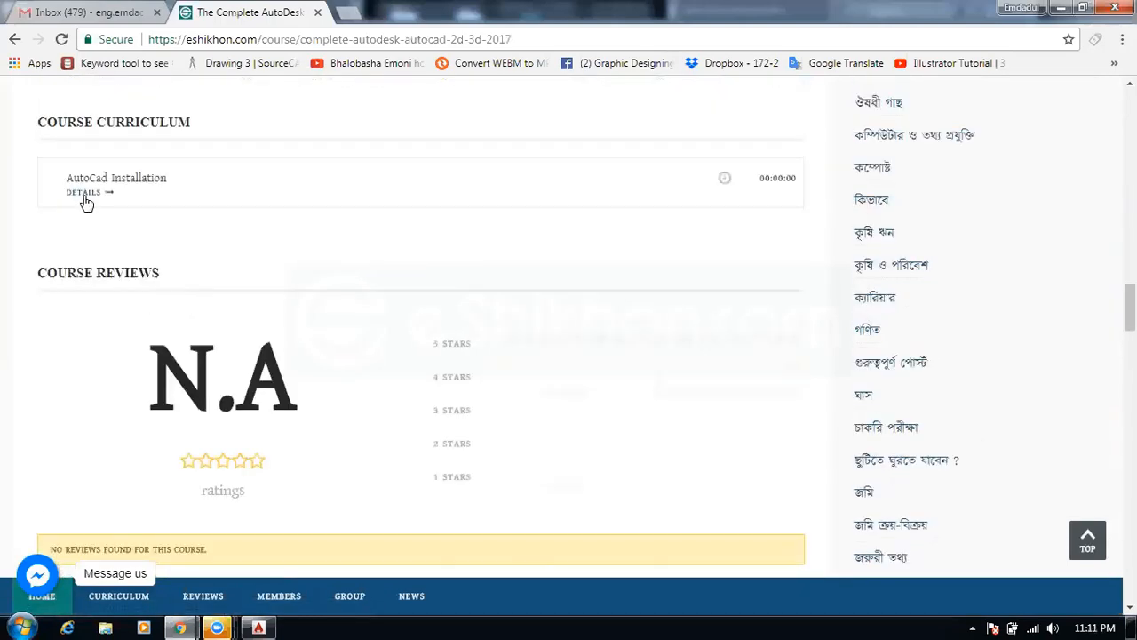
scroll(157, 274, down, 2)
scroll(155, 282, down, 2)
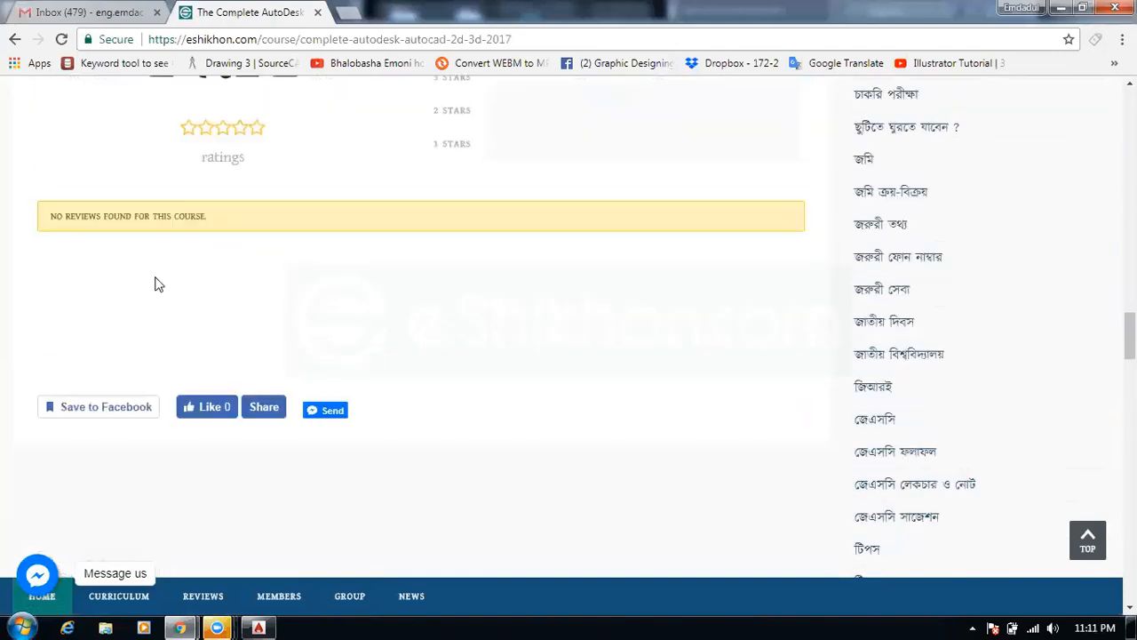
scroll(157, 284, up, 3)
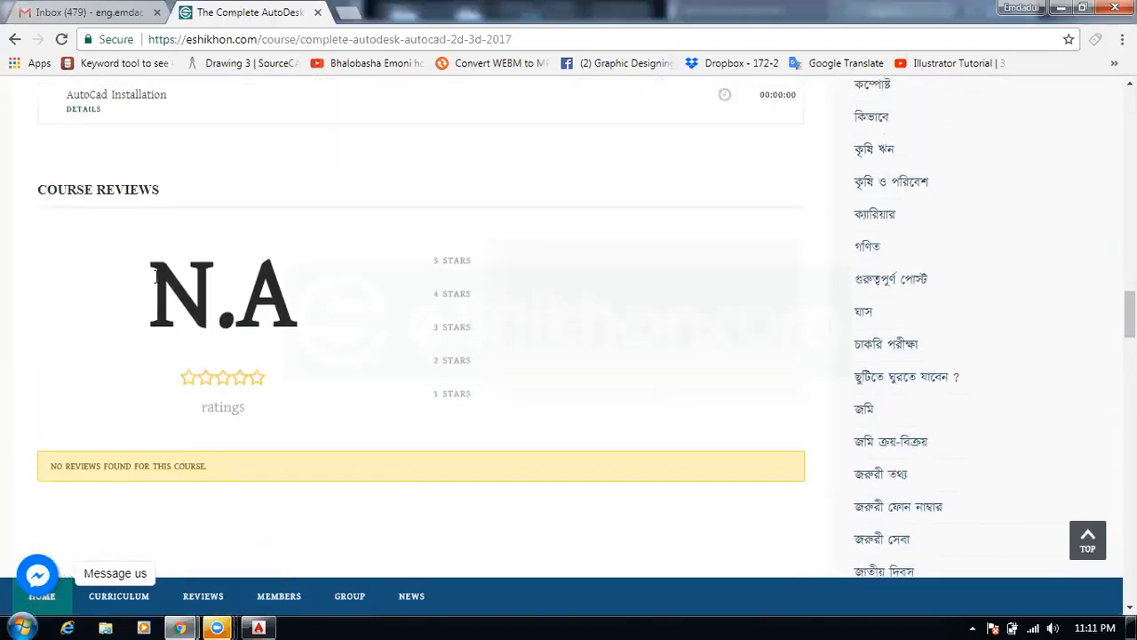
Point out the large N.A rating under Course Reviews again by repeatedly highlighting it and clearing the selection
drag(78, 213, 182, 302)
click(184, 305)
mouse_move(182, 286)
mouse_down()
mouse_move(298, 294)
mouse_move(185, 307)
mouse_up()
click(321, 295)
click(178, 306)
drag(297, 327, 185, 322)
click(194, 300)
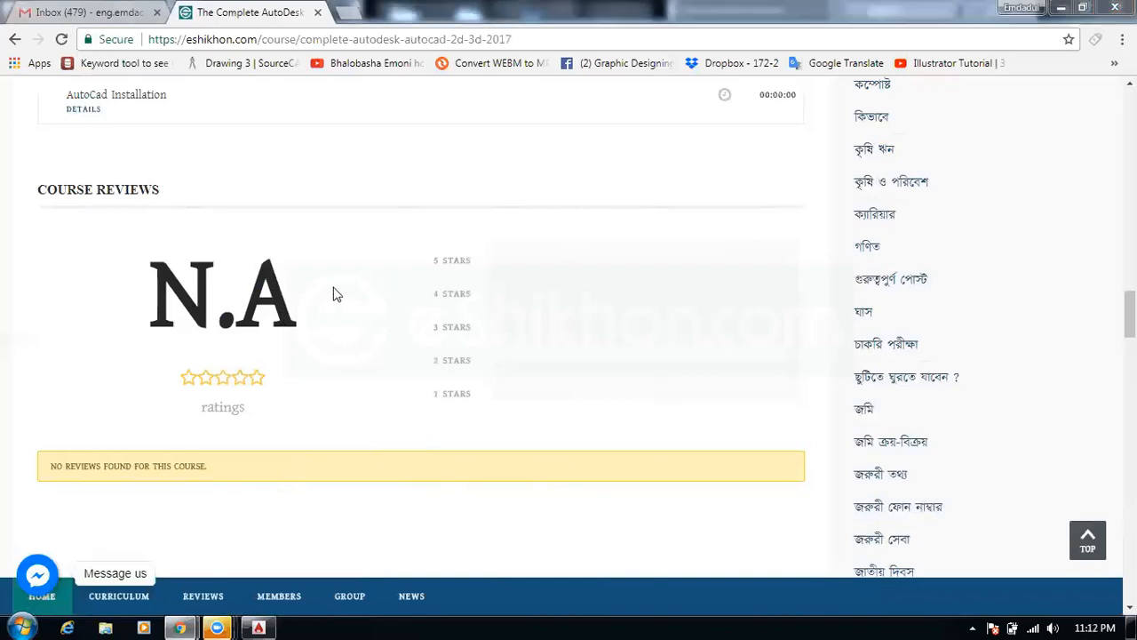
drag(175, 293, 286, 293)
click(286, 294)
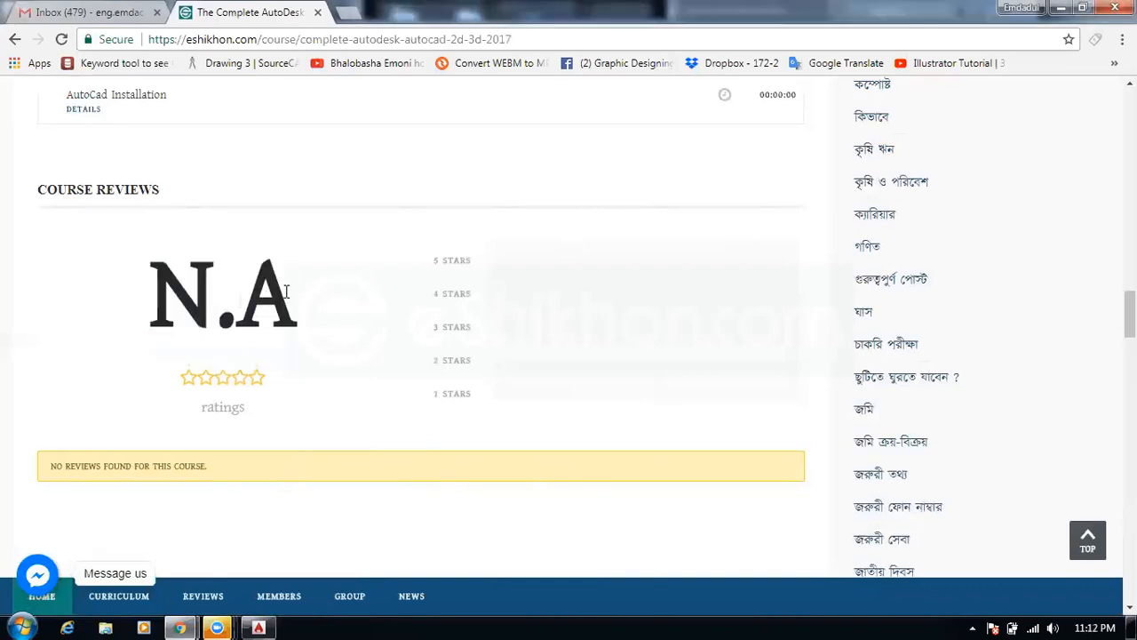
Check the course batches once more, return to Course Reviews and briefly highlight part of the overall rating
scroll(266, 284, down, 1)
scroll(266, 283, up, 8)
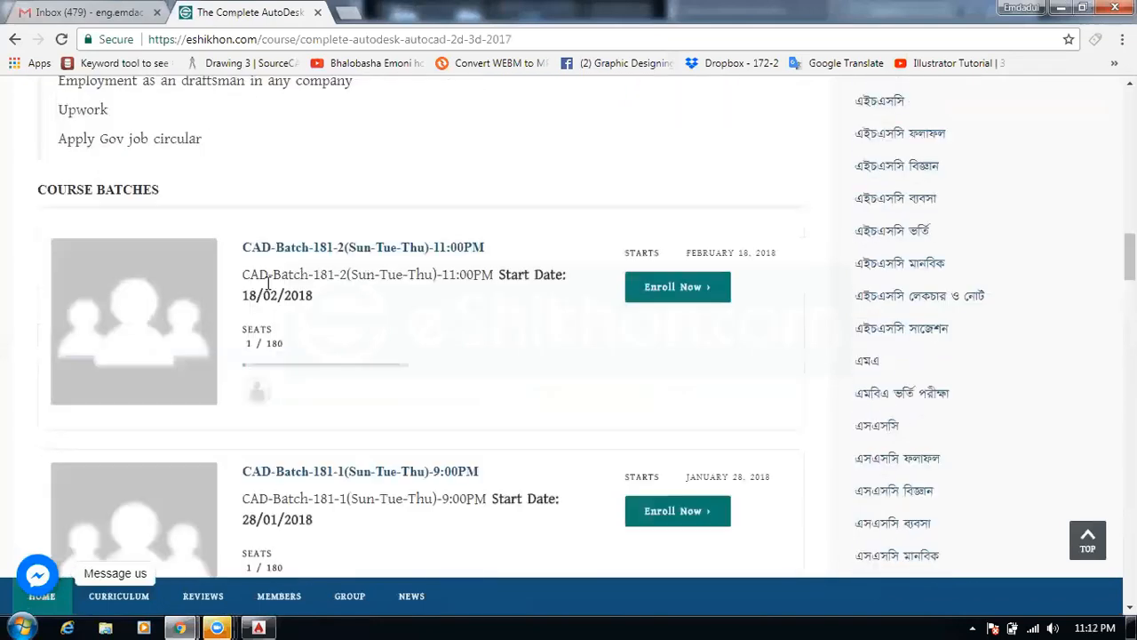
scroll(266, 281, down, 6)
scroll(266, 282, down, 2)
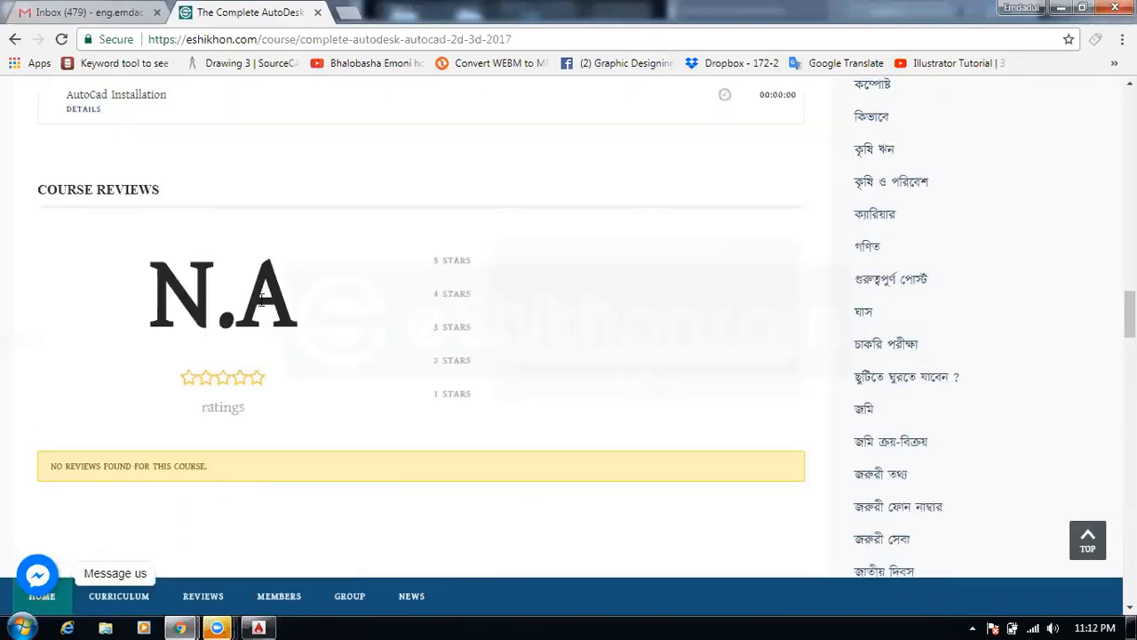
drag(216, 299, 293, 296)
click(171, 286)
Return to the eshikhon.com home page and browse its course list up to the first row of courses
click(20, 39)
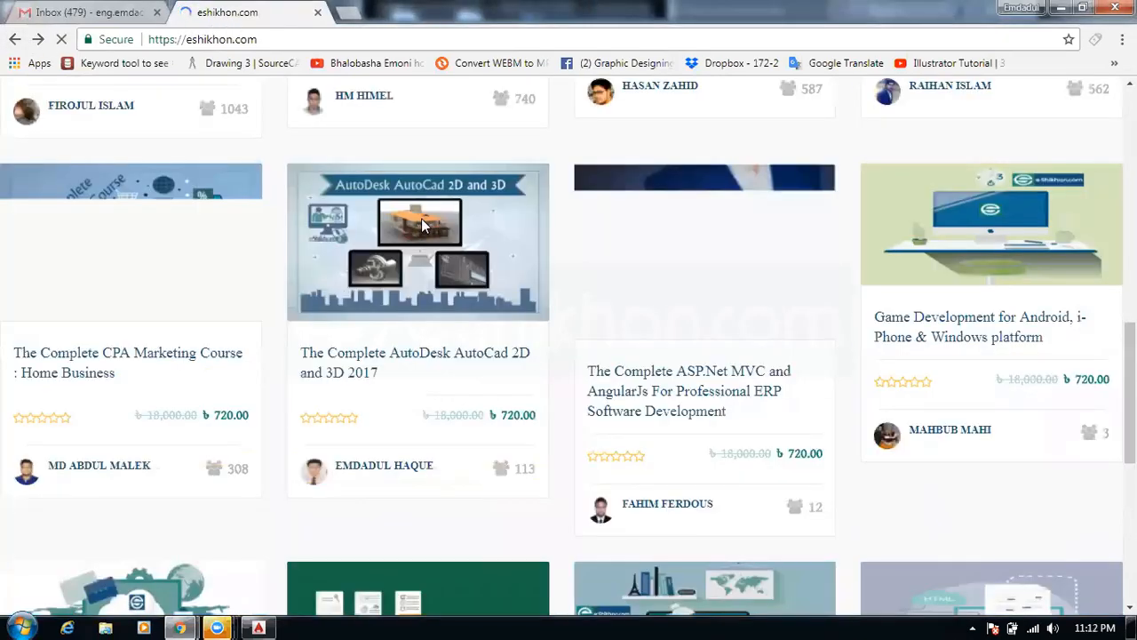
scroll(421, 218, up, 4)
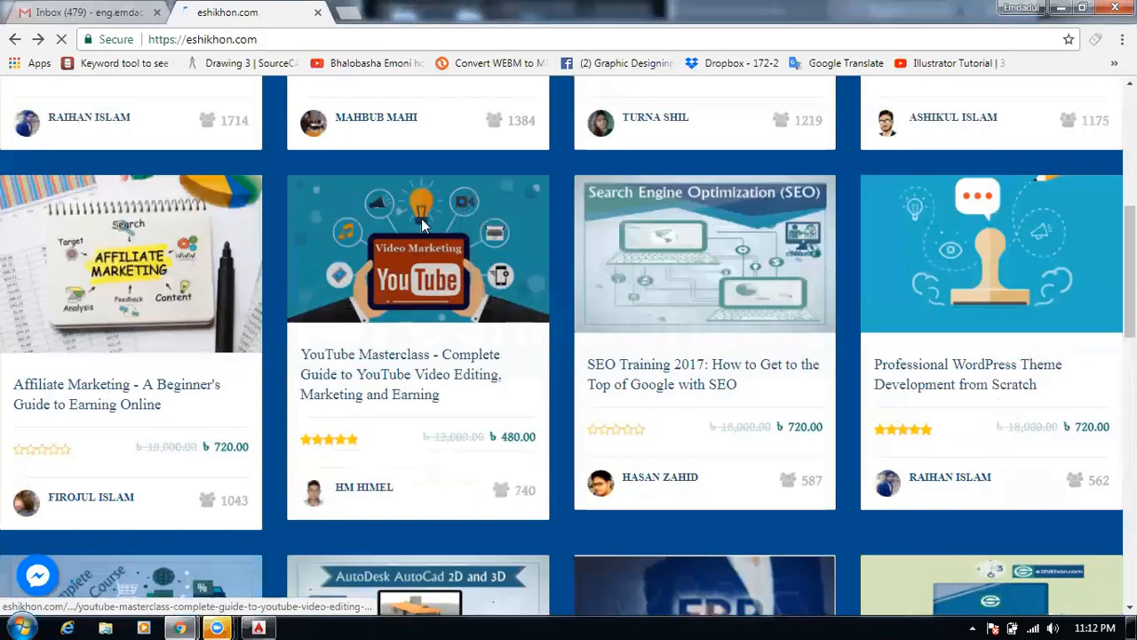
scroll(423, 213, up, 2)
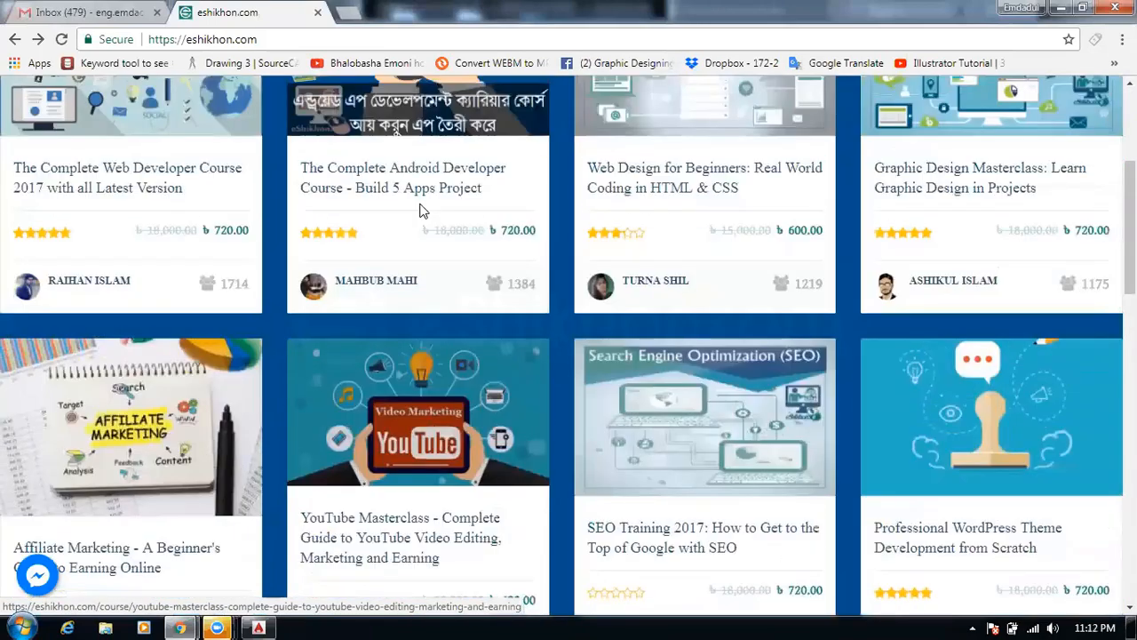
scroll(423, 213, up, 2)
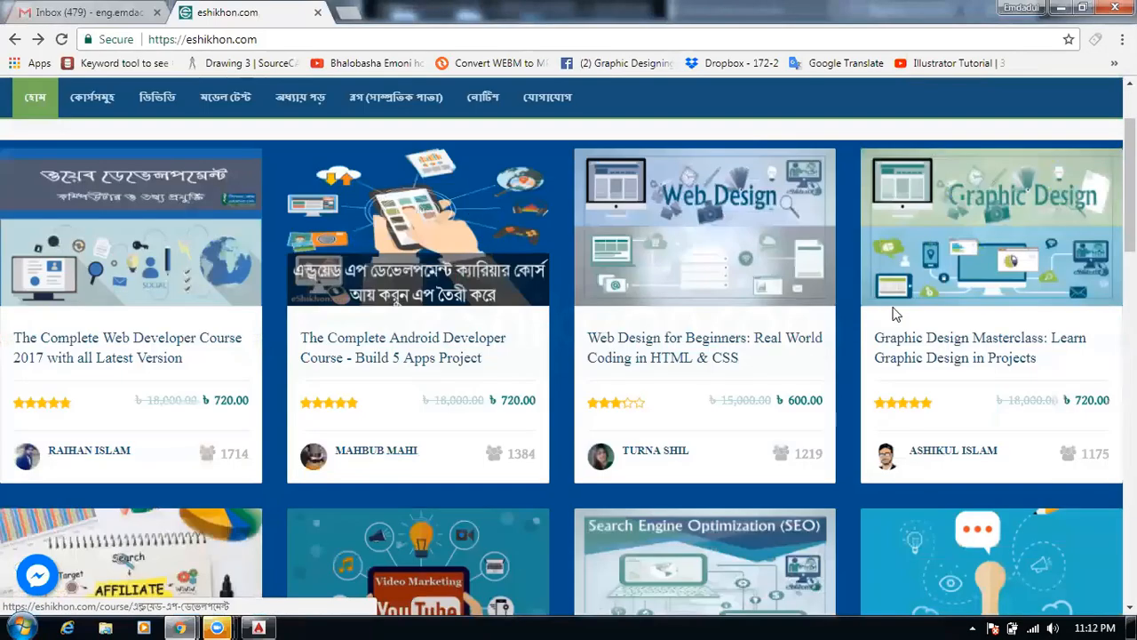
Open the Graphic Design Masterclass course page and look through its requirements, description and curriculum to the overall rating under Course Reviews
click(921, 346)
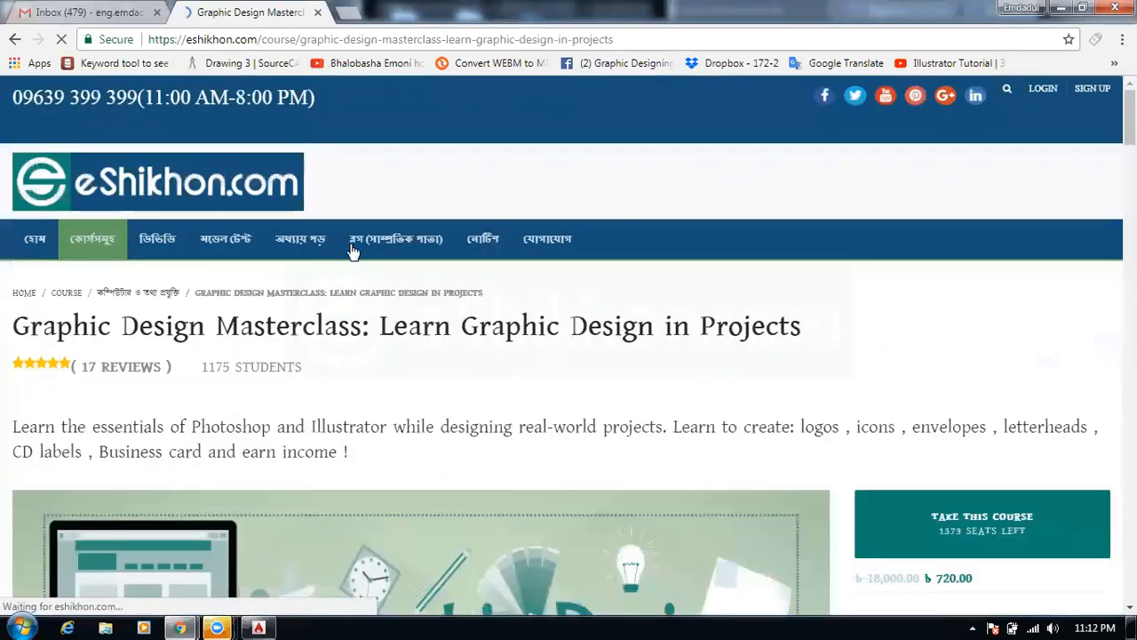
scroll(351, 252, down, 10)
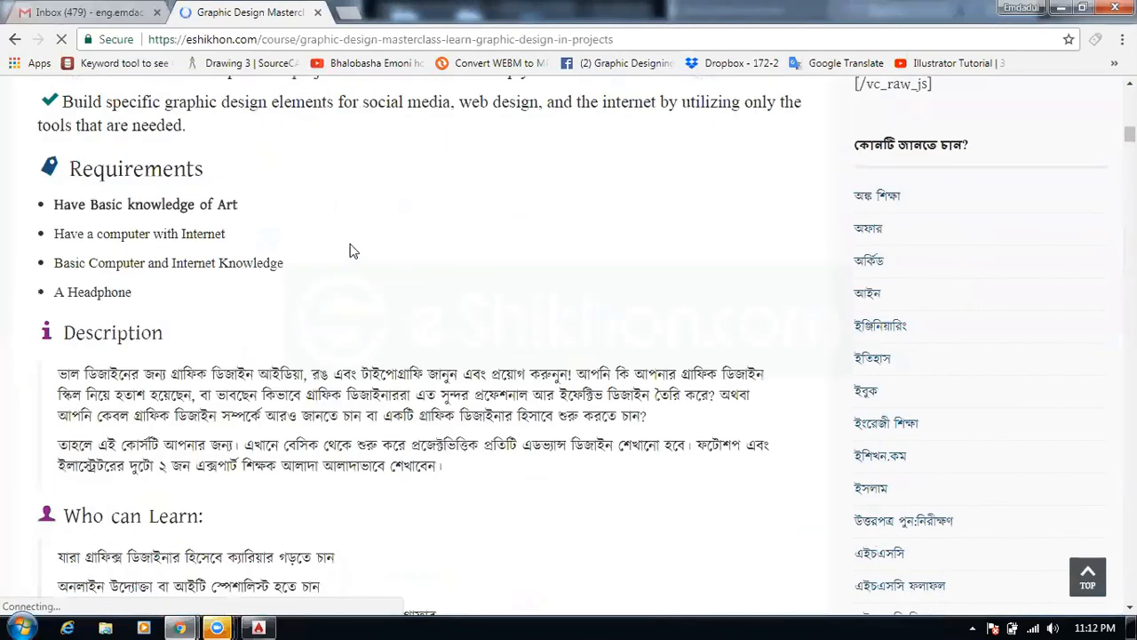
scroll(352, 252, down, 6)
scroll(350, 251, down, 10)
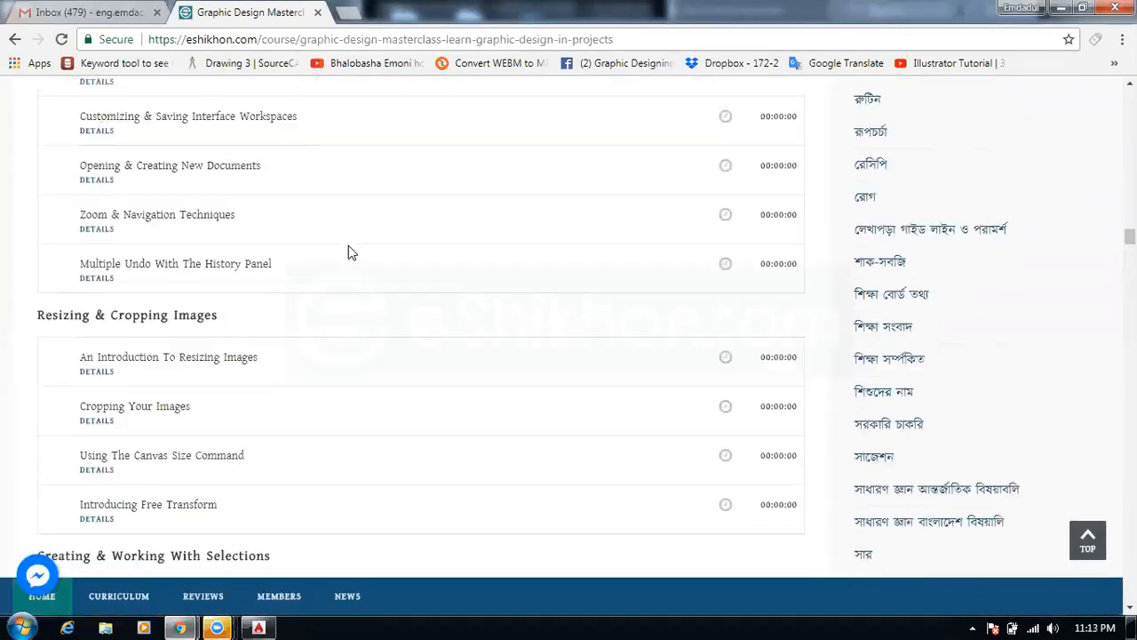
scroll(351, 253, down, 10)
scroll(349, 253, down, 20)
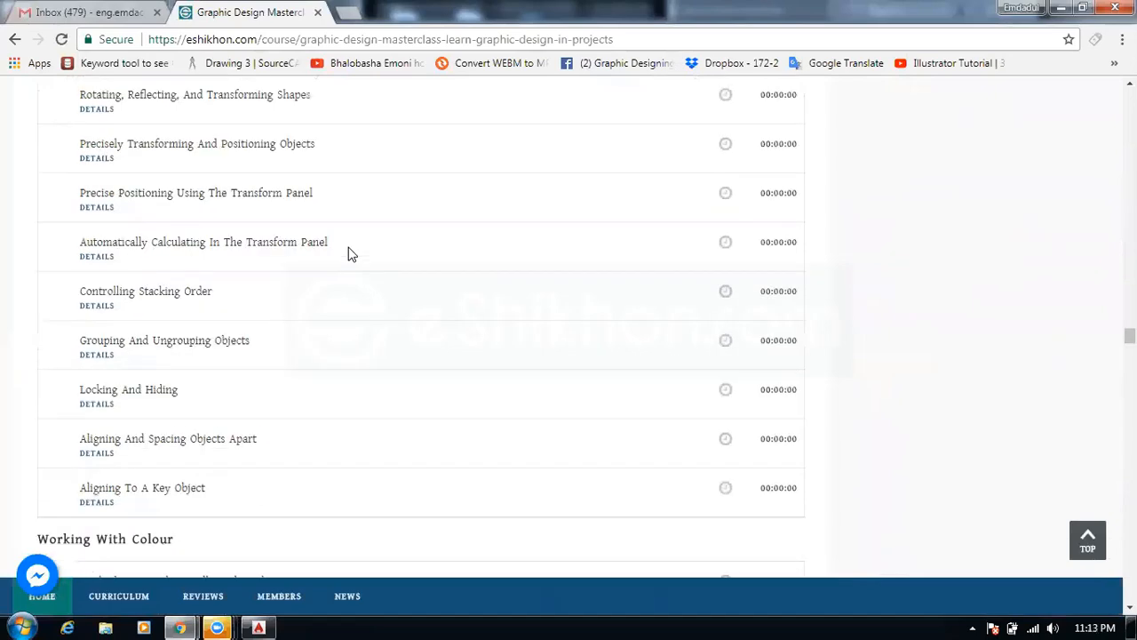
scroll(348, 255, down, 20)
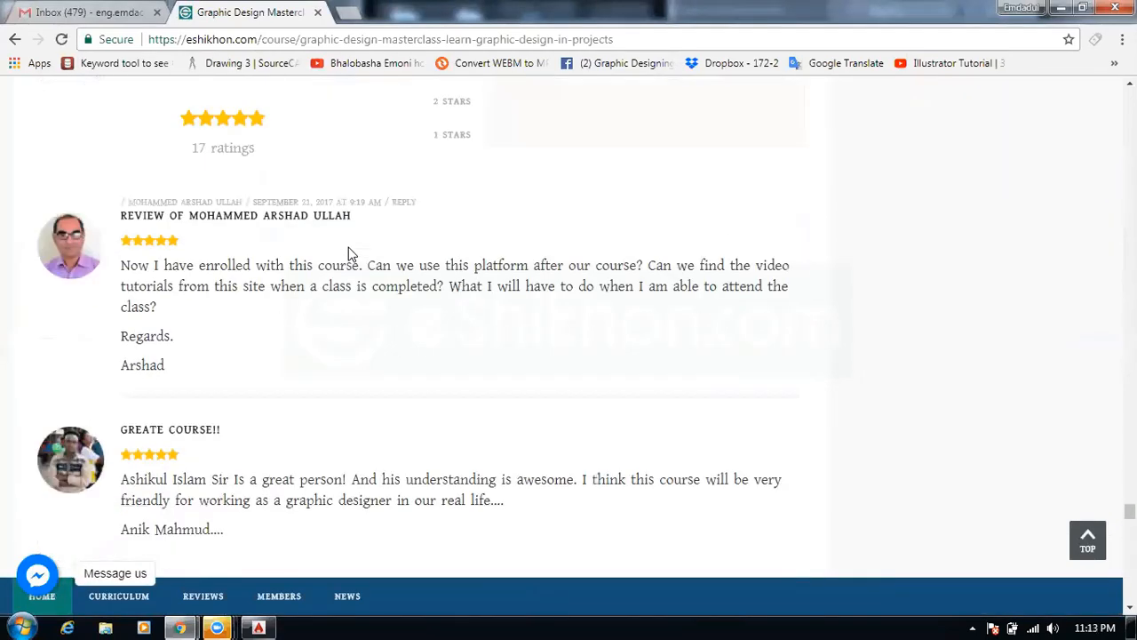
scroll(348, 253, up, 2)
scroll(349, 255, up, 1)
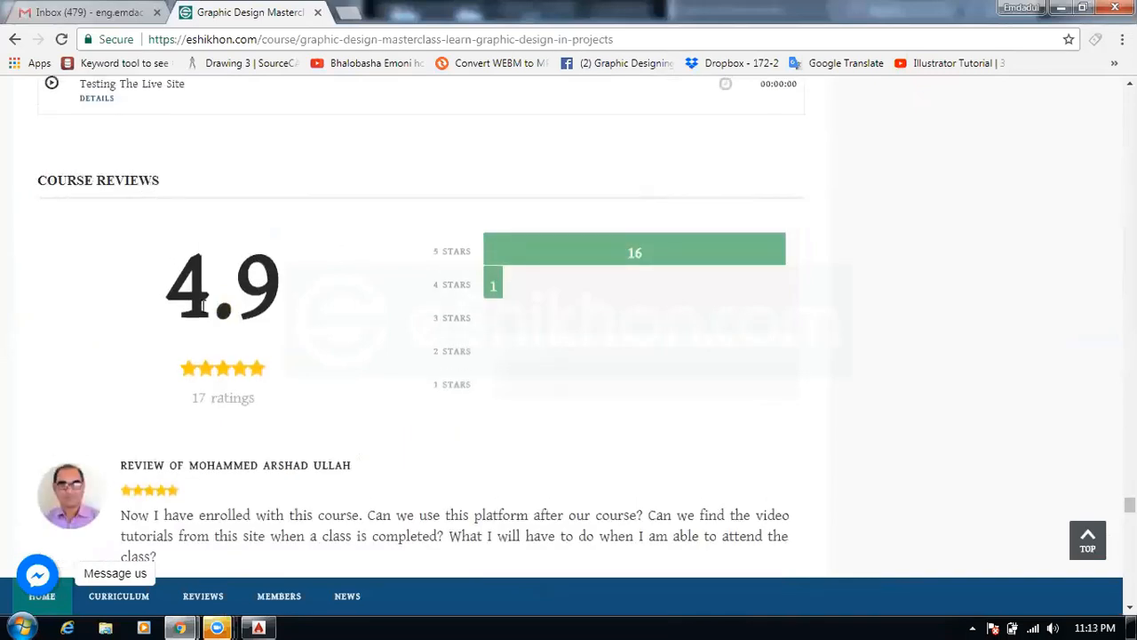
Read the student reviews below the overall rating, down to the long review beginning "At the beginning I don't know nothing"
scroll(227, 300, down, 2)
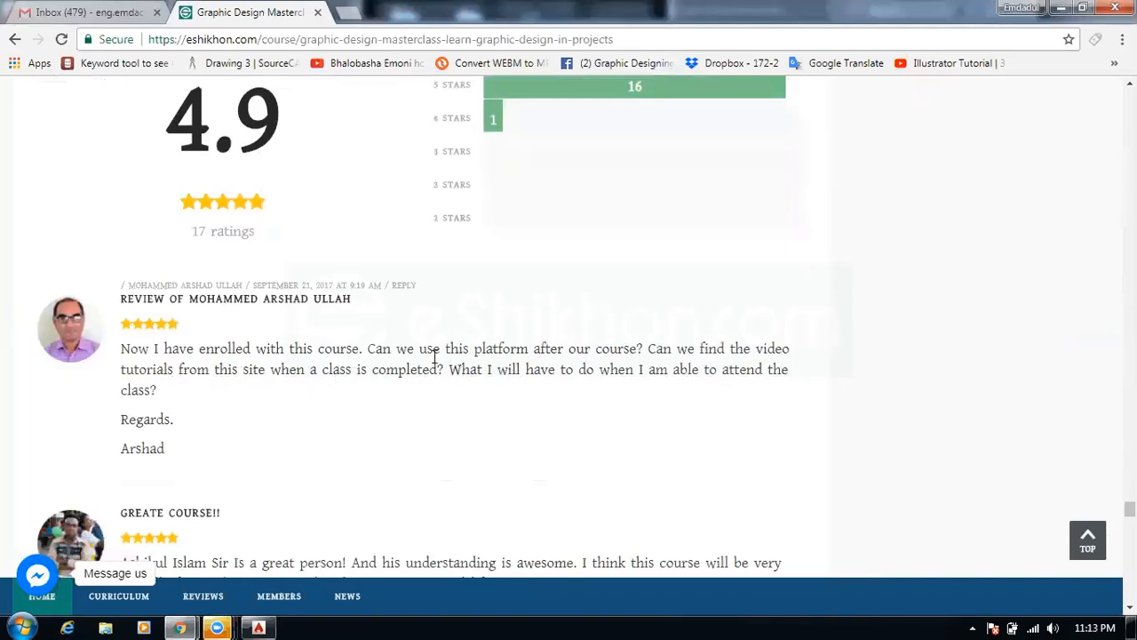
scroll(288, 363, down, 2)
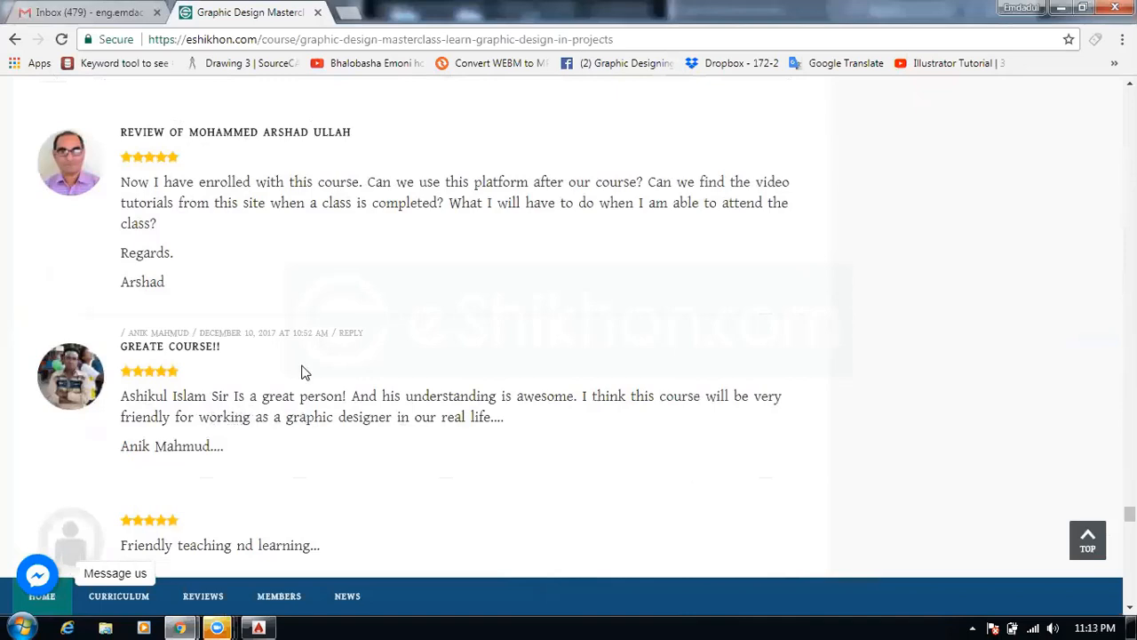
scroll(302, 373, down, 2)
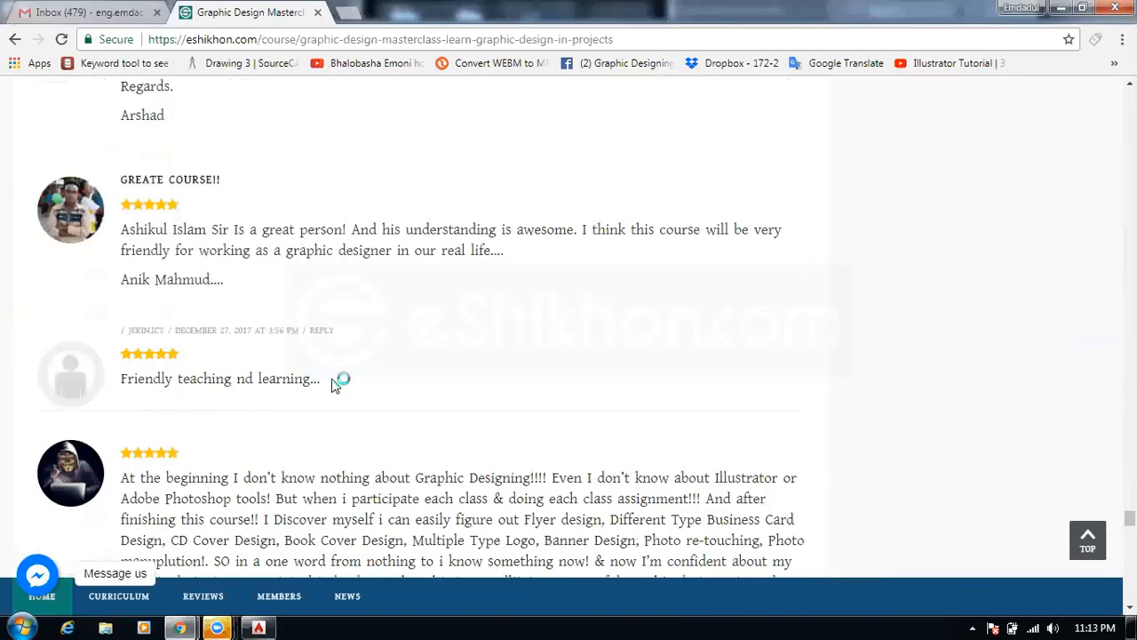
scroll(334, 382, down, 1)
scroll(306, 355, down, 2)
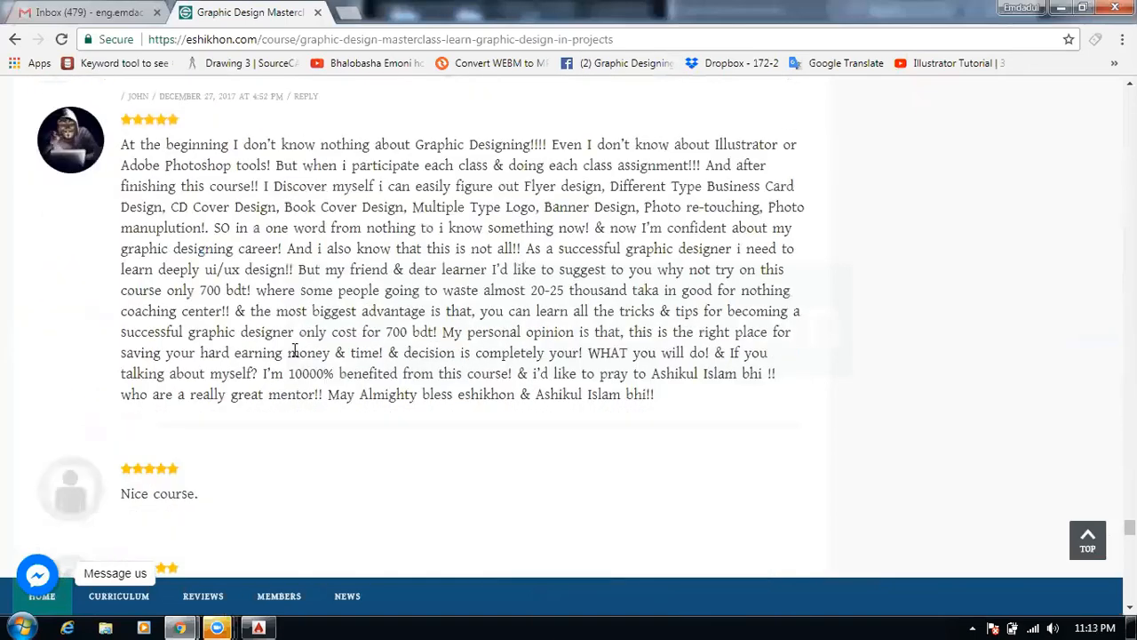
Point out passages of the long graphic design review by briefly highlighting them, and continue to the short reviews that follow it
scroll(201, 307, up, 1)
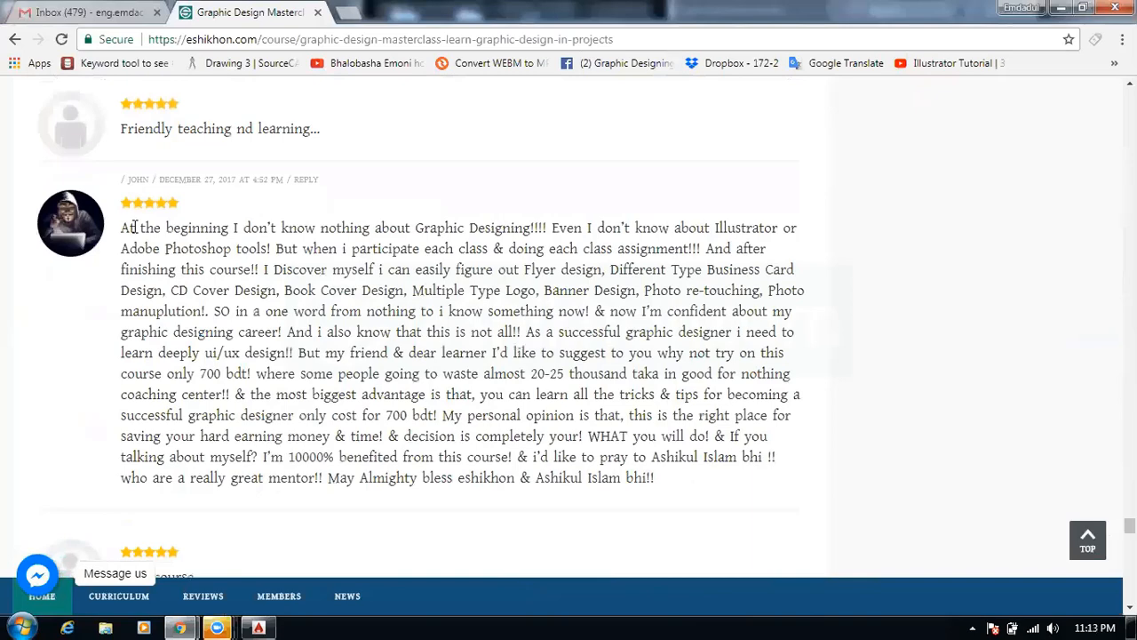
drag(121, 227, 310, 326)
click(310, 327)
scroll(310, 330, down, 3)
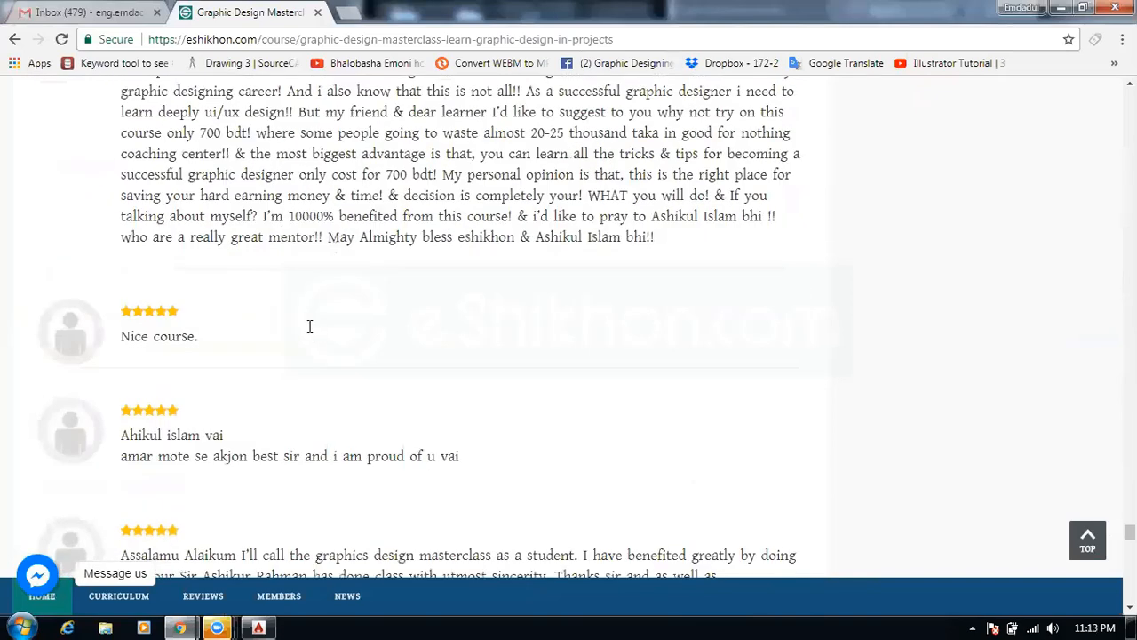
scroll(309, 326, up, 3)
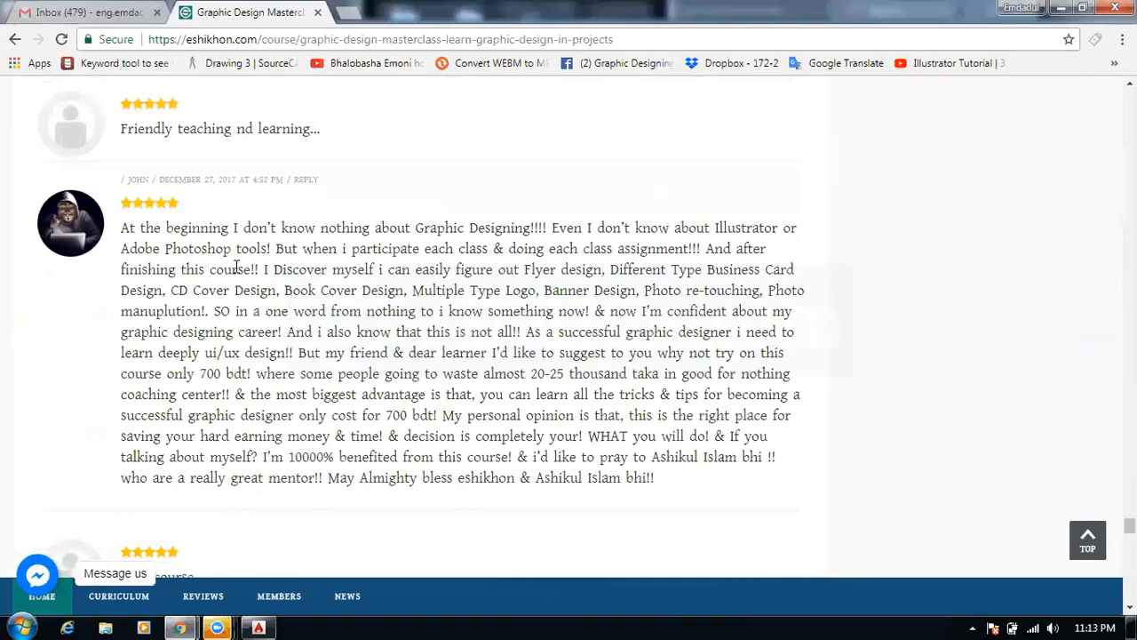
drag(234, 270, 318, 345)
click(318, 343)
scroll(318, 343, down, 1)
scroll(133, 280, down, 3)
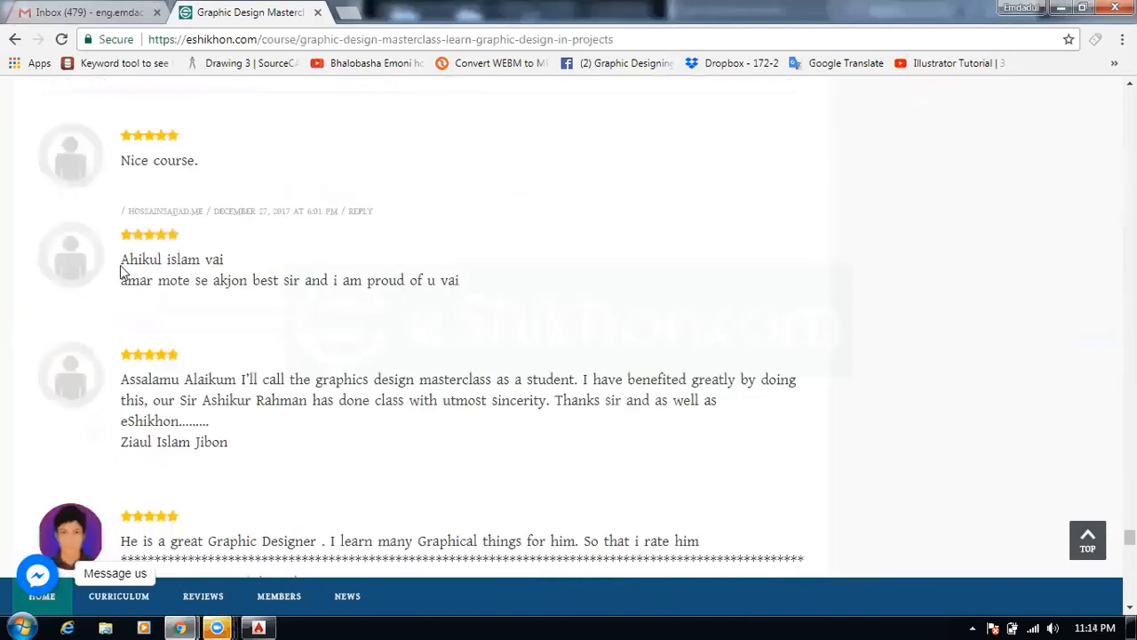